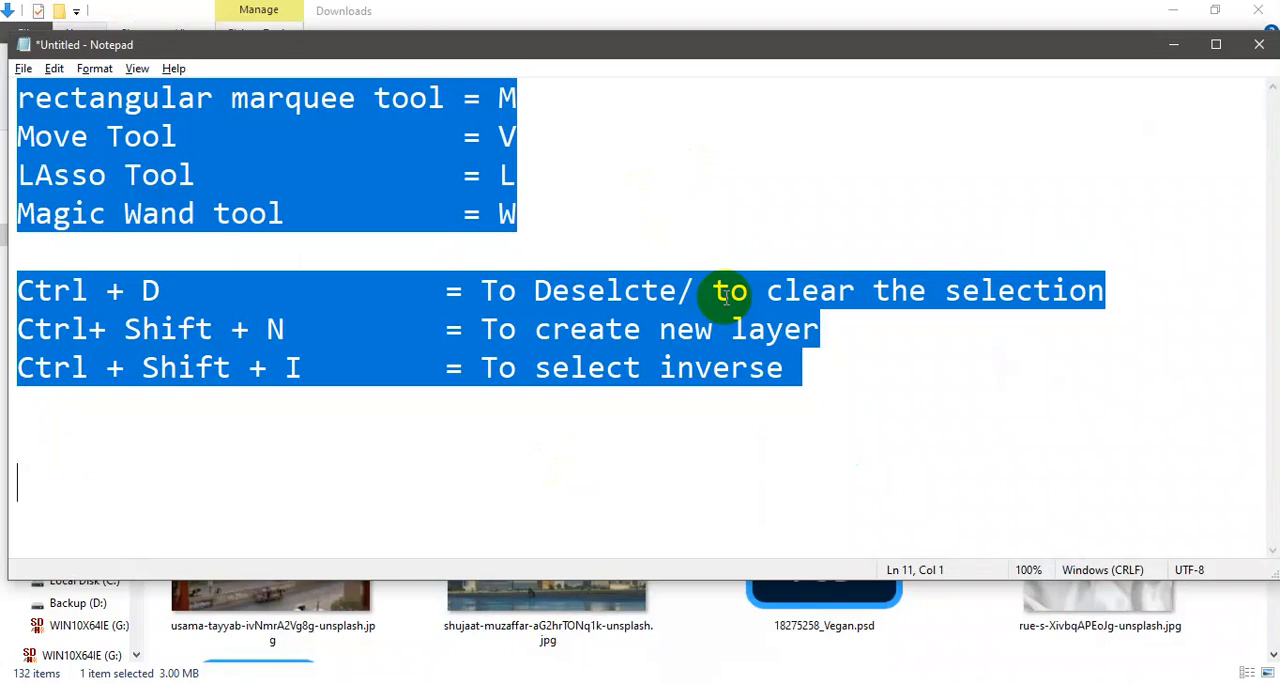
Step: Replace the whole note with the line "Crop Tool = C"
{"action": "type", "text": "="}
{"action": "key", "text": "BackSpace"}
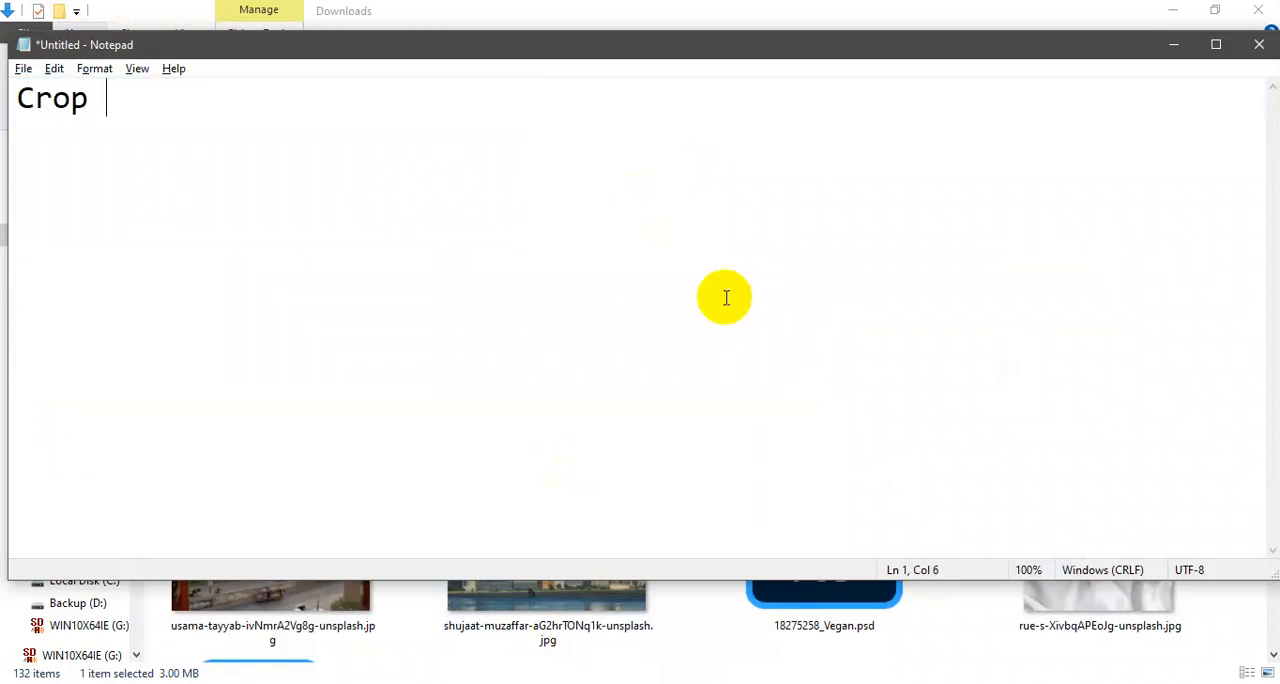
{"action": "type", "text": "Tool = C"}
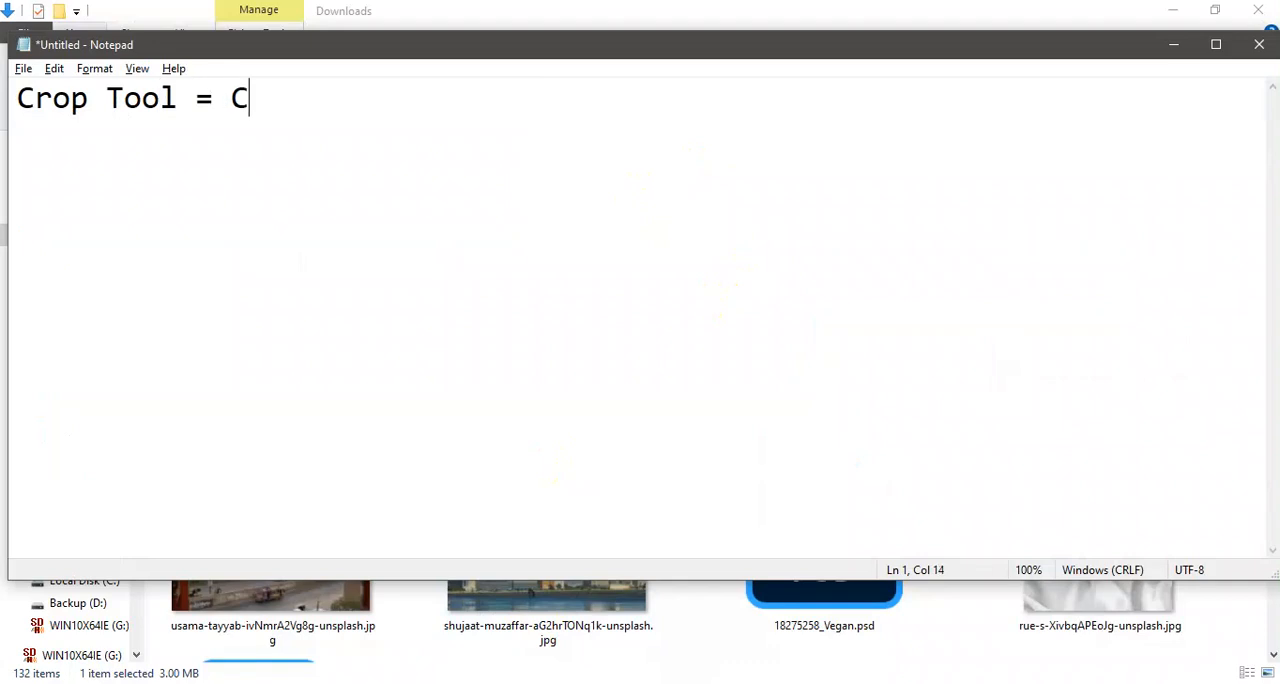
Step: Switch to Photoshop and bring up the document with the mosque courtyard photo
{"action": "key", "text": "alt+Tab"}
{"action": "key", "text": "alt+Tab"}
{"action": "key", "text": "alt+Tab"}
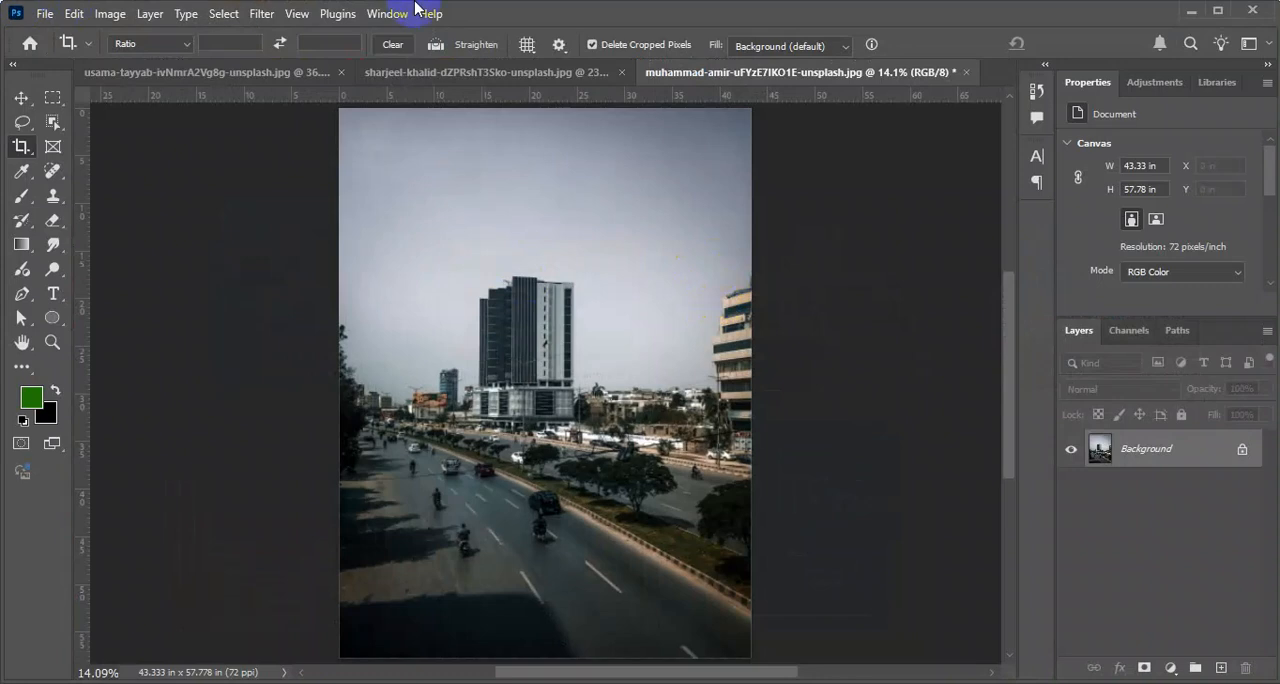
{"action": "left_click", "coordinate": [575, 72]}
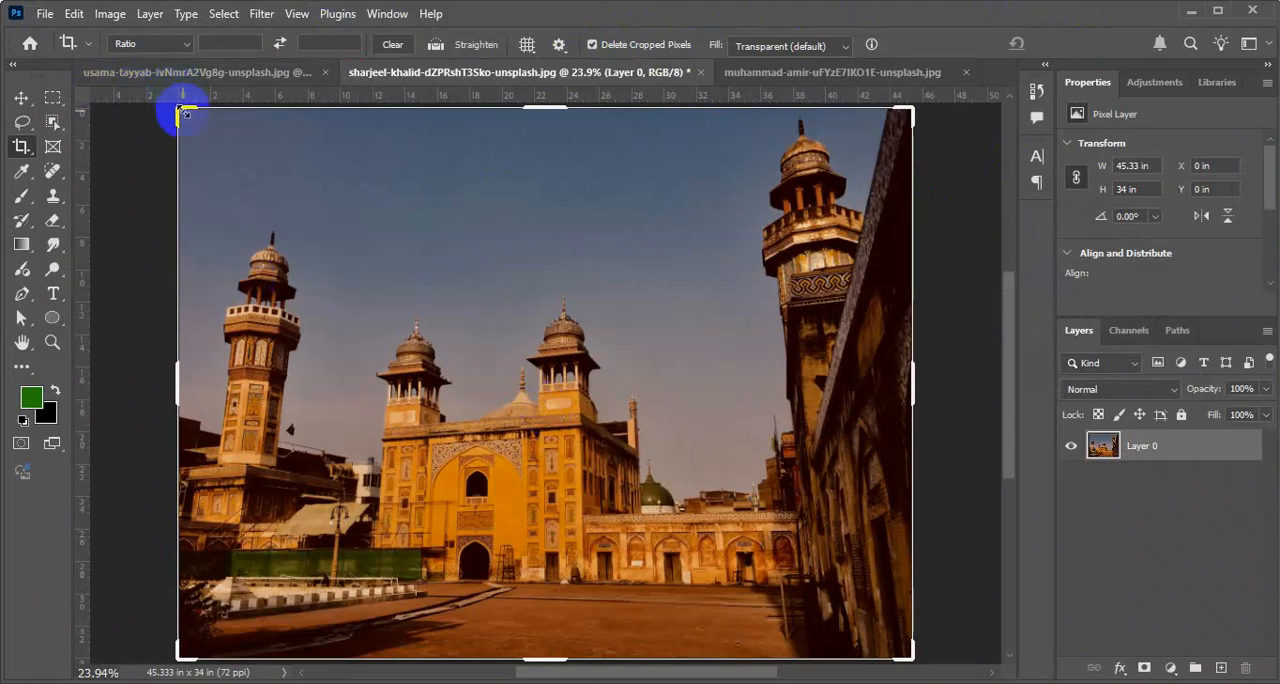
Step: Crop the mosque photo with a freeform box to about 43.1 by 27 in
{"action": "left_click_drag", "start_coordinate": [180, 110], "coordinate": [198, 166]}
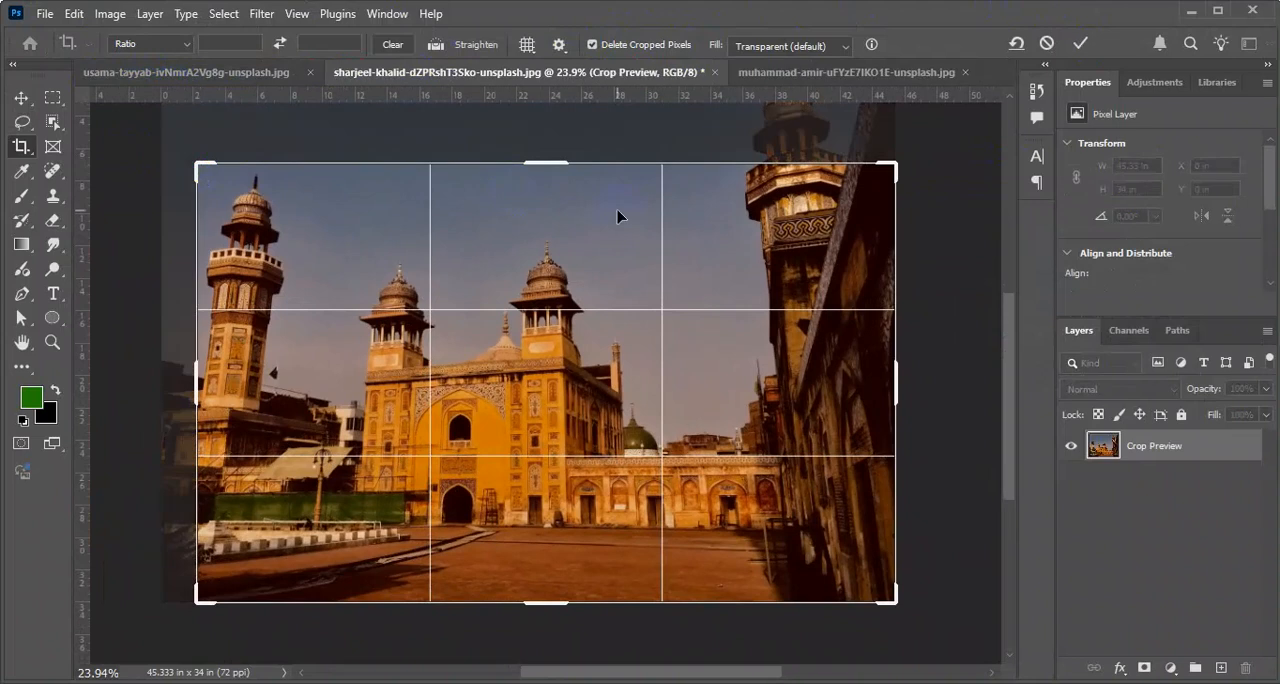
{"action": "key", "text": "Return"}
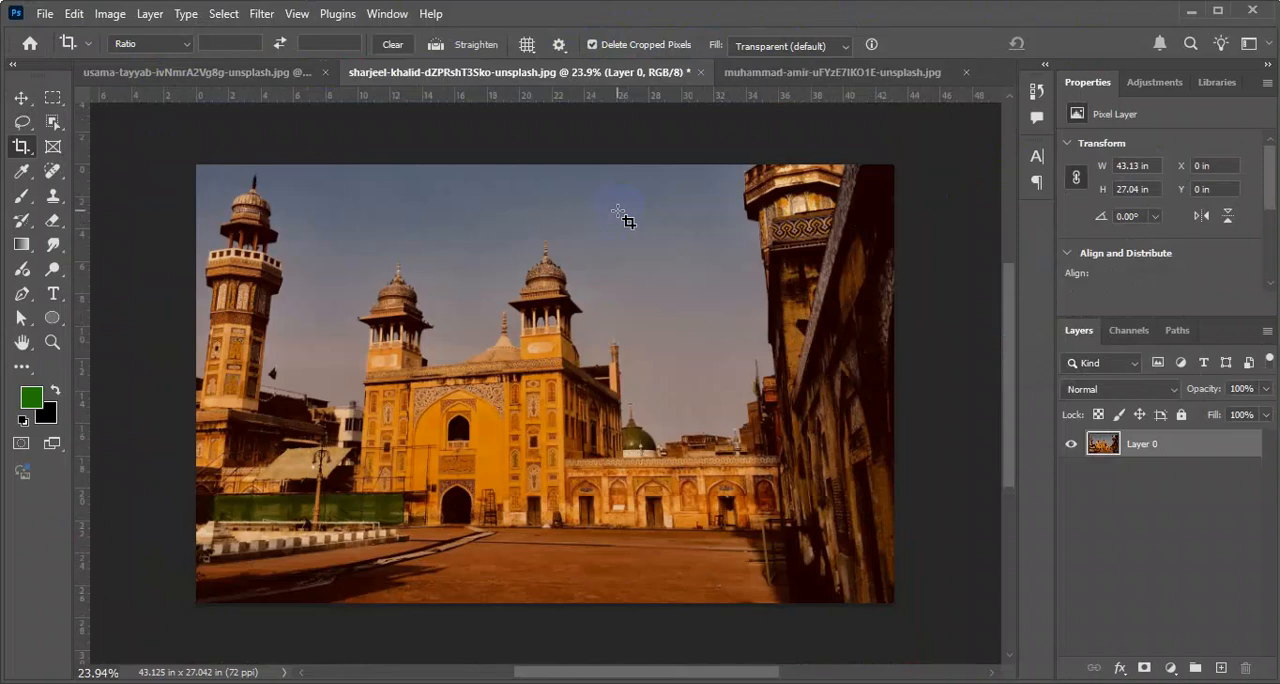
{"action": "left_click", "coordinate": [620, 212]}
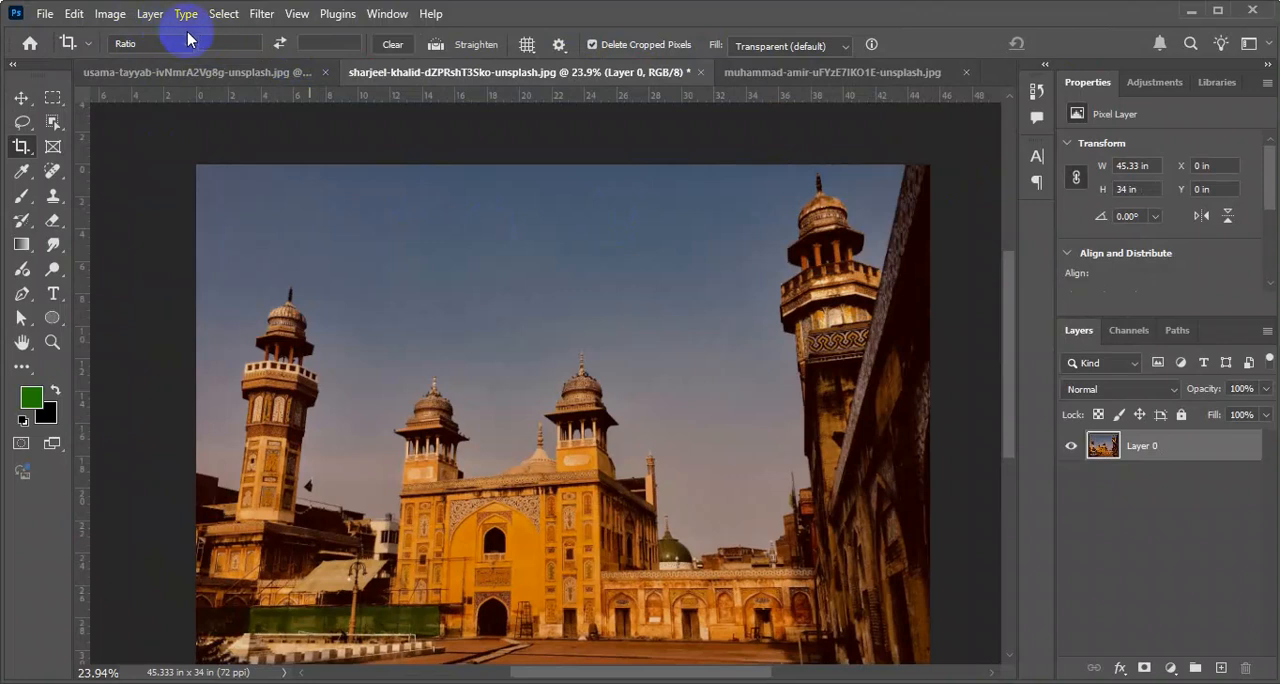
Step: Set the crop ratio to 1 : 1 (Square) and shrink the crop box around the domed central building
{"action": "left_click", "coordinate": [183, 47]}
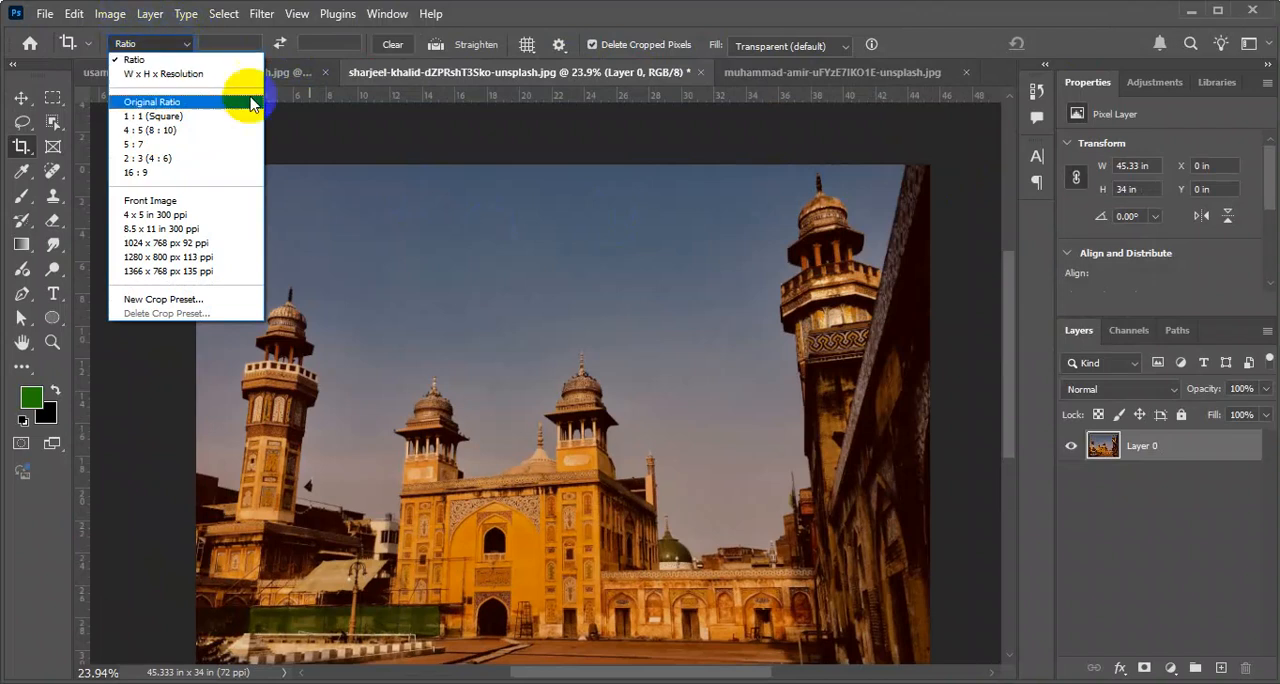
{"action": "left_click", "coordinate": [222, 117]}
{"action": "left_click_drag", "start_coordinate": [529, 285], "coordinate": [616, 274]}
{"action": "left_click_drag", "start_coordinate": [829, 166], "coordinate": [628, 366]}
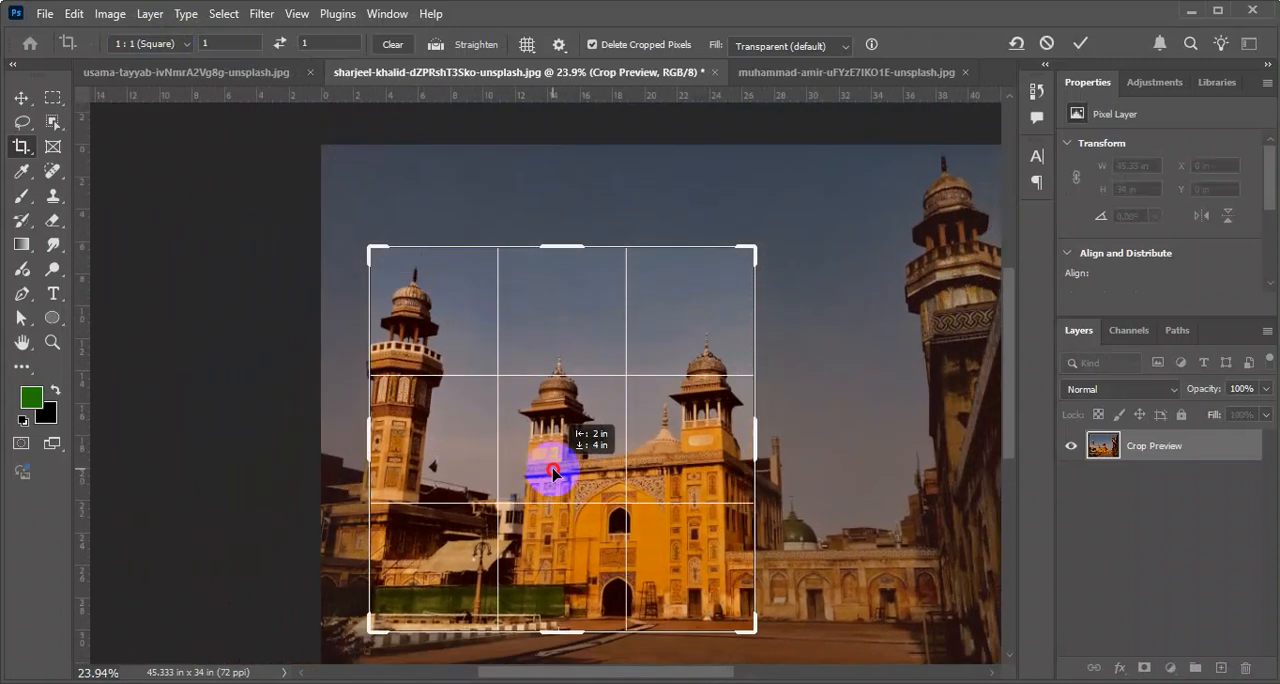
Step: Apply the 1024 x 768 px 92 ppi crop preset and reposition the photo so the central building fills the box
{"action": "left_click", "coordinate": [150, 43]}
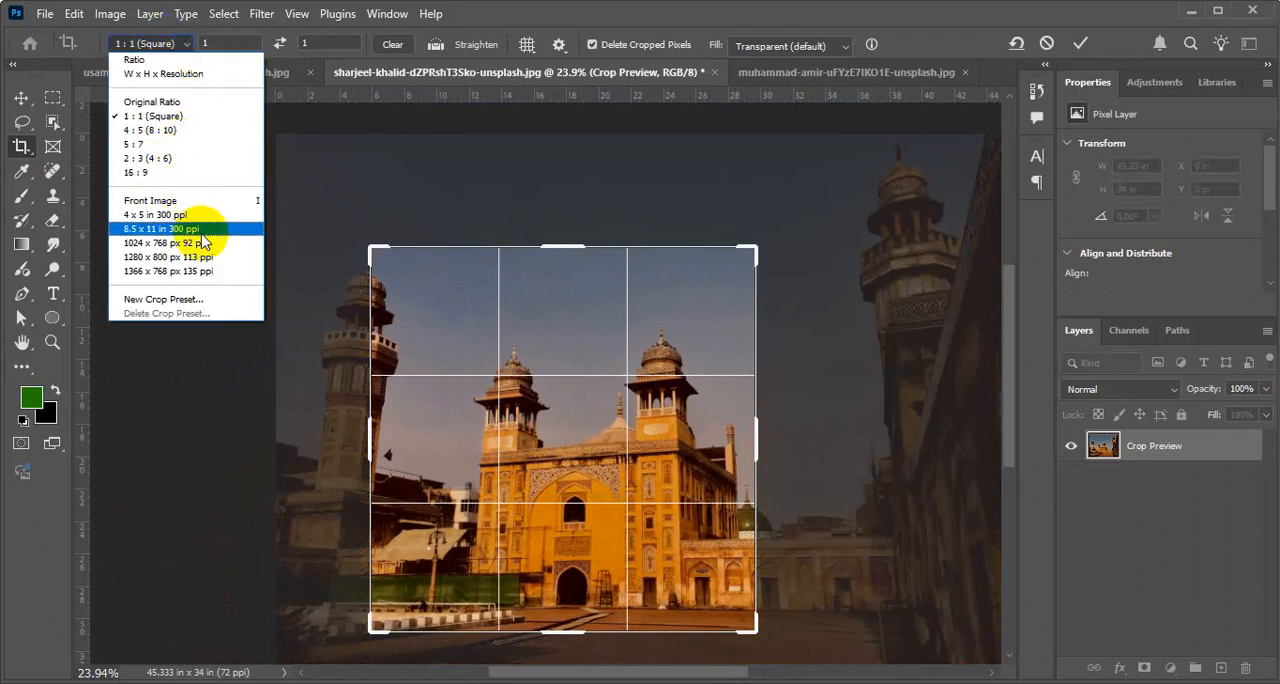
{"action": "left_click", "coordinate": [186, 243]}
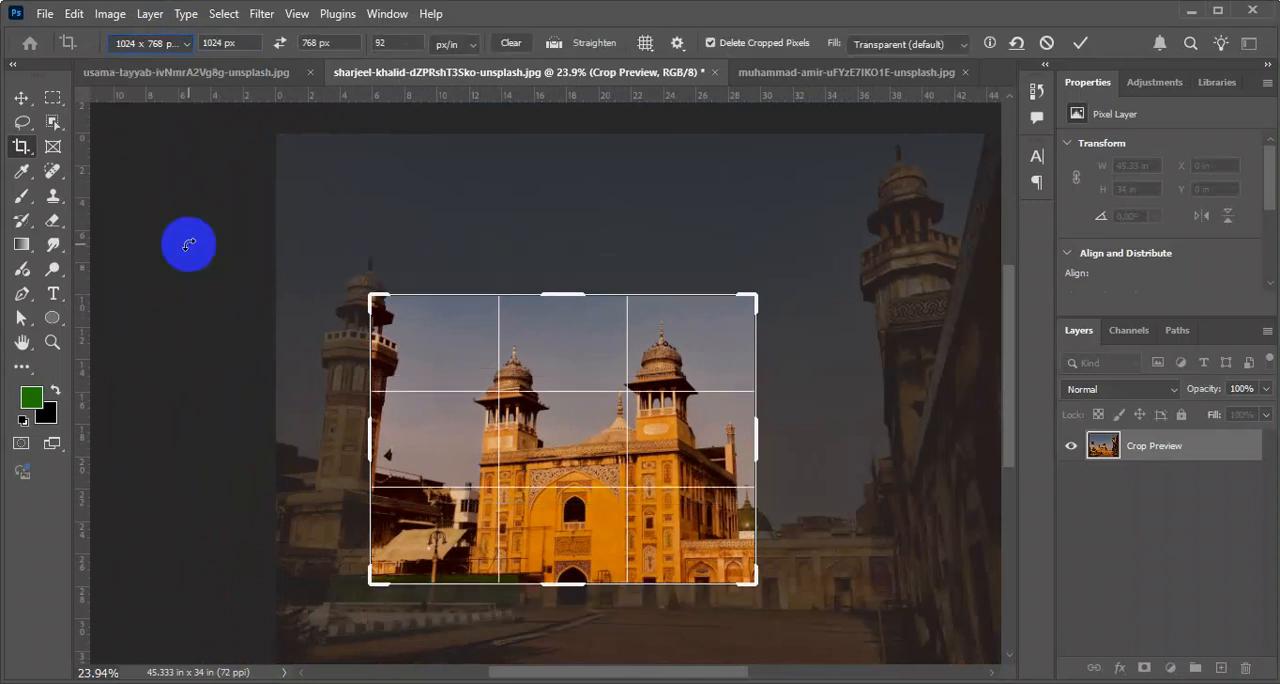
{"action": "left_click_drag", "start_coordinate": [657, 371], "coordinate": [620, 340]}
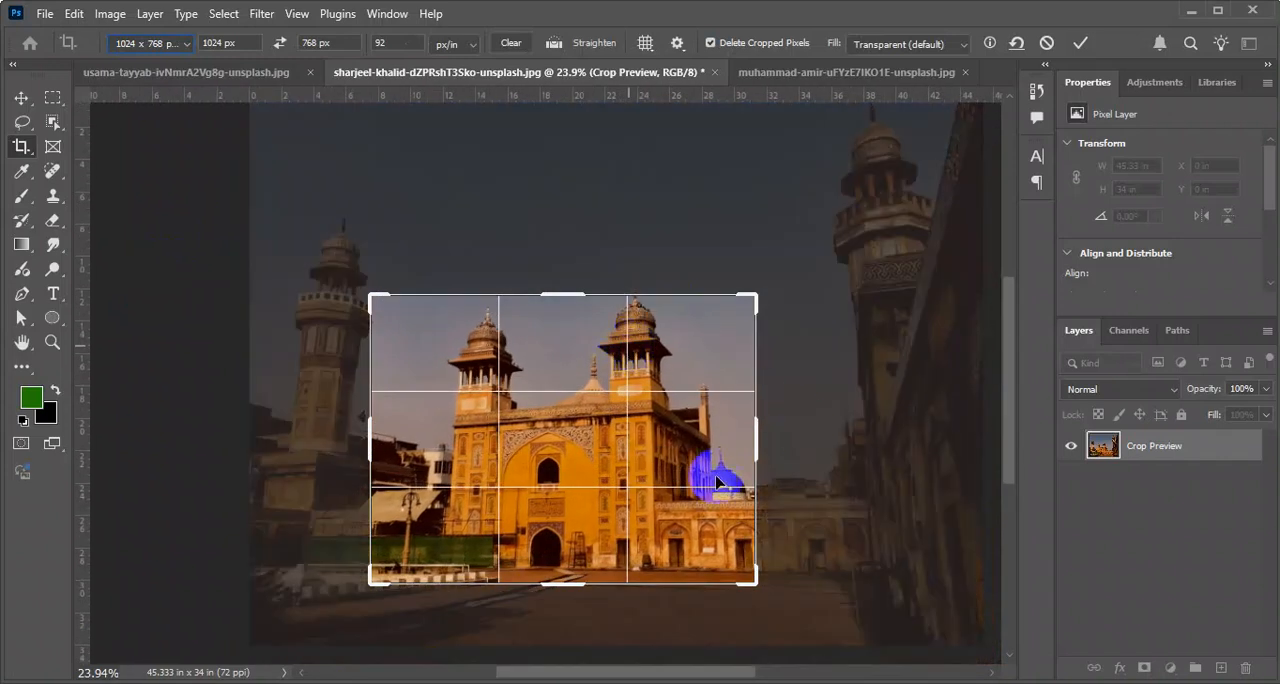
{"action": "key", "text": "Return"}
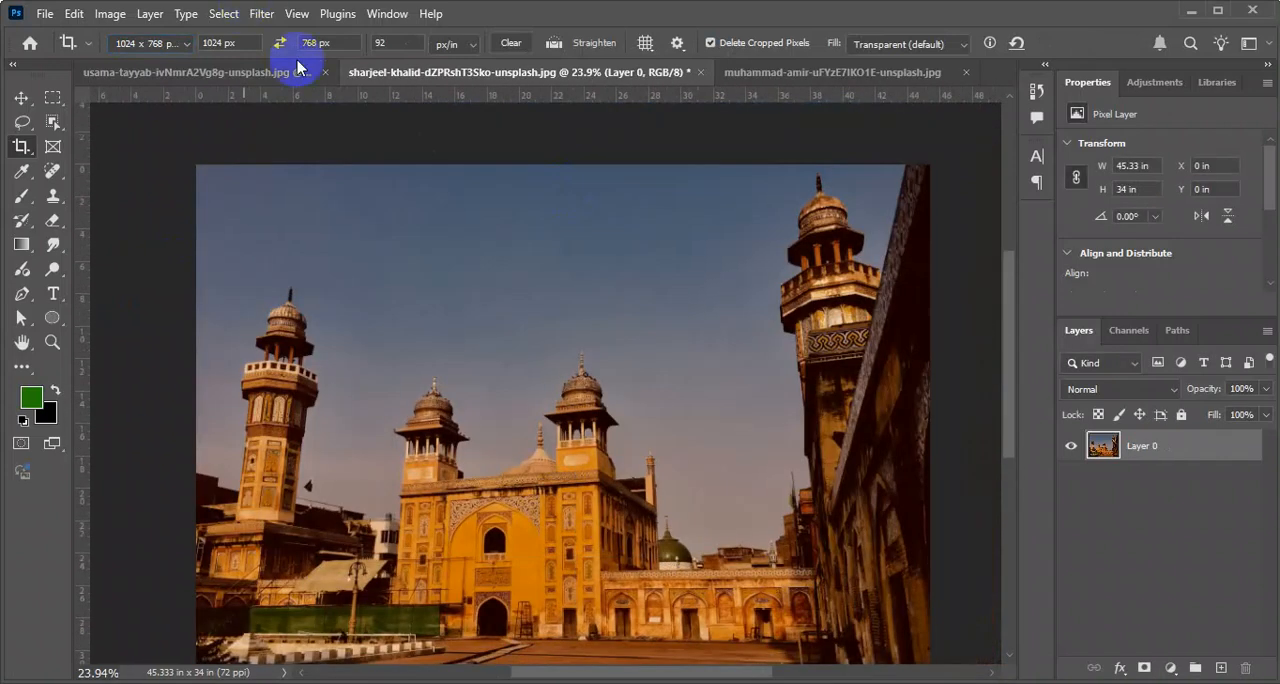
Step: Change the crop preset to Ratio and set the ratio to 6 : 4
{"action": "double_click", "coordinate": [251, 43]}
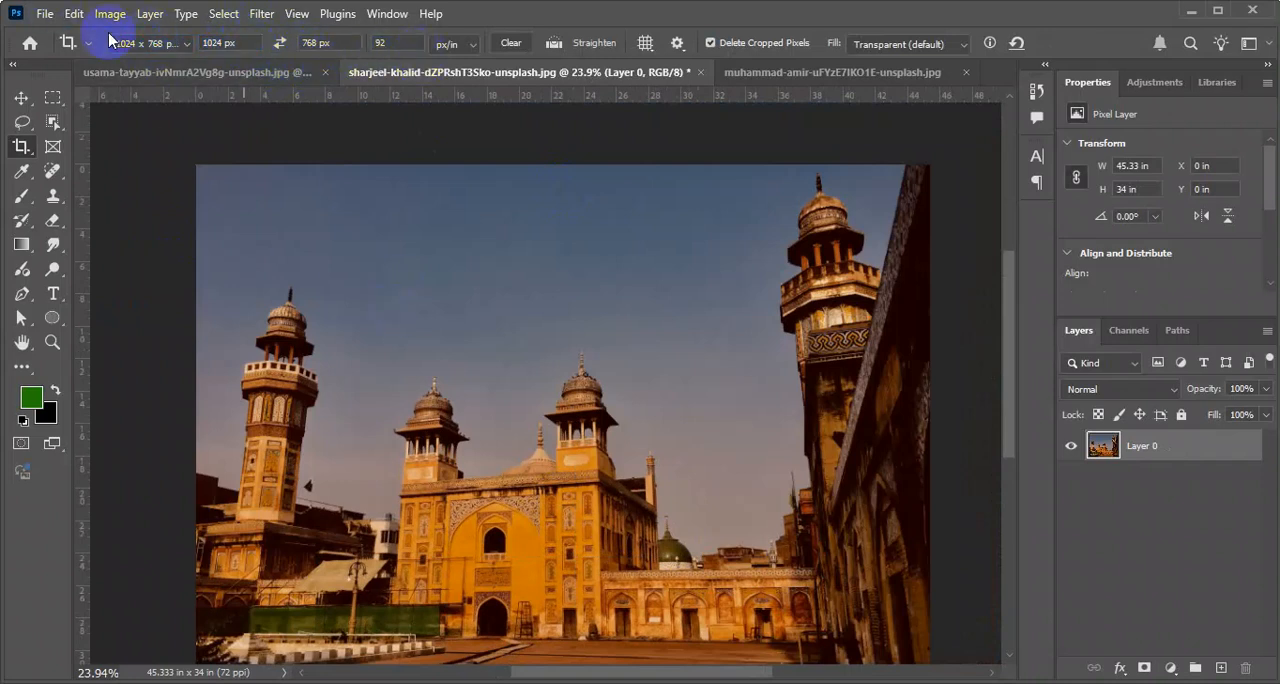
{"action": "left_click", "coordinate": [160, 43]}
{"action": "left_click", "coordinate": [166, 43]}
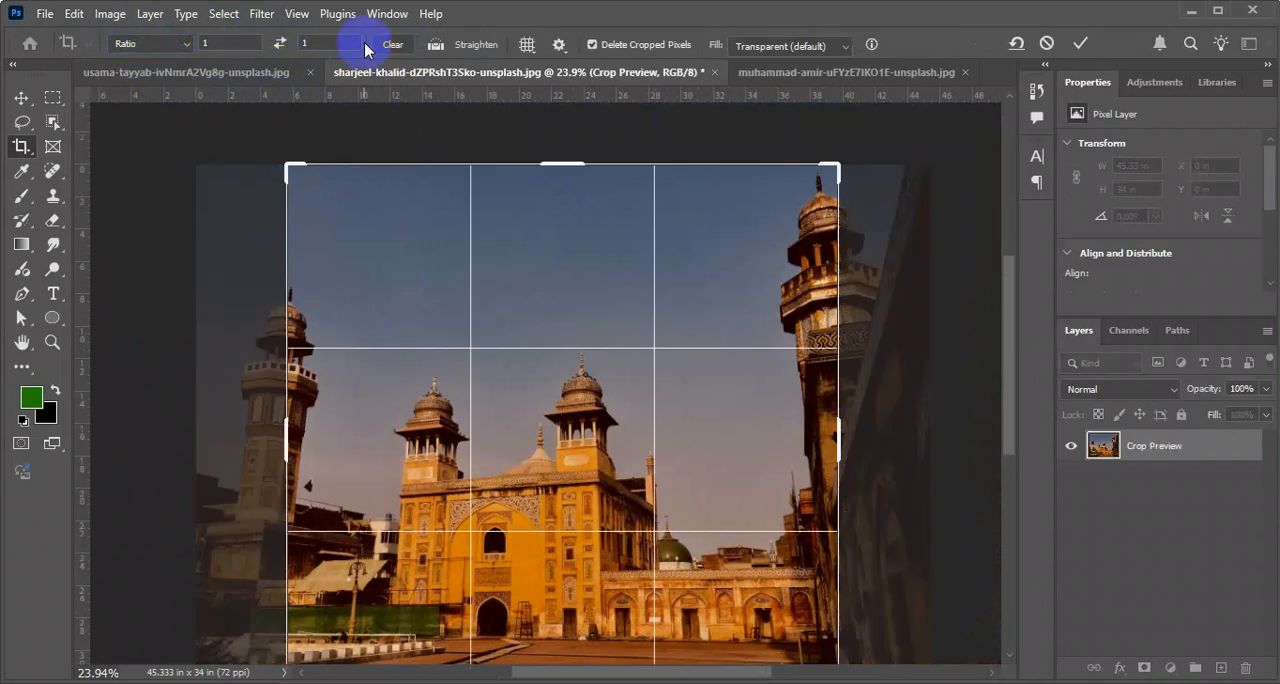
{"action": "double_click", "coordinate": [308, 44]}
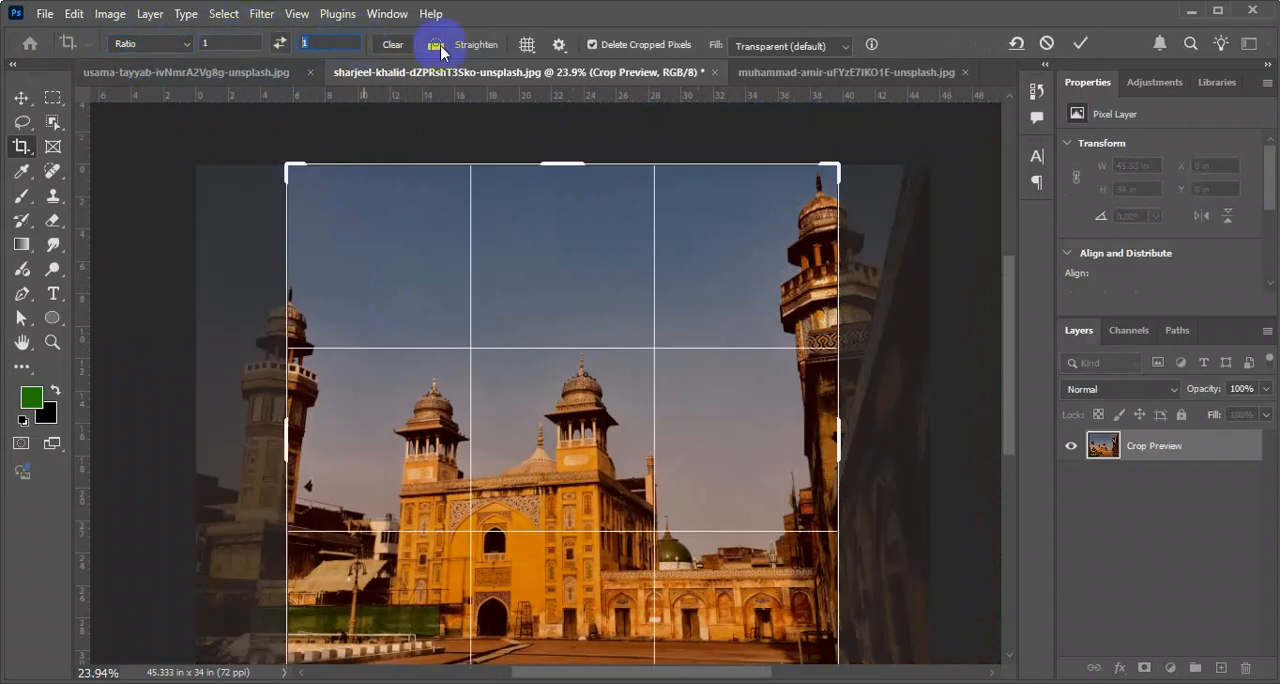
{"action": "double_click", "coordinate": [214, 43]}
{"action": "type", "text": "6"}
{"action": "key", "text": "Tab"}
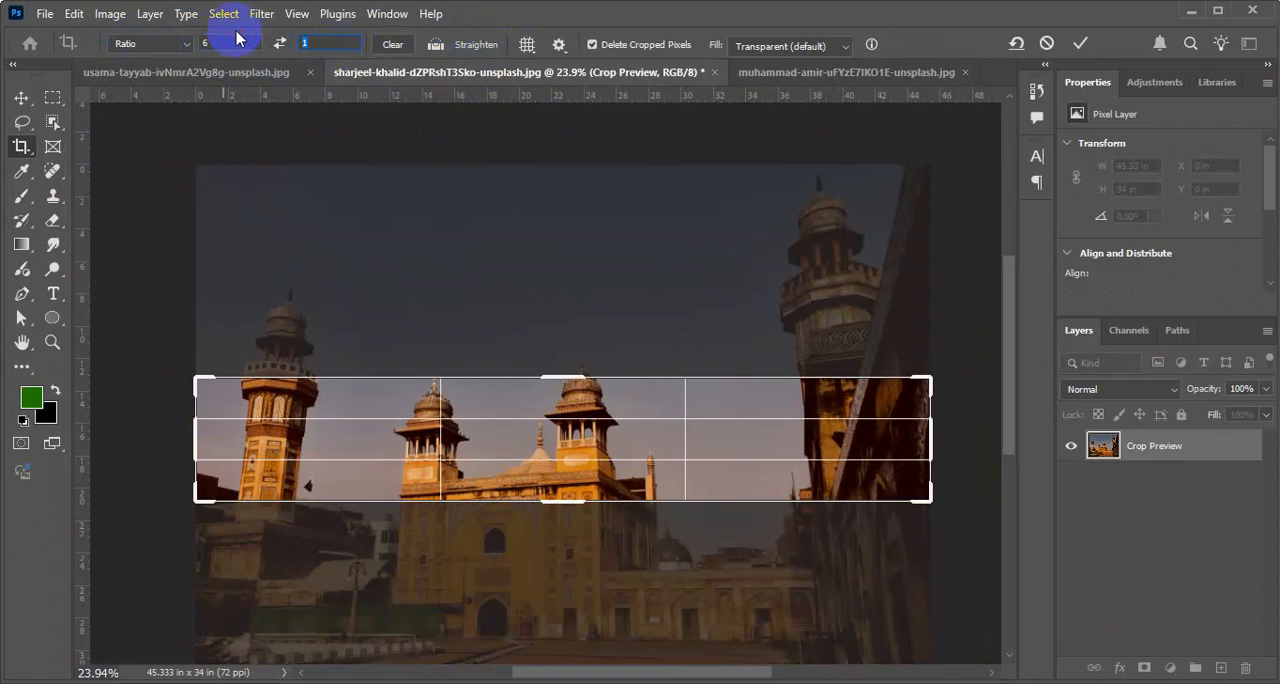
{"action": "type", "text": "4"}
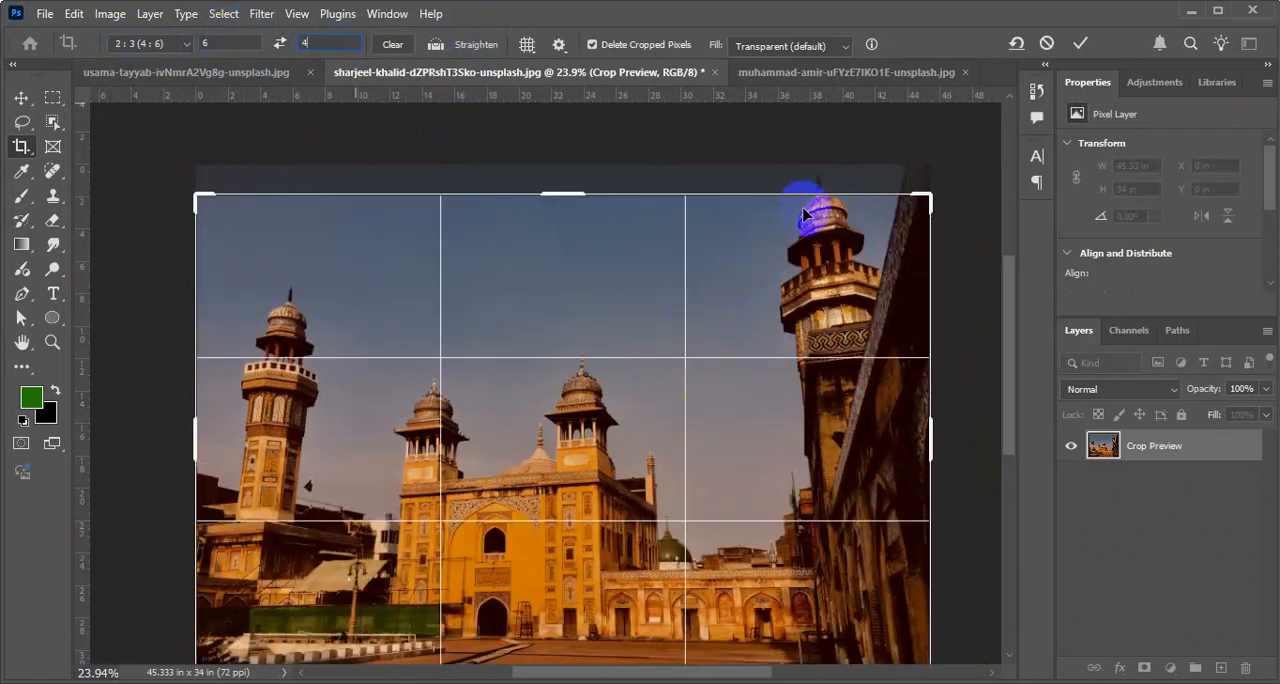
Step: Shift the photo slightly within the crop box and set the crop ratio to 6 : 1
{"action": "left_click_drag", "start_coordinate": [1008, 268], "coordinate": [1014, 306]}
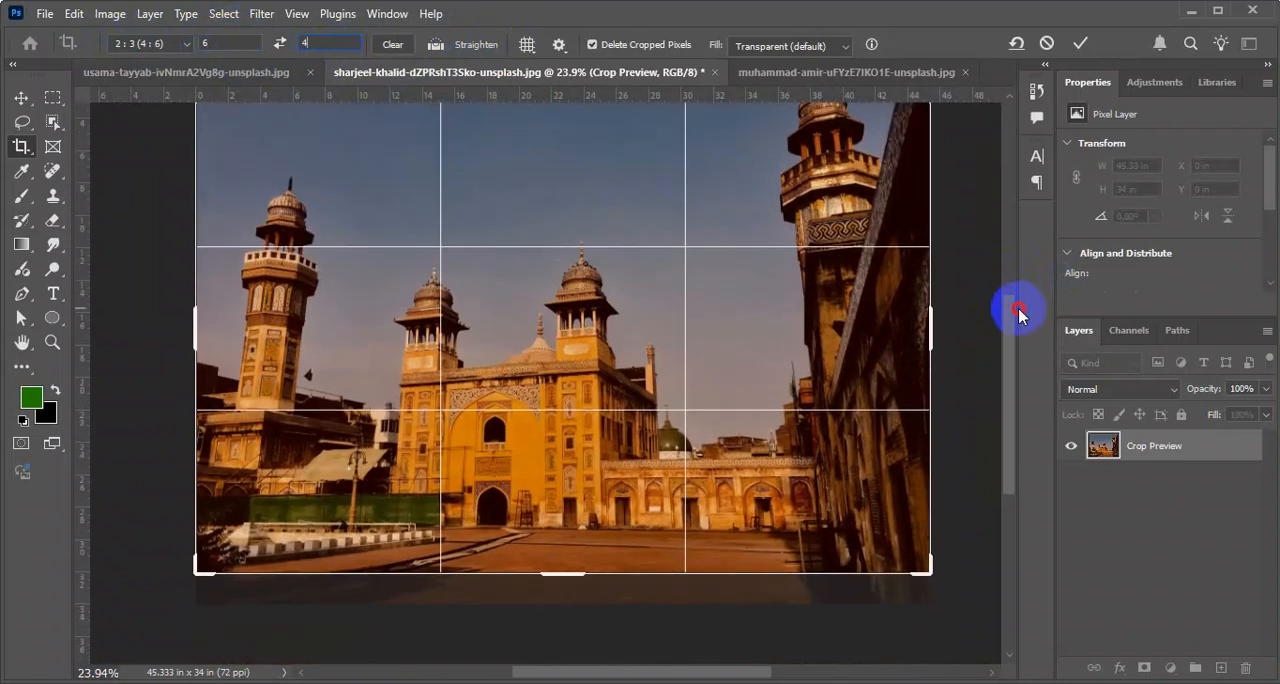
{"action": "left_click_drag", "start_coordinate": [460, 215], "coordinate": [459, 234]}
{"action": "type", "text": "1"}
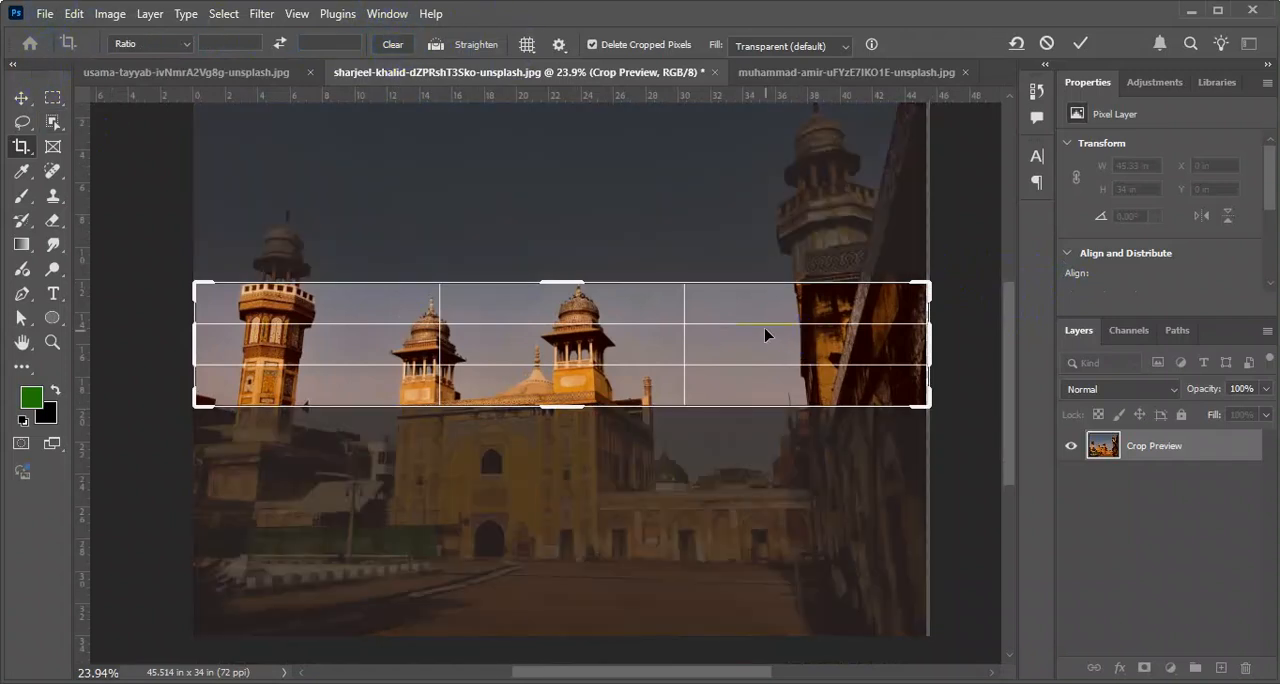
Step: Stretch the unconstrained crop box upward and downward over the photo, and reset the crop box
{"action": "left_click_drag", "start_coordinate": [600, 279], "coordinate": [586, 201]}
{"action": "left_click_drag", "start_coordinate": [564, 481], "coordinate": [563, 602]}
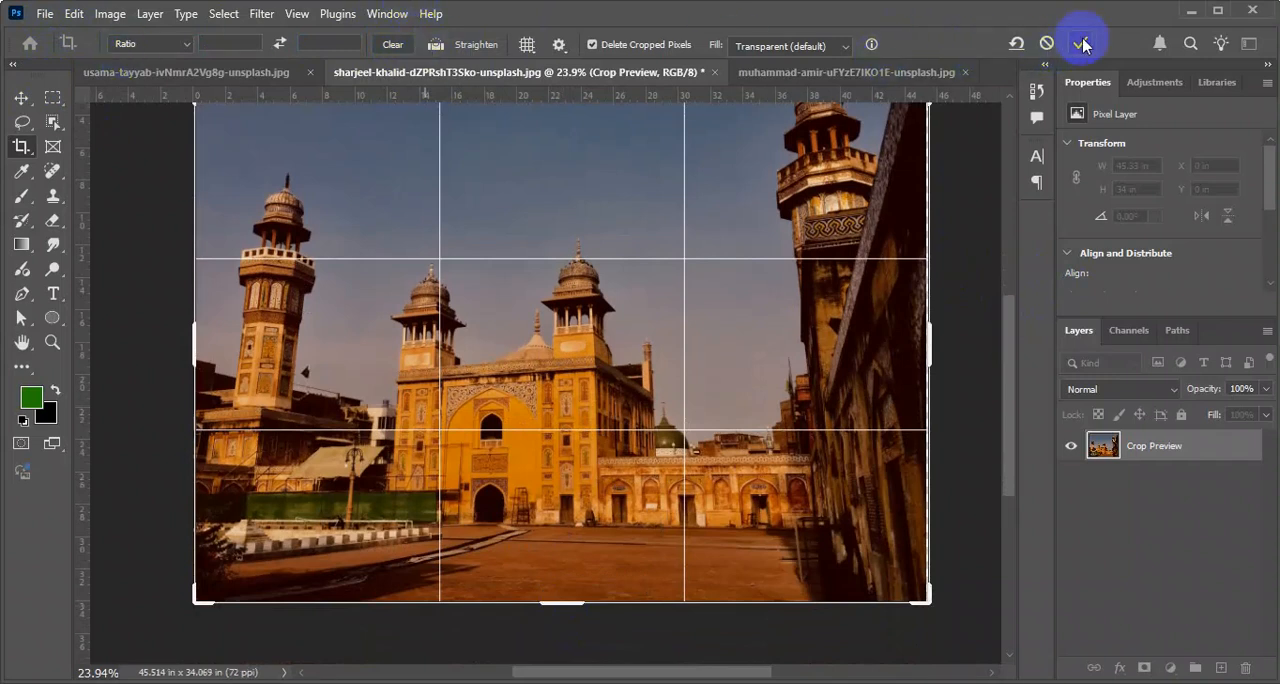
{"action": "left_click", "coordinate": [1017, 45]}
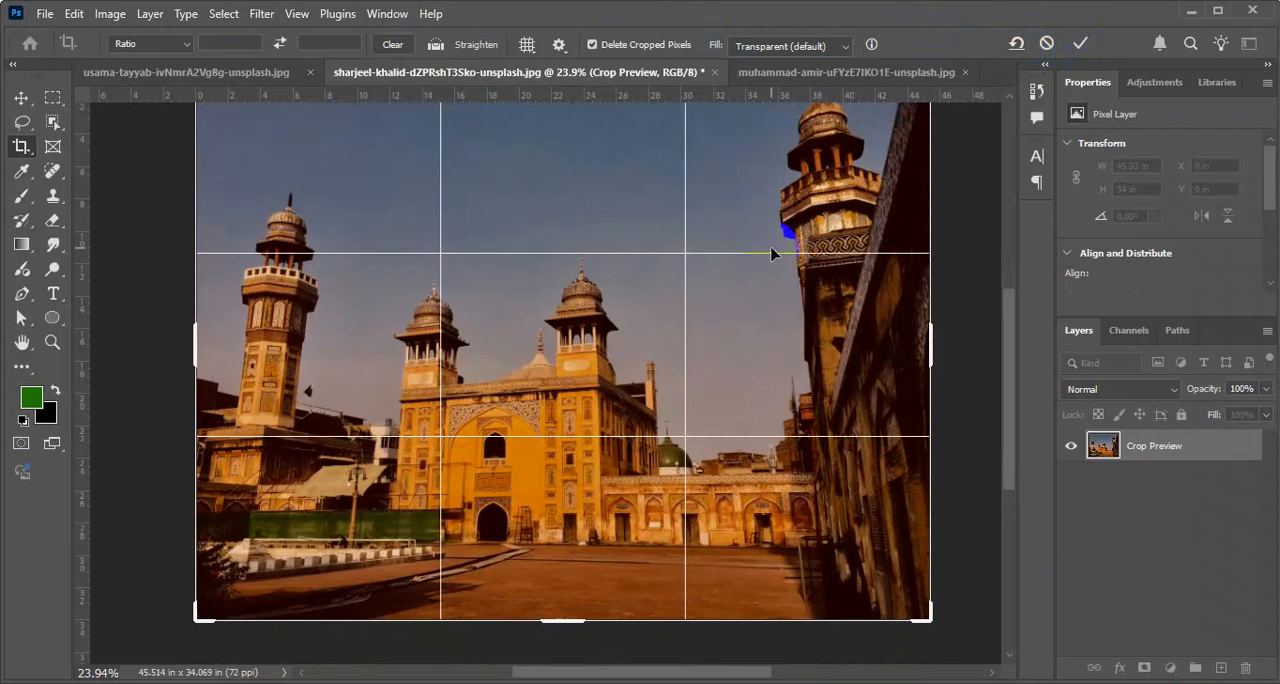
Step: Crop the mosque photo to about 31.07 in wide with Delete Cropped Pixels enabled, and try moving the layer sideways
{"action": "scroll", "coordinate": [766, 277], "scroll_direction": "up", "scroll_amount": 4}
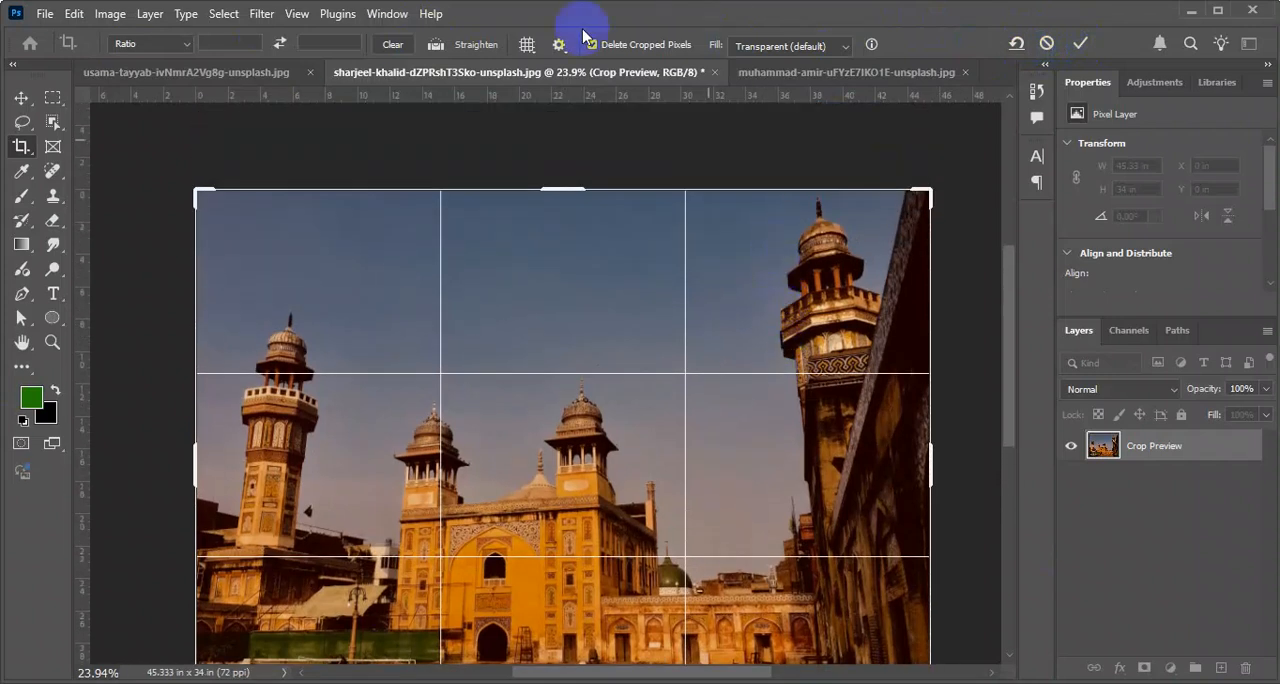
{"action": "left_click", "coordinate": [633, 47]}
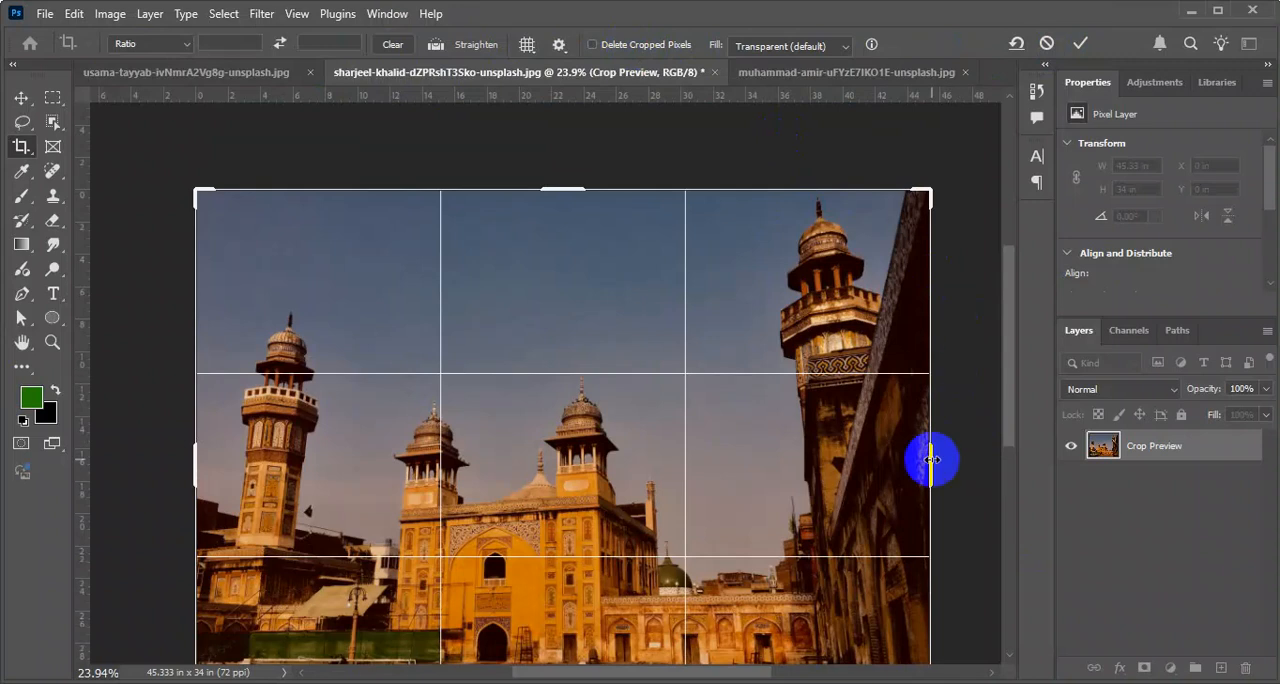
{"action": "left_click_drag", "start_coordinate": [929, 458], "coordinate": [924, 459]}
{"action": "left_click", "coordinate": [630, 46]}
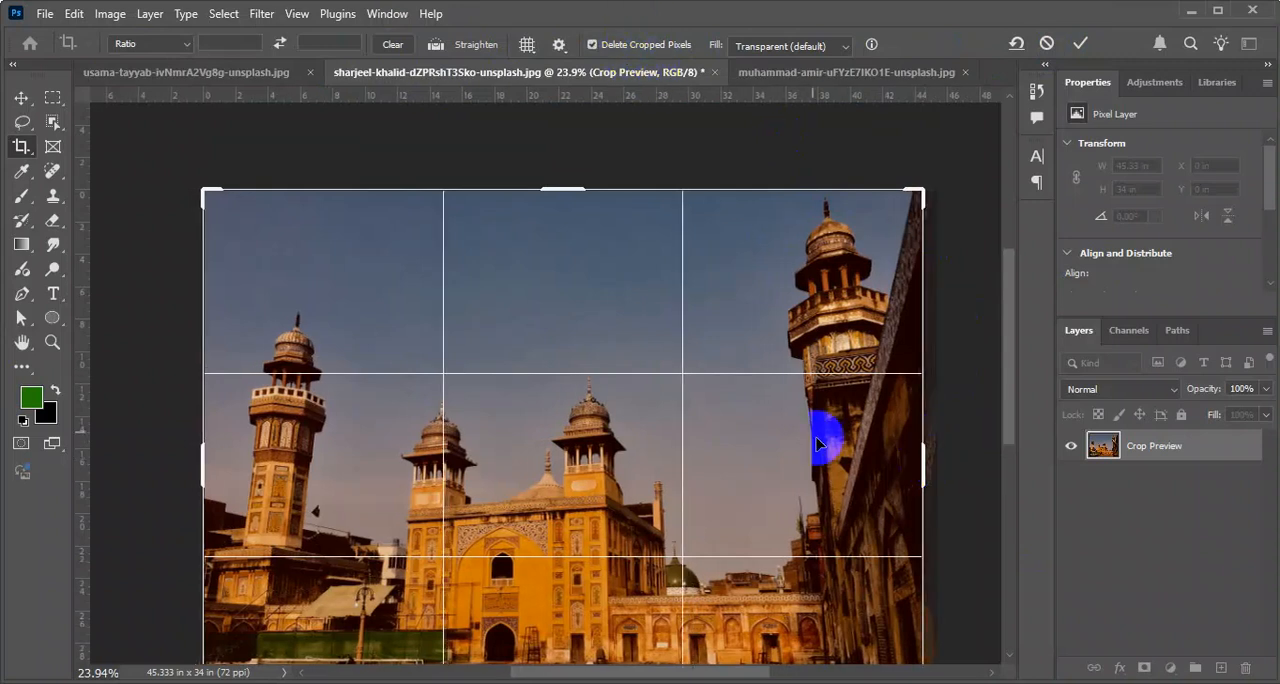
{"action": "left_click_drag", "start_coordinate": [920, 466], "coordinate": [819, 435]}
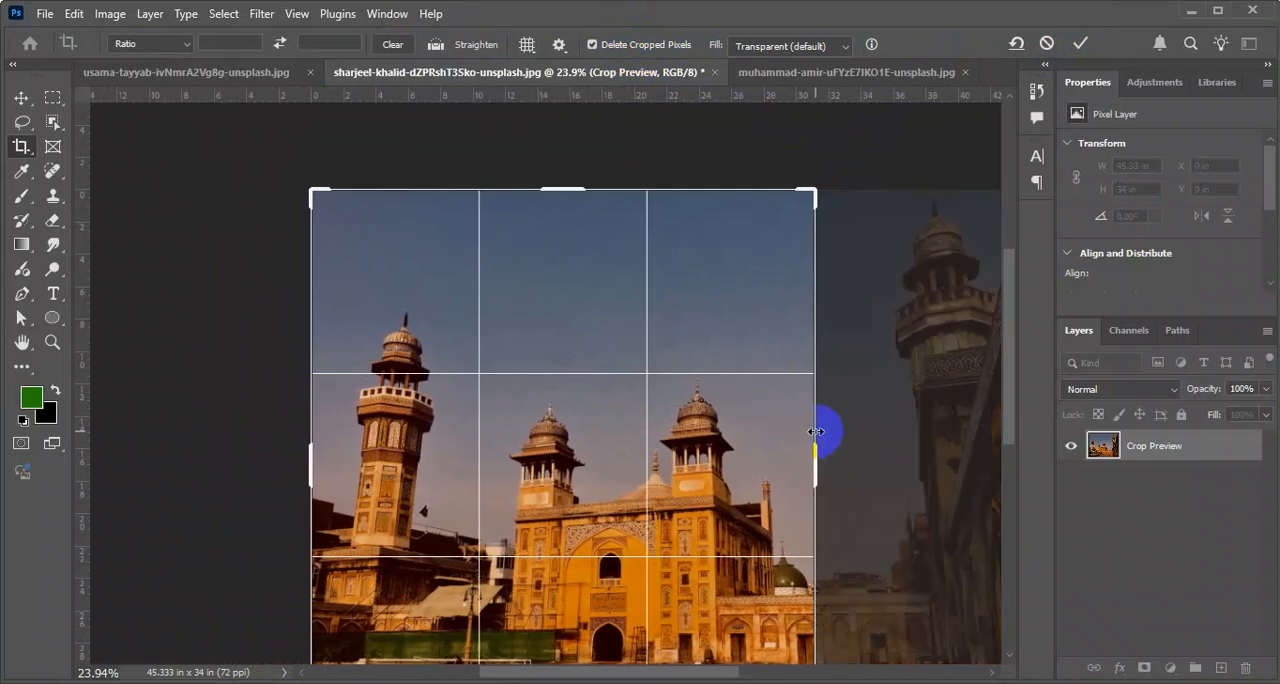
{"action": "key", "text": "Return"}
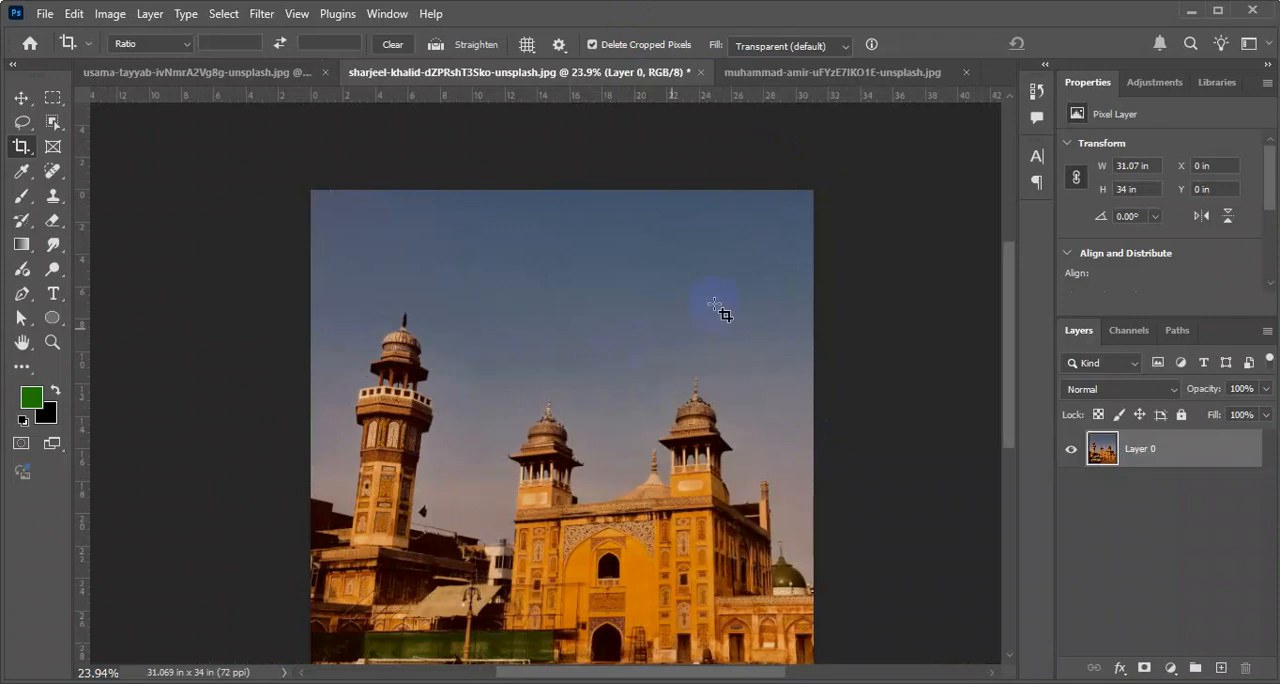
{"action": "left_click", "coordinate": [23, 99]}
{"action": "left_click_drag", "start_coordinate": [685, 431], "coordinate": [553, 400]}
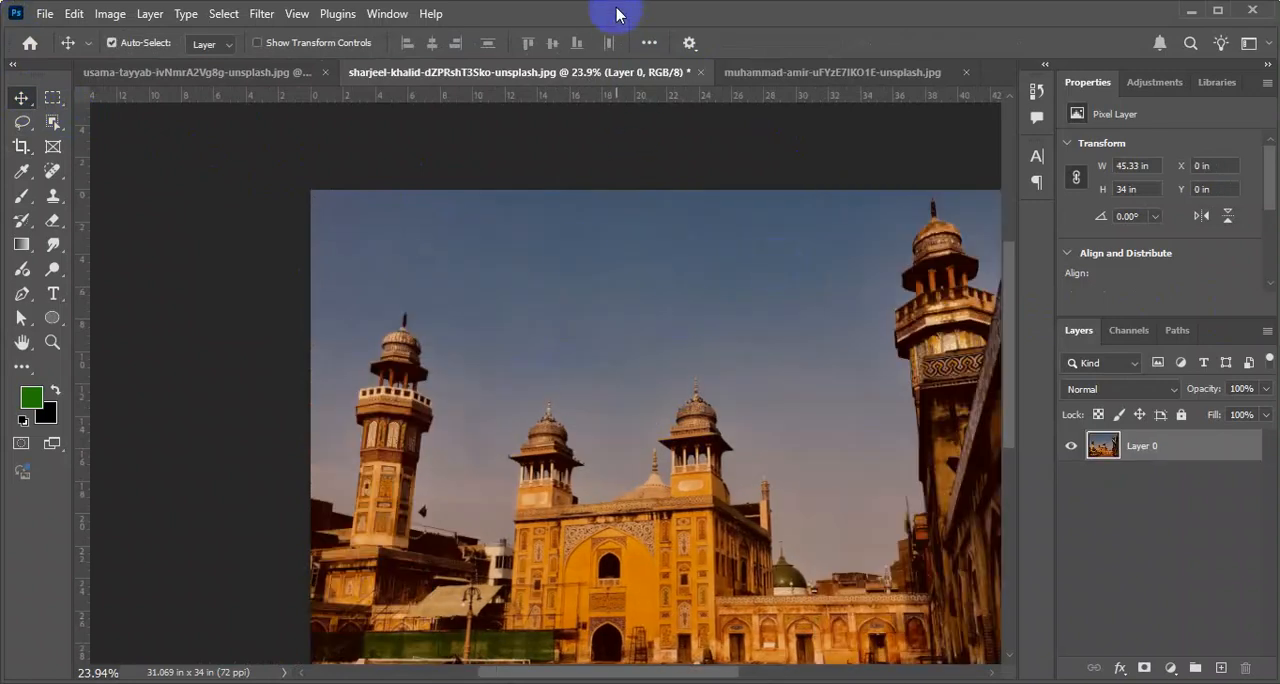
Step: Disable Delete Cropped Pixels and crop away the photo's right side, leaving it about 31.19 in wide
{"action": "left_click", "coordinate": [21, 145]}
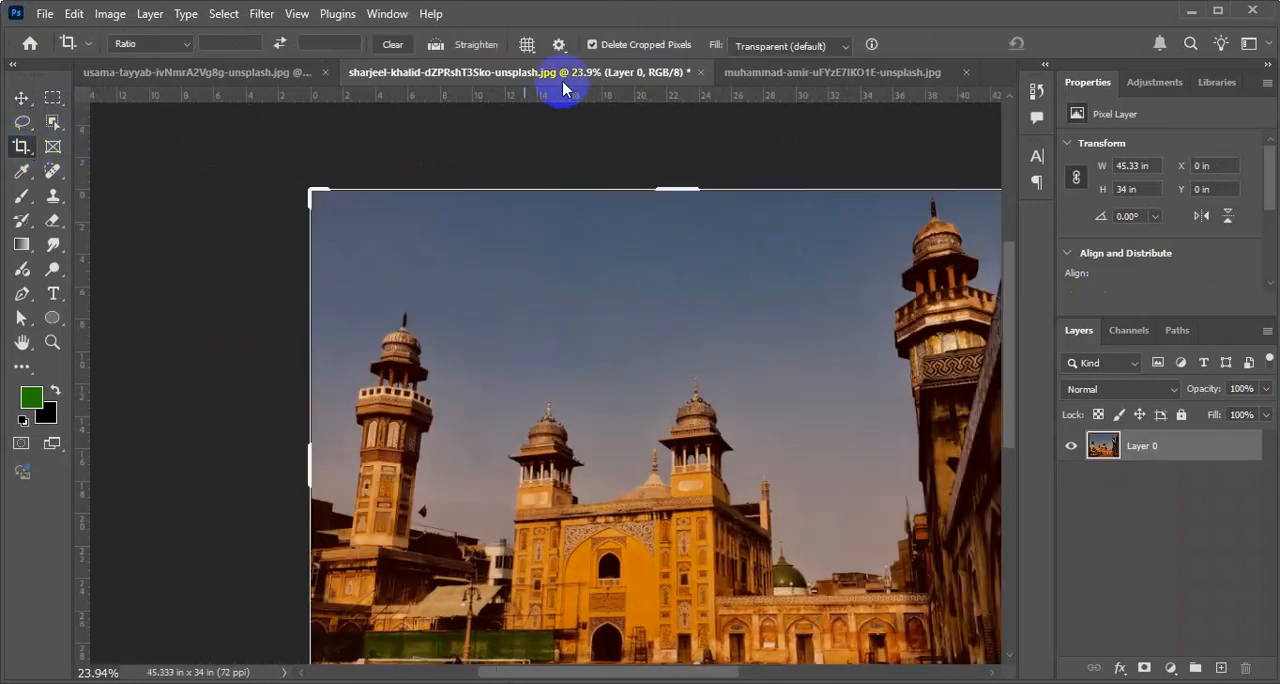
{"action": "scroll", "coordinate": [805, 245], "scroll_direction": "down", "scroll_amount": 2}
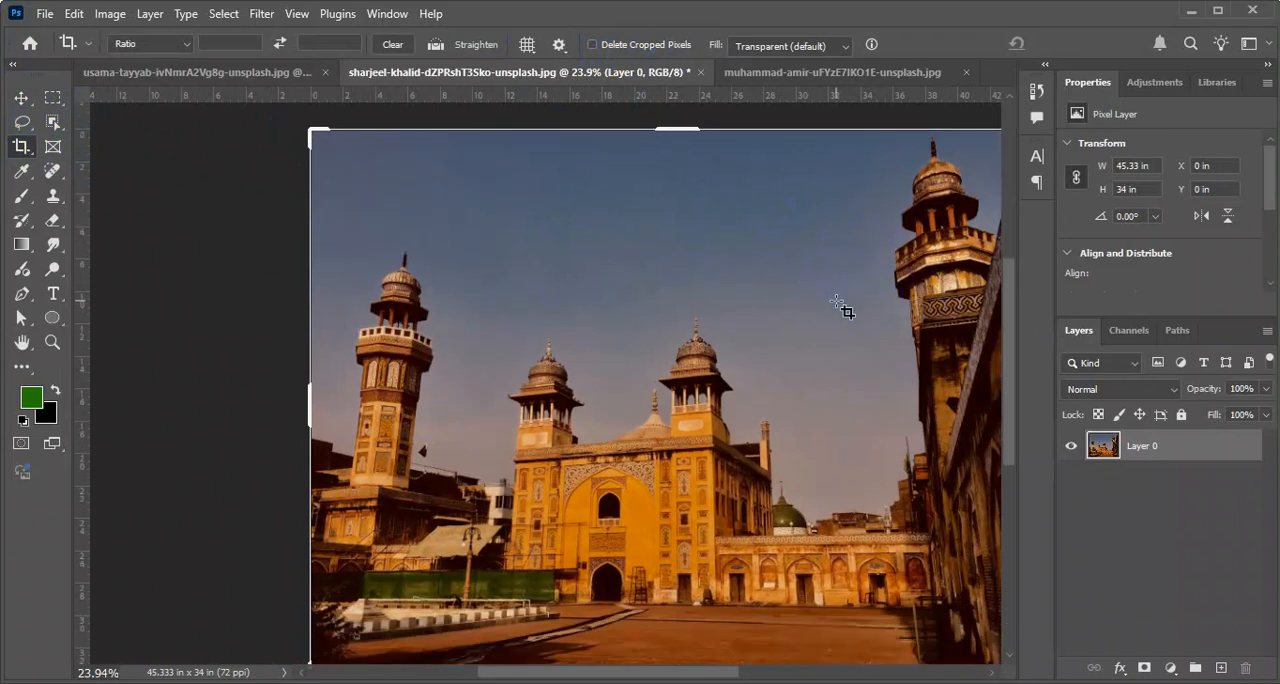
{"action": "left_click_drag", "start_coordinate": [674, 676], "coordinate": [719, 670]}
{"action": "left_click_drag", "start_coordinate": [886, 413], "coordinate": [771, 386]}
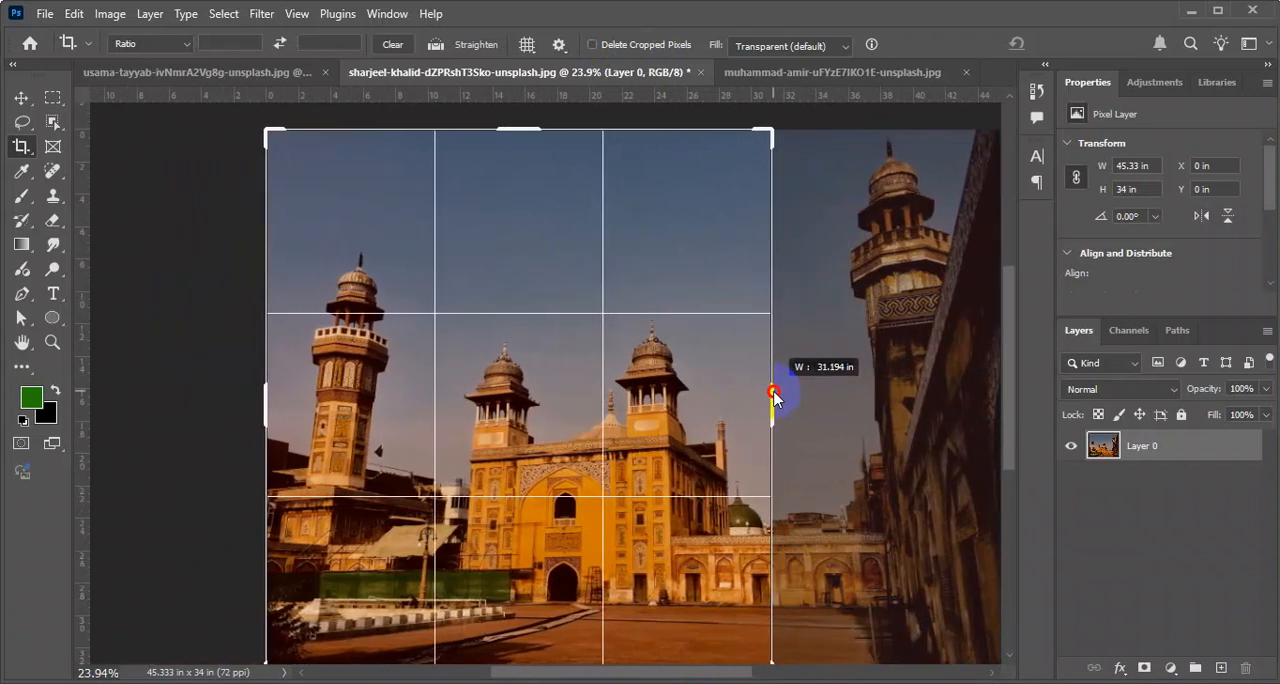
{"action": "key", "text": "Return"}
{"action": "left_click", "coordinate": [168, 447]}
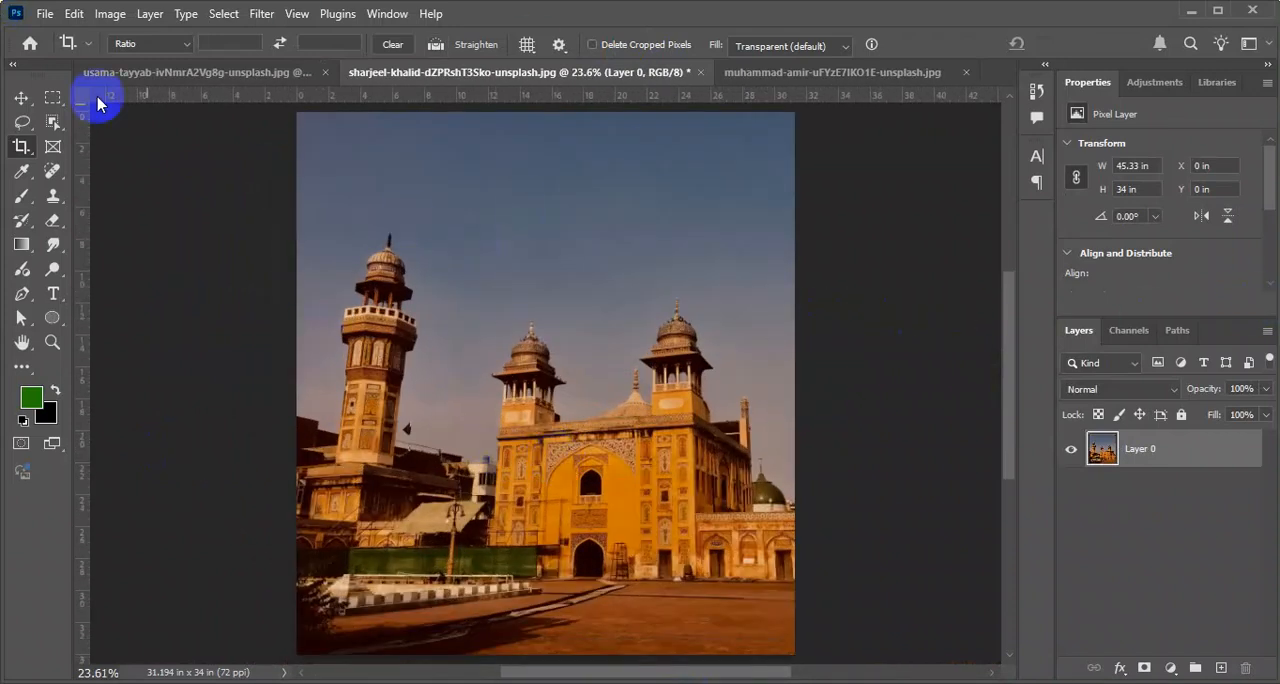
Step: Move the cropped layer to the left with the Move tool to bring its hidden right part into the canvas
{"action": "left_click", "coordinate": [20, 120]}
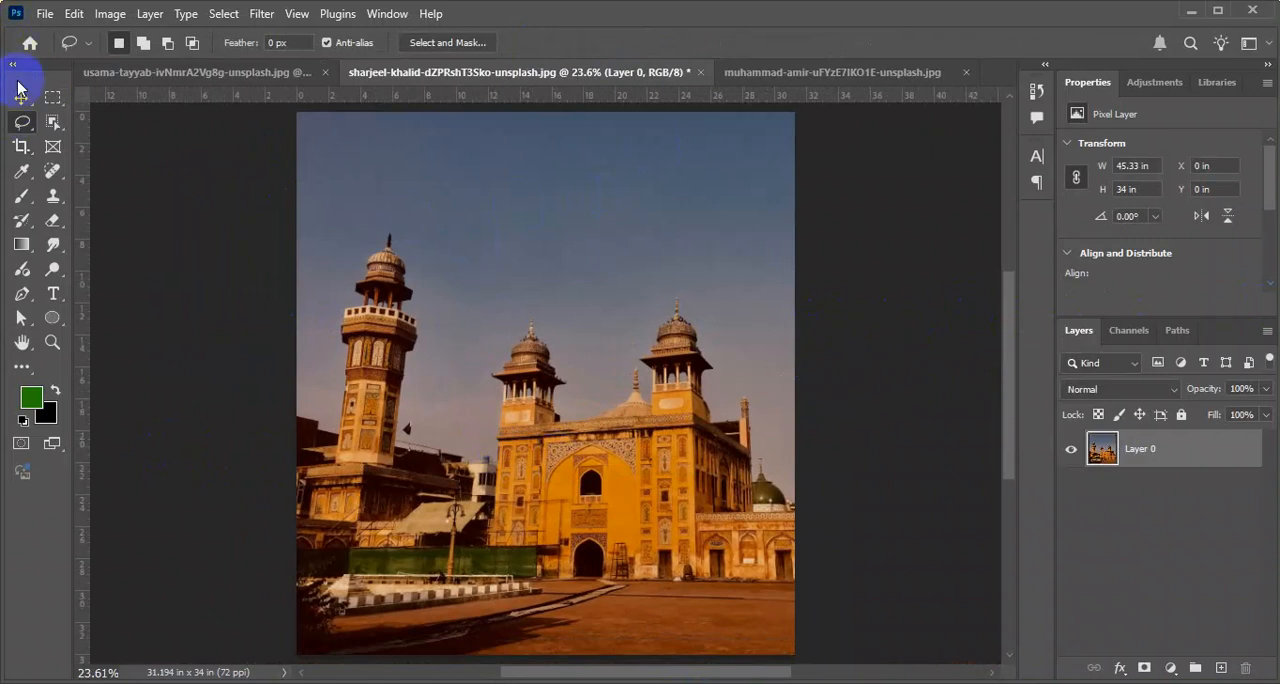
{"action": "left_click", "coordinate": [20, 97]}
{"action": "left_click_drag", "start_coordinate": [627, 321], "coordinate": [395, 310]}
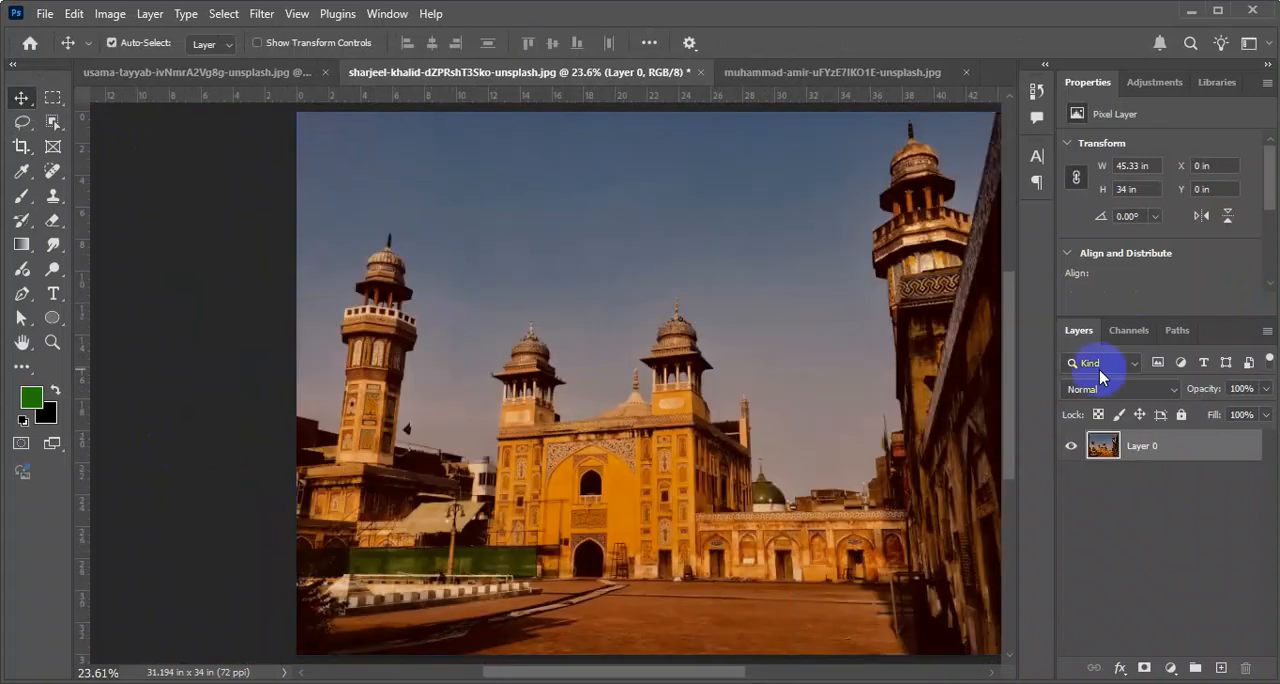
Step: Extend the crop box slightly to about 45.57 in wide and set its overlay to Golden Ratio
{"action": "scroll", "coordinate": [843, 243], "scroll_direction": "right", "scroll_amount": 2}
{"action": "left_click", "coordinate": [20, 148]}
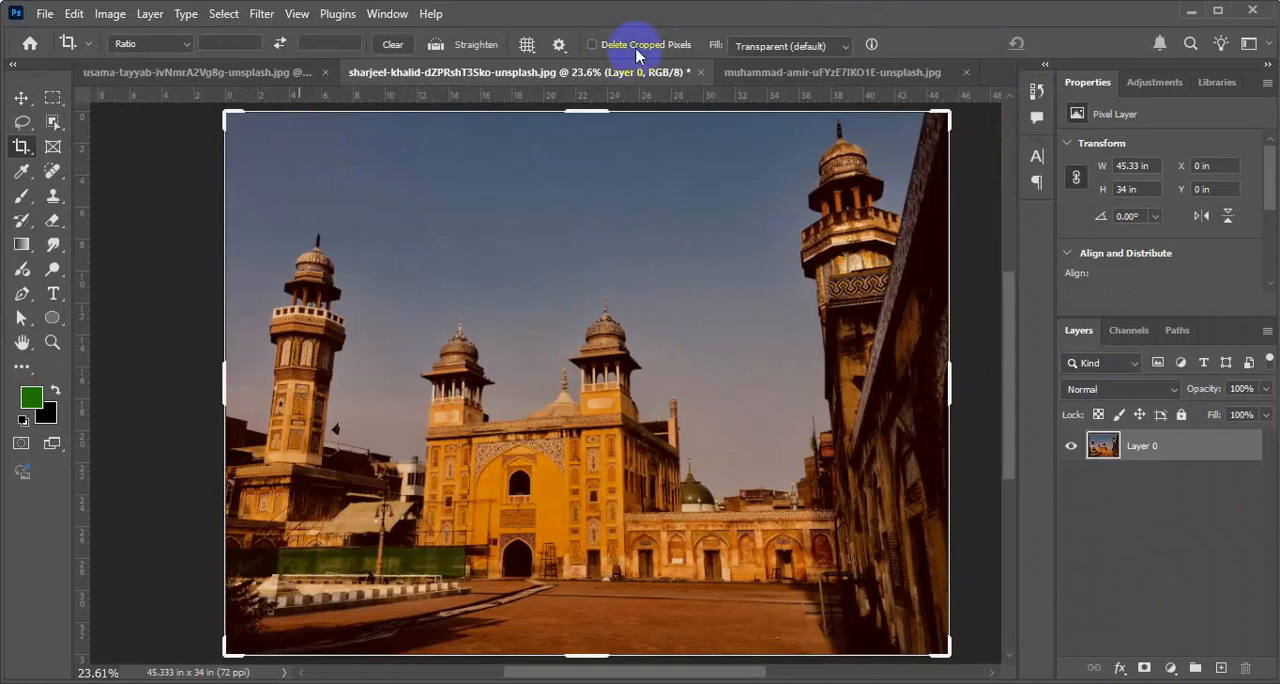
{"action": "left_click", "coordinate": [527, 44]}
{"action": "left_click", "coordinate": [420, 251]}
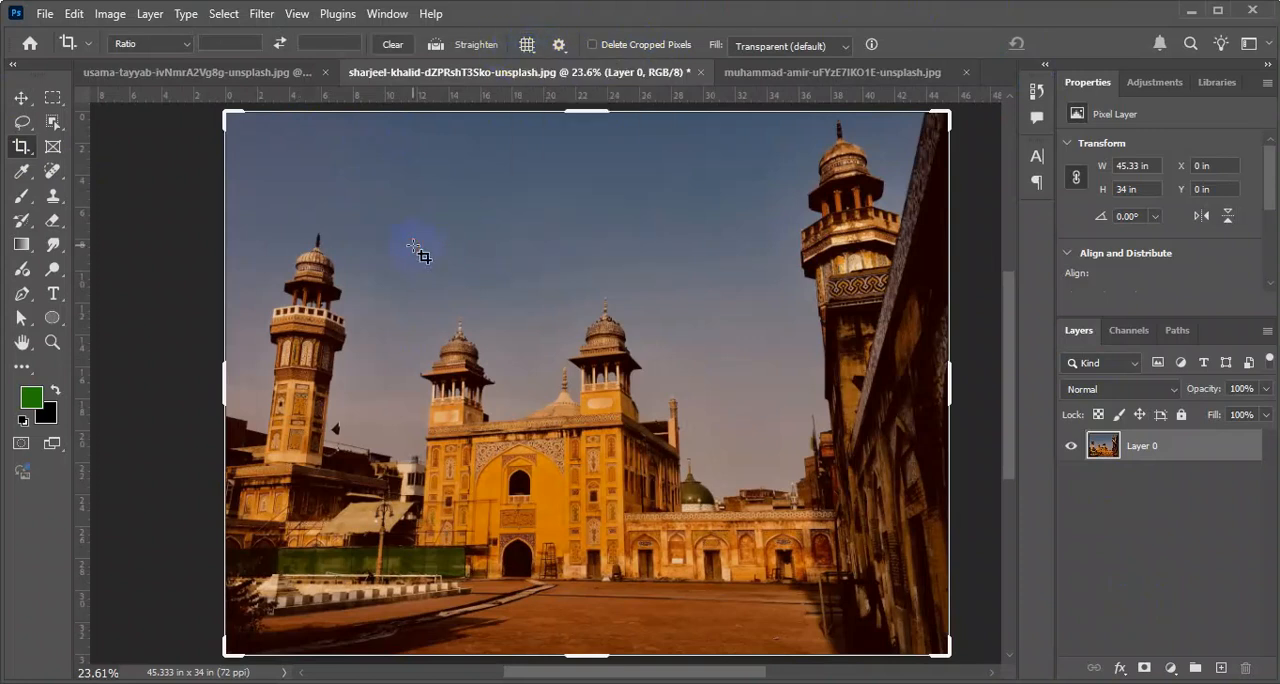
{"action": "mouse_move", "coordinate": [934, 106]}
{"action": "left_mouse_down"}
{"action": "mouse_move", "coordinate": [920, 111]}
{"action": "mouse_move", "coordinate": [943, 114]}
{"action": "left_mouse_up"}
{"action": "left_click", "coordinate": [527, 44]}
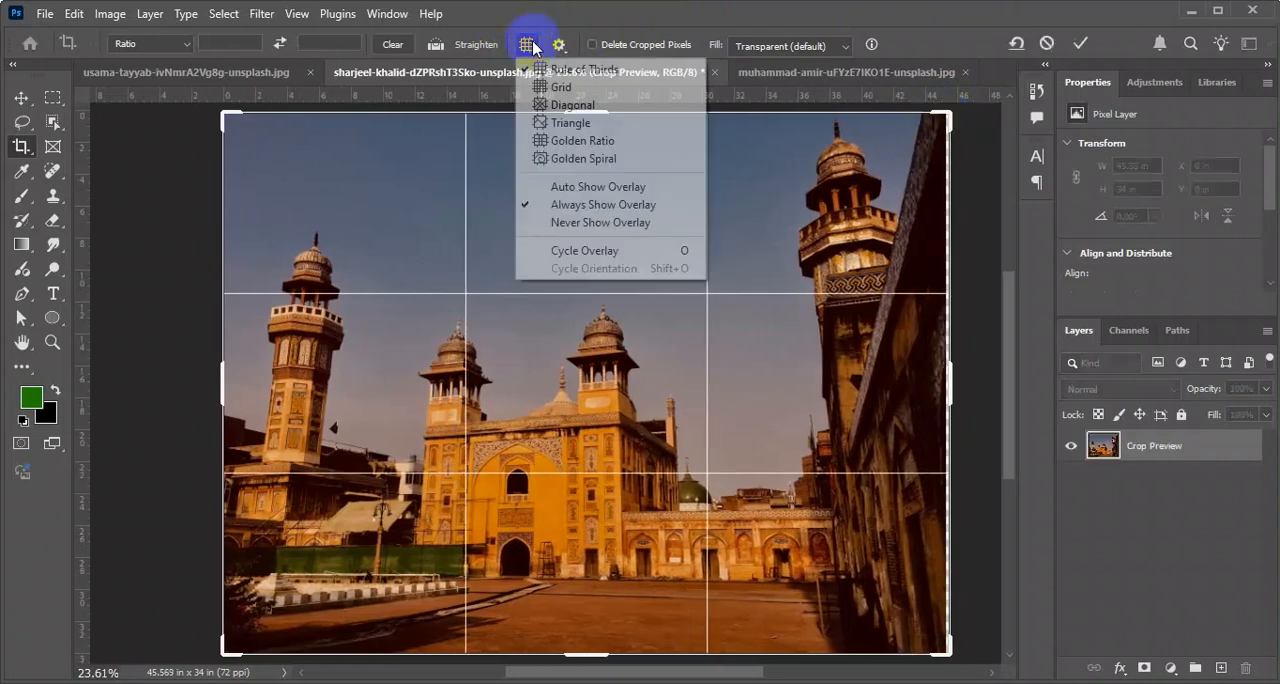
{"action": "left_click", "coordinate": [600, 140]}
Step: Try the Diagonal and Grid crop overlays, and set the overlay back to Rule of Thirds
{"action": "left_click", "coordinate": [527, 44]}
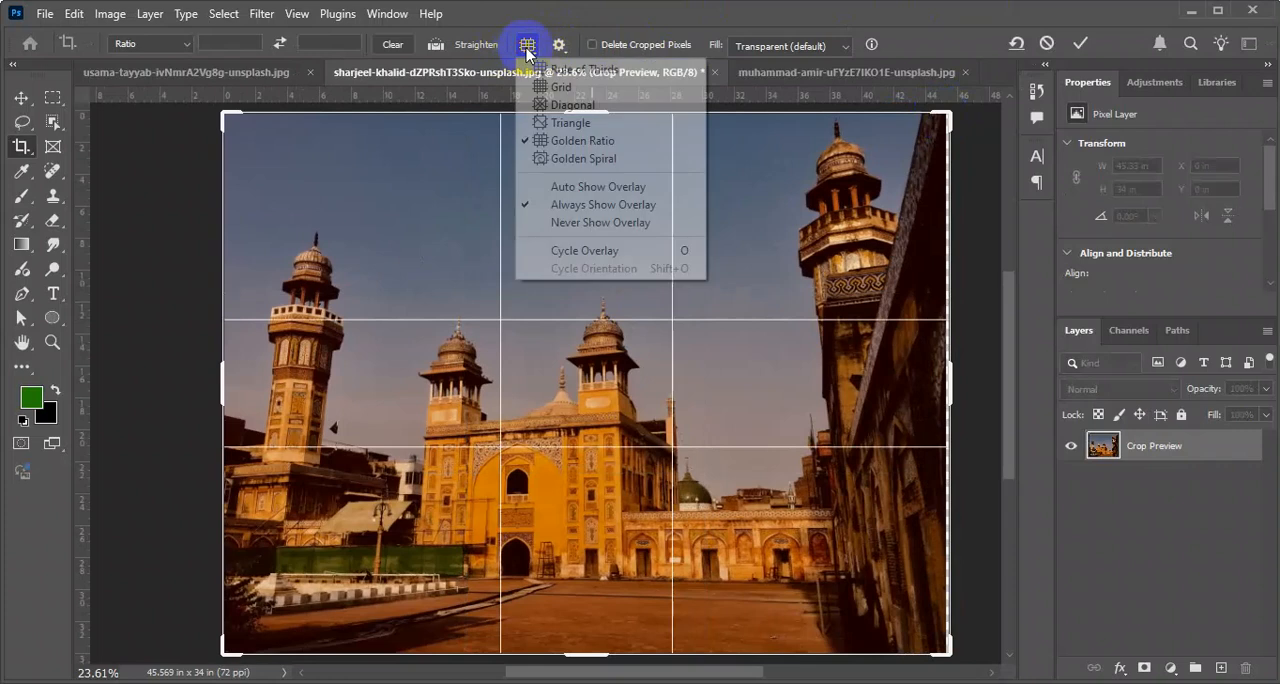
{"action": "left_click", "coordinate": [585, 106]}
{"action": "left_click", "coordinate": [530, 47]}
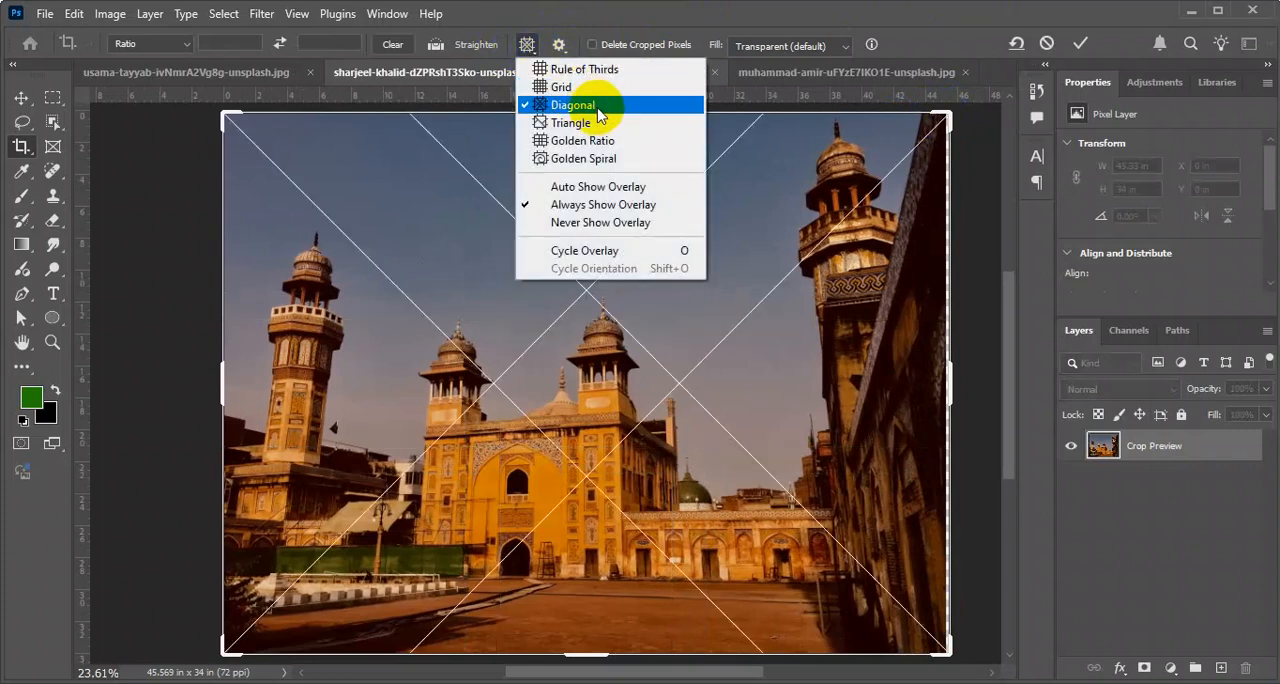
{"action": "left_click", "coordinate": [562, 87]}
{"action": "left_click", "coordinate": [529, 45]}
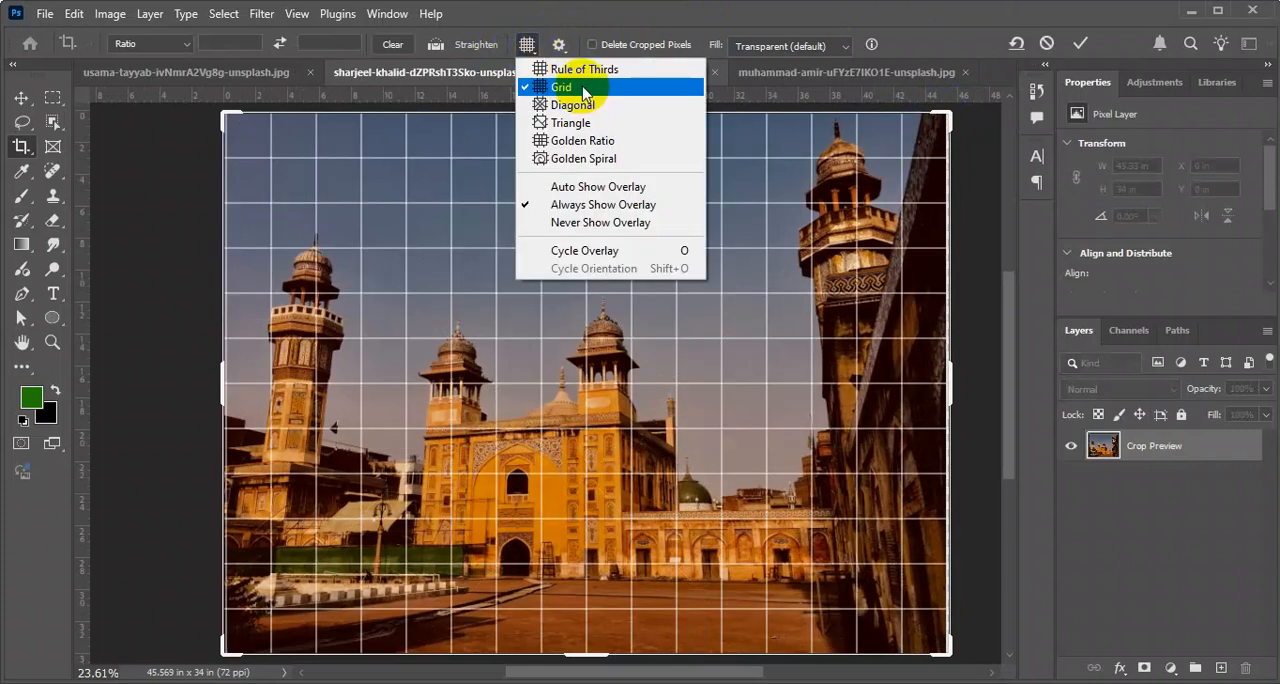
{"action": "left_click", "coordinate": [575, 70]}
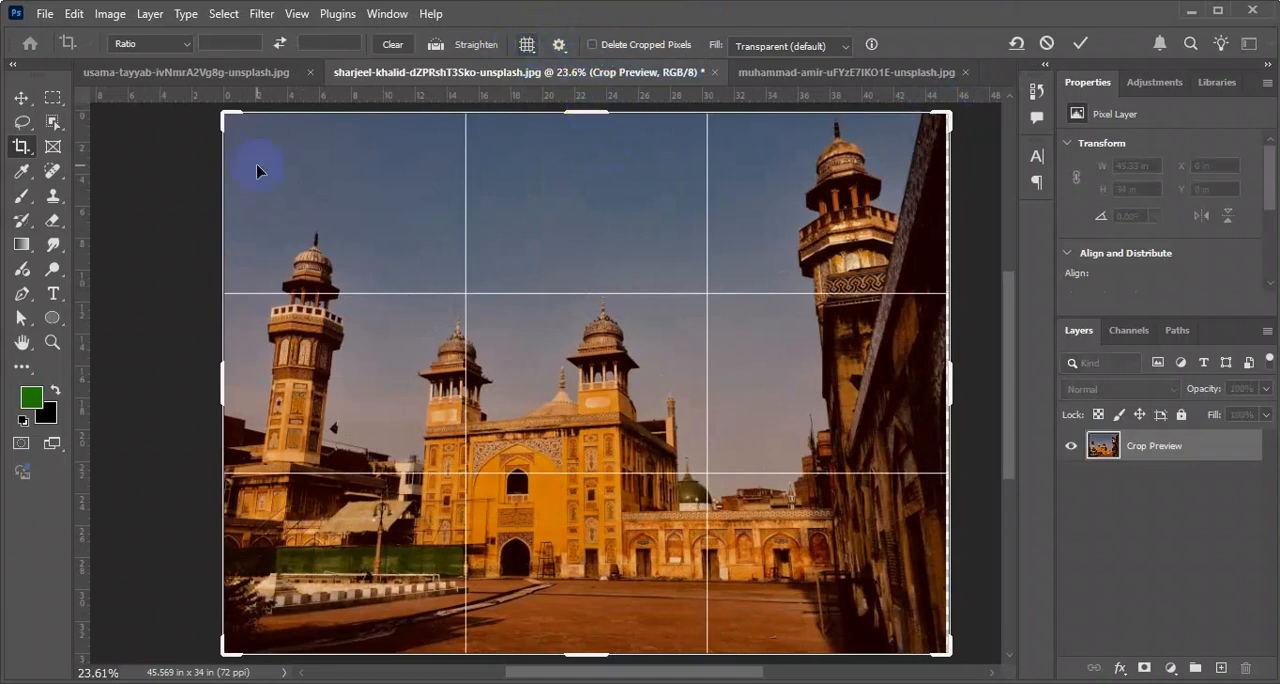
Step: Try the Golden Ratio and Golden Spiral crop overlays, and return to Rule of Thirds
{"action": "left_click", "coordinate": [532, 39]}
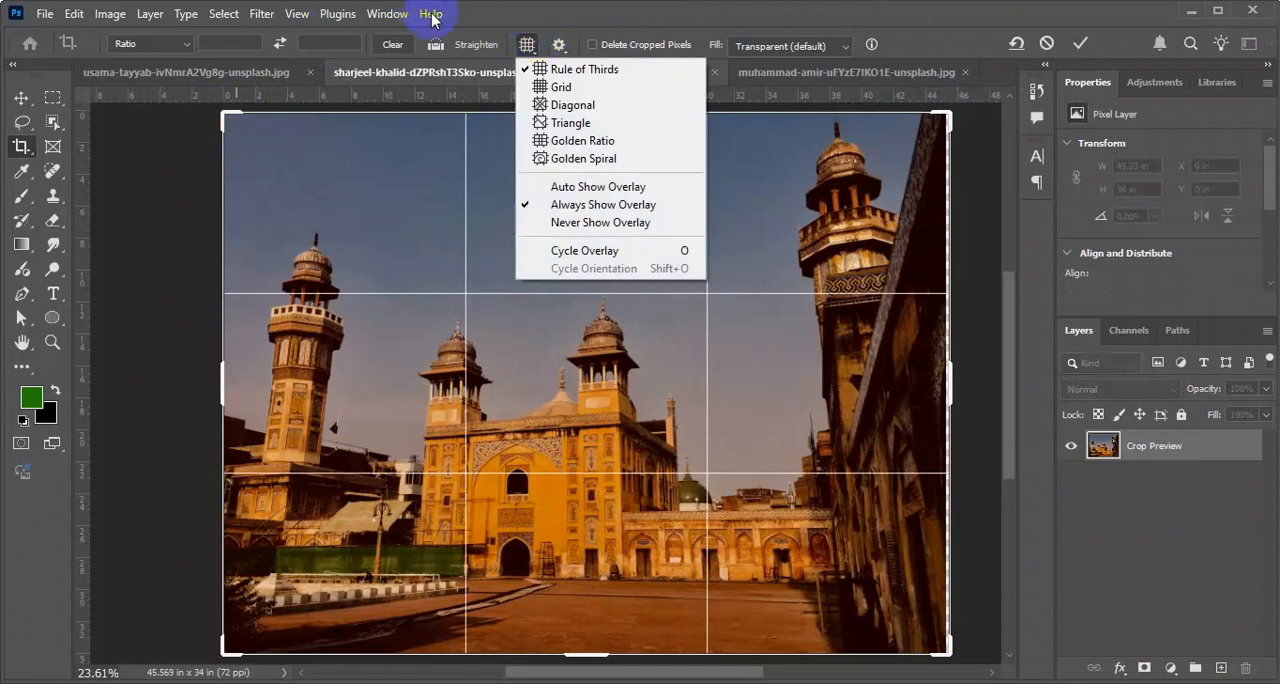
{"action": "left_click", "coordinate": [607, 143]}
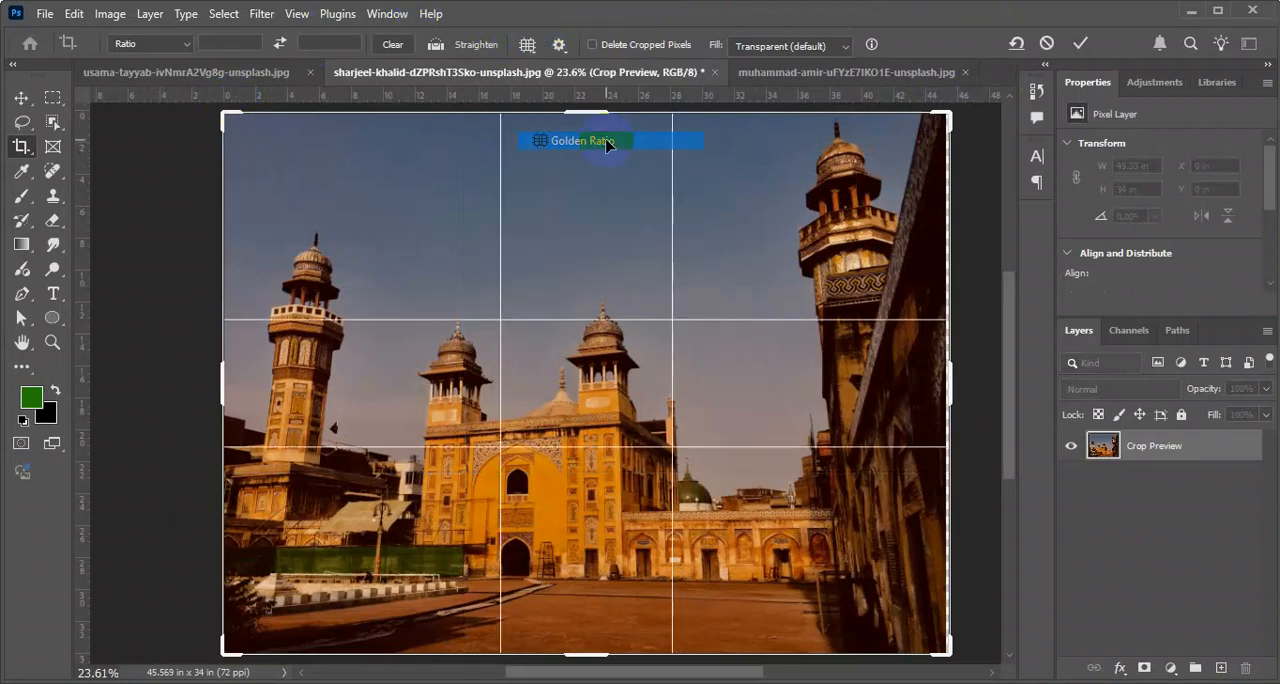
{"action": "left_click", "coordinate": [526, 47]}
{"action": "left_click", "coordinate": [596, 158]}
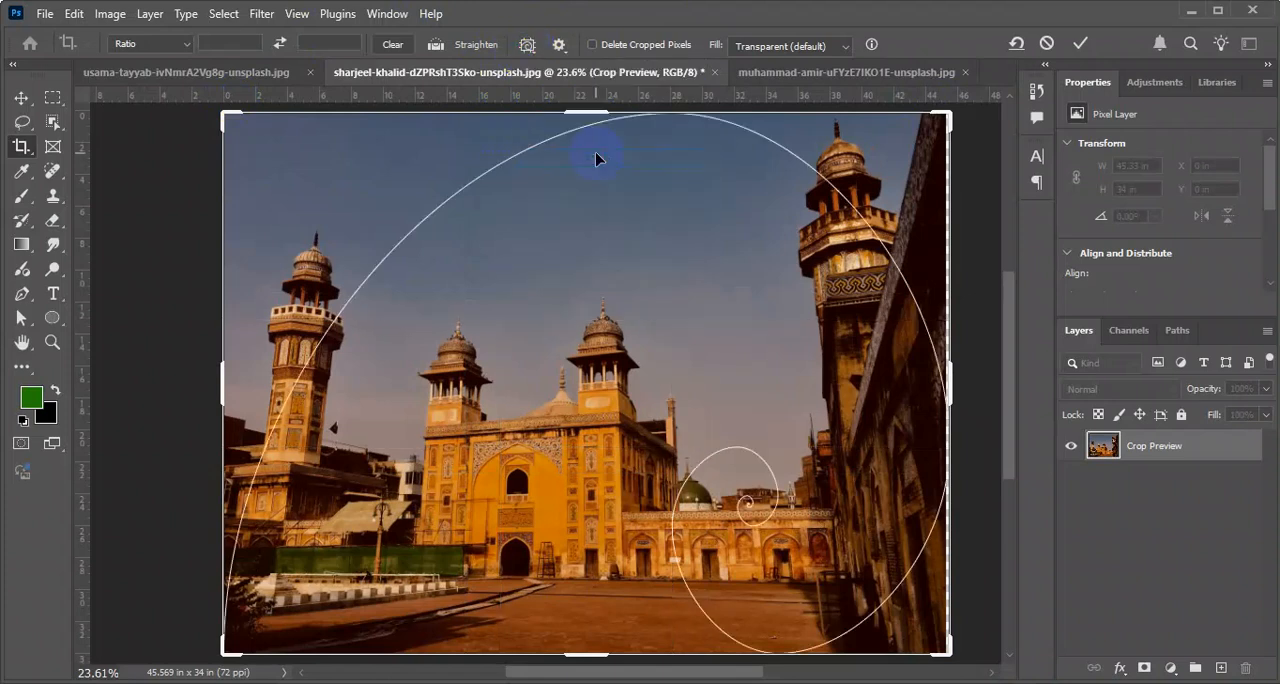
{"action": "left_click", "coordinate": [529, 47]}
{"action": "left_click", "coordinate": [568, 70]}
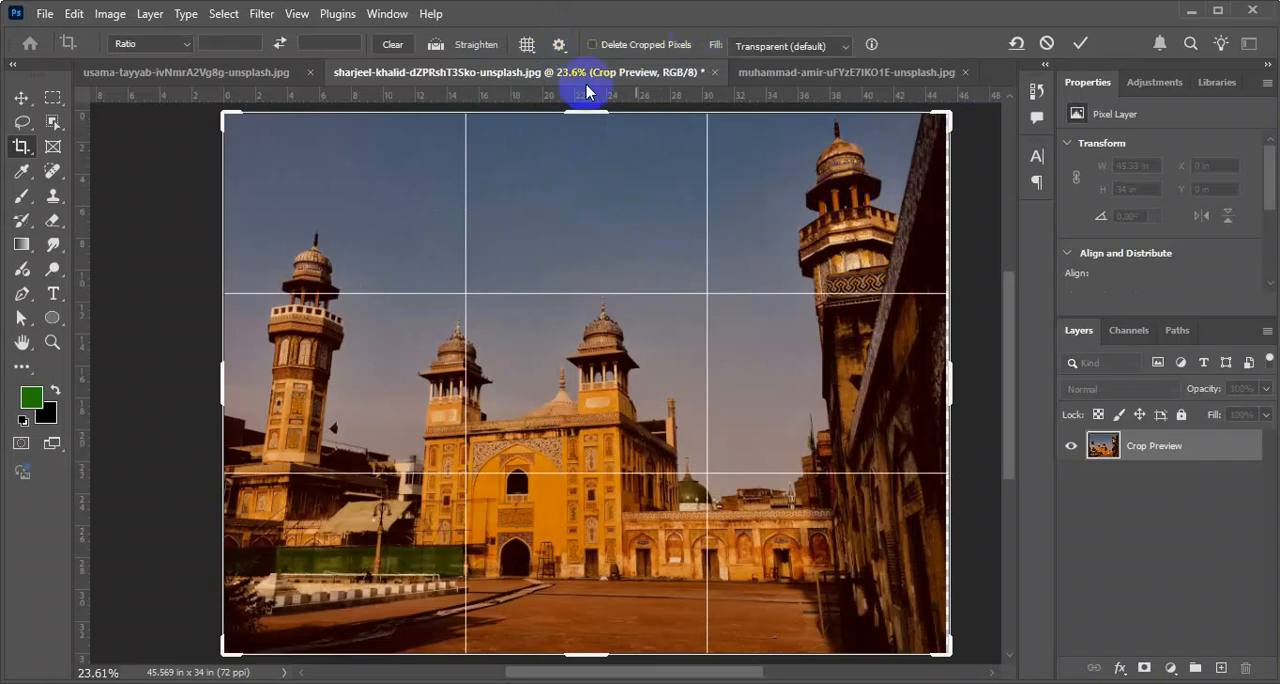
Step: Apply the slightly enlarged crop and undo it
{"action": "left_click", "coordinate": [53, 97]}
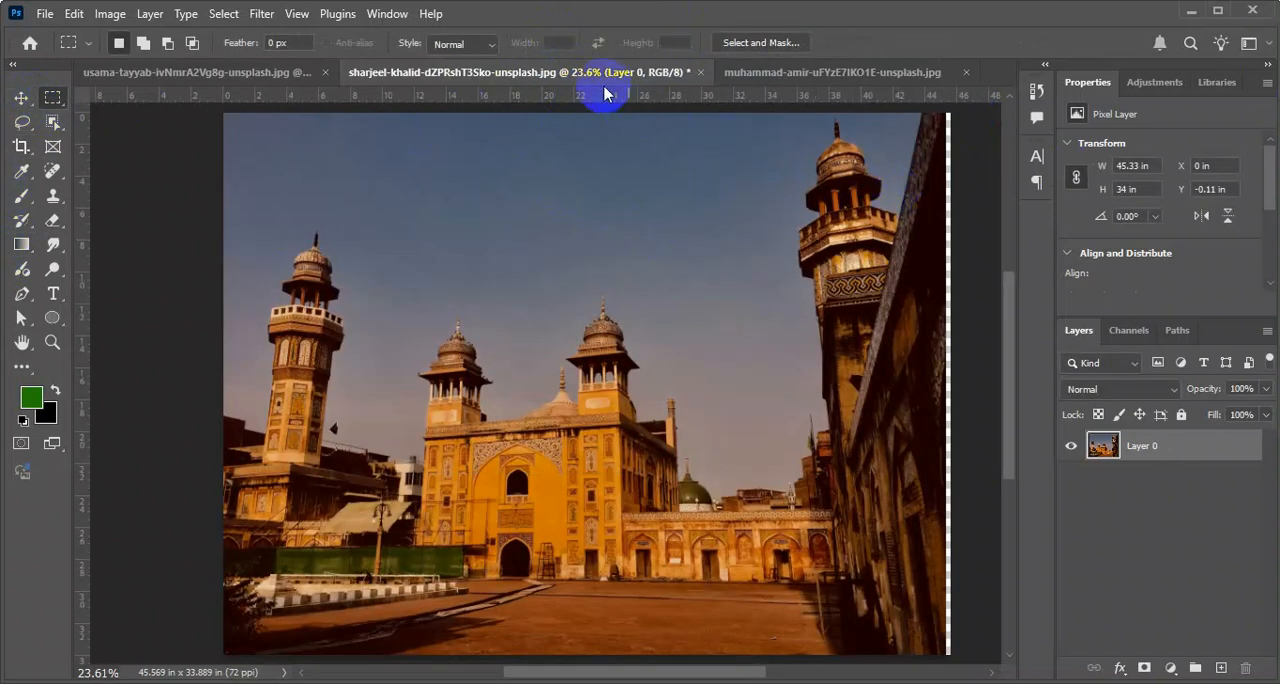
{"action": "key", "text": "ctrl+z"}
{"action": "key", "text": "ctrl+d"}
{"action": "left_click", "coordinate": [21, 146]}
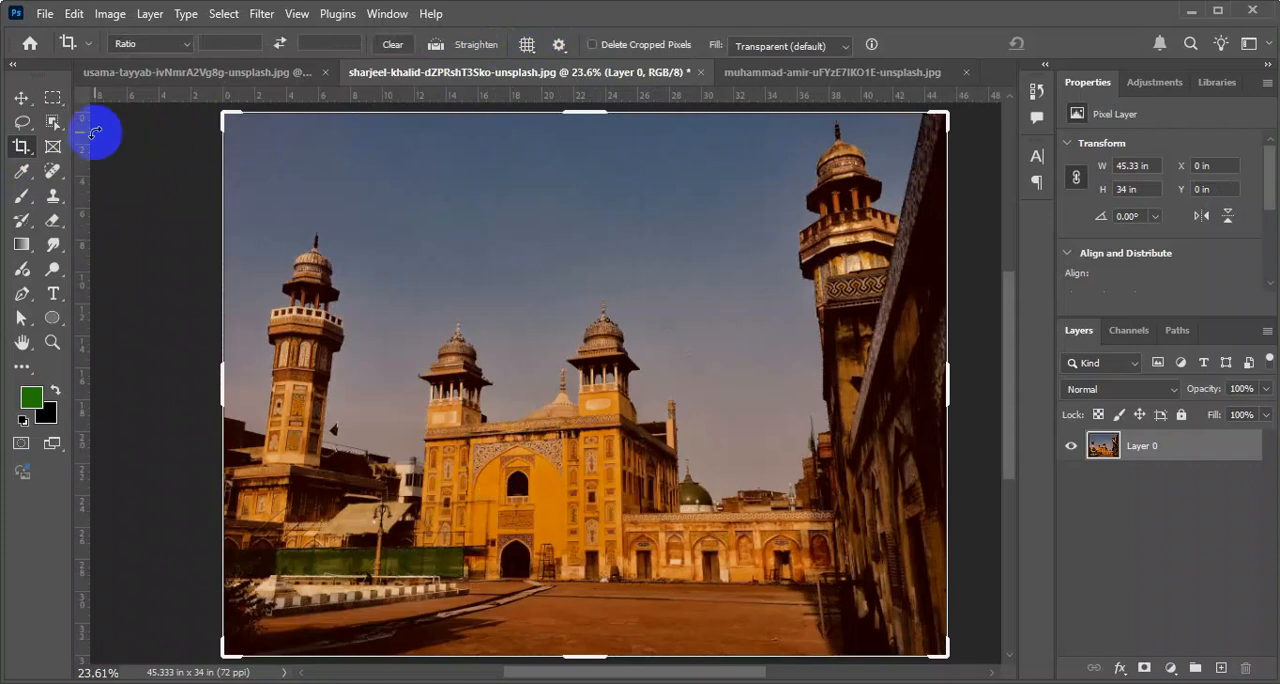
Step: Place a horizontal guide along the top edge of the low arcade wall beside the mosque
{"action": "left_click", "coordinate": [21, 97]}
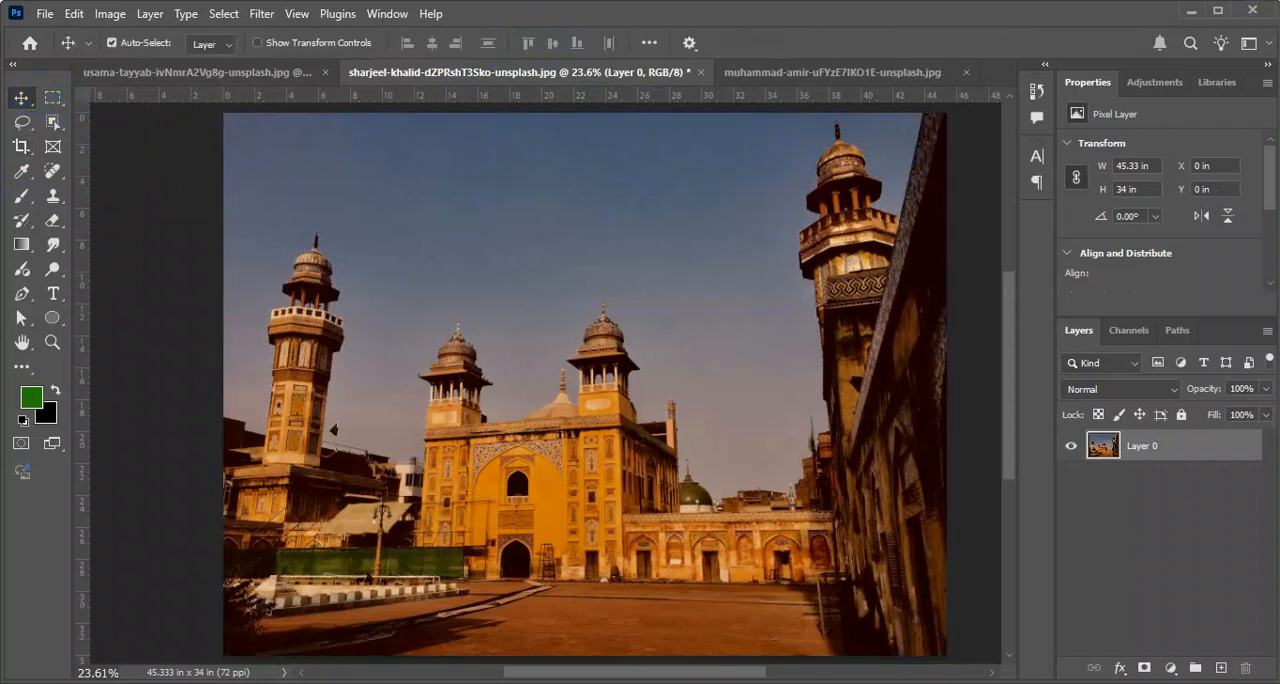
{"action": "key", "text": "ctrl+plus"}
{"action": "key", "text": "ctrl+plus"}
{"action": "key", "text": "ctrl+plus"}
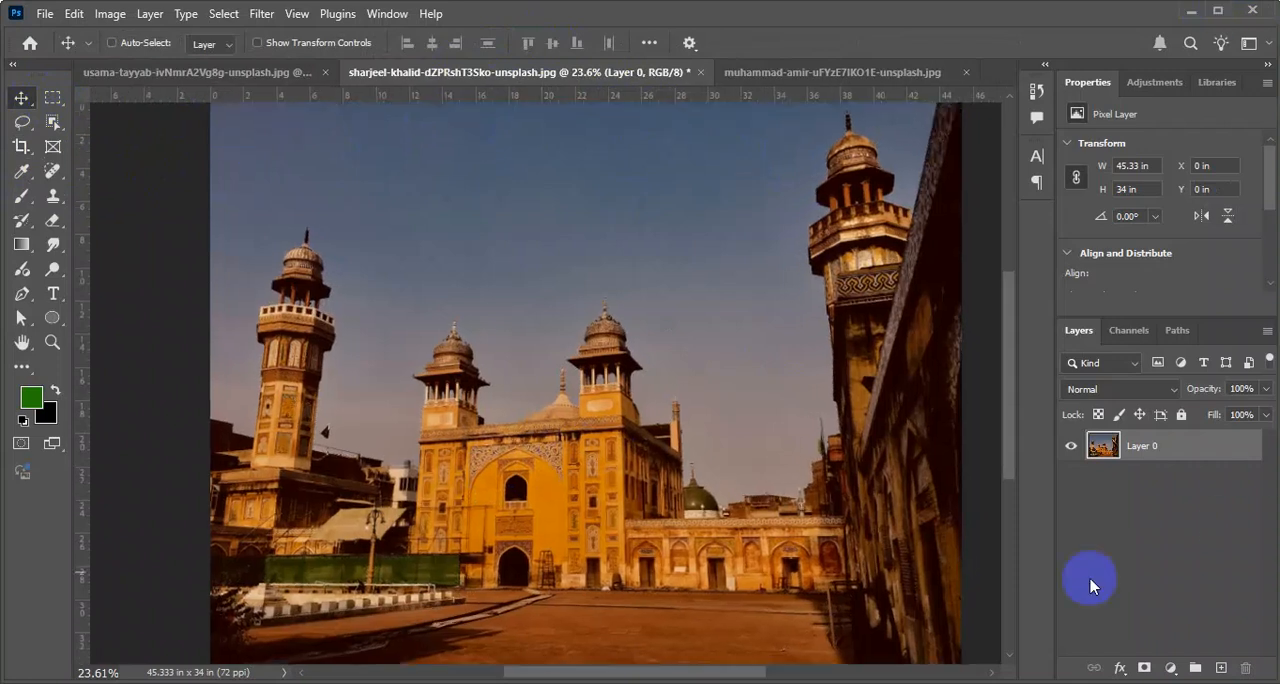
{"action": "left_click_drag", "start_coordinate": [943, 572], "coordinate": [751, 317]}
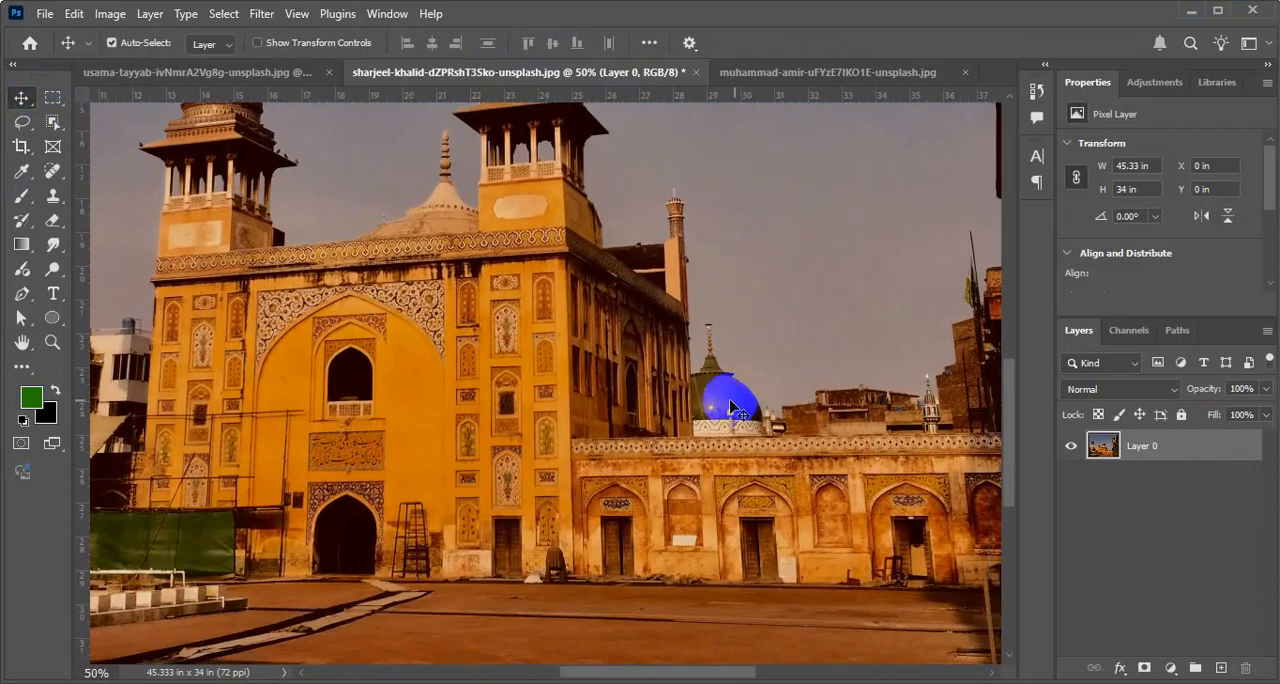
{"action": "left_click_drag", "start_coordinate": [937, 458], "coordinate": [782, 457]}
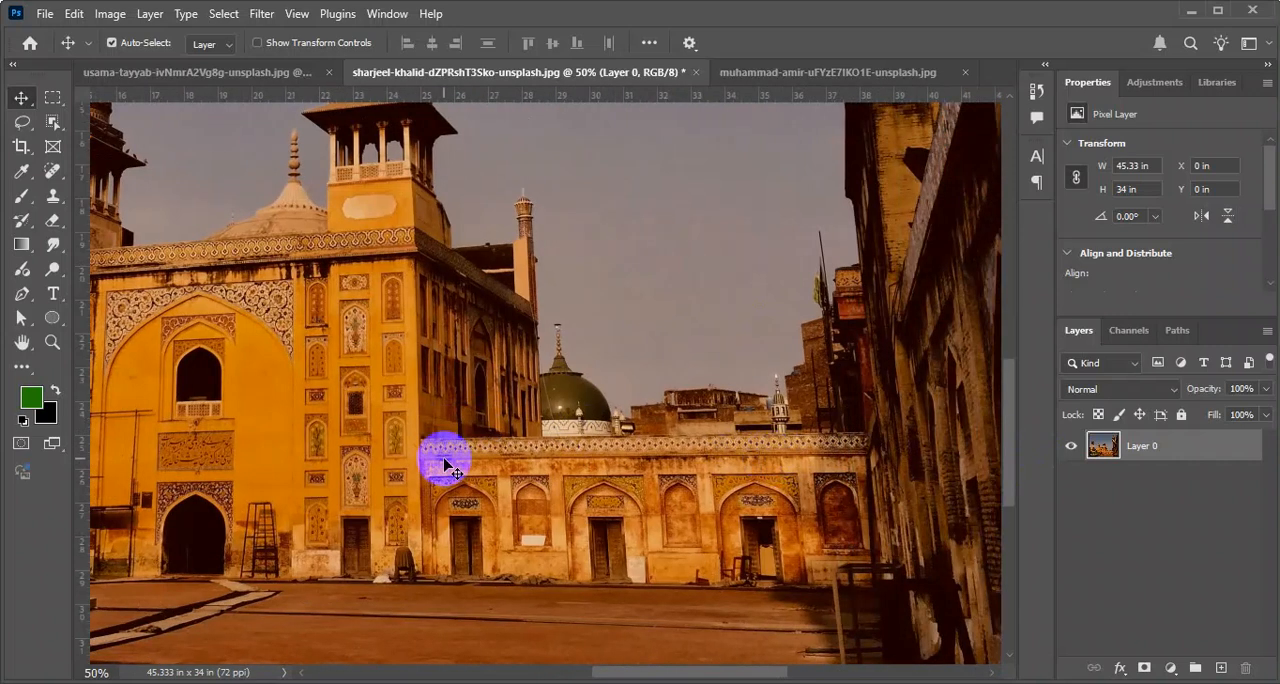
{"action": "left_click_drag", "start_coordinate": [793, 96], "coordinate": [897, 438]}
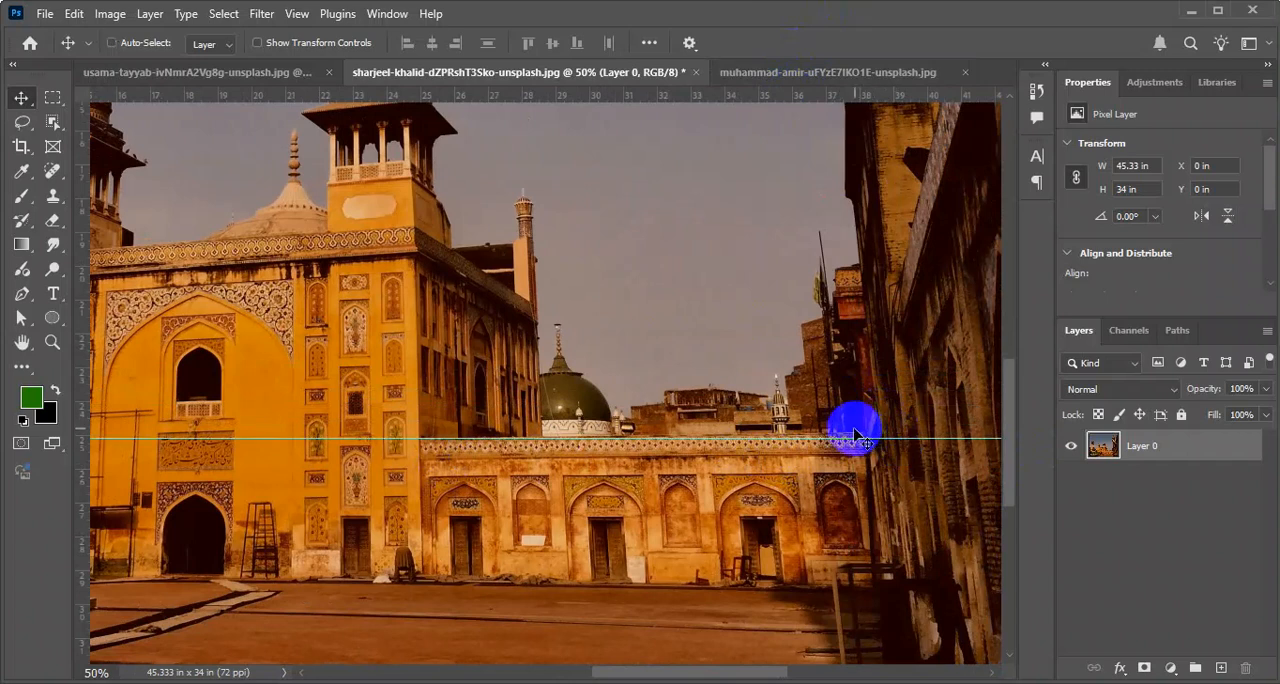
Step: Try to straighten the photo along the top edge of the low arcade wall, and cancel the crop
{"action": "key", "text": "ctrl+plus"}
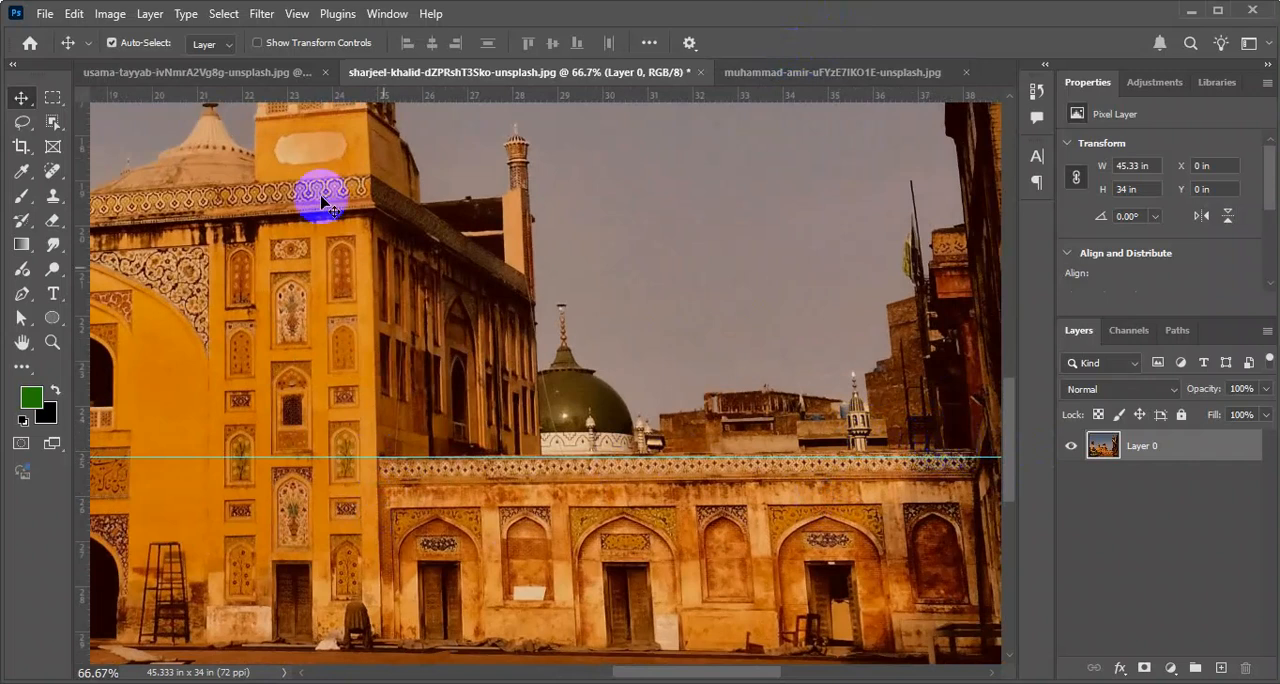
{"action": "left_click", "coordinate": [21, 152]}
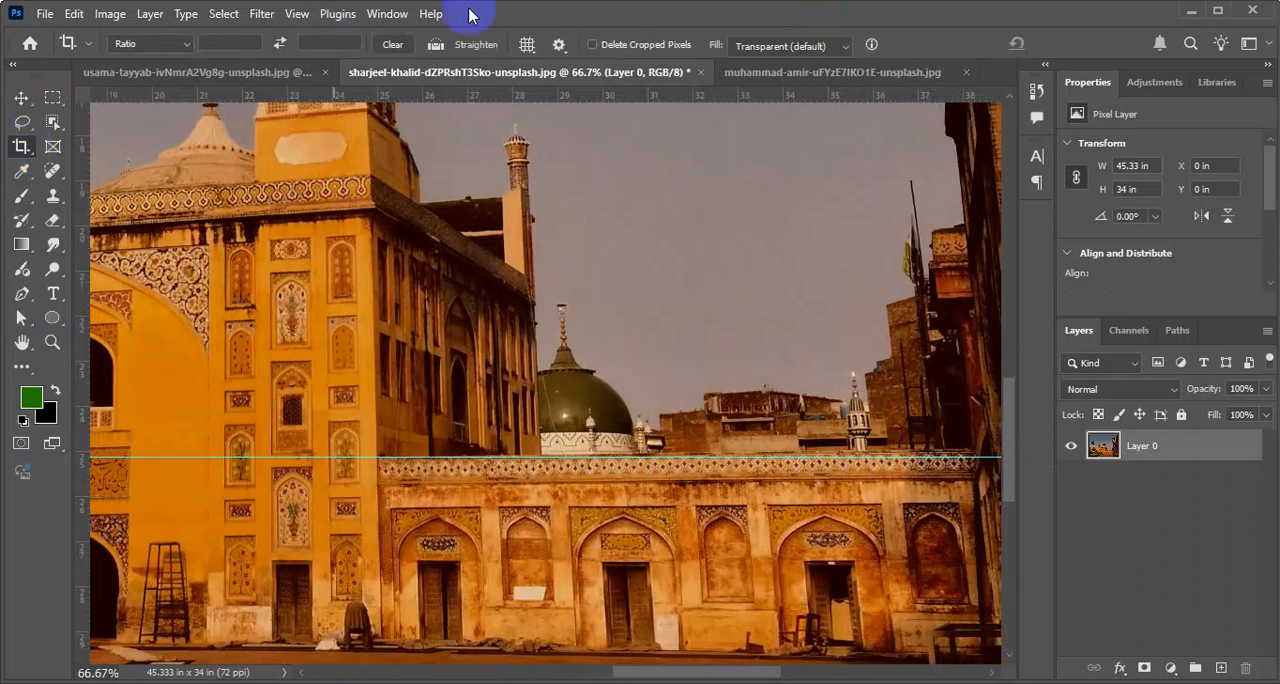
{"action": "left_click", "coordinate": [436, 48]}
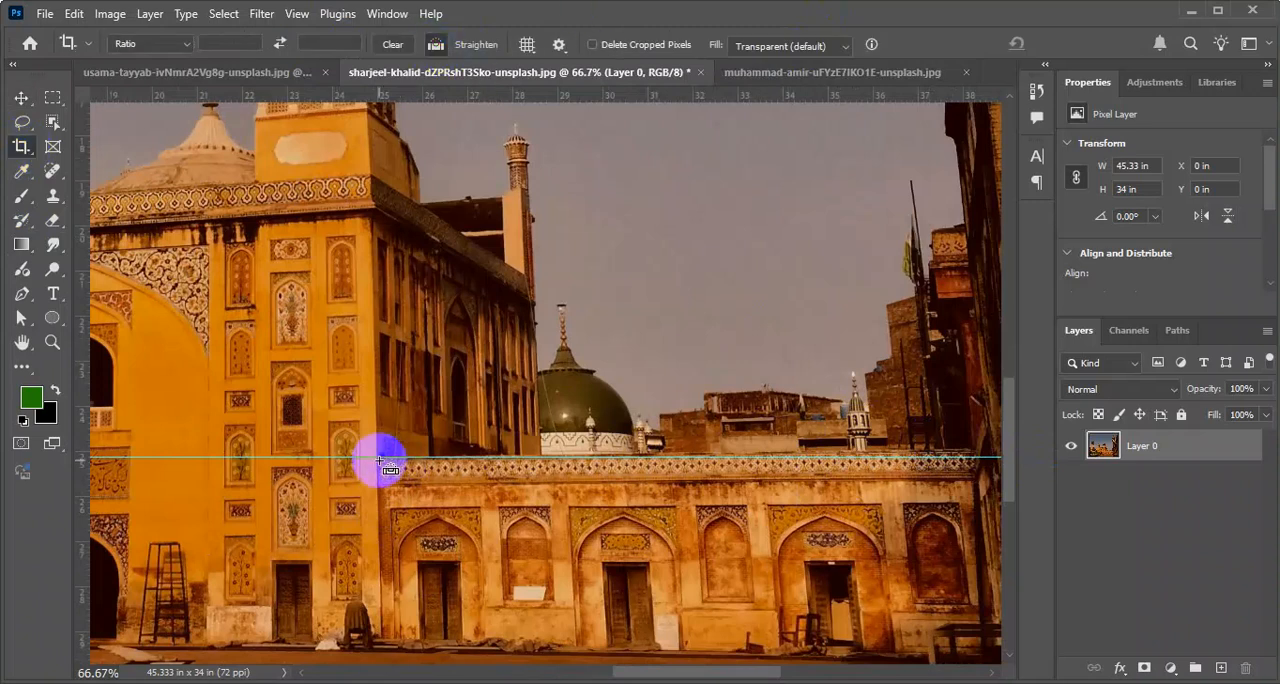
{"action": "left_click_drag", "start_coordinate": [376, 457], "coordinate": [972, 456]}
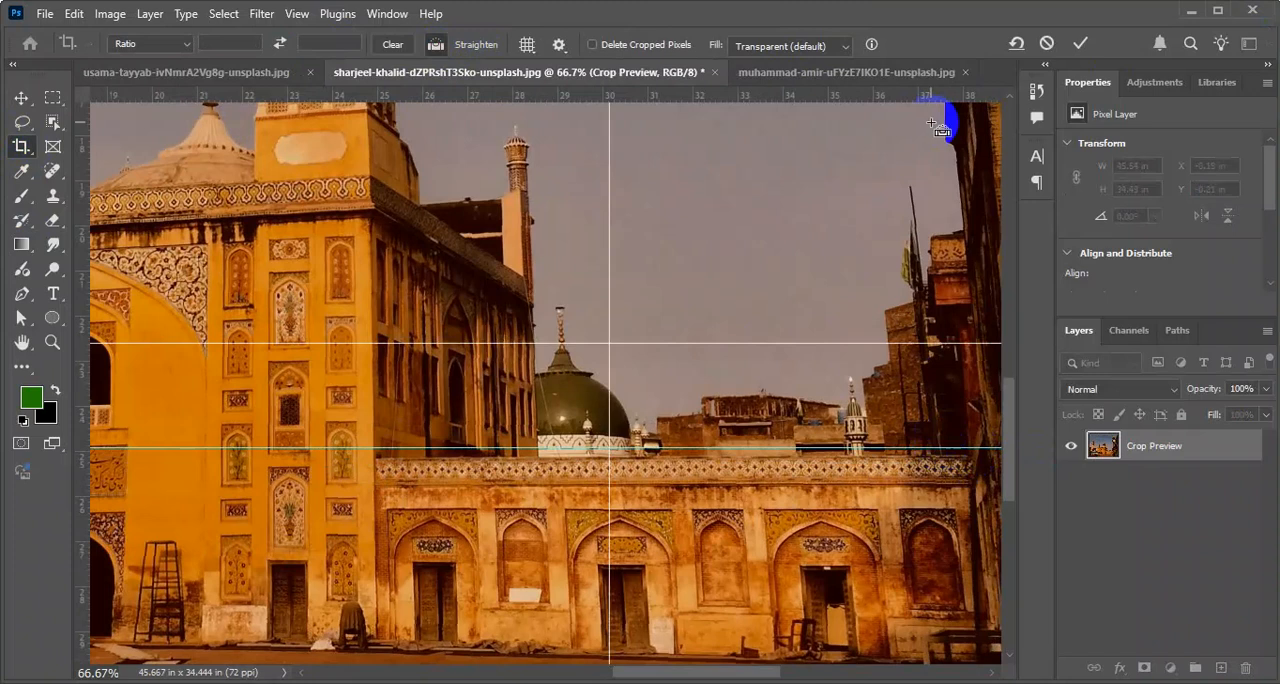
{"action": "key", "text": "ctrl+0"}
{"action": "key", "text": "Escape"}
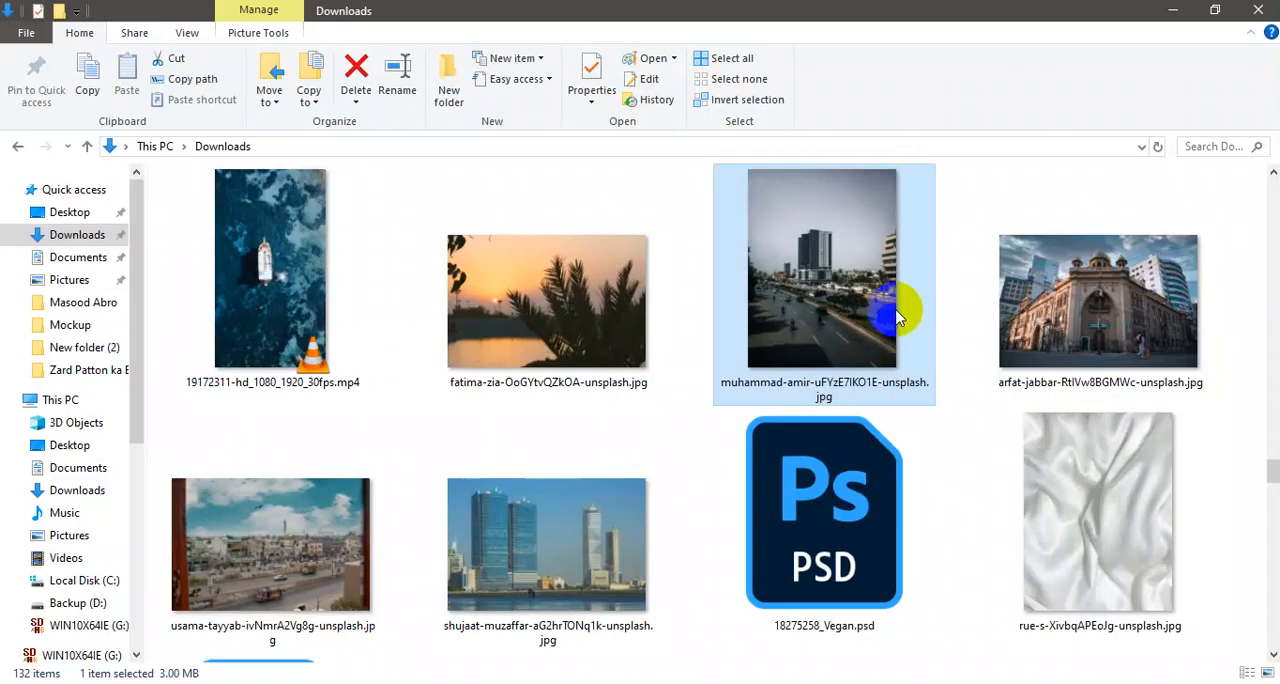
Step: Switch to File Explorer, find the red mosque photo with white domes in Downloads, and open it in Photoshop
{"action": "scroll", "coordinate": [890, 290], "scroll_direction": "up", "scroll_amount": 4}
{"action": "scroll", "coordinate": [895, 310], "scroll_direction": "down", "scroll_amount": 2}
{"action": "scroll", "coordinate": [890, 305], "scroll_direction": "up", "scroll_amount": 2}
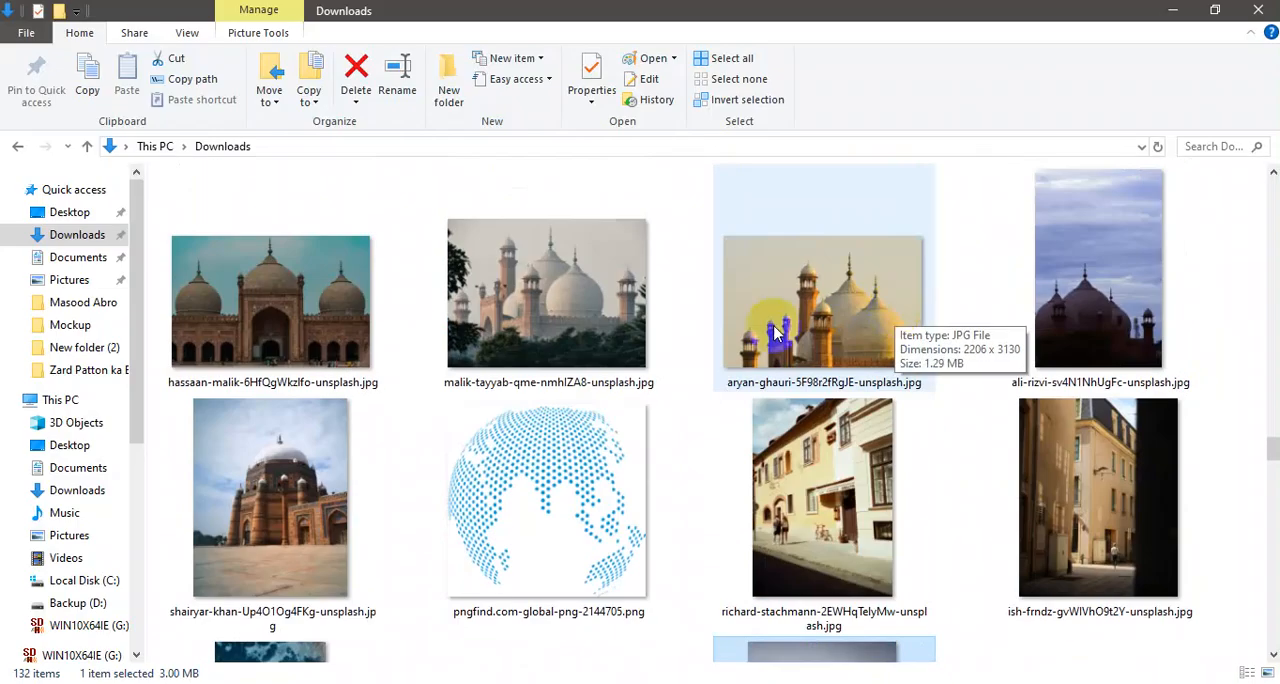
{"action": "scroll", "coordinate": [870, 318], "scroll_direction": "up", "scroll_amount": 2}
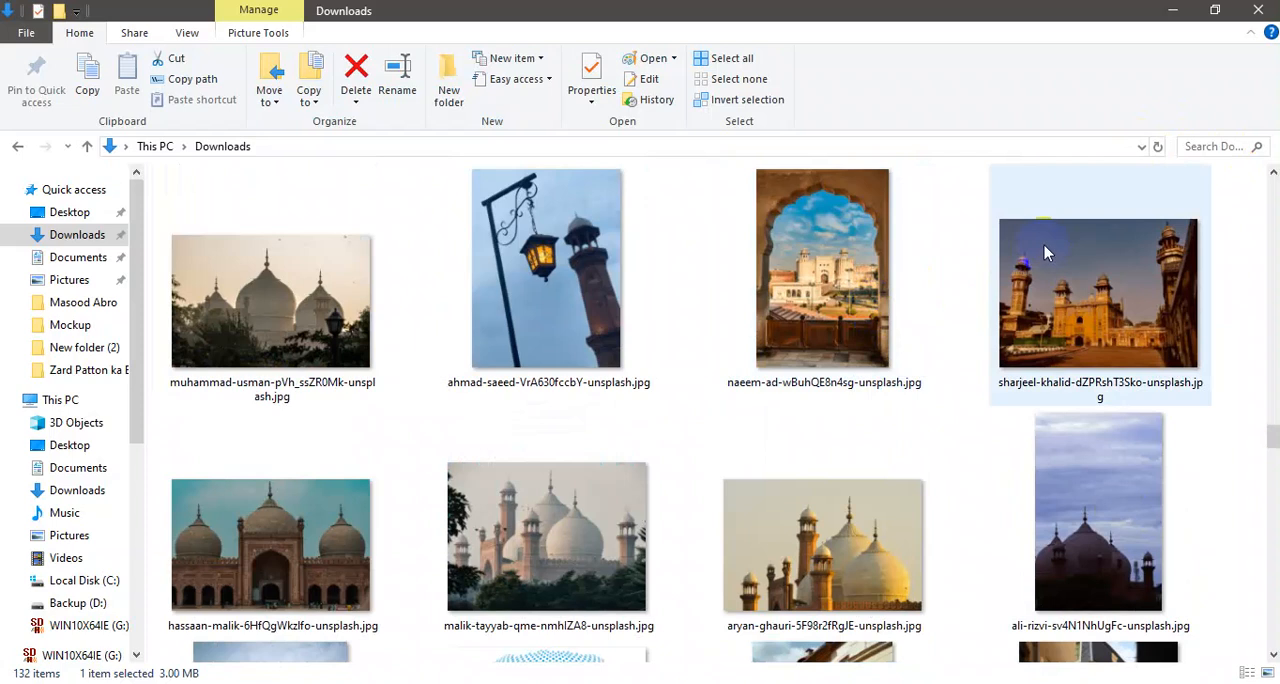
{"action": "scroll", "coordinate": [862, 309], "scroll_direction": "up", "scroll_amount": 2}
{"action": "scroll", "coordinate": [643, 370], "scroll_direction": "up", "scroll_amount": 2}
{"action": "scroll", "coordinate": [600, 350], "scroll_direction": "down", "scroll_amount": 2}
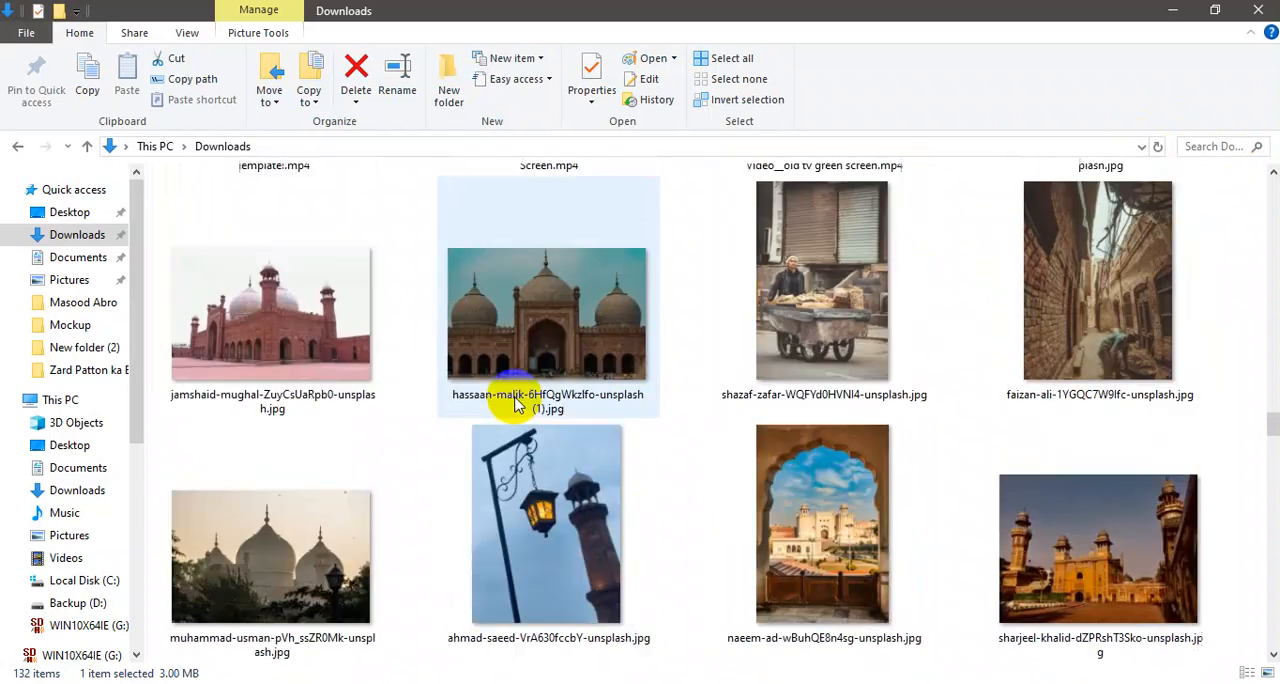
{"action": "left_click_drag", "start_coordinate": [268, 347], "coordinate": [680, 14]}
{"action": "key", "text": "alt+Tab"}
{"action": "key", "text": "alt+Tab"}
{"action": "key", "text": "alt+Tab"}
{"action": "key", "text": "alt+Tab"}
{"action": "key", "text": "alt+Tab"}
{"action": "key", "text": "alt+Tab"}
{"action": "key", "text": "alt+Tab"}
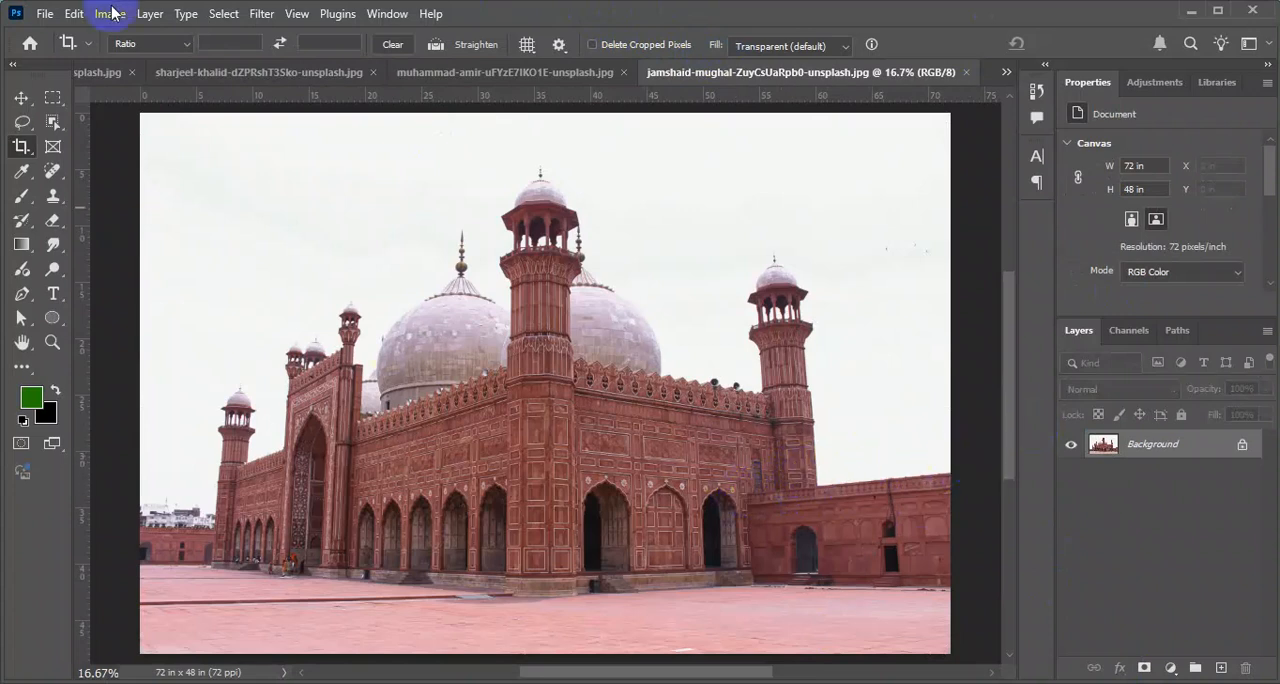
Step: Straighten the red mosque photo along the sloping top edge of its low side wall and apply the crop
{"action": "left_click", "coordinate": [436, 44]}
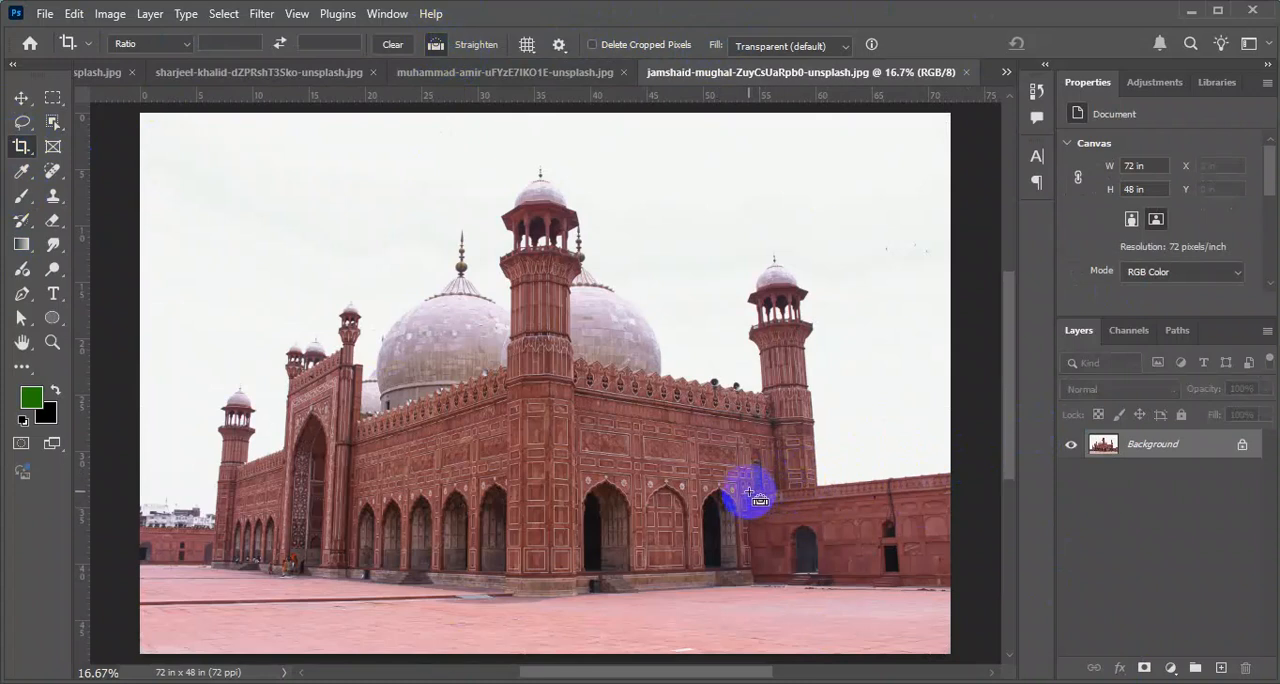
{"action": "left_click_drag", "start_coordinate": [748, 491], "coordinate": [951, 471]}
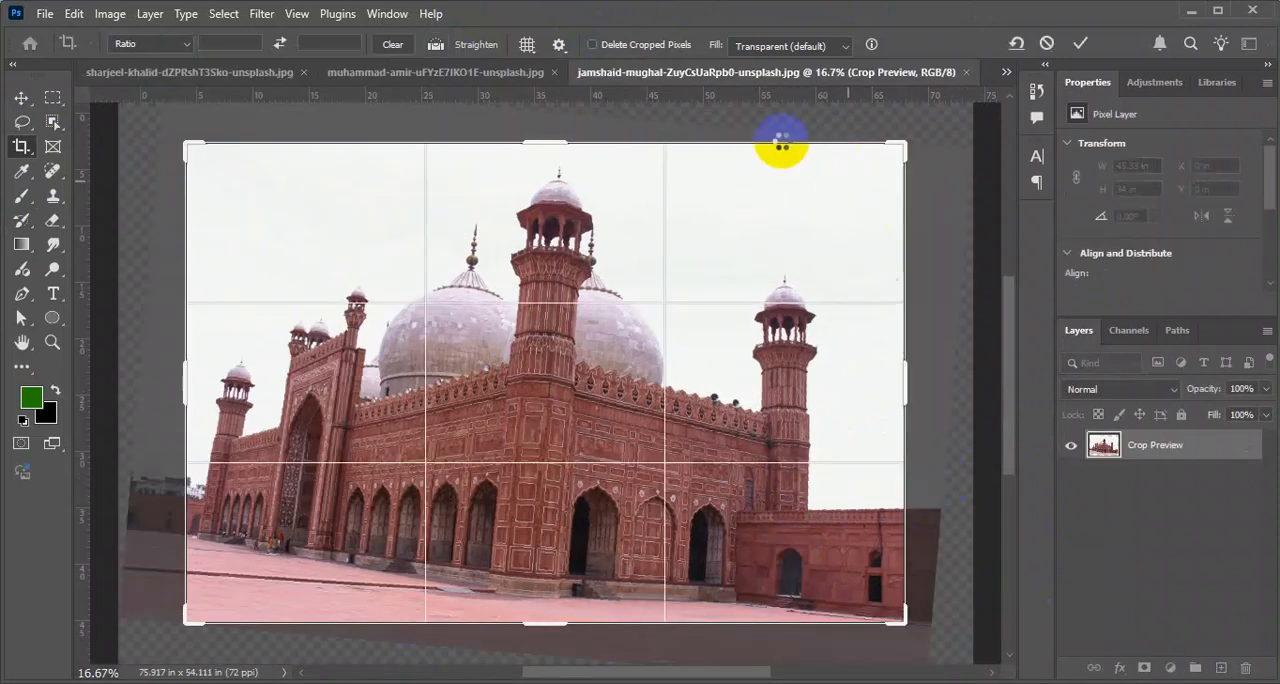
{"action": "key", "text": "Return"}
Step: Check the straightened wall's top edge against a horizontal guide
{"action": "left_click_drag", "start_coordinate": [829, 97], "coordinate": [958, 508]}
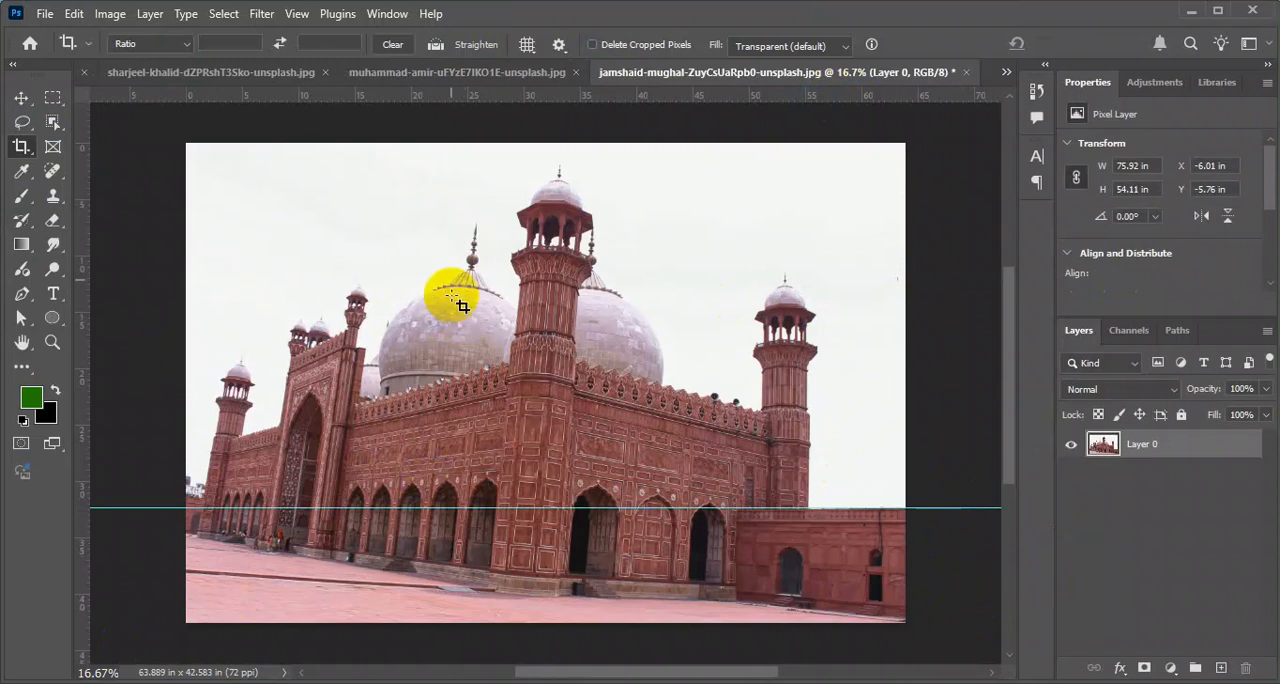
{"action": "double_click", "coordinate": [514, 271]}
{"action": "key", "text": "v"}
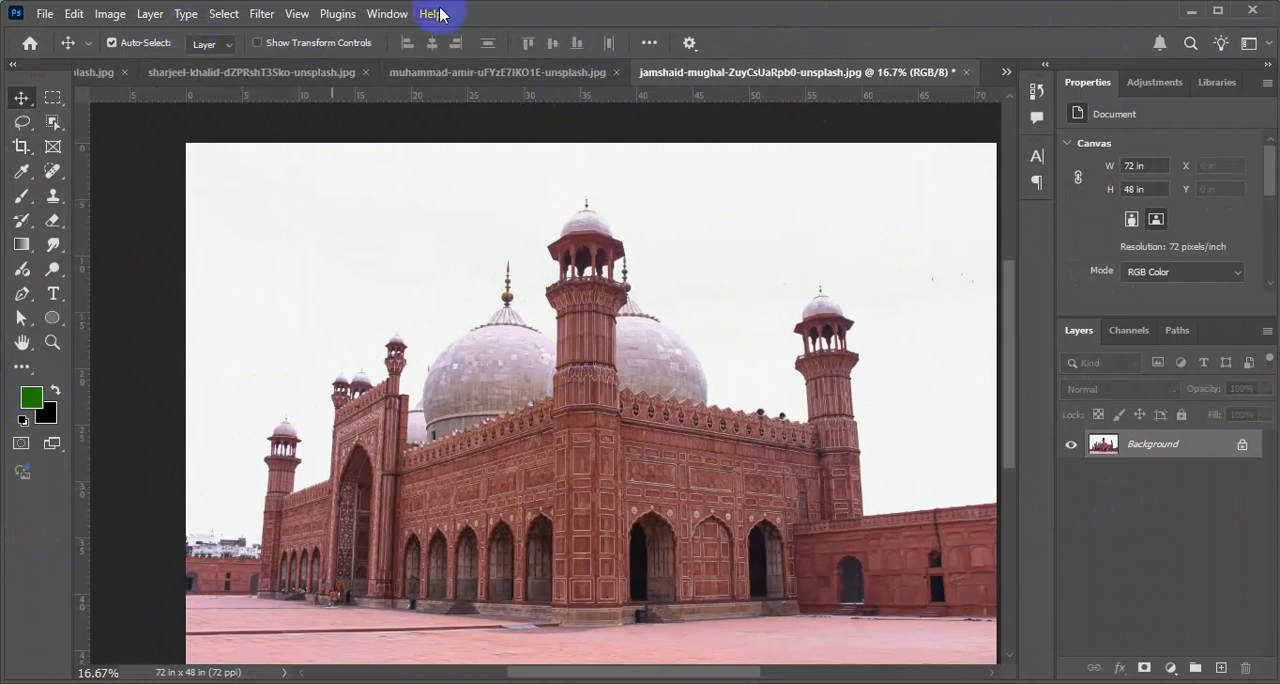
Step: Close the red mosque photo and the two yellow mosque photos without saving their changes
{"action": "left_click", "coordinate": [966, 72]}
{"action": "left_click", "coordinate": [650, 273]}
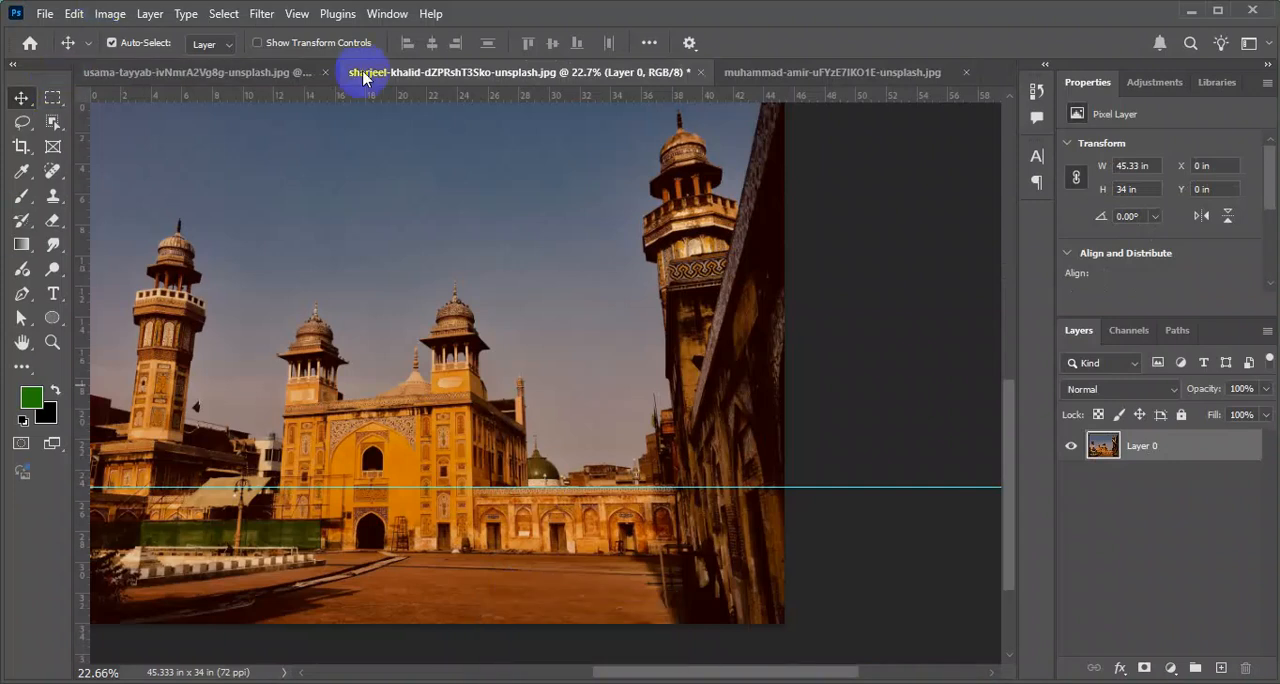
{"action": "left_click", "coordinate": [270, 73]}
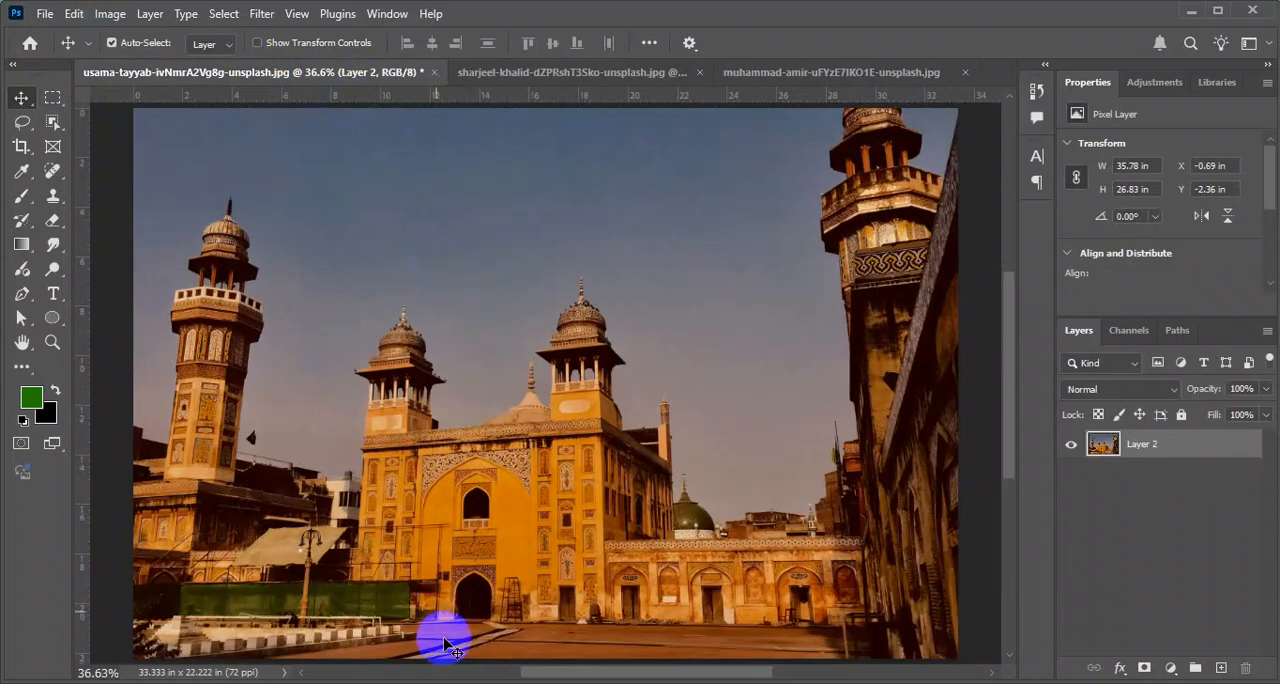
{"action": "left_click", "coordinate": [437, 72]}
{"action": "left_click", "coordinate": [653, 270]}
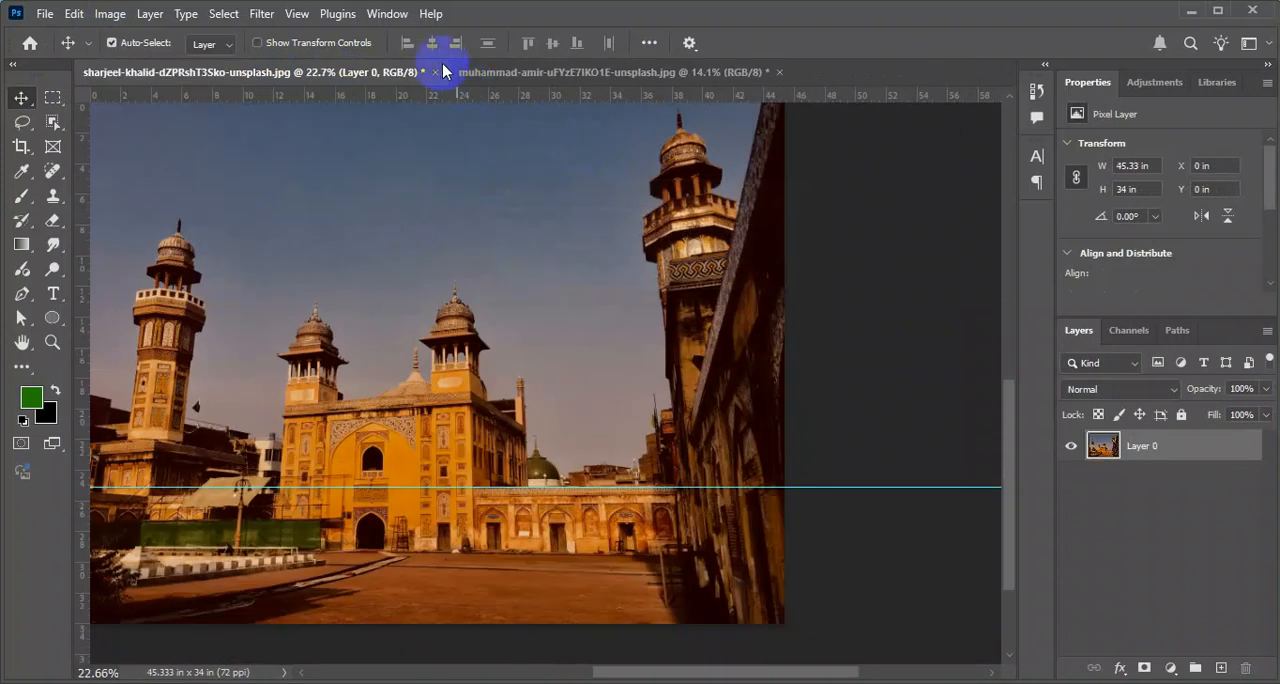
{"action": "left_click", "coordinate": [435, 73]}
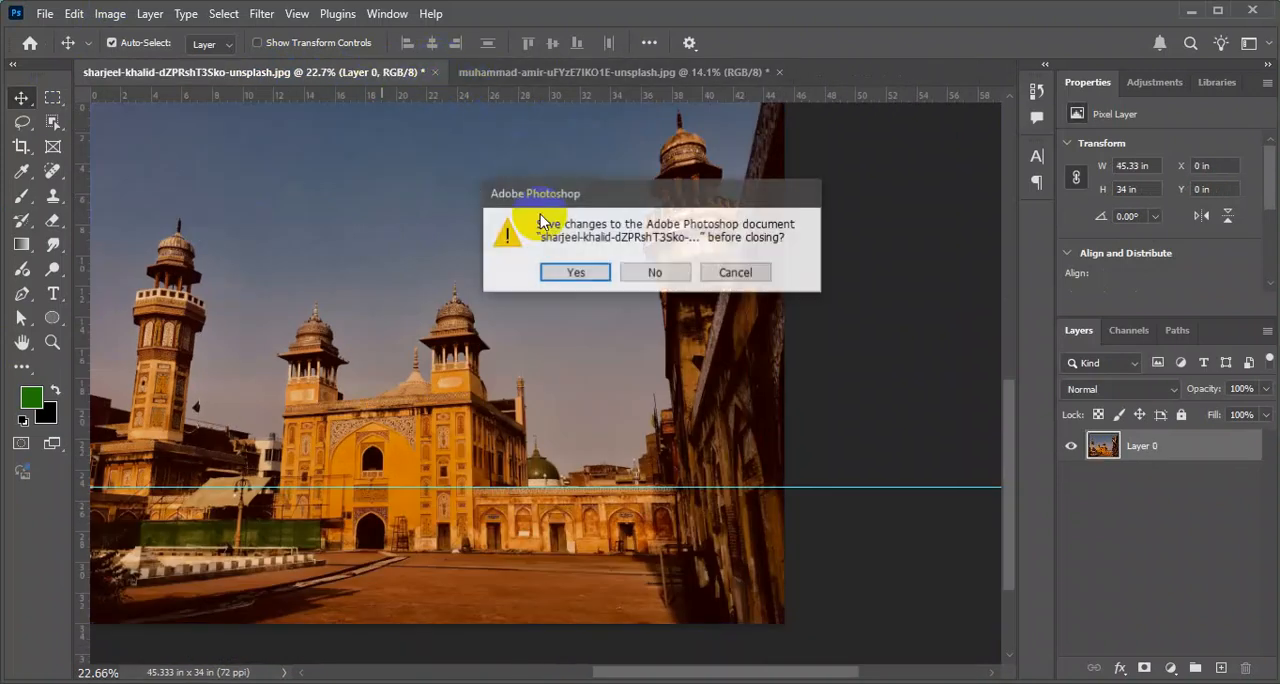
{"action": "left_click", "coordinate": [655, 272]}
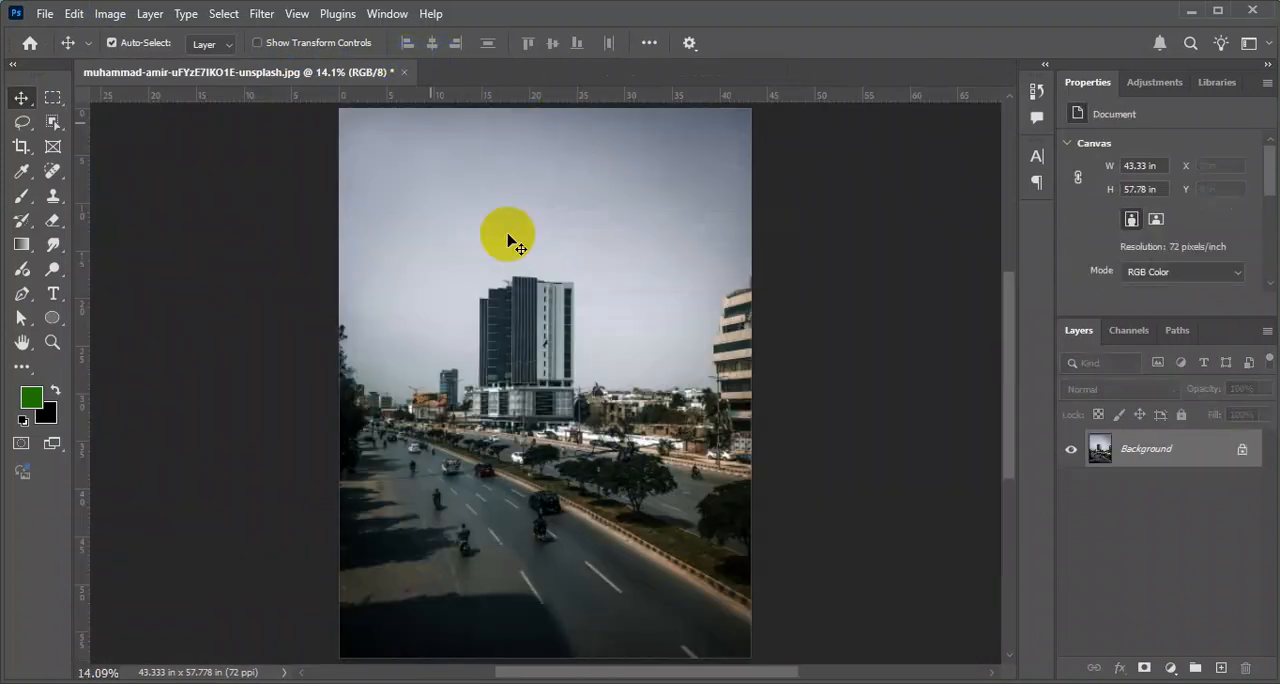
Step: Revert the city street photo to its original opening snapshot in the history
{"action": "left_click", "coordinate": [1036, 90]}
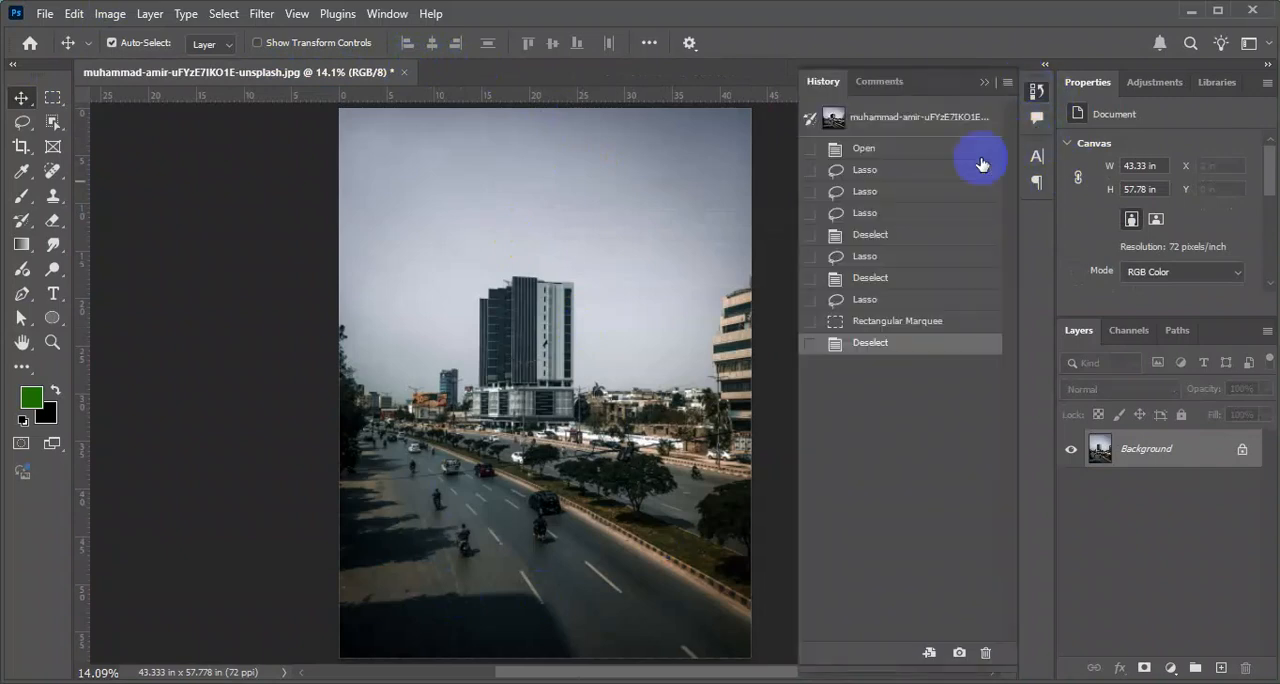
{"action": "left_click", "coordinate": [879, 128]}
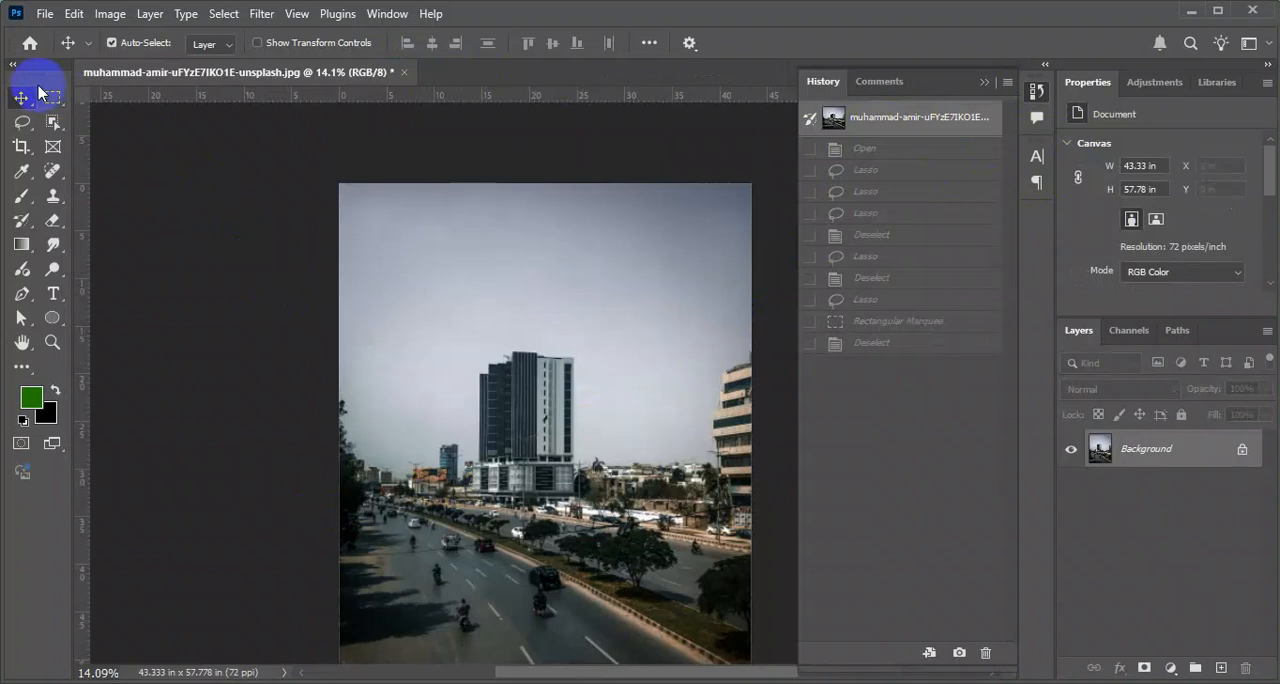
Step: Switch to Notepad and add the line "Healing Brush tool = J" below the Crop Tool note, leaving a blank line between
{"action": "left_click", "coordinate": [548, 634]}
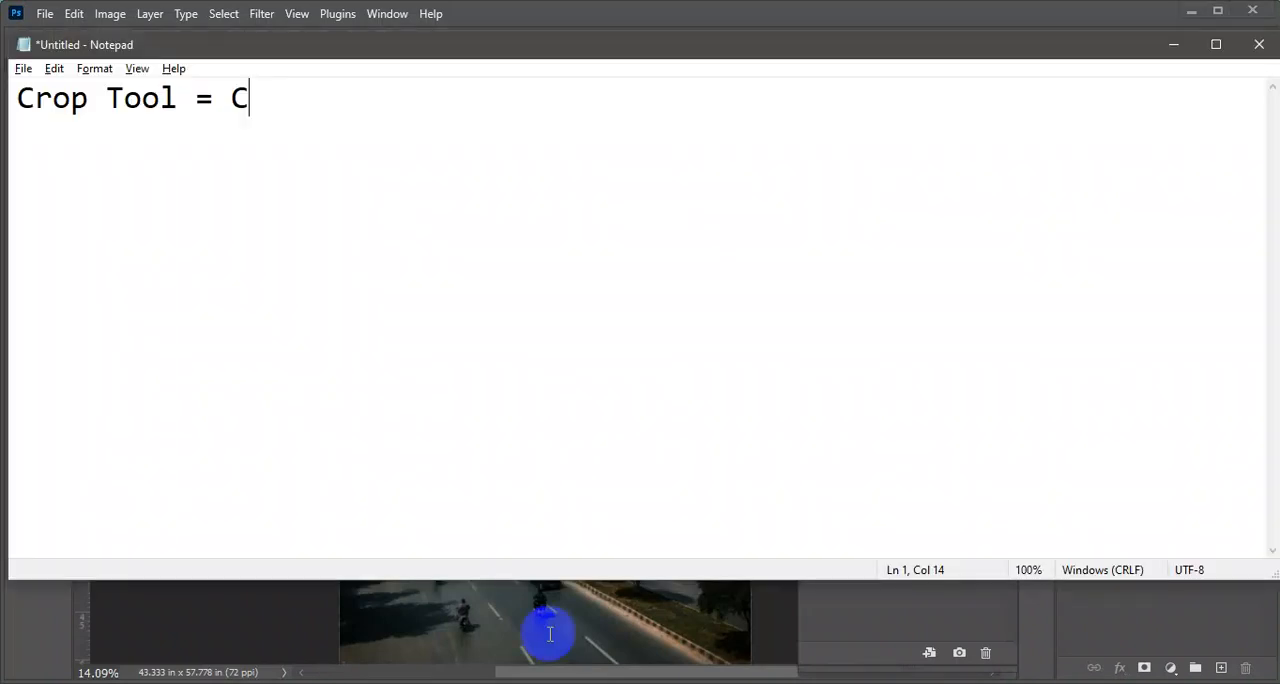
{"action": "key", "text": "Return"}
{"action": "key", "text": "Return"}
{"action": "type", "text": "Healing Brush tool"}
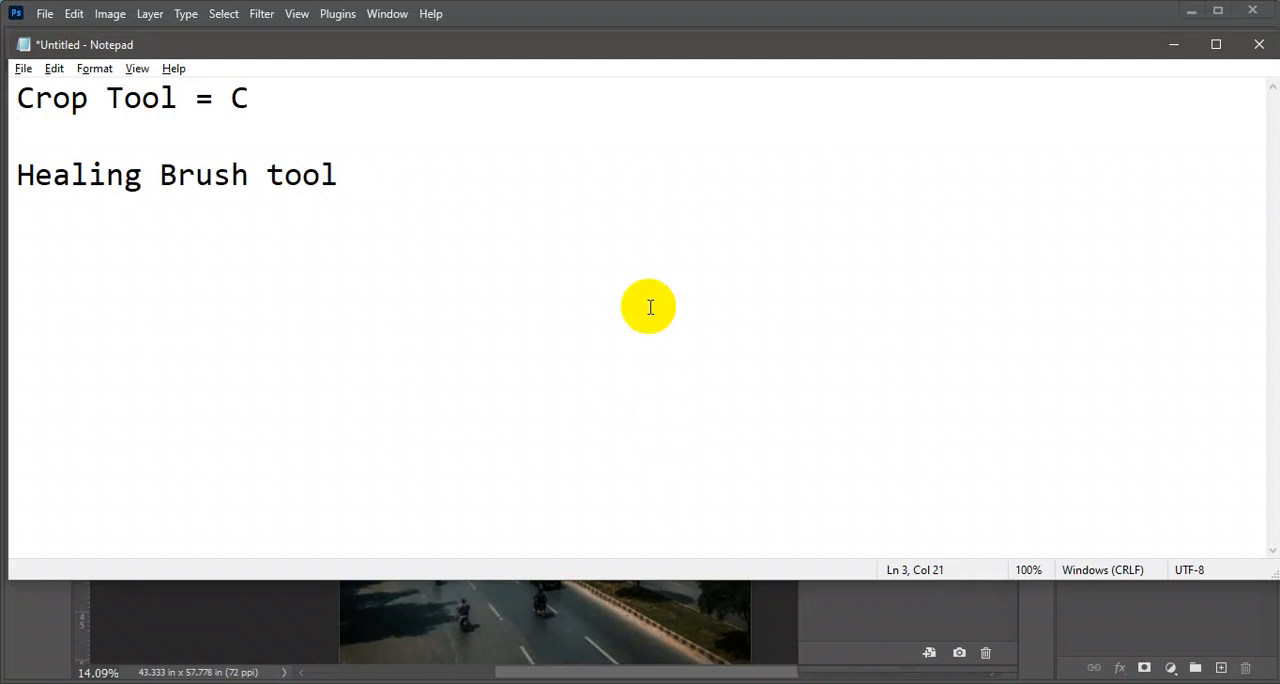
{"action": "type", "text": "  = J"}
Step: Add the note "Ctrl +Backspace = Fill Bg Color" below the Healing Brush line, separated by blank lines
{"action": "key", "text": "Return"}
{"action": "key", "text": "Return"}
{"action": "type", "text": "+Bac"}
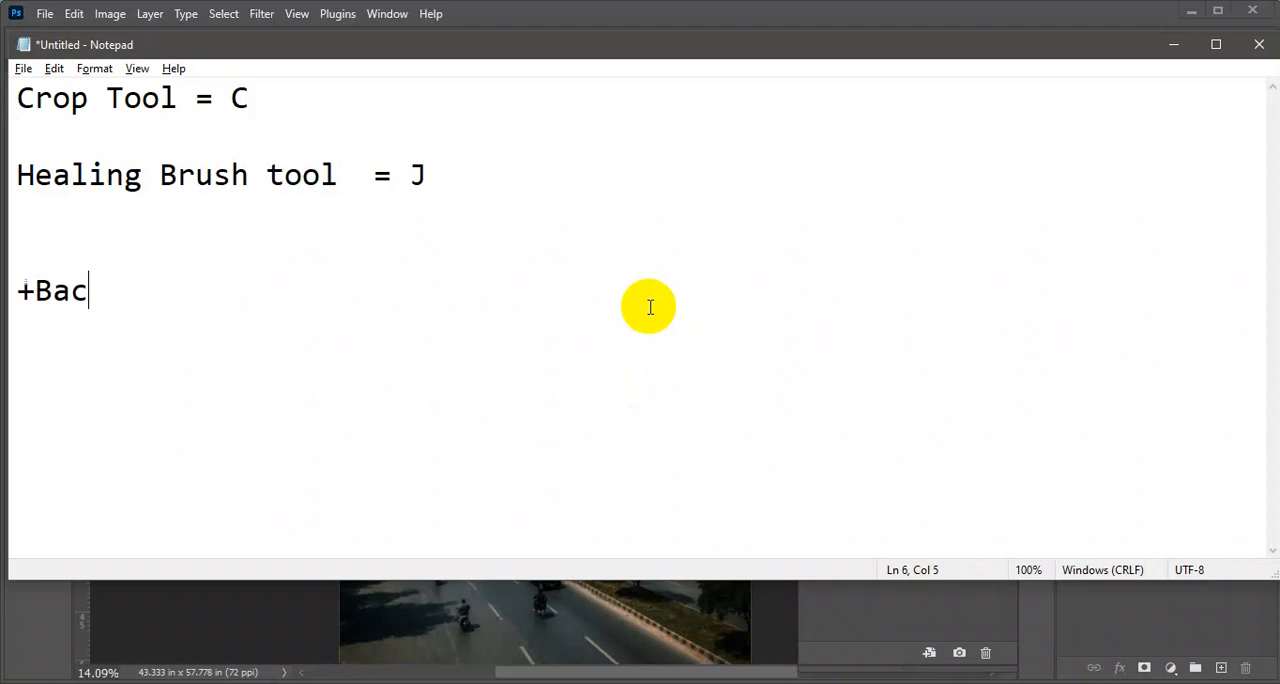
{"action": "type", "text": "kspa"}
{"action": "key", "text": "shift+Home"}
{"action": "key", "text": "BackSpace"}
{"action": "type", "text": "Ctrl +Backspace"}
{"action": "key", "text": "Return"}
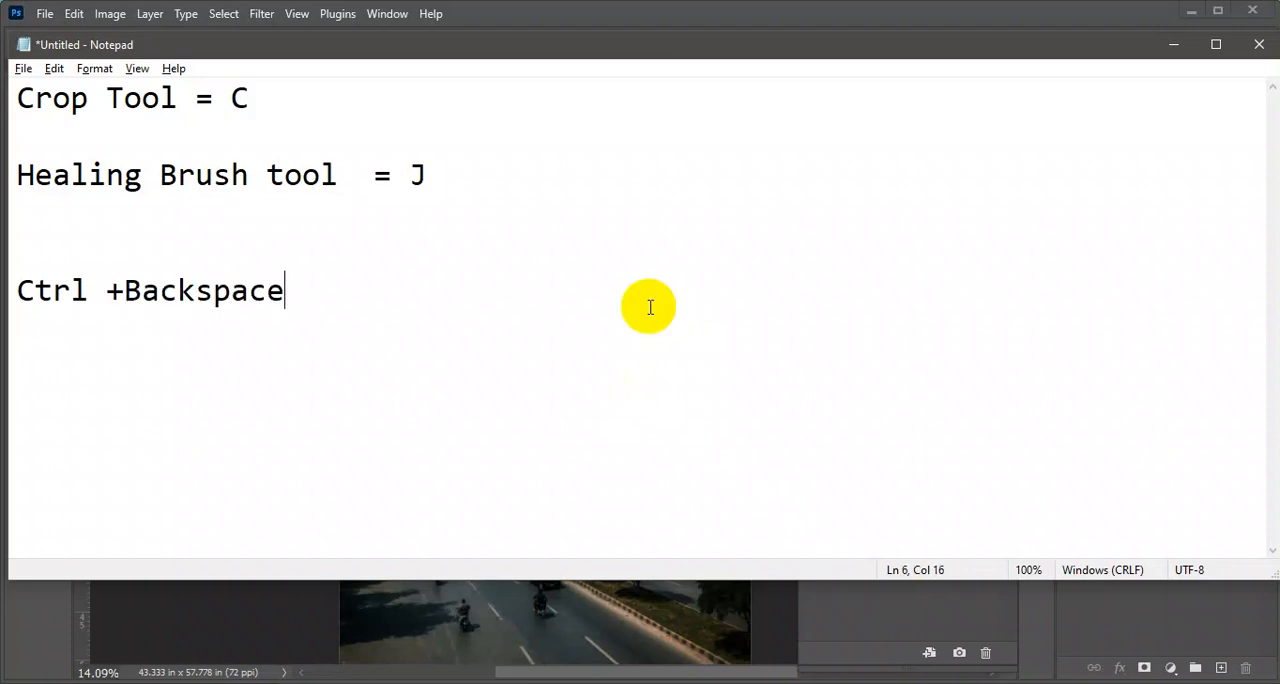
{"action": "type", "text": "= Fill Bg Color "}
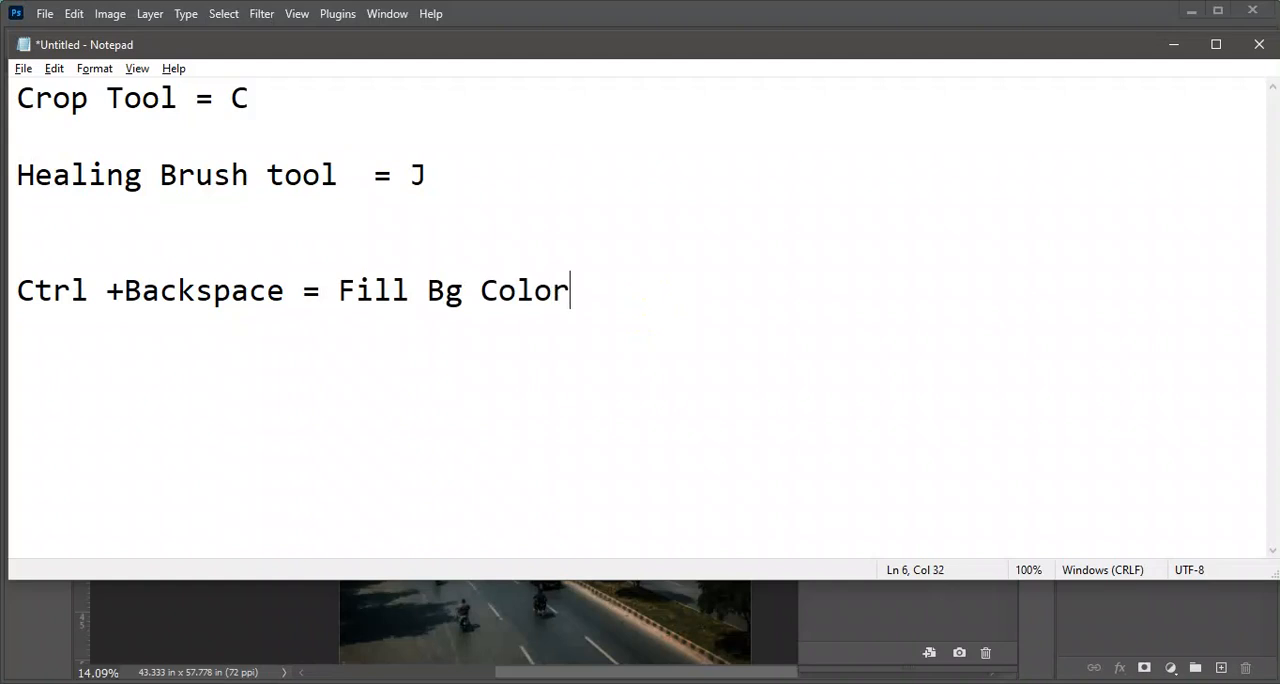
{"action": "type", "text": "Alt +Backspace"}
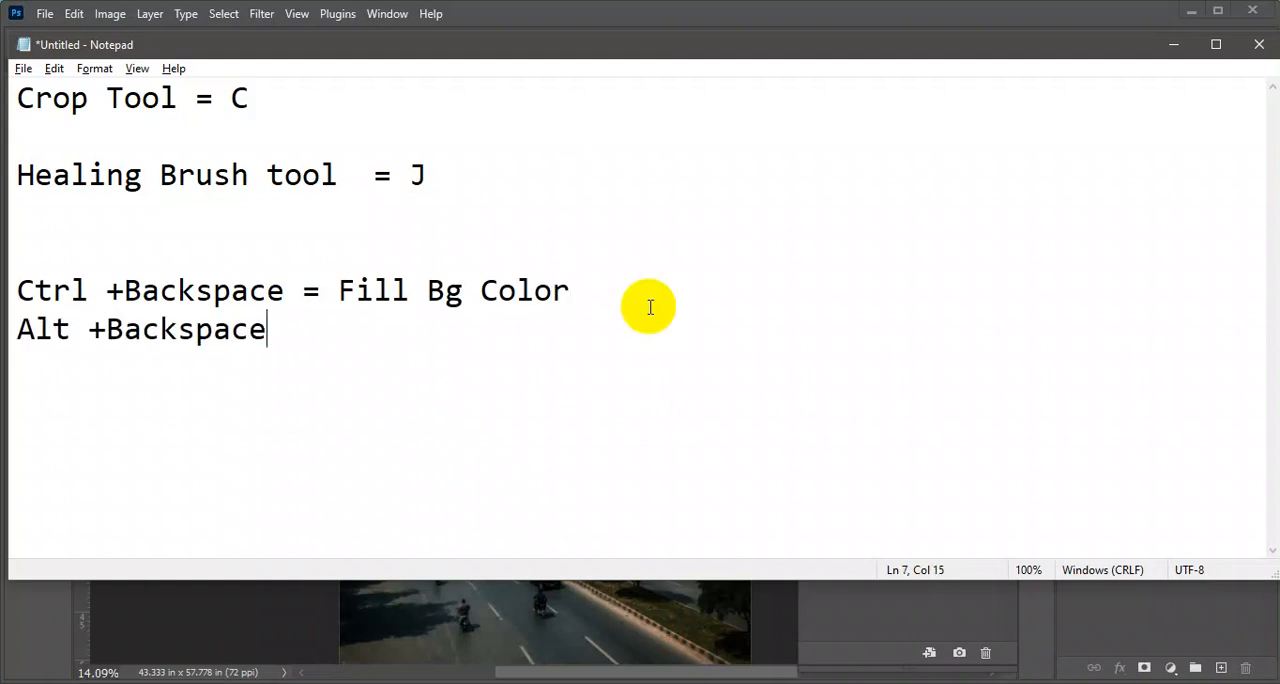
{"action": "type", "text": "  = Fill Fg Color"}
Step: Add the line "Alt +Backspace = Fill Fg Color" under the background color note
{"action": "key", "text": "Return"}
Step: Add the line "Shift +Backspace = fill options" under the foreground color note
{"action": "type", "text": "Shif"}
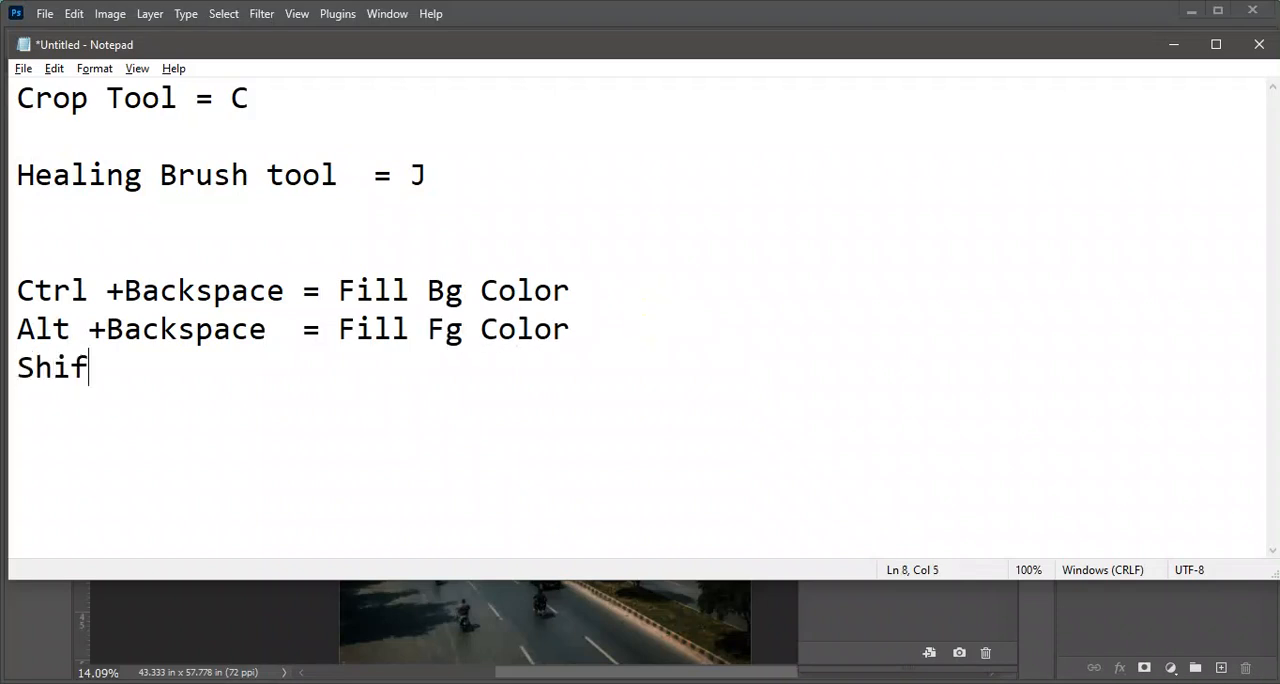
{"action": "type", "text": "t +Backspace"}
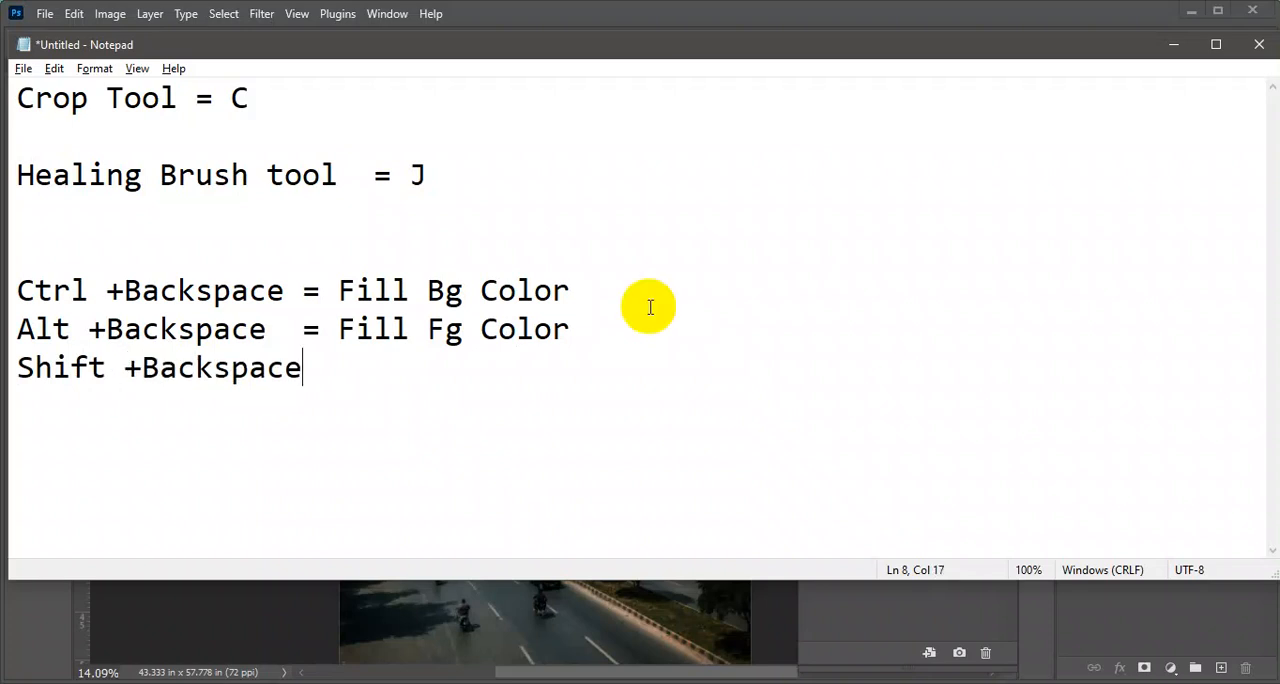
{"action": "type", "text": " ="}
{"action": "type", "text": " Ci"}
{"action": "type", "text": "fill optui"}
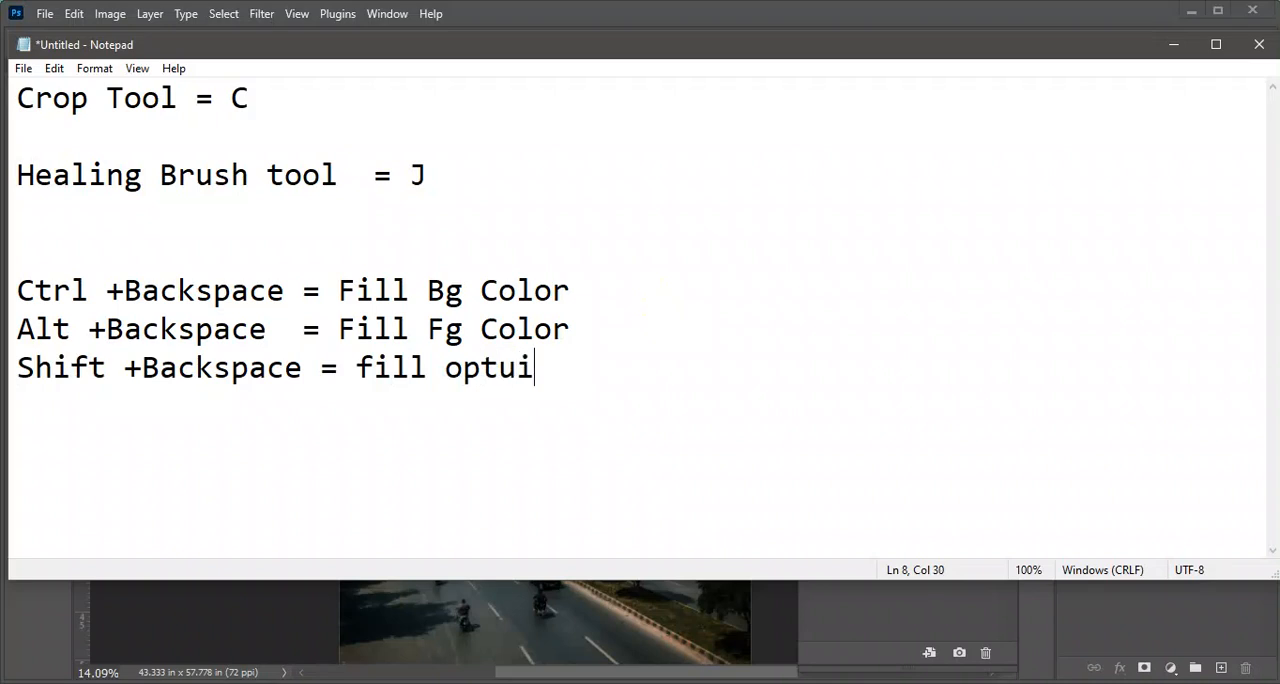
{"action": "key", "text": "BackSpace"}
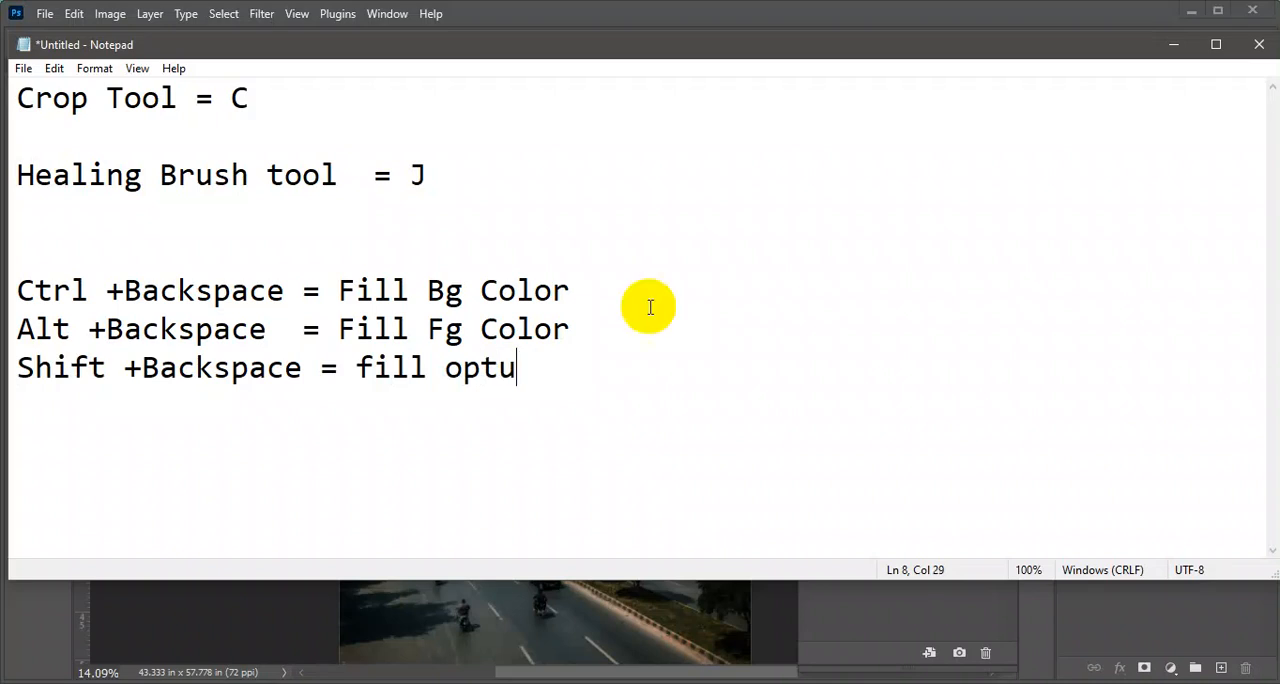
{"action": "type", "text": "ions"}
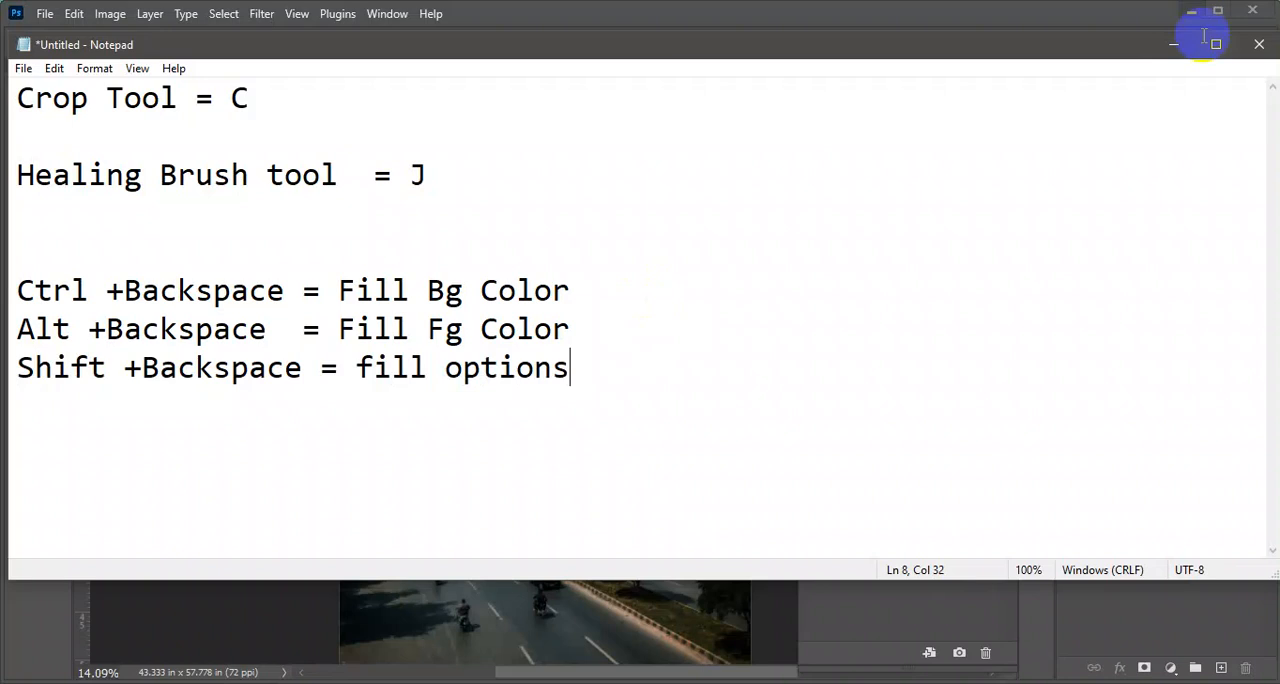
Step: Highlight the whole "Healing Brush tool = J" line in the notes
{"action": "left_click", "coordinate": [500, 210]}
{"action": "left_click", "coordinate": [466, 183]}
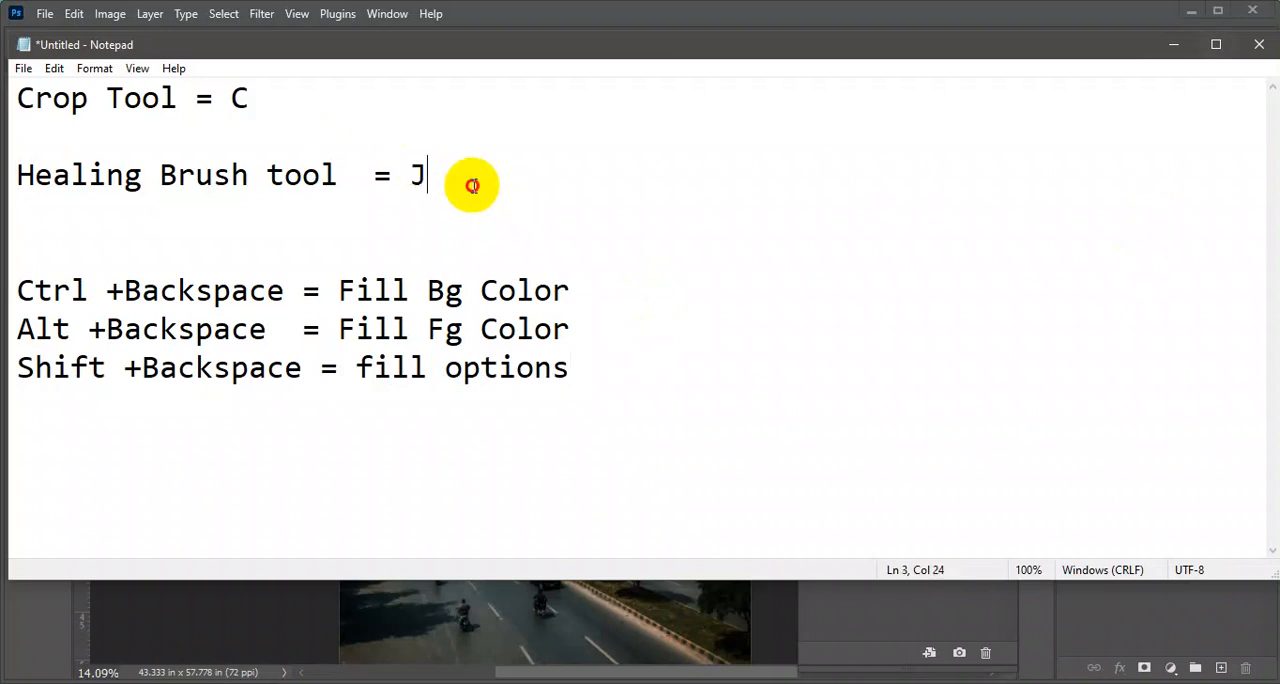
{"action": "key", "text": "shift+Home"}
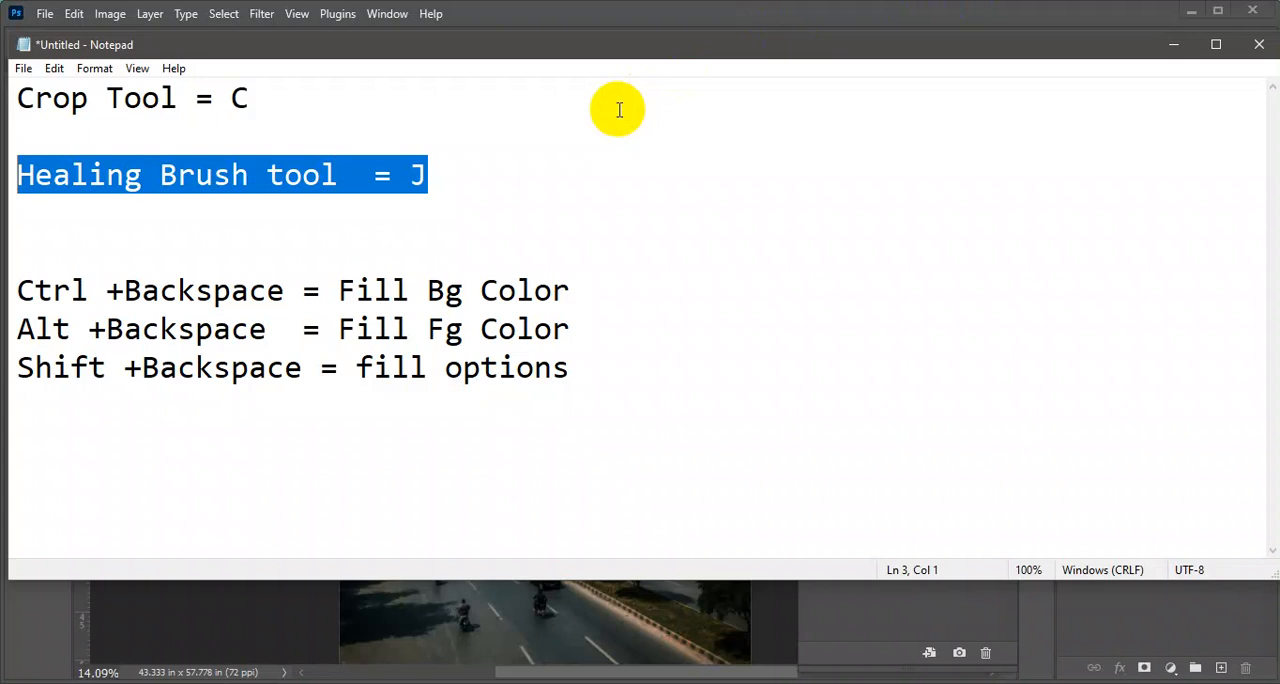
Step: Switch back to Photoshop and examine the tower's base and the road in the street photo up close
{"action": "left_click", "coordinate": [714, 614]}
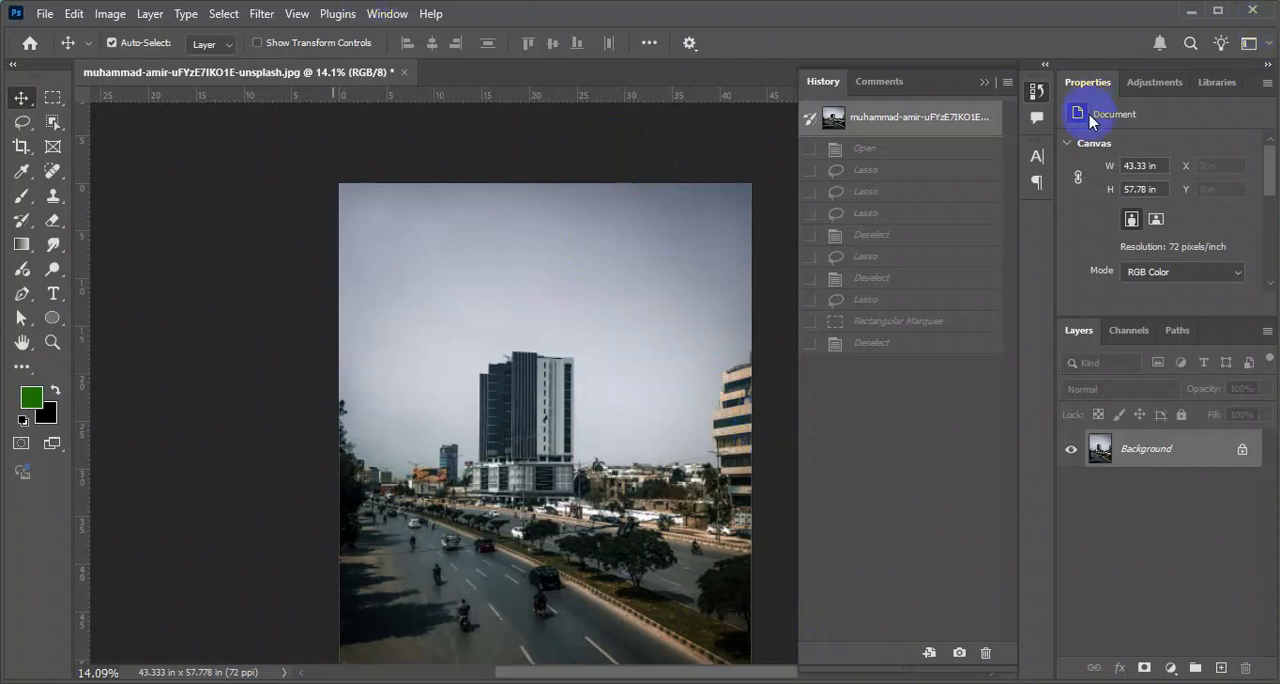
{"action": "key", "text": "ctrl+plus"}
{"action": "key", "text": "ctrl+plus"}
{"action": "key", "text": "ctrl+plus"}
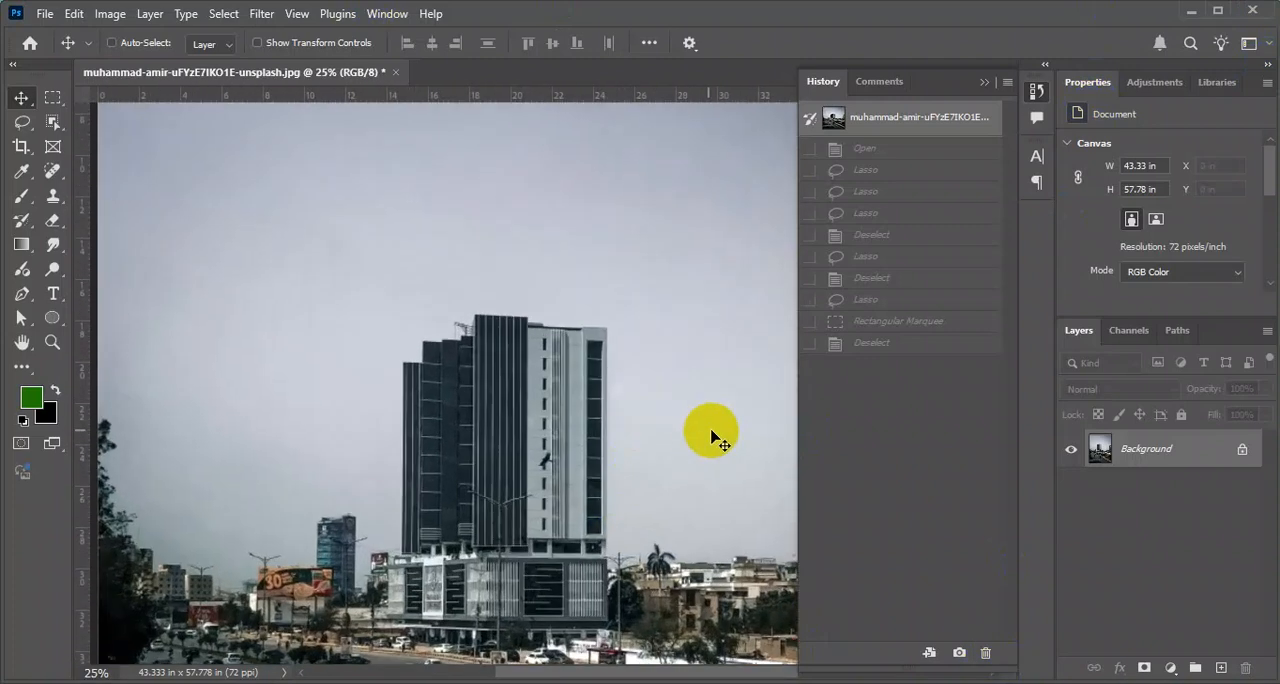
{"action": "left_click_drag", "start_coordinate": [586, 514], "coordinate": [480, 200]}
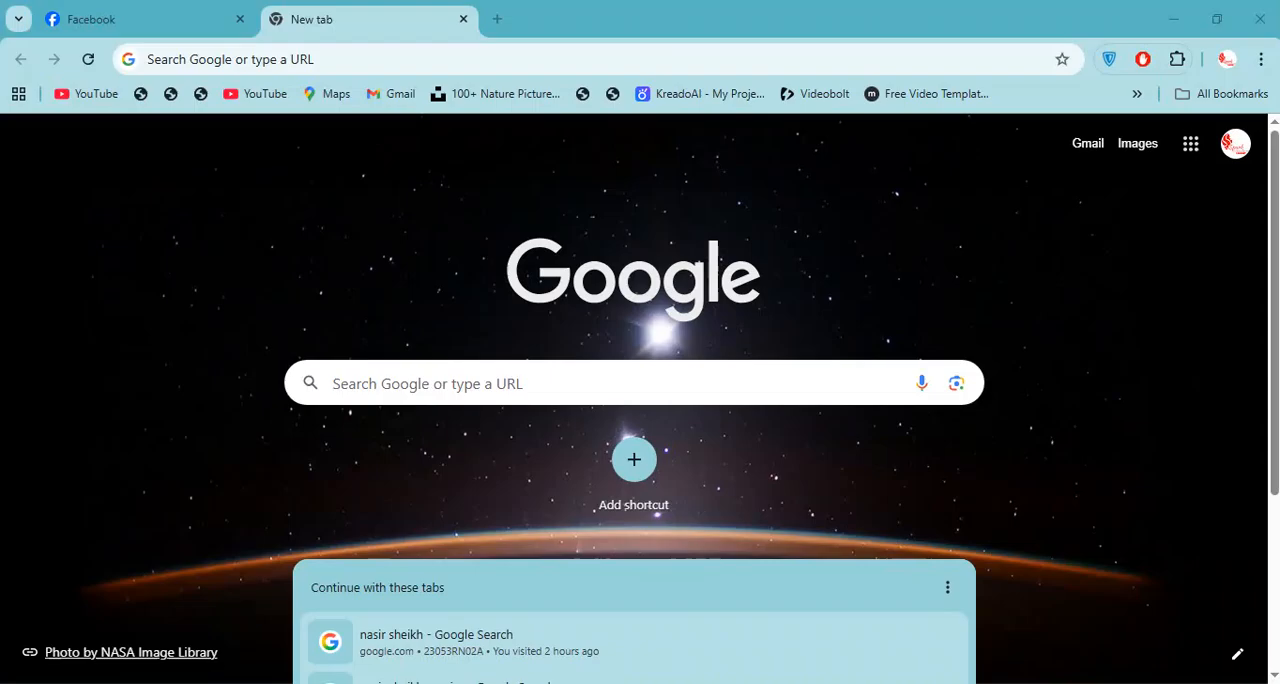
Step: Switch to Chrome and search Google Images for "pimple on face"
{"action": "left_click", "coordinate": [552, 348]}
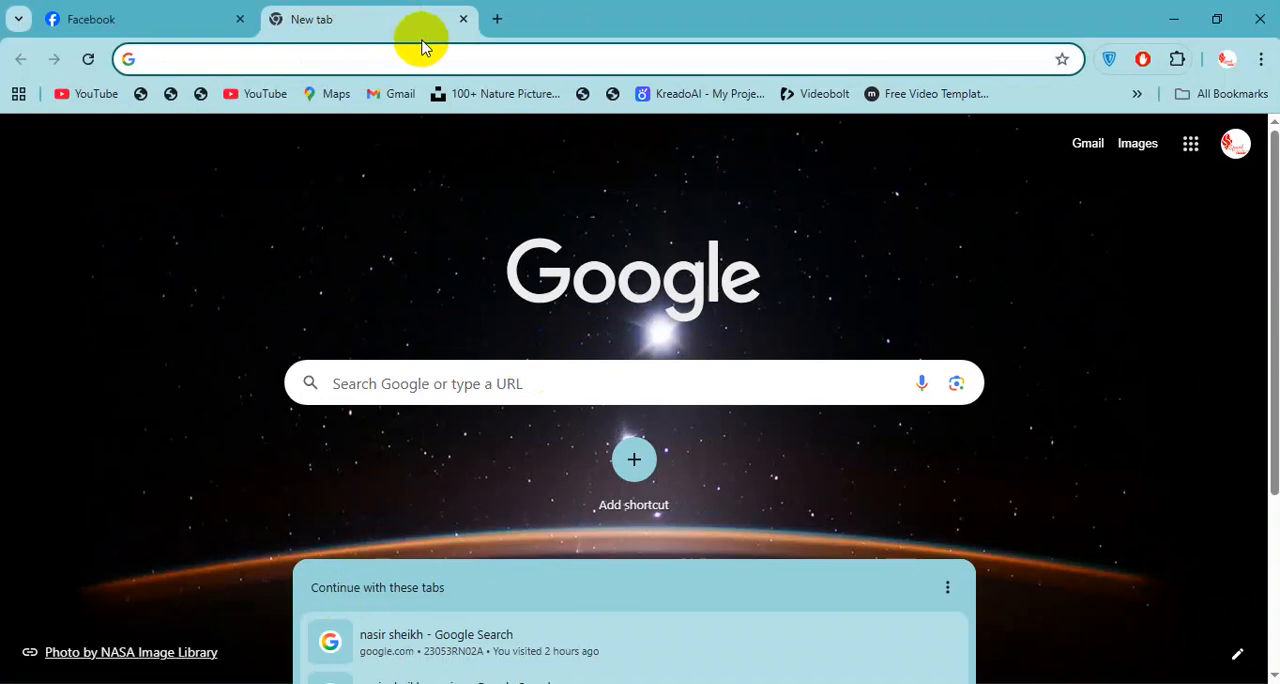
{"action": "type", "text": "pimple"}
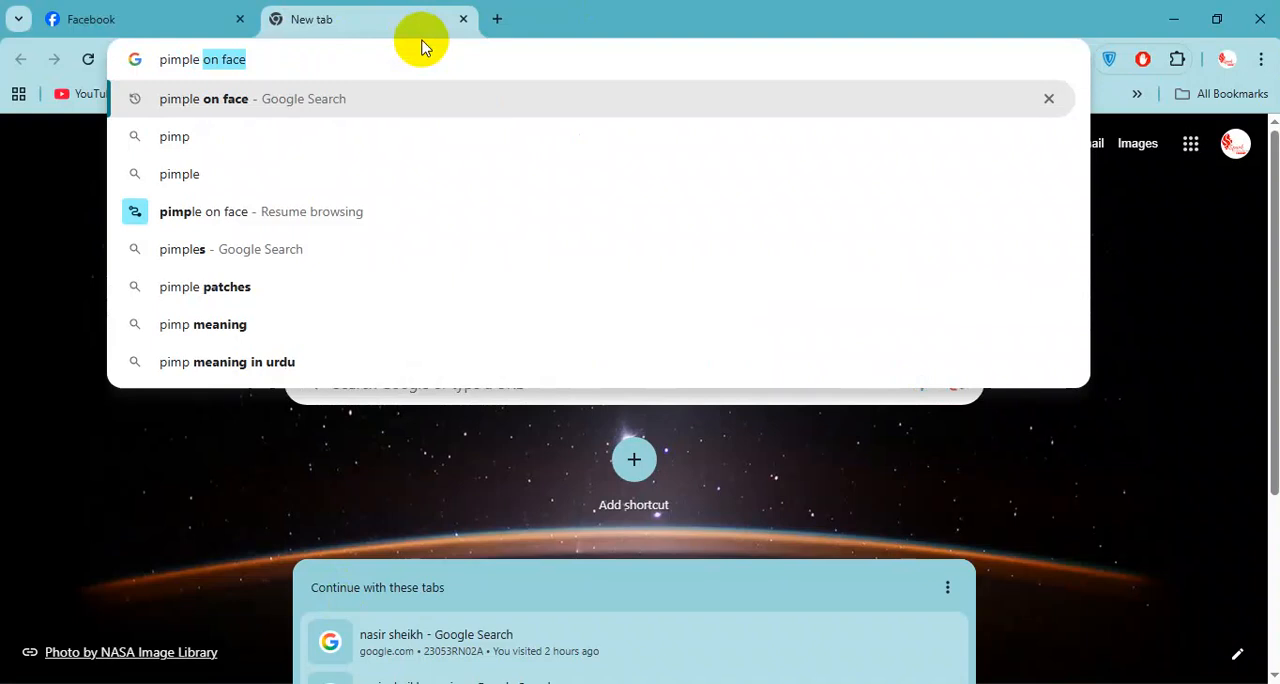
{"action": "key", "text": "Return"}
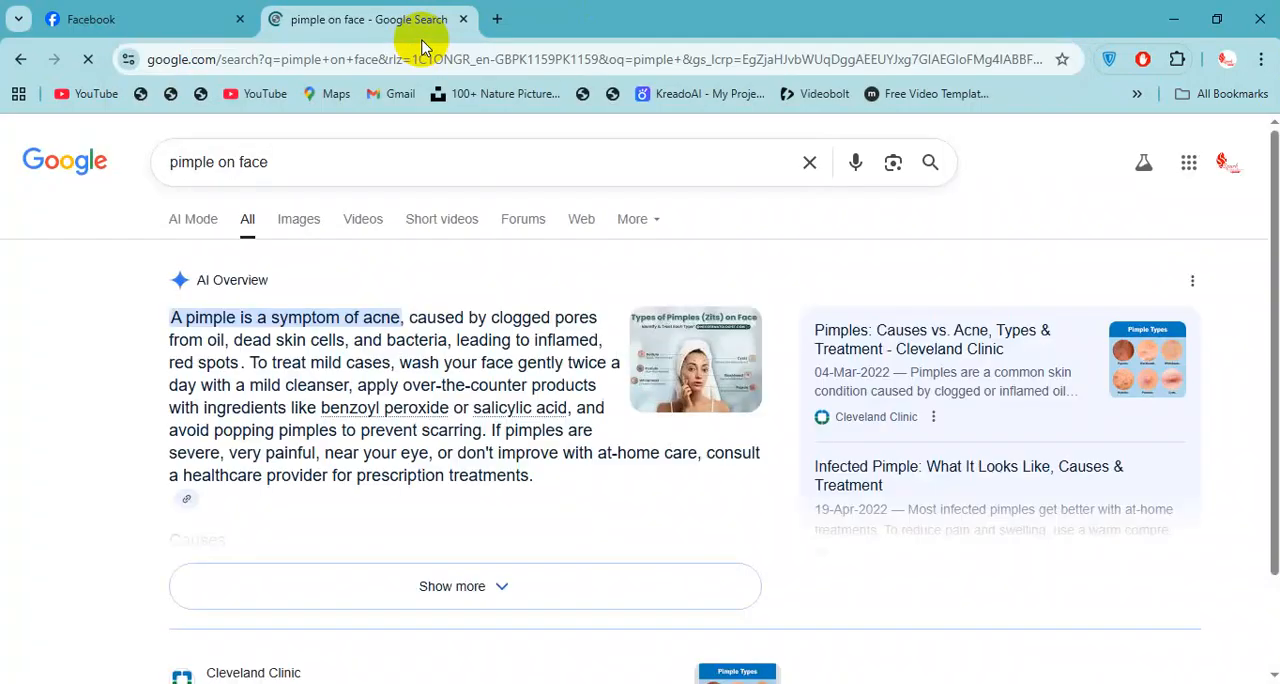
{"action": "left_click", "coordinate": [308, 220]}
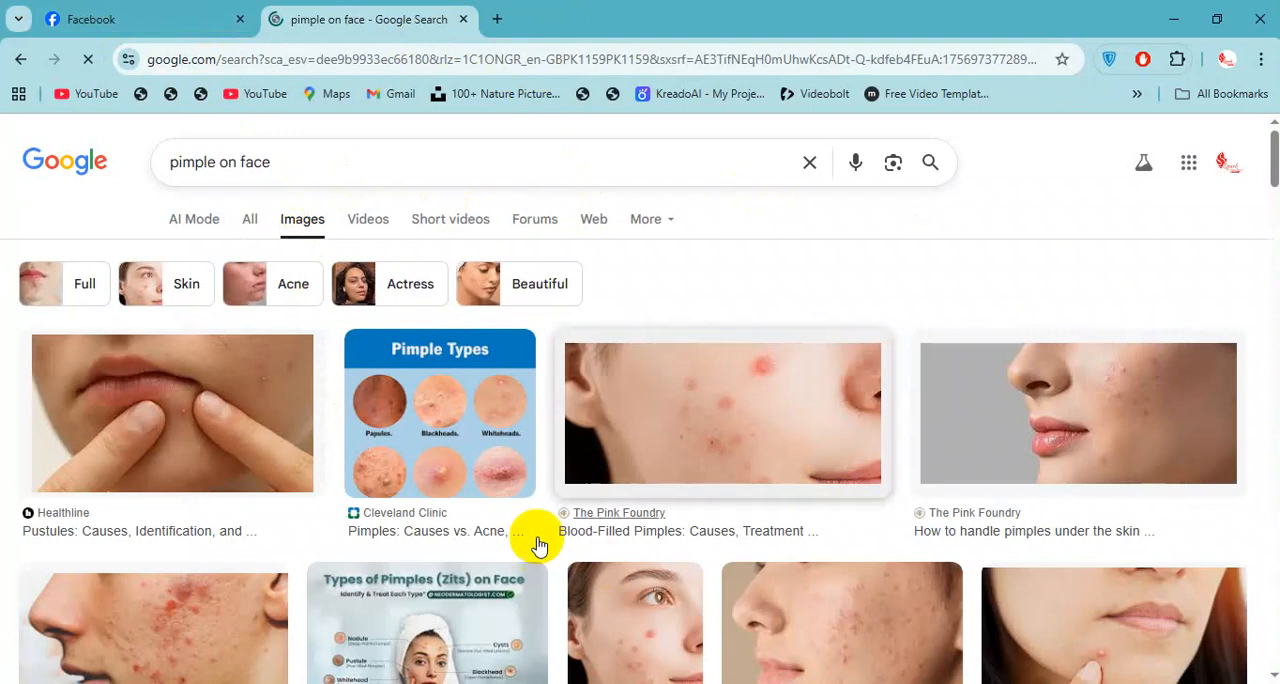
Step: Filter the pimple image results to Large size
{"action": "scroll", "coordinate": [760, 408], "scroll_direction": "down", "scroll_amount": 1}
{"action": "scroll", "coordinate": [760, 408], "scroll_direction": "down", "scroll_amount": 1}
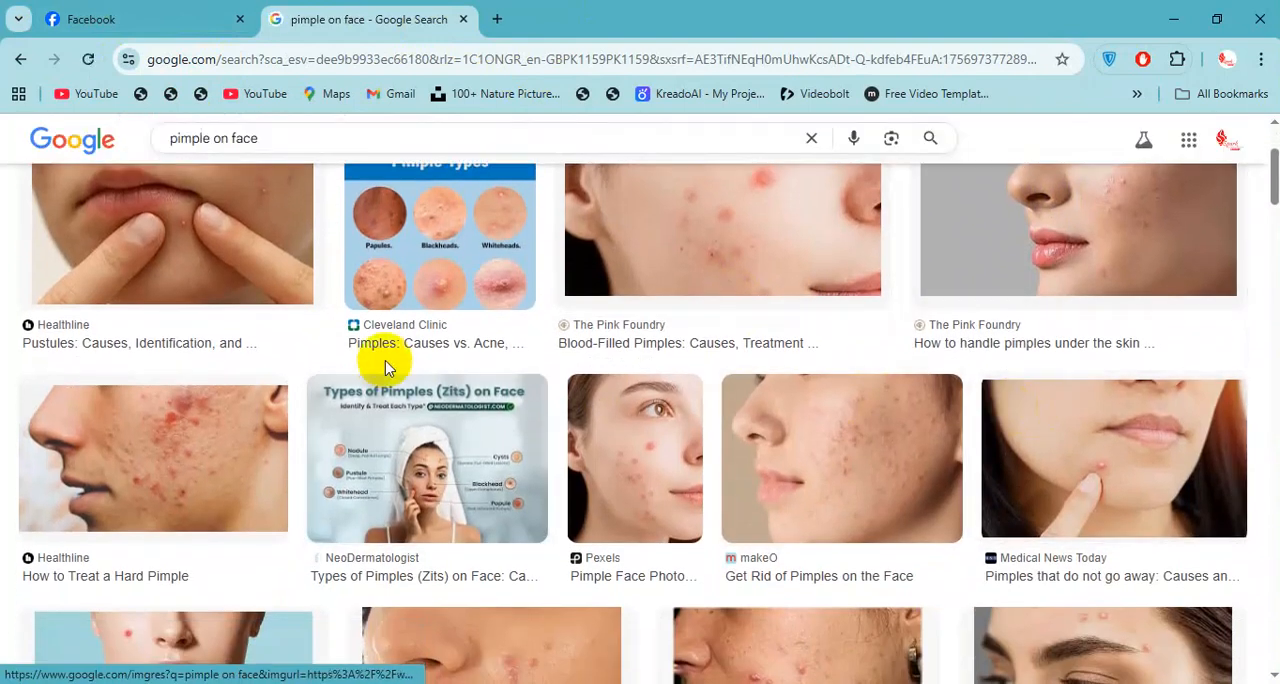
{"action": "scroll", "coordinate": [600, 300], "scroll_direction": "up", "scroll_amount": 2}
{"action": "left_click", "coordinate": [925, 219]}
{"action": "mouse_move", "coordinate": [980, 257]}
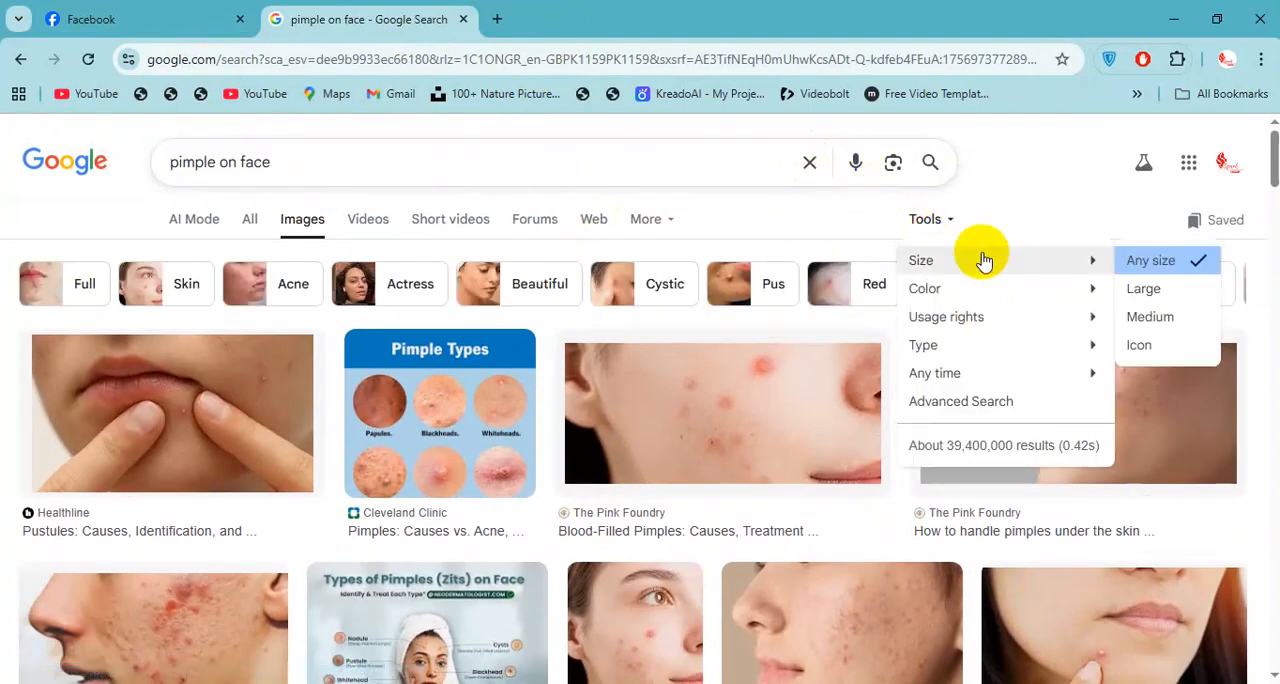
{"action": "left_click", "coordinate": [1156, 289]}
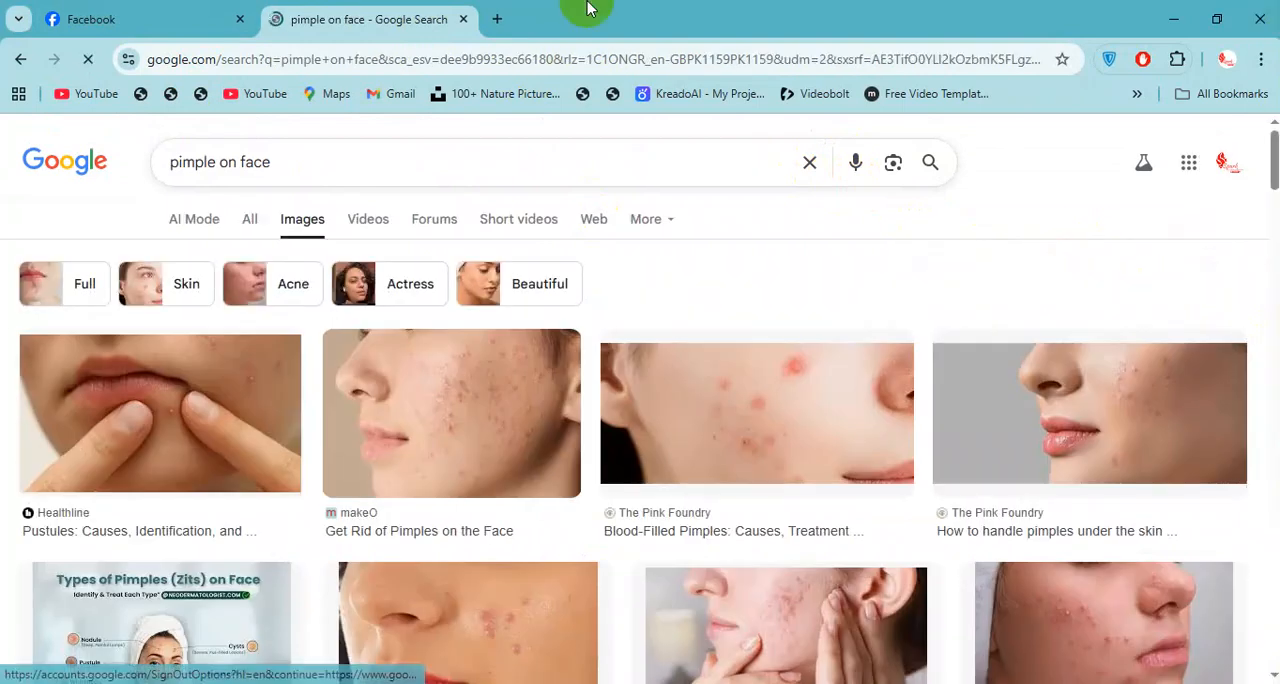
Step: Open the Vocal Media "What causes pimples? | Blush" image preview and copy the image
{"action": "scroll", "coordinate": [997, 430], "scroll_direction": "down", "scroll_amount": 1}
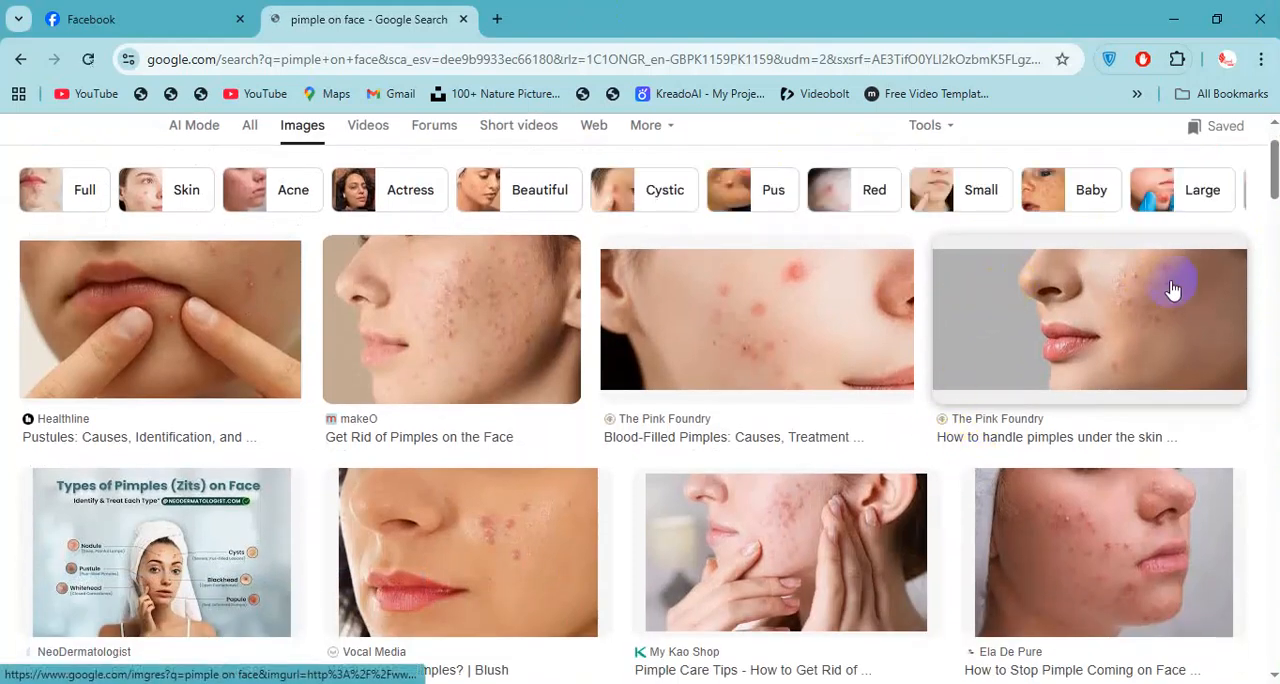
{"action": "scroll", "coordinate": [395, 333], "scroll_direction": "down", "scroll_amount": 1}
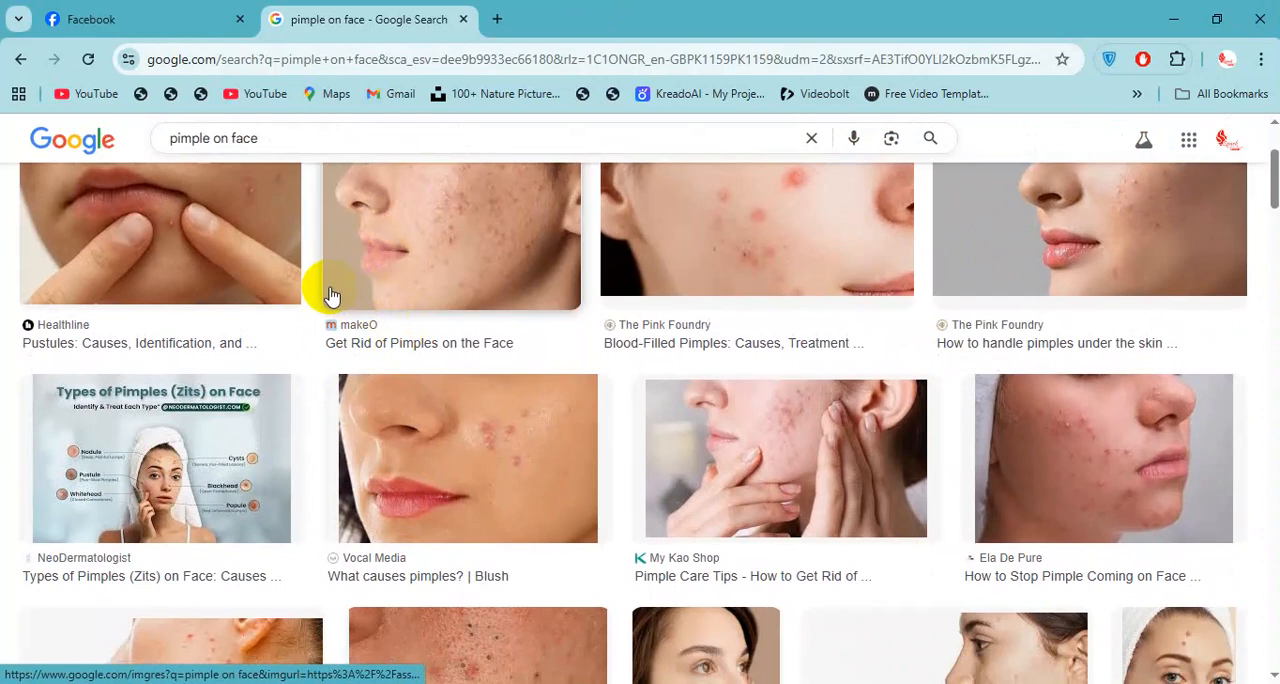
{"action": "left_click", "coordinate": [466, 410]}
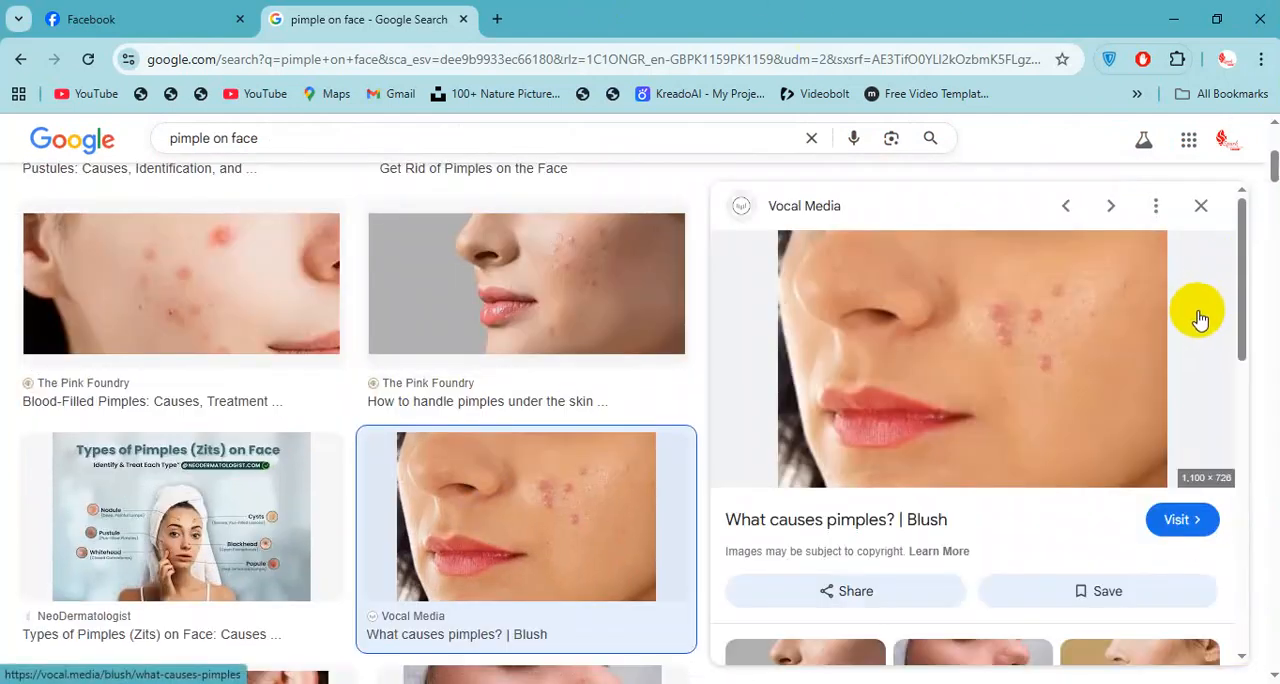
{"action": "right_click", "coordinate": [1147, 270]}
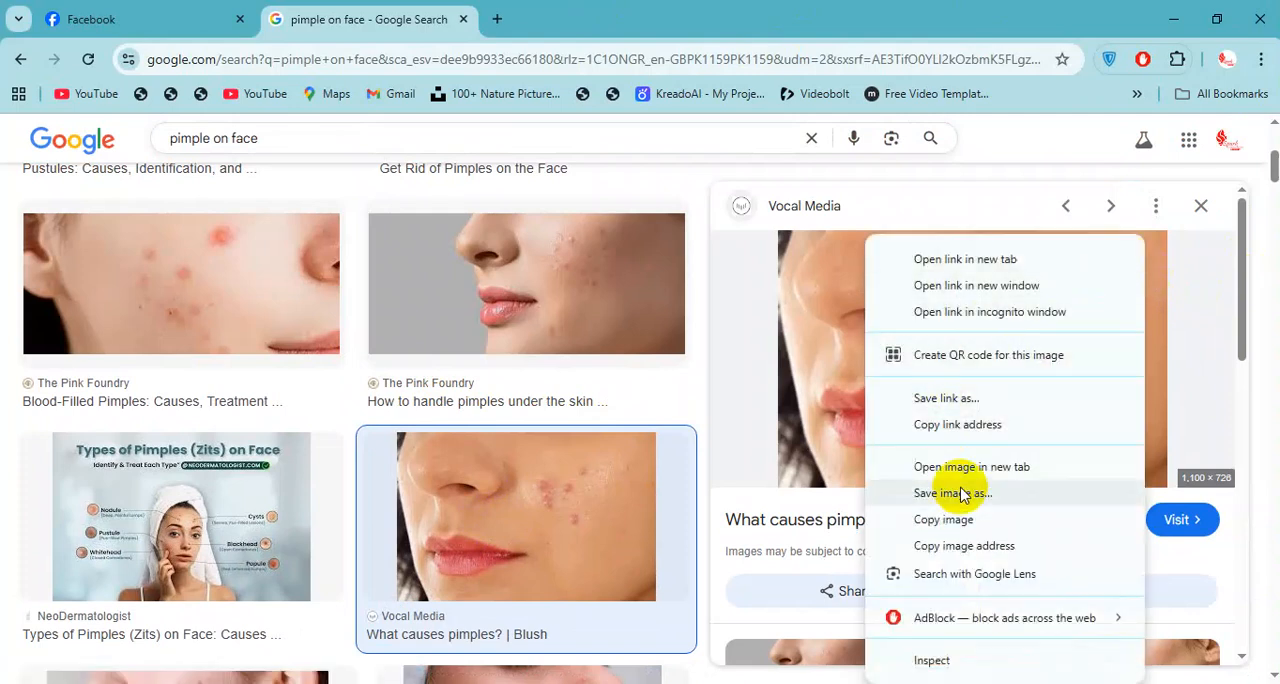
{"action": "left_click", "coordinate": [978, 518]}
Step: Switch to Photoshop, create a new 1100 x 726 px document and paste the copied face image into it
{"action": "key", "text": "alt+Tab"}
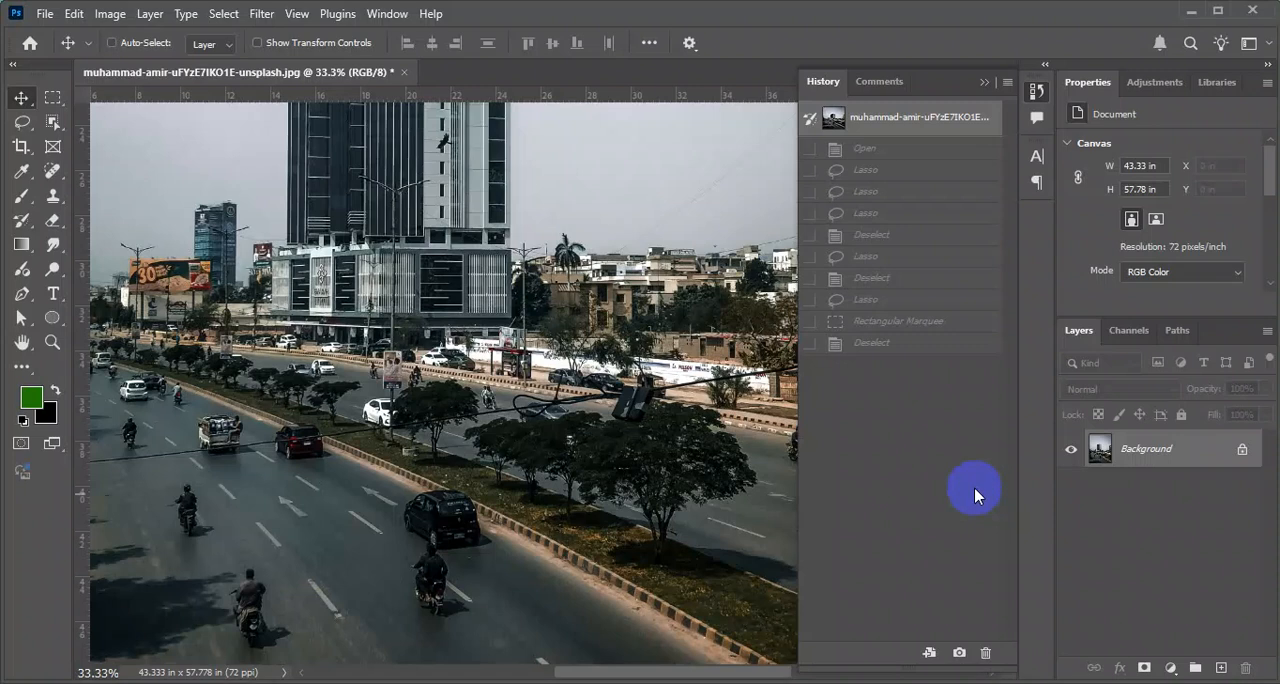
{"action": "key", "text": "ctrl+n"}
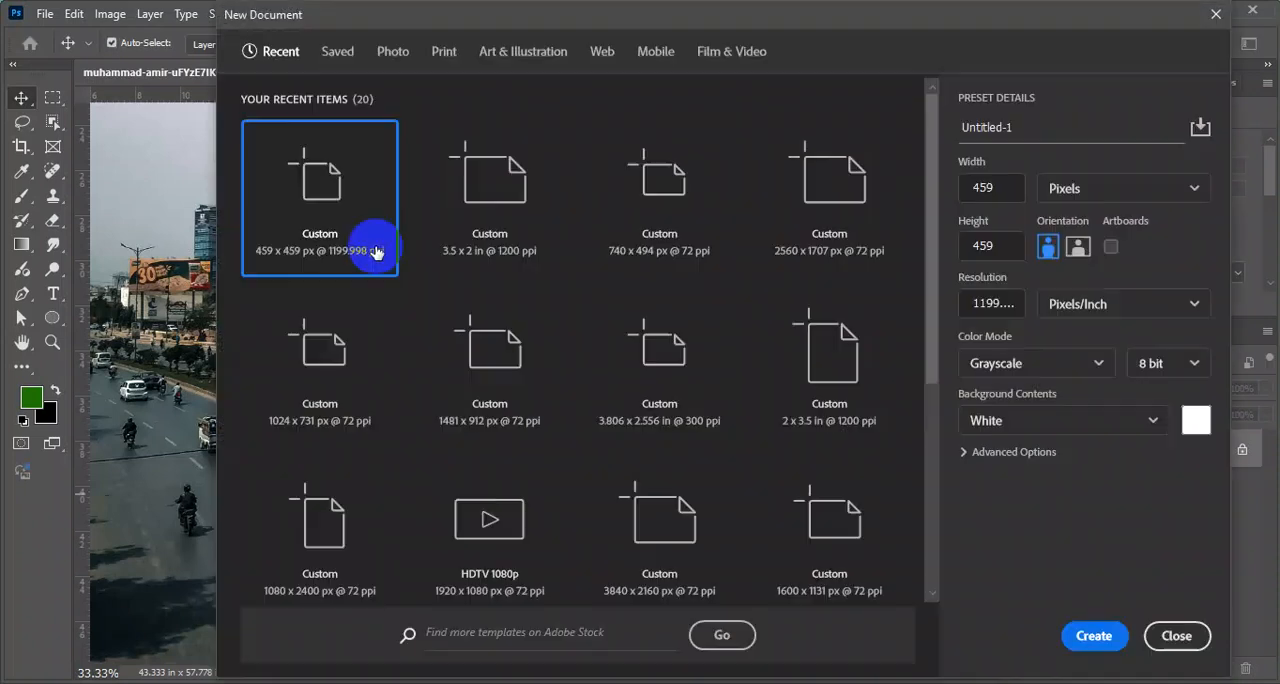
{"action": "double_click", "coordinate": [344, 210]}
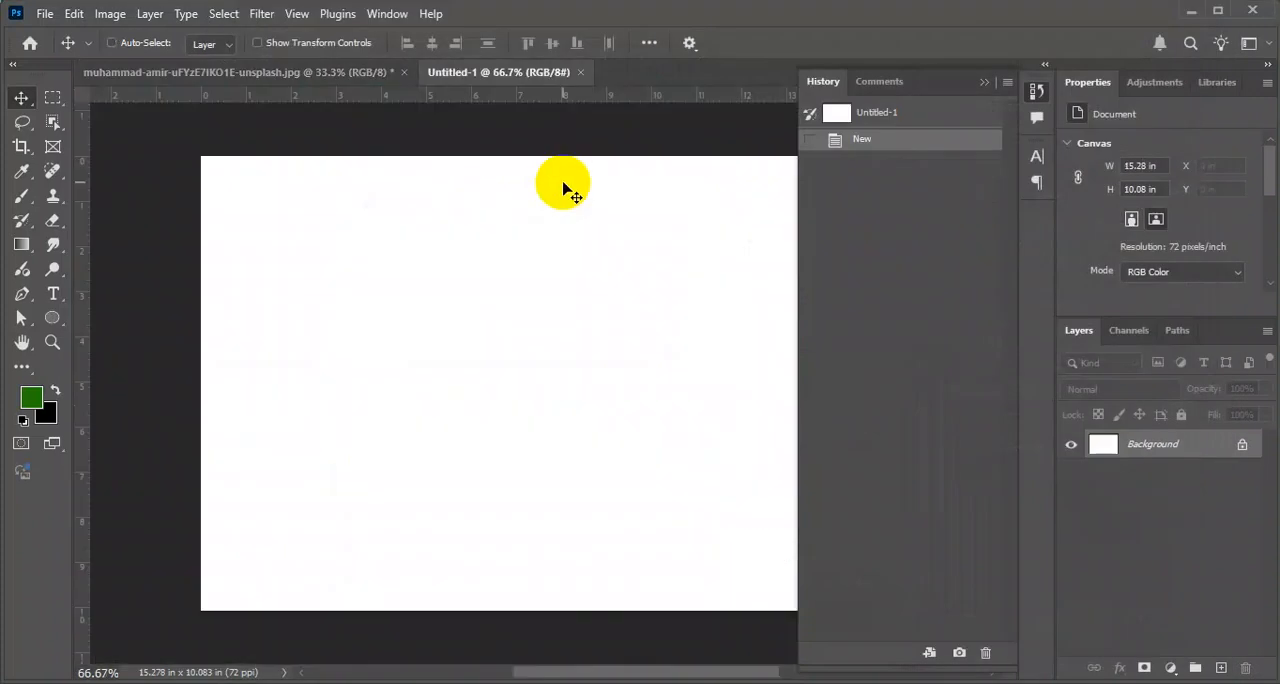
{"action": "key", "text": "ctrl+v"}
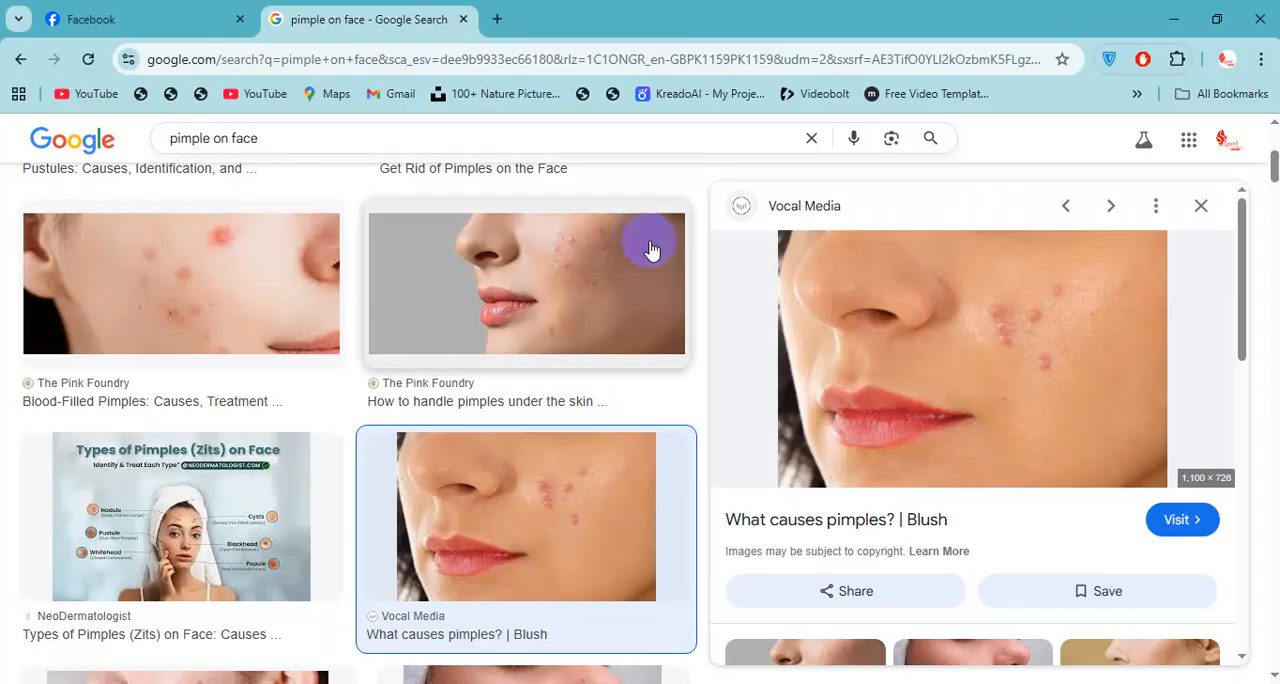
Step: Switch to Chrome, open the Pexels "Pimple Face Photos" image preview and copy the image
{"action": "scroll", "coordinate": [863, 346], "scroll_direction": "down", "scroll_amount": 5}
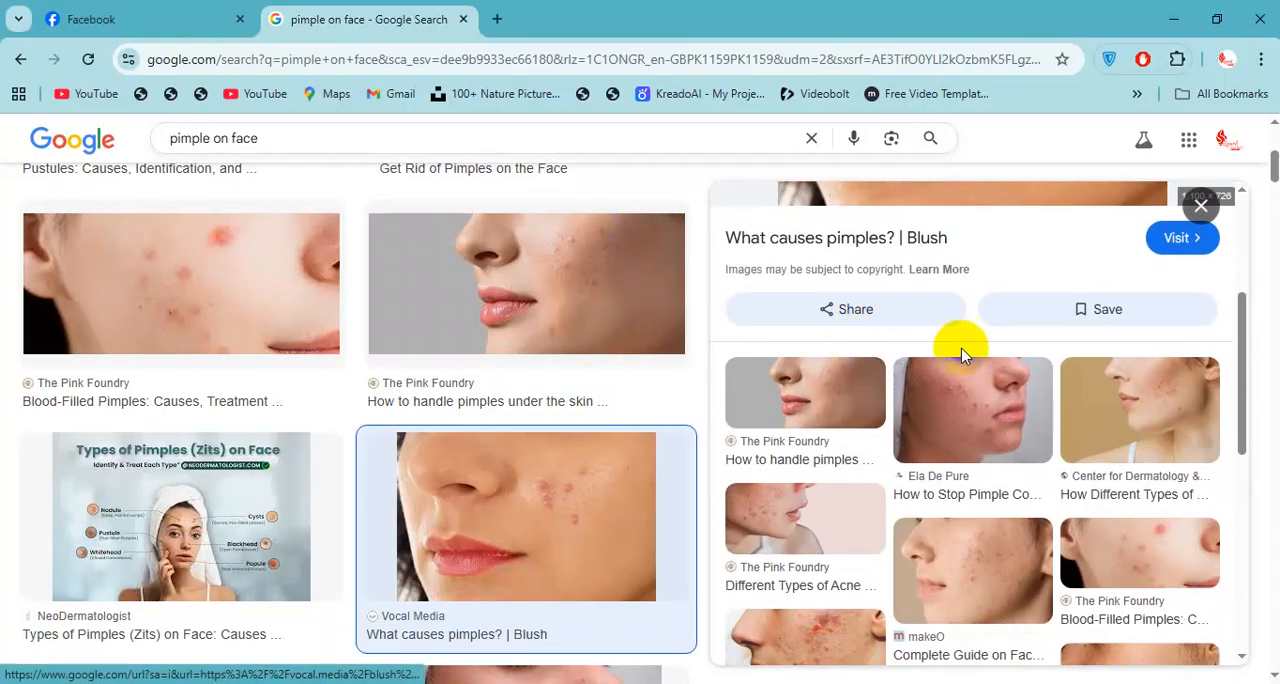
{"action": "scroll", "coordinate": [1214, 417], "scroll_direction": "down", "scroll_amount": 1}
{"action": "scroll", "coordinate": [423, 440], "scroll_direction": "down", "scroll_amount": 3}
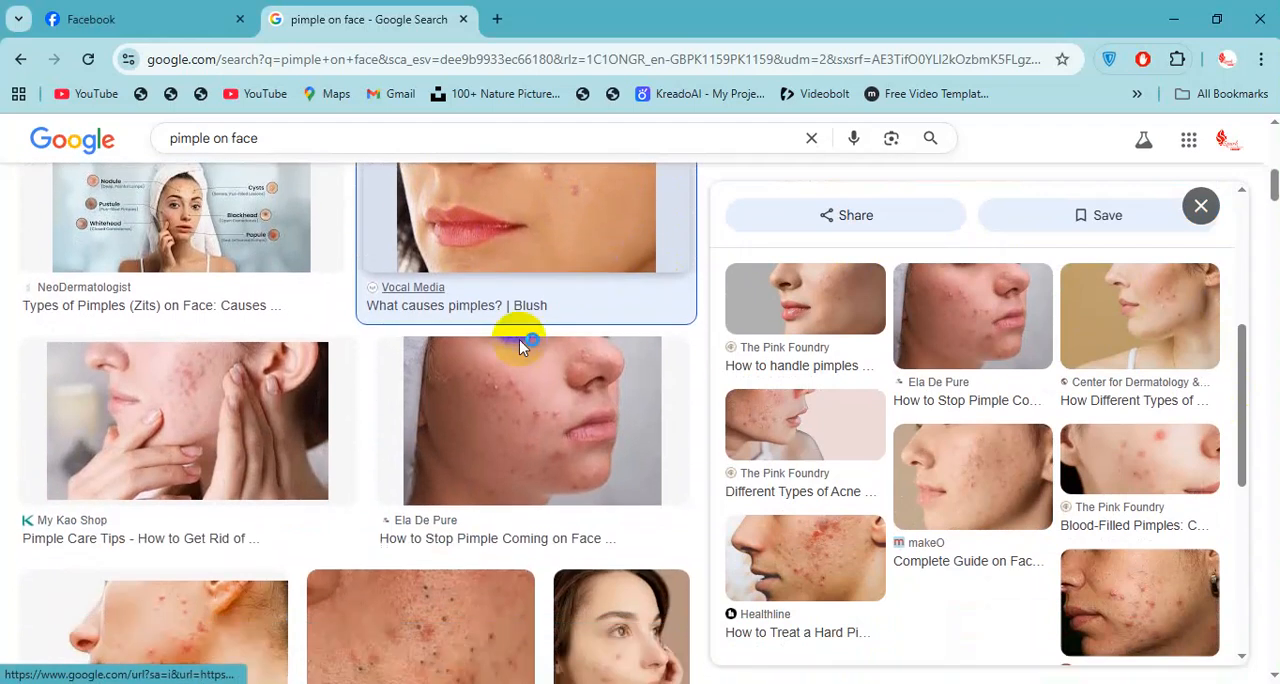
{"action": "scroll", "coordinate": [519, 339], "scroll_direction": "down", "scroll_amount": 2}
{"action": "left_click", "coordinate": [617, 415]}
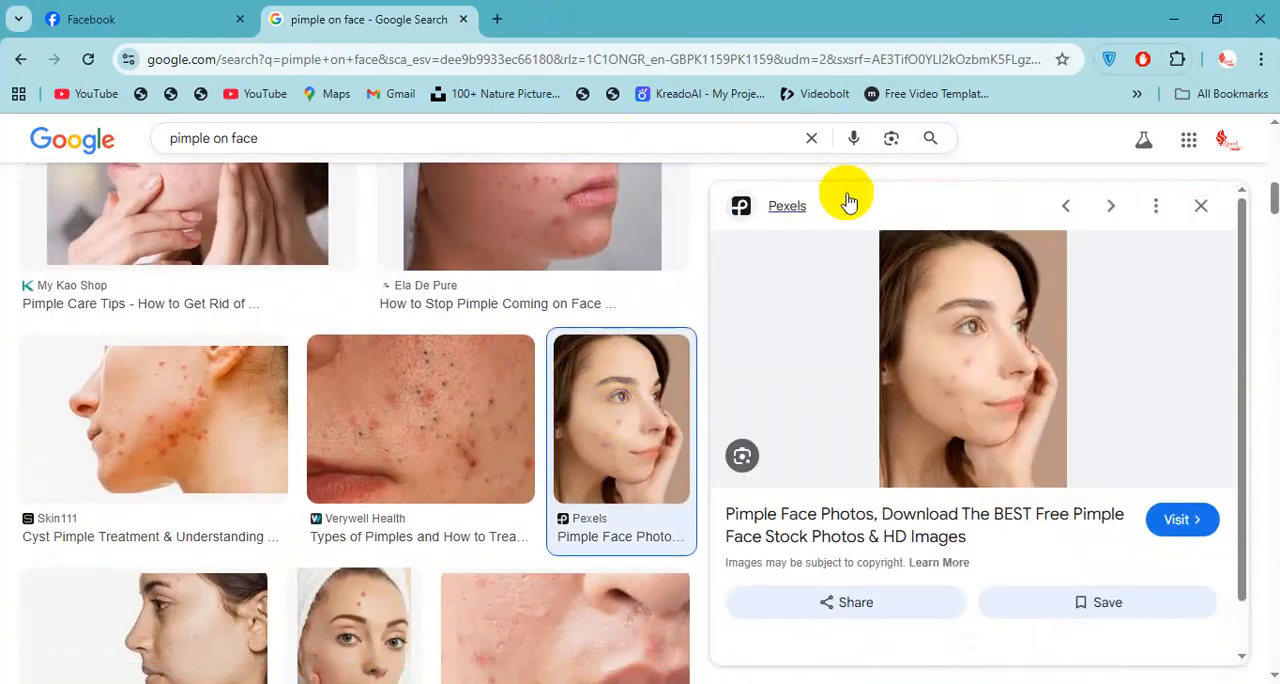
{"action": "right_click", "coordinate": [1055, 279]}
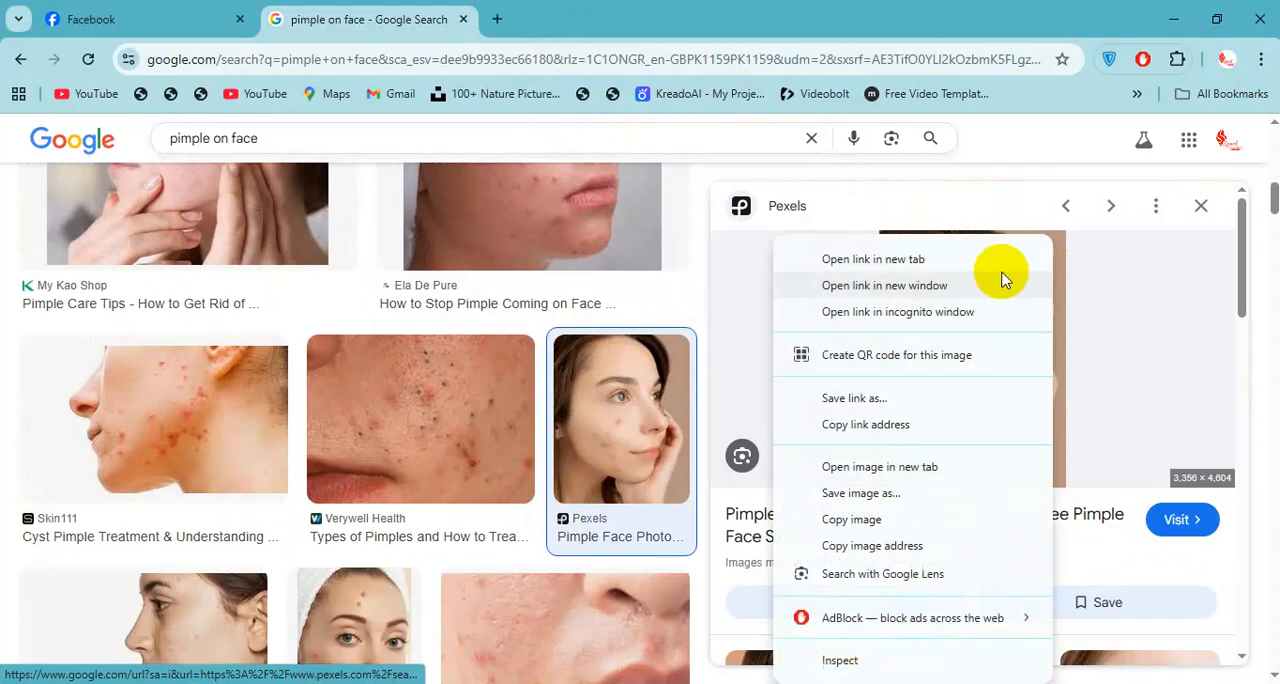
{"action": "left_click", "coordinate": [900, 517]}
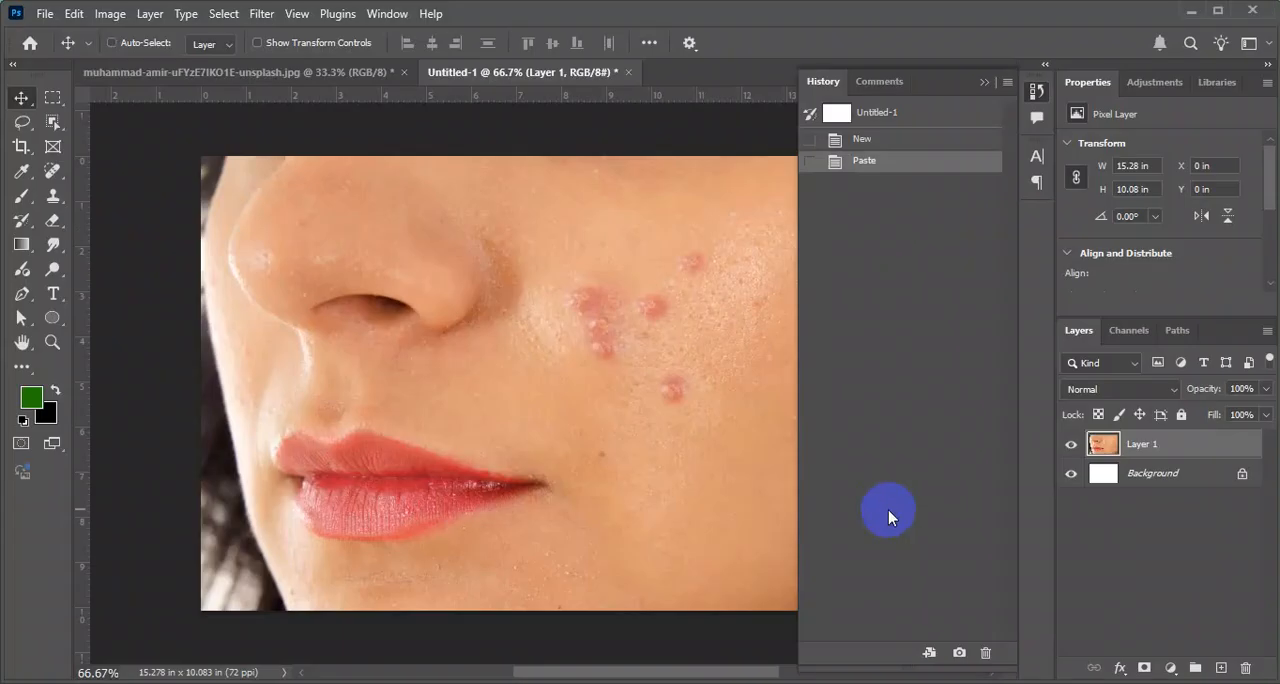
Step: Try to paste the Pexels face image into Untitled-1, recopy it in Chrome for another attempt, and undo both pastes
{"action": "key", "text": "ctrl+v"}
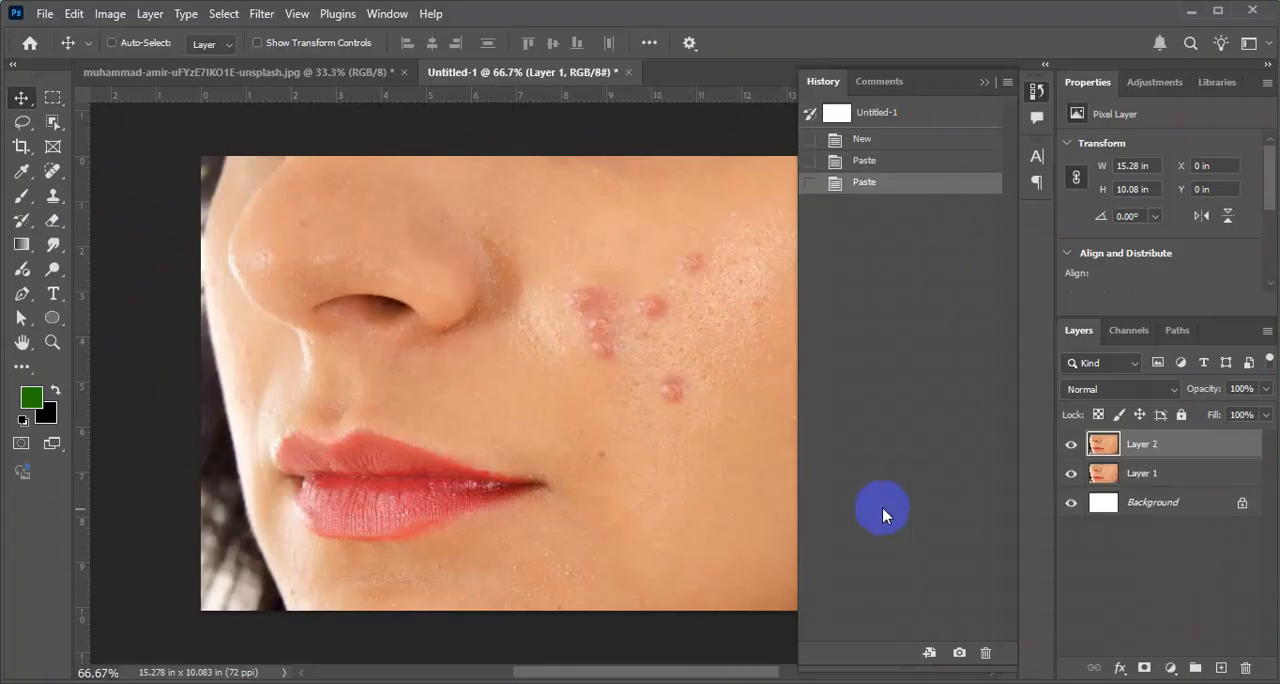
{"action": "key", "text": "ctrl"}
{"action": "key", "text": "ctrl+z"}
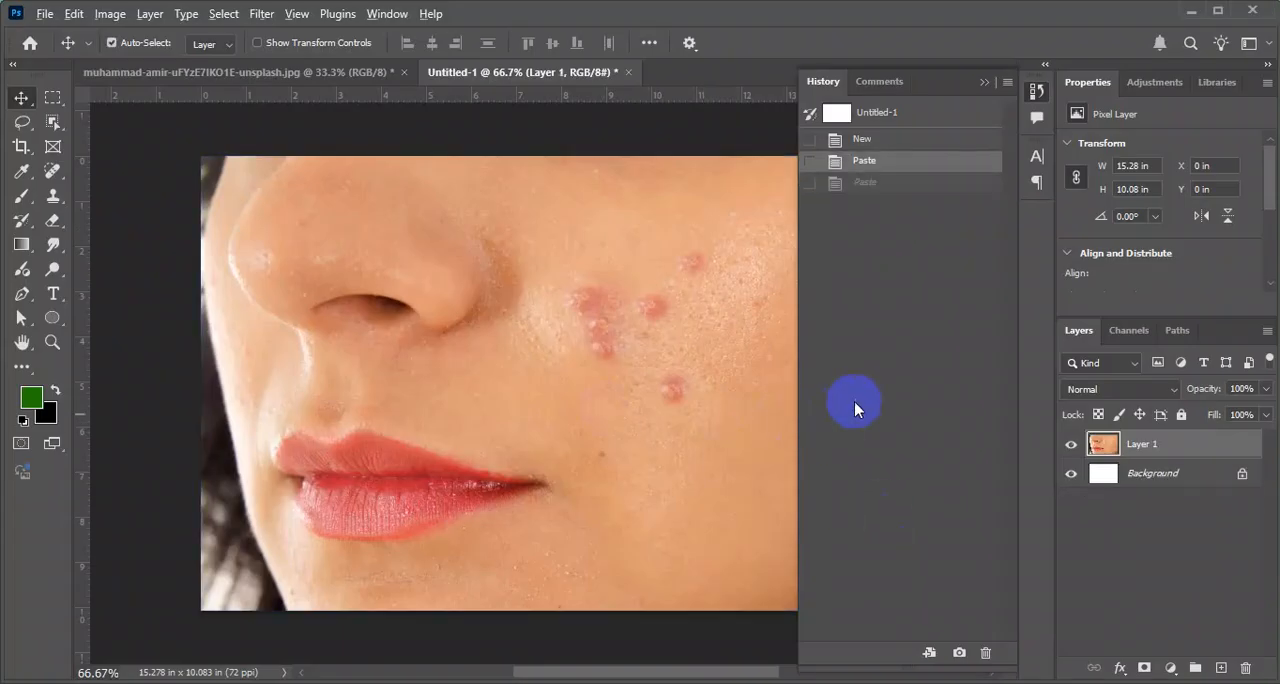
{"action": "key", "text": "alt+Tab"}
{"action": "right_click", "coordinate": [994, 283]}
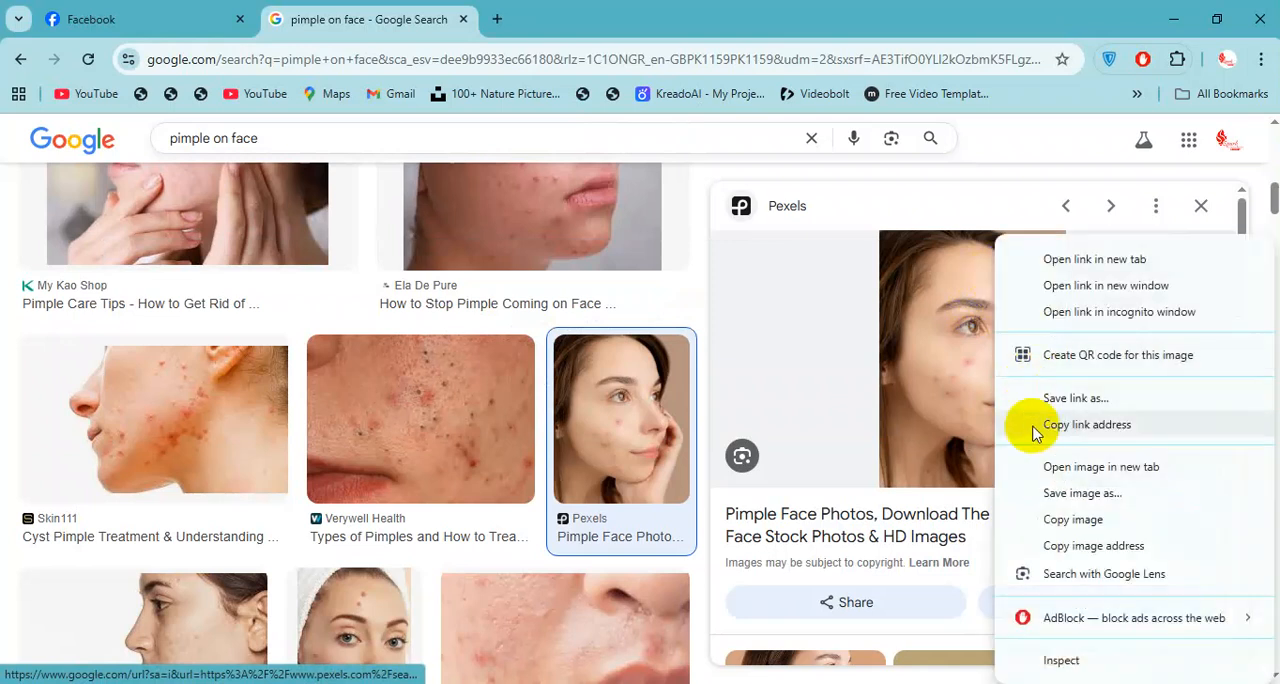
{"action": "left_click", "coordinate": [1080, 515]}
{"action": "key", "text": "alt+Tab"}
{"action": "key", "text": "ctrl+v"}
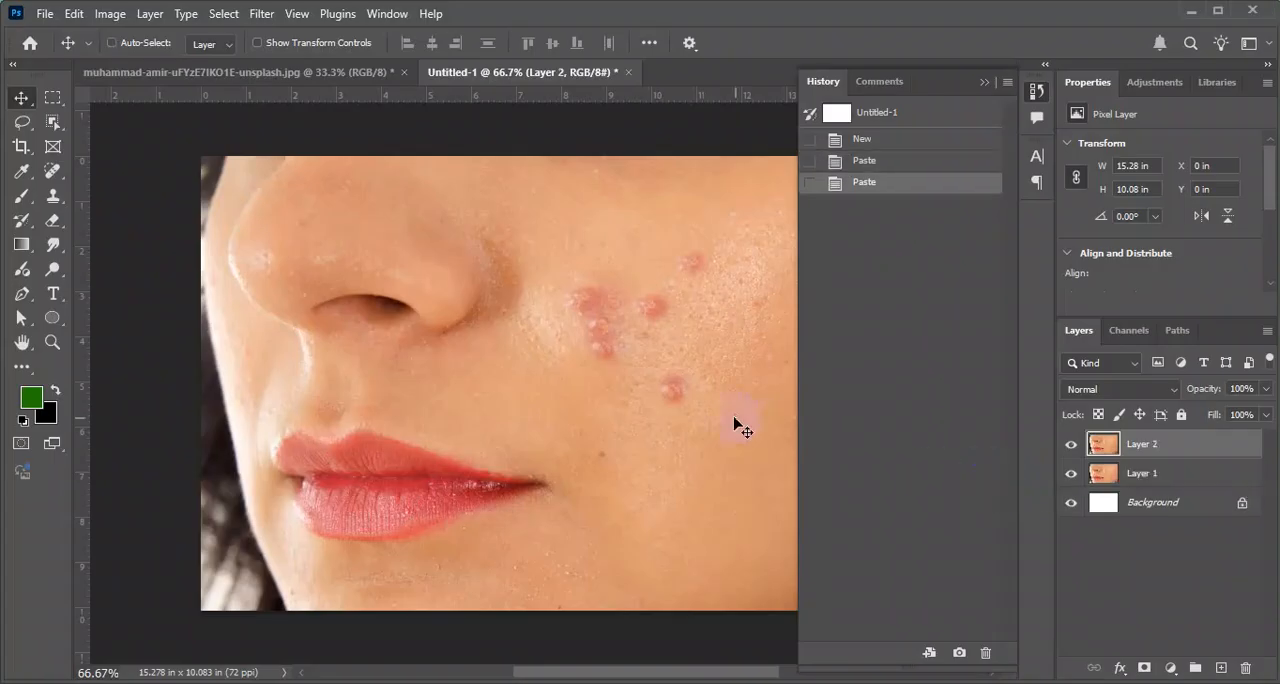
{"action": "key", "text": "ctrl+z"}
Step: Switch to Chrome, copy the Pexels face image once more and return to Photoshop
{"action": "key", "text": "alt+Tab"}
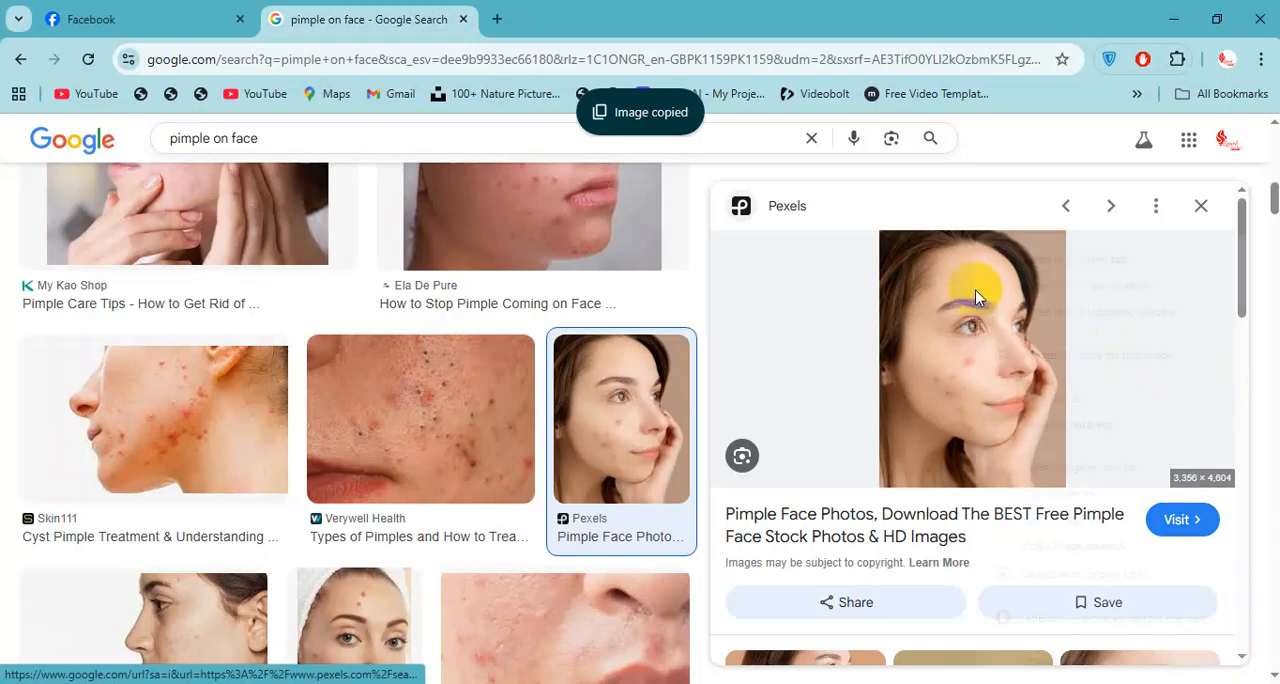
{"action": "right_click", "coordinate": [980, 289]}
{"action": "left_click", "coordinate": [1077, 521]}
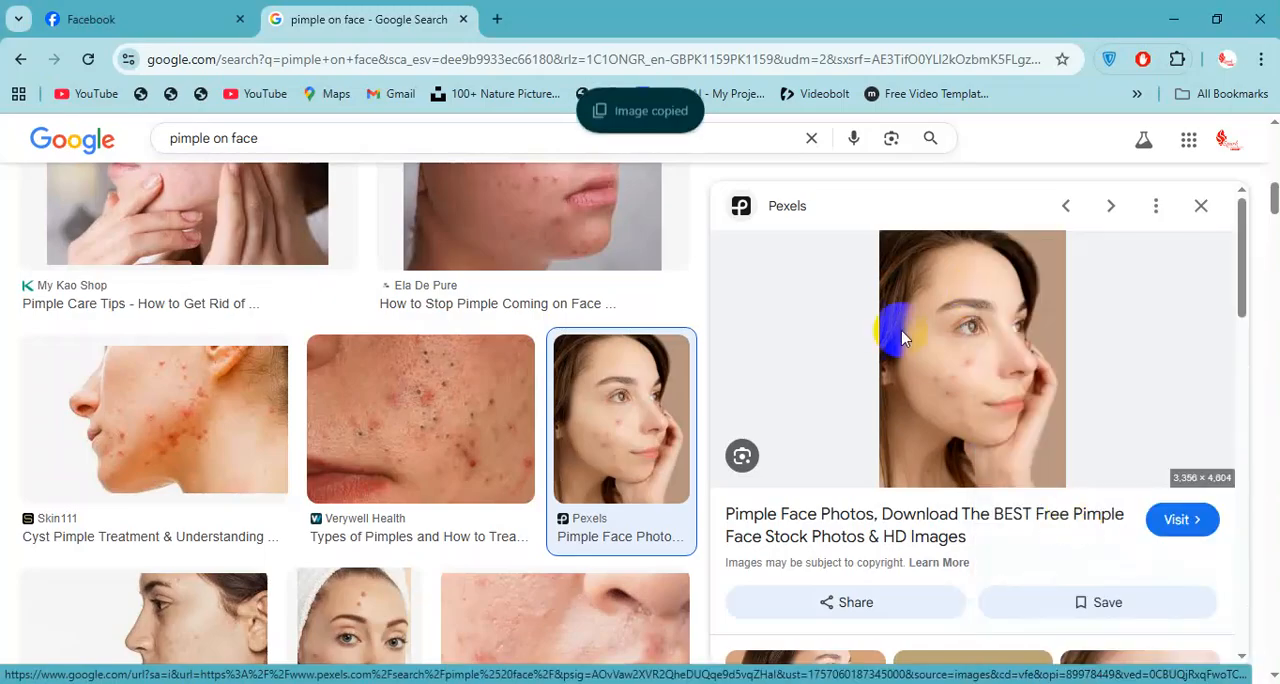
{"action": "key", "text": "alt+Tab"}
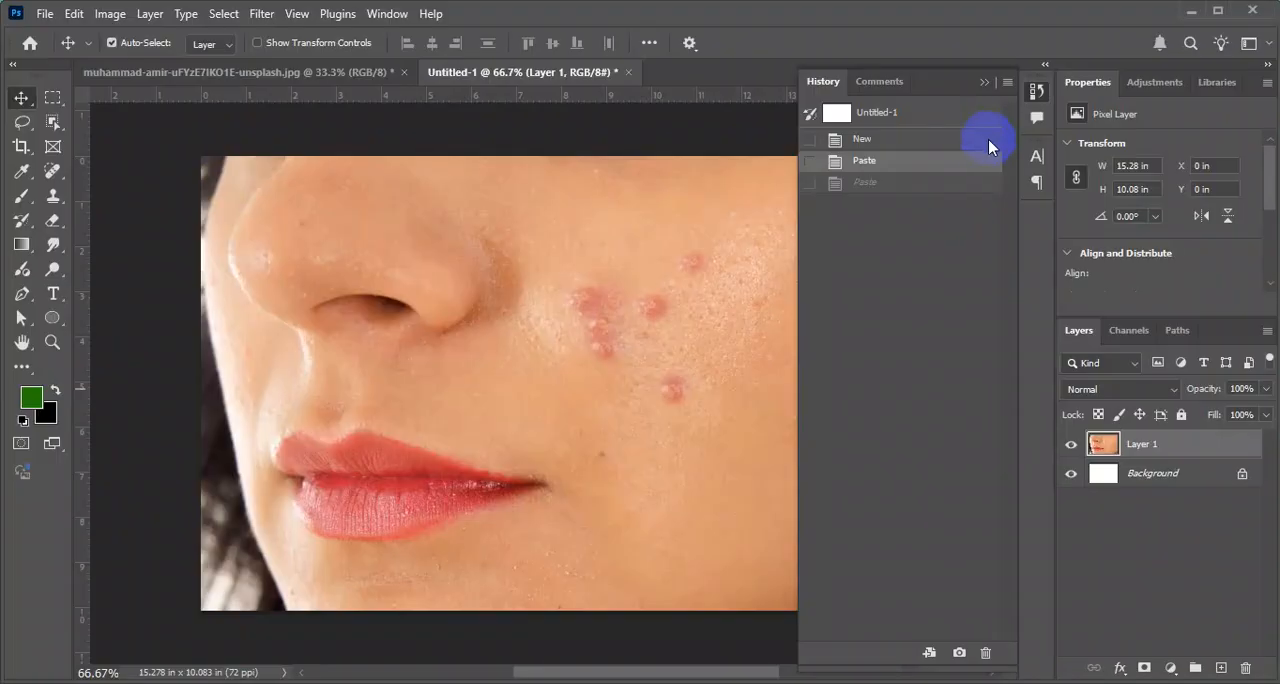
Step: Undo a trial paste in Untitled-1, then create a new 3356 x 4604 px document and paste the Pexels face image
{"action": "key", "text": "ctrl+v"}
{"action": "key", "text": "ctrl+z"}
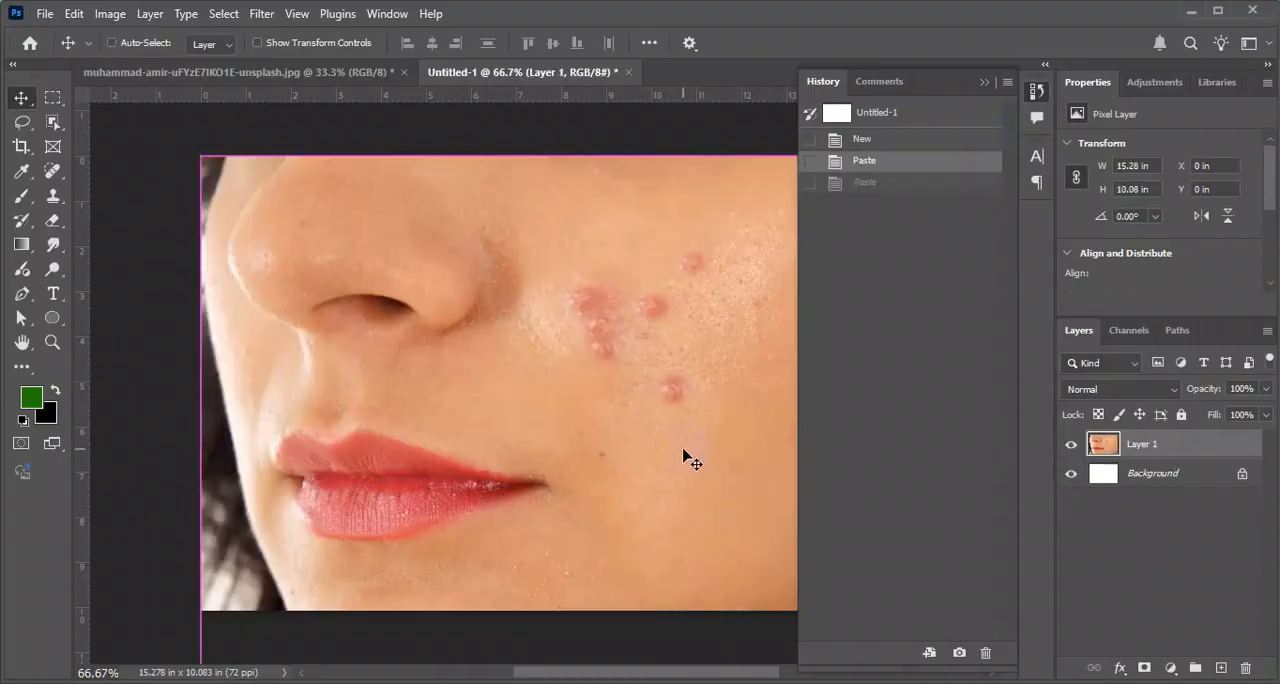
{"action": "key", "text": "ctrl+n"}
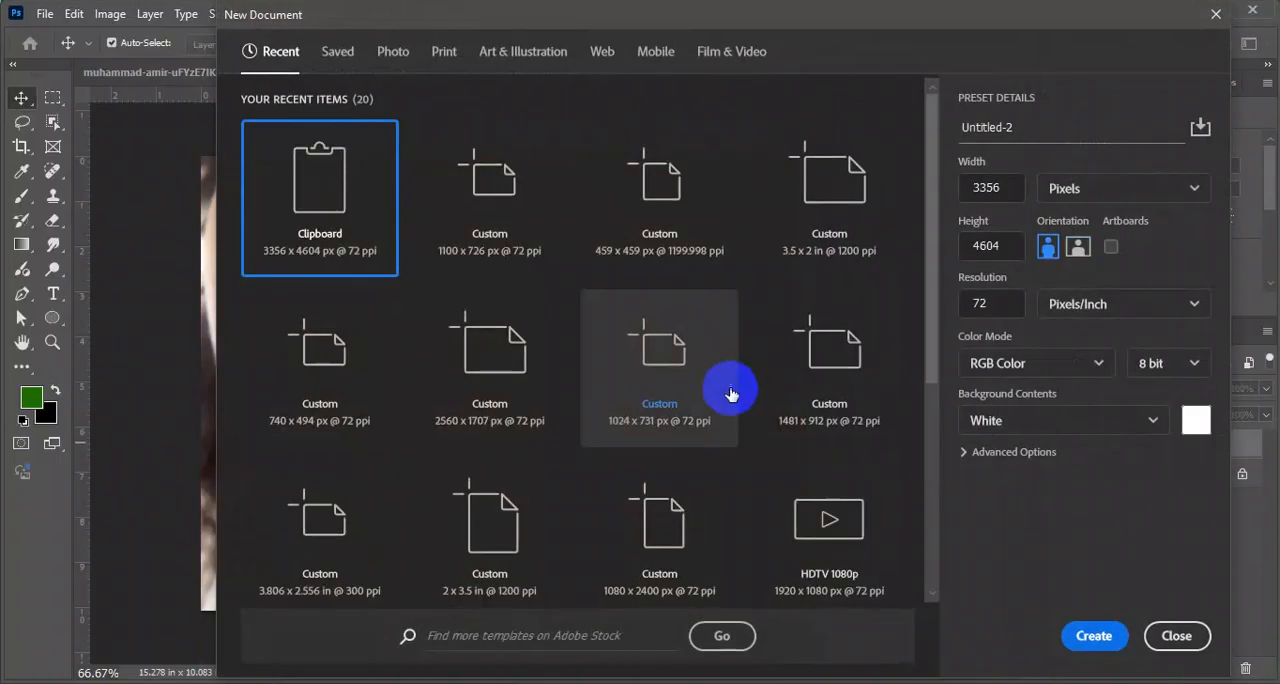
{"action": "double_click", "coordinate": [485, 243]}
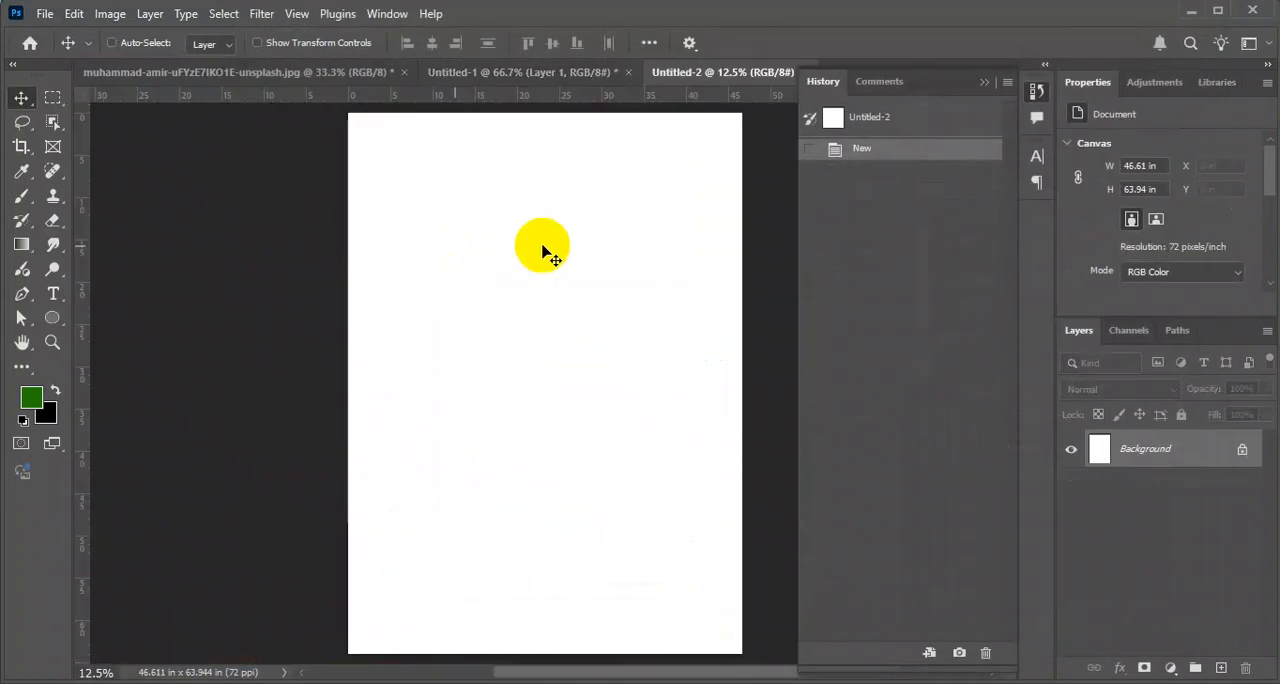
{"action": "key", "text": "ctrl+v"}
{"action": "left_click", "coordinate": [111, 42]}
Step: Activate the Spot Healing Brush for the cheek pimples, enlarge its brush to 400 px and reduce it to 200 px
{"action": "scroll", "coordinate": [551, 351], "scroll_direction": "up", "scroll_amount": 4}
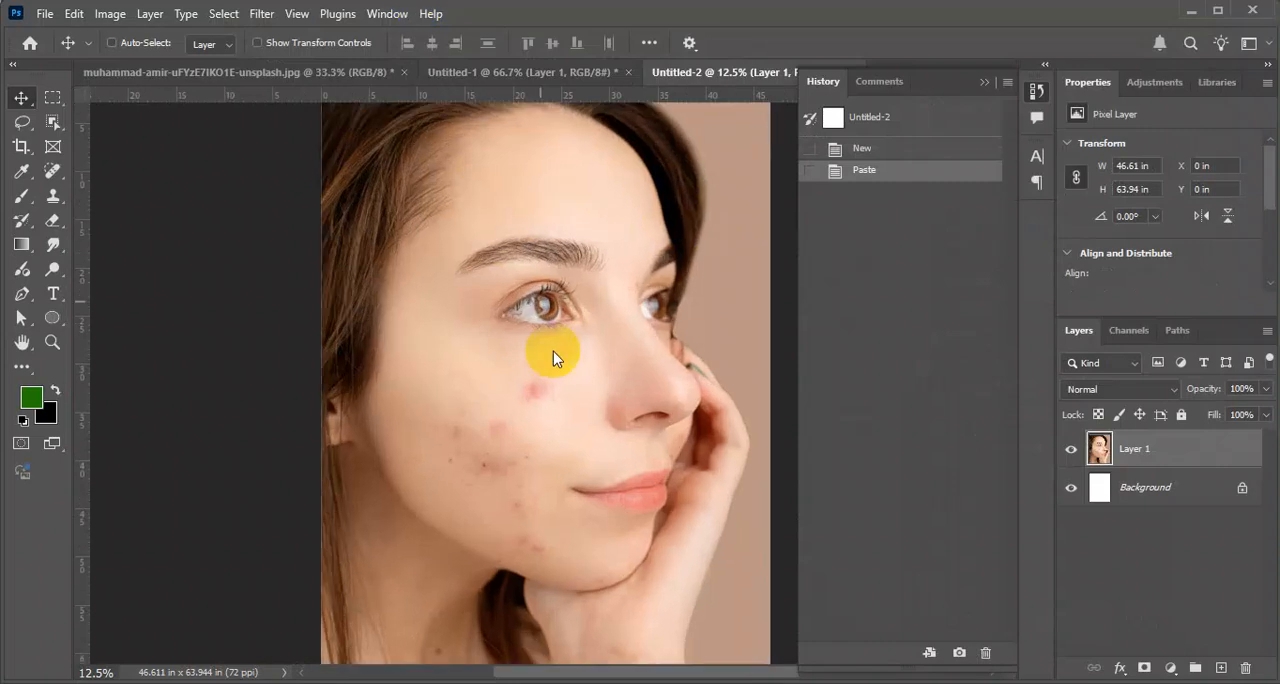
{"action": "scroll", "coordinate": [570, 400], "scroll_direction": "up", "scroll_amount": 1}
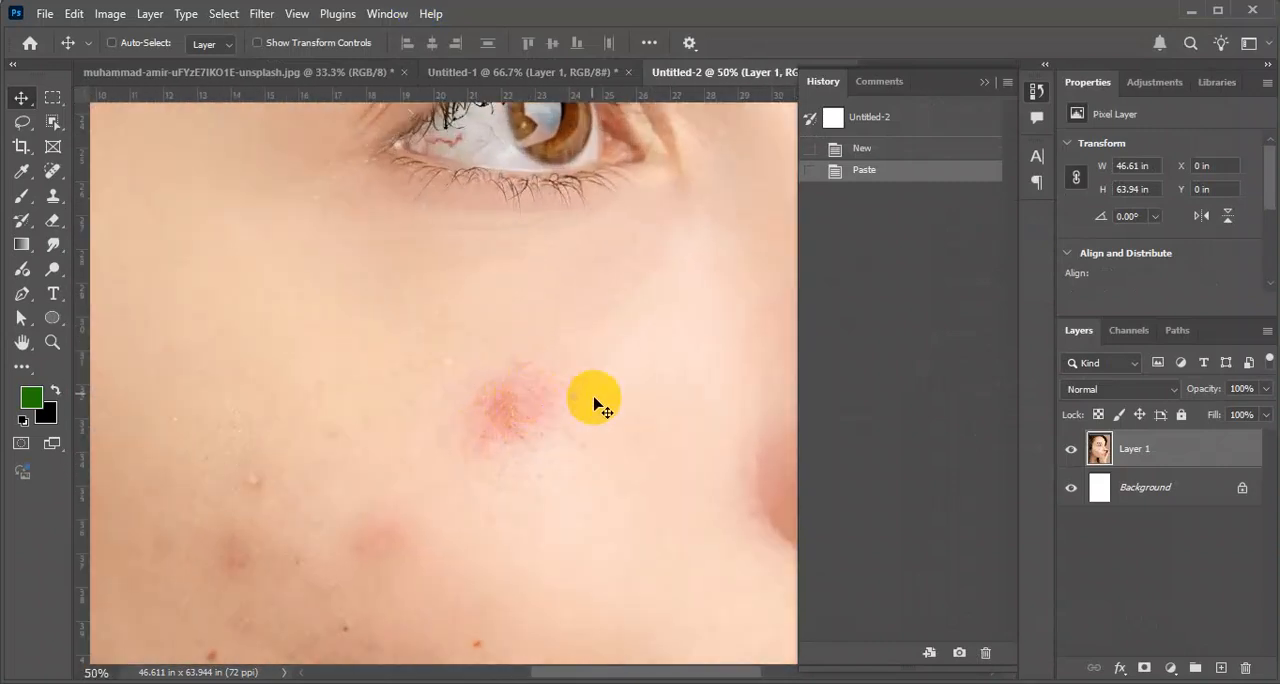
{"action": "left_click", "coordinate": [53, 174]}
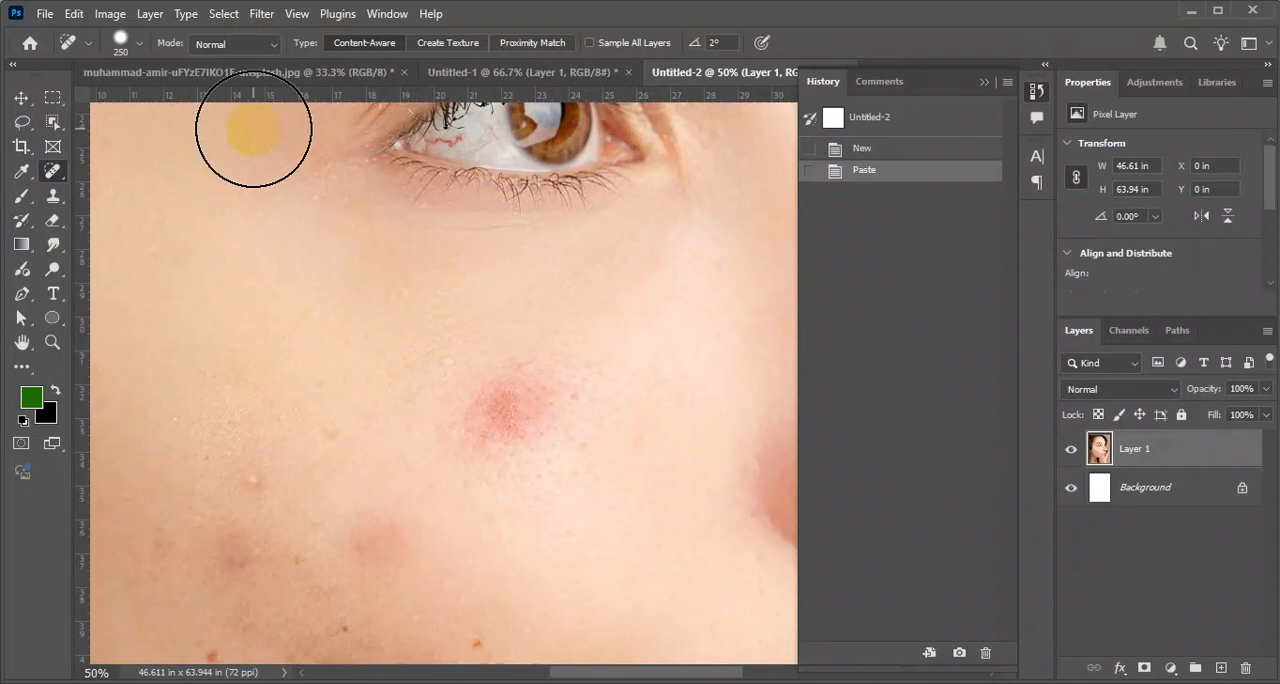
{"action": "key", "text": "ctrl+minus"}
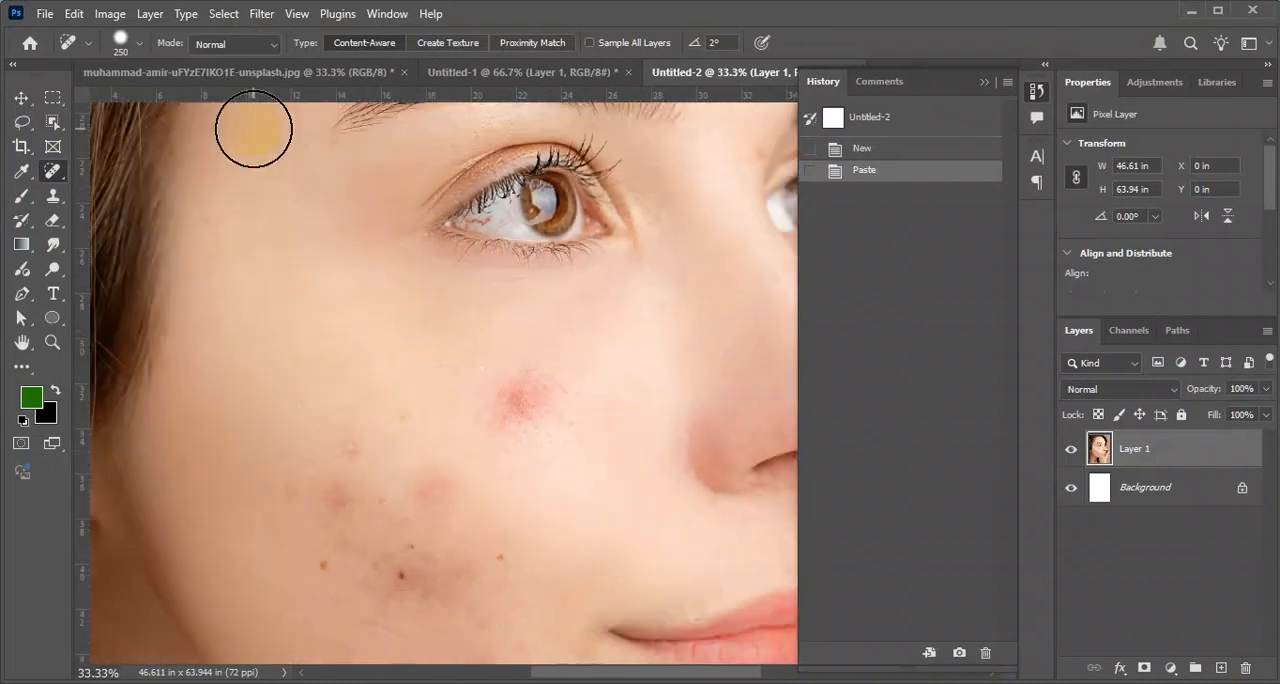
{"action": "key", "text": "bracketright"}
{"action": "key", "text": "bracketright"}
{"action": "key", "text": "bracketleft"}
{"action": "key", "text": "bracketleft"}
{"action": "key", "text": "bracketleft"}
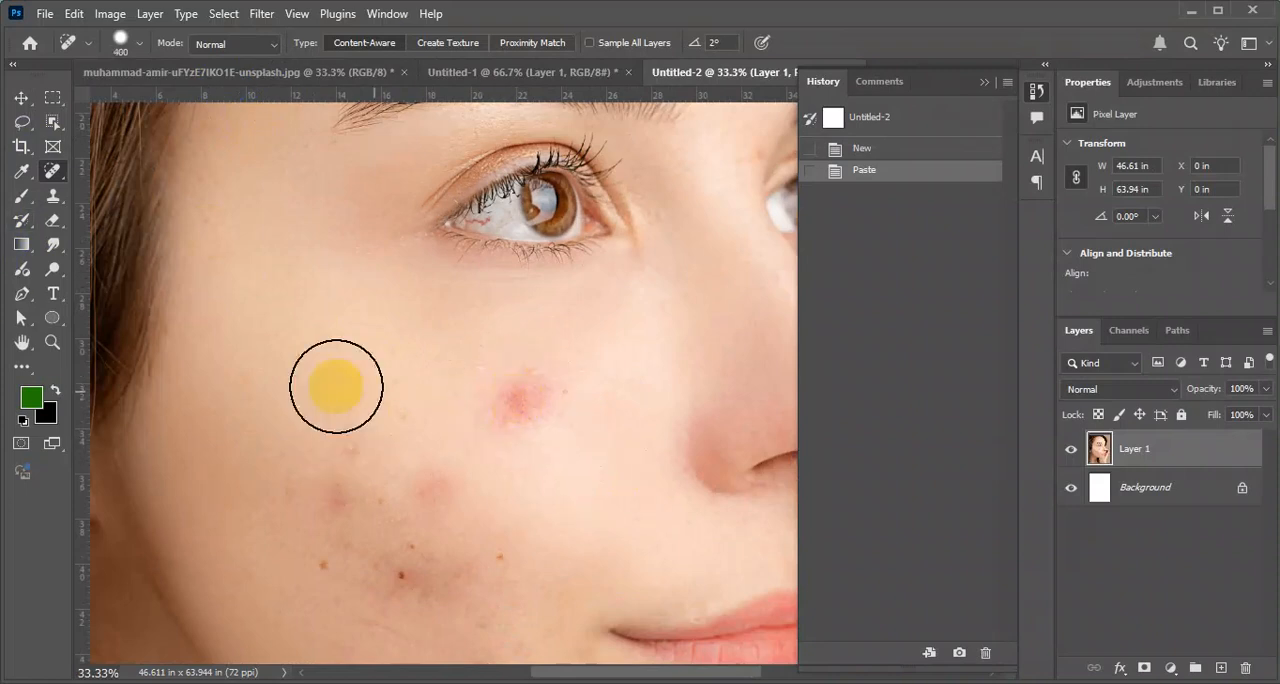
Step: Show the healing tool variants, choose the Spot Healing Brush Tool and resize its brush to 300 px
{"action": "left_click_drag", "start_coordinate": [52, 172], "coordinate": [148, 178]}
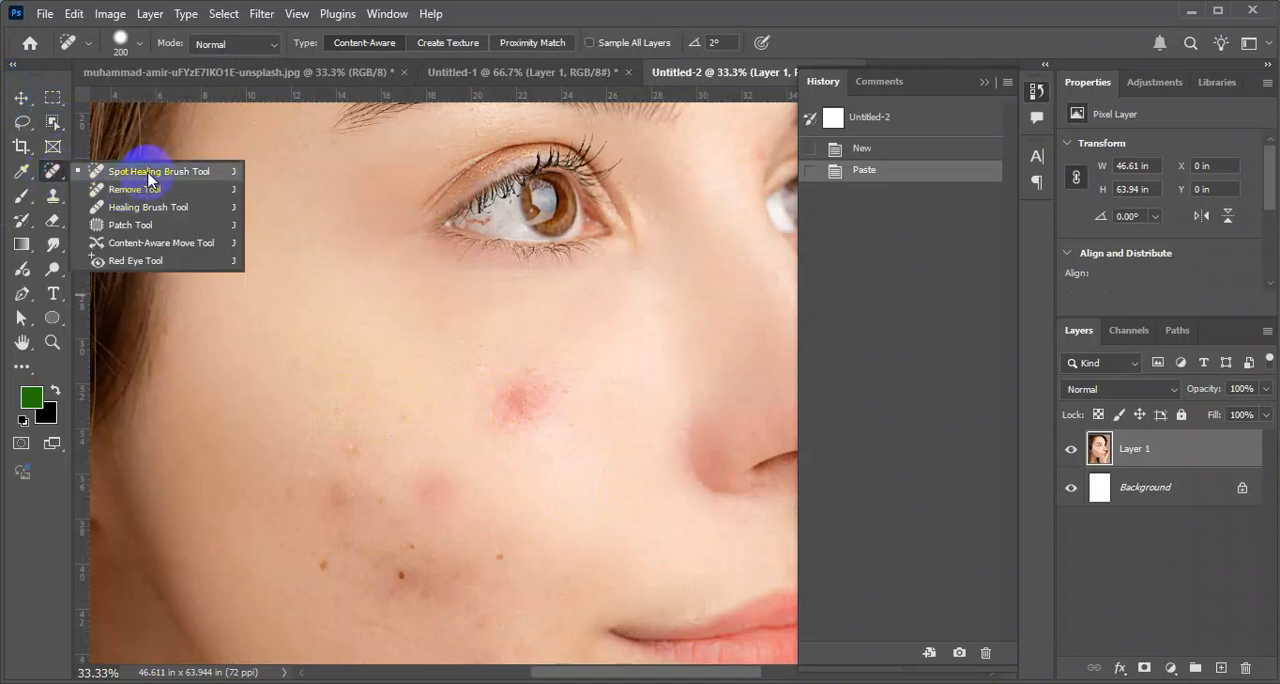
{"action": "left_click", "coordinate": [124, 176]}
{"action": "key", "text": "bracketright"}
{"action": "key", "text": "bracketright"}
{"action": "key", "text": "bracketright"}
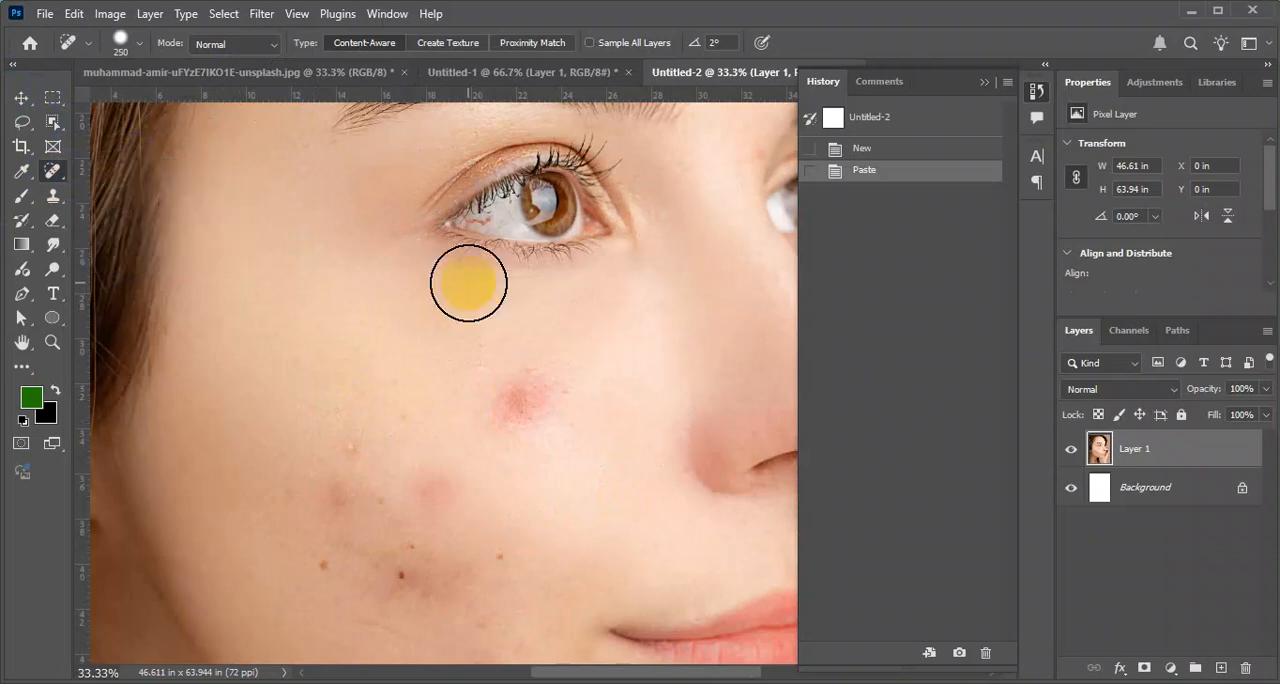
{"action": "key", "text": "bracketleft"}
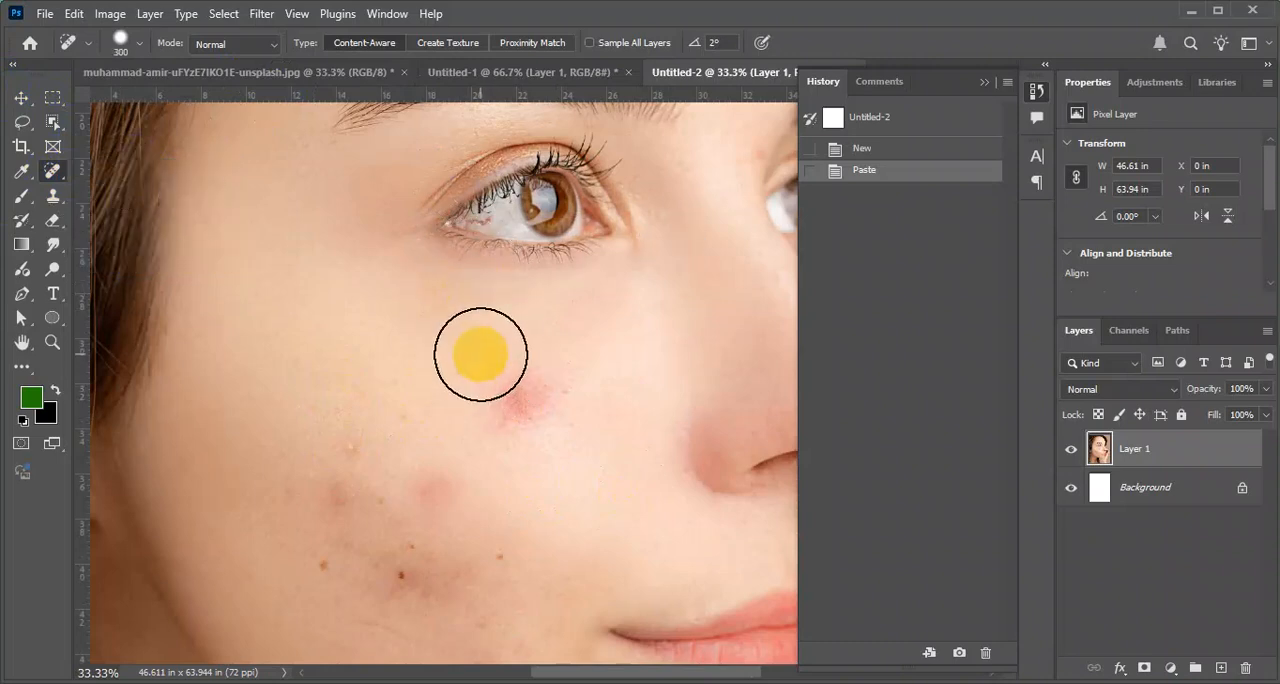
Step: Switch to the Untitled-1 close-up of the face and reduce the Spot Healing Brush size to 100 px
{"action": "left_click", "coordinate": [601, 65]}
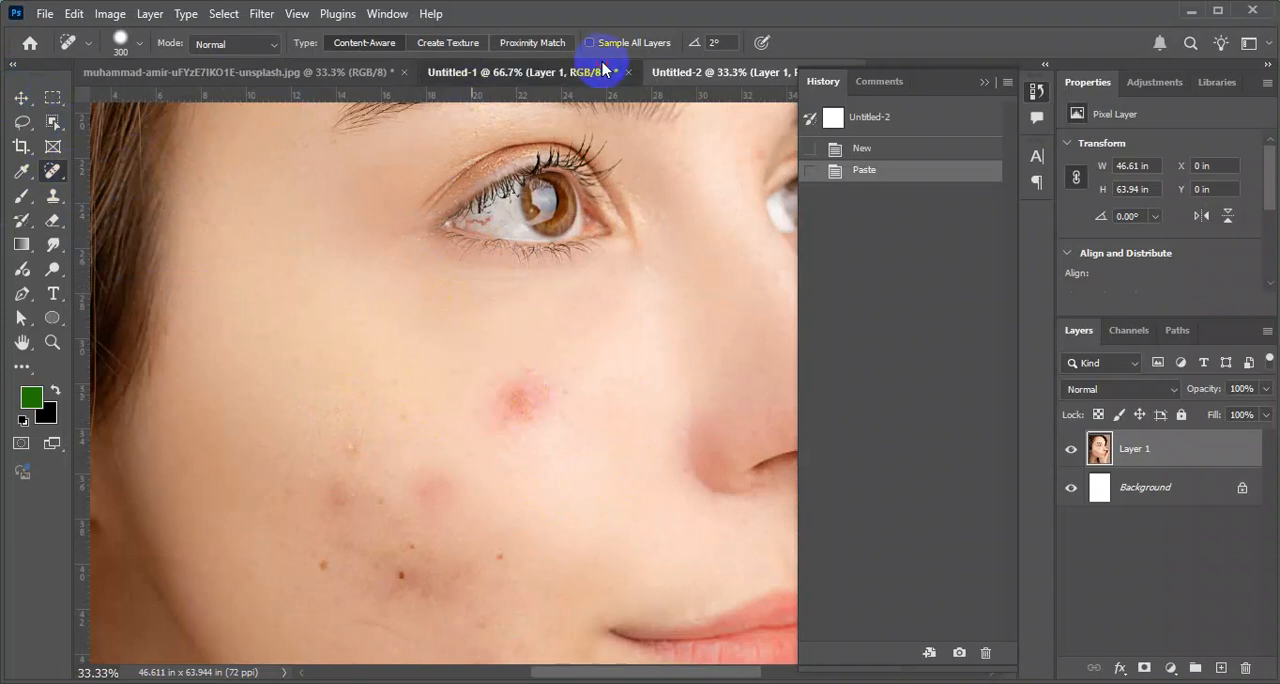
{"action": "key", "text": "bracketleft"}
{"action": "key", "text": "bracketleft"}
{"action": "key", "text": "bracketleft"}
{"action": "key", "text": "bracketleft"}
{"action": "key", "text": "bracketleft"}
{"action": "key", "text": "bracketleft"}
{"action": "key", "text": "bracketleft"}
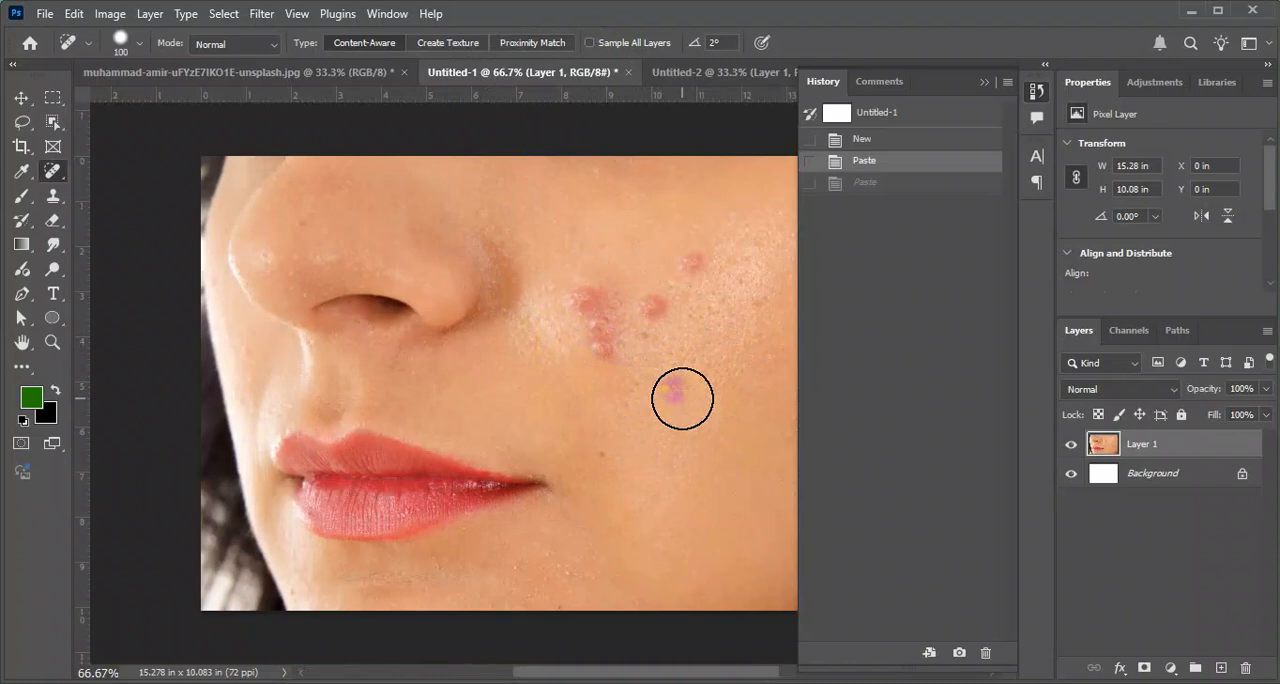
Step: Enlarge the Spot Healing Brush to 400 px over the cheek pimples, then shrink it to 125 px
{"action": "key", "text": "bracketright"}
{"action": "key", "text": "bracketright"}
{"action": "key", "text": "bracketright"}
{"action": "key", "text": "bracketright"}
{"action": "key", "text": "bracketright"}
{"action": "key", "text": "bracketright"}
{"action": "key", "text": "bracketright"}
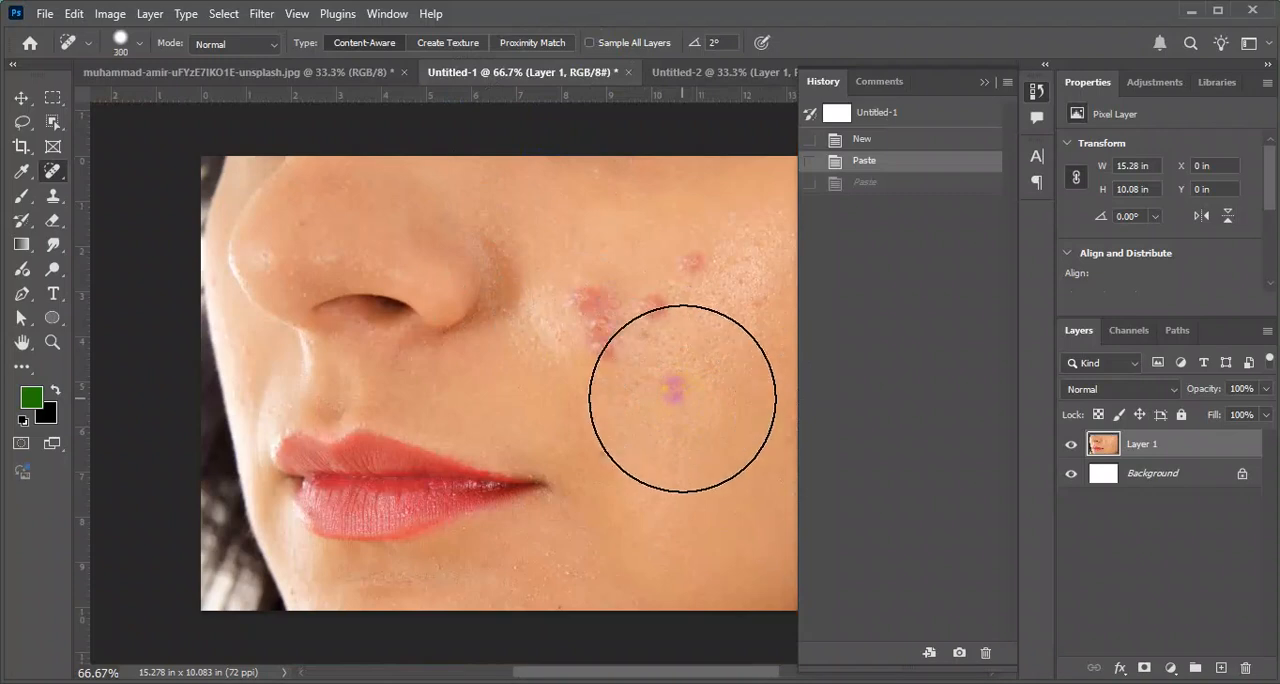
{"action": "key", "text": "bracketright"}
{"action": "key", "text": "bracketleft"}
{"action": "key", "text": "bracketleft"}
{"action": "key", "text": "bracketleft"}
{"action": "key", "text": "bracketleft"}
{"action": "key", "text": "bracketleft"}
{"action": "key", "text": "bracketleft"}
{"action": "key", "text": "bracketleft"}
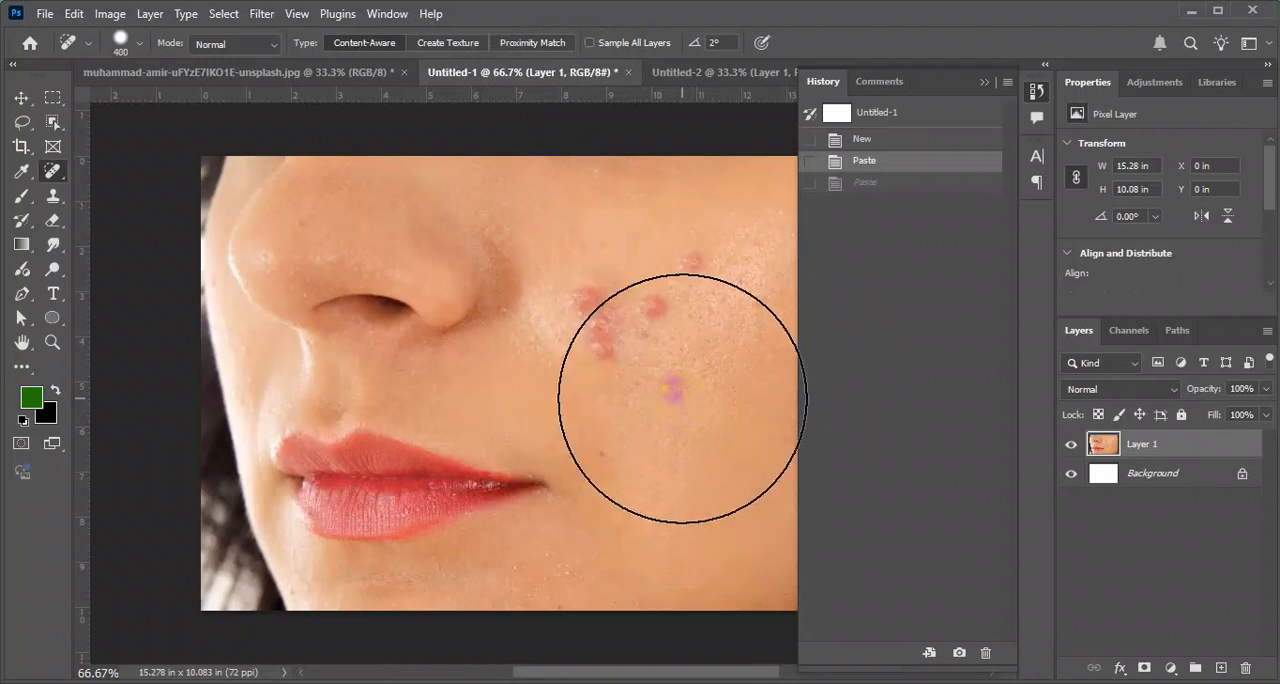
{"action": "key", "text": "bracketleft"}
{"action": "key", "text": "bracketleft"}
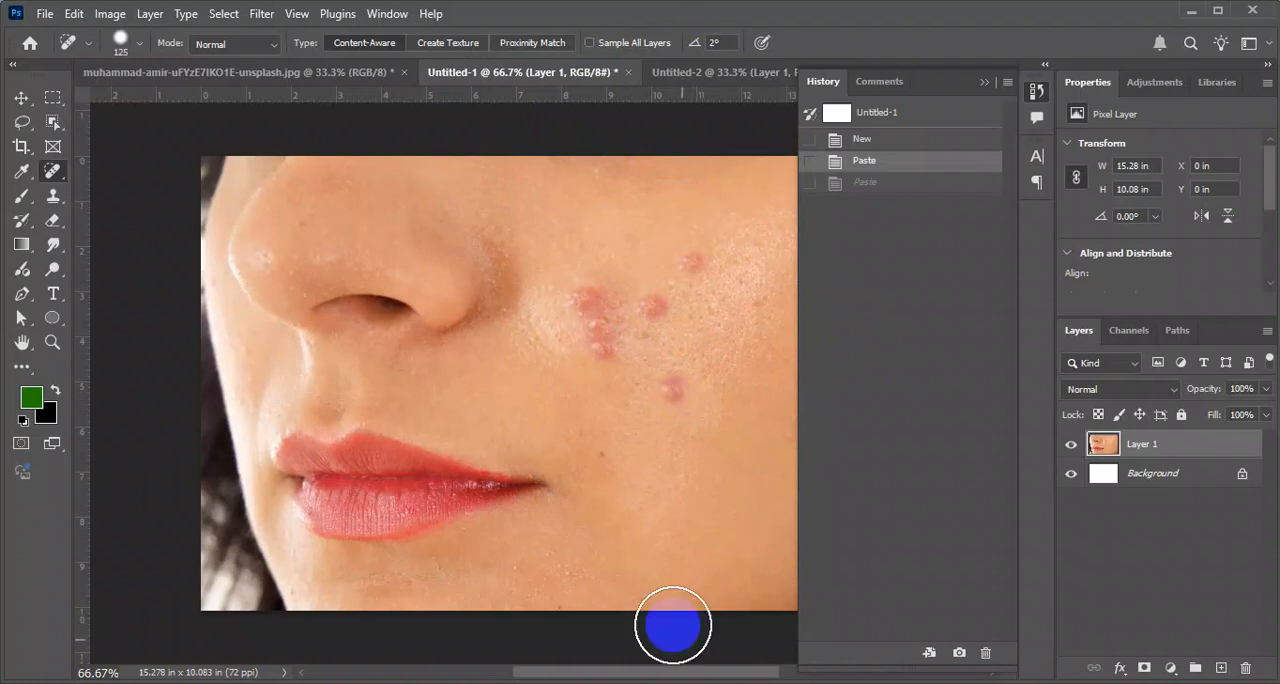
Step: View the Spot Healing Brush settings, then activate the Brush tool and raise its hardness to the maximum
{"action": "right_click", "coordinate": [666, 199]}
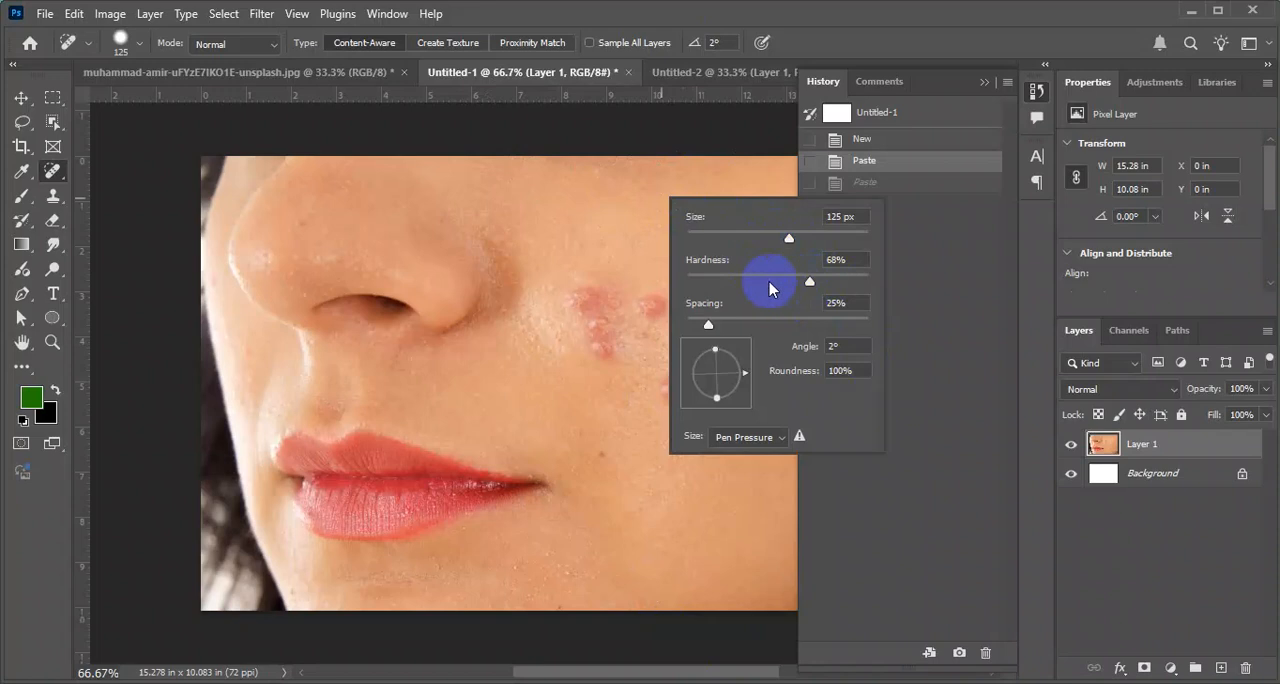
{"action": "left_click", "coordinate": [17, 196]}
{"action": "right_click", "coordinate": [515, 334]}
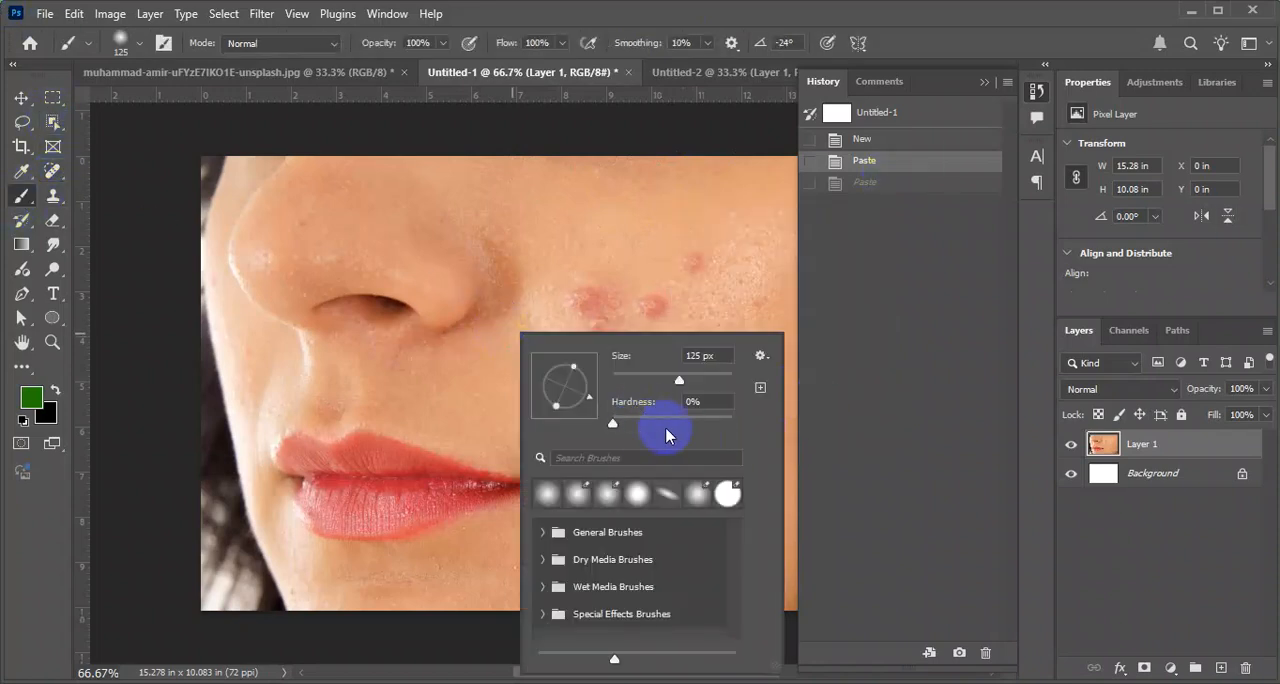
{"action": "left_click_drag", "start_coordinate": [614, 424], "coordinate": [735, 424]}
{"action": "left_click", "coordinate": [652, 9]}
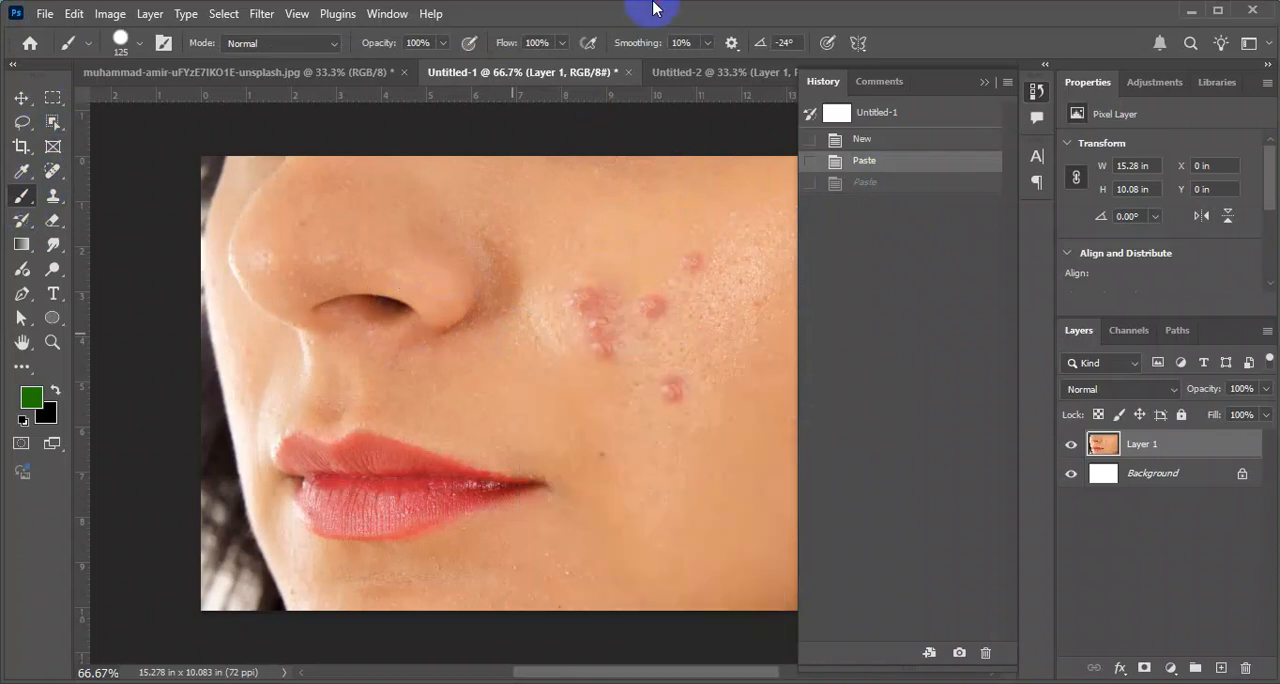
Step: Add a new layer, reset the colours to default and paint a black 250 px dot on the cheek beside the nose
{"action": "key", "text": "ctrl+shift+n"}
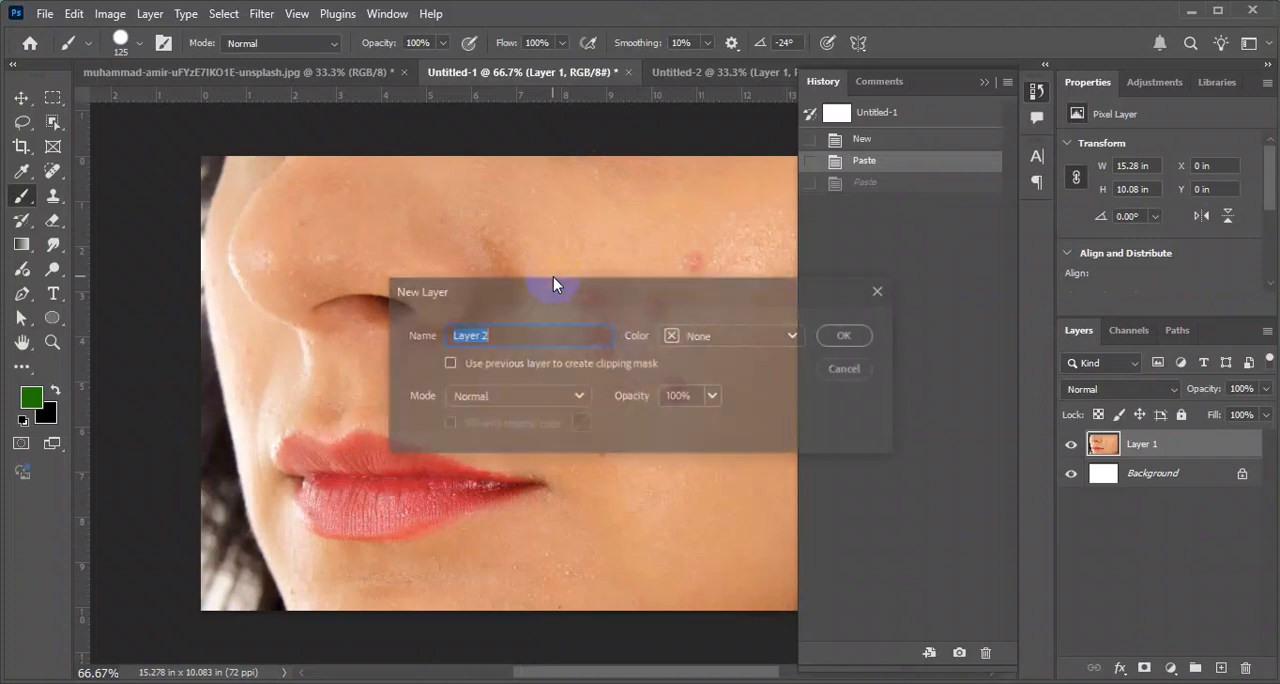
{"action": "key", "text": "Return"}
{"action": "key", "text": "d"}
{"action": "key", "text": "bracketright"}
{"action": "key", "text": "bracketright"}
{"action": "key", "text": "bracketright"}
{"action": "key", "text": "bracketright"}
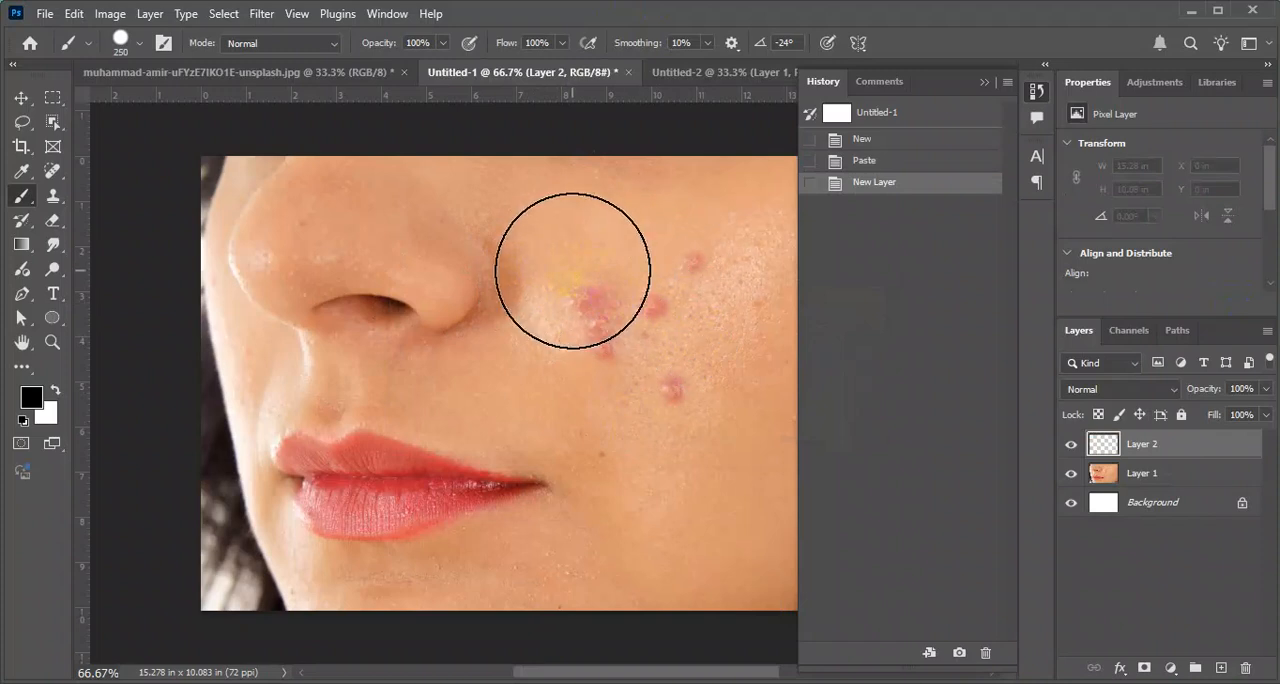
{"action": "left_click", "coordinate": [574, 271]}
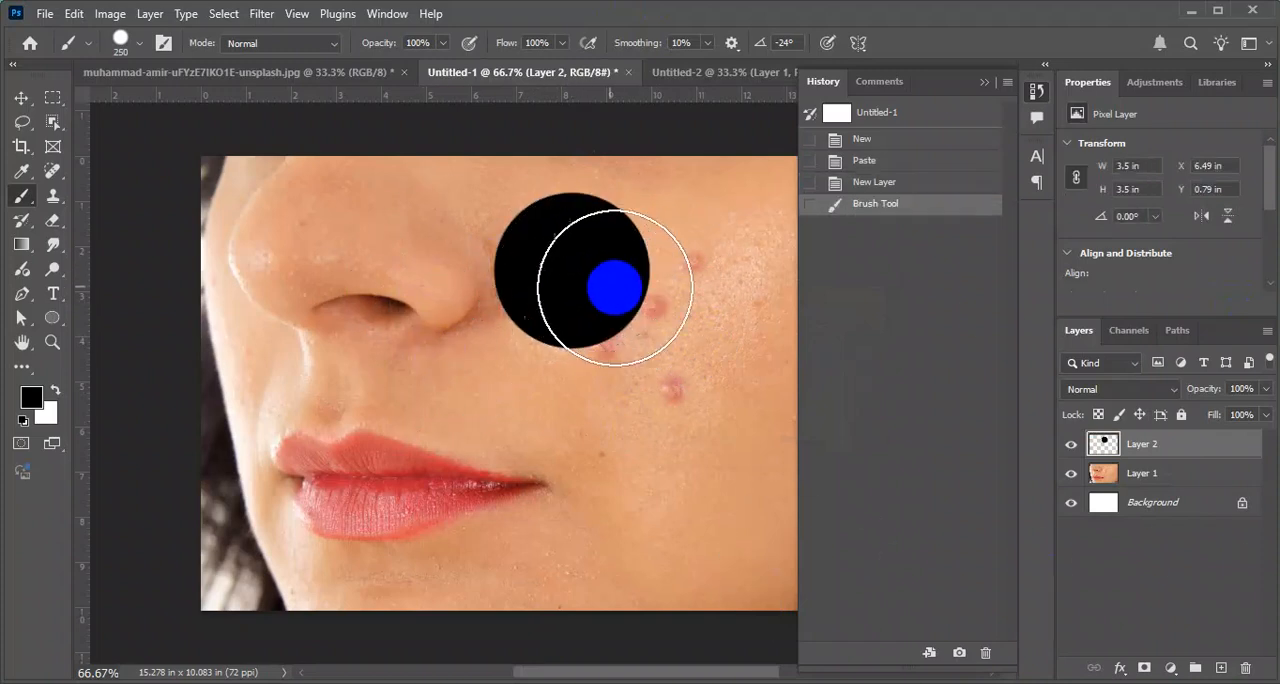
Step: Paint a soft black dot on the lower cheek with 0% brush hardness, then undo both painted dots
{"action": "right_click", "coordinate": [408, 266]}
{"action": "left_click_drag", "start_coordinate": [583, 354], "coordinate": [9, 357]}
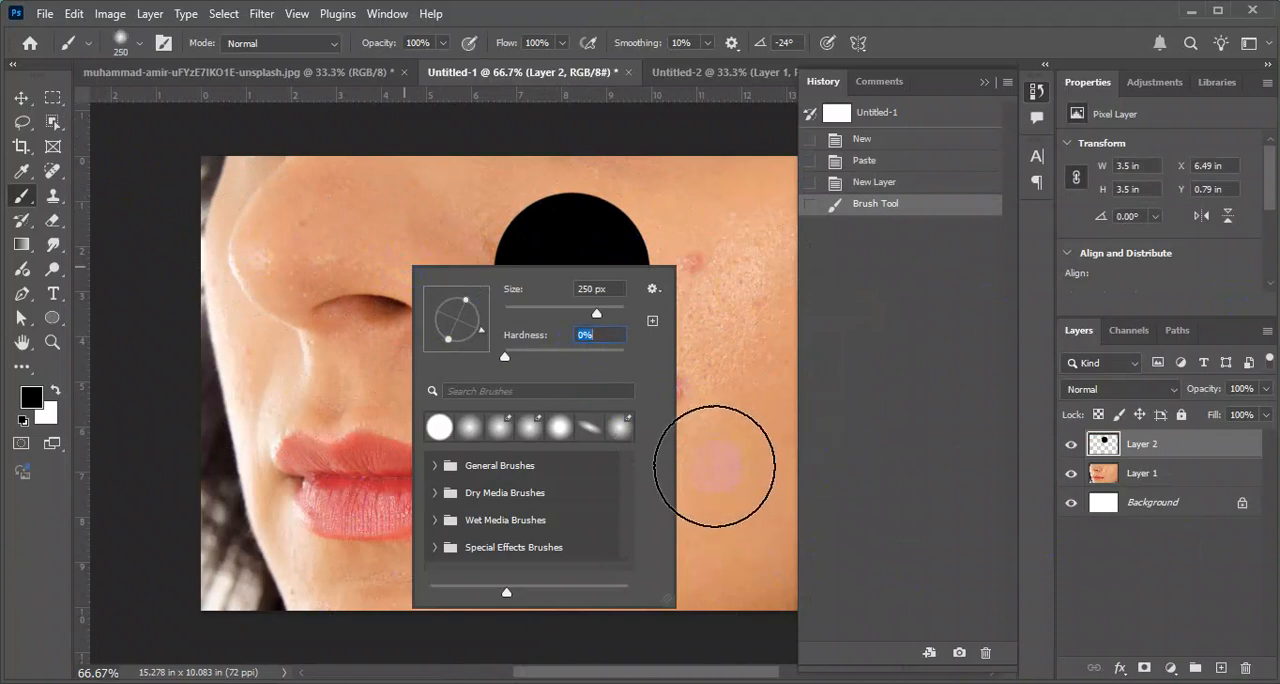
{"action": "left_click", "coordinate": [711, 460]}
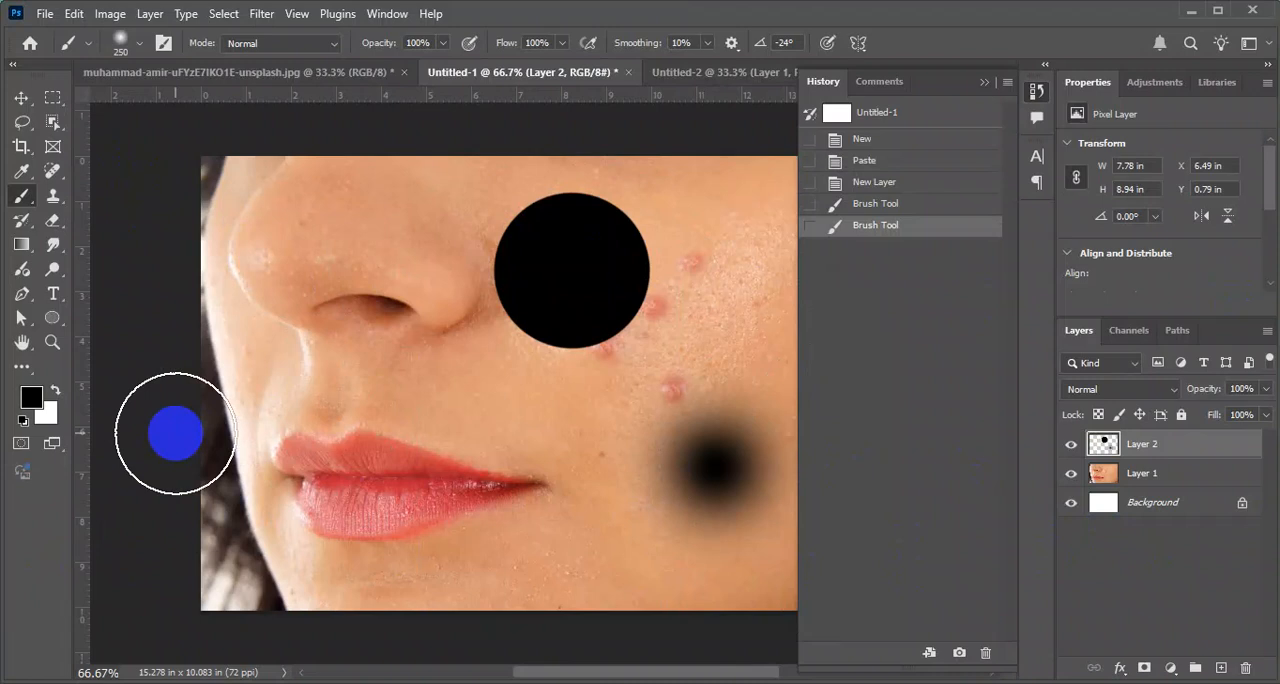
{"action": "key", "text": "ctrl+z"}
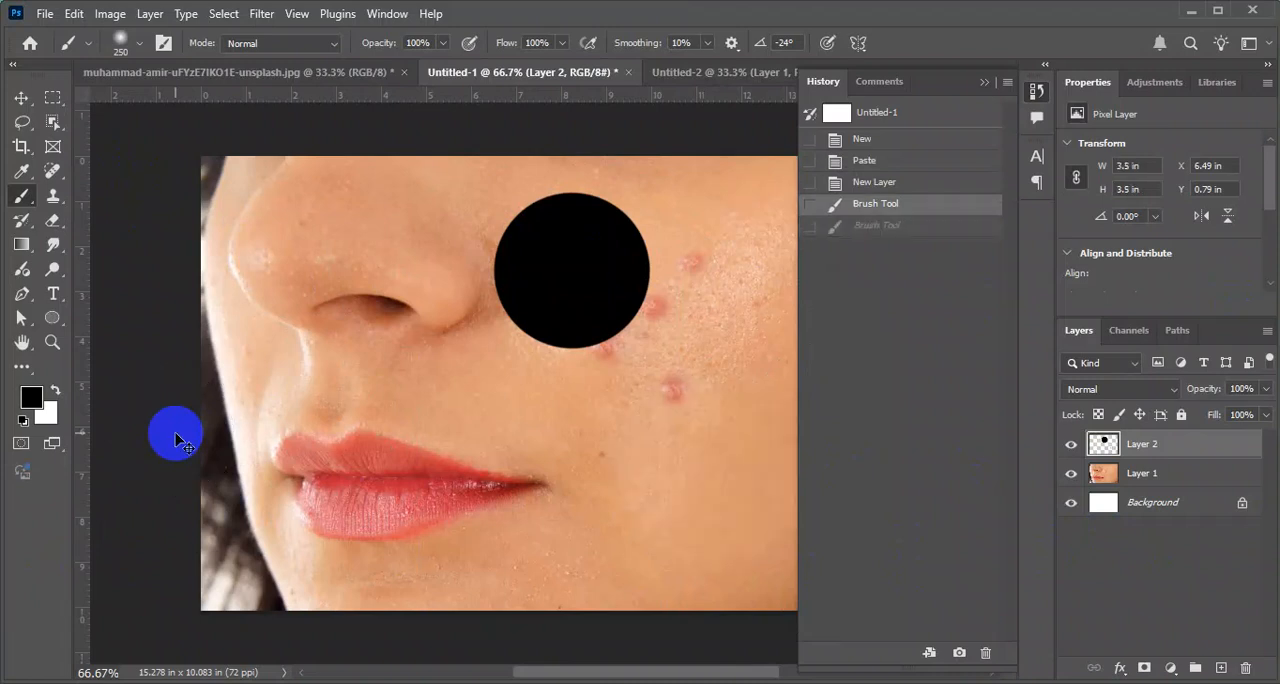
{"action": "key", "text": "ctrl+z"}
Step: Set the brush hardness to 50% and paint a black dot on the cheek beside the nose
{"action": "right_click", "coordinate": [339, 269]}
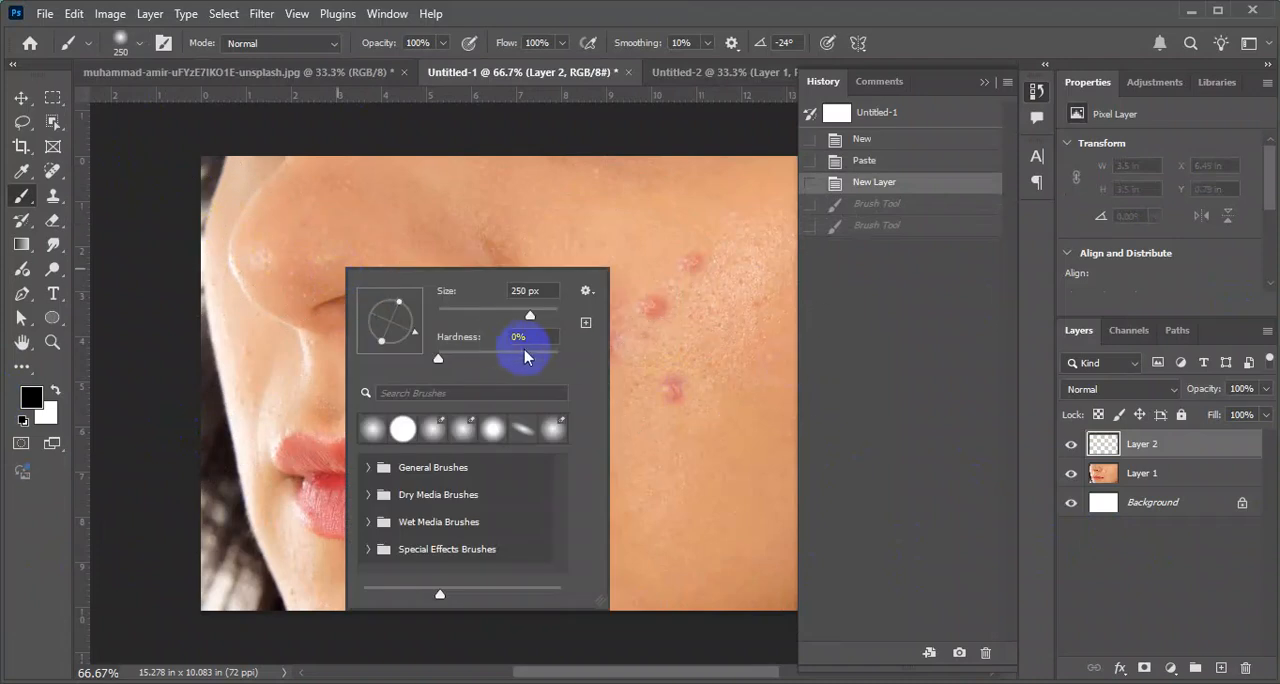
{"action": "type", "text": "6"}
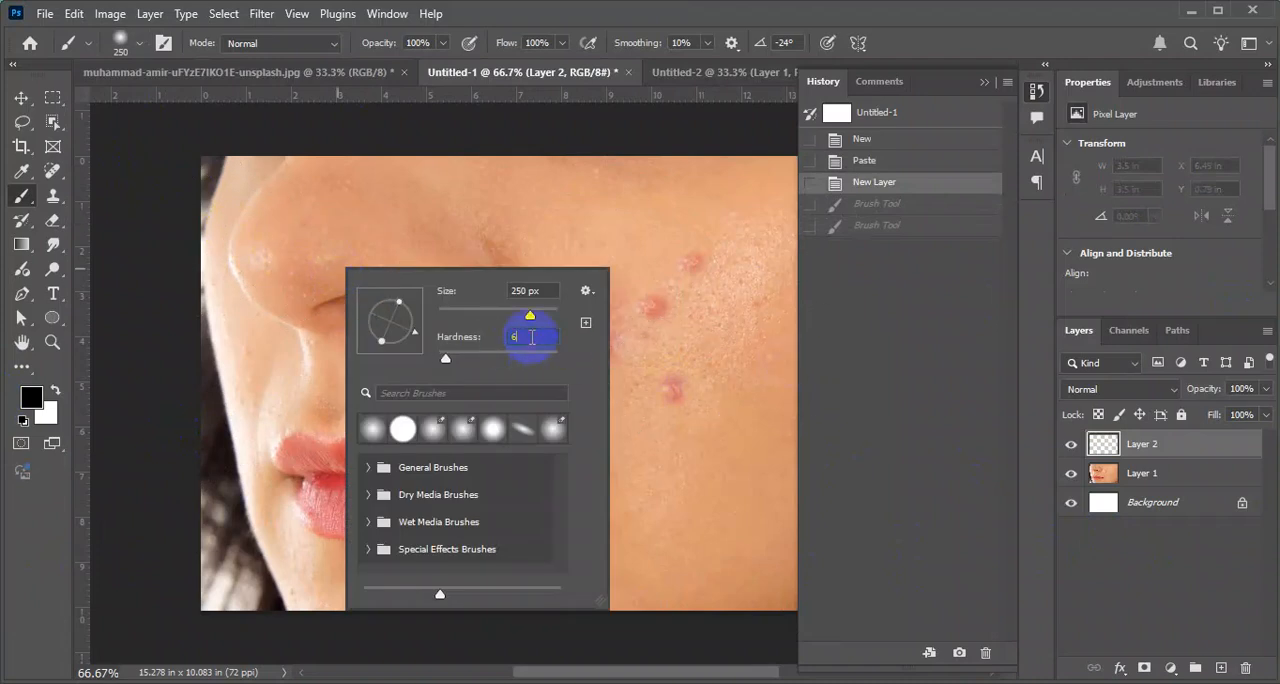
{"action": "key", "text": "Return"}
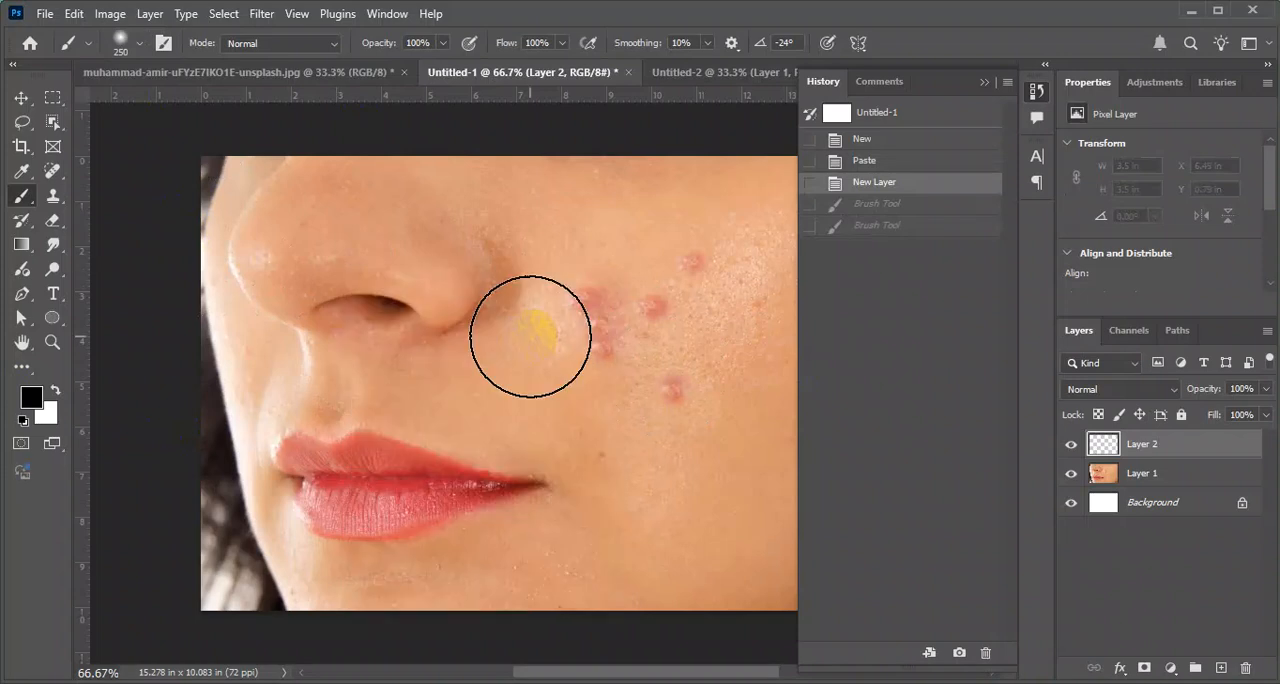
{"action": "right_click", "coordinate": [535, 336]}
{"action": "double_click", "coordinate": [747, 413]}
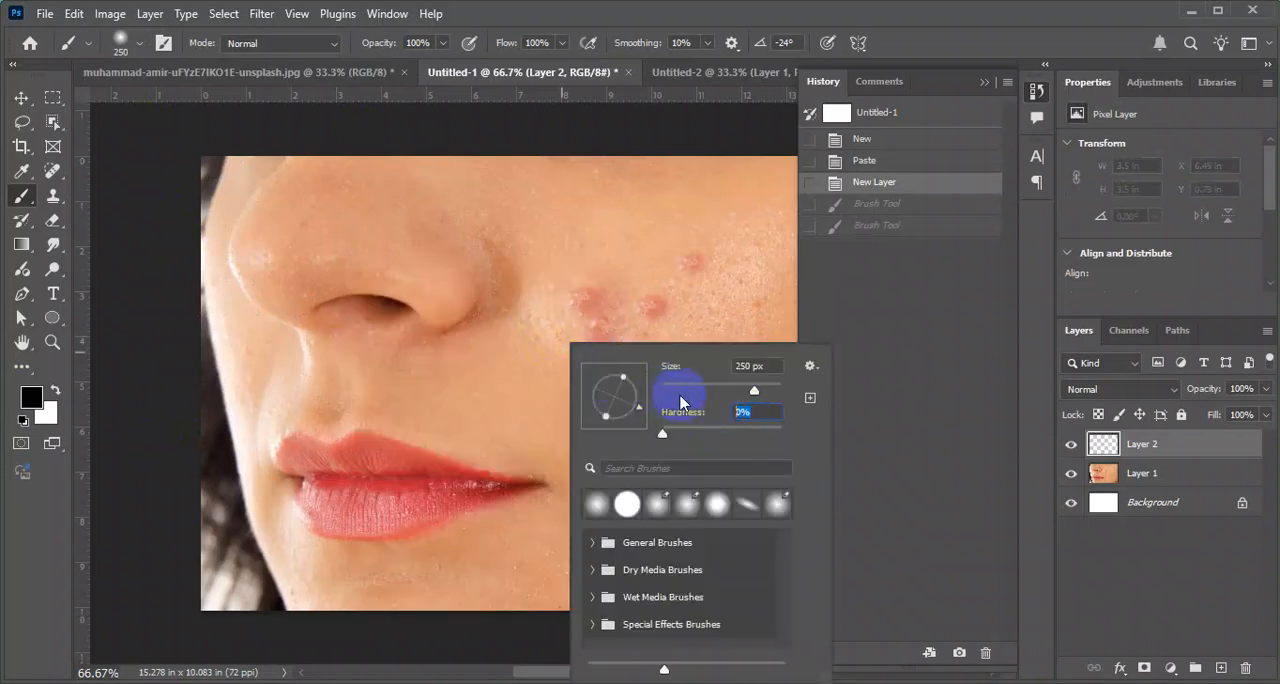
{"action": "type", "text": "50"}
{"action": "key", "text": "Return"}
{"action": "left_click", "coordinate": [497, 250]}
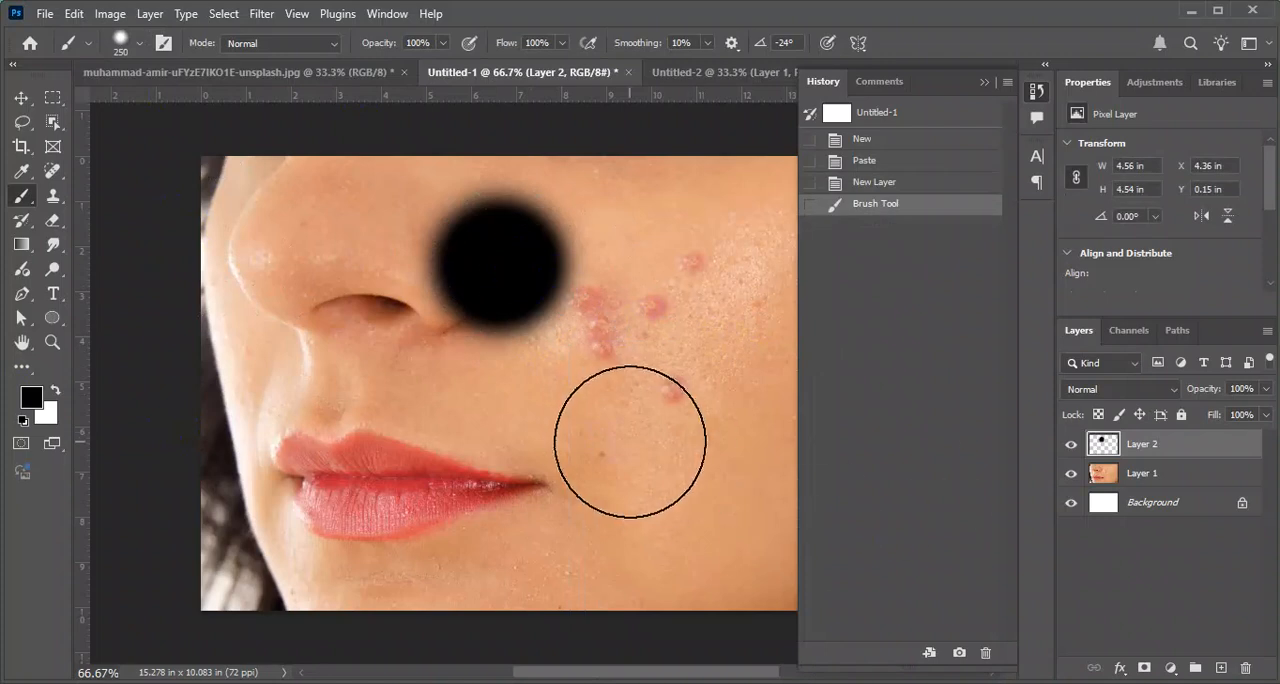
Step: Raise the brush hardness to 100% and paint a sharp-edged black dot over the corner of the mouth
{"action": "right_click", "coordinate": [583, 468]}
{"action": "left_click_drag", "start_coordinate": [771, 434], "coordinate": [857, 443]}
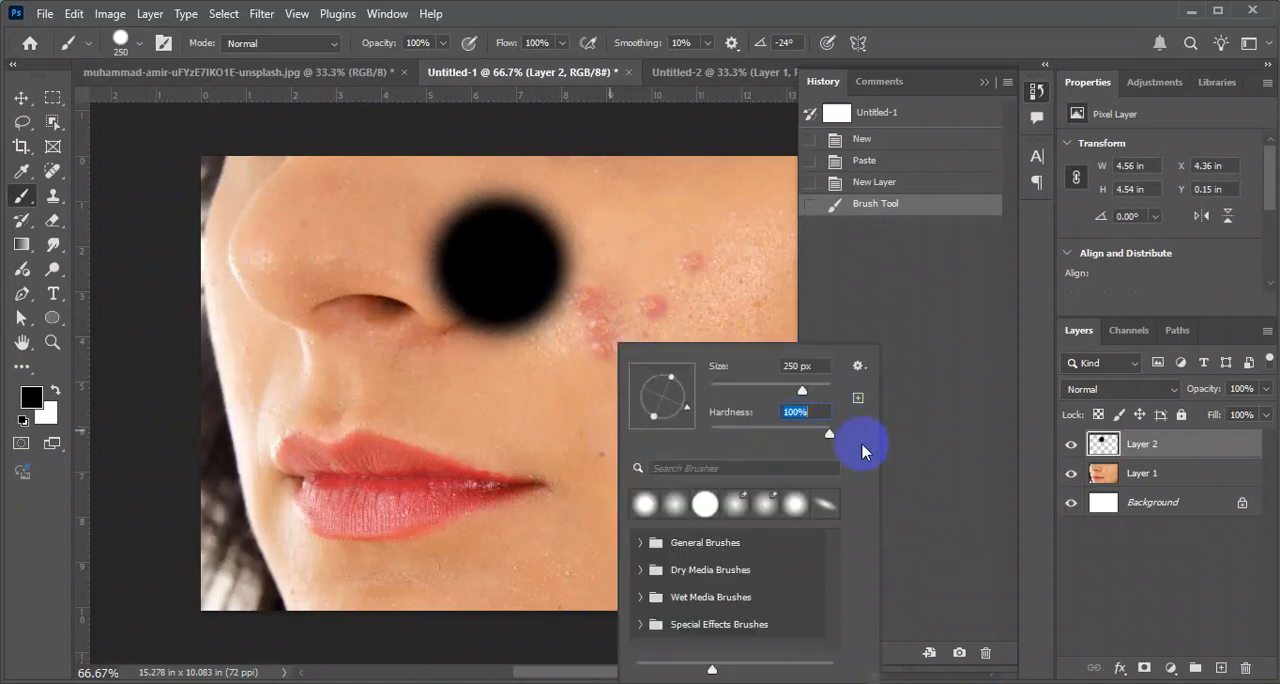
{"action": "key", "text": "Return"}
{"action": "left_click", "coordinate": [531, 442]}
Step: Lower the brush hardness to 0% and paint a soft dot at the face's edge, then replace it with one below the nostril
{"action": "right_click", "coordinate": [635, 403]}
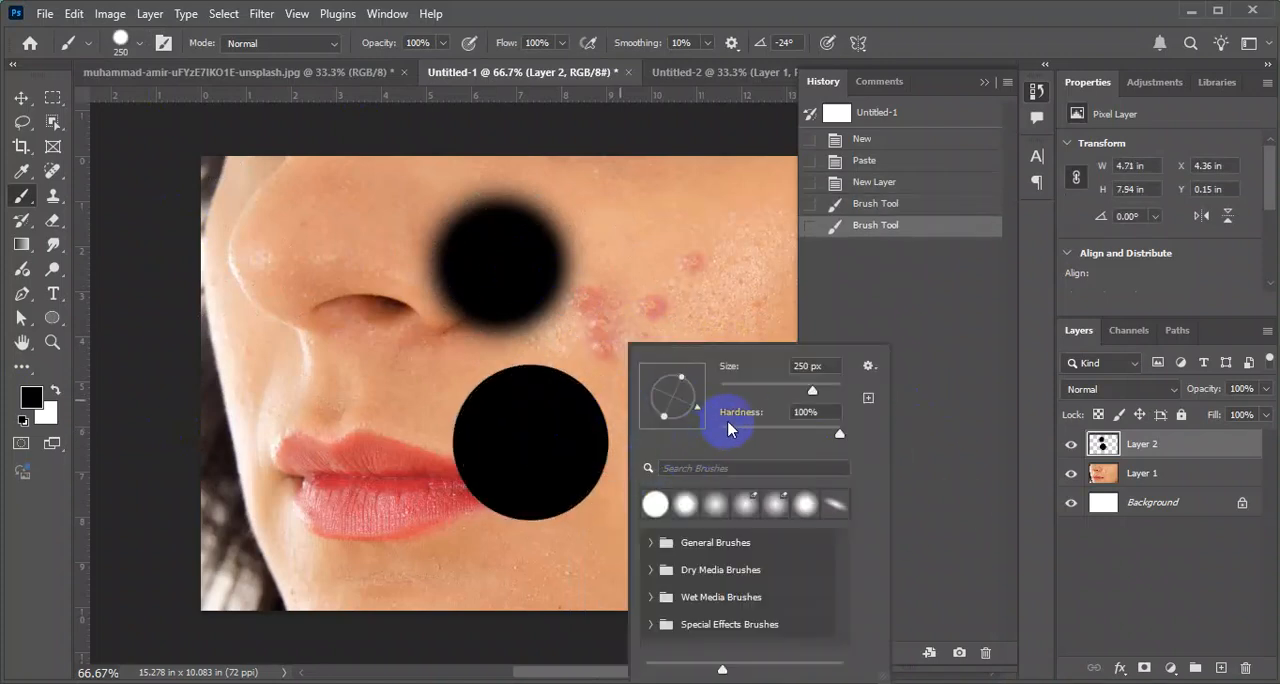
{"action": "left_click_drag", "start_coordinate": [797, 435], "coordinate": [58, 532]}
{"action": "left_click", "coordinate": [237, 388]}
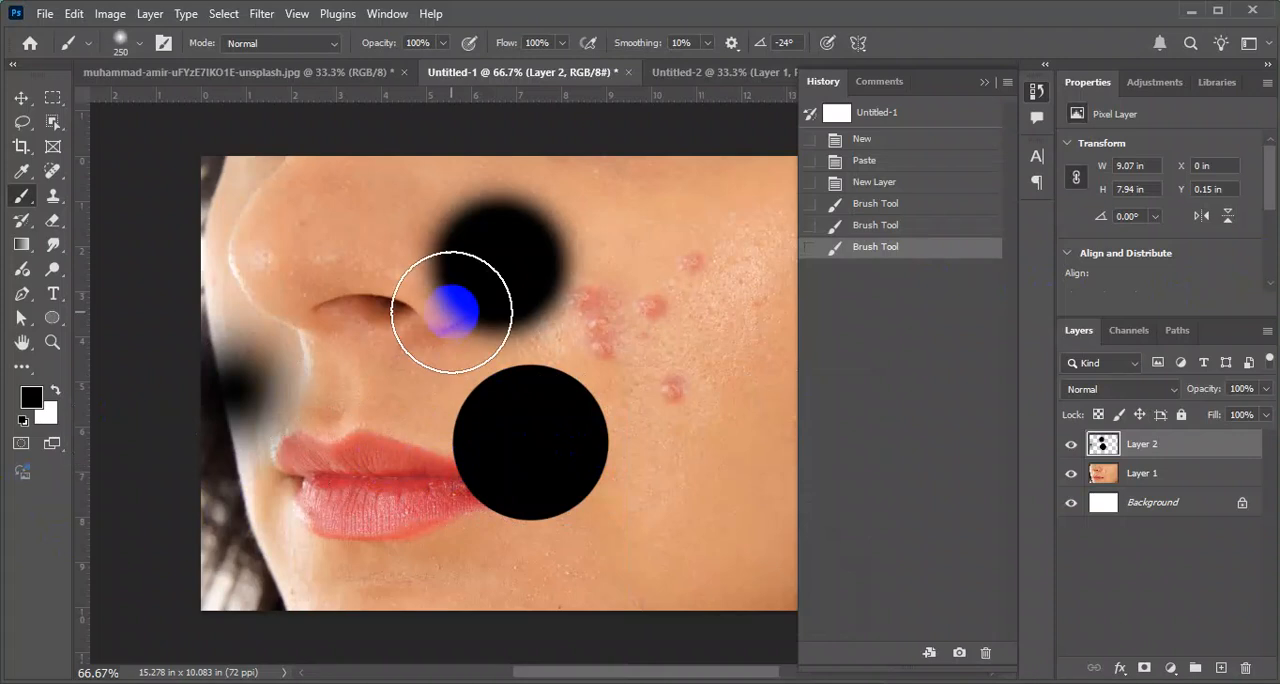
{"action": "key", "text": "ctrl+z"}
{"action": "key", "text": "ctrl+z"}
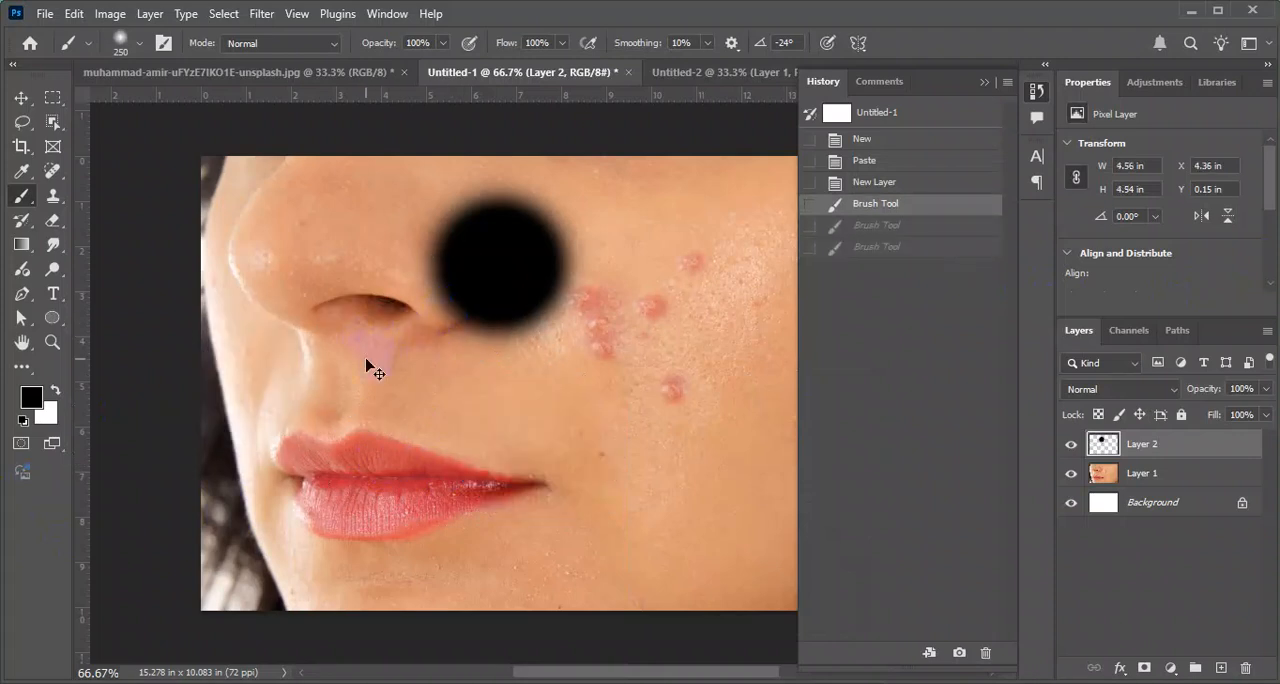
{"action": "key", "text": "ctrl+shift+z"}
{"action": "left_click", "coordinate": [341, 353]}
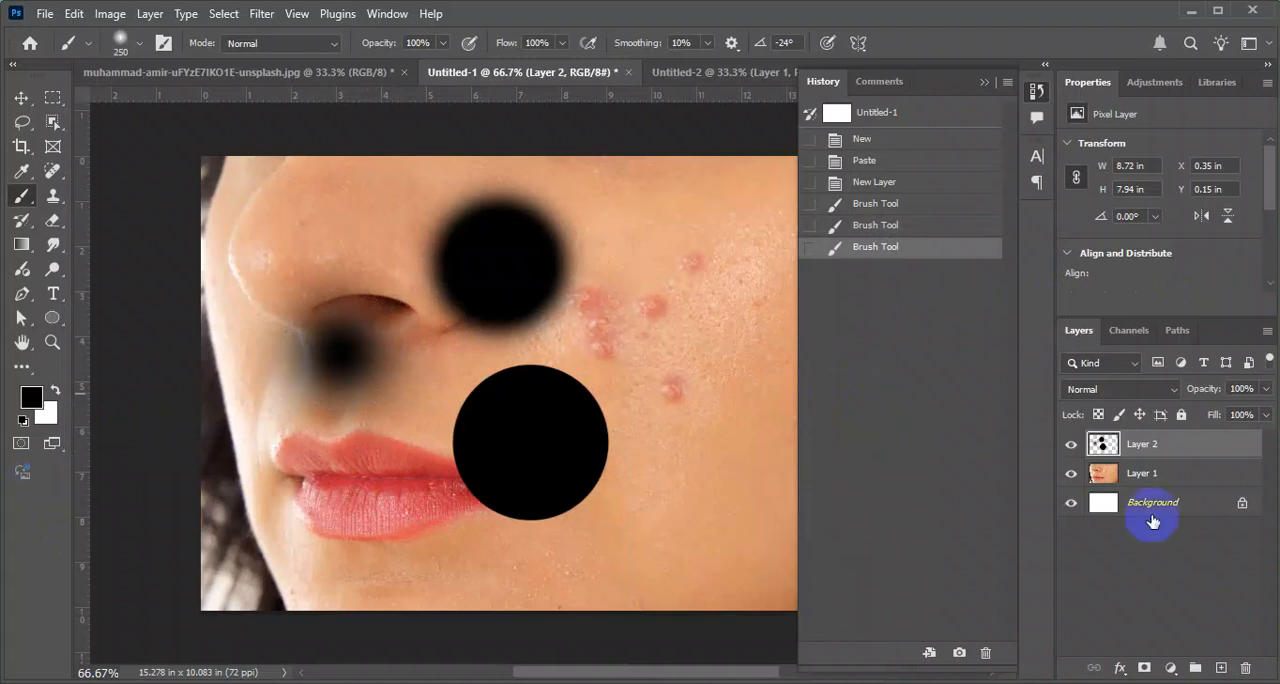
Step: Undo all the brush dots and the added layer so only the pasted face image remains
{"action": "key", "text": "ctrl+z"}
{"action": "key", "text": "ctrl+z"}
{"action": "key", "text": "ctrl+z"}
{"action": "key", "text": "ctrl+z"}
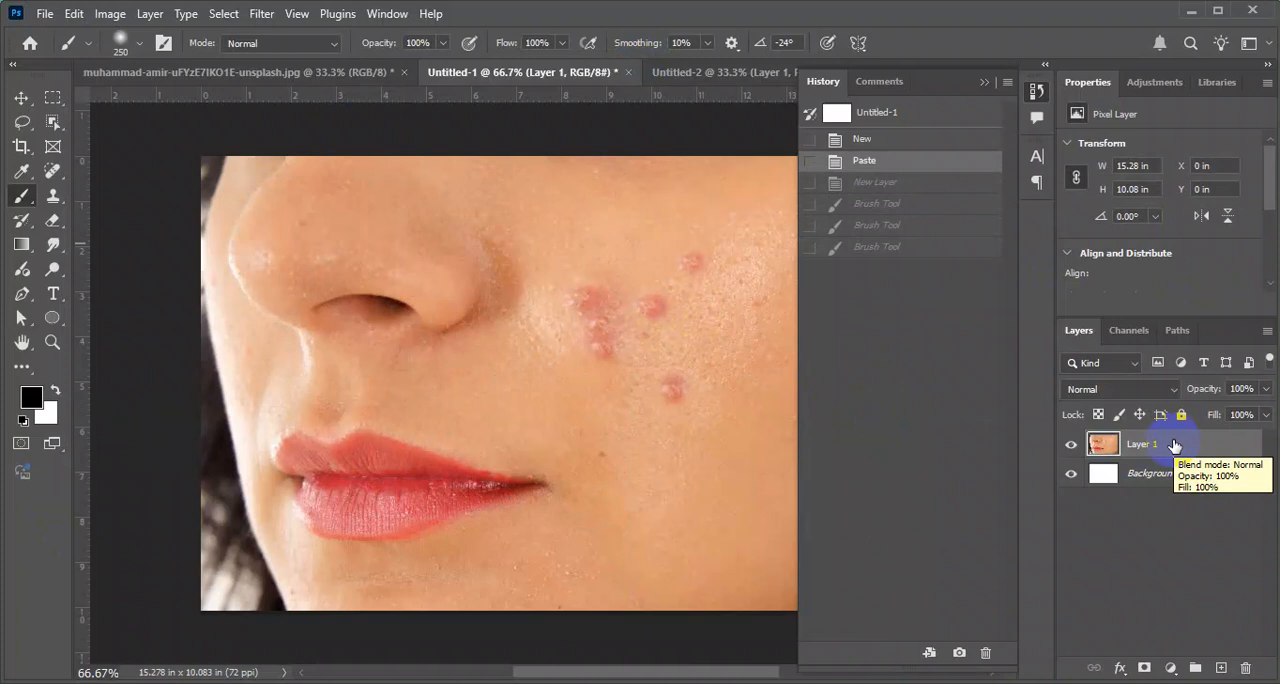
Step: Set the brush hardness to 100% and paint a black dot over the mouth directly on Layer 1
{"action": "key", "text": "ctrl+plus"}
{"action": "right_click", "coordinate": [640, 413]}
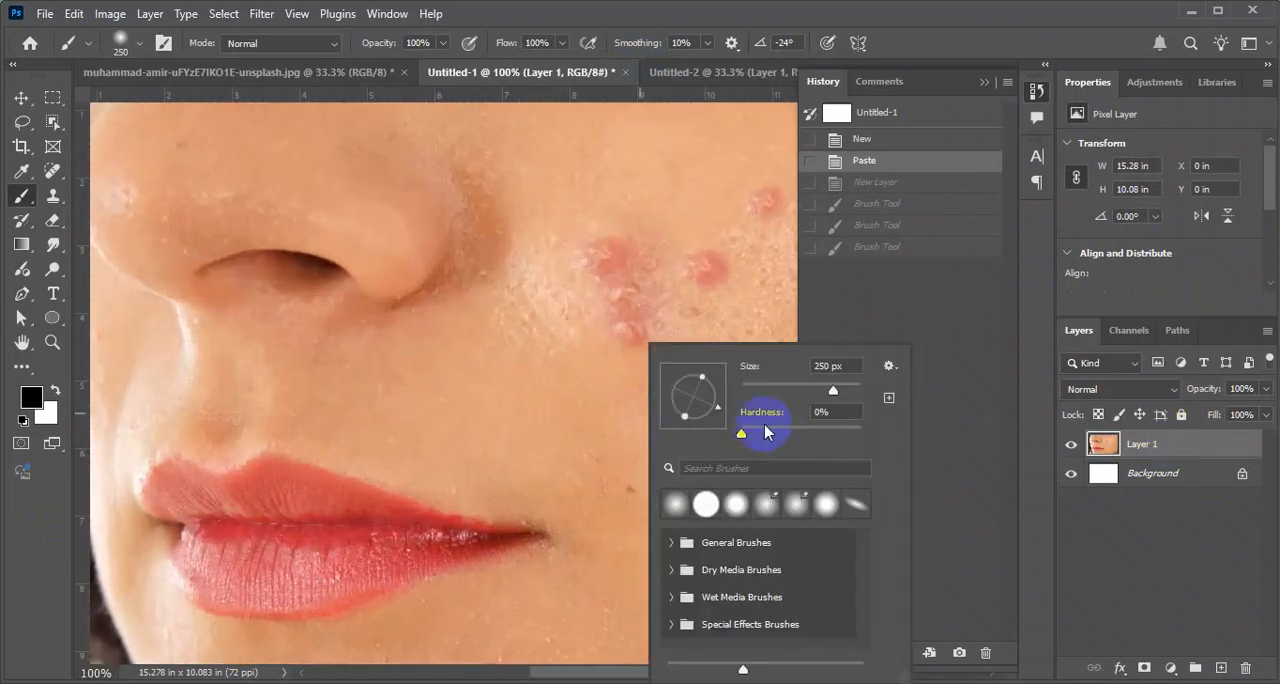
{"action": "key", "text": "Return"}
{"action": "key", "text": "ctrl+minus"}
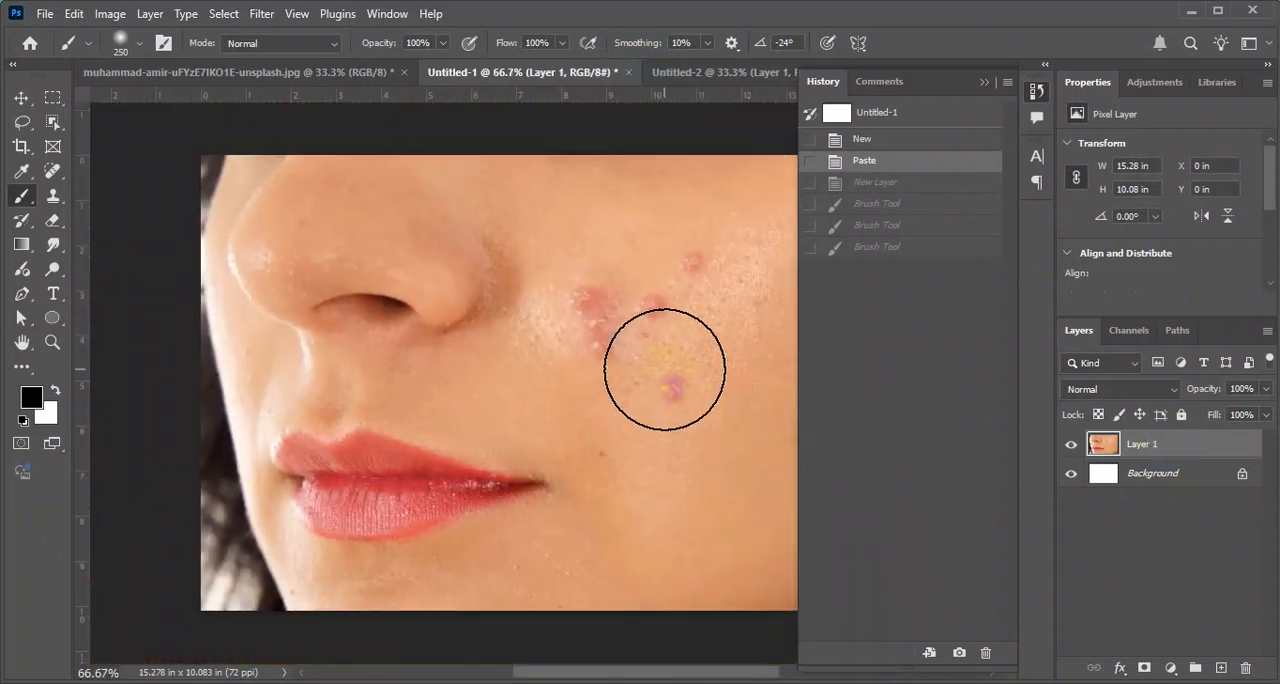
{"action": "right_click", "coordinate": [612, 356]}
{"action": "type", "text": "100"}
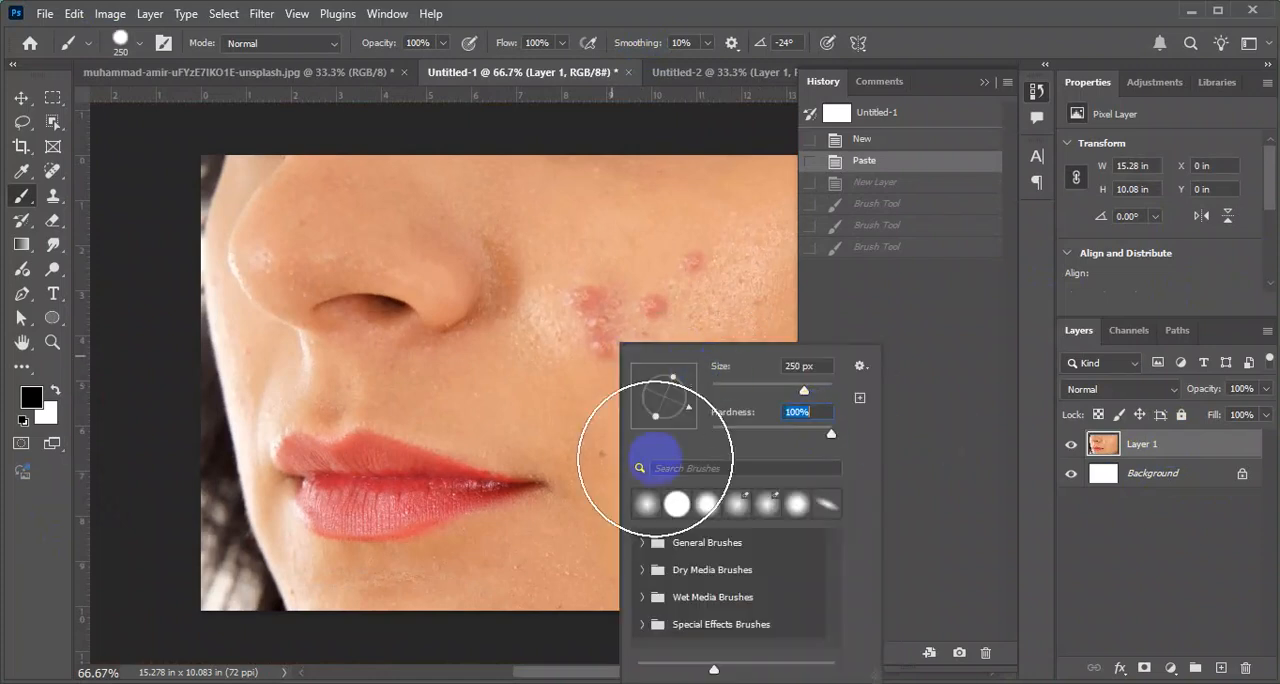
{"action": "left_click", "coordinate": [457, 477]}
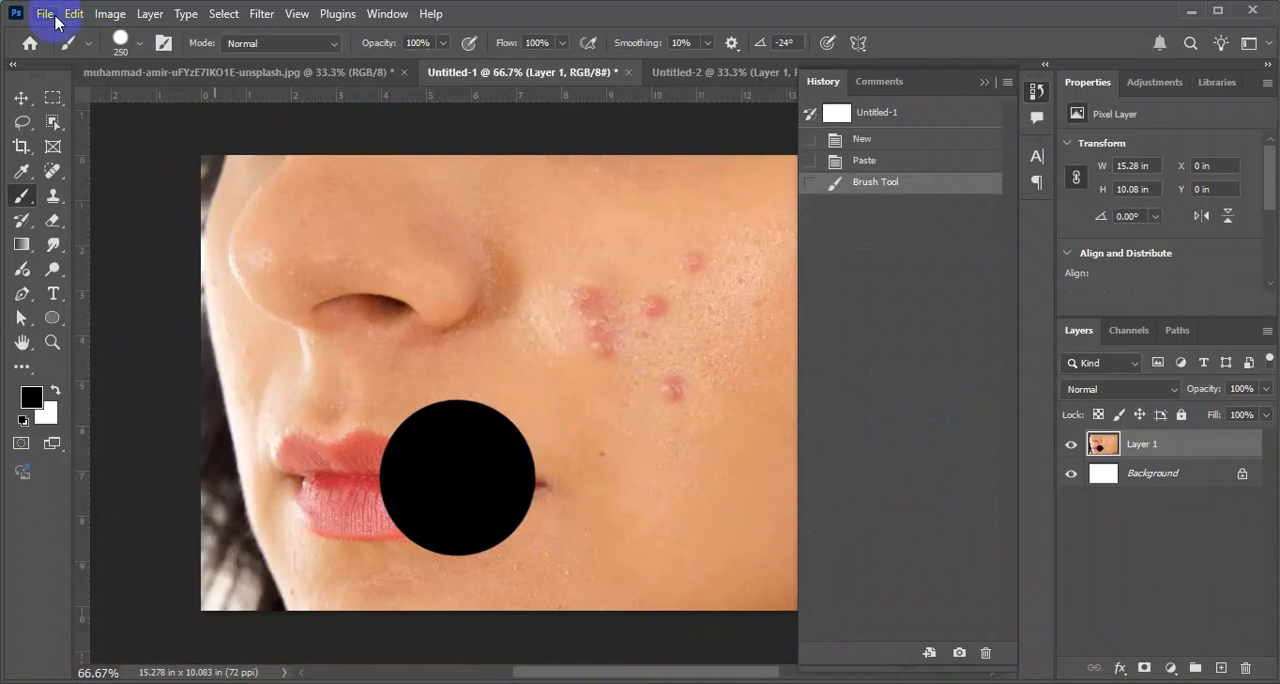
Step: Try moving Layer 1 together with the black dot, then undo the move and the dot
{"action": "left_click", "coordinate": [20, 97]}
{"action": "left_click_drag", "start_coordinate": [574, 469], "coordinate": [538, 445]}
{"action": "key", "text": "ctrl+z"}
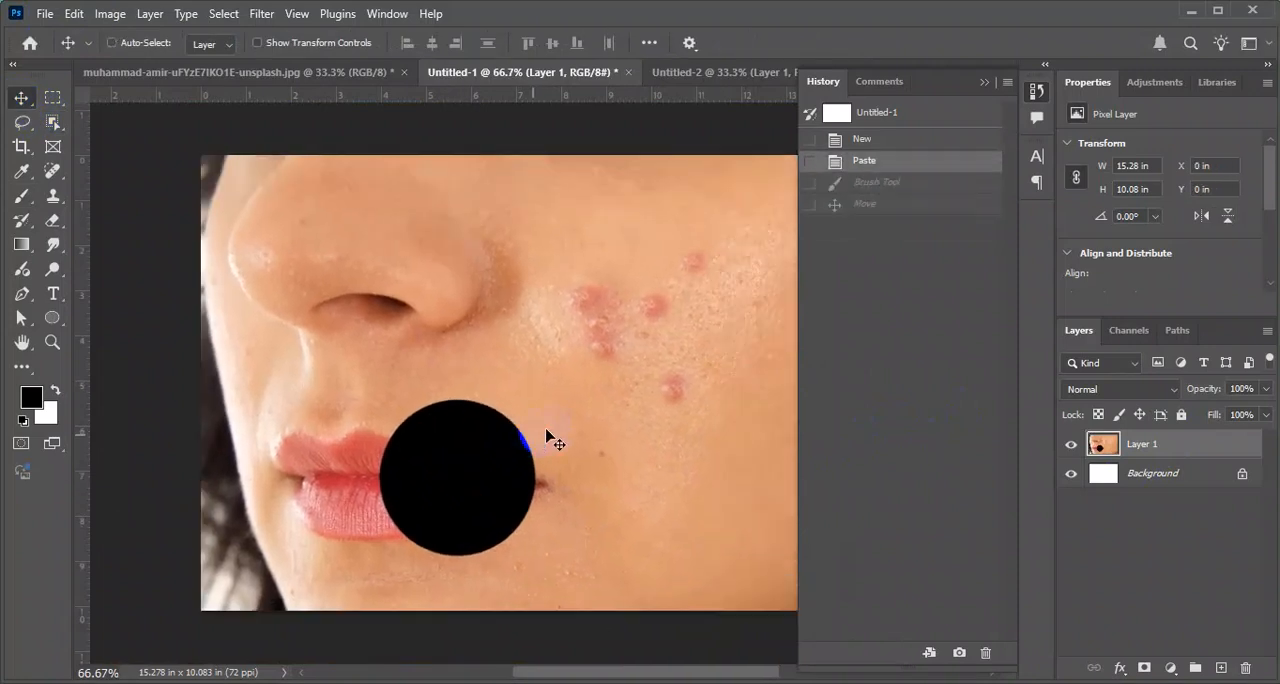
{"action": "key", "text": "ctrl+z"}
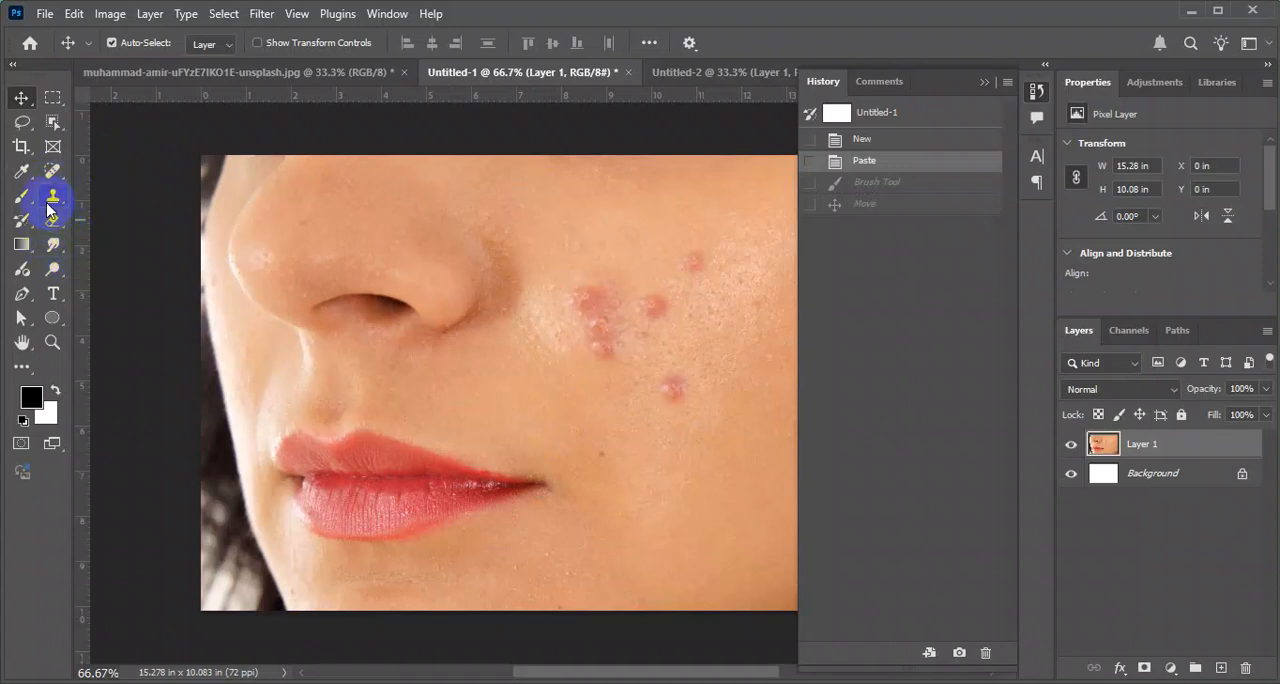
Step: Activate the Spot Healing Brush and set its size to 150 px and its hardness to 27%
{"action": "left_click", "coordinate": [48, 205]}
{"action": "key", "text": "space"}
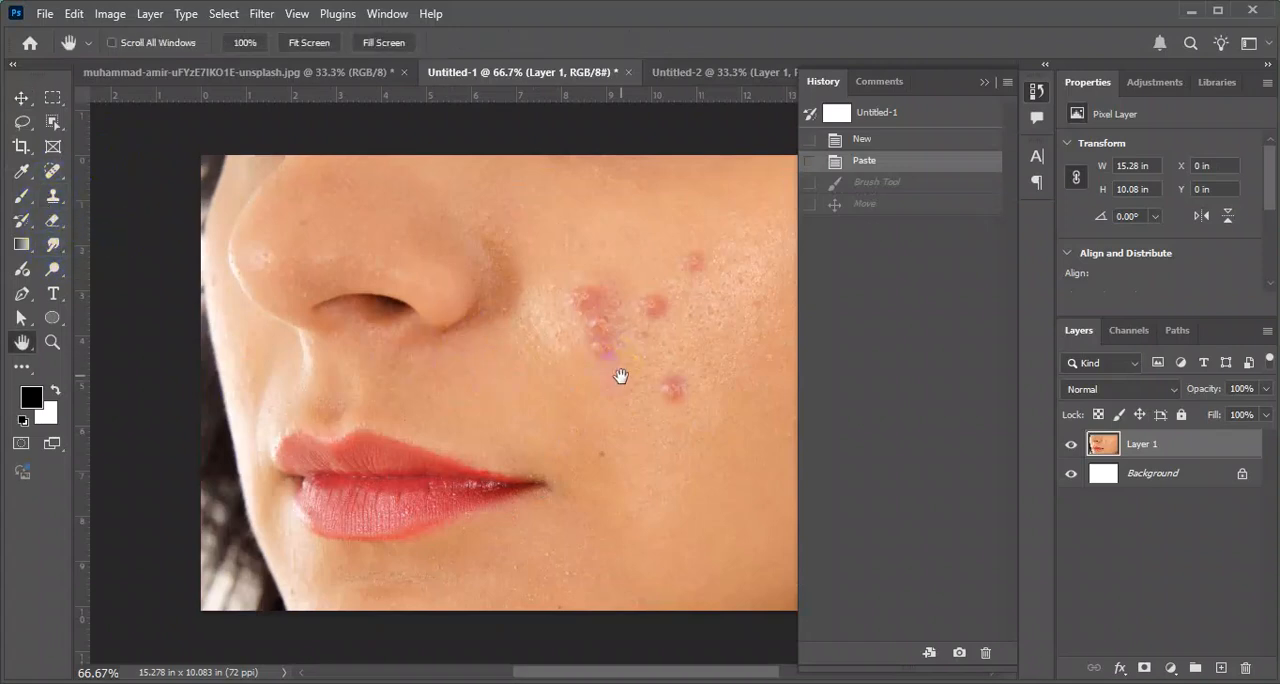
{"action": "key", "text": "j"}
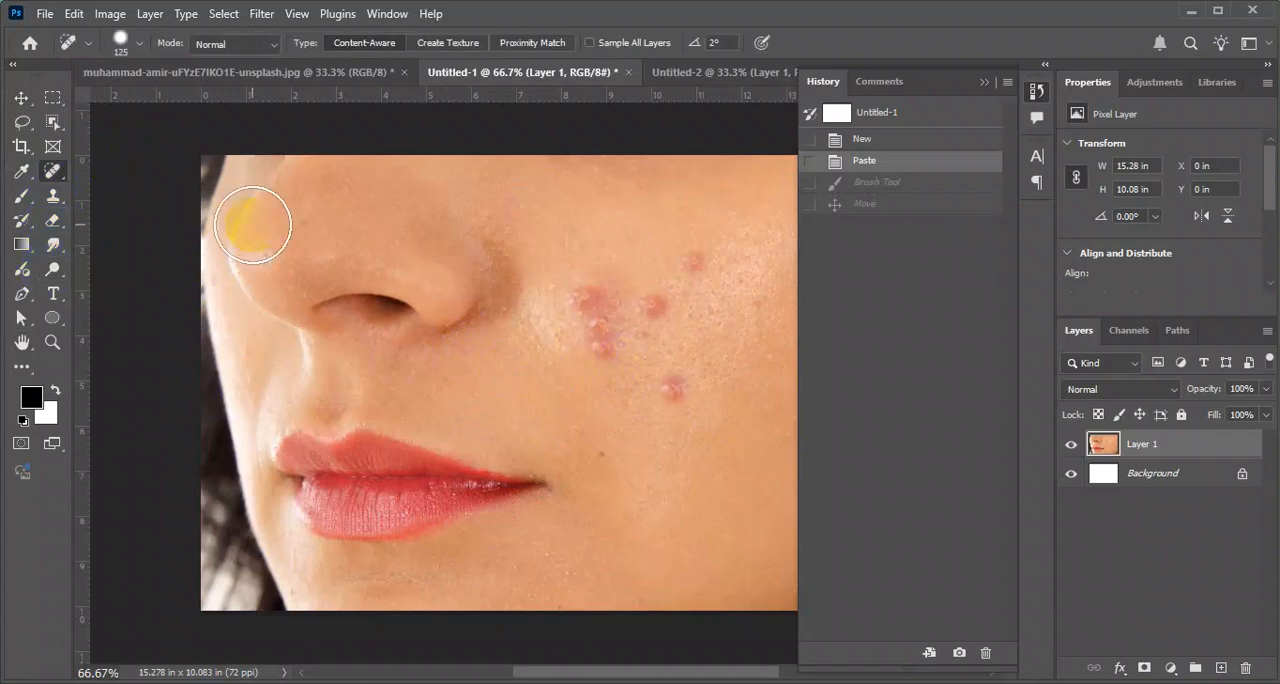
{"action": "key", "text": "bracketright"}
{"action": "right_click", "coordinate": [319, 124]}
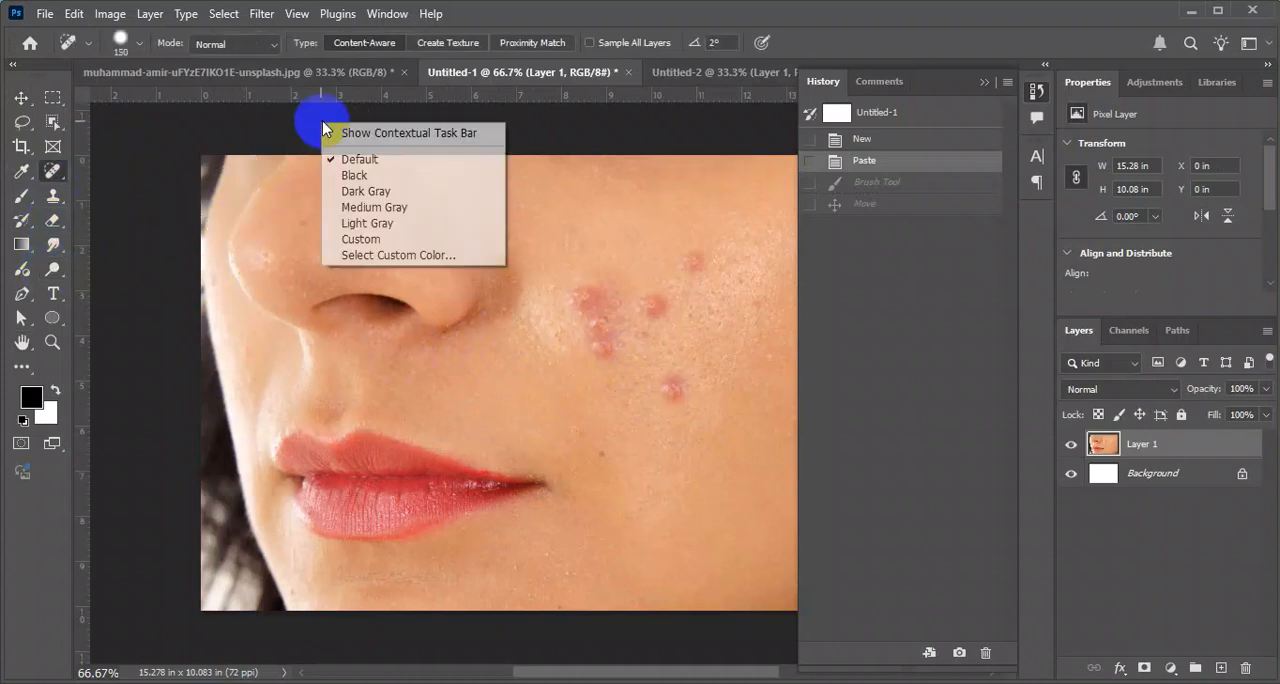
{"action": "right_click", "coordinate": [583, 244]}
{"action": "left_click", "coordinate": [775, 305]}
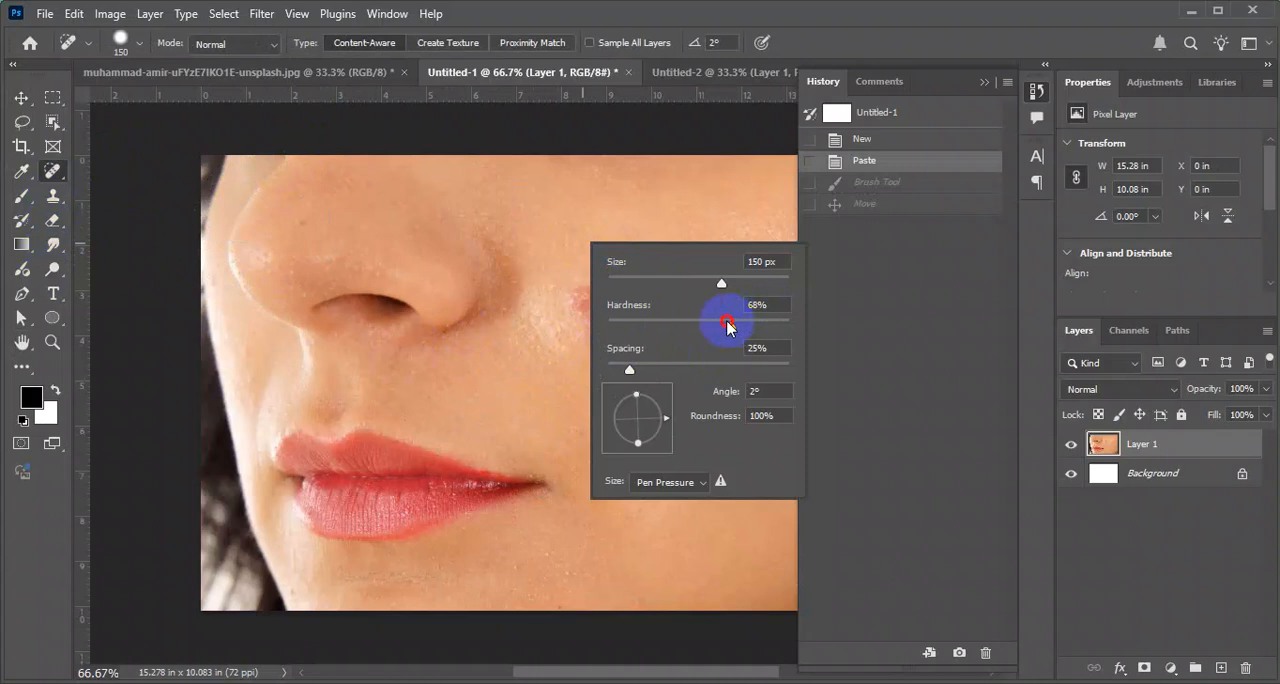
{"action": "left_click_drag", "start_coordinate": [727, 326], "coordinate": [612, 344]}
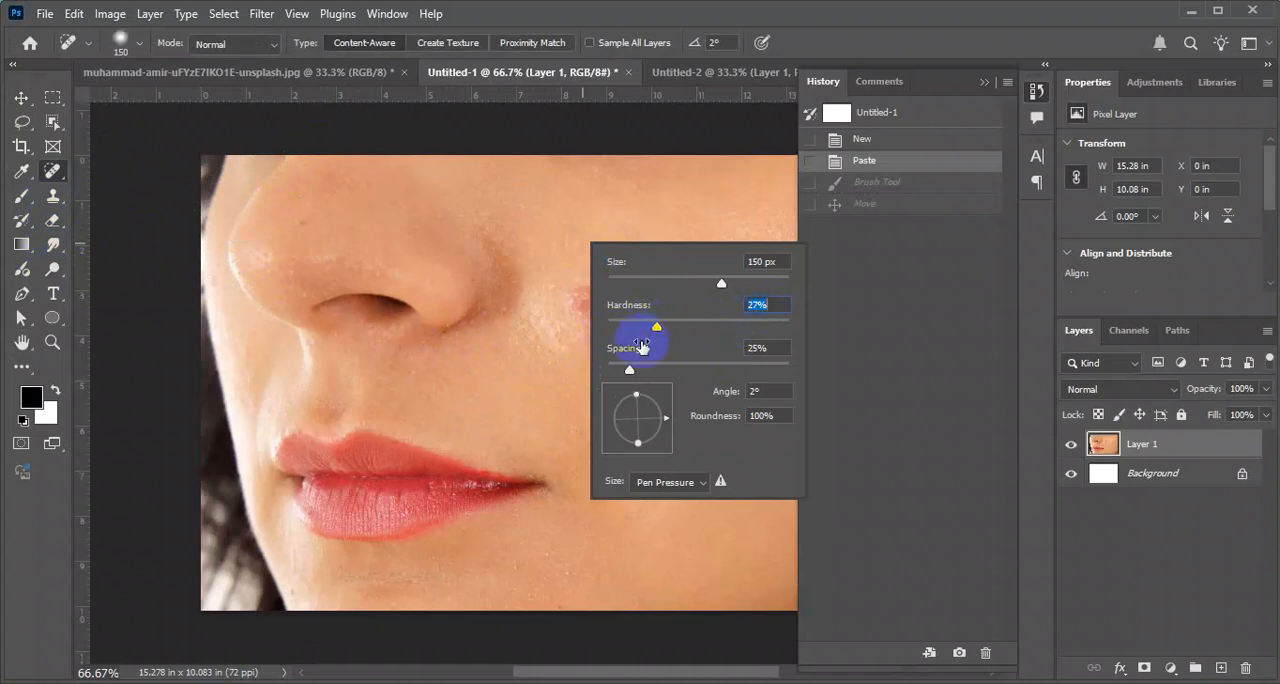
{"action": "left_click", "coordinate": [687, 9]}
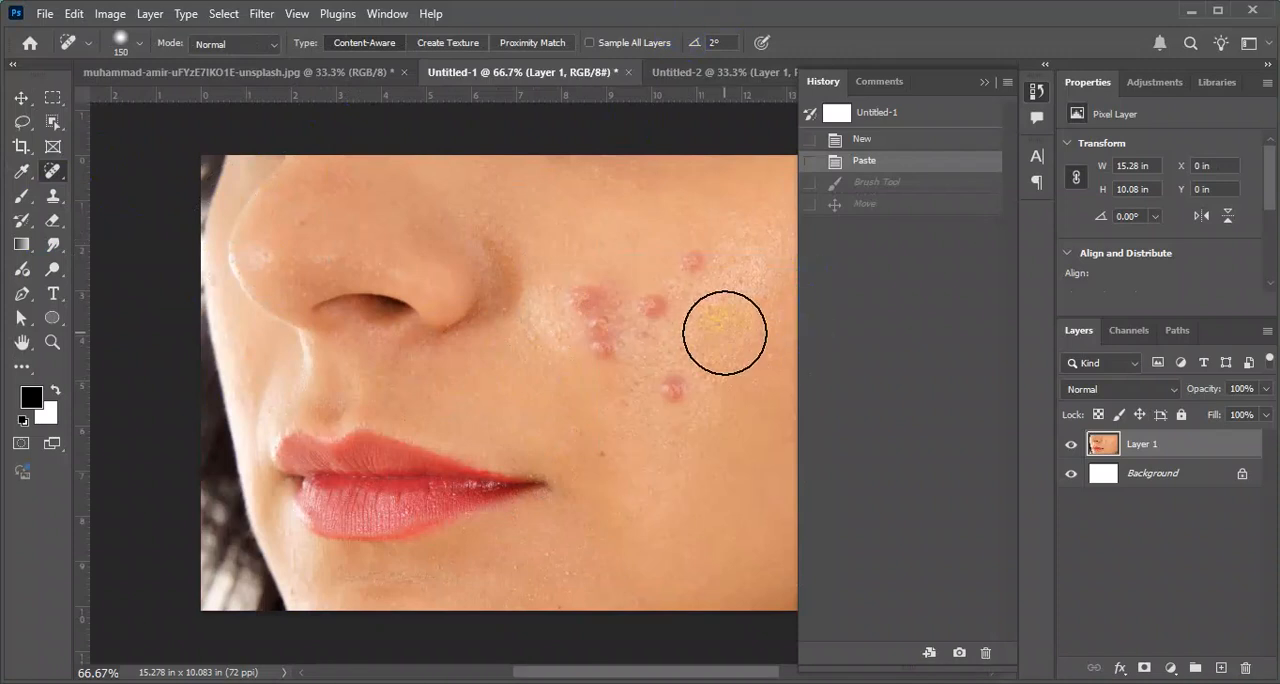
Step: Reduce the Spot Healing Brush to 100 px and remove the lowest pimple on the cheek
{"action": "key", "text": "ctrl+plus"}
{"action": "left_click_drag", "start_coordinate": [682, 404], "coordinate": [568, 406]}
{"action": "key", "text": "bracketleft"}
{"action": "key", "text": "bracketleft"}
{"action": "key", "text": "bracketleft"}
{"action": "key", "text": "bracketleft"}
{"action": "key", "text": "bracketleft"}
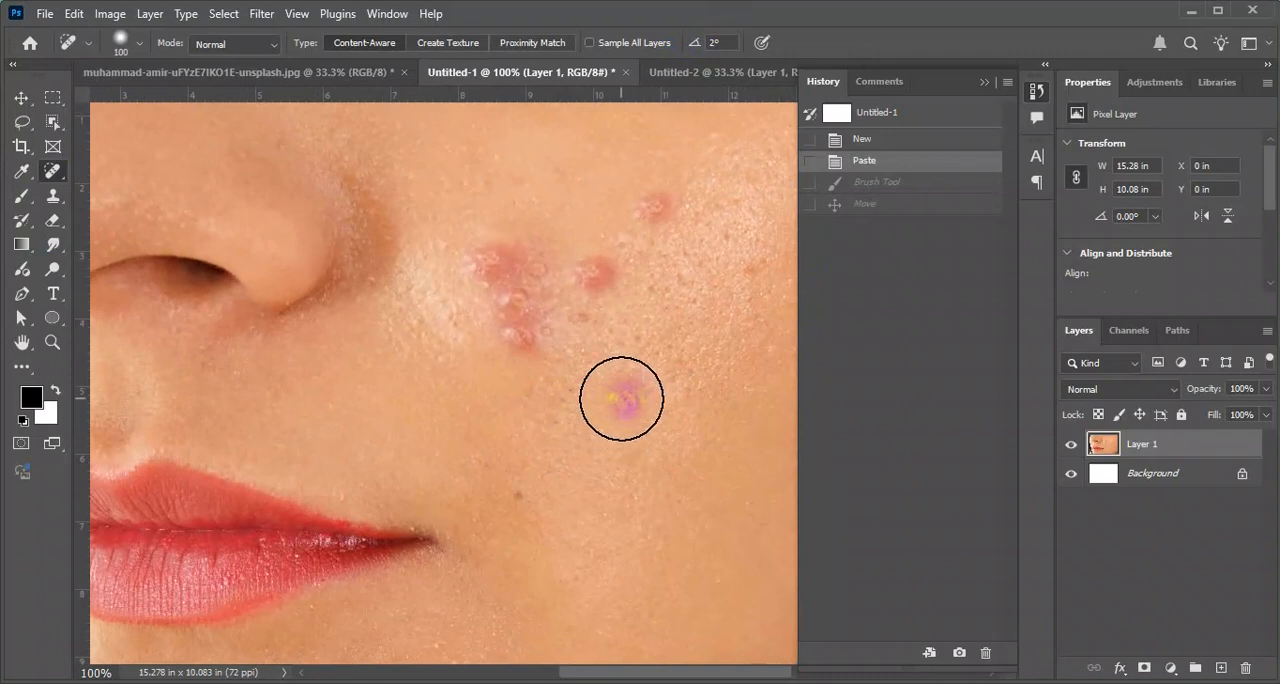
{"action": "left_click", "coordinate": [621, 398]}
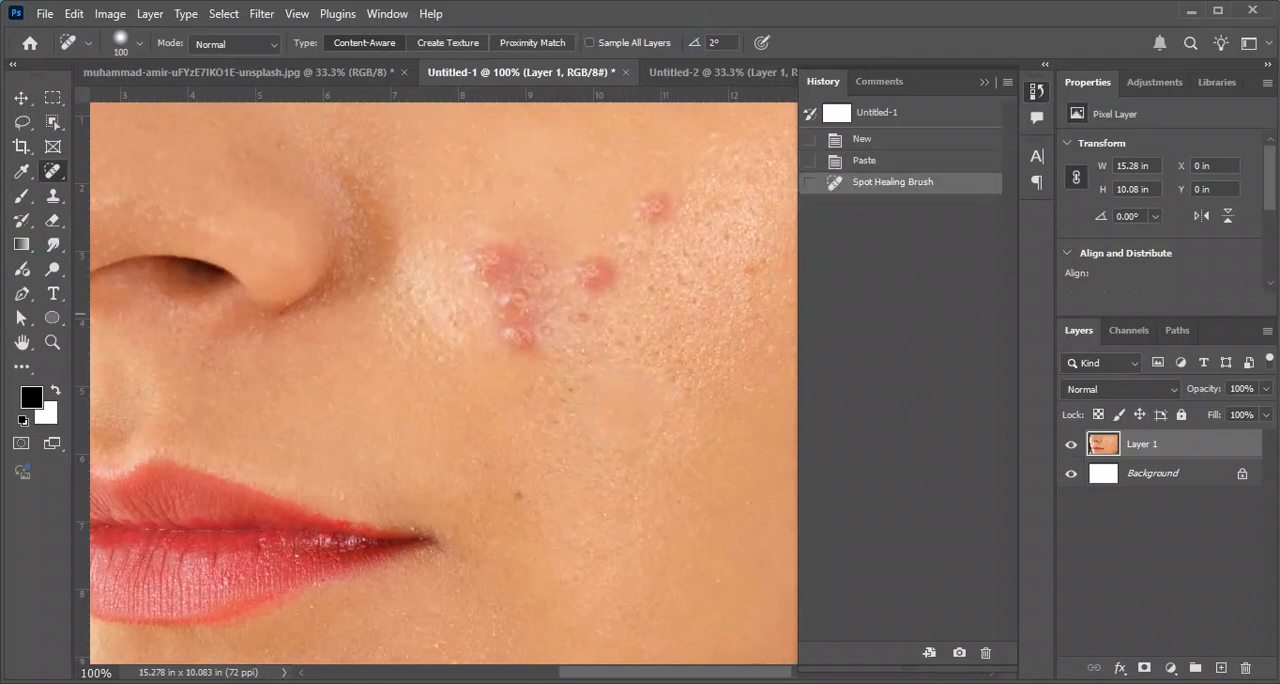
Step: Check the Spot Healing Brush settings and heal the remaining single pimples and the pimple cluster beside the nose
{"action": "left_click", "coordinate": [851, 311]}
{"action": "right_click", "coordinate": [662, 364]}
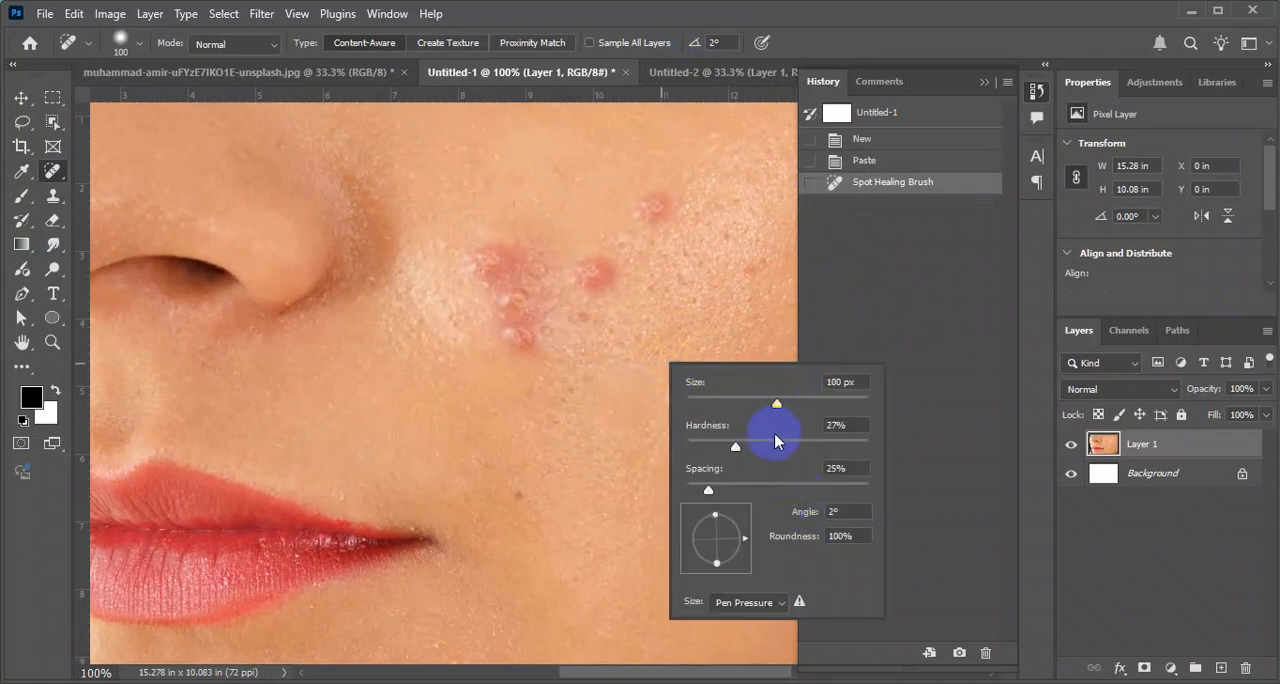
{"action": "left_click", "coordinate": [593, 270]}
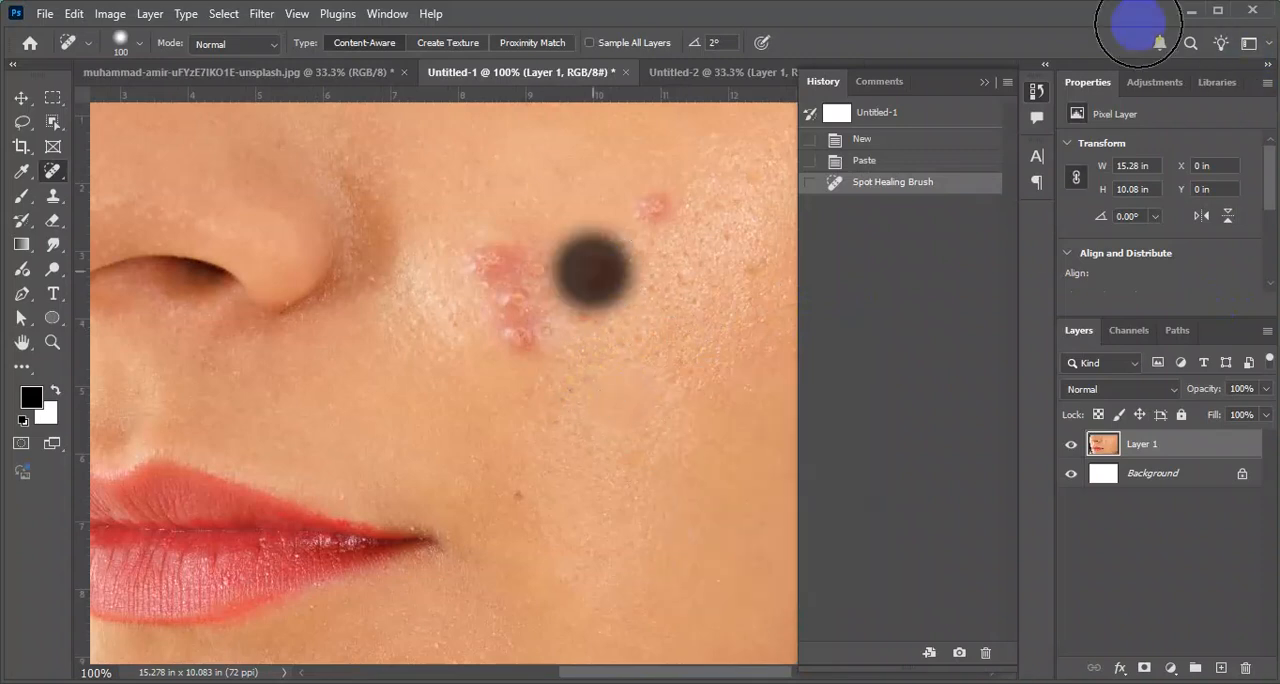
{"action": "left_click", "coordinate": [641, 209]}
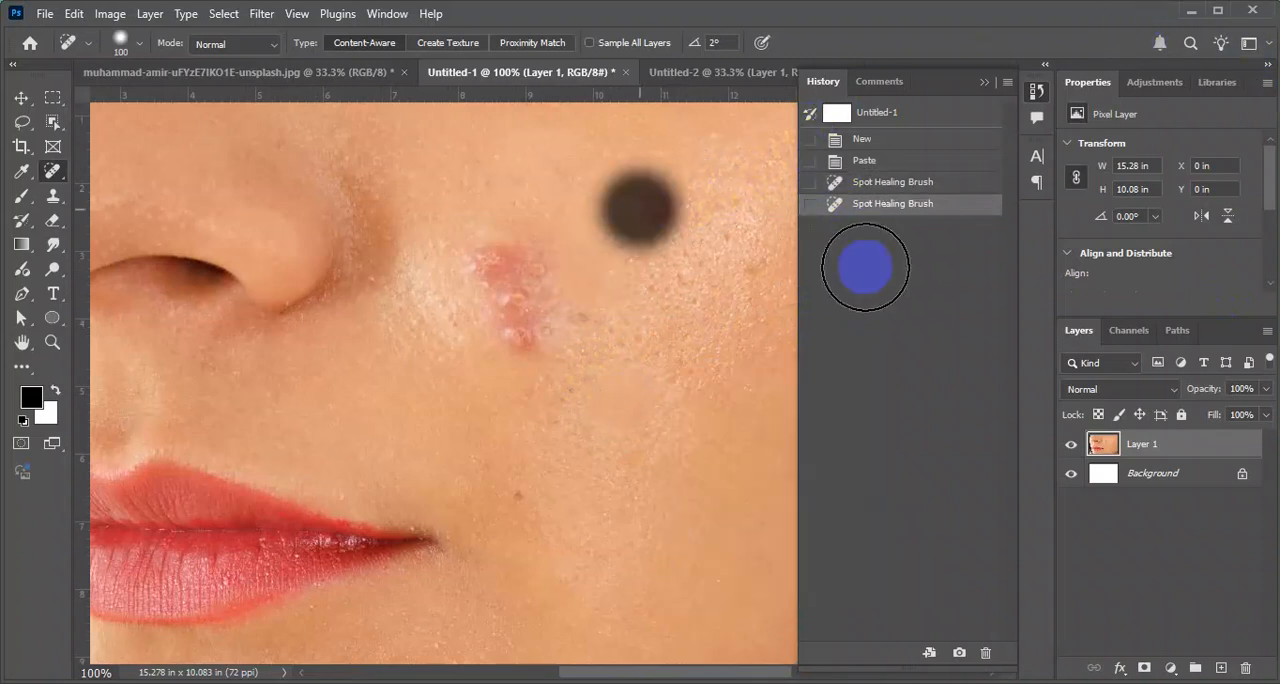
{"action": "mouse_move", "coordinate": [497, 268]}
{"action": "left_mouse_down"}
{"action": "mouse_move", "coordinate": [525, 283]}
{"action": "mouse_move", "coordinate": [531, 326]}
{"action": "mouse_move", "coordinate": [506, 331]}
{"action": "mouse_move", "coordinate": [478, 289]}
{"action": "left_mouse_up"}
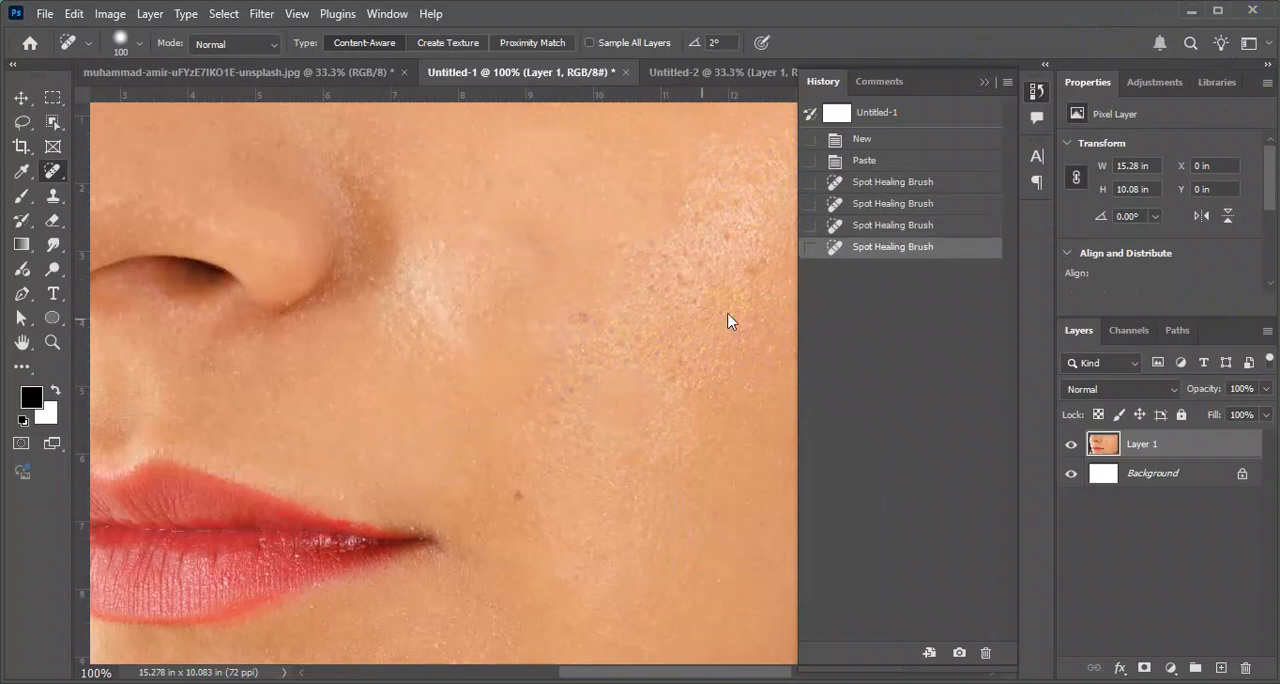
Step: Compare the earlier document states in the history with the last Spot Healing Brush state, ending on the healed face
{"action": "key", "text": "ctrl+0"}
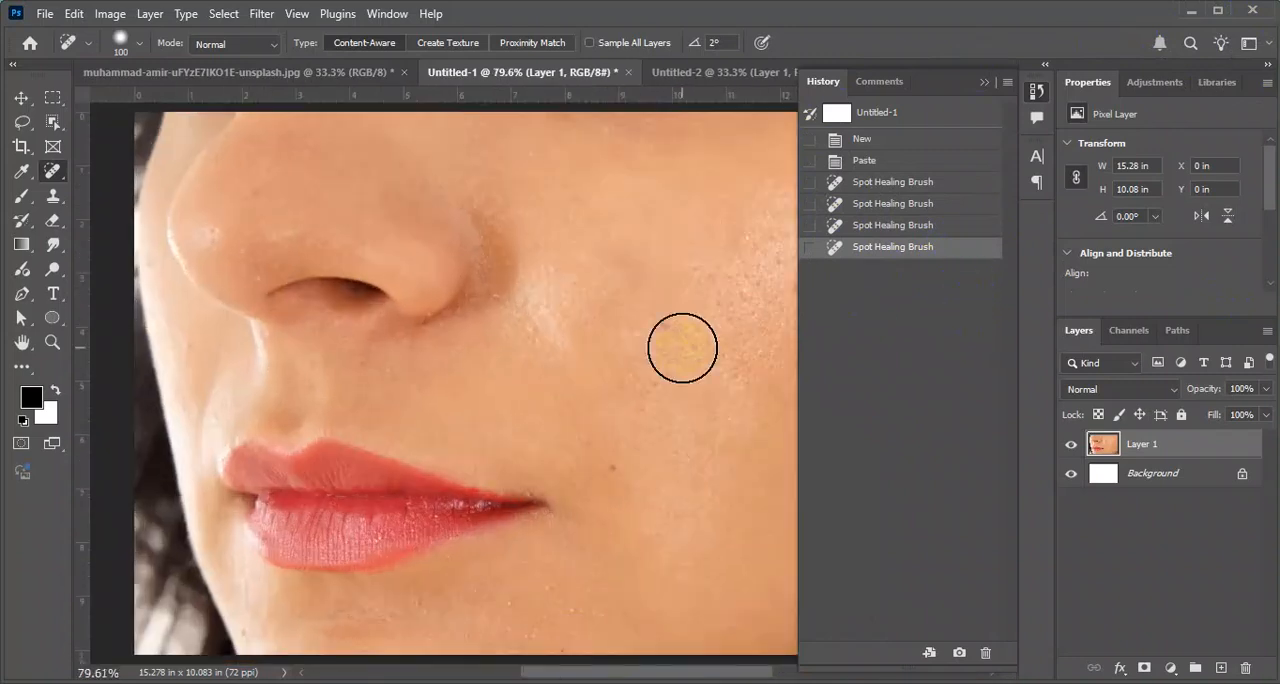
{"action": "key", "text": "ctrl+minus"}
{"action": "left_click", "coordinate": [881, 115]}
{"action": "left_click", "coordinate": [897, 140]}
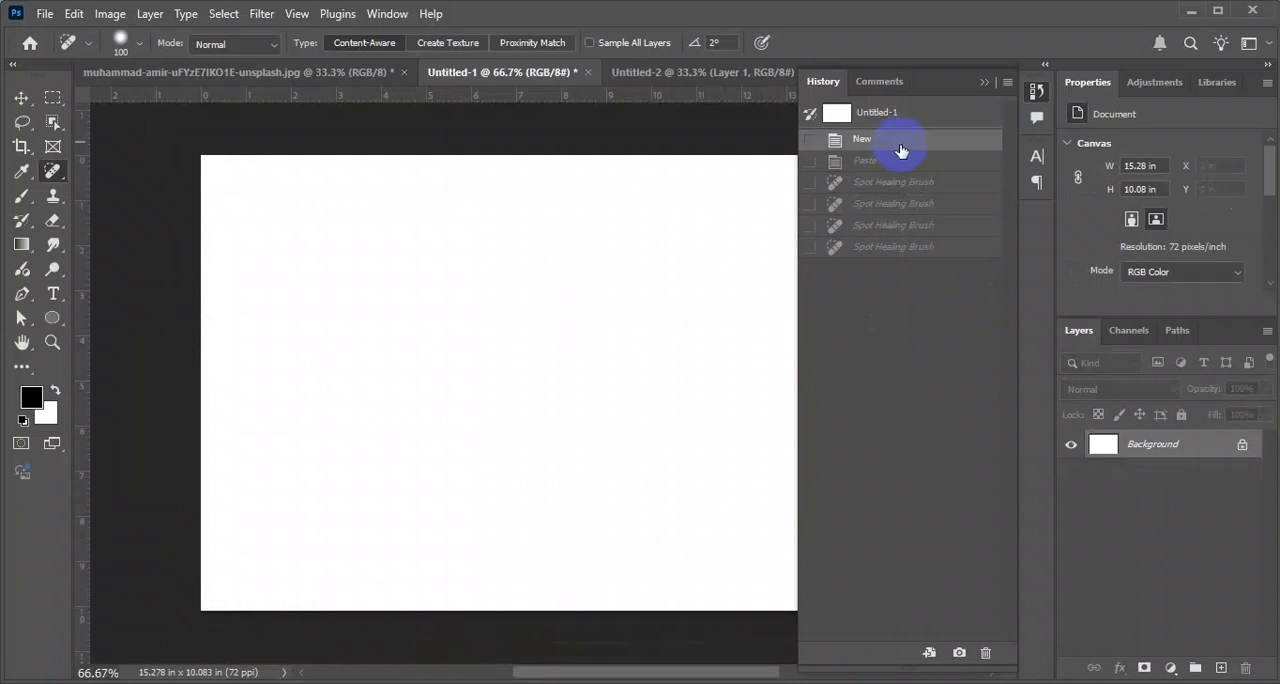
{"action": "left_click", "coordinate": [903, 160]}
{"action": "left_click", "coordinate": [908, 247]}
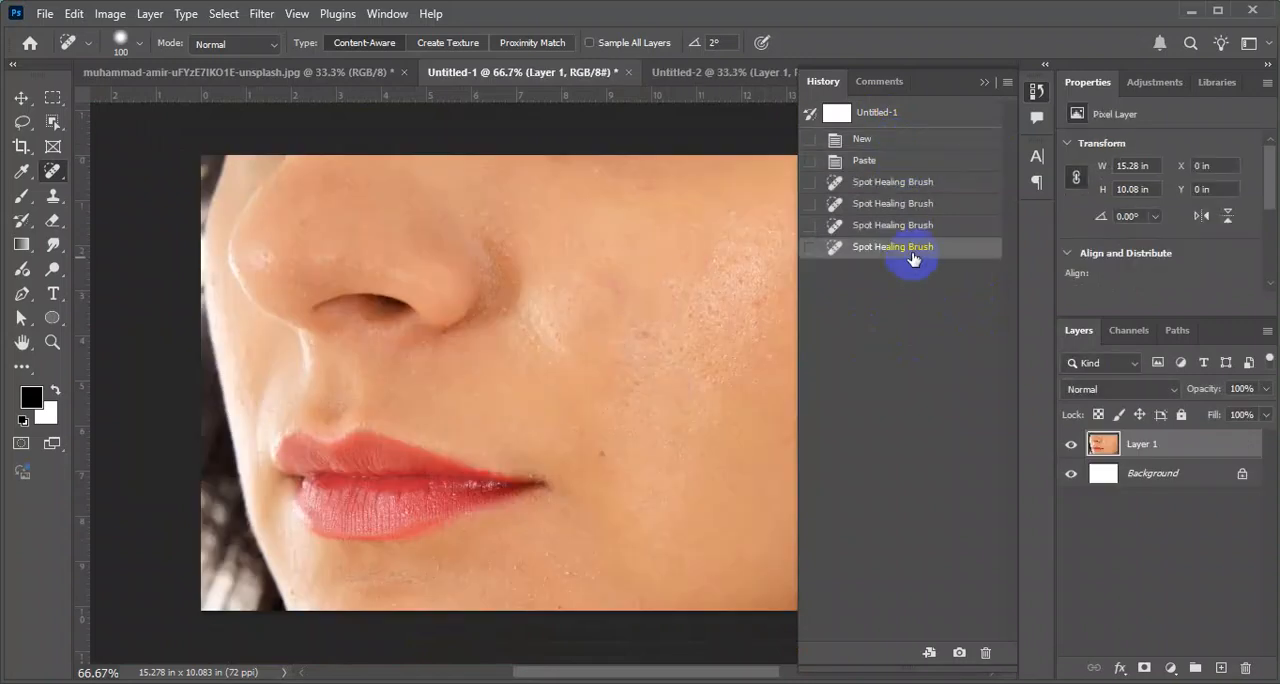
Step: Switch to the Untitled-2 face image and heal the large red pimple below the eye with a 400 px Spot Healing Brush
{"action": "left_click", "coordinate": [720, 73]}
{"action": "left_click", "coordinate": [525, 397]}
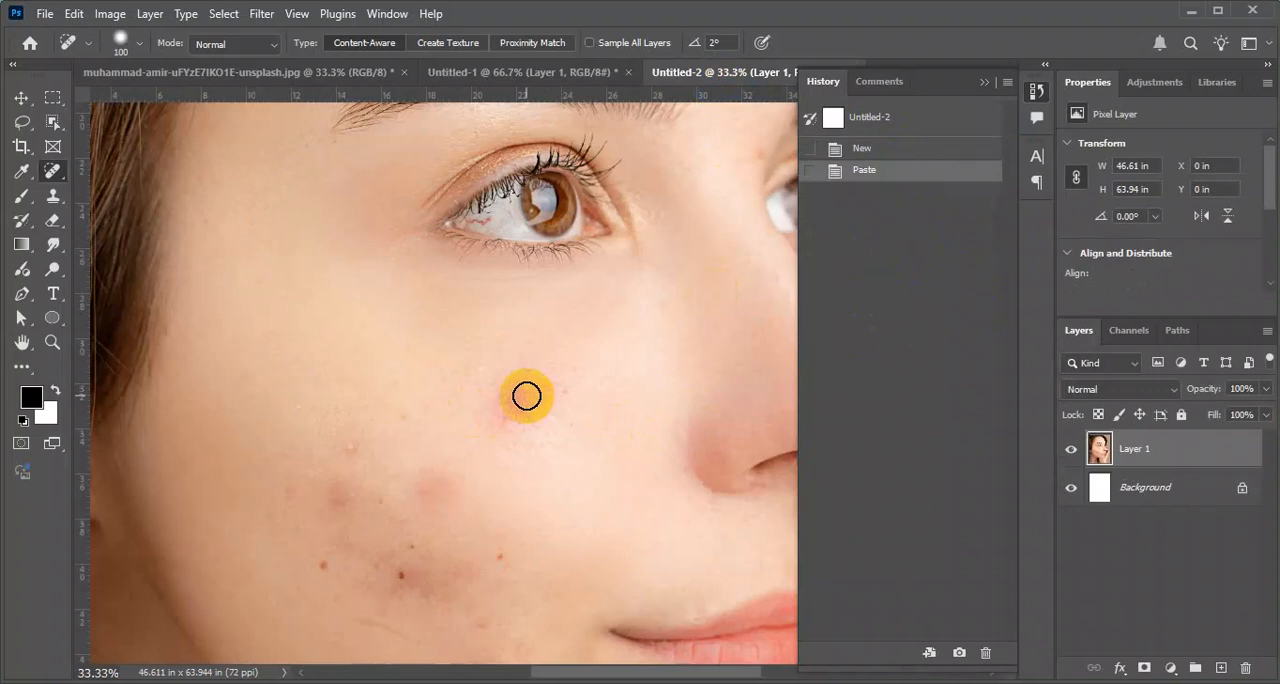
{"action": "key", "text": "bracketright"}
{"action": "key", "text": "bracketright"}
{"action": "key", "text": "bracketright"}
{"action": "key", "text": "bracketright"}
{"action": "key", "text": "bracketright"}
{"action": "key", "text": "bracketright"}
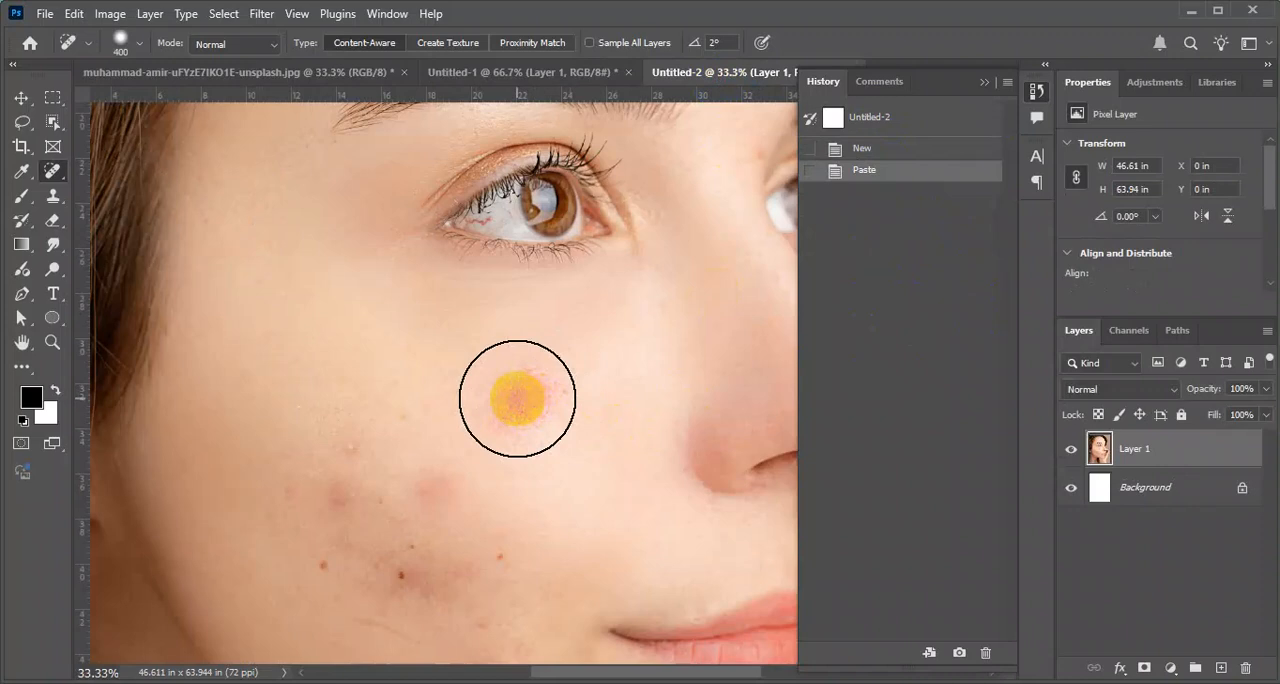
{"action": "left_click", "coordinate": [517, 399]}
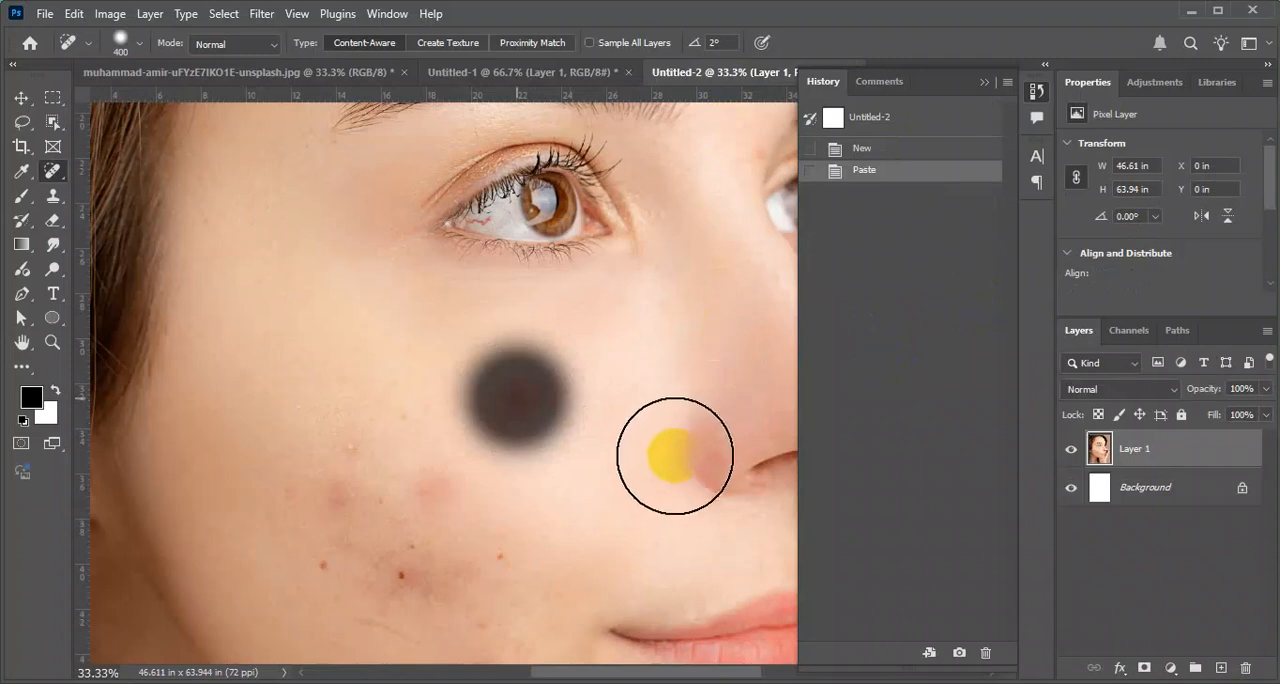
Step: Reduce the Spot Healing Brush to 150 px and heal the small pimple above the lower-cheek acne
{"action": "key", "text": "bracketleft"}
{"action": "key", "text": "bracketleft"}
{"action": "key", "text": "bracketleft"}
{"action": "key", "text": "bracketleft"}
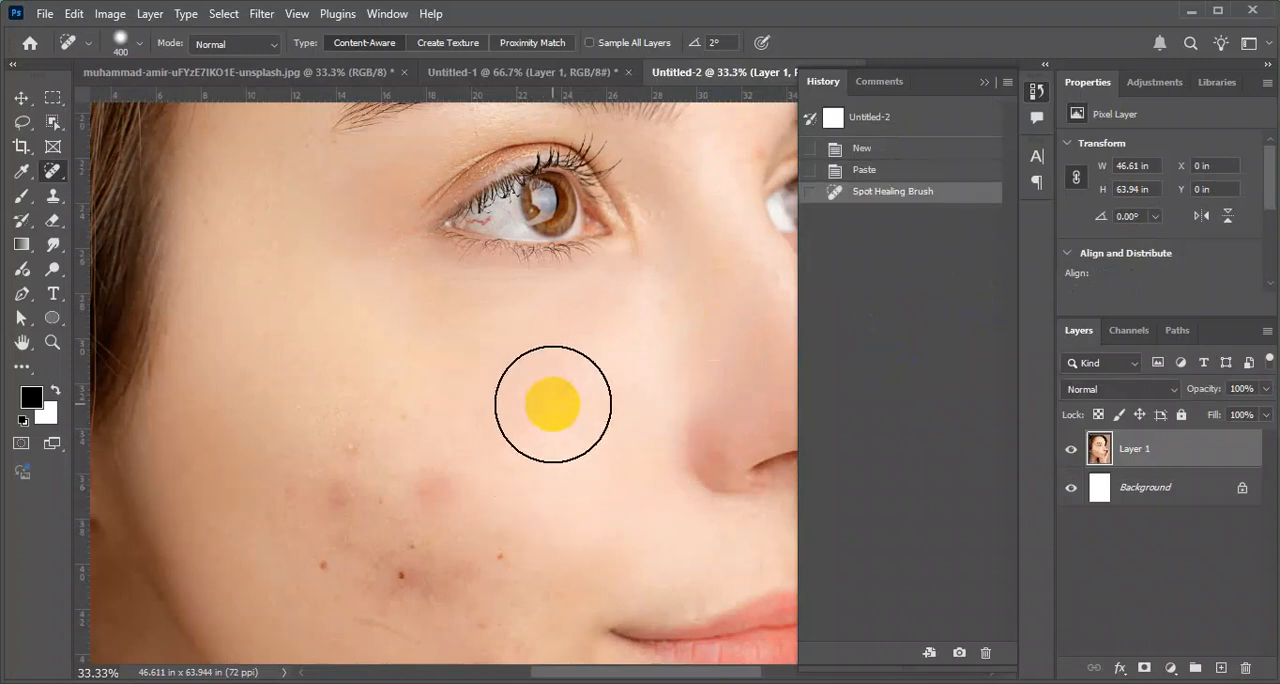
{"action": "left_click", "coordinate": [356, 448]}
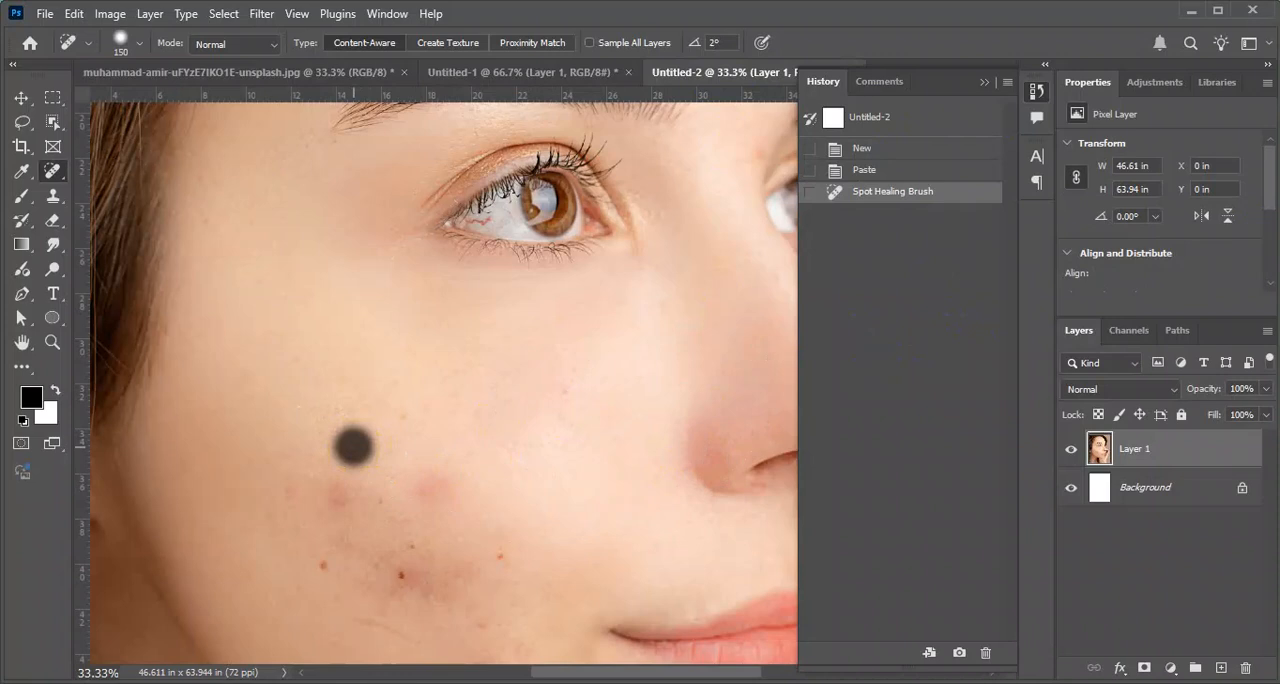
Step: Enlarge the Spot Healing Brush to 300 px and paint over the acne cluster on the lower cheek
{"action": "key", "text": "bracketright"}
{"action": "key", "text": "bracketright"}
{"action": "key", "text": "bracketright"}
{"action": "key", "text": "bracketright"}
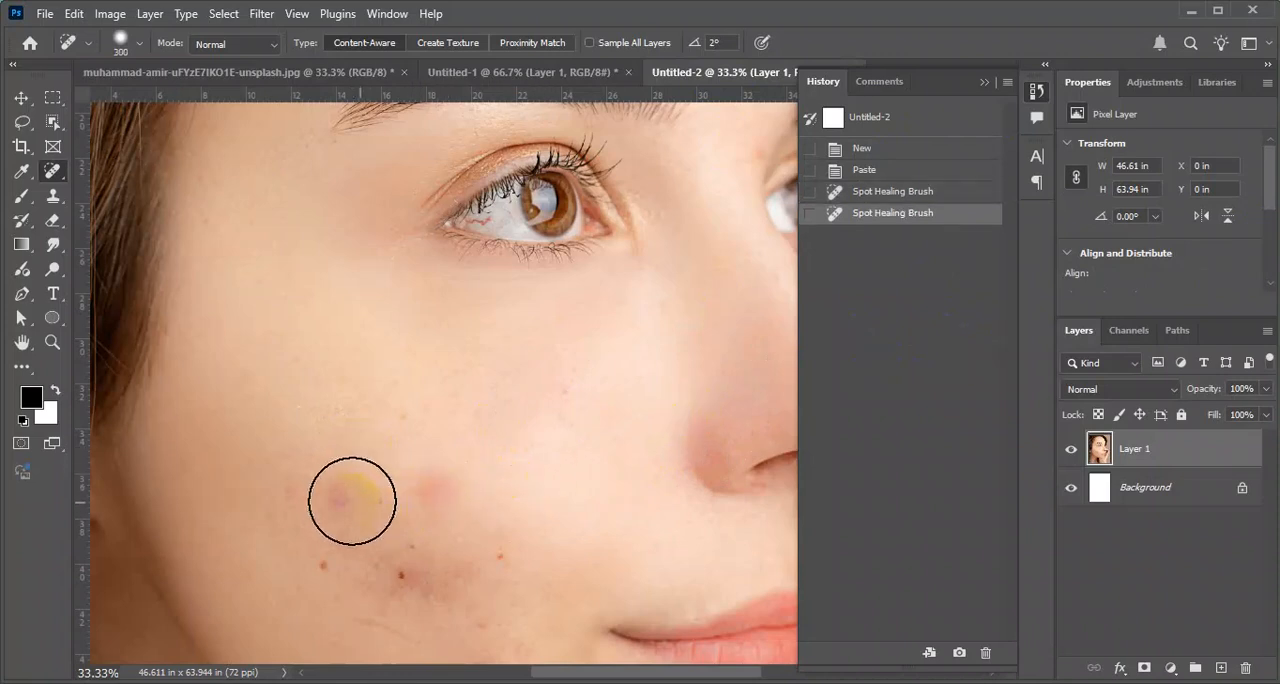
{"action": "mouse_move", "coordinate": [338, 510]}
{"action": "left_mouse_down"}
{"action": "mouse_move", "coordinate": [361, 475]}
{"action": "mouse_move", "coordinate": [396, 481]}
{"action": "mouse_move", "coordinate": [478, 581]}
{"action": "mouse_move", "coordinate": [474, 627]}
{"action": "mouse_move", "coordinate": [365, 567]}
{"action": "mouse_move", "coordinate": [395, 508]}
{"action": "mouse_move", "coordinate": [433, 661]}
{"action": "mouse_move", "coordinate": [357, 562]}
{"action": "mouse_move", "coordinate": [296, 521]}
{"action": "mouse_move", "coordinate": [356, 560]}
{"action": "mouse_move", "coordinate": [408, 563]}
{"action": "mouse_move", "coordinate": [430, 585]}
{"action": "left_mouse_up"}
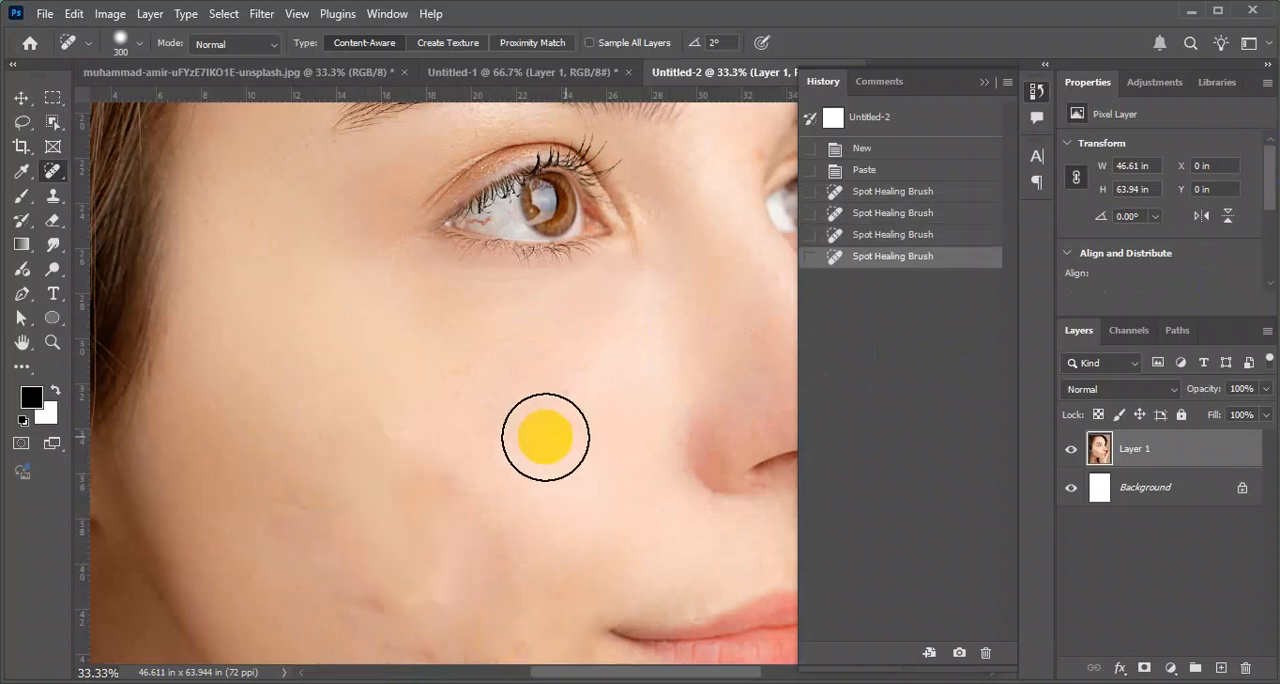
Step: Undo the large healing strokes over the lower-cheek acne cluster, keeping the heals of the red pimple and the small pimple
{"action": "key", "text": "ctrl+z"}
{"action": "left_click_drag", "start_coordinate": [450, 490], "coordinate": [543, 223]}
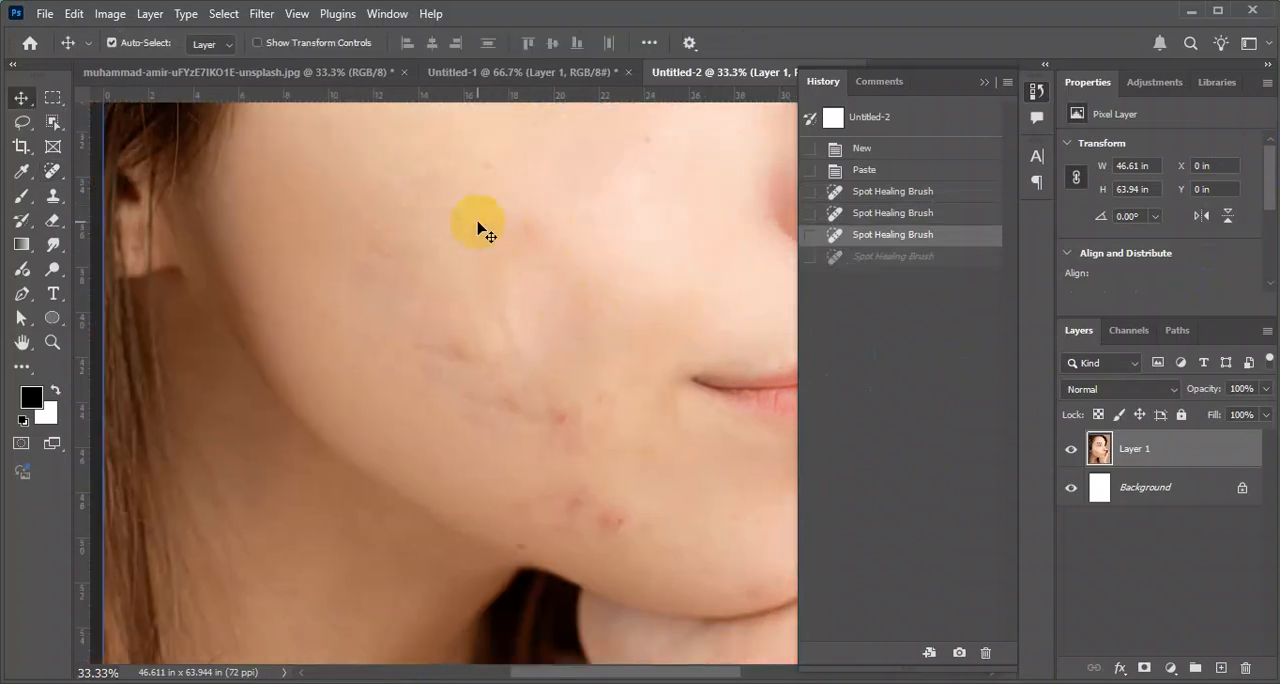
{"action": "key", "text": "ctrl+z"}
{"action": "key", "text": "ctrl+z"}
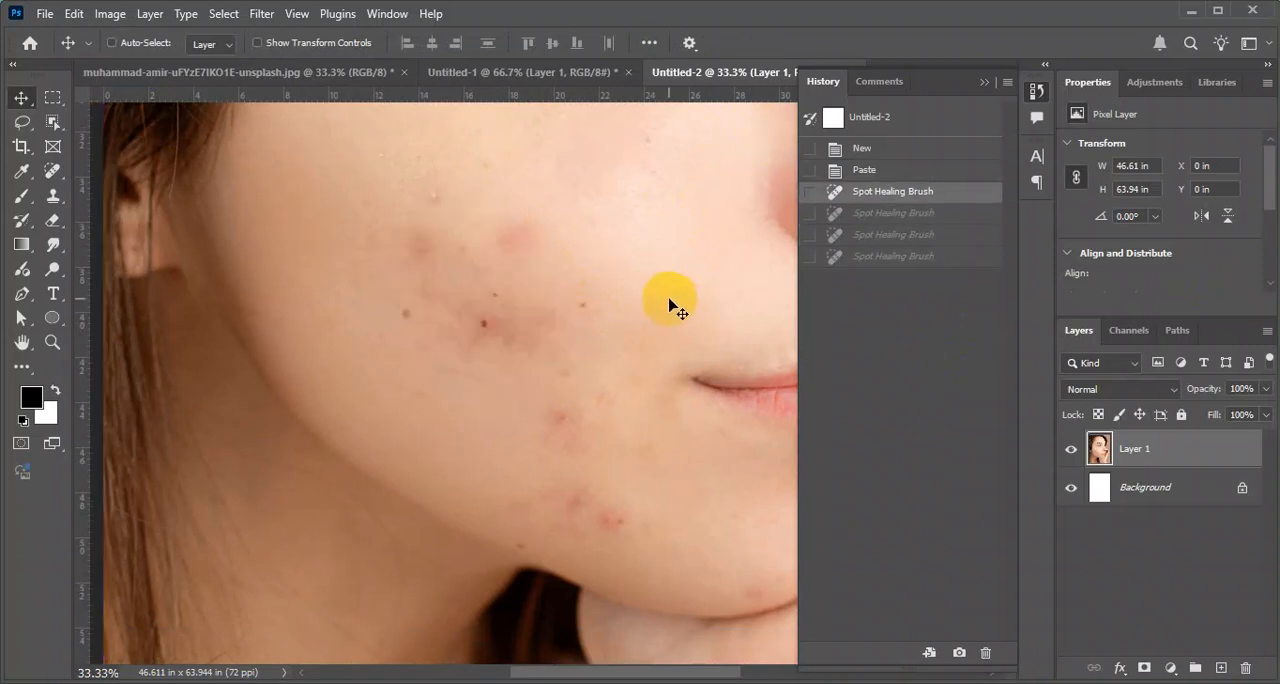
{"action": "key", "text": "ctrl+shift+z"}
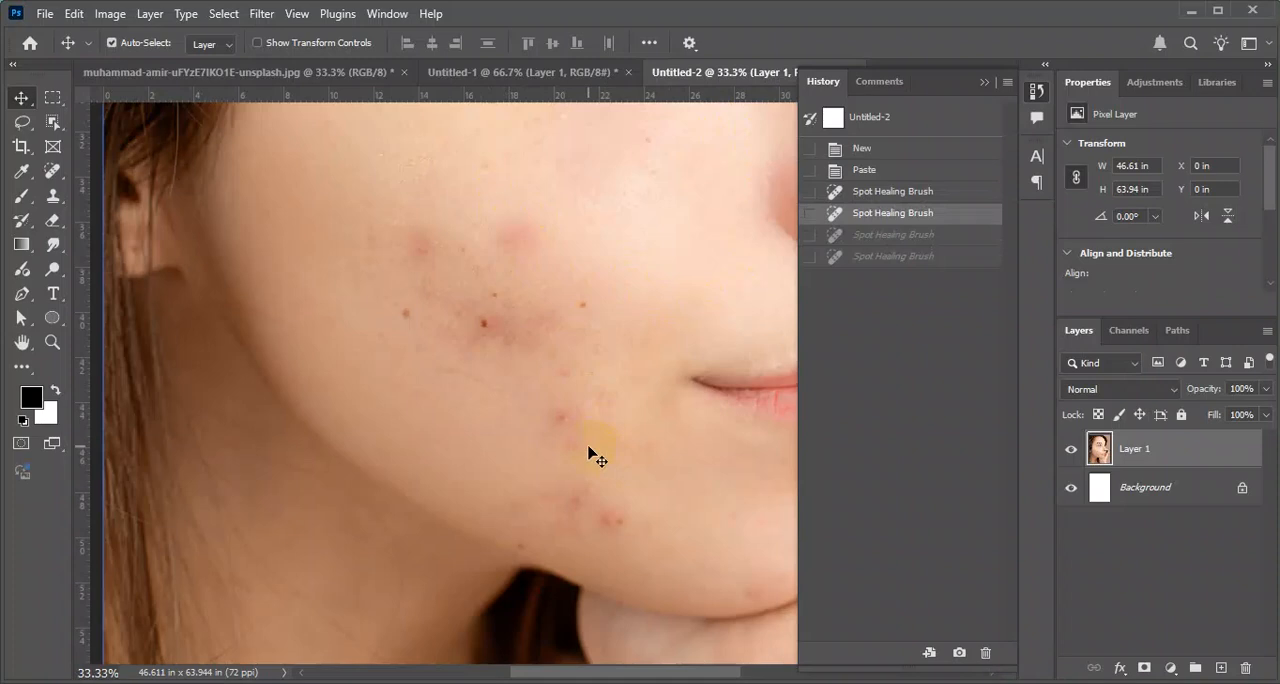
Step: Heal the two red spots near the jawline with the Spot Healing Brush, using 125 px for the first and 200 px for the second
{"action": "key", "text": "j"}
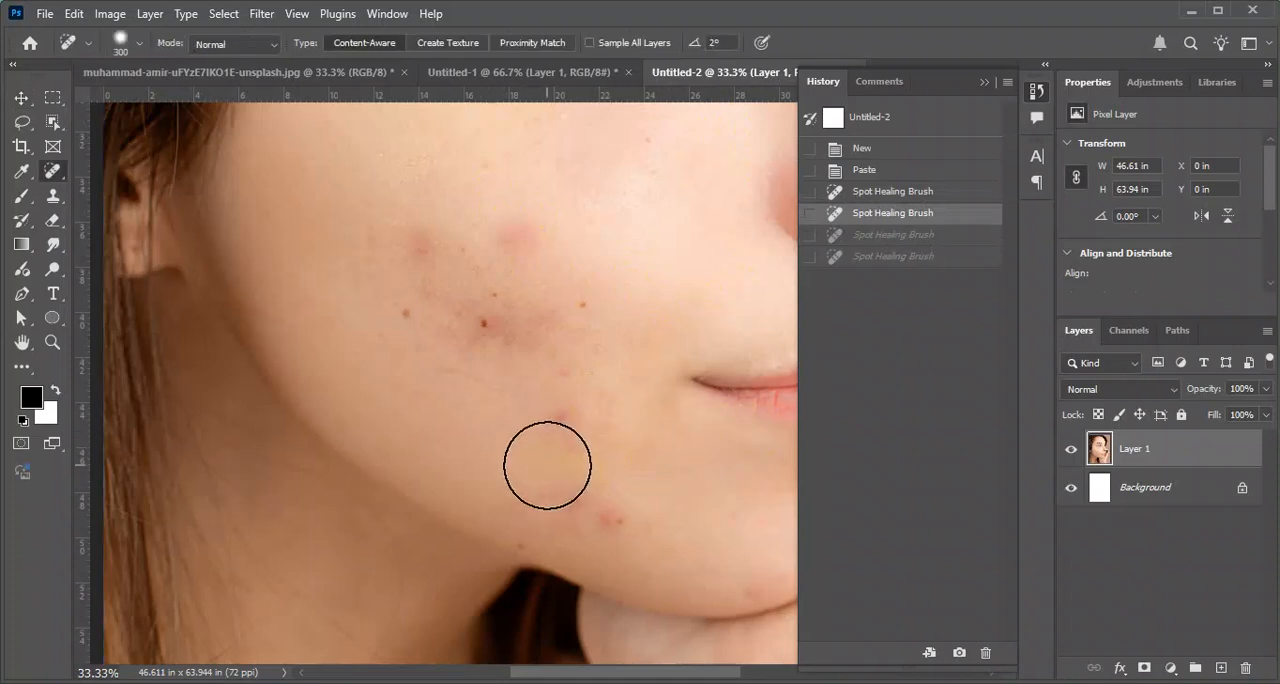
{"action": "left_click", "coordinate": [610, 521]}
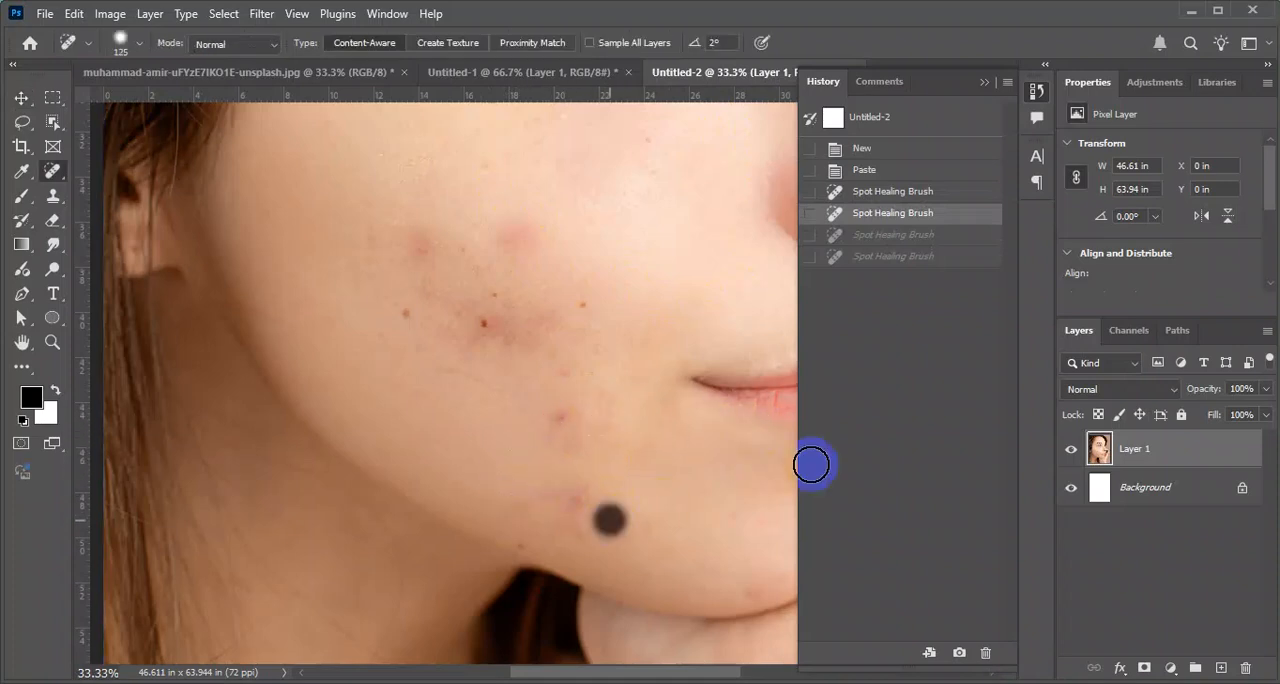
{"action": "key", "text": "bracketright"}
{"action": "key", "text": "bracketright"}
{"action": "key", "text": "bracketright"}
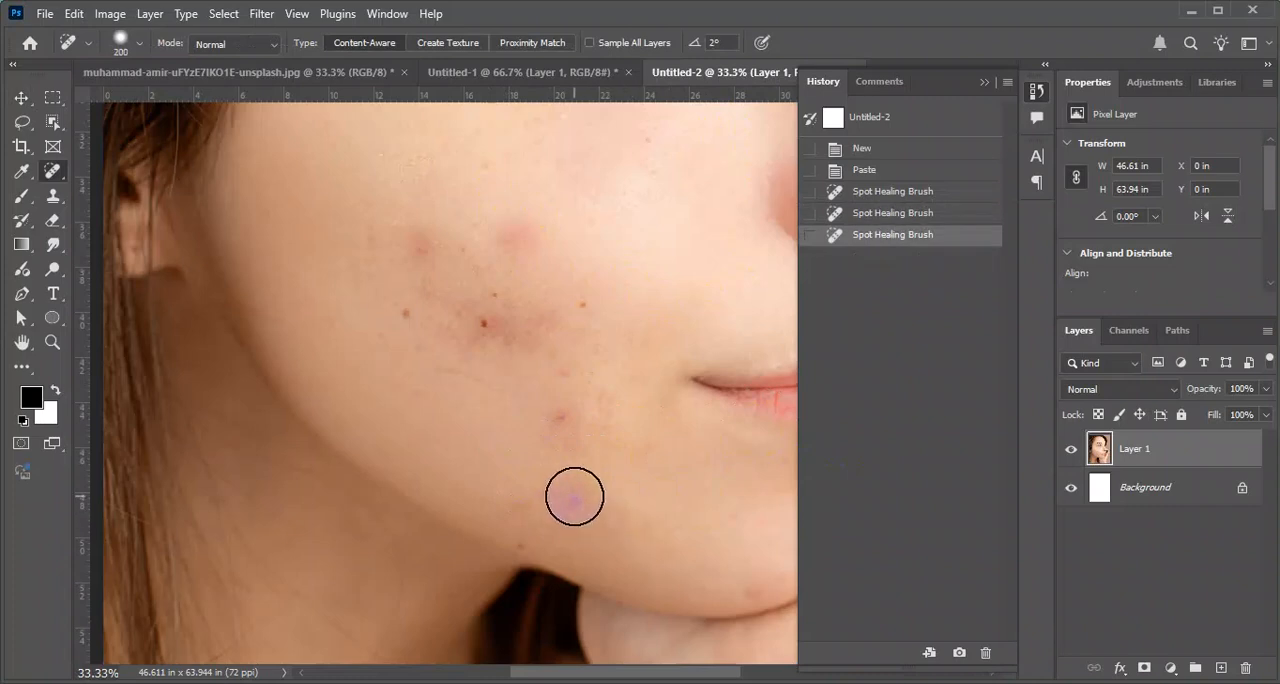
{"action": "left_click", "coordinate": [575, 497]}
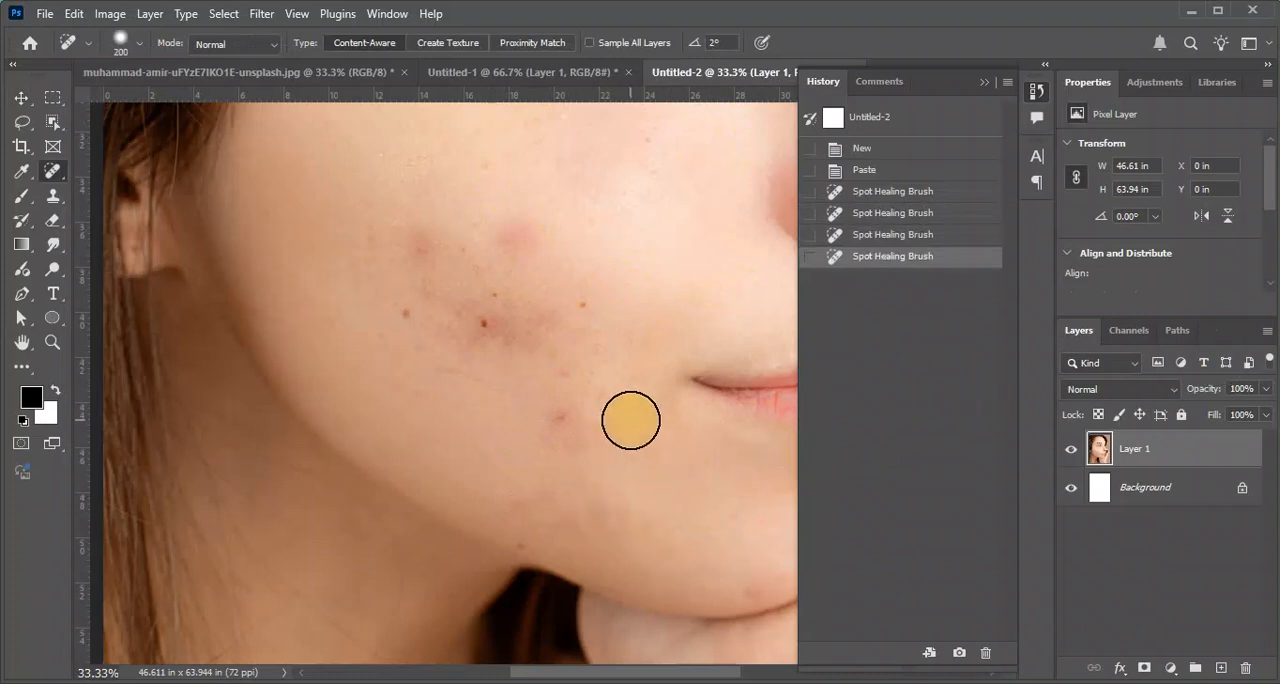
Step: Heal the small mark between the acne cluster and the mouth with a smaller brush, and the red patch above the cluster at 250 px
{"action": "left_click_drag", "start_coordinate": [640, 428], "coordinate": [614, 531]}
{"action": "key", "text": "bracketleft"}
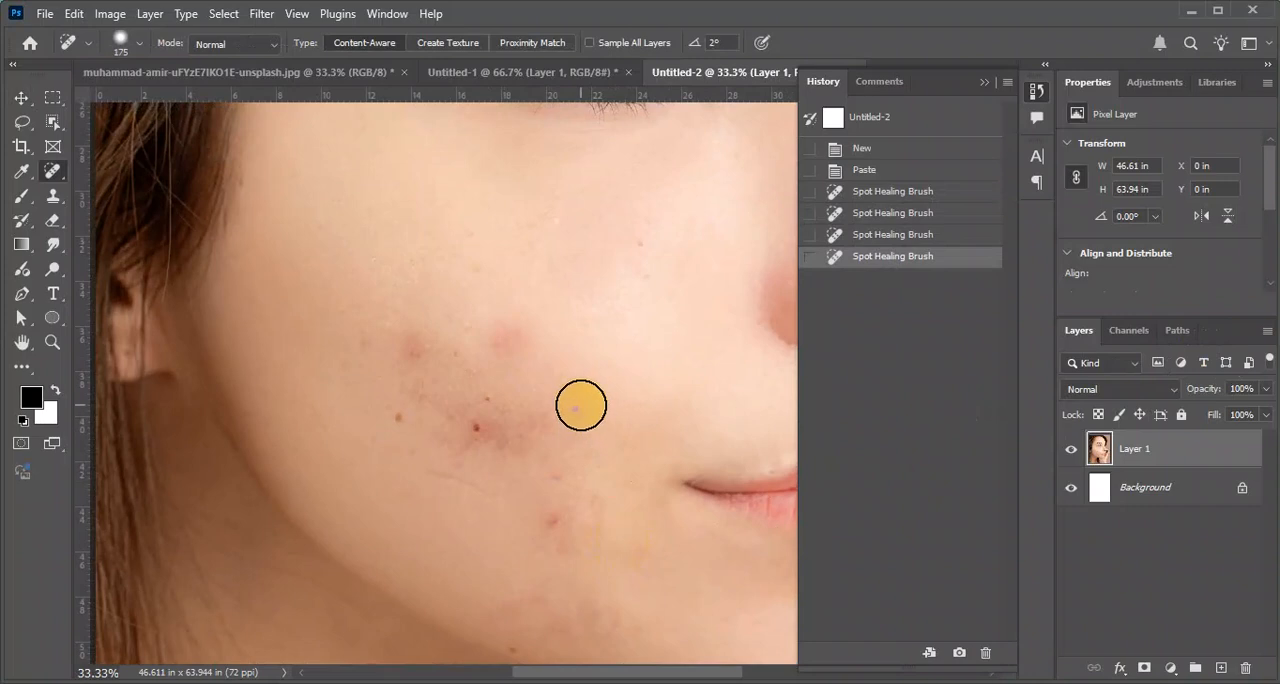
{"action": "left_click", "coordinate": [579, 405]}
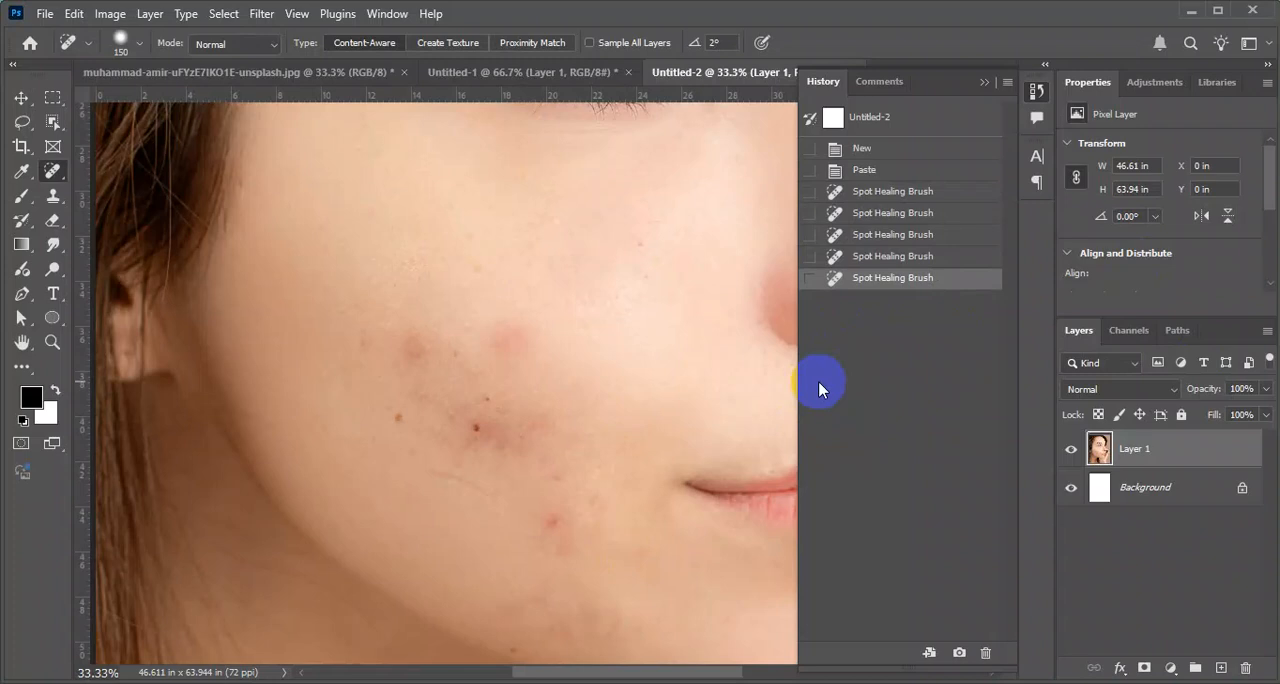
{"action": "key", "text": "bracketright"}
{"action": "key", "text": "bracketright"}
{"action": "left_click", "coordinate": [505, 343]}
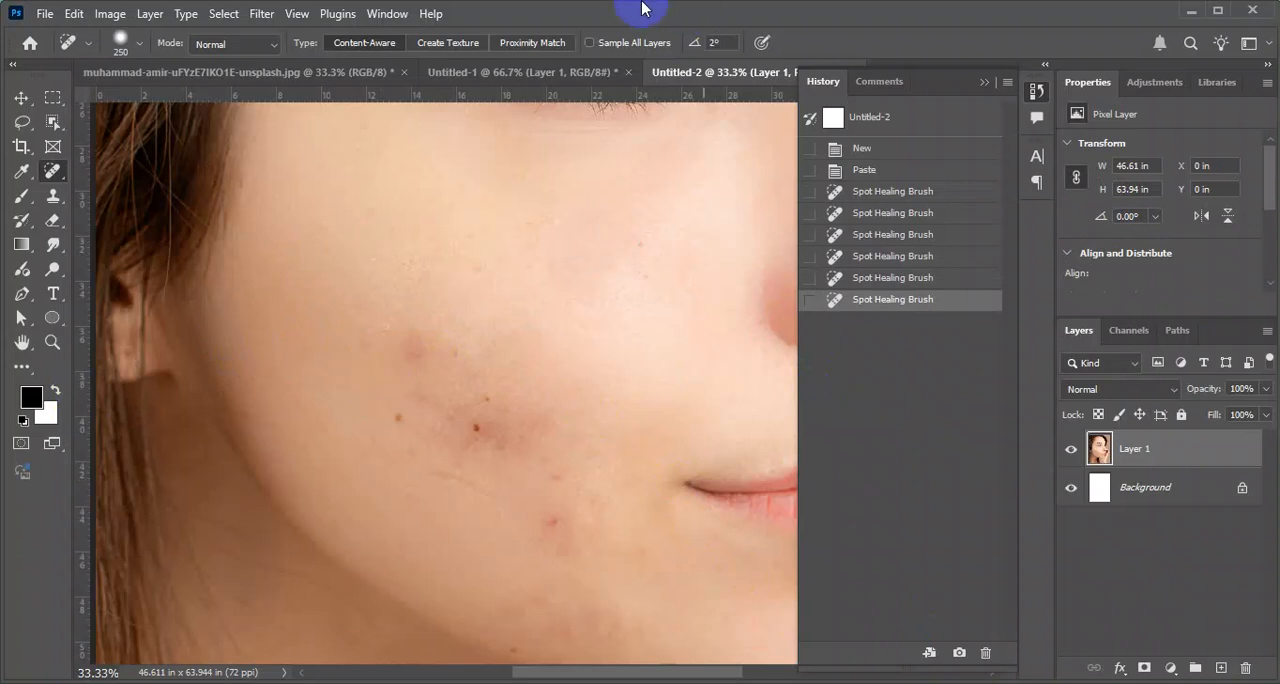
Step: Switch to the street photo and remove the white road arrow in the middle lane with a 90 px Spot Healing Brush
{"action": "left_click", "coordinate": [449, 76]}
{"action": "left_click", "coordinate": [300, 78]}
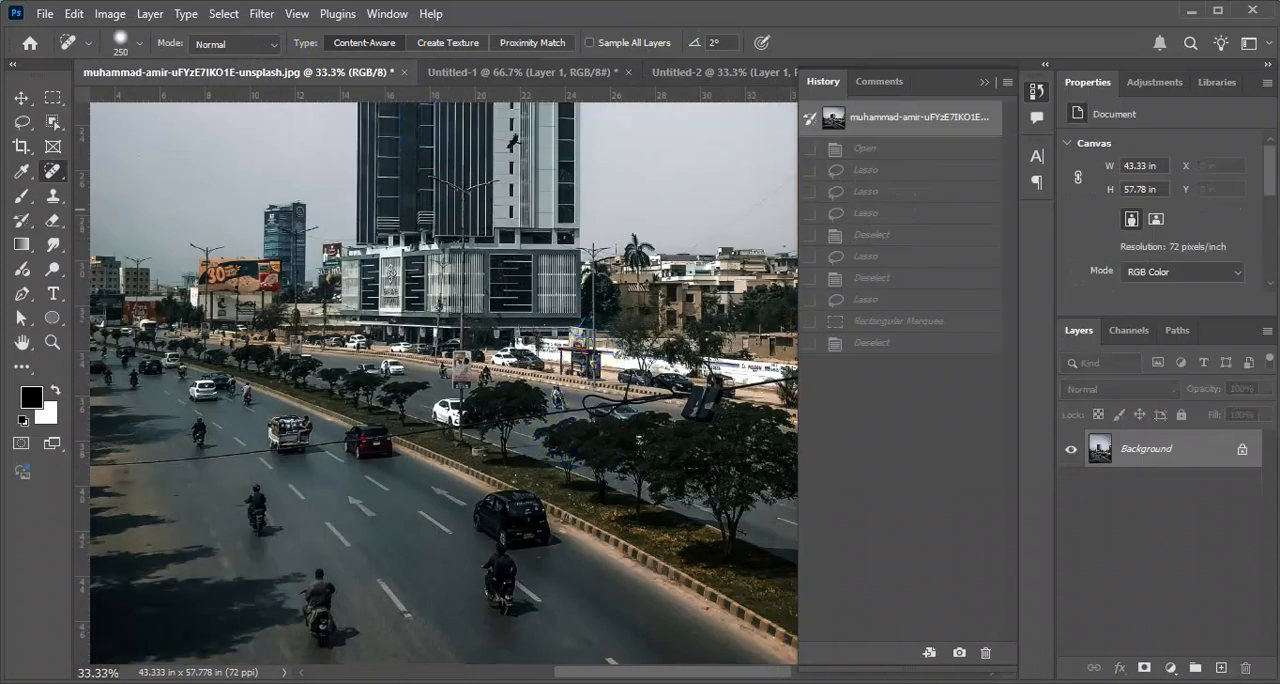
{"action": "key", "text": "ctrl+plus"}
{"action": "left_click_drag", "start_coordinate": [317, 436], "coordinate": [490, 272]}
{"action": "key", "text": "bracketleft"}
{"action": "key", "text": "bracketleft"}
{"action": "key", "text": "bracketleft"}
{"action": "key", "text": "bracketleft"}
{"action": "key", "text": "bracketleft"}
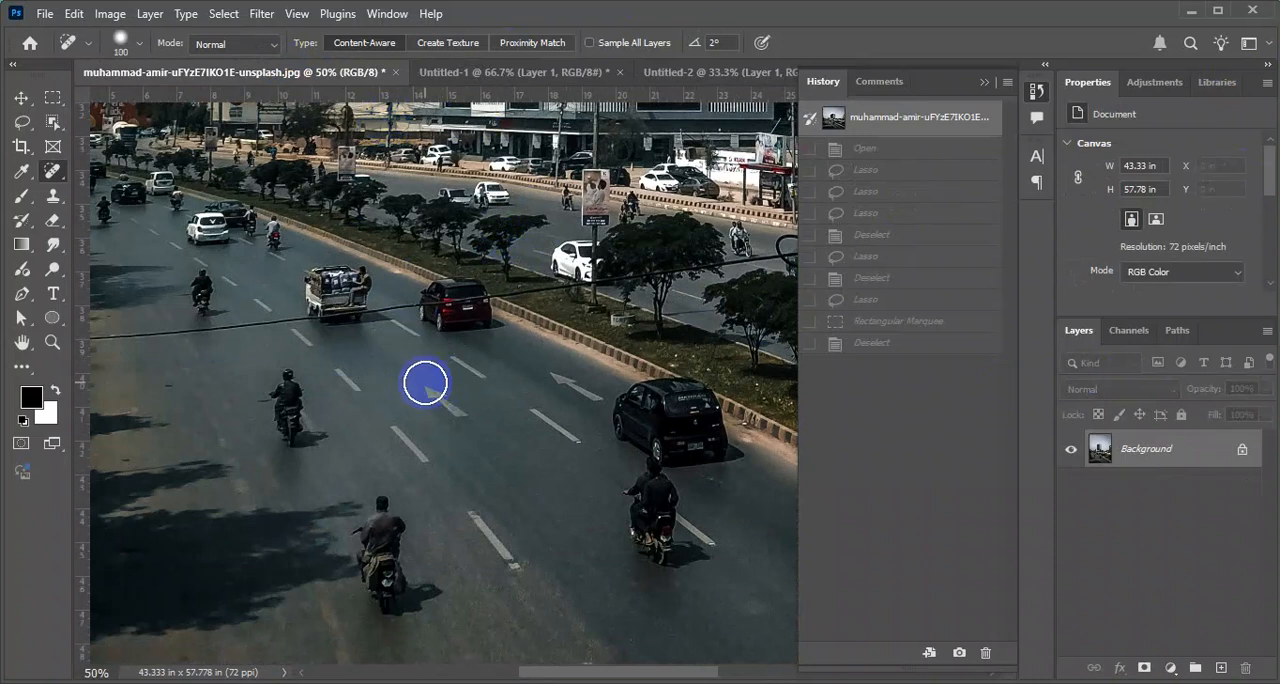
{"action": "key", "text": "ctrl+plus"}
{"action": "key", "text": "bracketleft"}
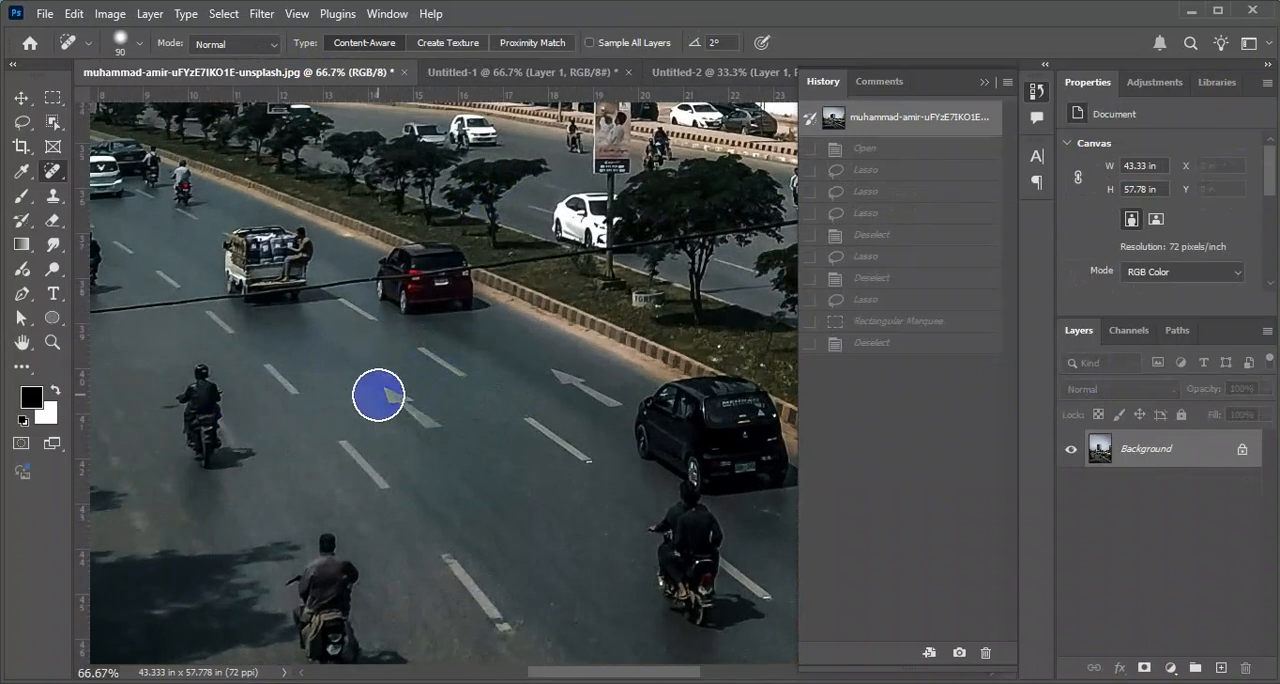
{"action": "mouse_move", "coordinate": [393, 393]}
{"action": "left_mouse_down"}
{"action": "mouse_move", "coordinate": [403, 420]}
{"action": "mouse_move", "coordinate": [437, 443]}
{"action": "mouse_move", "coordinate": [391, 383]}
{"action": "left_mouse_up"}
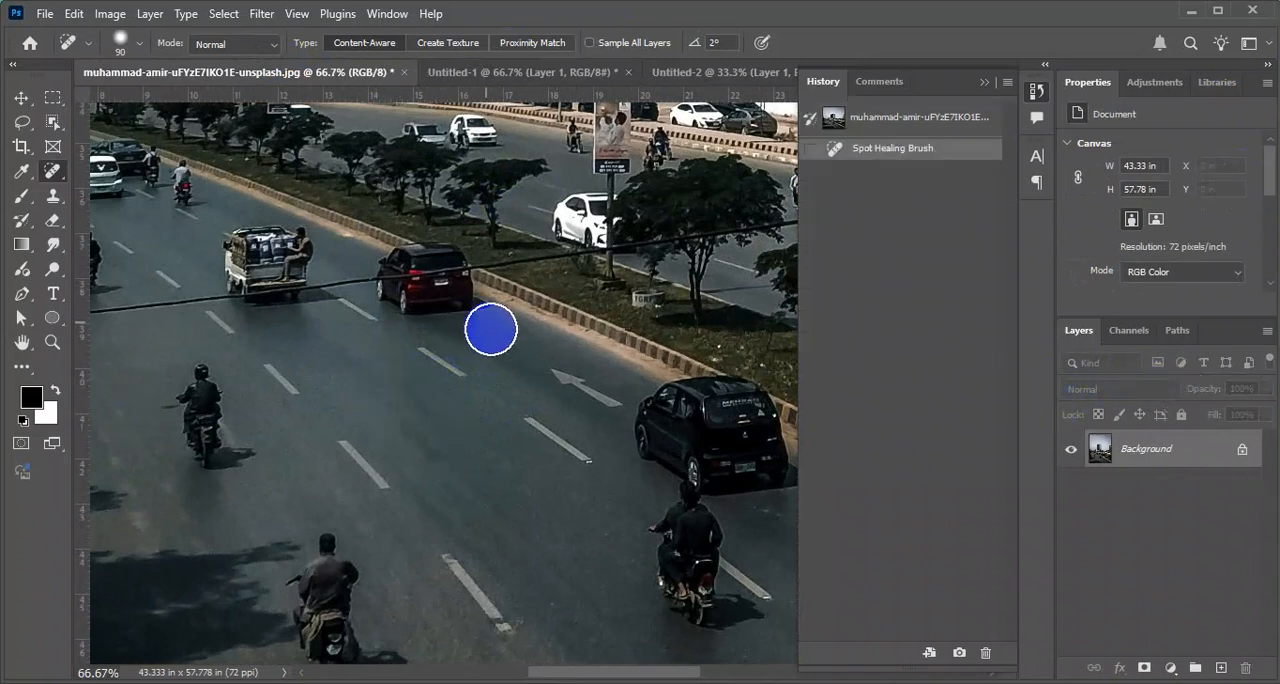
Step: Remove the other white road arrow, behind the black car, with an 80 px Spot Healing Brush and retouch its remains
{"action": "mouse_move", "coordinate": [562, 372]}
{"action": "left_mouse_down"}
{"action": "mouse_move", "coordinate": [606, 391]}
{"action": "mouse_move", "coordinate": [607, 445]}
{"action": "left_mouse_up"}
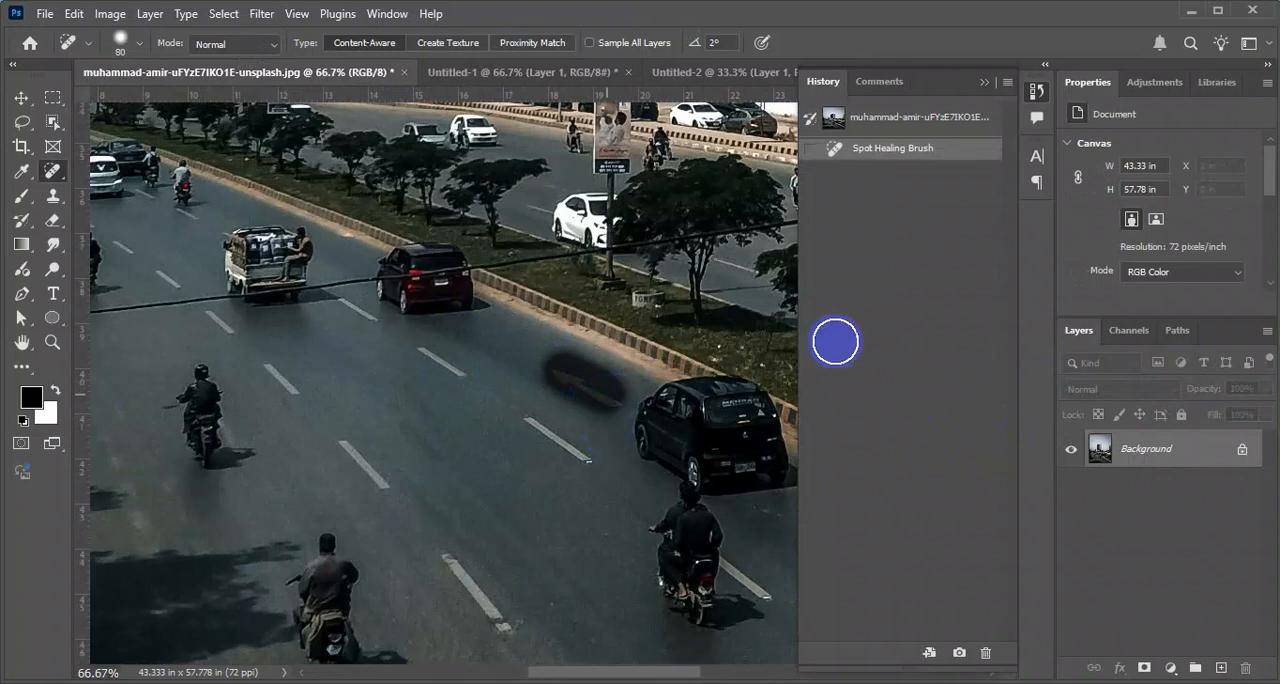
{"action": "key", "text": "bracketleft"}
{"action": "left_click", "coordinate": [608, 397]}
Step: Retouch the road surface where the middle-lane arrow was, enlarging the Spot Healing Brush to 90 px, and review the whole photo
{"action": "key", "text": "bracketleft"}
{"action": "left_click_drag", "start_coordinate": [430, 400], "coordinate": [452, 440]}
{"action": "key", "text": "bracketright"}
{"action": "key", "text": "bracketright"}
{"action": "key", "text": "bracketright"}
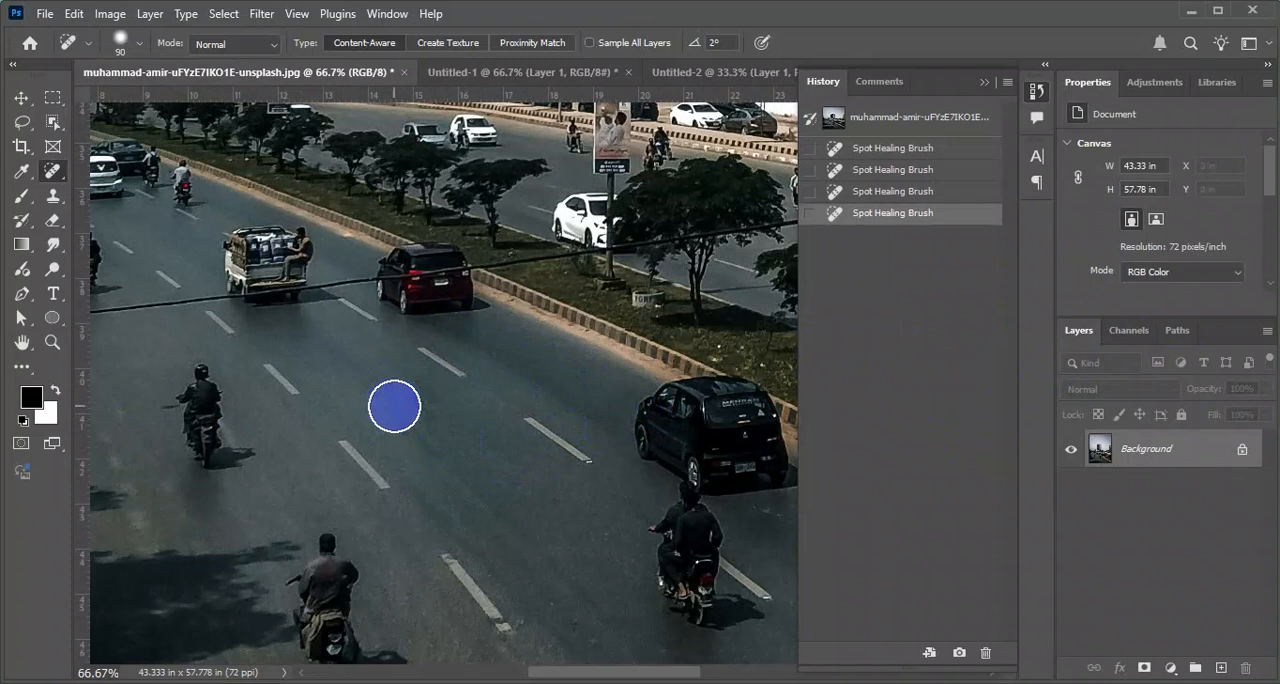
{"action": "left_click_drag", "start_coordinate": [396, 405], "coordinate": [455, 468]}
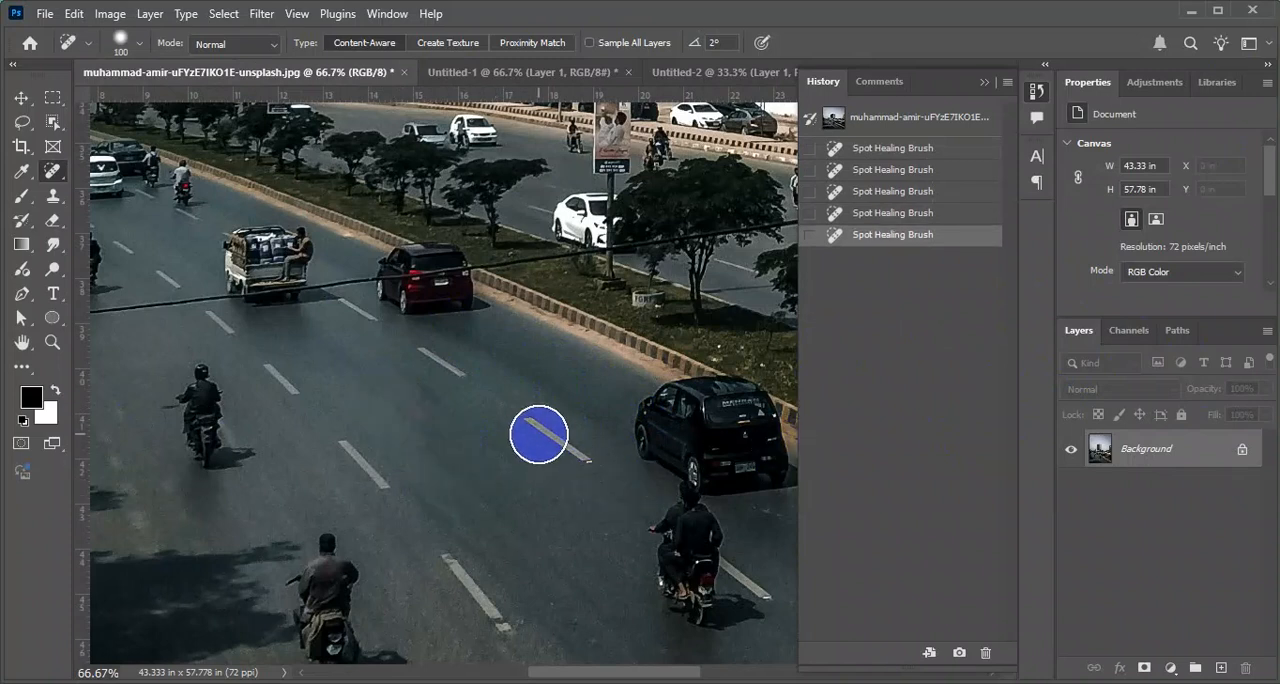
{"action": "scroll", "coordinate": [540, 434], "scroll_direction": "down", "scroll_amount": 1}
{"action": "scroll", "coordinate": [507, 441], "scroll_direction": "down", "scroll_amount": 1}
{"action": "scroll", "coordinate": [540, 528], "scroll_direction": "up", "scroll_amount": 2}
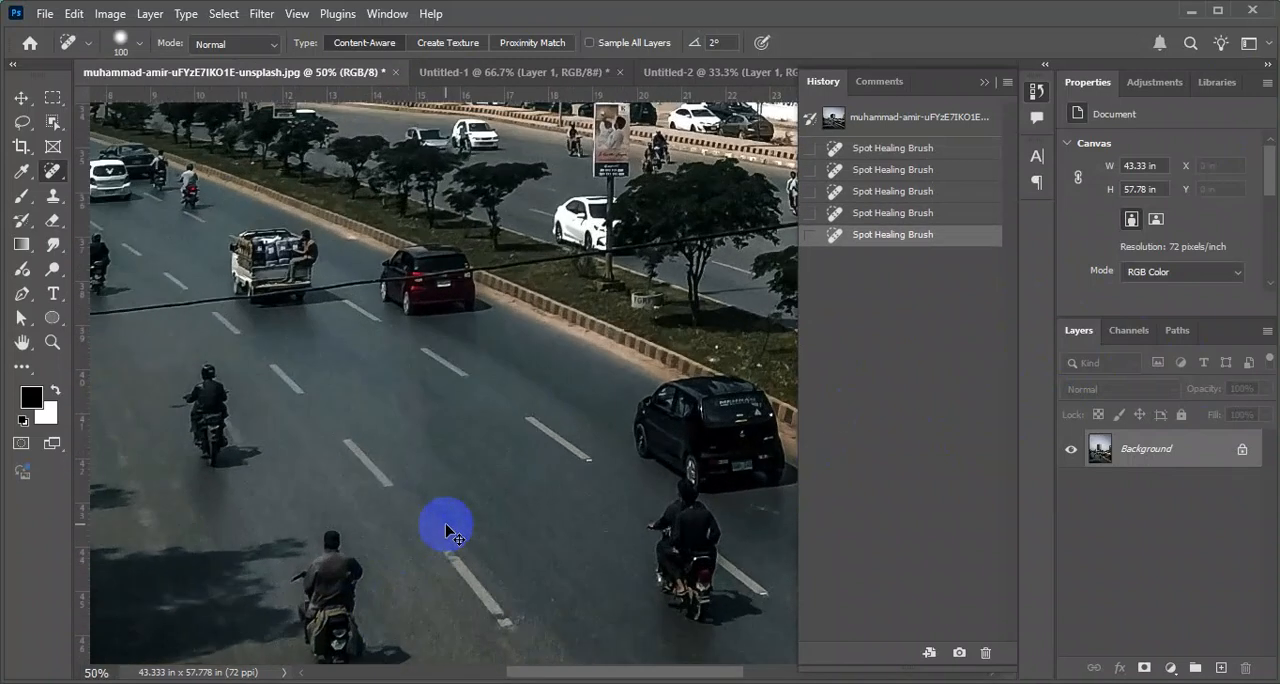
{"action": "left_click_drag", "start_coordinate": [549, 511], "coordinate": [366, 486]}
{"action": "key", "text": "ctrl+0"}
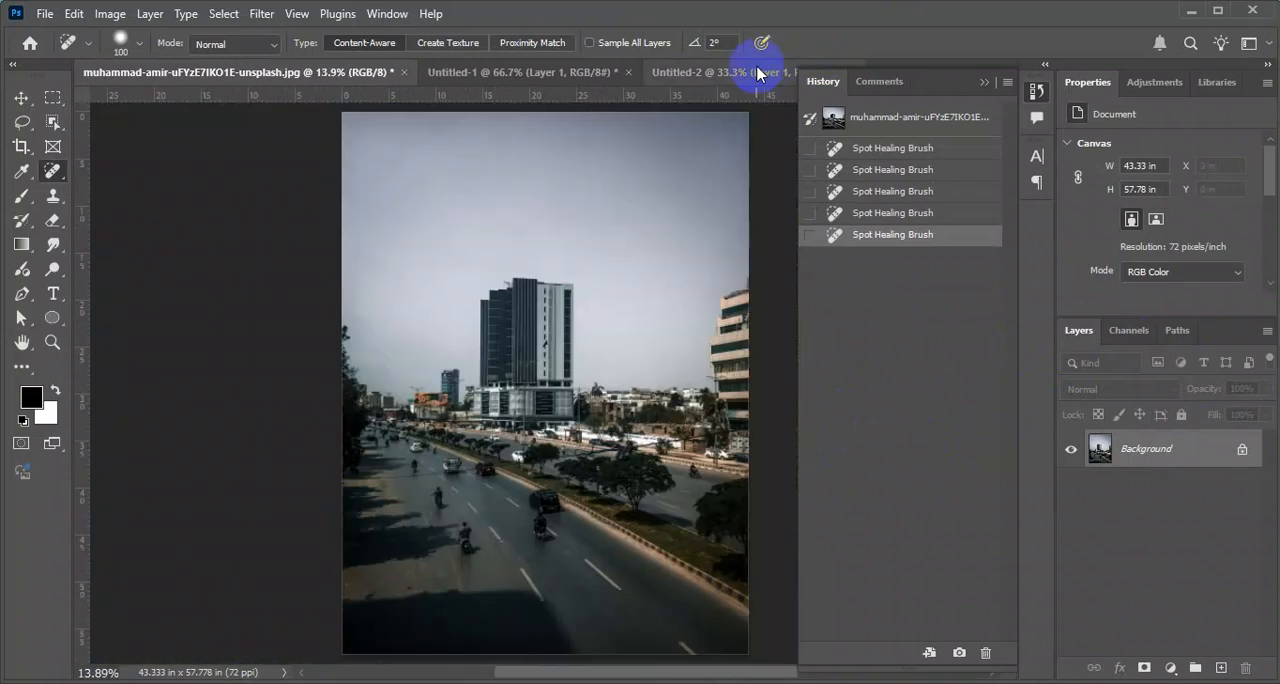
Step: Return to the Untitled-2 face image and undo its Spot Healing Brush strokes
{"action": "left_click", "coordinate": [751, 71]}
{"action": "key", "text": "ctrl+z"}
{"action": "key", "text": "ctrl+z"}
{"action": "key", "text": "ctrl+z"}
{"action": "key", "text": "ctrl+z"}
{"action": "key", "text": "ctrl+z"}
{"action": "key", "text": "ctrl+z"}
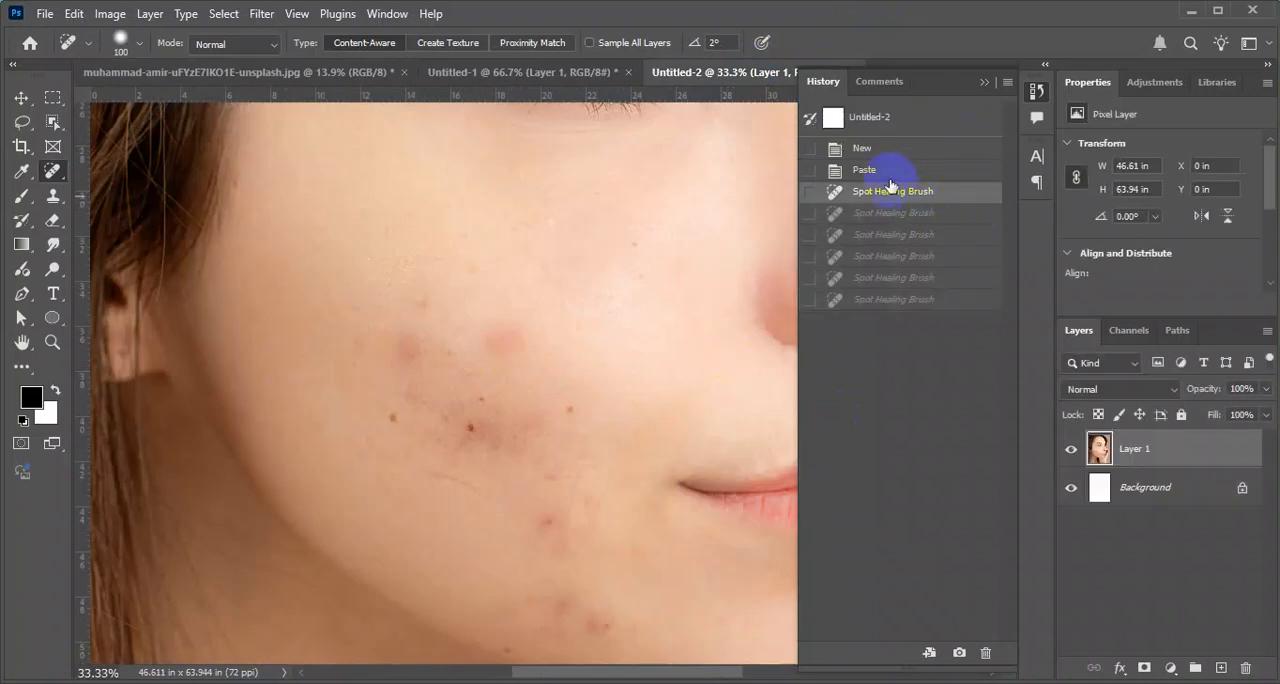
Step: Activate the Healing Brush Tool from the healing tool group
{"action": "key", "text": "v"}
{"action": "left_click", "coordinate": [55, 173]}
{"action": "right_click", "coordinate": [55, 173]}
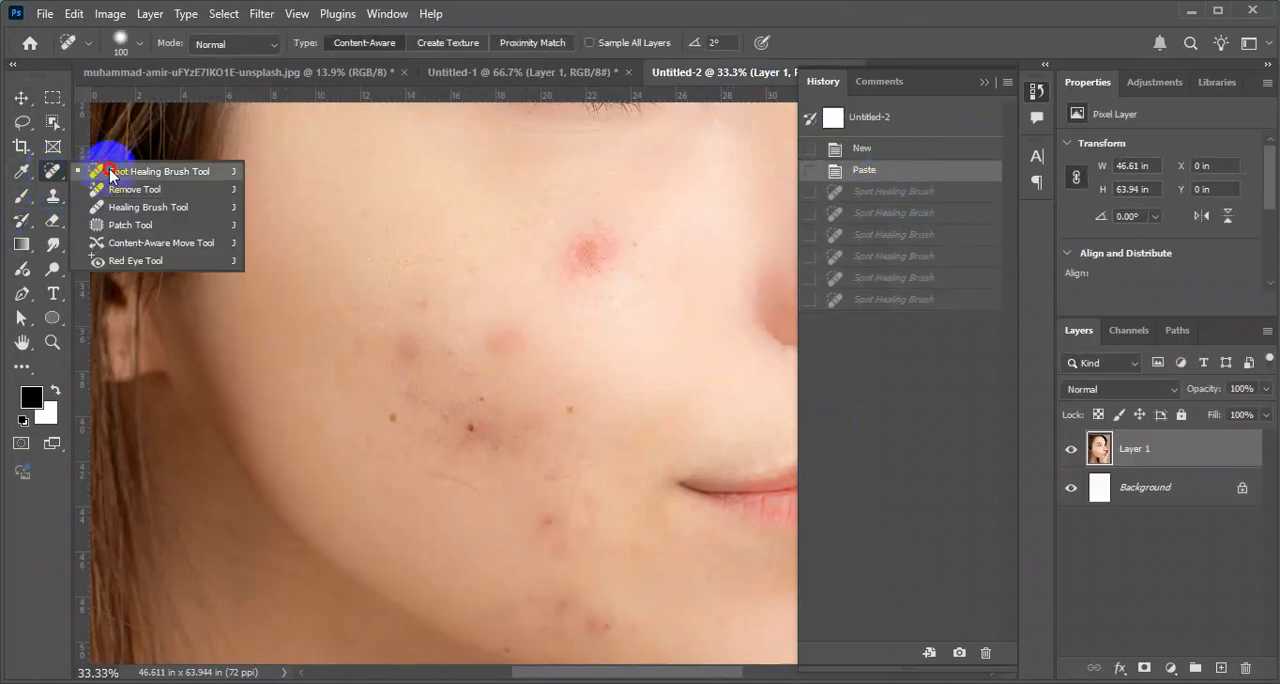
{"action": "left_click", "coordinate": [165, 217]}
Step: Enlarge the Healing Brush to 500 px and try to heal the large red pimple without defining a source point
{"action": "key", "text": "bracketright"}
{"action": "key", "text": "bracketright"}
{"action": "key", "text": "bracketright"}
{"action": "key", "text": "bracketright"}
{"action": "key", "text": "bracketright"}
{"action": "key", "text": "bracketright"}
{"action": "key", "text": "bracketright"}
{"action": "key", "text": "bracketright"}
{"action": "left_click", "coordinate": [583, 249]}
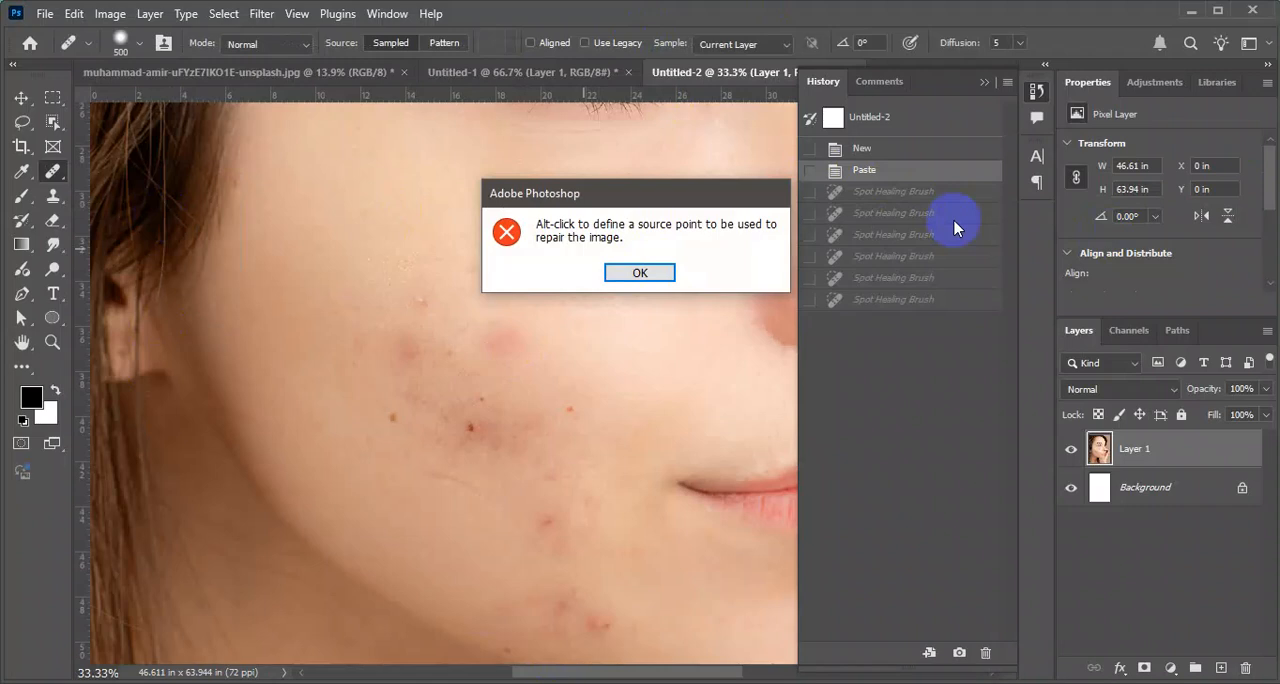
{"action": "key", "text": "Return"}
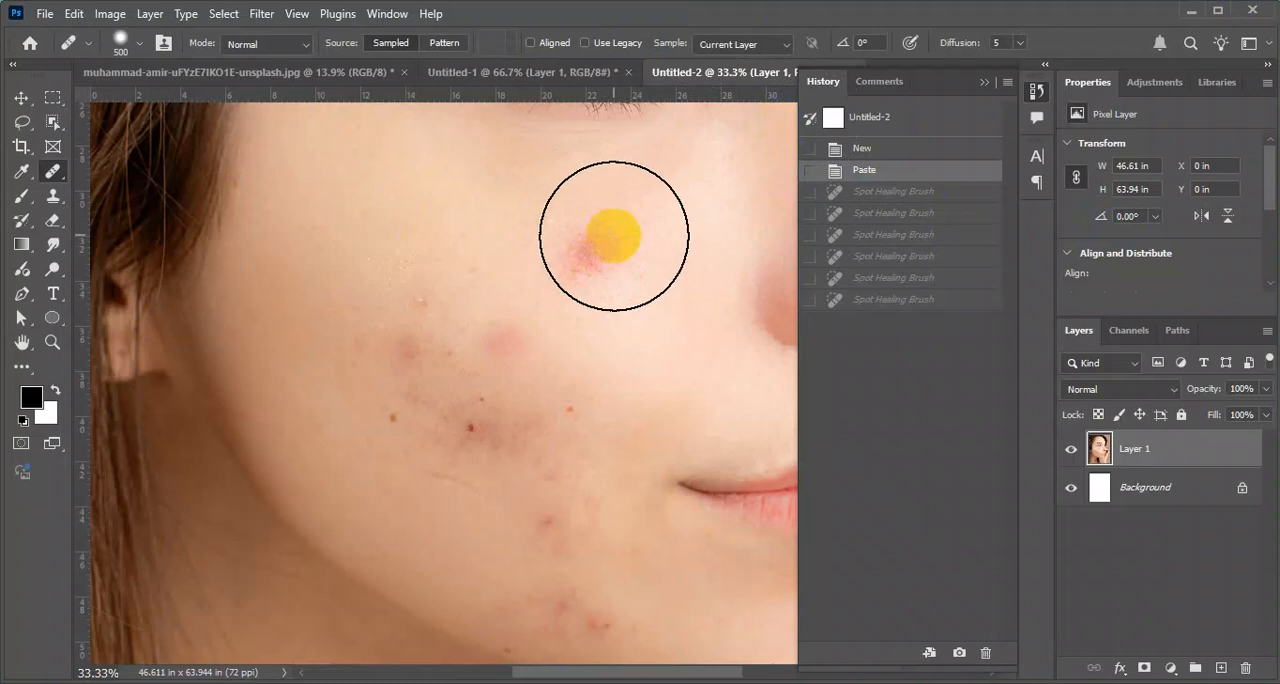
Step: Sample clean skin as the source and heal the large red pimple below the eye with a 400 px Healing Brush
{"action": "key", "text": "bracketleft"}
{"action": "key", "text": "bracketleft"}
{"action": "key", "text": "bracketleft"}
{"action": "key", "text": "bracketleft"}
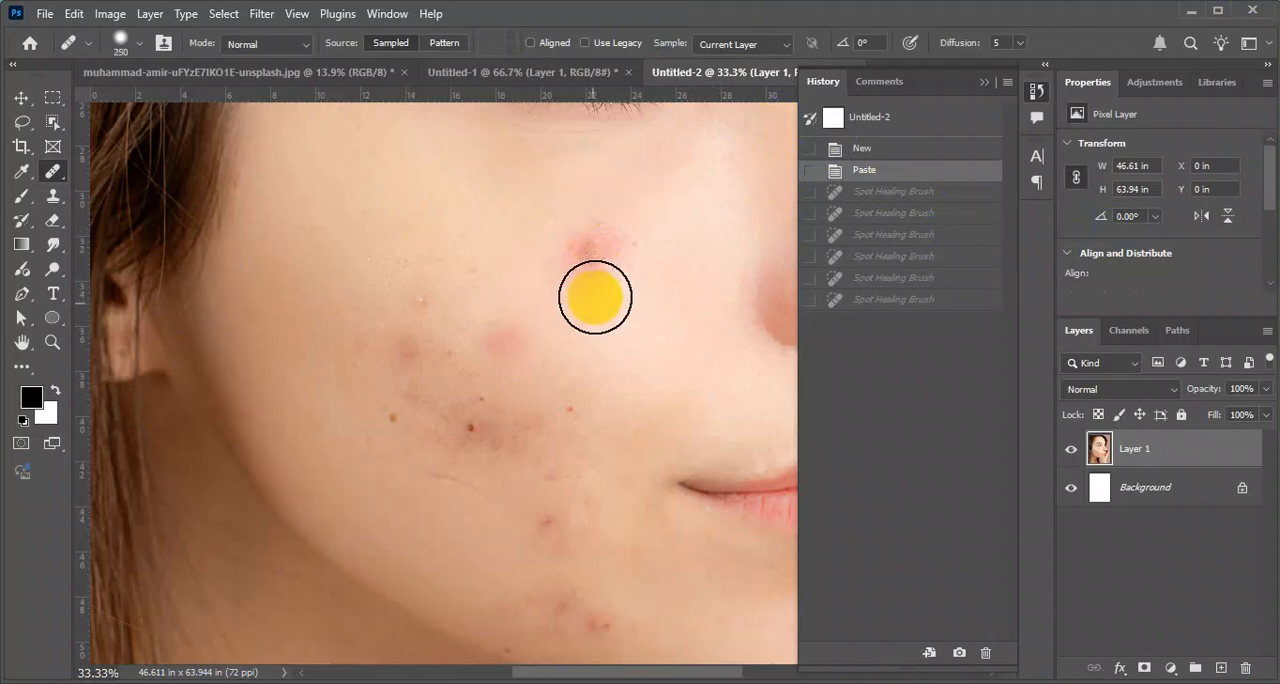
{"action": "mouse_move", "coordinate": [620, 303]}
{"action": "left_mouse_down"}
{"action": "mouse_move", "coordinate": [355, 417]}
{"action": "mouse_move", "coordinate": [529, 323]}
{"action": "mouse_move", "coordinate": [634, 400]}
{"action": "left_mouse_up"}
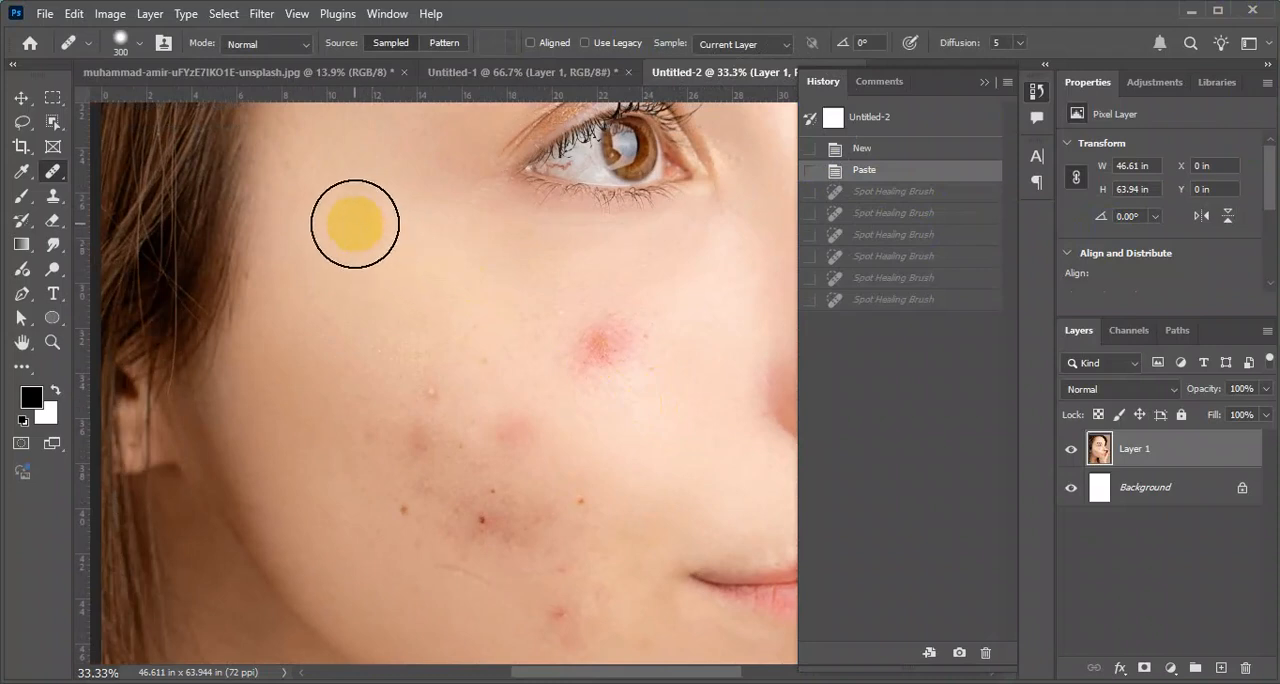
{"action": "key", "text": "bracketright"}
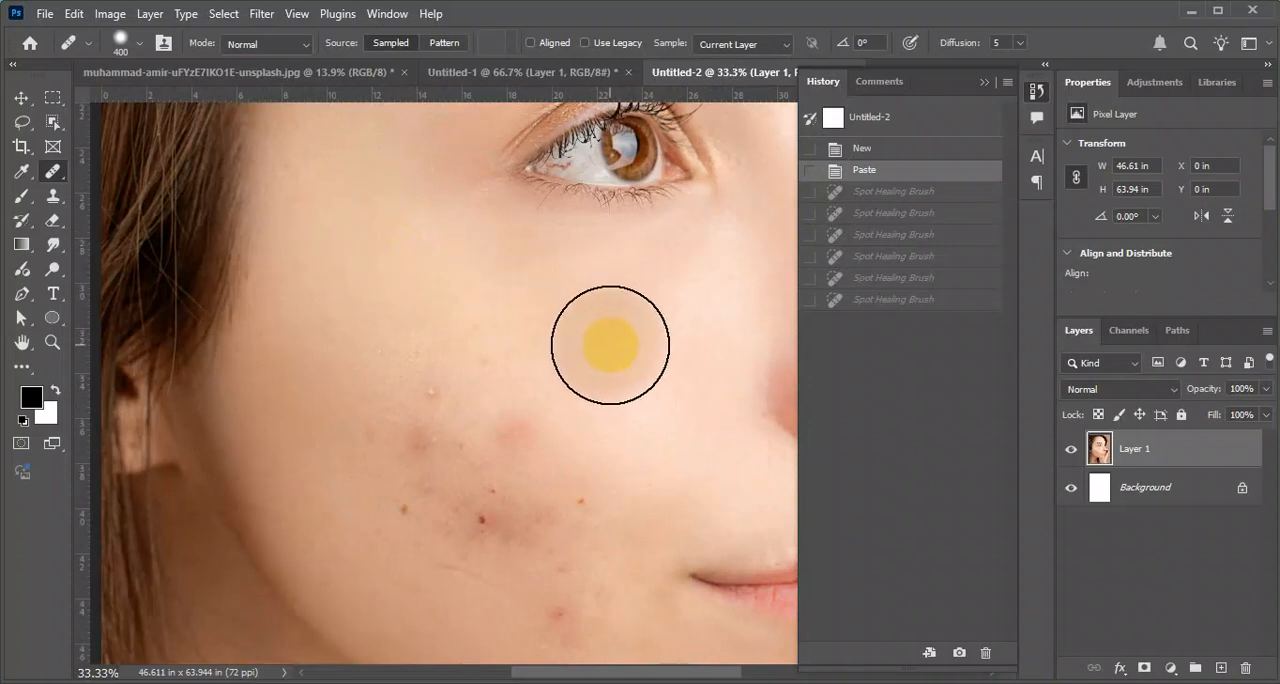
{"action": "left_click", "coordinate": [606, 346]}
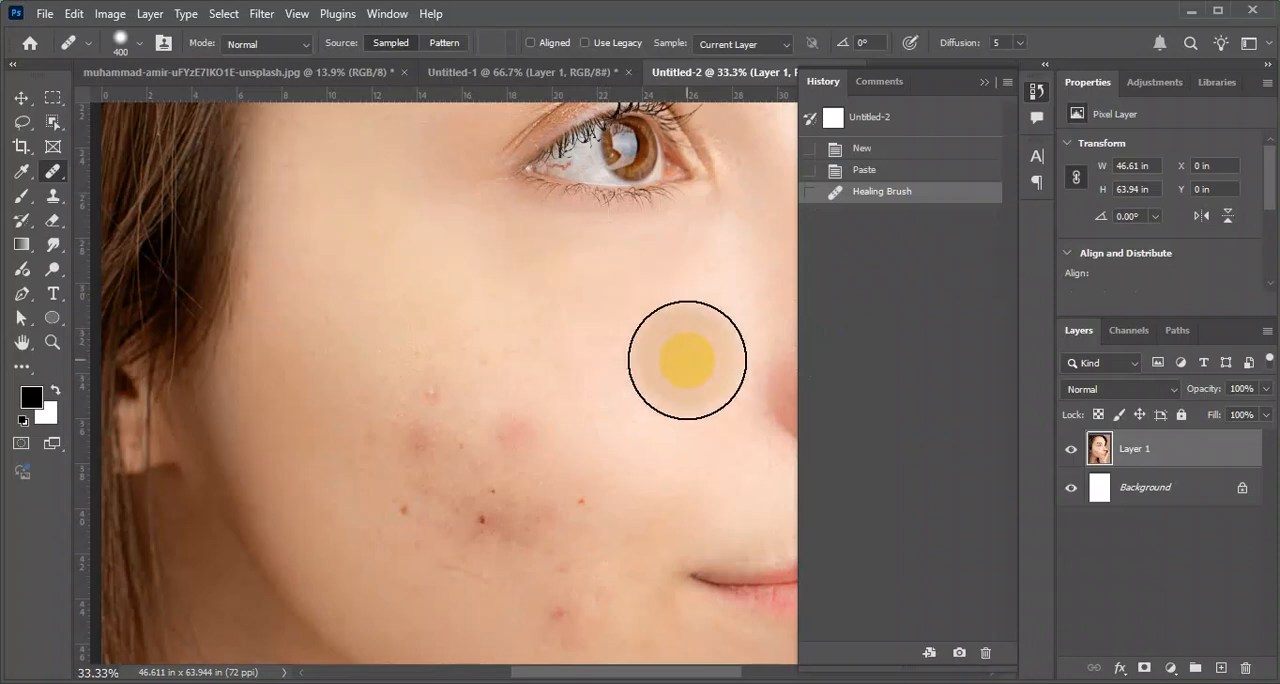
Step: Heal the small pimple and the red patches on the lower cheek with the Healing Brush, adjusting the brush size
{"action": "key", "text": "bracketleft"}
{"action": "mouse_move", "coordinate": [440, 400]}
{"action": "left_mouse_down"}
{"action": "mouse_move", "coordinate": [749, 363]}
{"action": "mouse_move", "coordinate": [484, 407]}
{"action": "mouse_move", "coordinate": [644, 475]}
{"action": "mouse_move", "coordinate": [545, 461]}
{"action": "mouse_move", "coordinate": [517, 416]}
{"action": "mouse_move", "coordinate": [551, 439]}
{"action": "mouse_move", "coordinate": [566, 473]}
{"action": "mouse_move", "coordinate": [556, 508]}
{"action": "mouse_move", "coordinate": [522, 532]}
{"action": "mouse_move", "coordinate": [468, 512]}
{"action": "mouse_move", "coordinate": [414, 455]}
{"action": "mouse_move", "coordinate": [381, 490]}
{"action": "mouse_move", "coordinate": [323, 415]}
{"action": "mouse_move", "coordinate": [380, 382]}
{"action": "left_mouse_up"}
{"action": "left_click", "coordinate": [509, 423]}
{"action": "key", "text": "bracketright"}
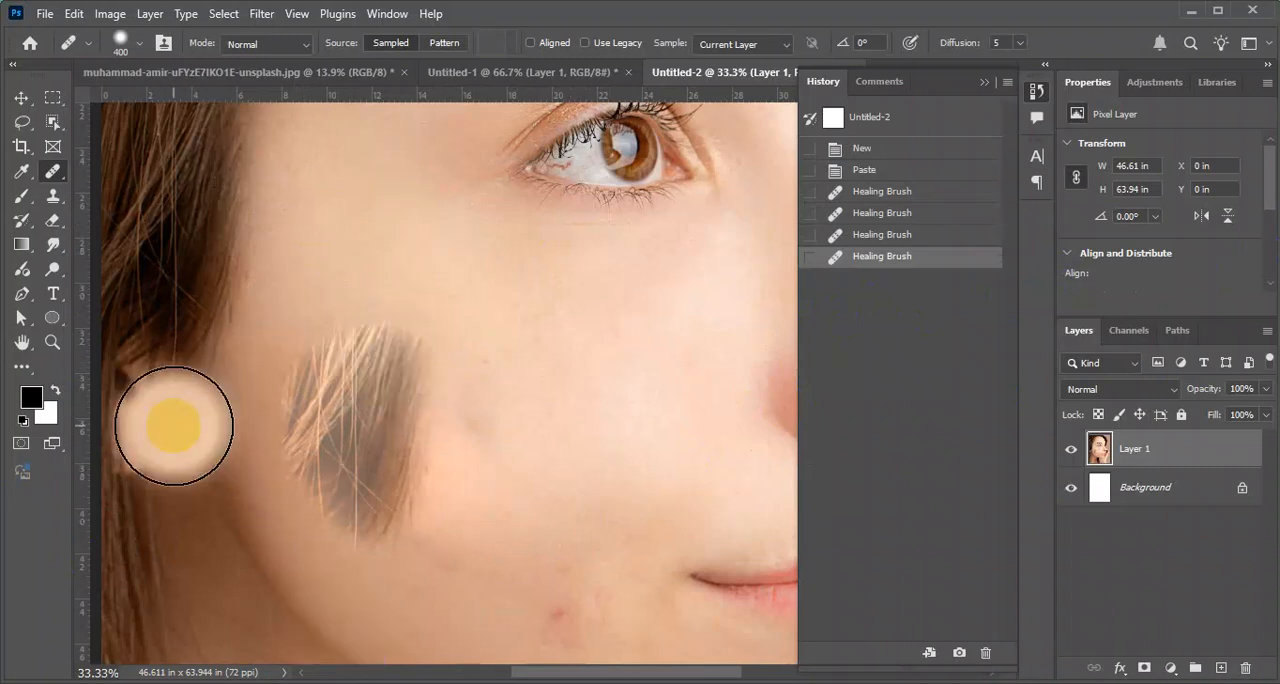
Step: Undo the hair-textured stroke on the cheek and heal the reddish upper-cheek spot with a 250 px Healing Brush
{"action": "left_click_drag", "start_coordinate": [285, 301], "coordinate": [1, 113]}
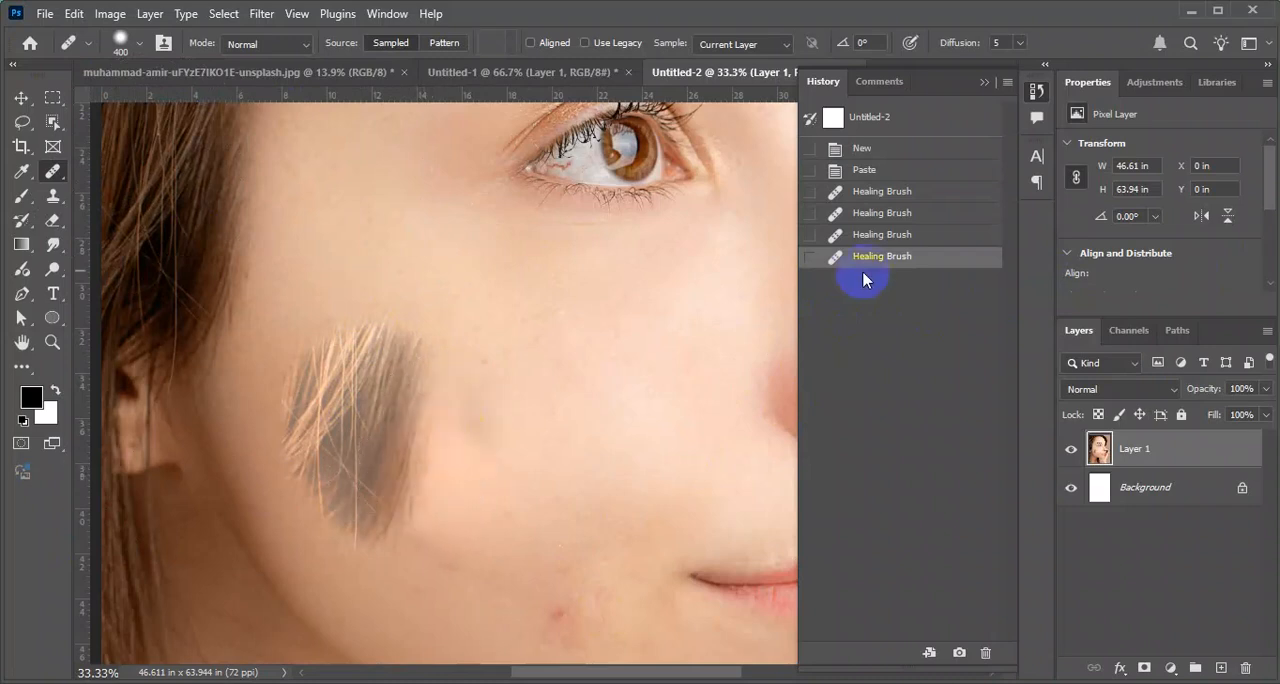
{"action": "key", "text": "ctrl+z"}
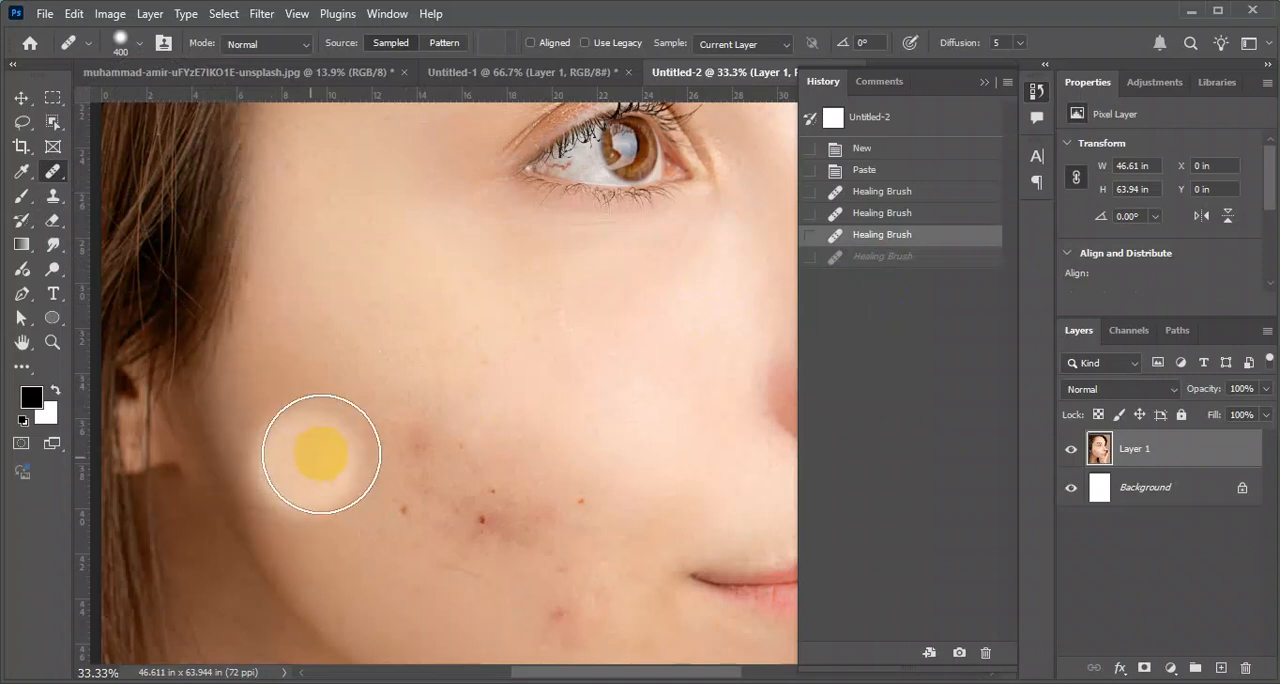
{"action": "key", "text": "bracketleft"}
{"action": "key", "text": "bracketleft"}
{"action": "left_click", "coordinate": [407, 431]}
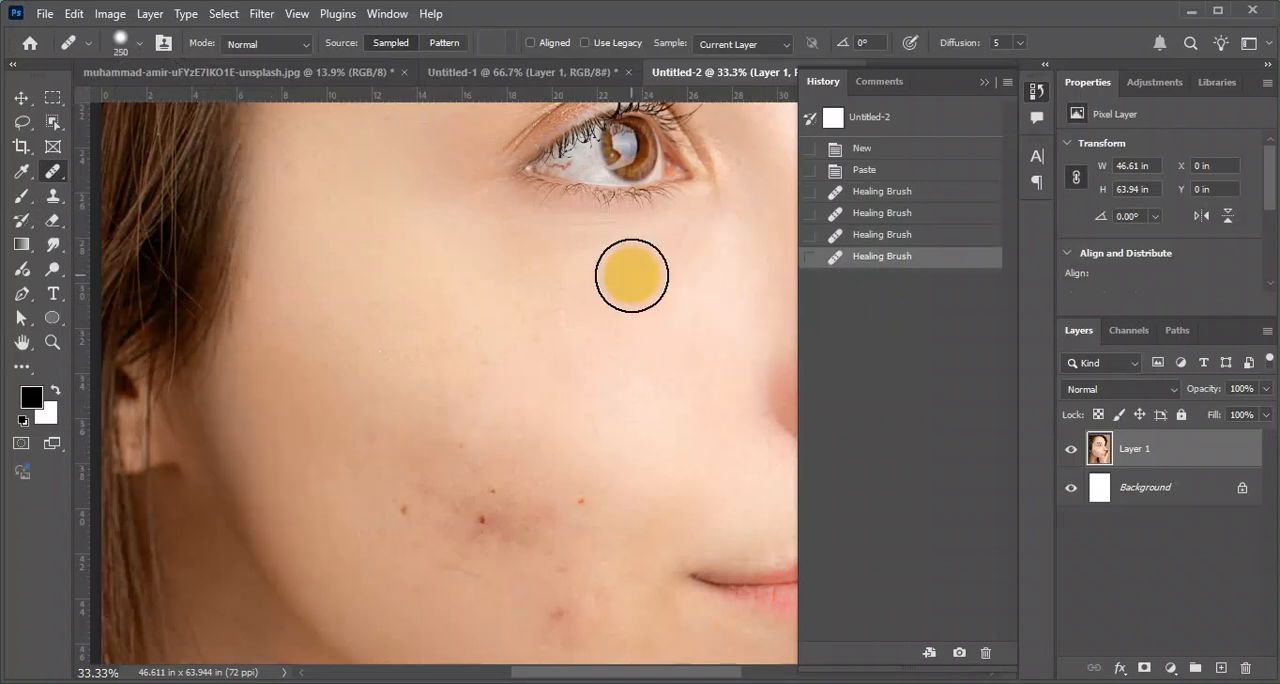
Step: Heal the small red dot and the reddish patches beside the mouth corner, starting with a 400 px Healing Brush
{"action": "key", "text": "bracketright"}
{"action": "key", "text": "bracketright"}
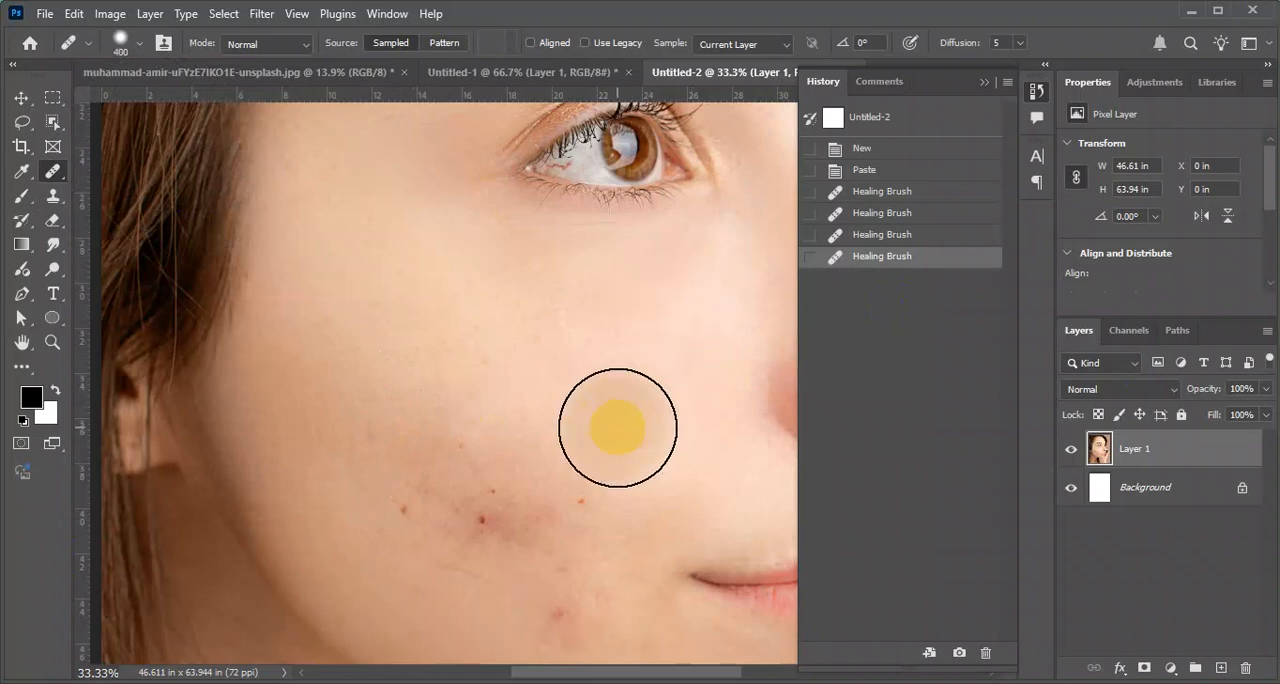
{"action": "left_click", "coordinate": [561, 496]}
{"action": "left_click_drag", "start_coordinate": [561, 496], "coordinate": [572, 566]}
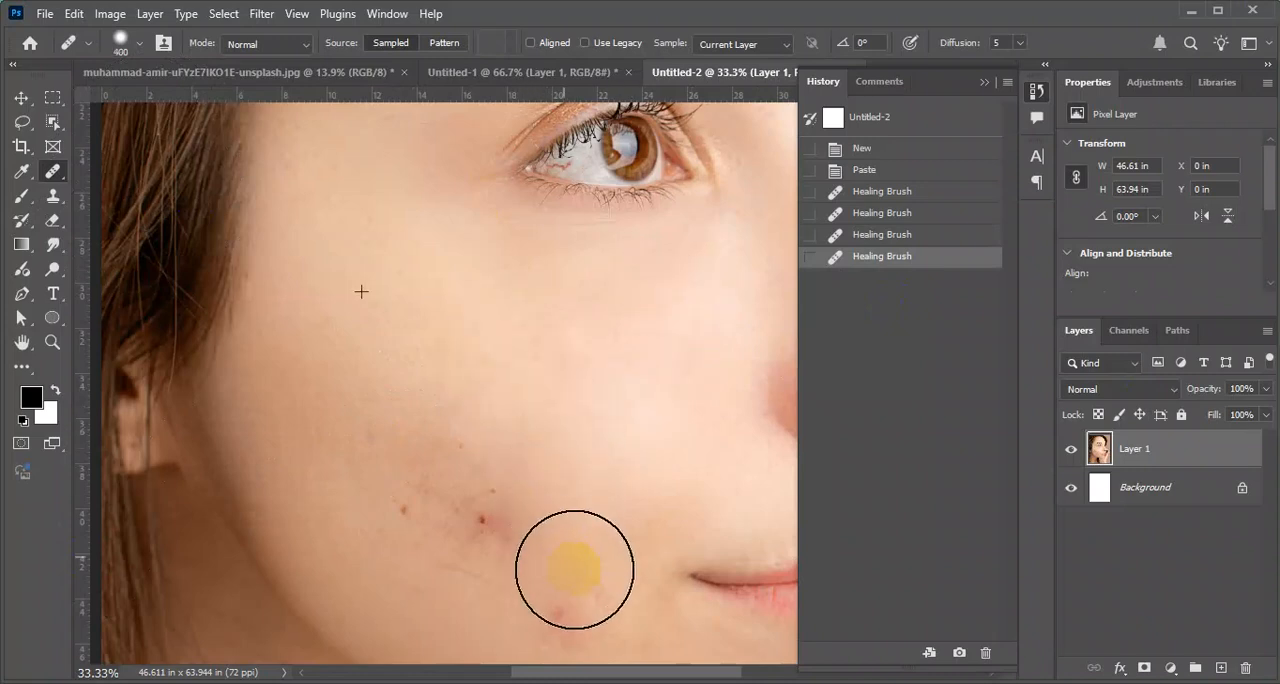
{"action": "key", "text": "space"}
{"action": "left_click_drag", "start_coordinate": [560, 503], "coordinate": [572, 341]}
{"action": "left_click_drag", "start_coordinate": [582, 445], "coordinate": [570, 451]}
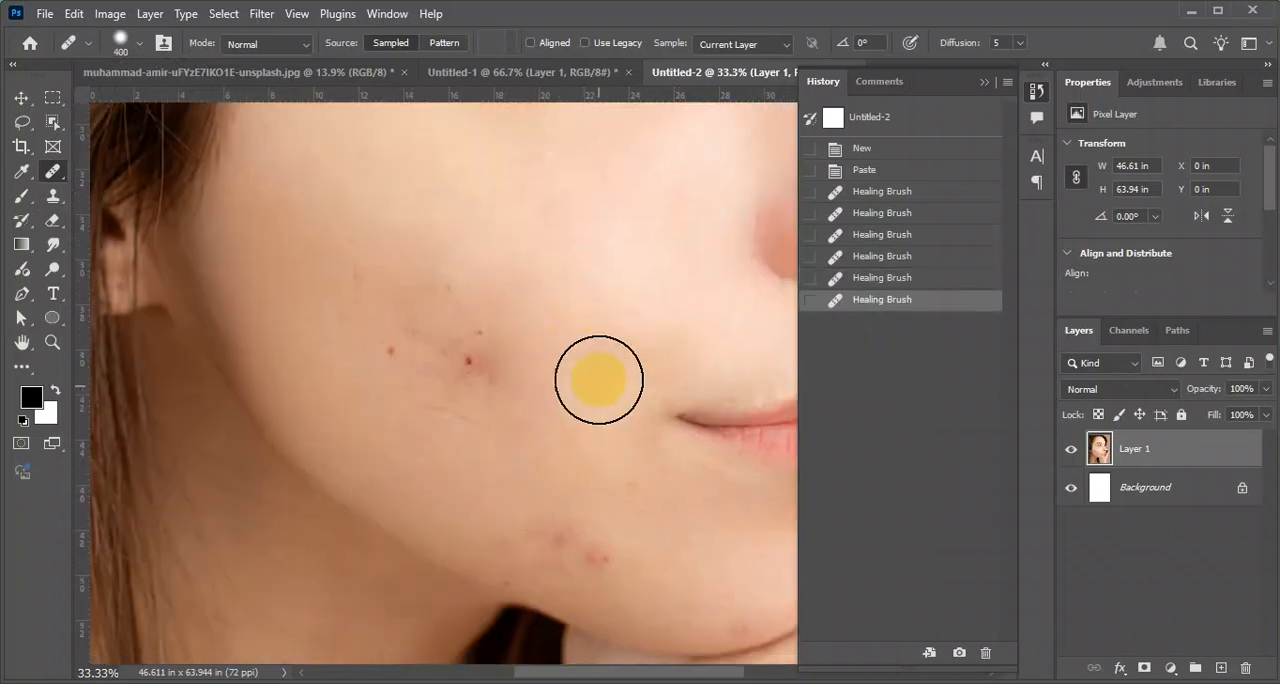
Step: Heal the dark red pimples in the middle of the cheek with a 500 px Healing Brush
{"action": "left_click", "coordinate": [421, 312]}
{"action": "mouse_move", "coordinate": [420, 311]}
{"action": "left_mouse_down"}
{"action": "mouse_move", "coordinate": [429, 347]}
{"action": "mouse_move", "coordinate": [469, 359]}
{"action": "left_mouse_up"}
{"action": "left_click", "coordinate": [458, 374]}
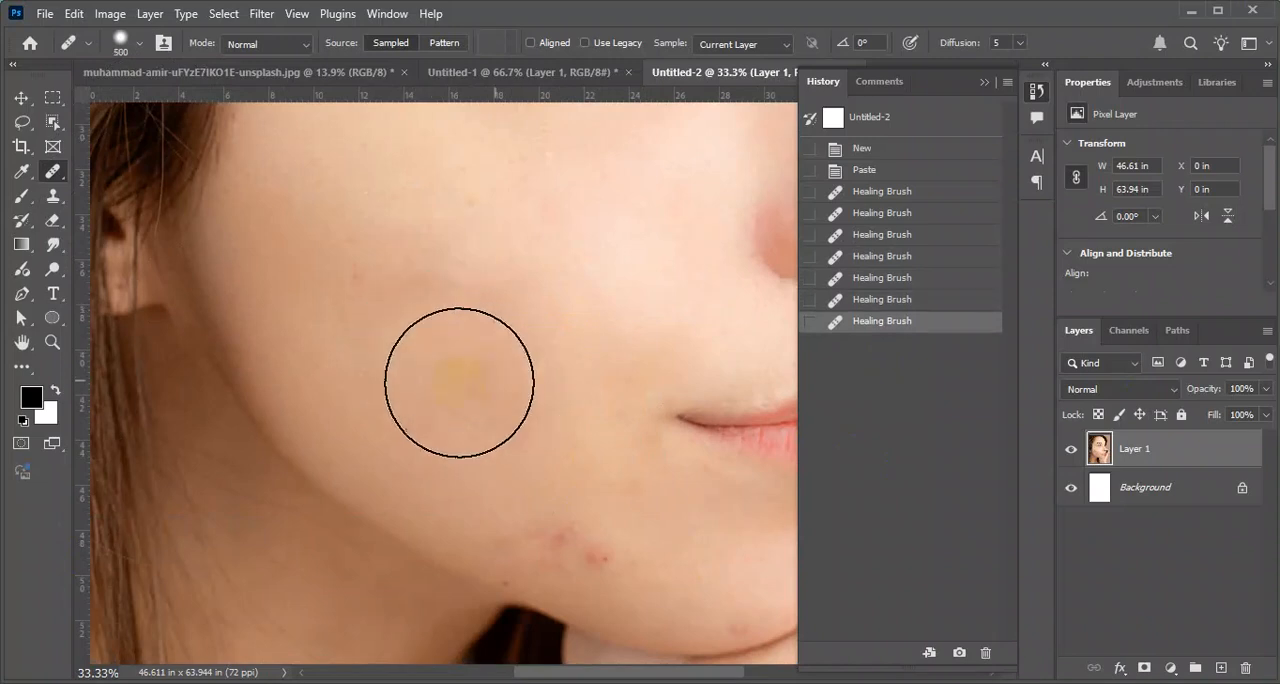
{"action": "left_click", "coordinate": [377, 251]}
Step: Heal the remaining pimples on the chin and jawline with a smaller Healing Brush
{"action": "key", "text": "space"}
{"action": "mouse_move", "coordinate": [630, 562]}
{"action": "left_mouse_down"}
{"action": "mouse_move", "coordinate": [597, 508]}
{"action": "mouse_move", "coordinate": [541, 483]}
{"action": "left_mouse_up"}
{"action": "key", "text": "["}
{"action": "key", "text": "["}
{"action": "mouse_move", "coordinate": [523, 468]}
{"action": "left_mouse_down"}
{"action": "mouse_move", "coordinate": [454, 446]}
{"action": "mouse_move", "coordinate": [580, 507]}
{"action": "left_mouse_up"}
{"action": "left_click", "coordinate": [550, 457]}
{"action": "left_click", "coordinate": [655, 452]}
{"action": "left_click", "coordinate": [502, 452]}
Step: Even out the remaining uneven cheek skin with a 500 px Healing Brush and show the whole portrait
{"action": "key", "text": "]"}
{"action": "key", "text": "]"}
{"action": "left_click", "coordinate": [500, 271]}
{"action": "left_click", "coordinate": [357, 189]}
{"action": "left_click", "coordinate": [482, 179]}
{"action": "left_click", "coordinate": [543, 223]}
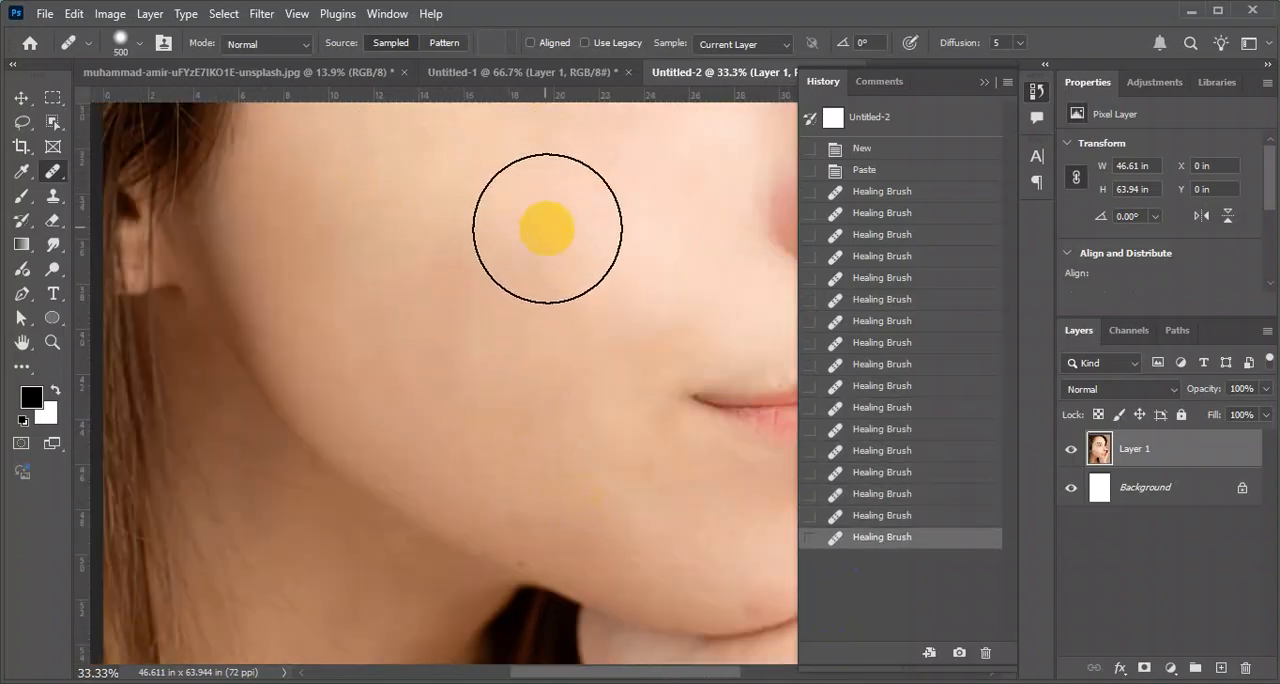
{"action": "left_click", "coordinate": [663, 306]}
{"action": "key", "text": "ctrl+0"}
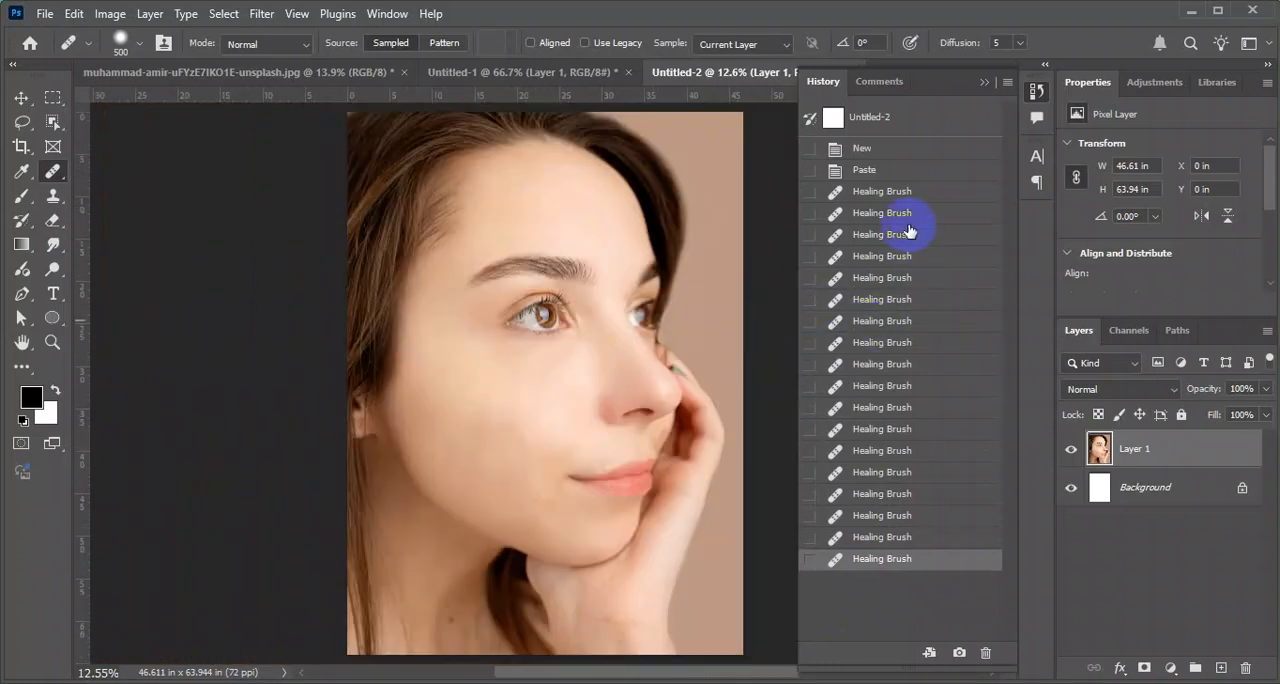
Step: Revert the portrait to its Paste history state, discarding all the Healing Brush strokes
{"action": "left_click", "coordinate": [890, 170]}
{"action": "key", "text": "ctrl+alt+z"}
{"action": "key", "text": "ctrl+alt+z"}
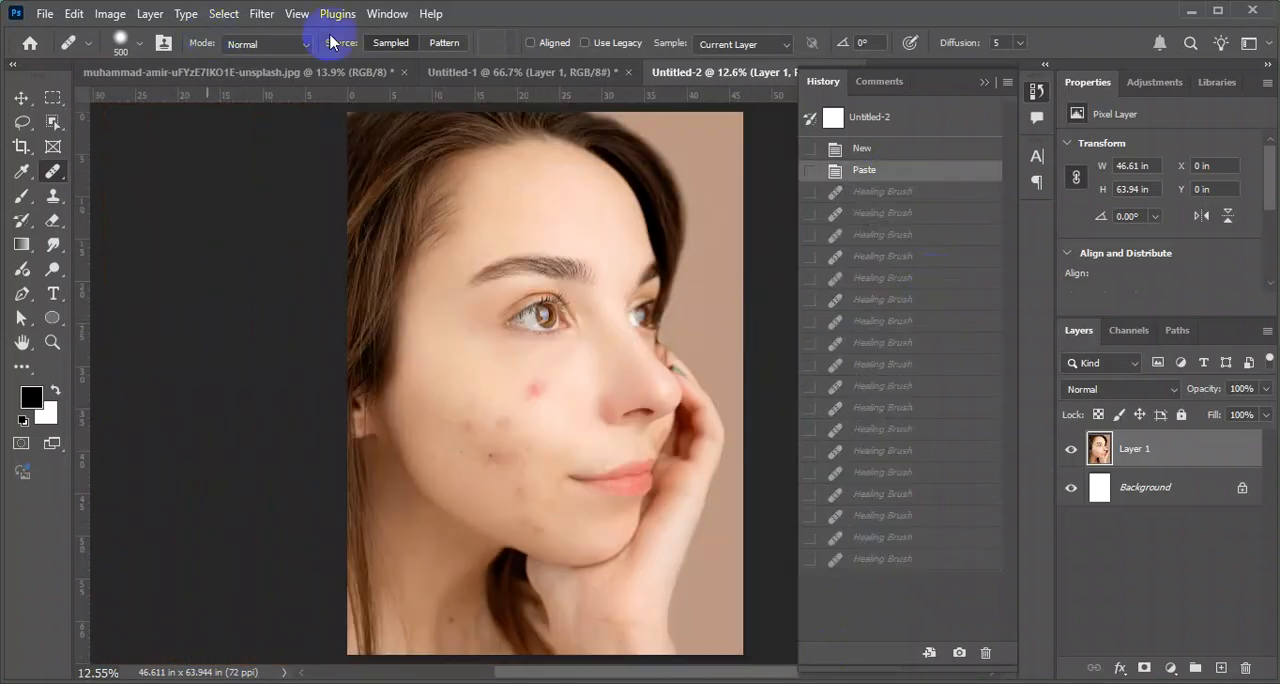
Step: Switch to the street photo and ready the Healing Brush at 200 px for the motorcyclists on the road
{"action": "left_click", "coordinate": [404, 72]}
{"action": "key", "text": "v"}
{"action": "key", "text": "ctrl+plus"}
{"action": "key", "text": "ctrl+plus"}
{"action": "key", "text": "ctrl+plus"}
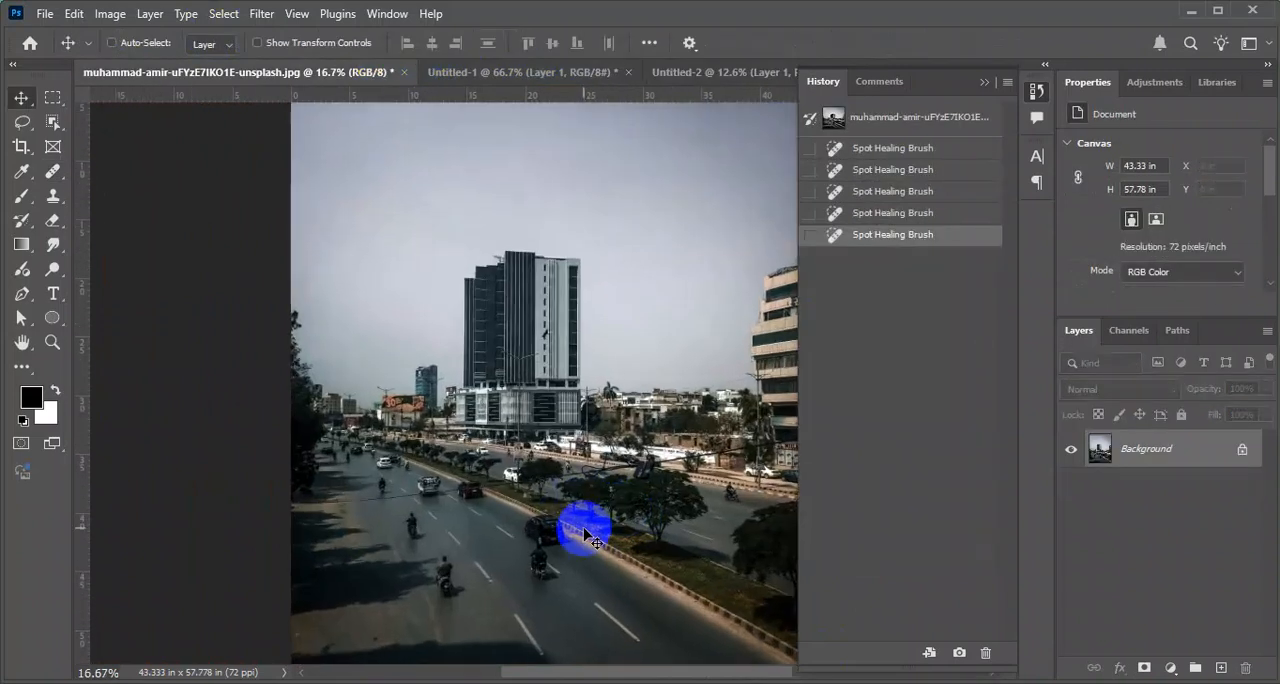
{"action": "left_click_drag", "start_coordinate": [491, 582], "coordinate": [490, 294]}
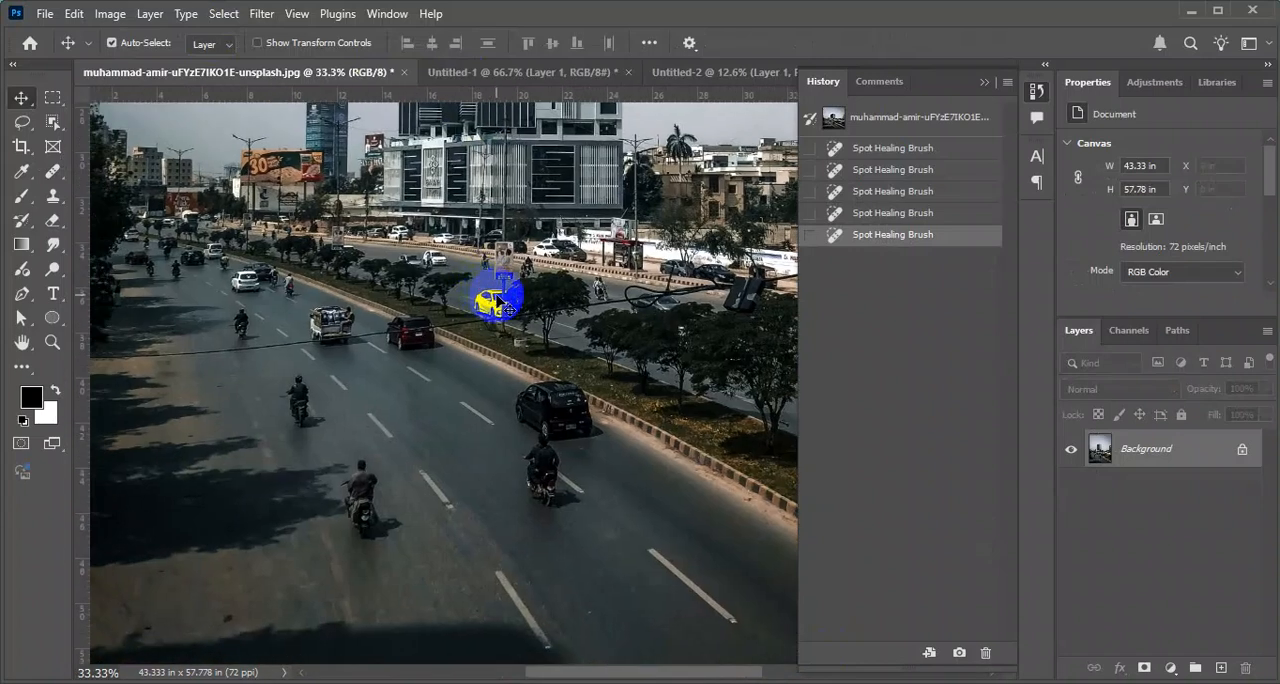
{"action": "key", "text": "ctrl+plus"}
{"action": "left_click_drag", "start_coordinate": [312, 488], "coordinate": [549, 481]}
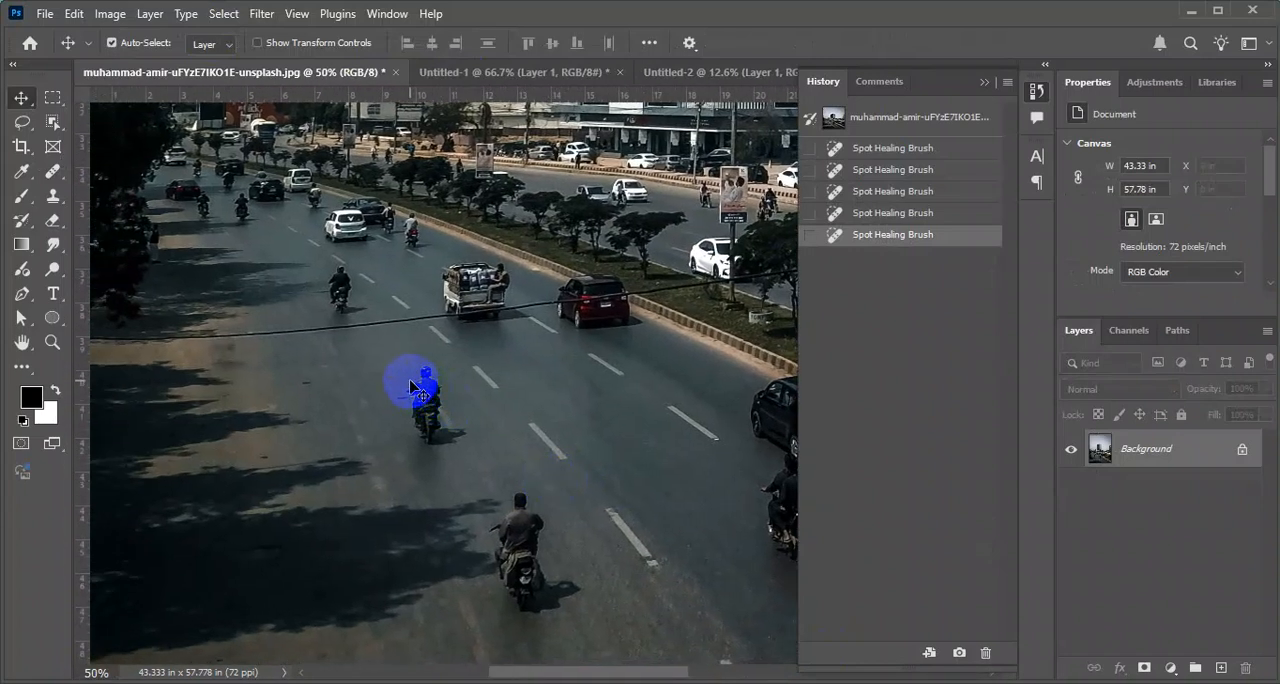
{"action": "key", "text": "j"}
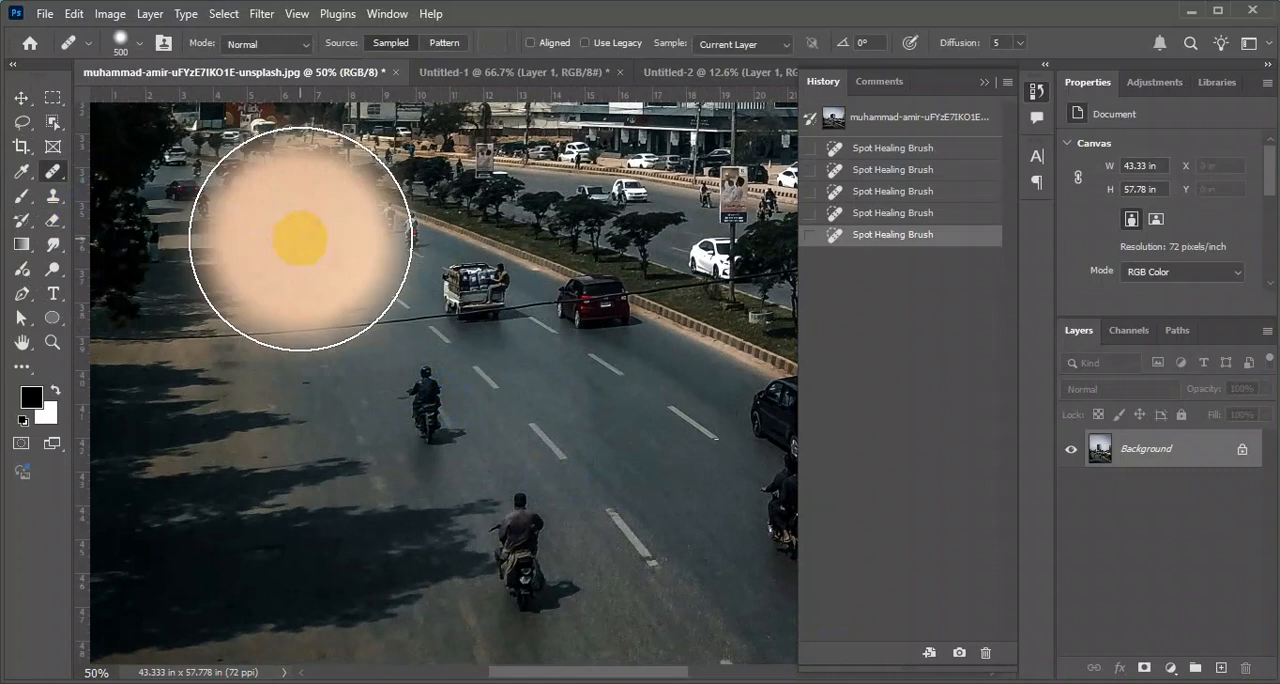
{"action": "key", "text": "bracketleft"}
{"action": "key", "text": "bracketleft"}
{"action": "key", "text": "bracketleft"}
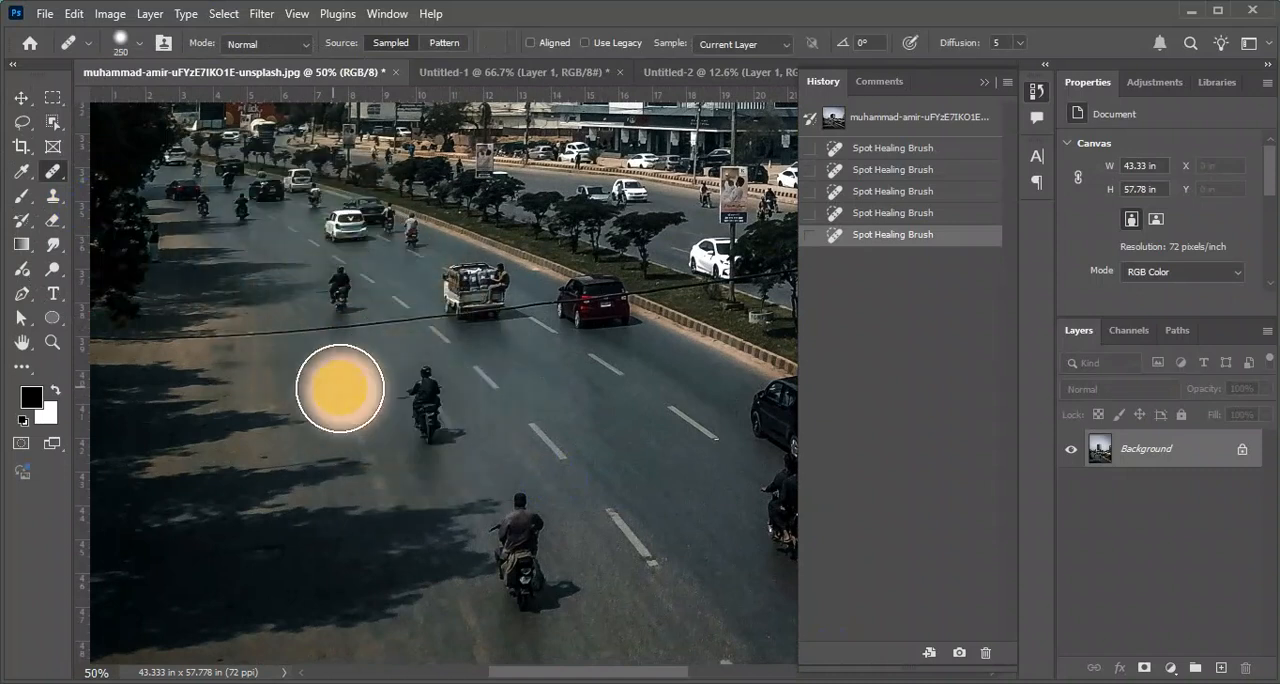
Step: Sample clear road as the source and heal away the motorcyclist in the middle of the road
{"action": "left_click", "coordinate": [346, 372], "text": "alt"}
{"action": "left_click", "coordinate": [357, 380], "text": "alt"}
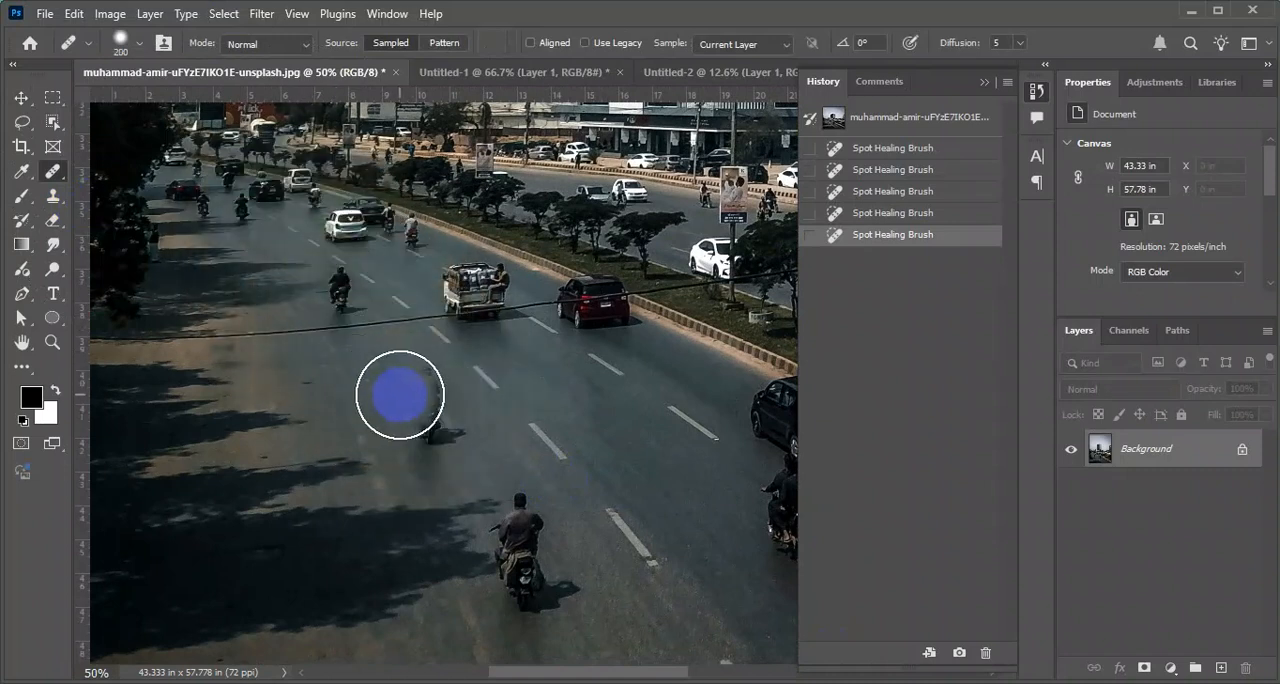
{"action": "left_click", "coordinate": [420, 393]}
{"action": "left_click", "coordinate": [427, 420]}
{"action": "left_click", "coordinate": [449, 434]}
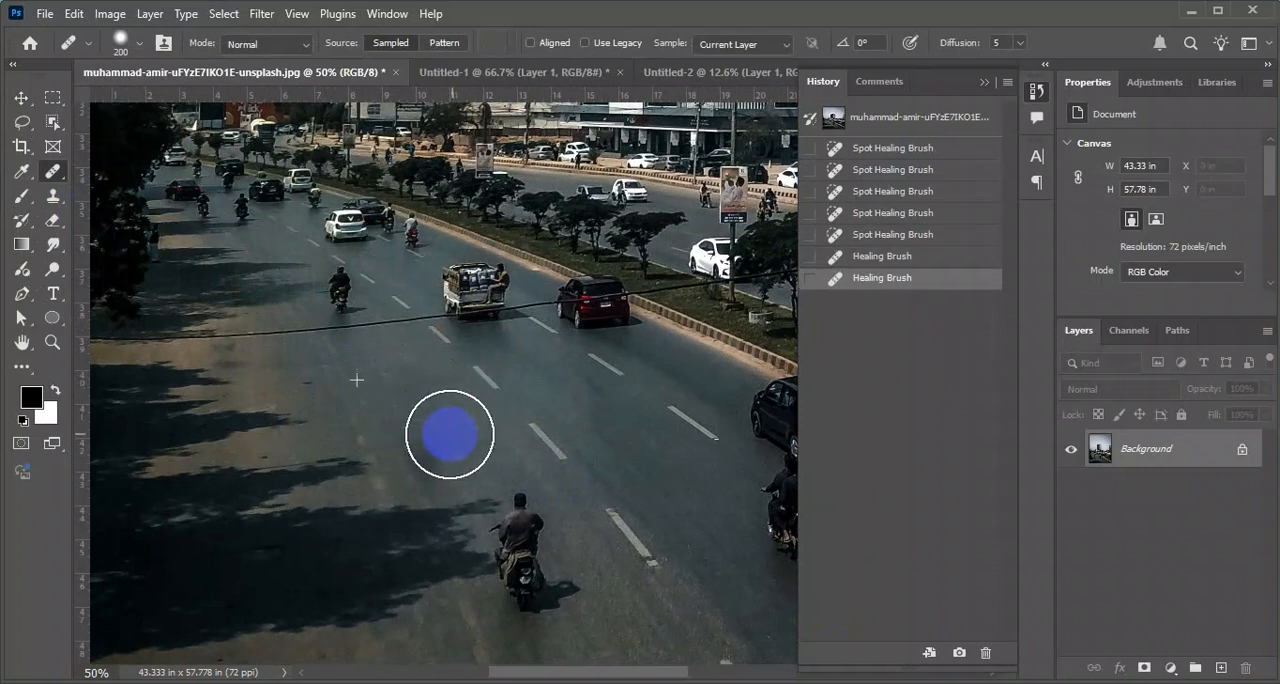
{"action": "left_click", "coordinate": [708, 414]}
Step: Undo the Healing Brush strokes that removed the motorcyclist from the street photo
{"action": "key", "text": "v"}
{"action": "left_click", "coordinate": [287, 492]}
{"action": "key", "text": "space"}
{"action": "left_click_drag", "start_coordinate": [386, 263], "coordinate": [435, 284]}
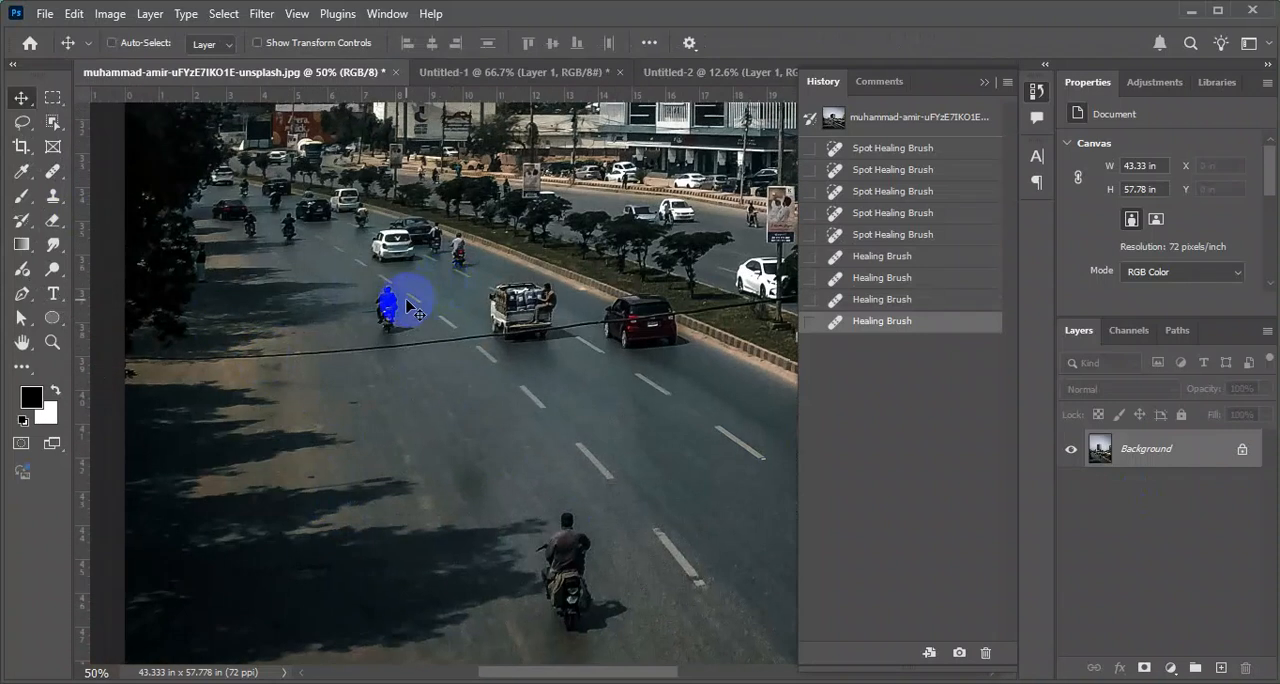
{"action": "key", "text": "ctrl+z"}
{"action": "key", "text": "ctrl+z"}
{"action": "key", "text": "ctrl+z"}
{"action": "key", "text": "ctrl+z"}
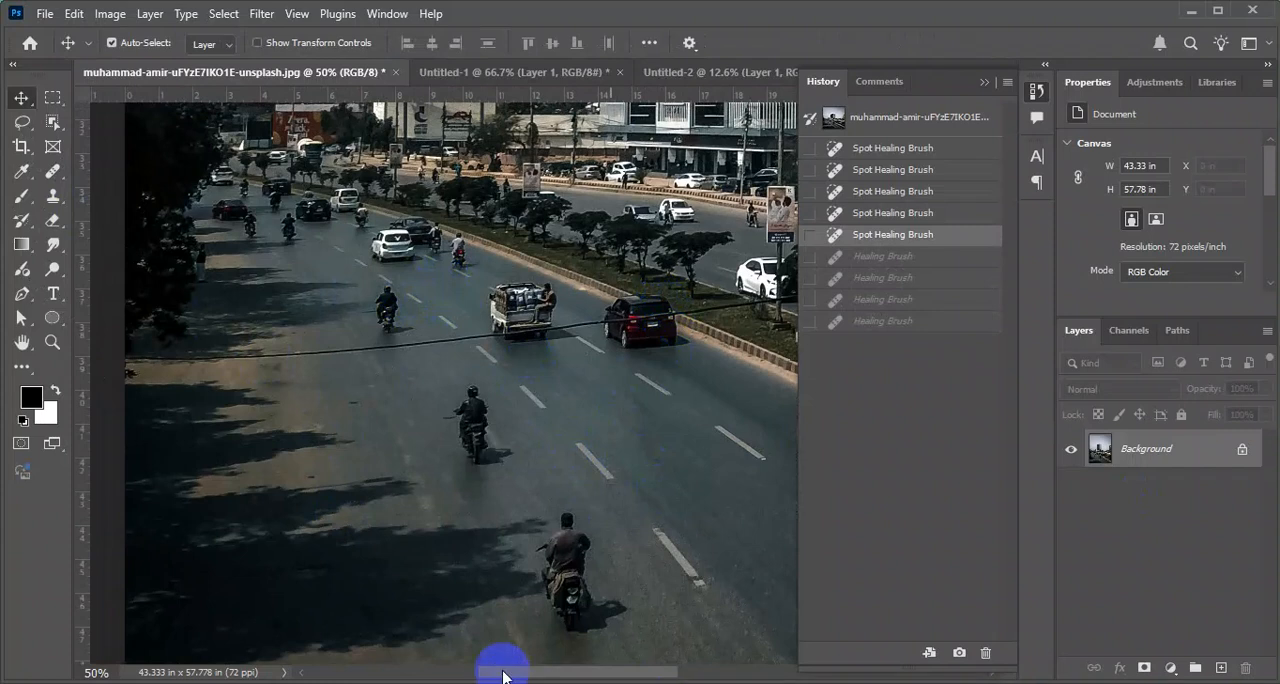
Step: Add a new empty layer above the street photo's background and show the whole image
{"action": "key", "text": "ctrl+shift+n"}
{"action": "key", "text": "Return"}
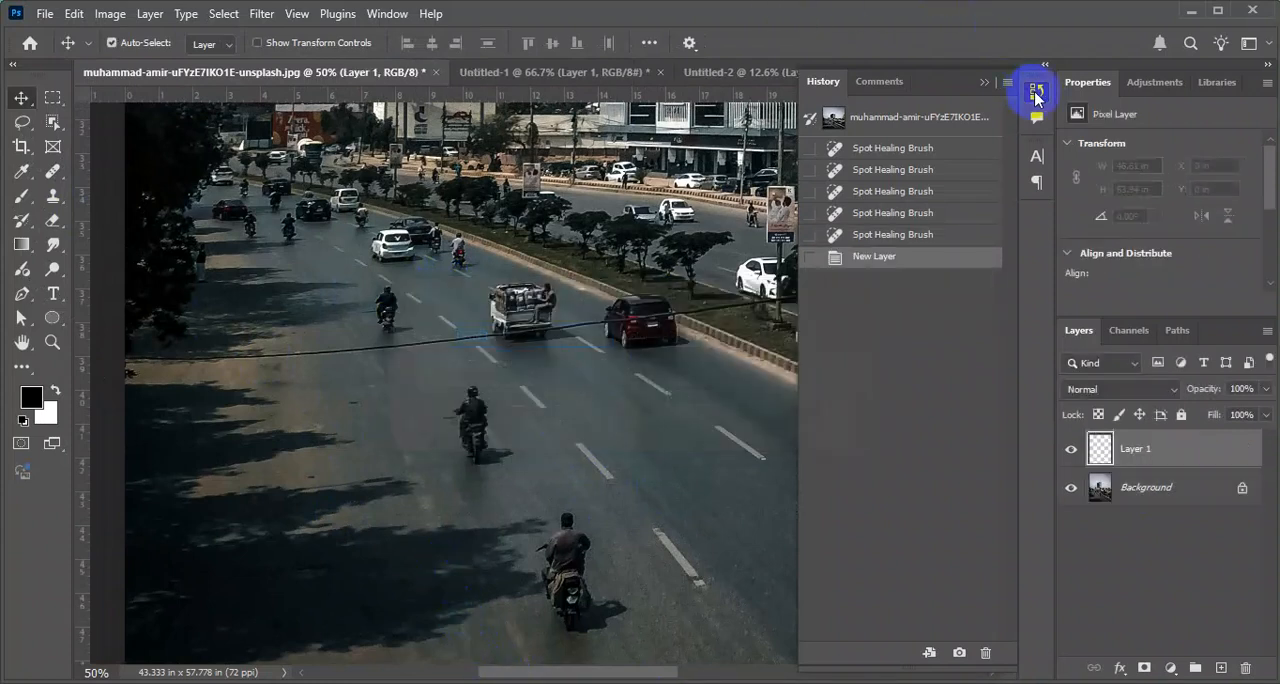
{"action": "key", "text": "ctrl+0"}
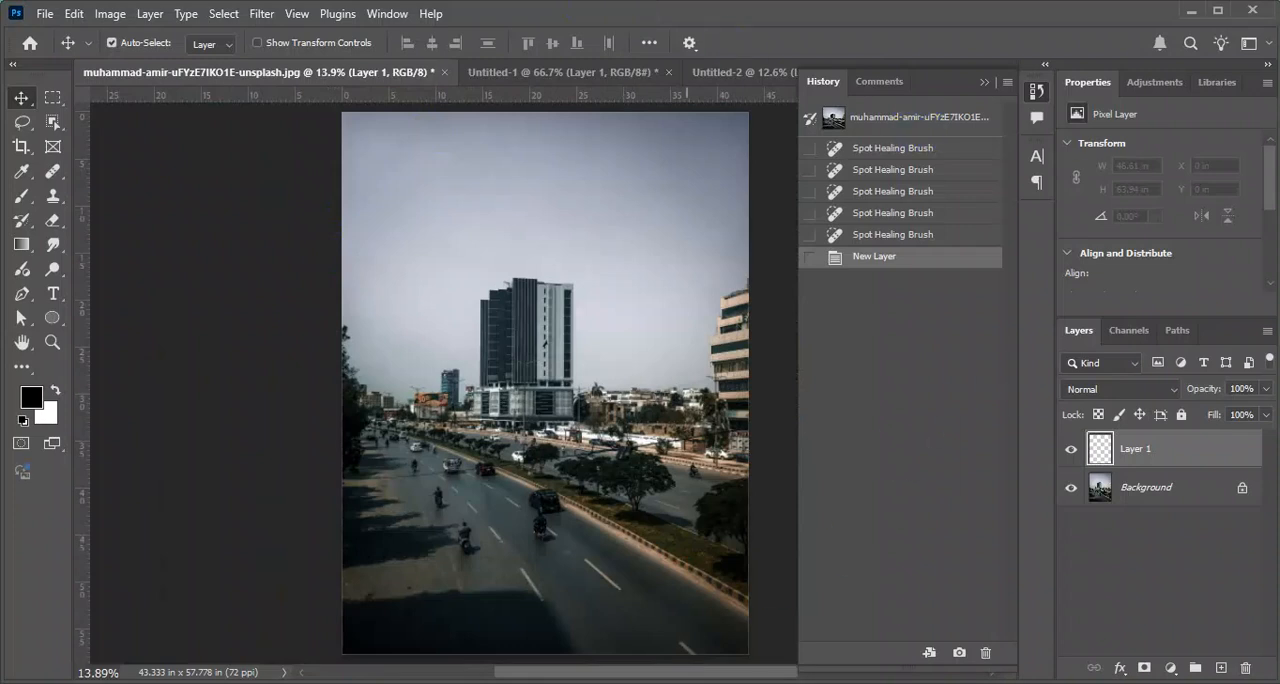
Step: Review the shortcut list in Notepad, narrow its window to reveal the toolbox, and return to Photoshop
{"action": "key", "text": "alt+Tab"}
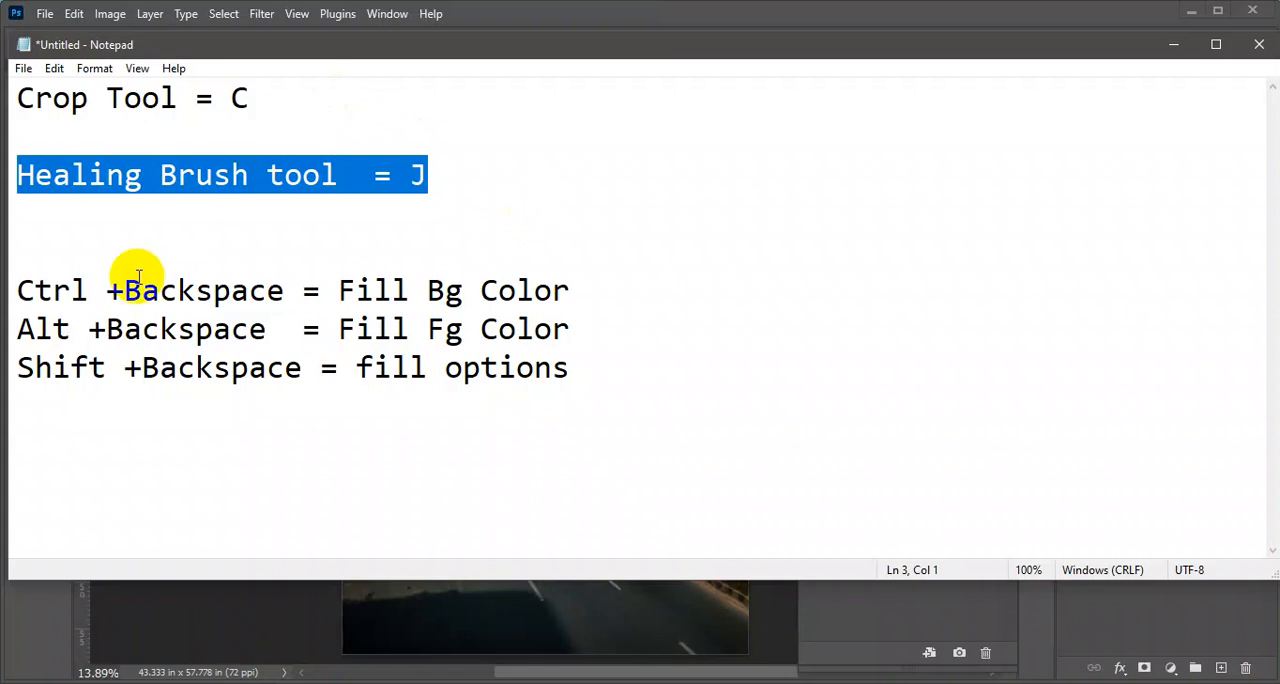
{"action": "left_click", "coordinate": [428, 333]}
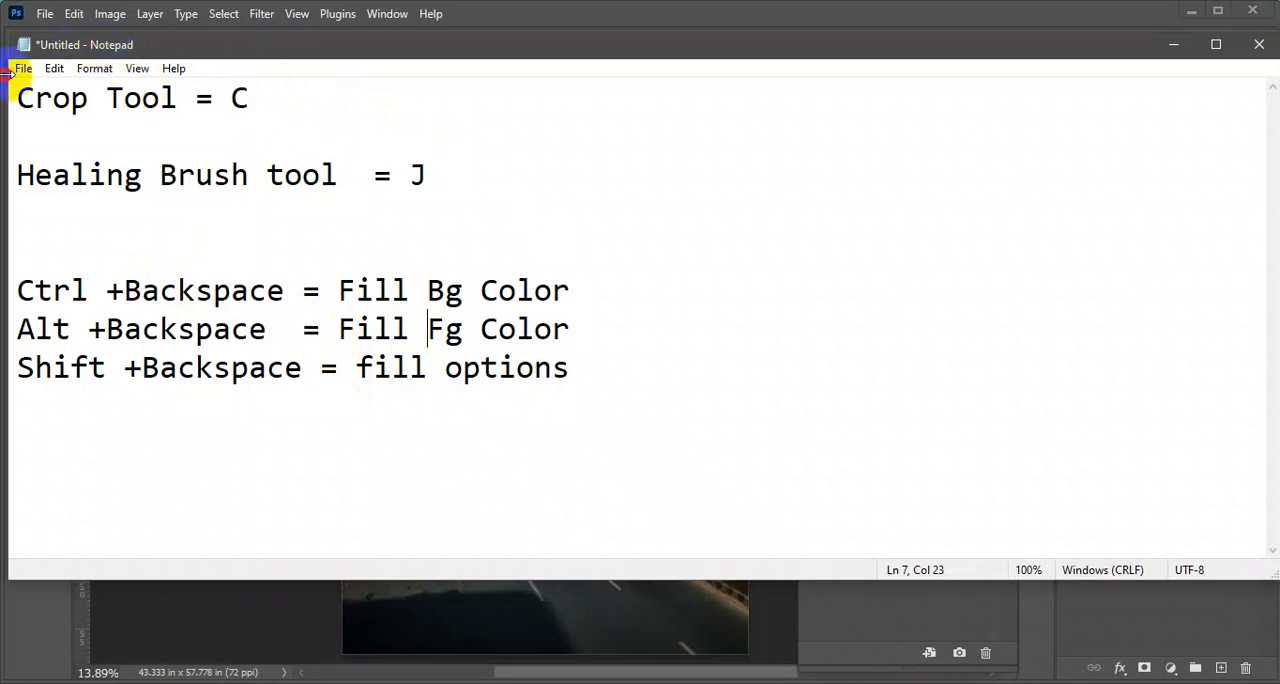
{"action": "left_click_drag", "start_coordinate": [5, 73], "coordinate": [196, 80]}
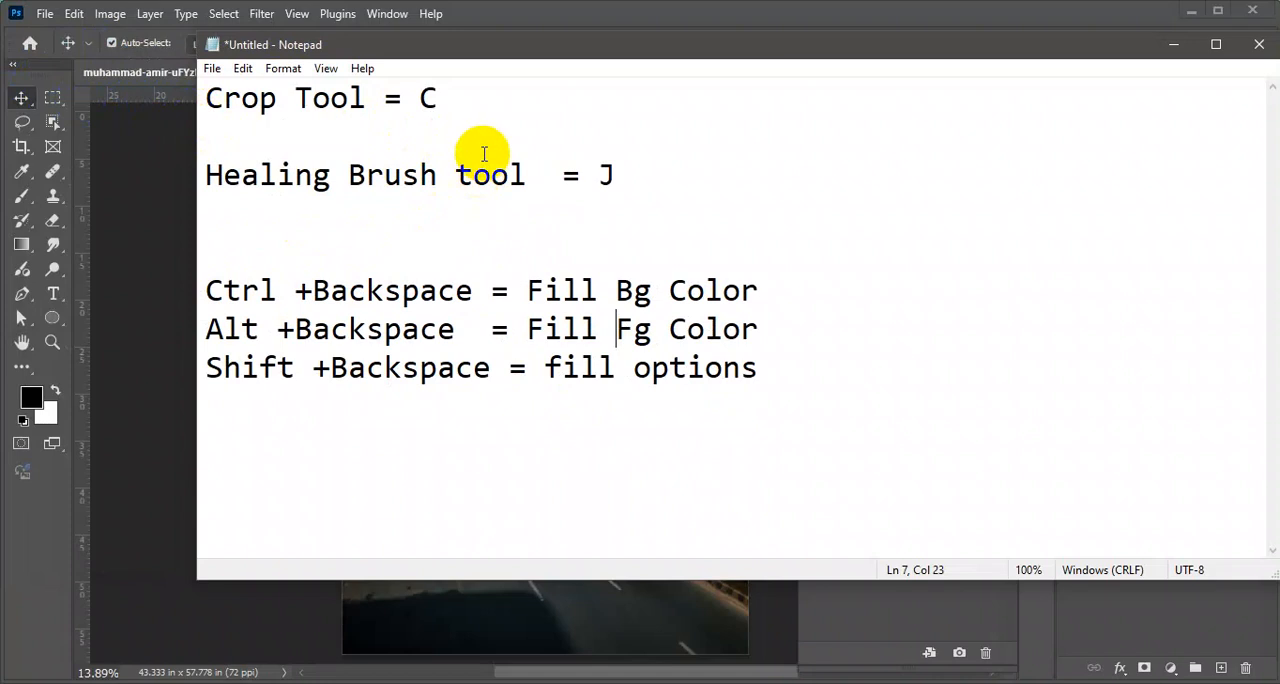
{"action": "left_click", "coordinate": [657, 5]}
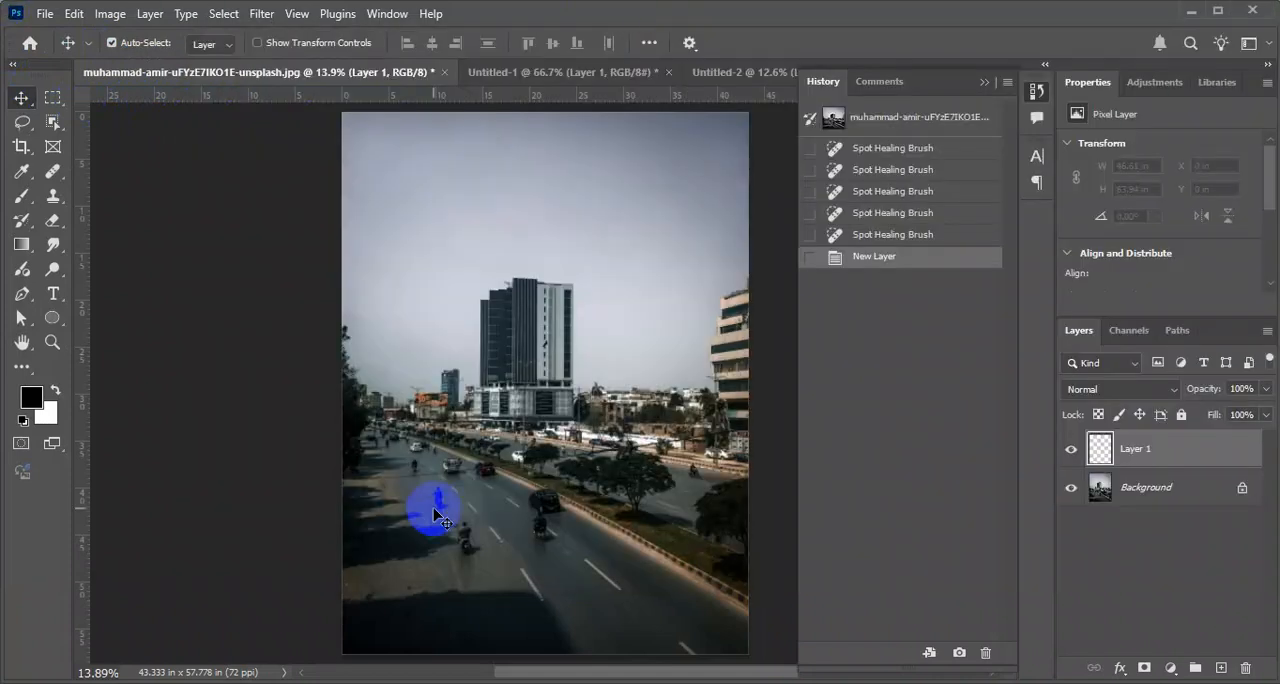
Step: Activate the Healing Brush Tool for working on the motorcyclists with the empty Layer 1 selected
{"action": "key", "text": "ctrl+plus"}
{"action": "key", "text": "ctrl+plus"}
{"action": "left_click_drag", "start_coordinate": [513, 572], "coordinate": [586, 372]}
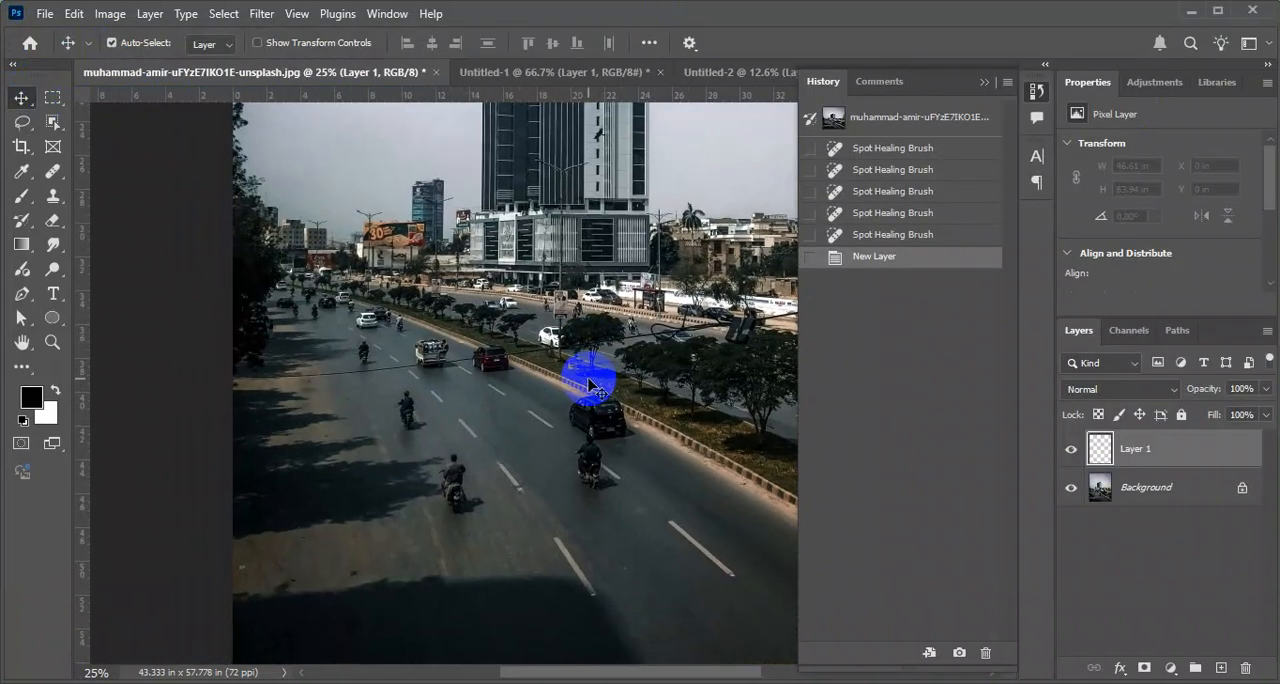
{"action": "key", "text": "ctrl+plus"}
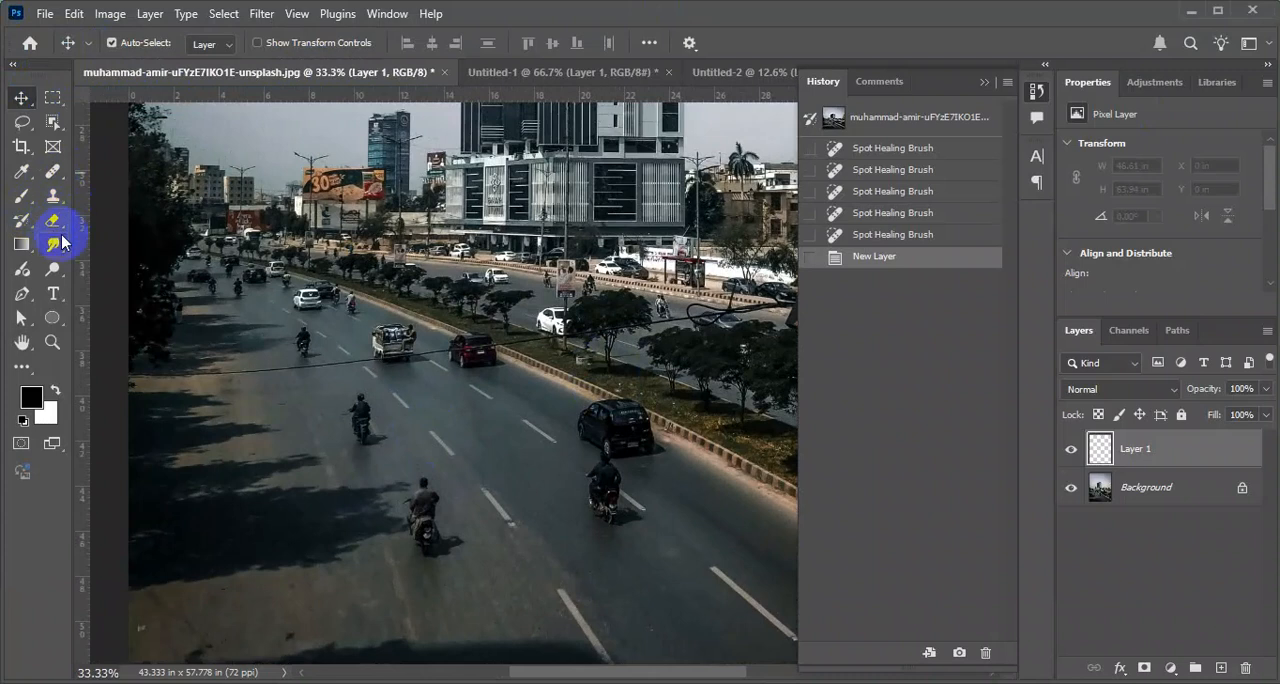
{"action": "left_click_drag", "start_coordinate": [53, 171], "coordinate": [172, 215]}
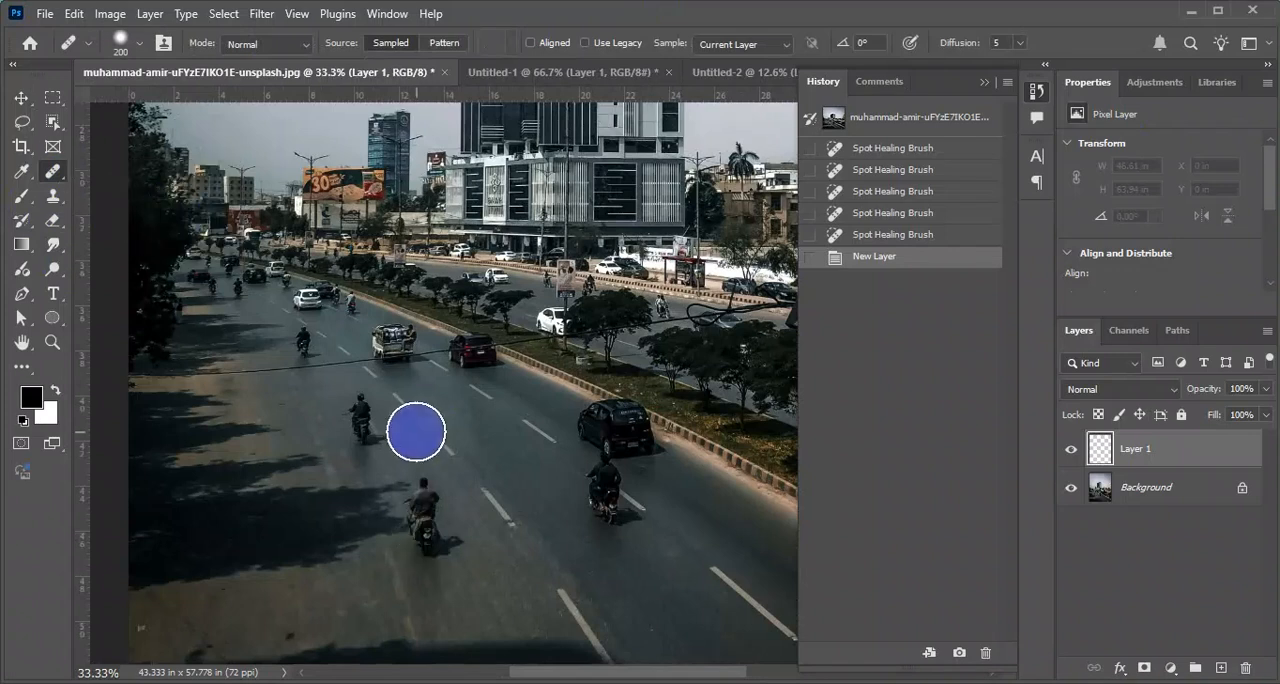
{"action": "key", "text": "p"}
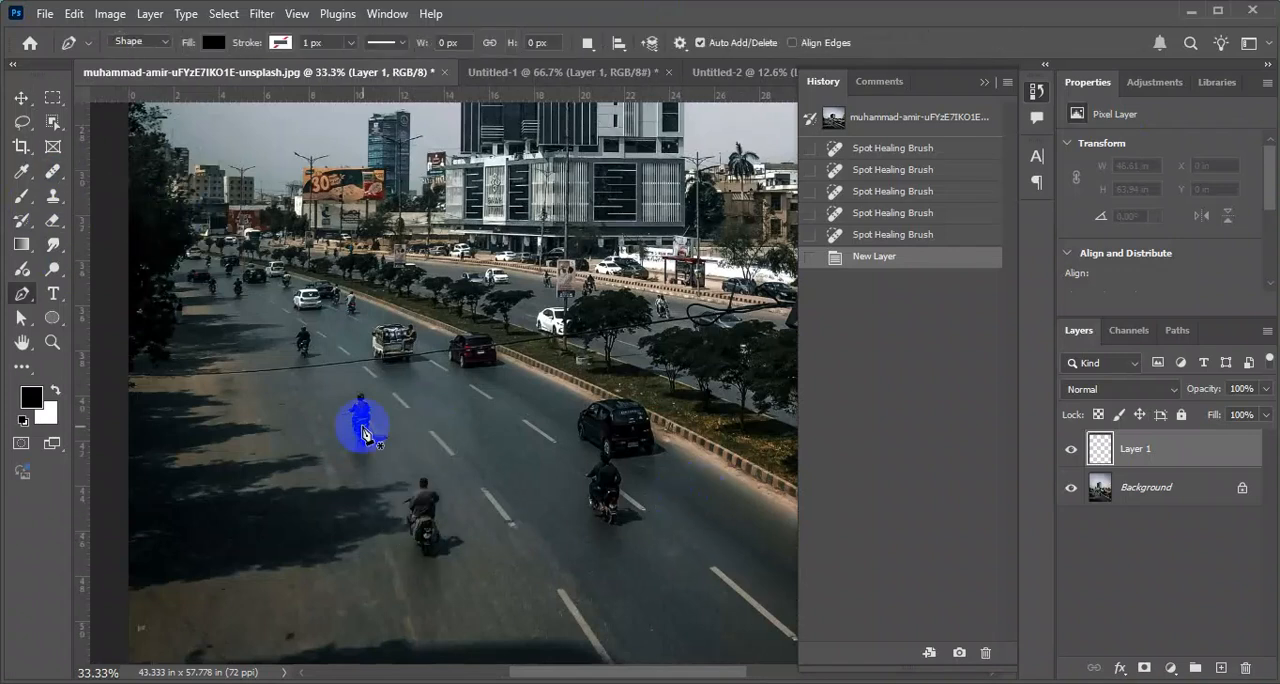
{"action": "key", "text": "j"}
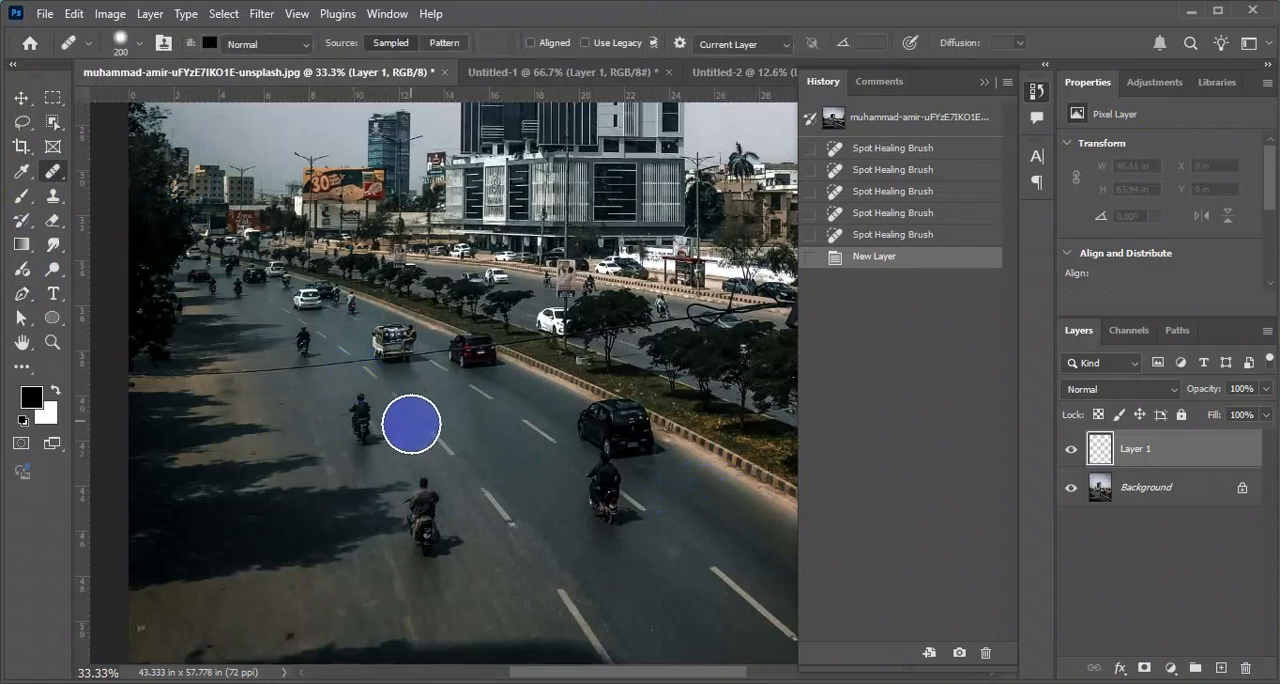
Step: Try to heal the motorcyclist beside the tree shadow on the empty Layer 1 with the 200 px Healing Brush, undoing the first stroke
{"action": "mouse_move", "coordinate": [423, 492]}
{"action": "left_mouse_down"}
{"action": "mouse_move", "coordinate": [434, 529]}
{"action": "mouse_move", "coordinate": [416, 528]}
{"action": "mouse_move", "coordinate": [443, 491]}
{"action": "mouse_move", "coordinate": [449, 520]}
{"action": "left_mouse_up"}
{"action": "key", "text": "ctrl+z"}
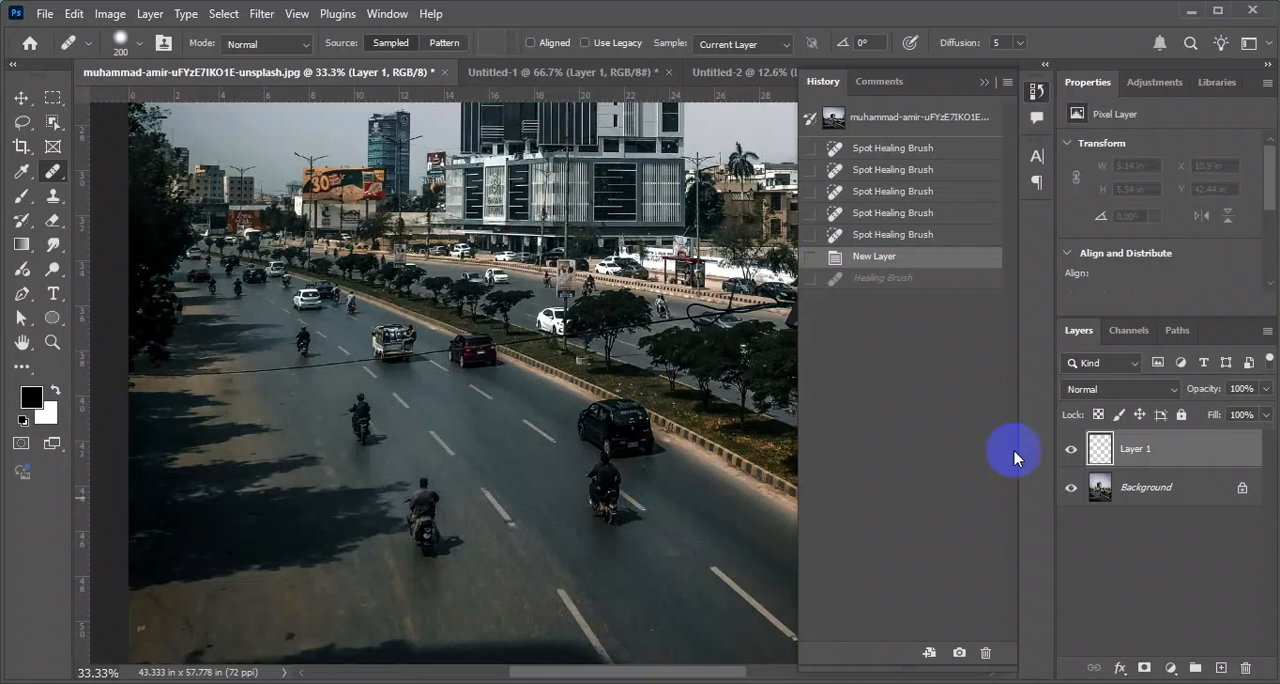
{"action": "mouse_move", "coordinate": [406, 535]}
{"action": "left_mouse_down"}
{"action": "mouse_move", "coordinate": [433, 474]}
{"action": "mouse_move", "coordinate": [411, 513]}
{"action": "left_mouse_up"}
{"action": "left_click", "coordinate": [416, 516]}
{"action": "left_click", "coordinate": [432, 523]}
{"action": "left_click", "coordinate": [434, 516]}
{"action": "left_click", "coordinate": [434, 505]}
{"action": "left_click", "coordinate": [440, 500]}
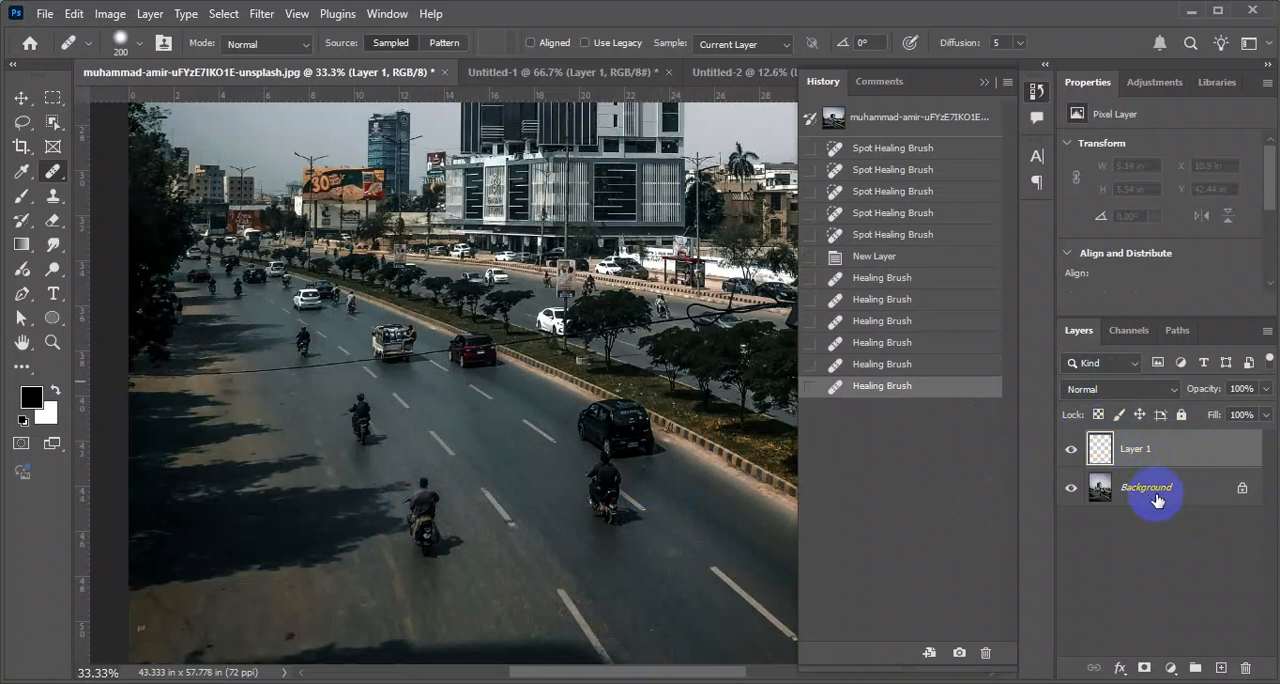
Step: Set the Healing Brush to sample All Layers, keeping Layer 1 as the active layer
{"action": "left_click", "coordinate": [1156, 490]}
{"action": "left_click", "coordinate": [1155, 453]}
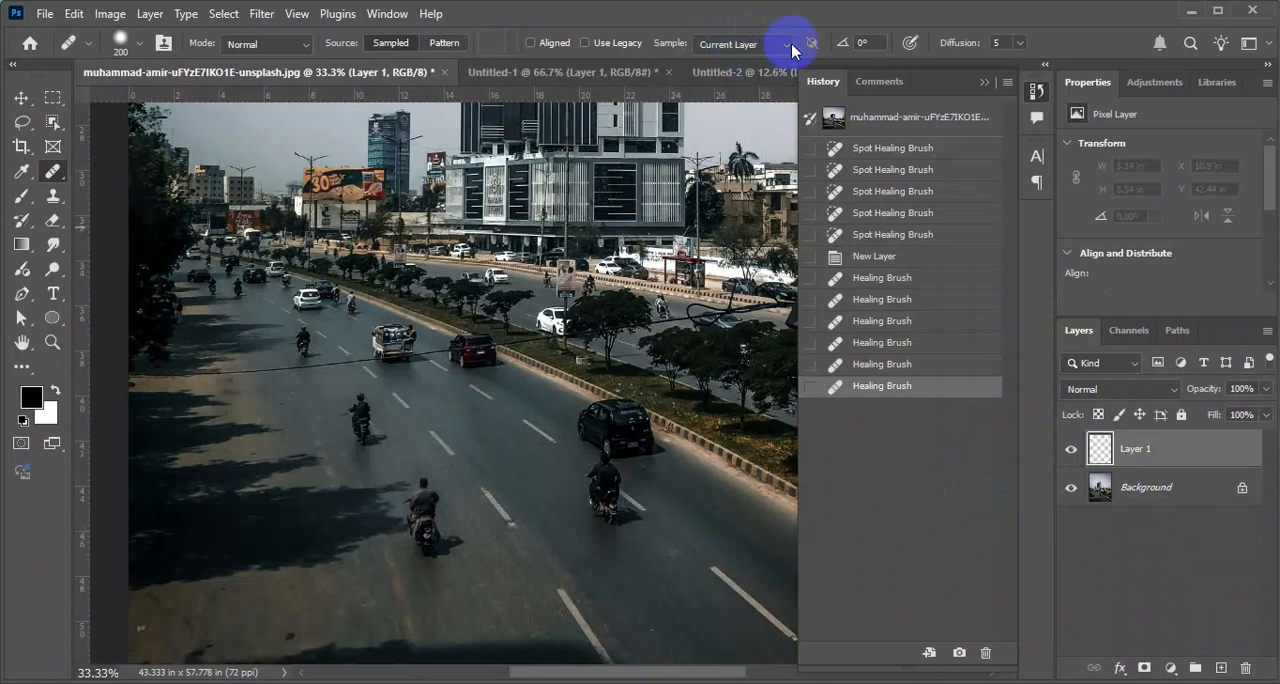
{"action": "left_click", "coordinate": [762, 42]}
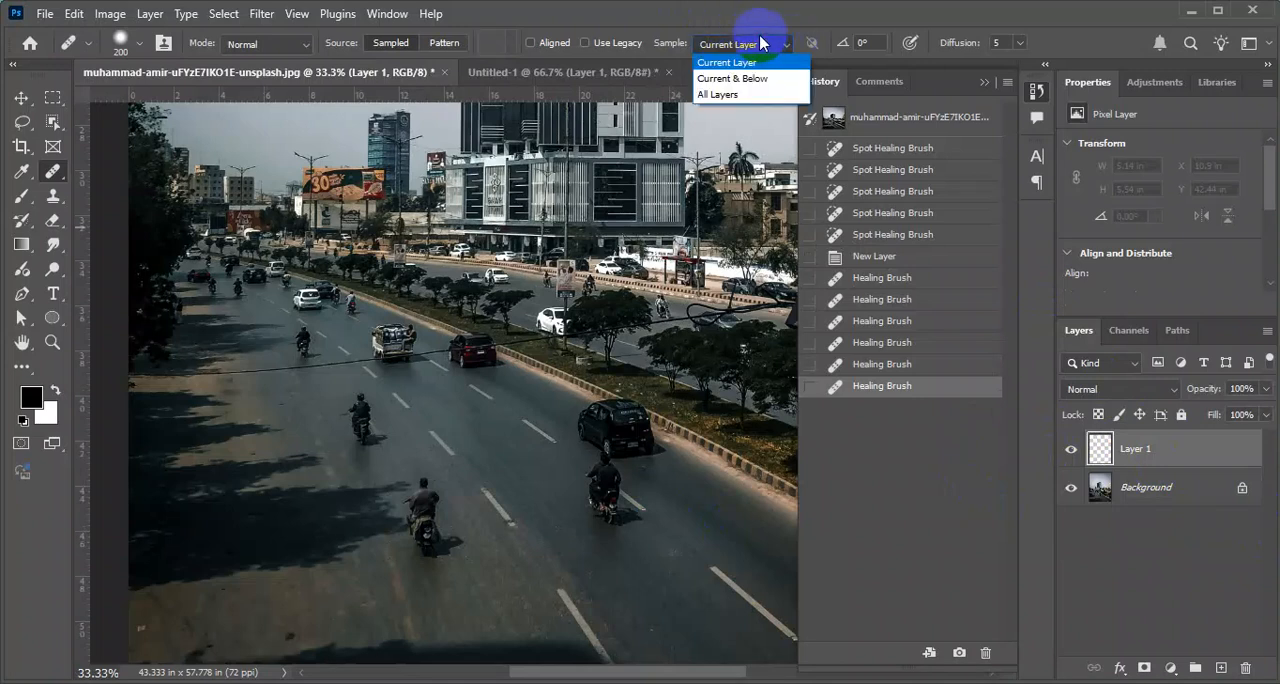
{"action": "left_click", "coordinate": [750, 95]}
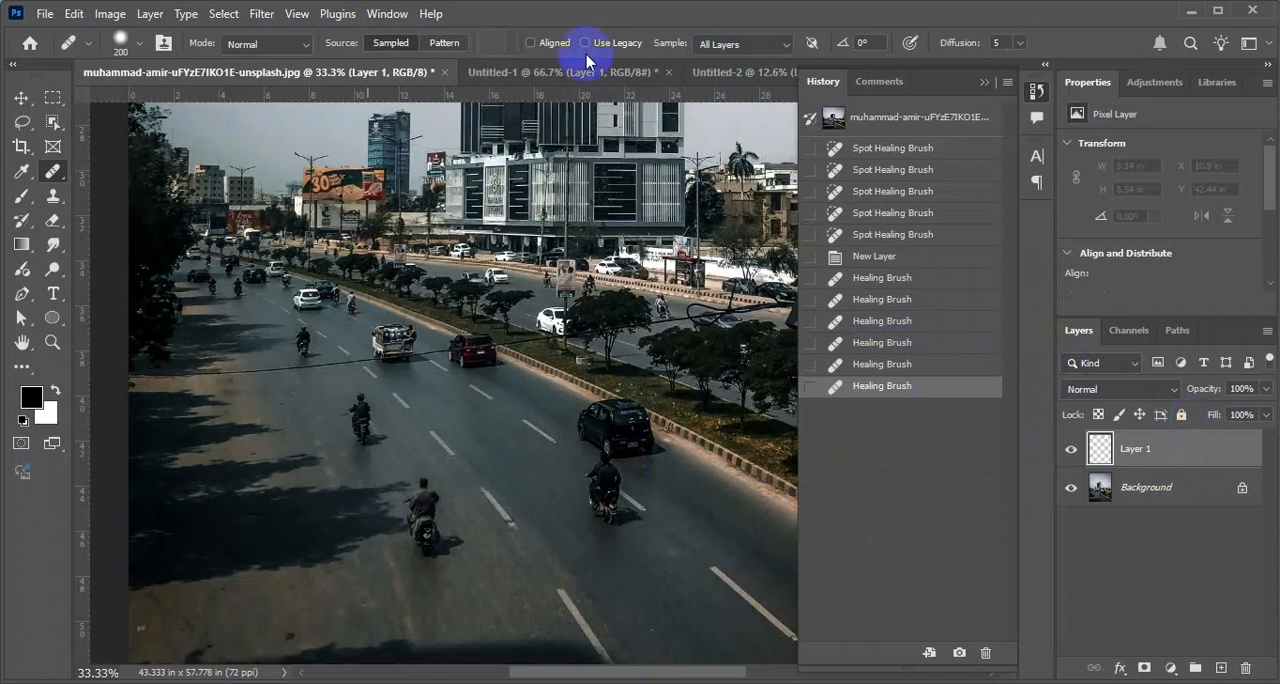
Step: Try a Healing Brush stroke over the median trees on Layer 1 while sampling All Layers, undoing the strokes
{"action": "left_click", "coordinate": [786, 43]}
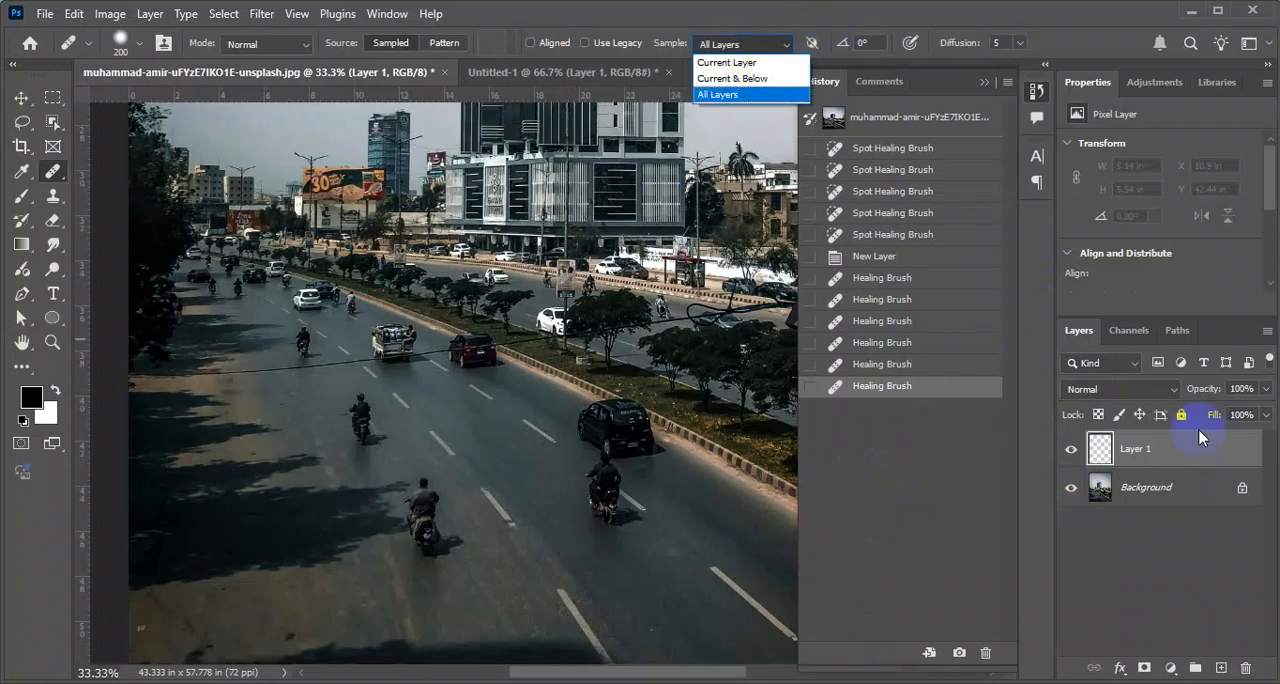
{"action": "left_click", "coordinate": [1183, 463]}
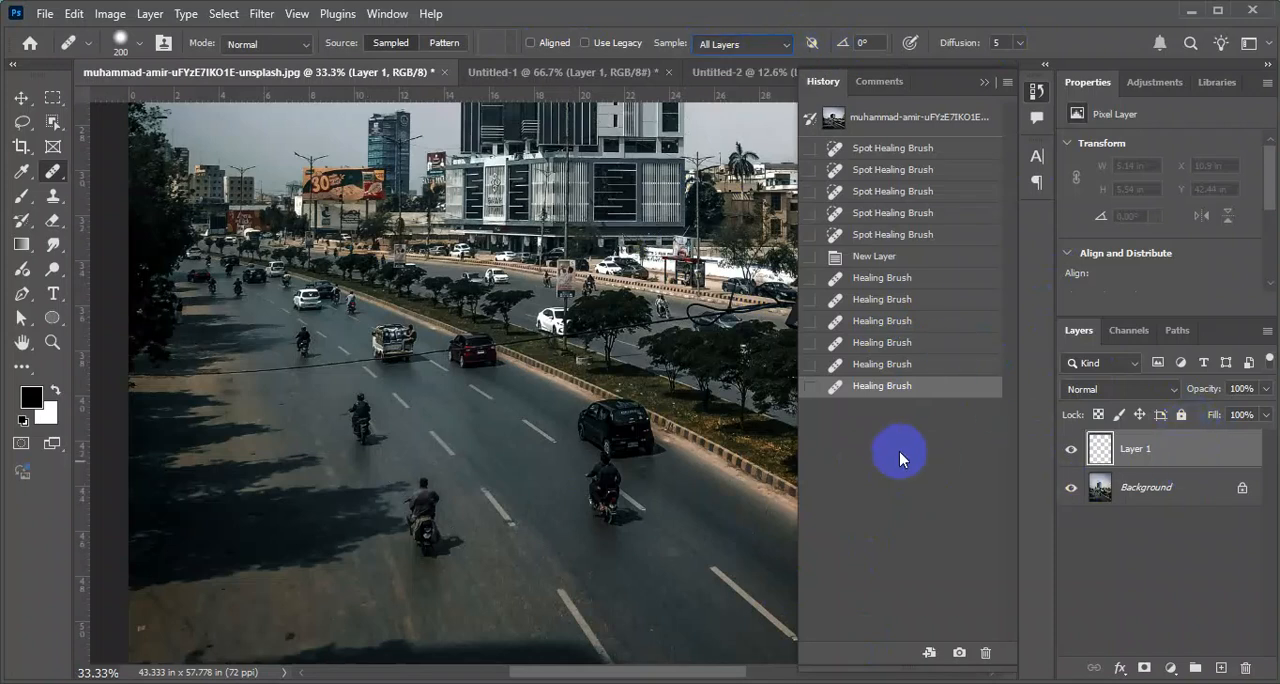
{"action": "left_click", "coordinate": [171, 322], "text": "alt"}
{"action": "mouse_move", "coordinate": [537, 310]}
{"action": "left_mouse_down"}
{"action": "mouse_move", "coordinate": [690, 364]}
{"action": "mouse_move", "coordinate": [634, 363]}
{"action": "left_mouse_up"}
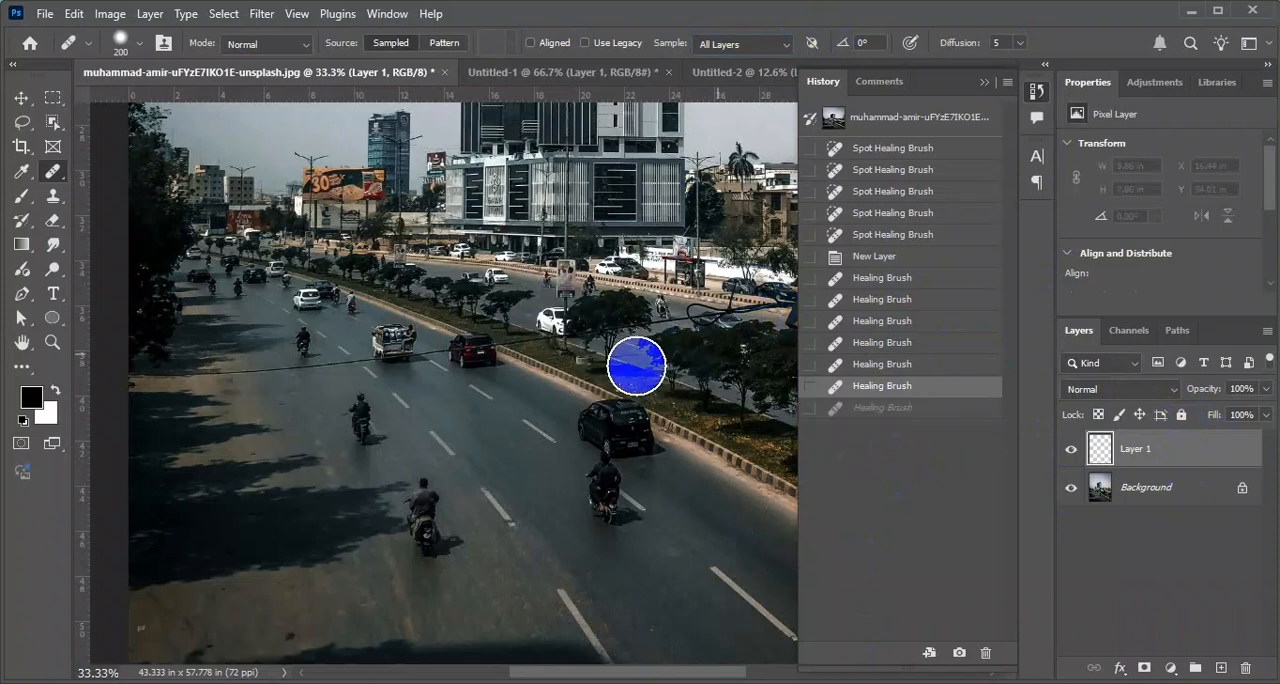
{"action": "key", "text": "ctrl+z"}
{"action": "key", "text": "ctrl+z"}
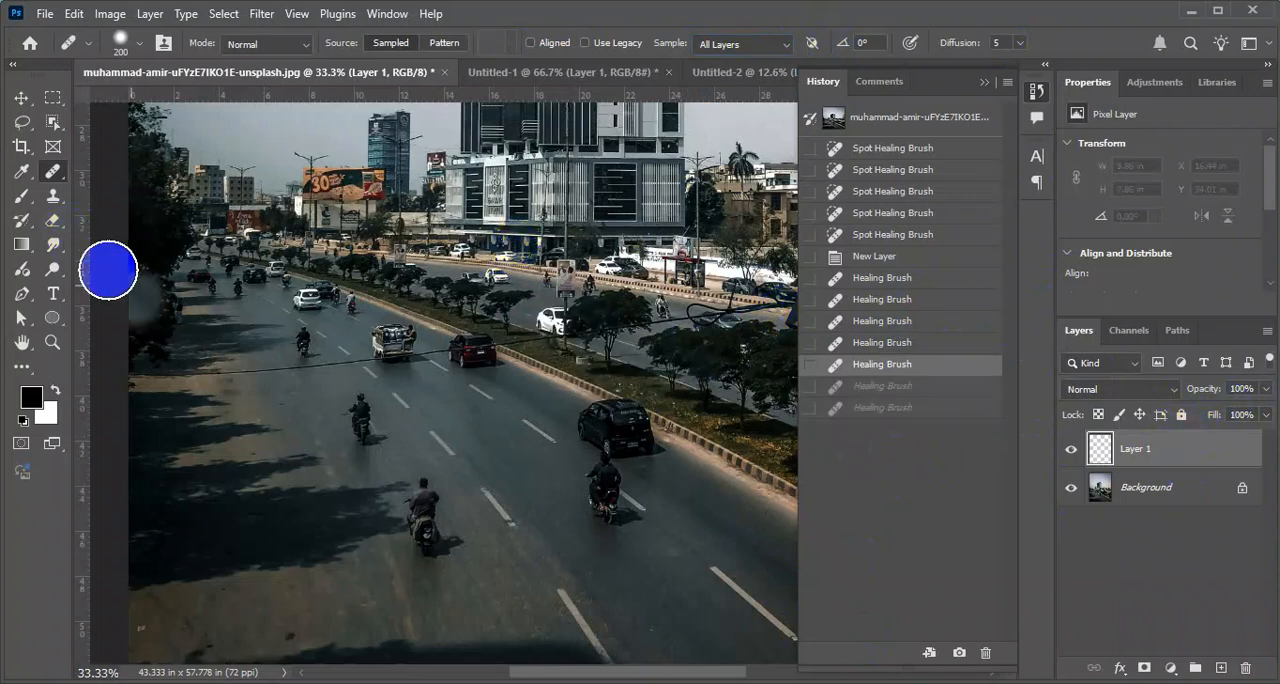
Step: Paint a large black area on Layer 1 and try healing the motorcyclist on the Background layer while sampling All Layers
{"action": "left_click", "coordinate": [22, 199]}
{"action": "mouse_move", "coordinate": [571, 337]}
{"action": "left_mouse_down"}
{"action": "mouse_move", "coordinate": [685, 383]}
{"action": "mouse_move", "coordinate": [704, 448]}
{"action": "mouse_move", "coordinate": [653, 494]}
{"action": "mouse_move", "coordinate": [777, 543]}
{"action": "mouse_move", "coordinate": [807, 447]}
{"action": "mouse_move", "coordinate": [649, 495]}
{"action": "mouse_move", "coordinate": [780, 478]}
{"action": "left_mouse_up"}
{"action": "key", "text": "v"}
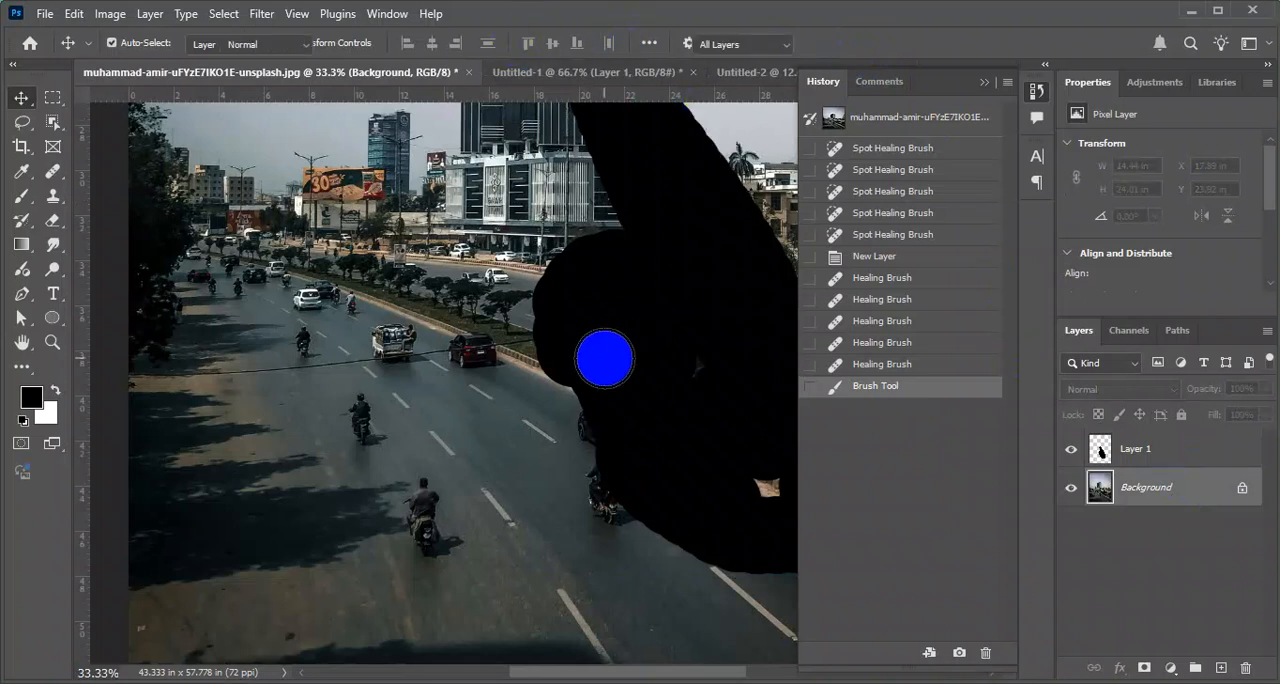
{"action": "key", "text": "j"}
{"action": "mouse_move", "coordinate": [406, 438]}
{"action": "left_mouse_down"}
{"action": "mouse_move", "coordinate": [463, 481]}
{"action": "mouse_move", "coordinate": [345, 430]}
{"action": "left_mouse_up"}
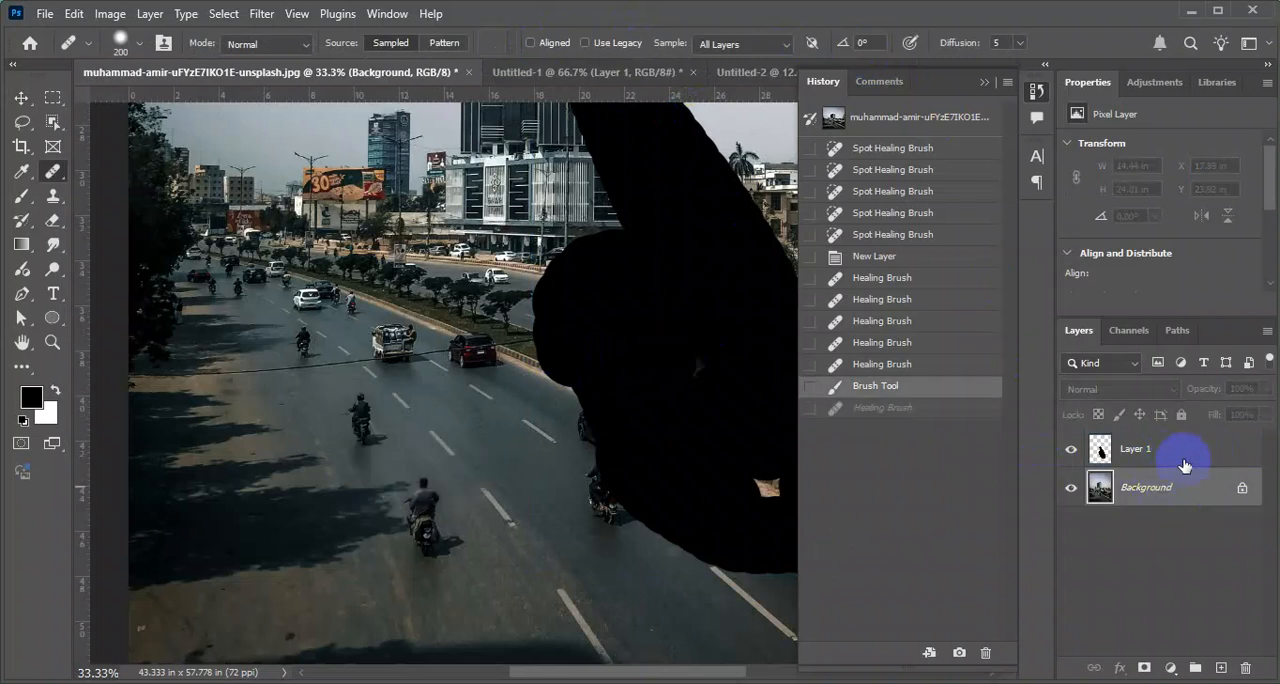
Step: Set the Healing Brush to sample the Current Layer, undo the black painting, and make Layer 1 active
{"action": "left_click", "coordinate": [760, 44]}
{"action": "left_click", "coordinate": [737, 63]}
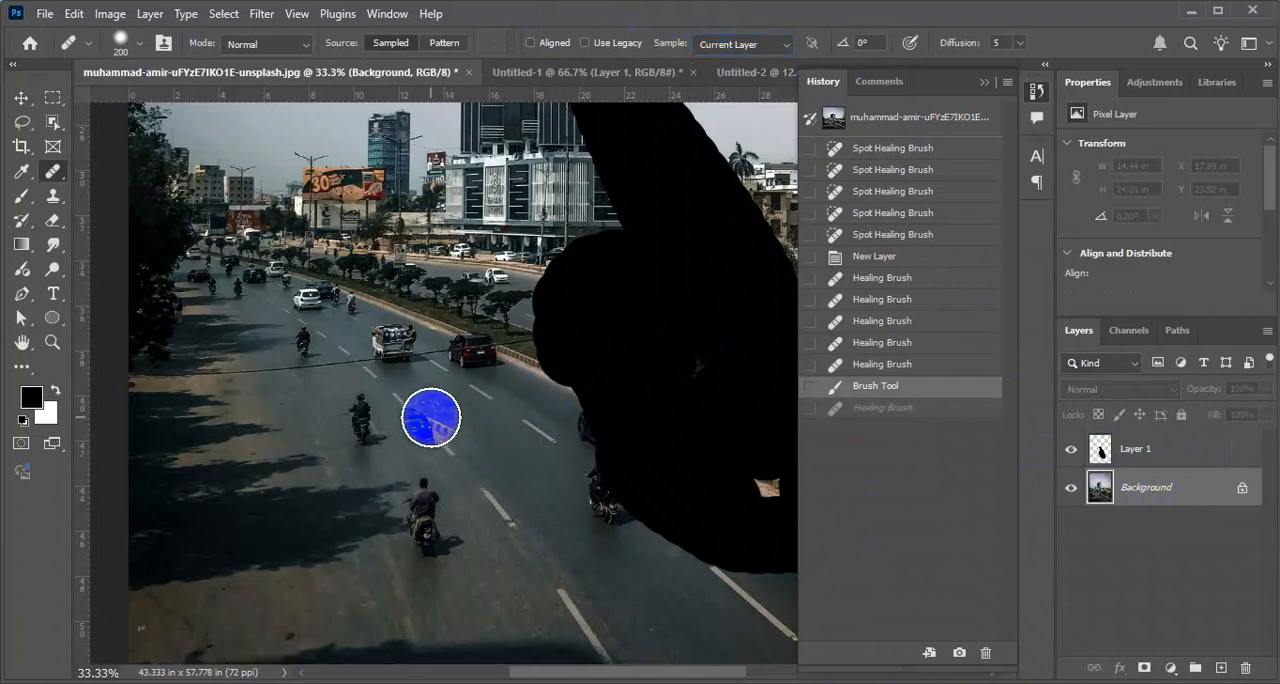
{"action": "key", "text": "ctrl+z"}
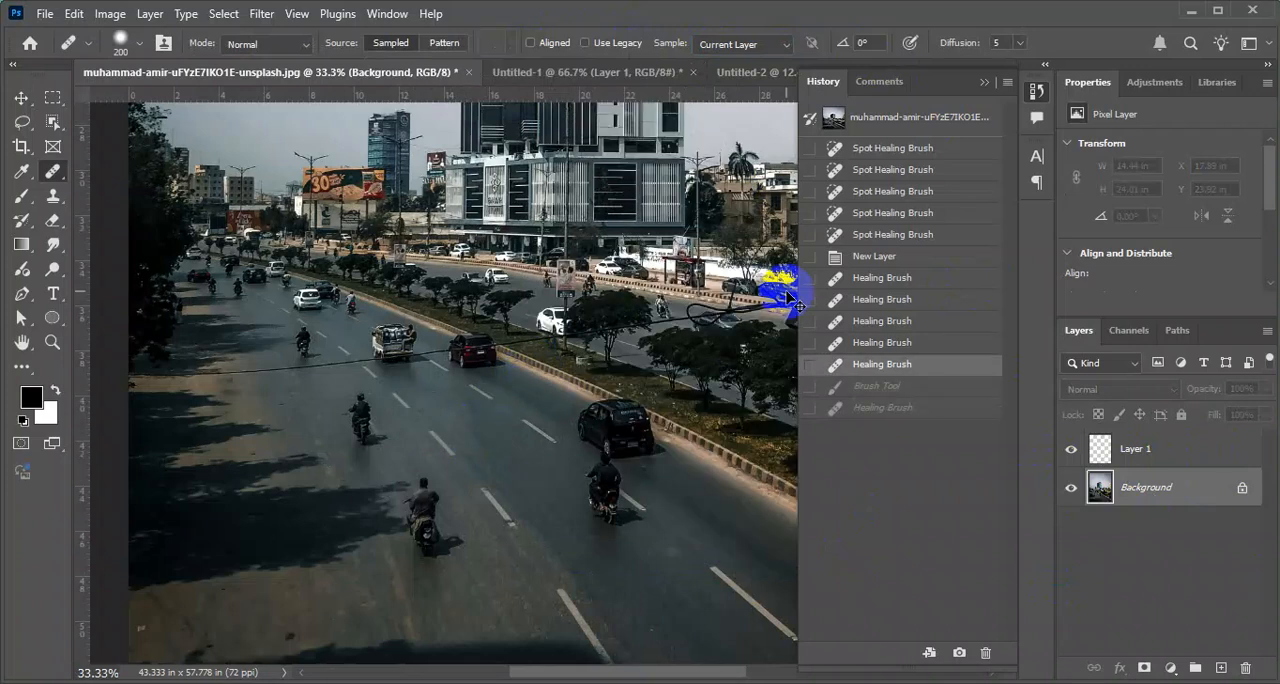
{"action": "left_click", "coordinate": [1230, 452]}
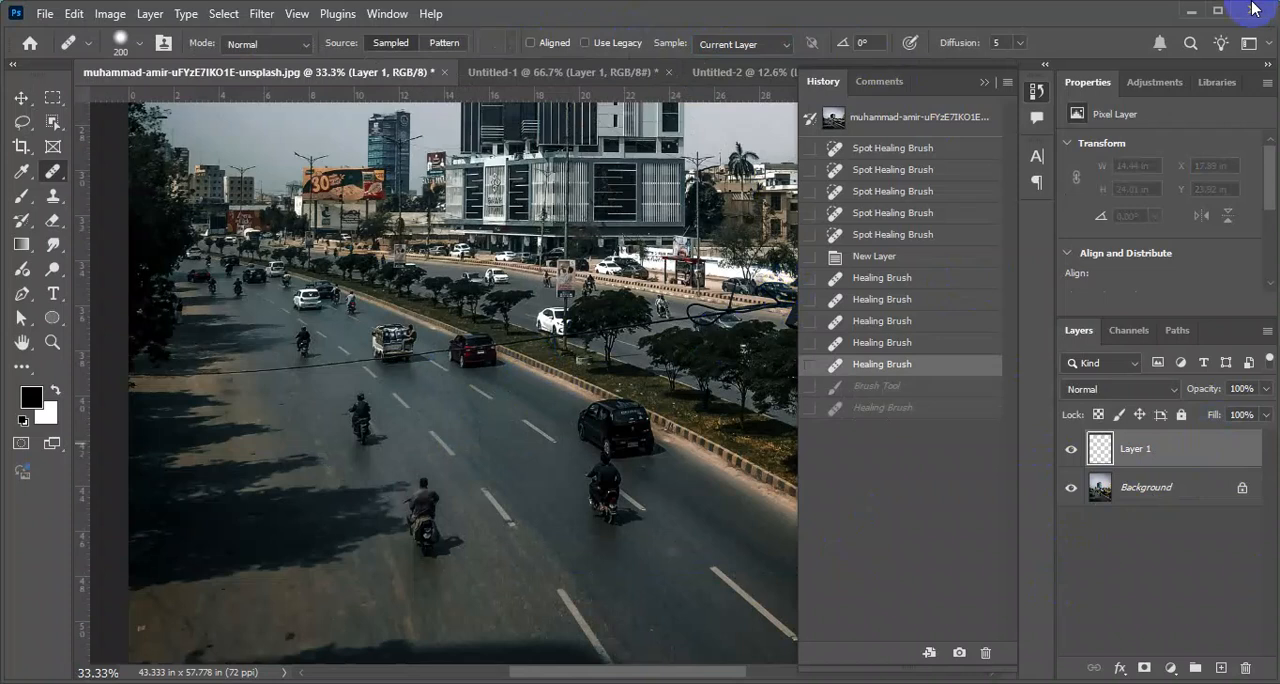
Step: Delete Layer 1 and heal away the two motorcyclists beside the tree shadow directly on the Background layer
{"action": "scroll", "coordinate": [790, 170], "scroll_direction": "down", "scroll_amount": 1}
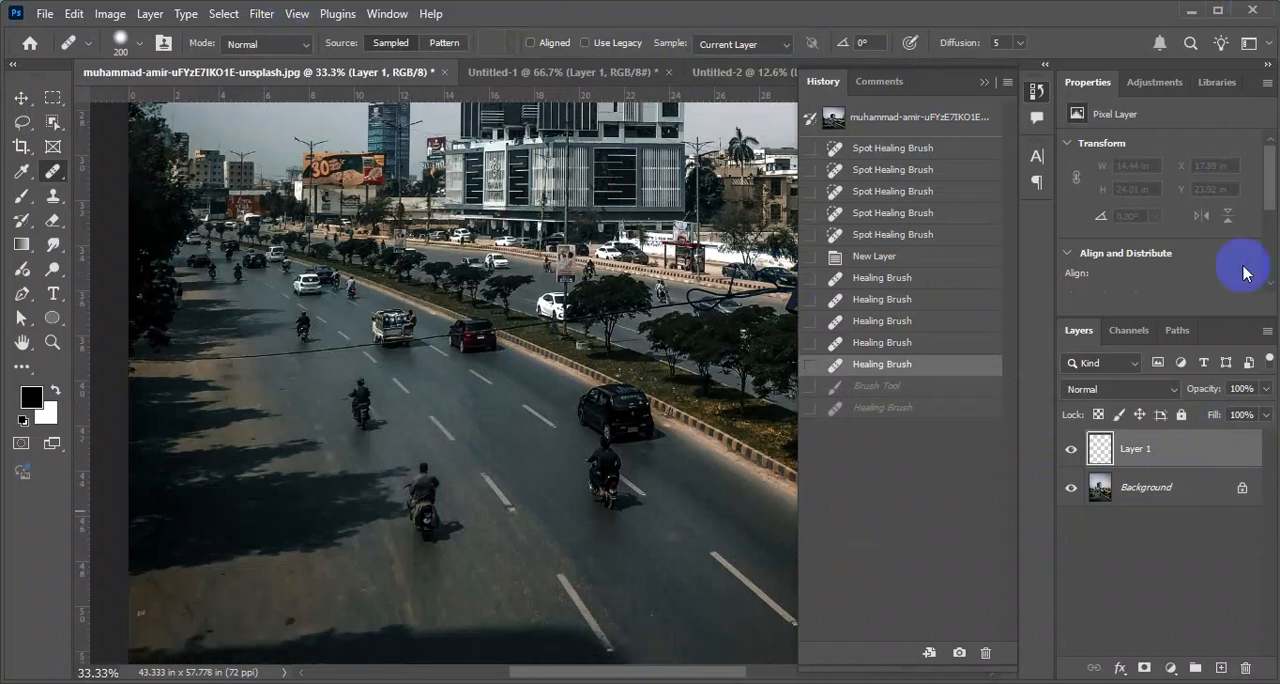
{"action": "key", "text": "Delete"}
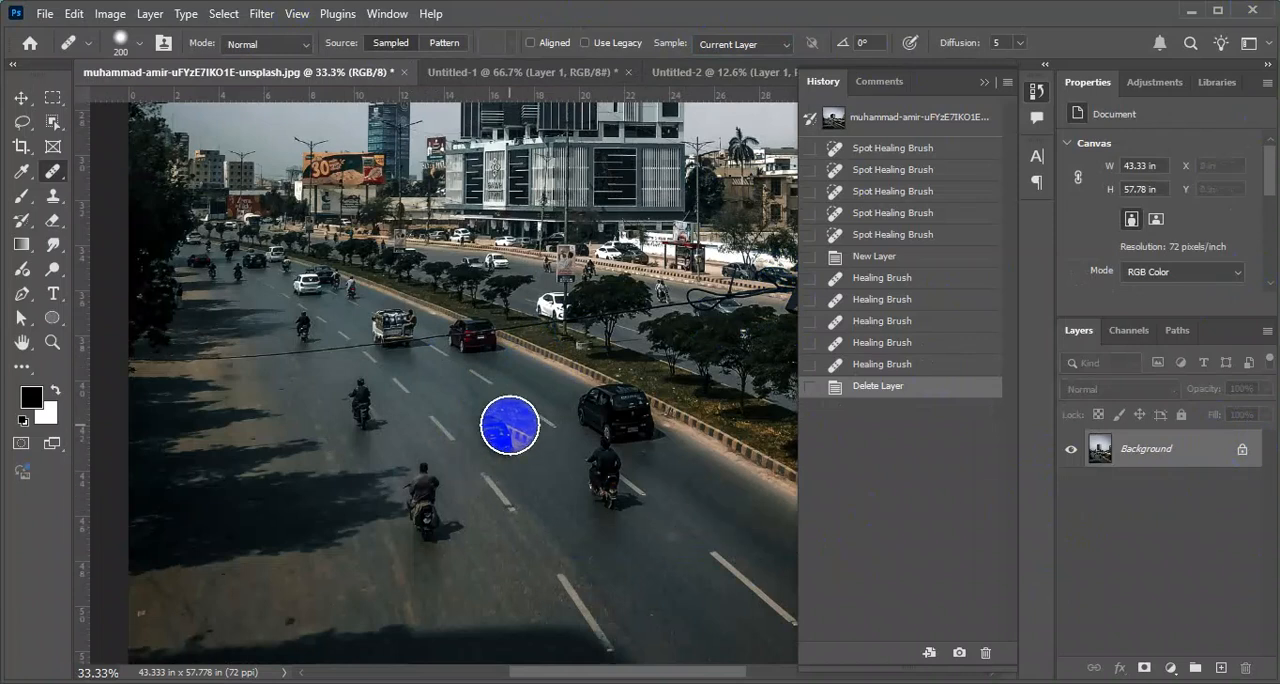
{"action": "left_click", "coordinate": [651, 587], "text": "alt"}
{"action": "mouse_move", "coordinate": [356, 389]}
{"action": "left_mouse_down"}
{"action": "mouse_move", "coordinate": [367, 424]}
{"action": "mouse_move", "coordinate": [343, 404]}
{"action": "left_mouse_up"}
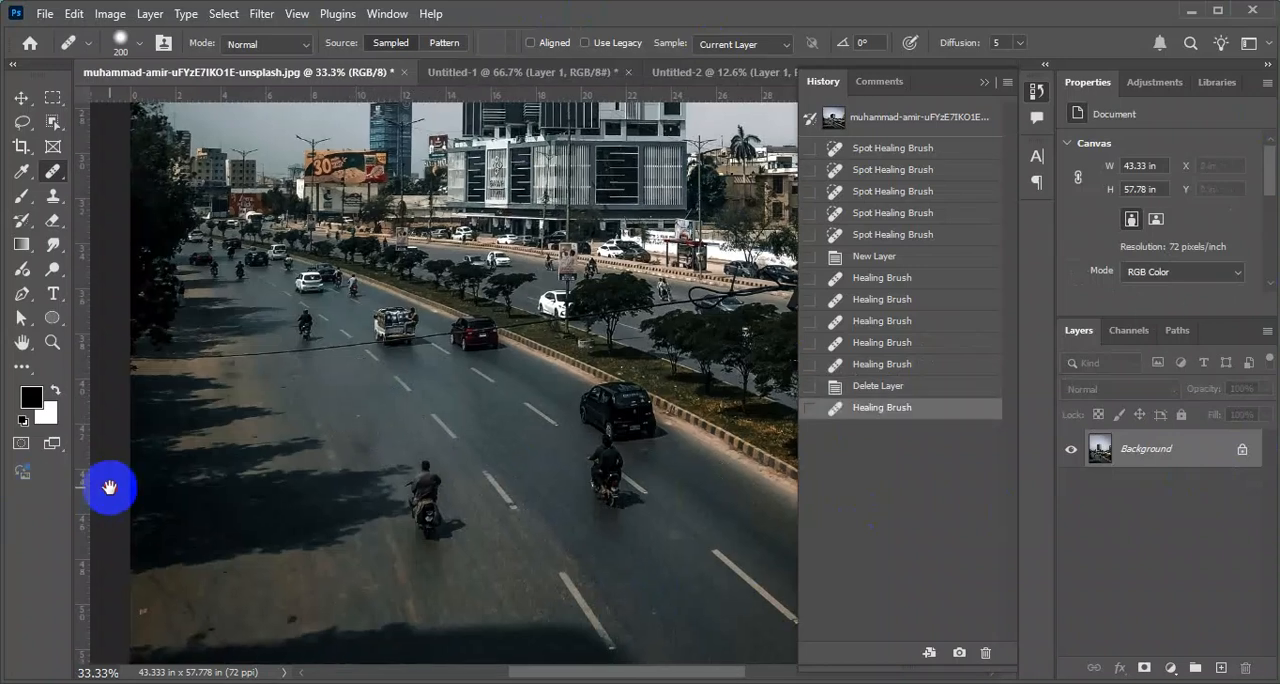
{"action": "mouse_move", "coordinate": [419, 472]}
{"action": "left_mouse_down"}
{"action": "mouse_move", "coordinate": [434, 522]}
{"action": "mouse_move", "coordinate": [401, 531]}
{"action": "mouse_move", "coordinate": [413, 489]}
{"action": "mouse_move", "coordinate": [452, 509]}
{"action": "mouse_move", "coordinate": [463, 556]}
{"action": "left_mouse_up"}
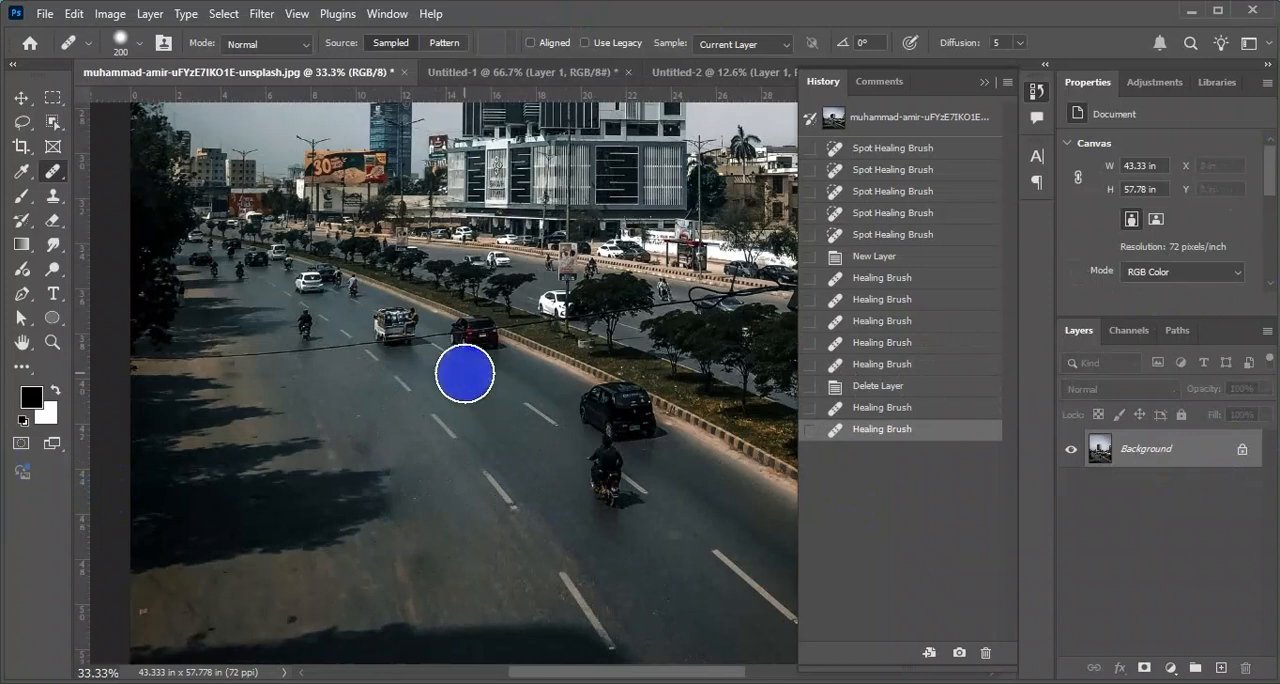
Step: Undo both motorcyclist healing strokes and the deletion of Layer 1
{"action": "key", "text": "ctrl+z"}
{"action": "key", "text": "ctrl+z"}
{"action": "key", "text": "ctrl+z"}
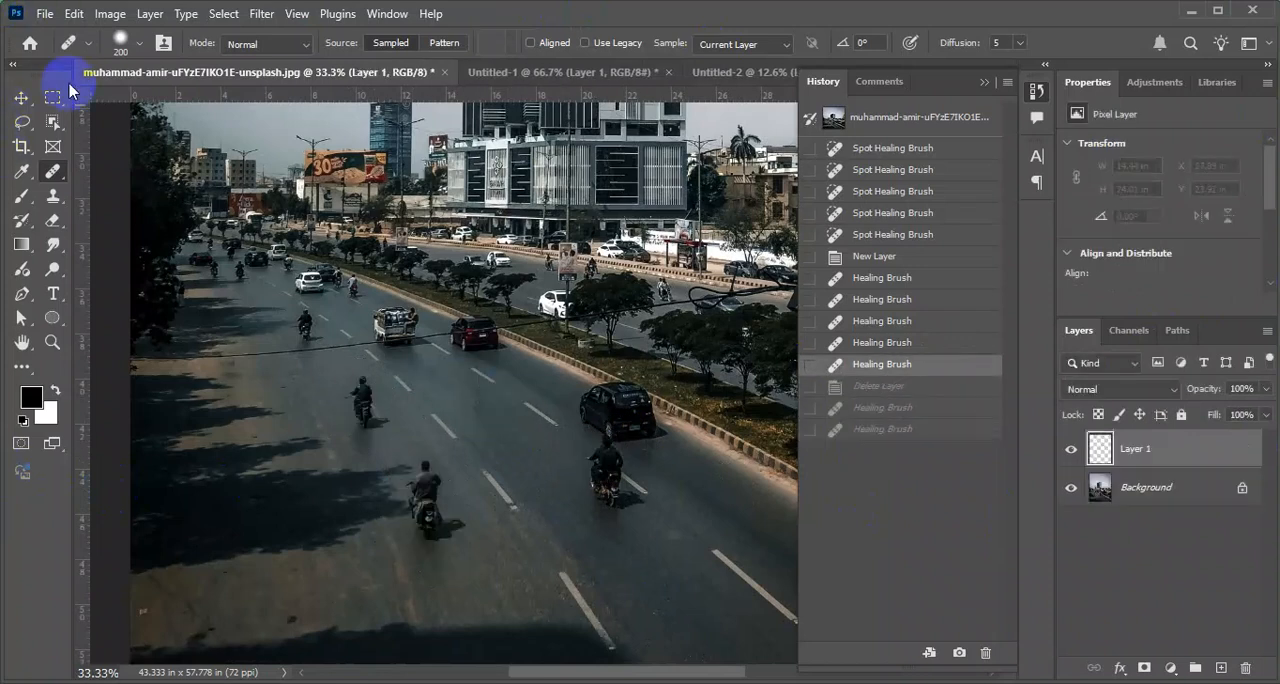
Step: Activate the Remove Tool and try erasing the motorcyclists near the tree shadow on the empty Layer 1 at size 200
{"action": "mouse_move", "coordinate": [52, 171]}
{"action": "left_mouse_down"}
{"action": "mouse_move", "coordinate": [163, 172]}
{"action": "mouse_move", "coordinate": [165, 189]}
{"action": "left_mouse_up"}
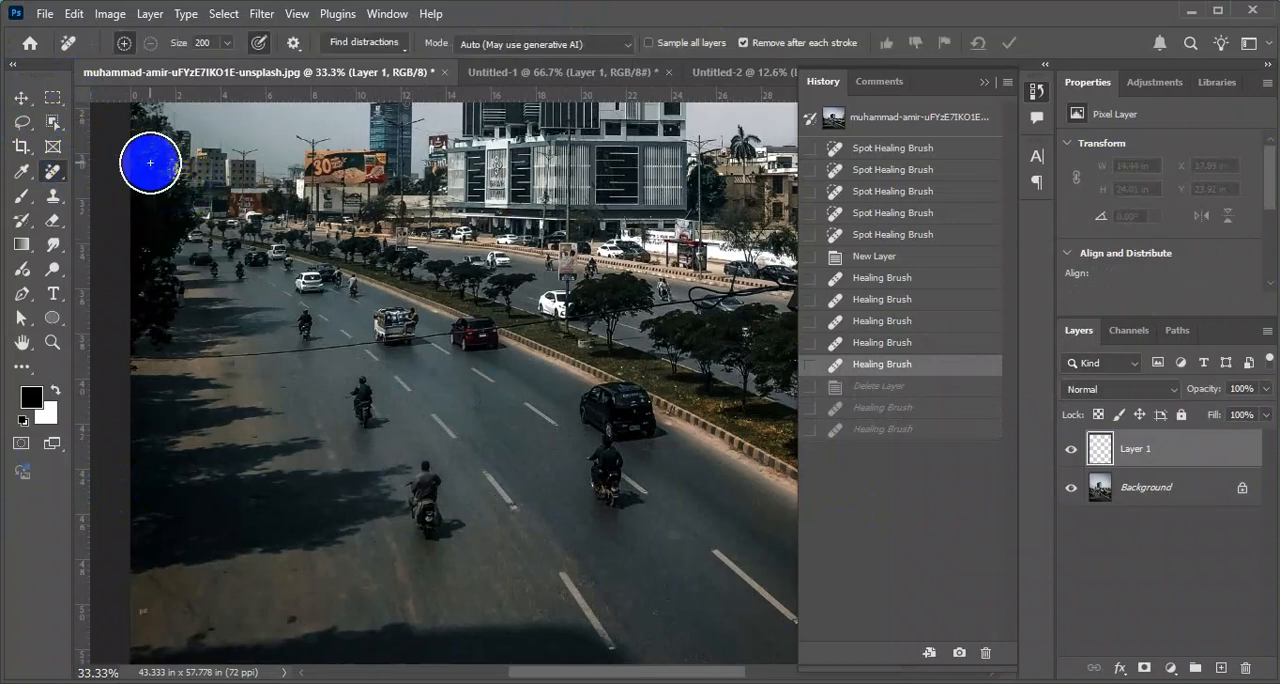
{"action": "left_click_drag", "start_coordinate": [354, 386], "coordinate": [364, 407]}
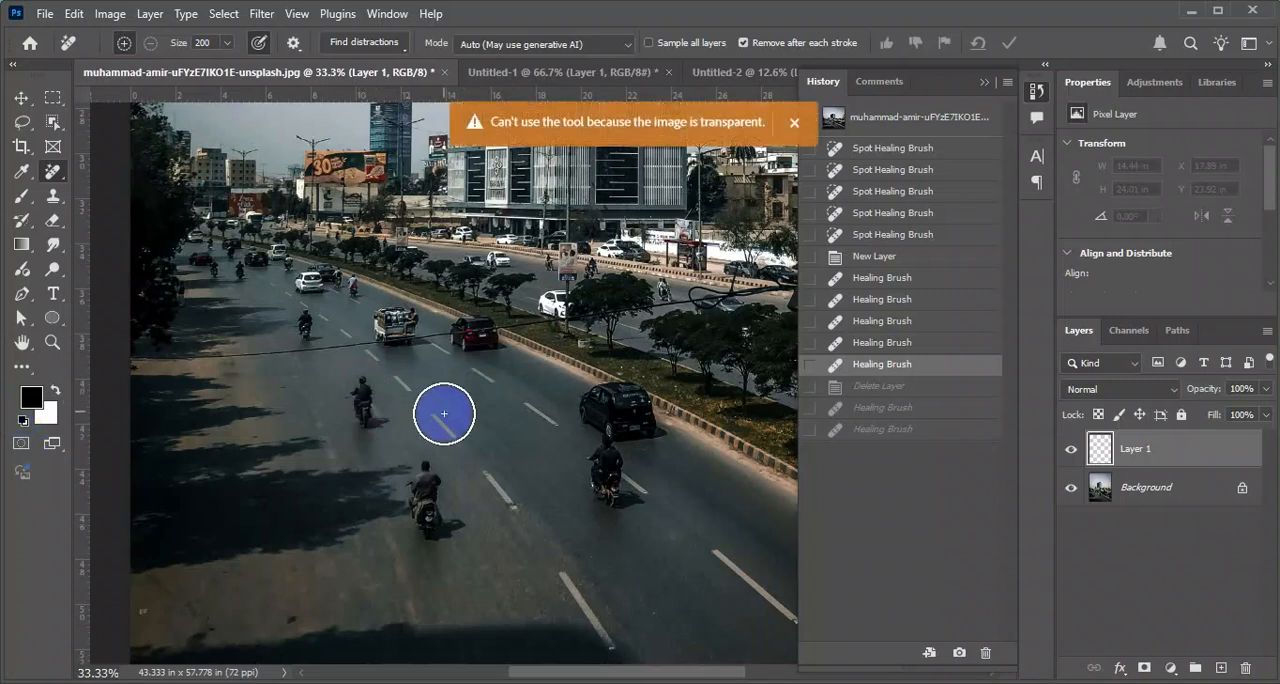
{"action": "mouse_move", "coordinate": [423, 477]}
{"action": "left_mouse_down"}
{"action": "mouse_move", "coordinate": [450, 518]}
{"action": "mouse_move", "coordinate": [422, 507]}
{"action": "left_mouse_up"}
{"action": "left_click_drag", "start_coordinate": [317, 334], "coordinate": [316, 334]}
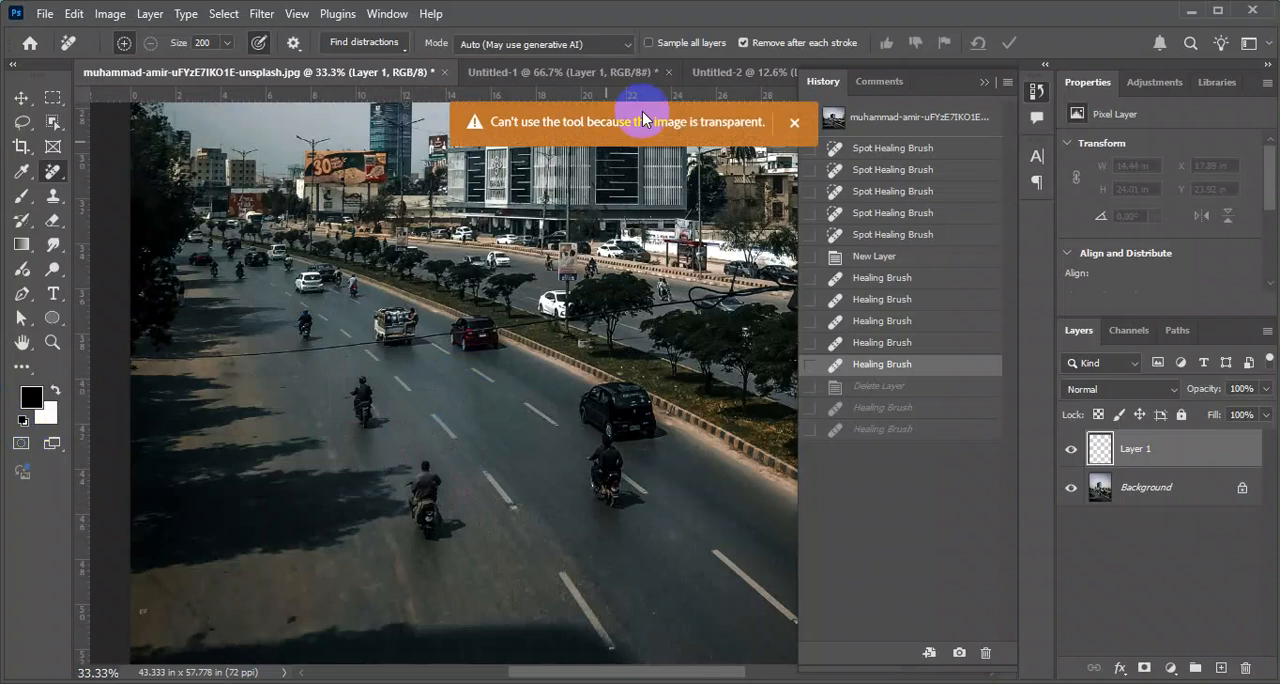
Step: Make the Background layer active and remove the motorcyclist beside the tree shadow with the size 200 Remove Tool
{"action": "left_click", "coordinate": [1168, 455]}
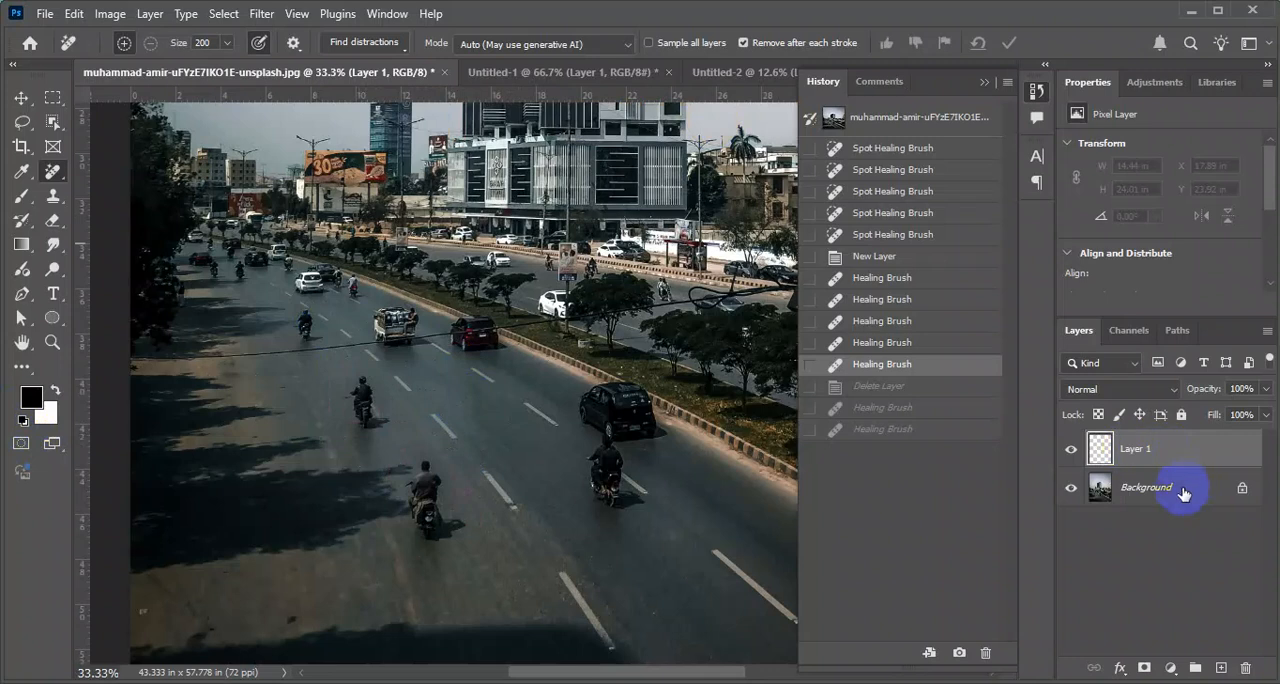
{"action": "left_click", "coordinate": [1182, 490]}
{"action": "left_click_drag", "start_coordinate": [420, 476], "coordinate": [434, 516]}
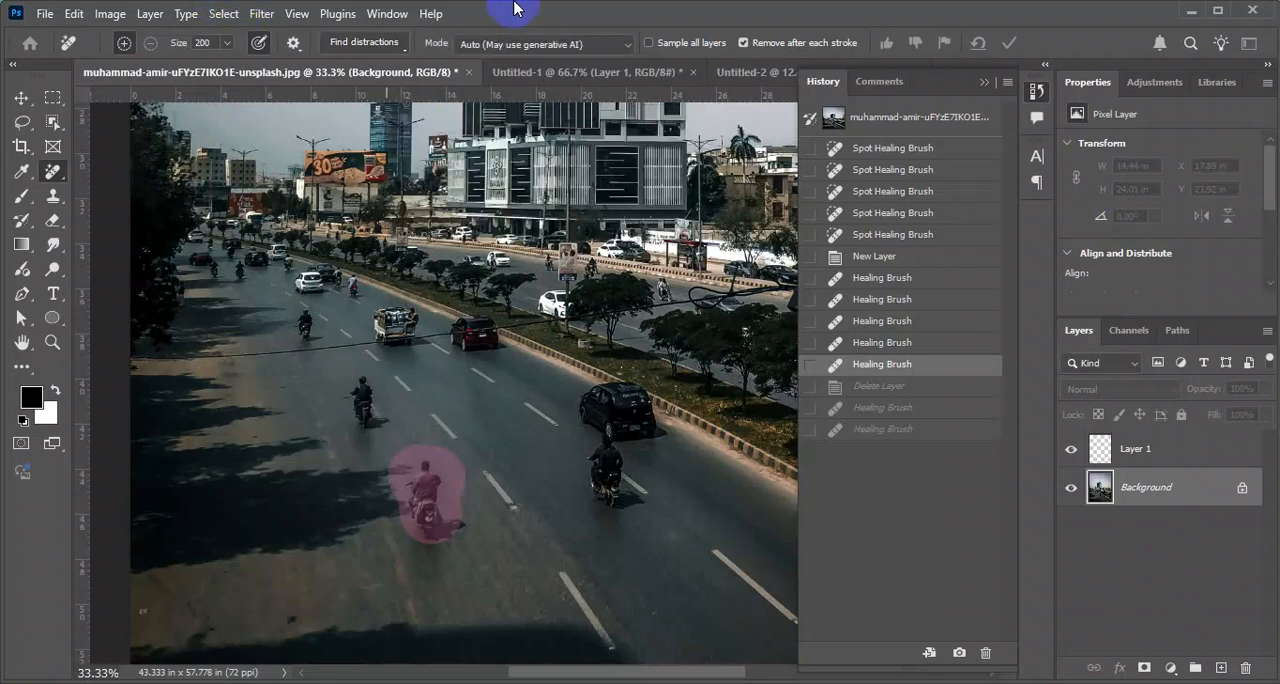
{"action": "left_click", "coordinate": [447, 526]}
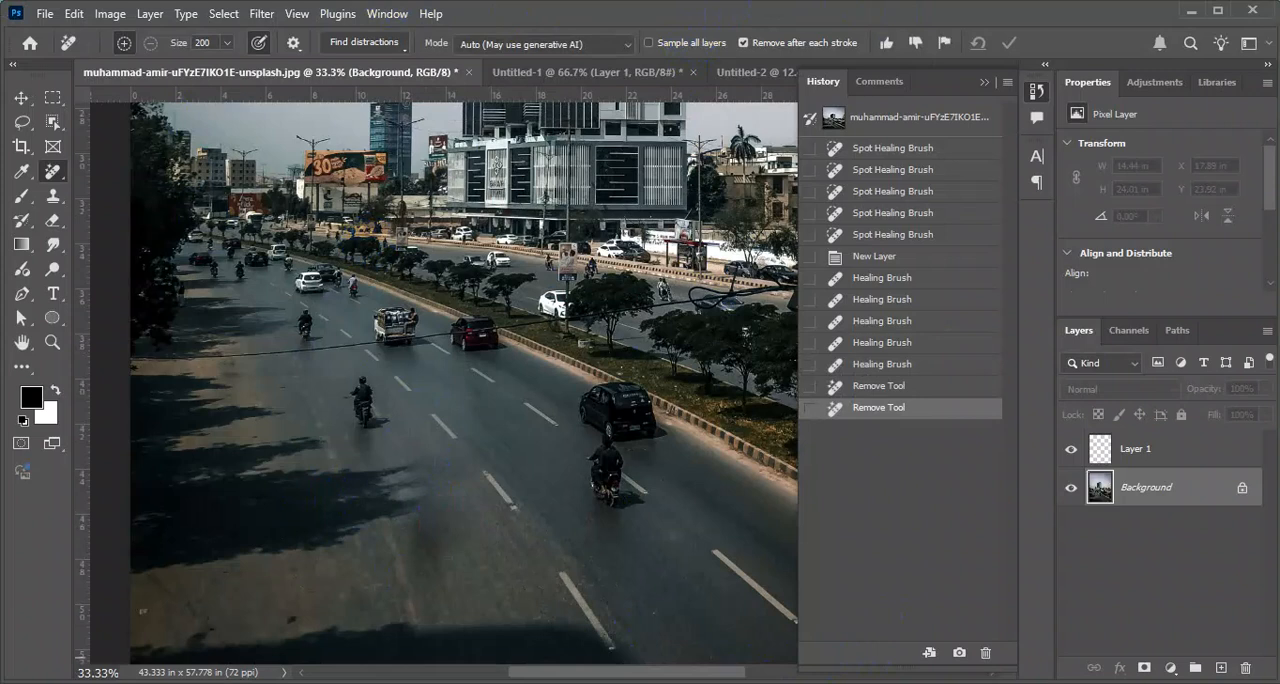
Step: Undo both Remove Tool strokes and the Healing Brush stroke before them
{"action": "key", "text": "ctrl+z"}
{"action": "key", "text": "ctrl+z"}
{"action": "key", "text": "ctrl+z"}
Step: Reactivate the Remove Tool and open its Find distractions options
{"action": "key", "text": "v"}
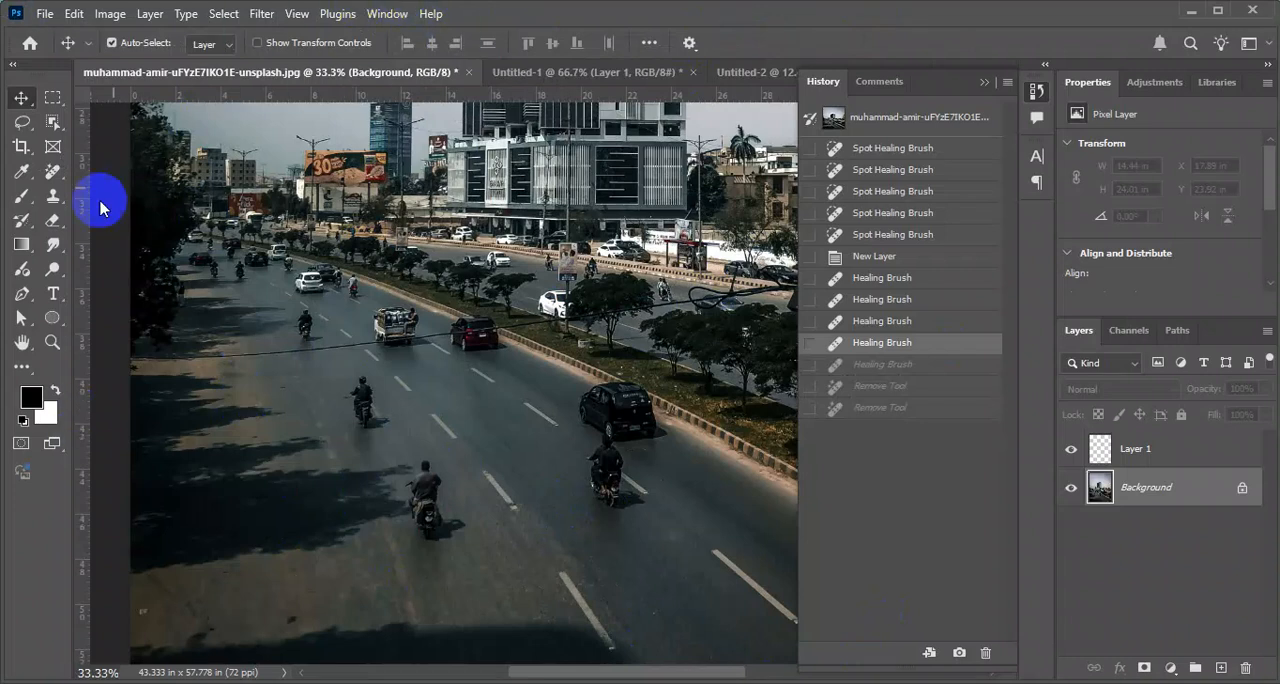
{"action": "left_click", "coordinate": [52, 197]}
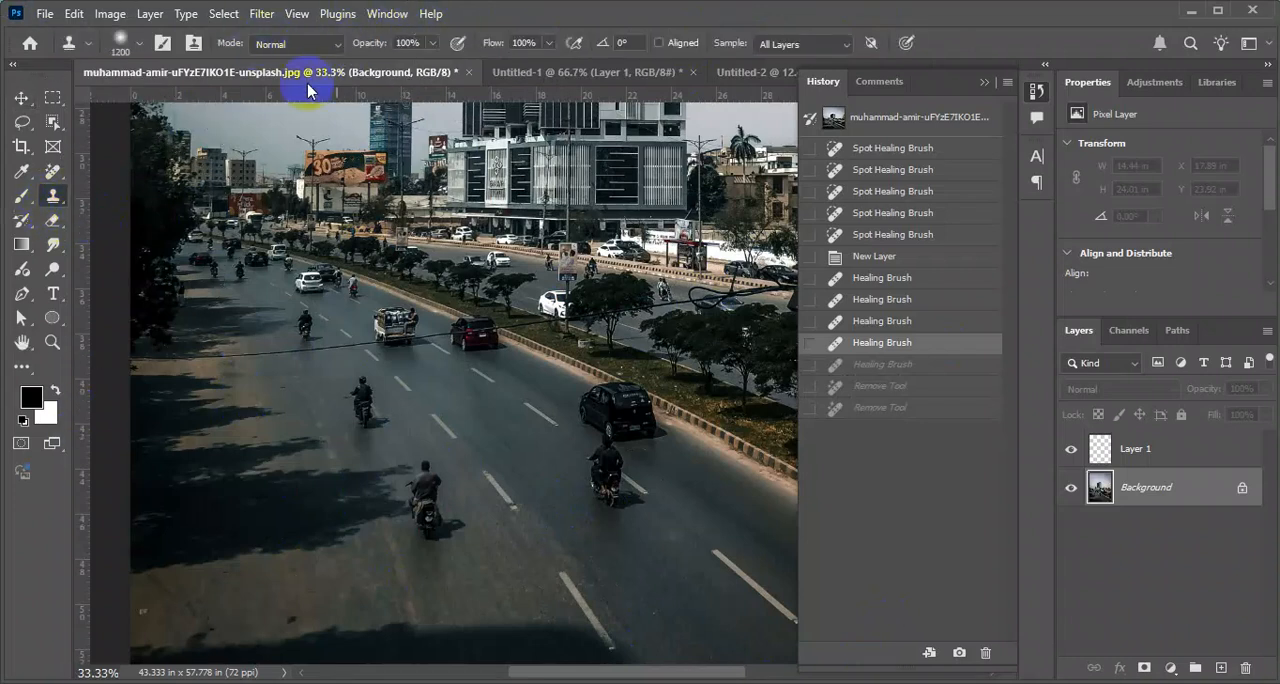
{"action": "left_click", "coordinate": [52, 171]}
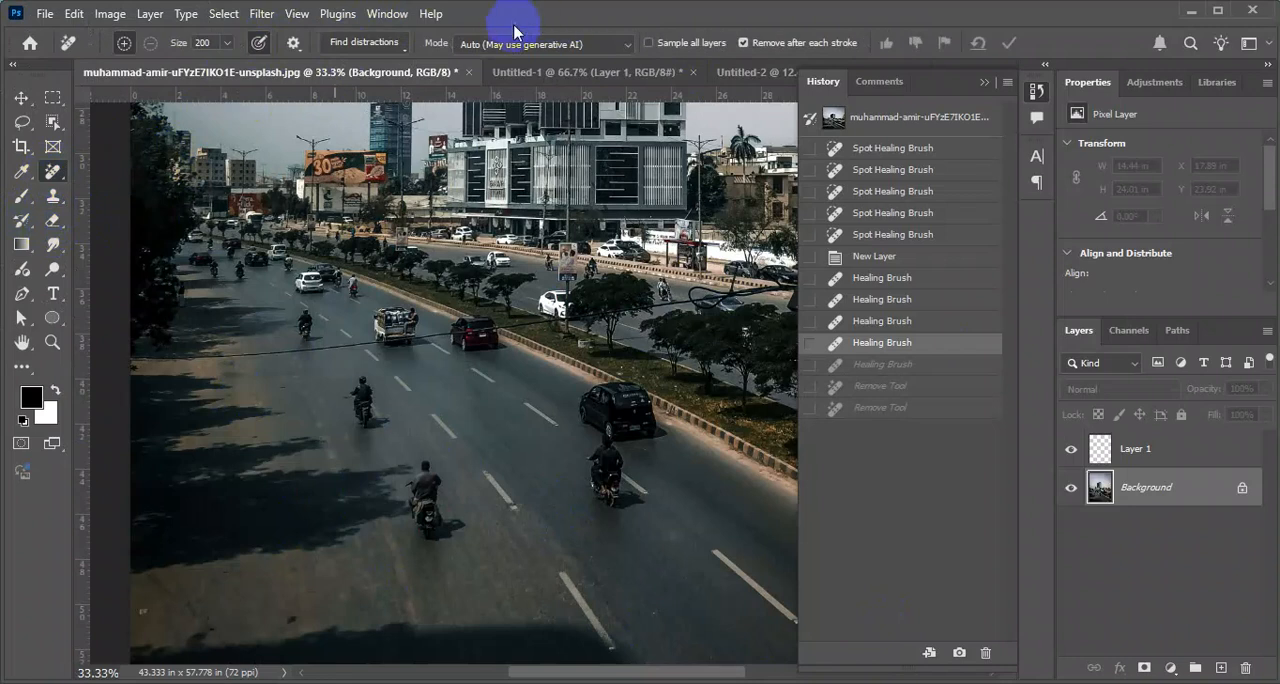
{"action": "left_click", "coordinate": [404, 56]}
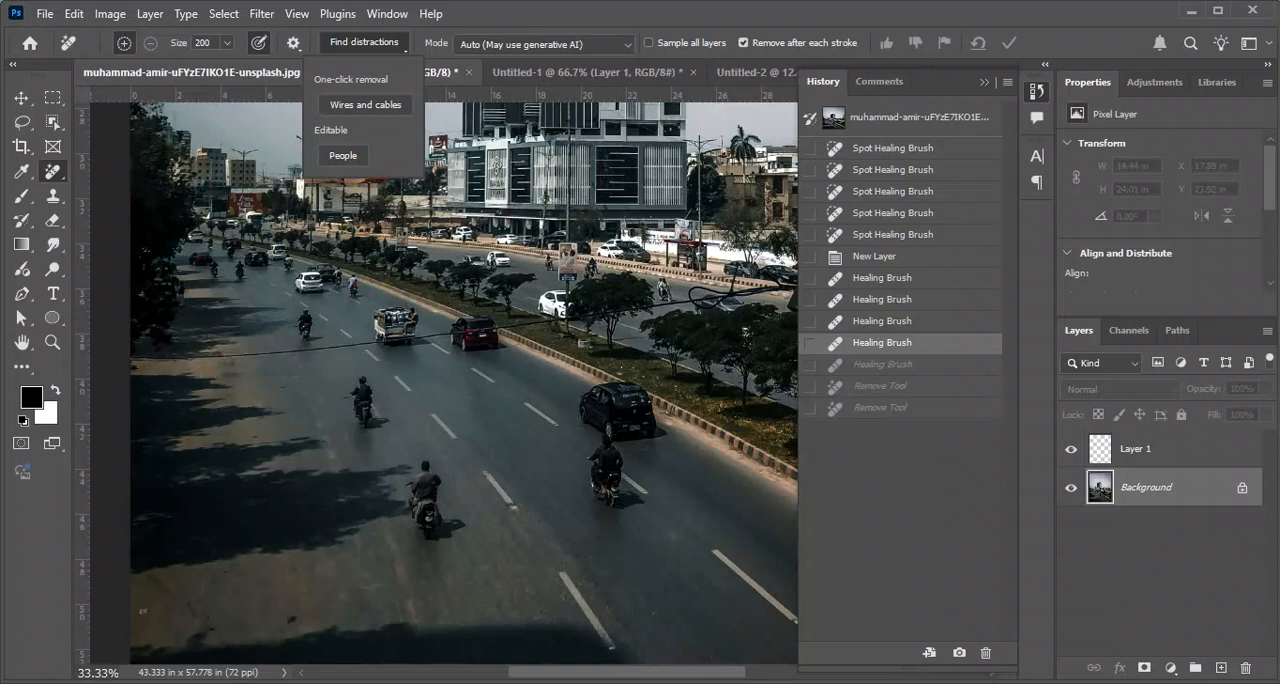
{"action": "left_click", "coordinate": [327, 160]}
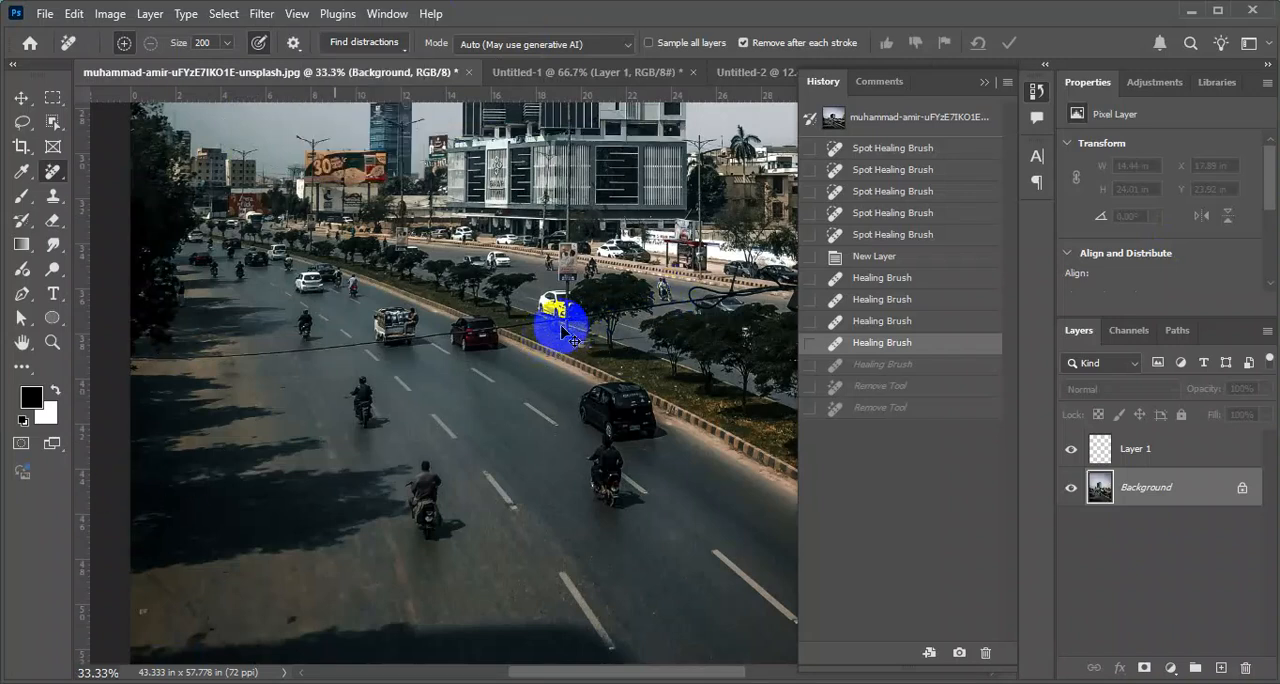
{"action": "key", "text": "ctrl+minus"}
{"action": "key", "text": "ctrl+minus"}
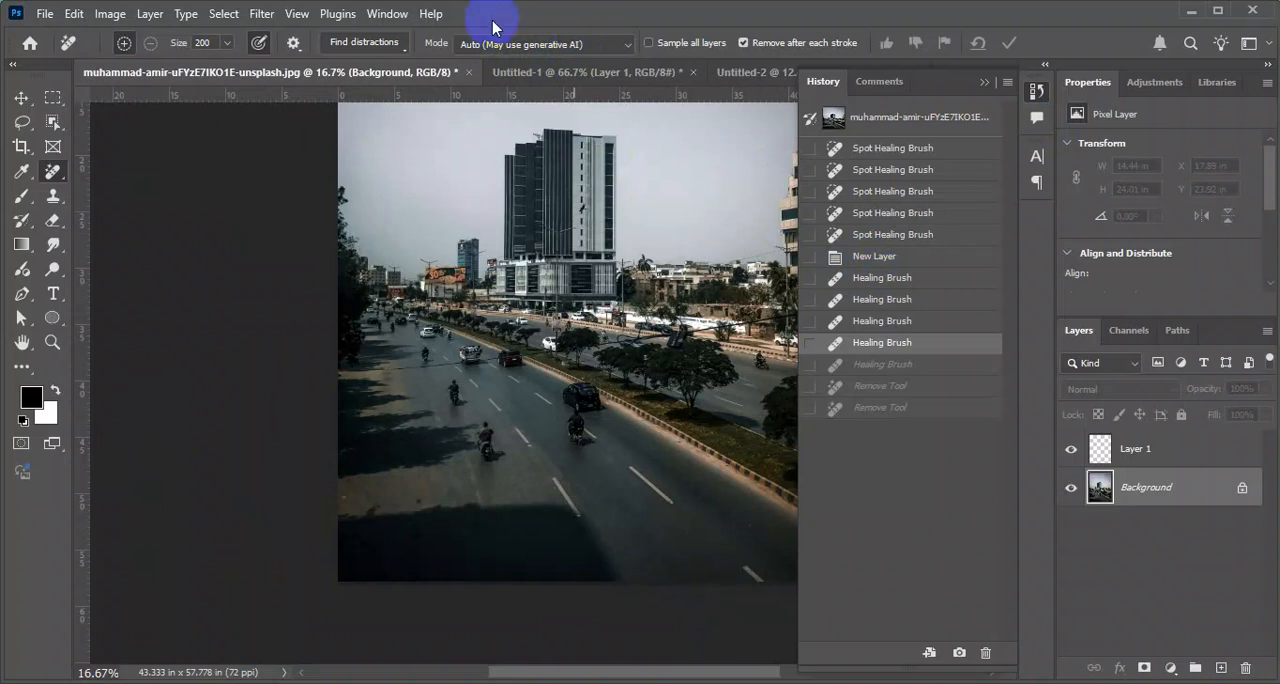
{"action": "left_click", "coordinate": [403, 48]}
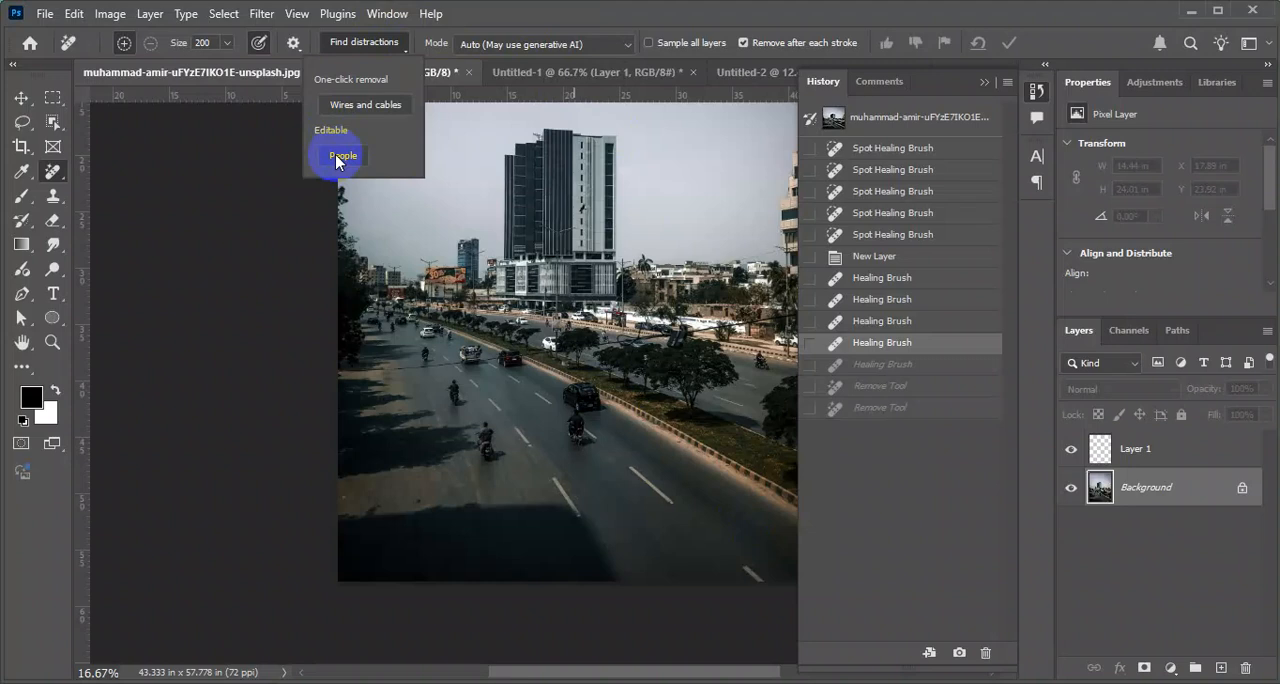
{"action": "left_click", "coordinate": [58, 173]}
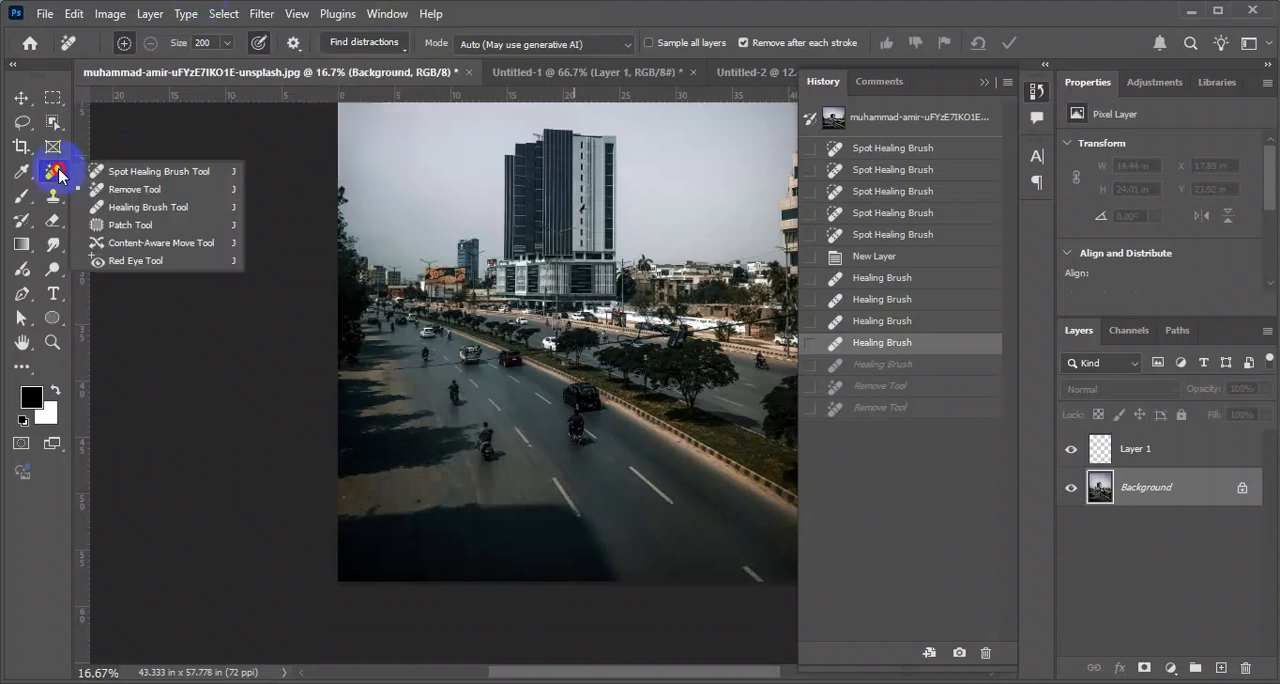
Step: Try painting a freehand black stroke across the street photo on Layer 1 with the size 250 brush, and undo it
{"action": "left_click", "coordinate": [1137, 449]}
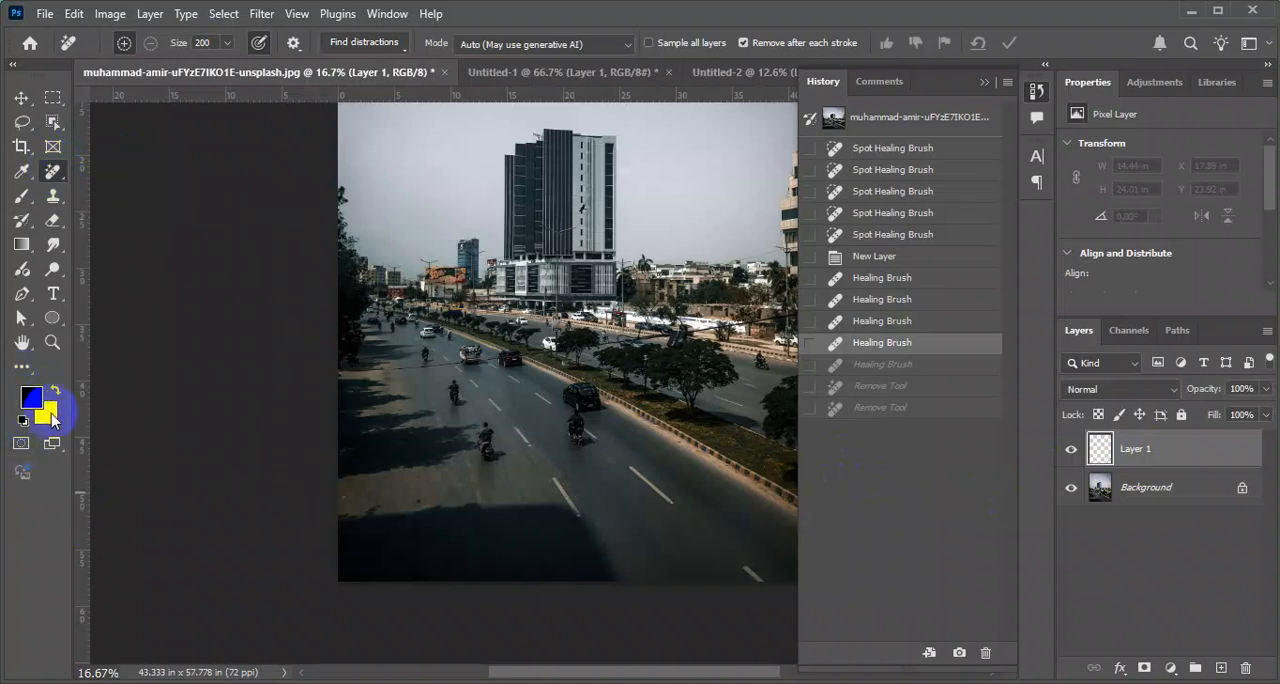
{"action": "left_click", "coordinate": [30, 195]}
{"action": "mouse_move", "coordinate": [400, 285]}
{"action": "left_mouse_down"}
{"action": "mouse_move", "coordinate": [469, 411]}
{"action": "mouse_move", "coordinate": [731, 591]}
{"action": "mouse_move", "coordinate": [770, 360]}
{"action": "left_mouse_up"}
{"action": "mouse_move", "coordinate": [682, 95]}
{"action": "left_mouse_down"}
{"action": "mouse_move", "coordinate": [497, 216]}
{"action": "mouse_move", "coordinate": [449, 447]}
{"action": "mouse_move", "coordinate": [652, 300]}
{"action": "left_mouse_up"}
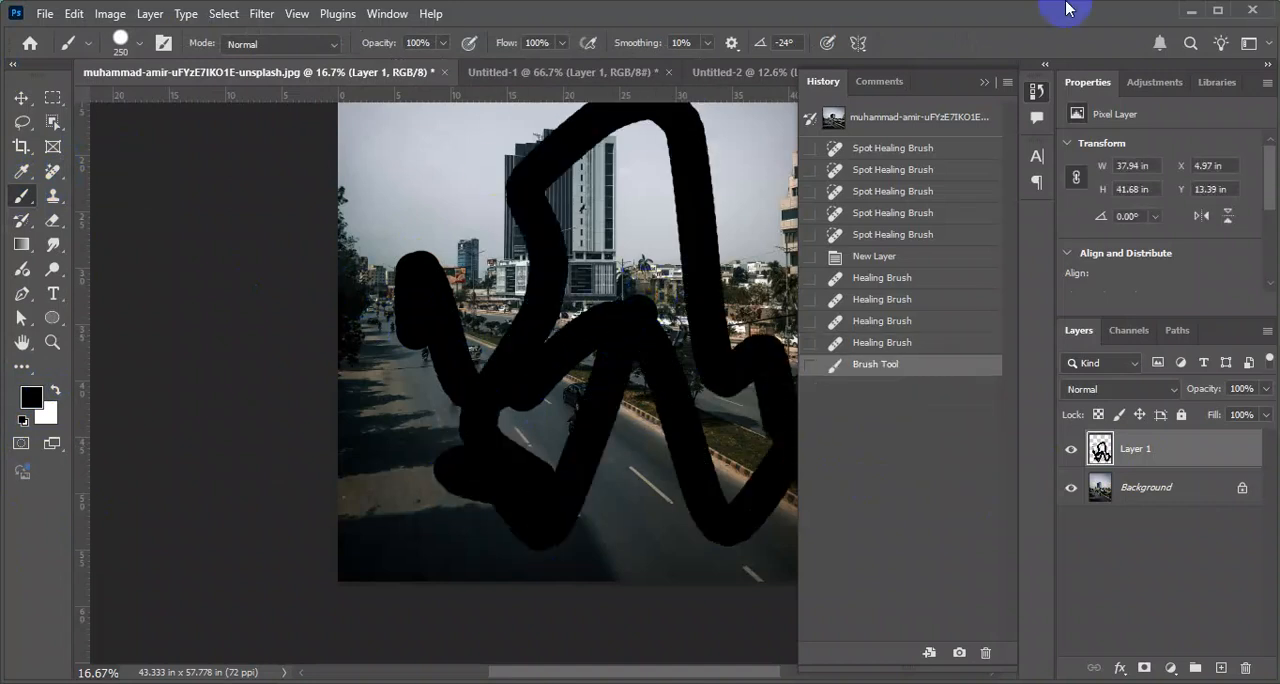
{"action": "key", "text": "ctrl+z"}
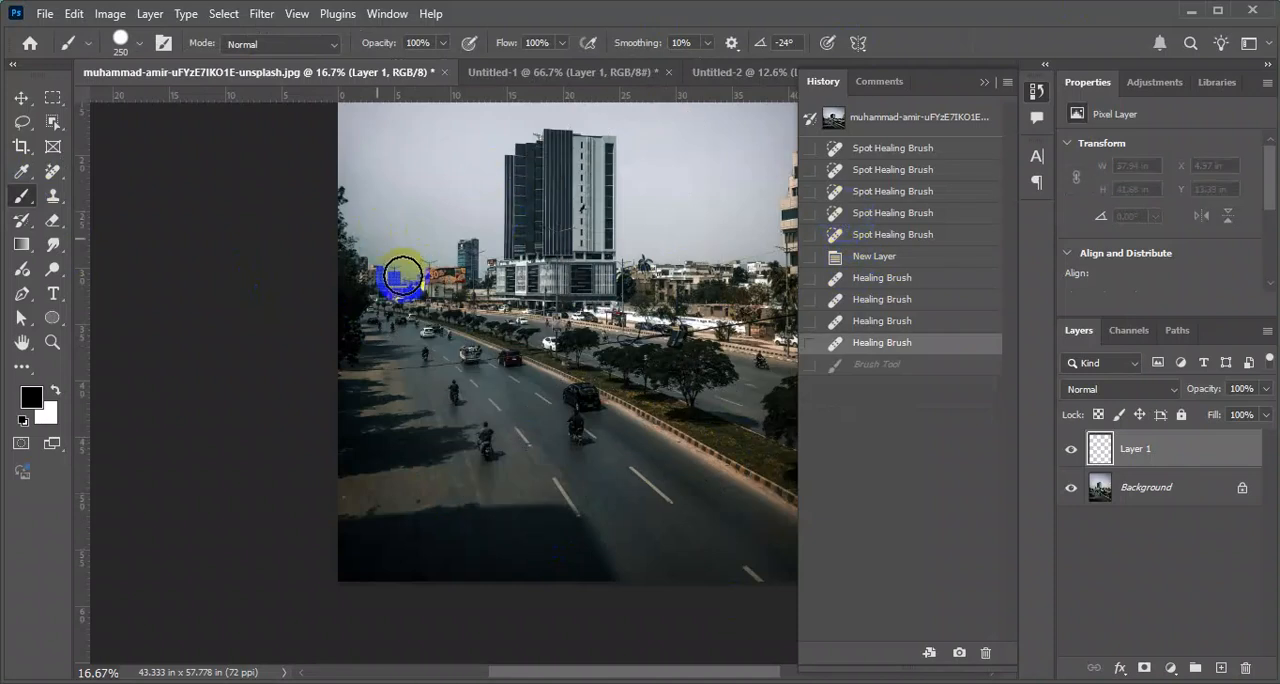
Step: Try placing the black text "ASDFASDDFA" over the street in Futura ICG XBold at 300 pt, and discard it
{"action": "key", "text": "t"}
{"action": "left_click", "coordinate": [457, 340]}
{"action": "type", "text": "ASDFASDDFA"}
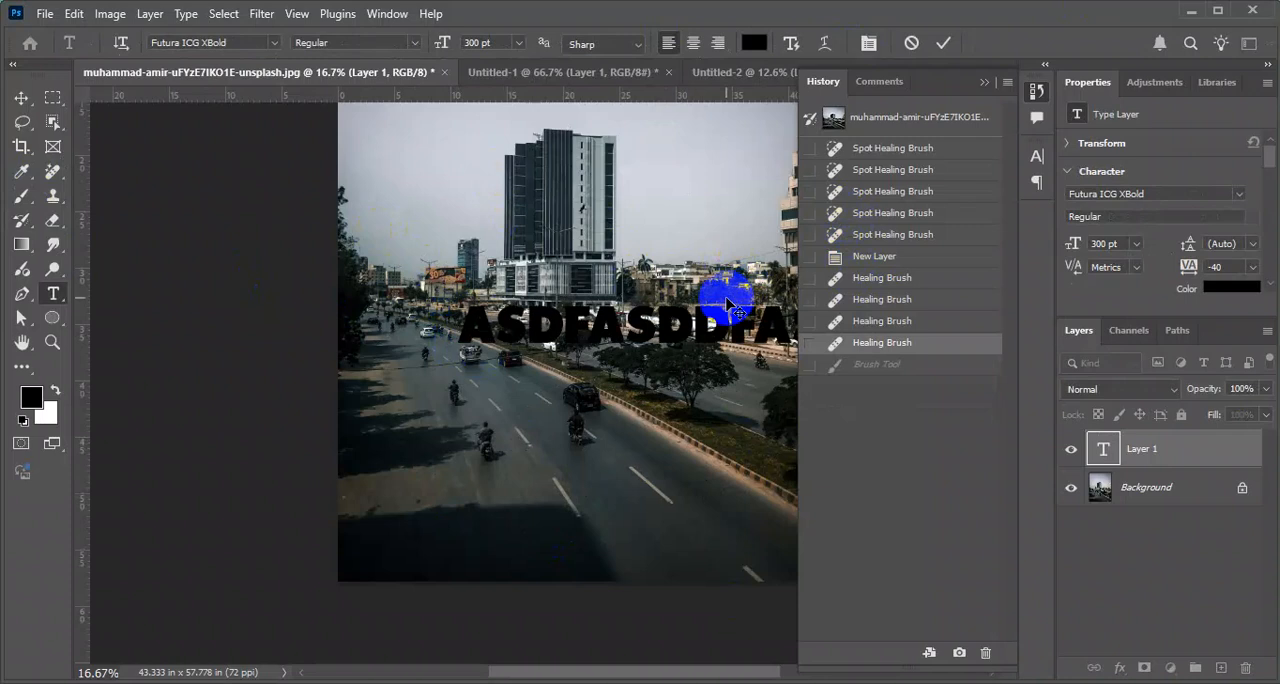
{"action": "key", "text": "Escape"}
{"action": "key", "text": "ctrl+z"}
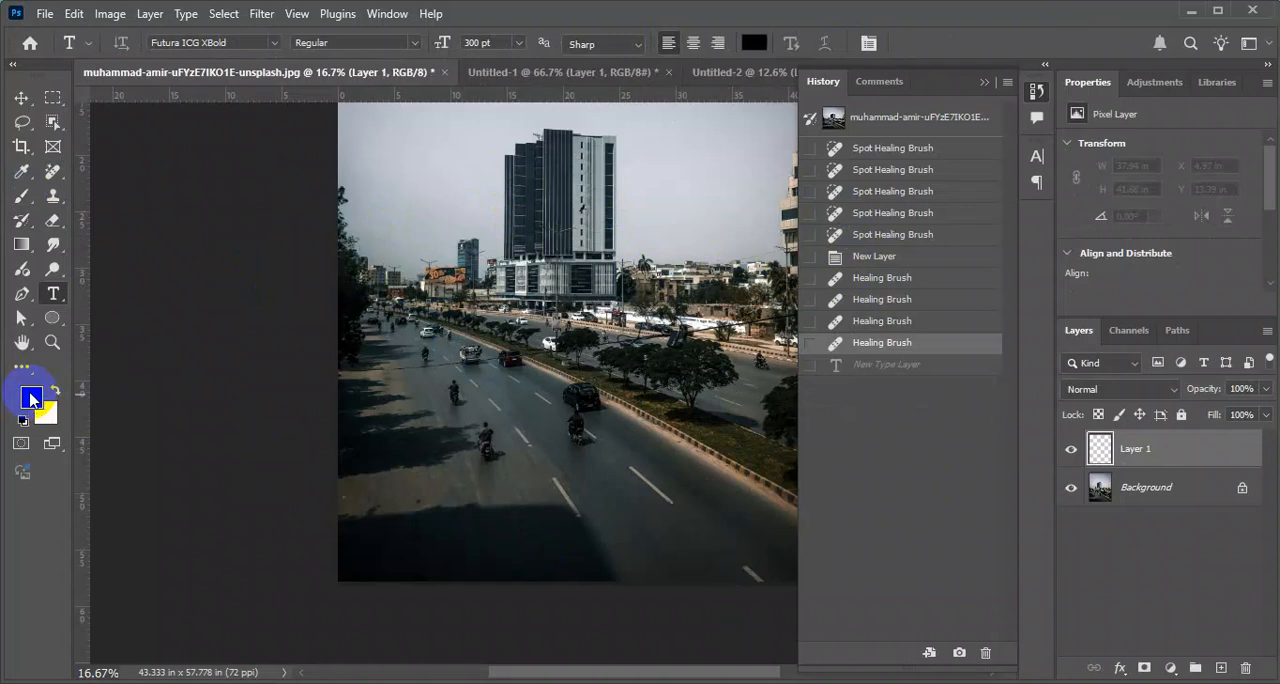
Step: Restore the default colours and set the foreground colour to red, ff0000
{"action": "key", "text": "Return"}
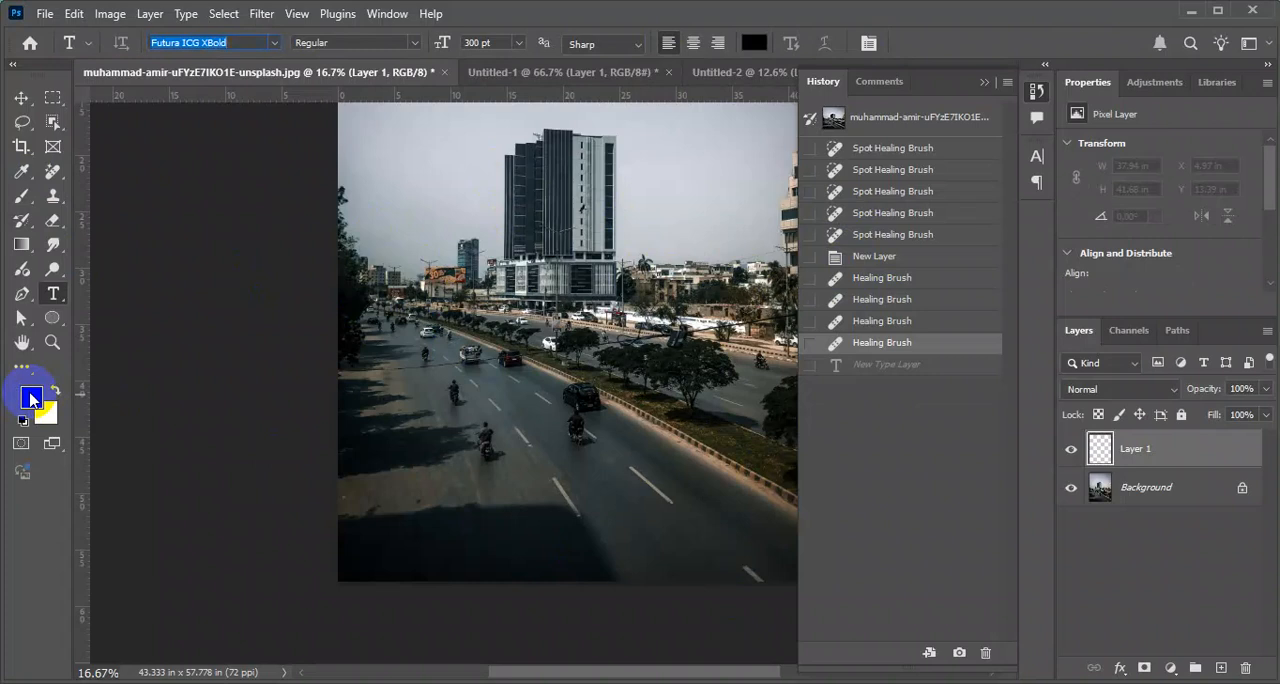
{"action": "left_click", "coordinate": [23, 420]}
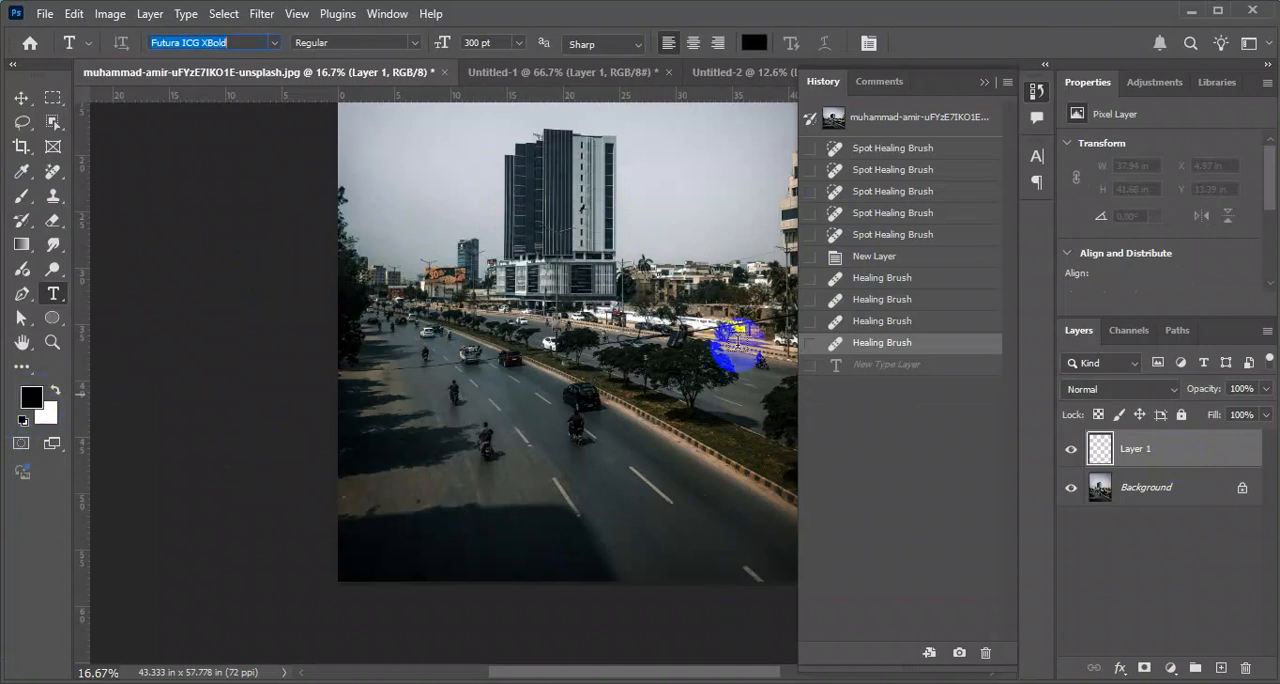
{"action": "left_click", "coordinate": [40, 393]}
{"action": "left_click_drag", "start_coordinate": [999, 384], "coordinate": [1065, 284]}
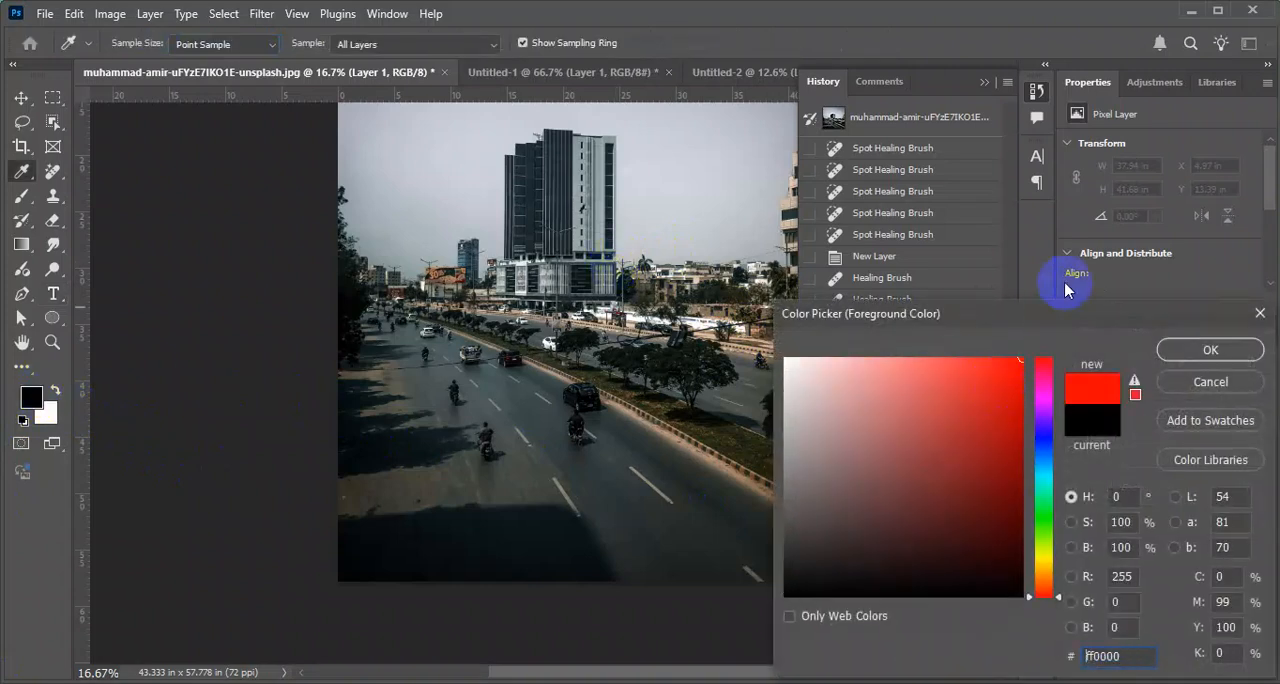
{"action": "key", "text": "Escape"}
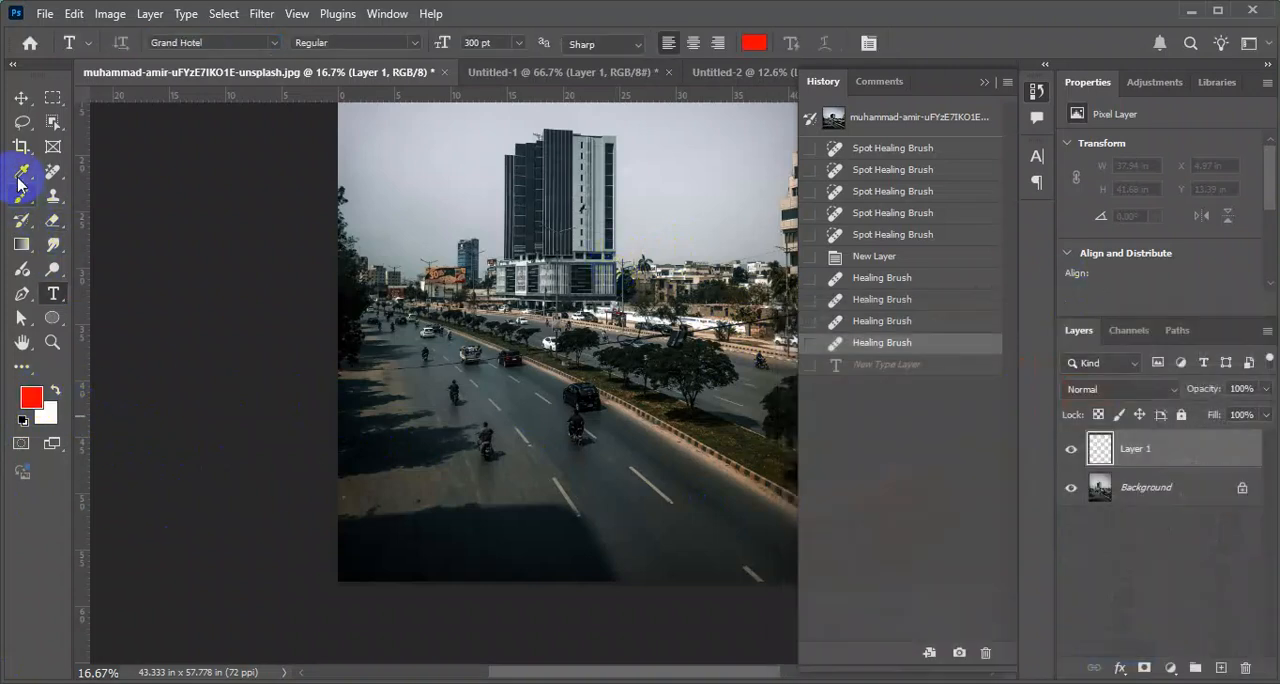
Step: Try painting a size 250 stroke on Layer 1 in a dark colour sampled from the photo with the Eyedropper
{"action": "left_click", "coordinate": [21, 171]}
{"action": "left_click_drag", "start_coordinate": [483, 290], "coordinate": [595, 388]}
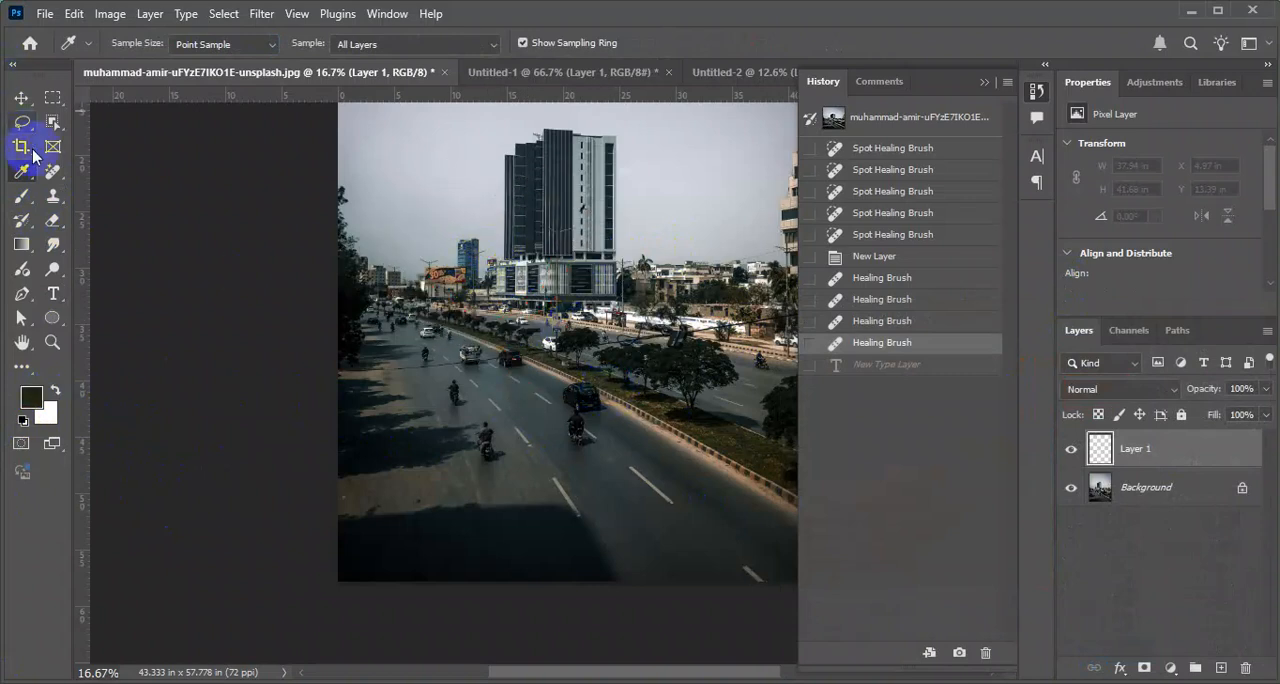
{"action": "key", "text": "ctrl+z"}
{"action": "left_click", "coordinate": [21, 197]}
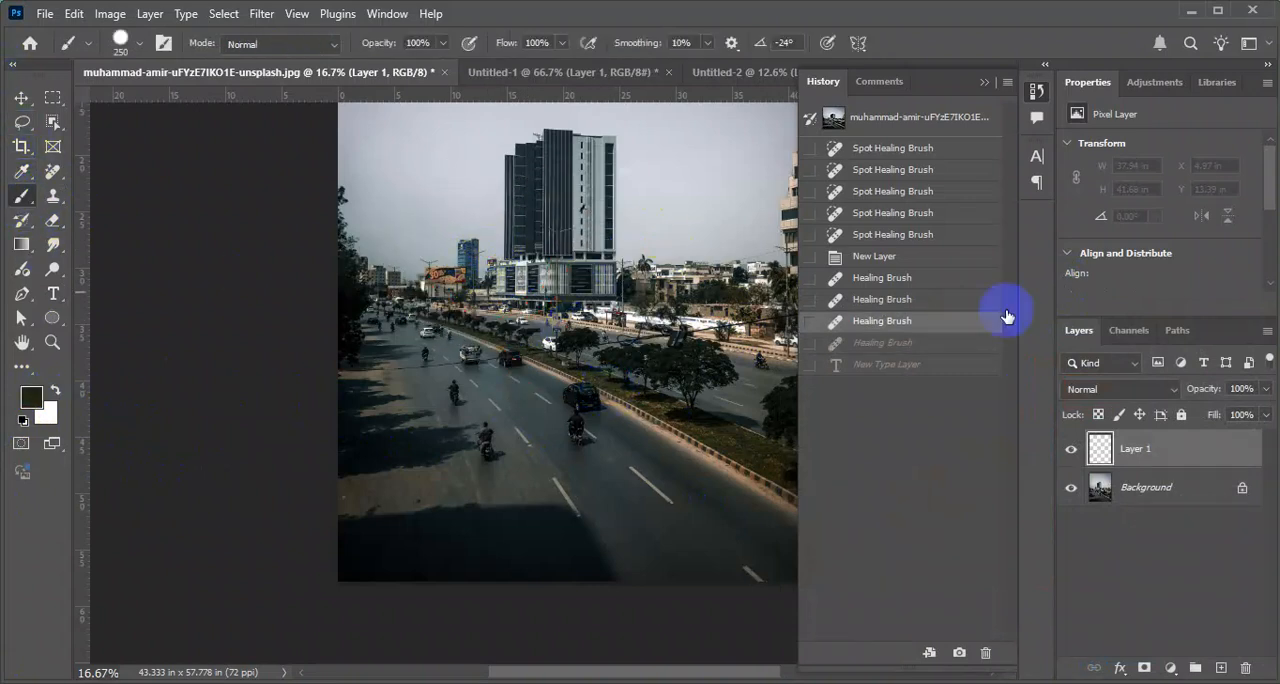
{"action": "mouse_move", "coordinate": [487, 397]}
{"action": "left_mouse_down"}
{"action": "mouse_move", "coordinate": [609, 298]}
{"action": "mouse_move", "coordinate": [612, 322]}
{"action": "left_mouse_up"}
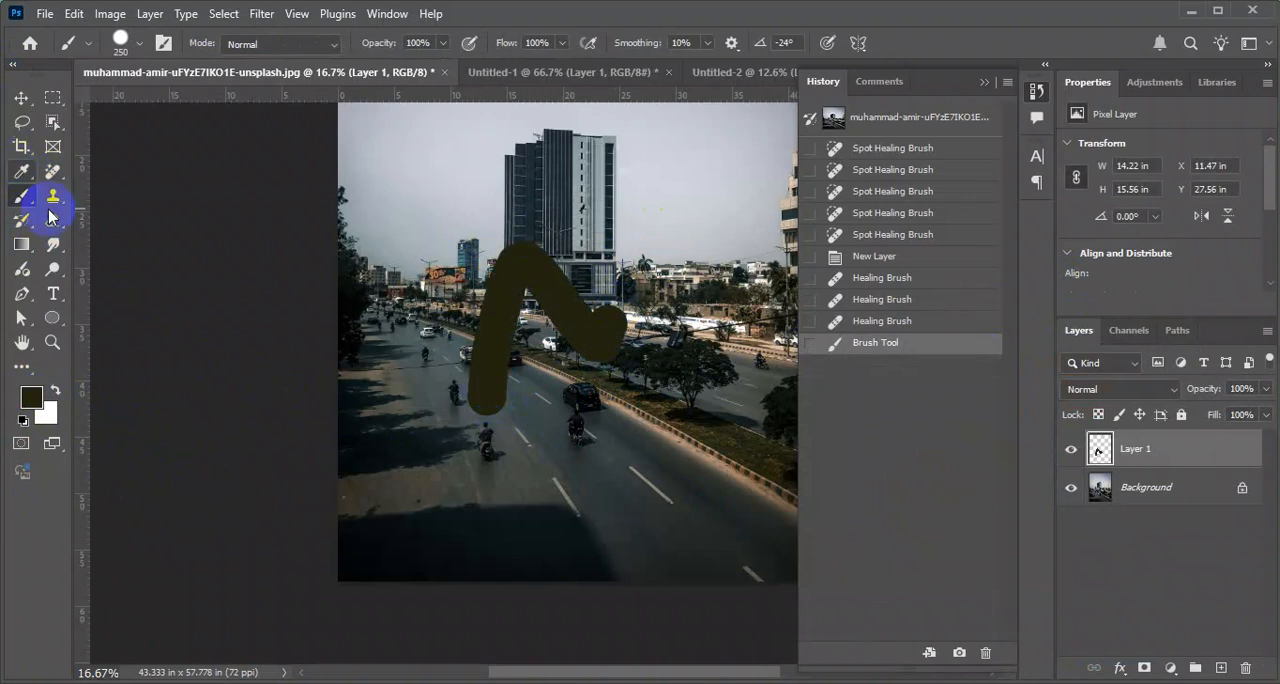
{"action": "key", "text": "ctrl+z"}
Step: Paint a zigzag across the street on Layer 1 with a red foreground colour and the size 250 brush, and delete the layer
{"action": "left_click", "coordinate": [31, 400]}
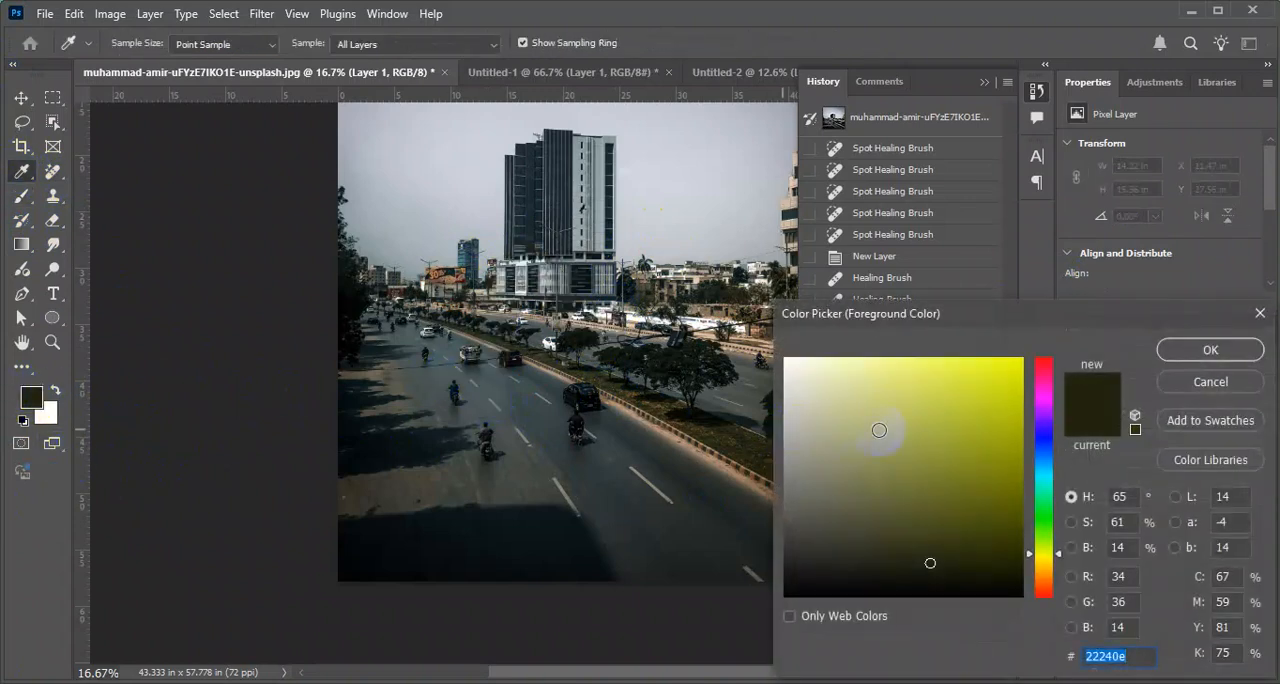
{"action": "left_click", "coordinate": [1006, 366]}
{"action": "key", "text": "Return"}
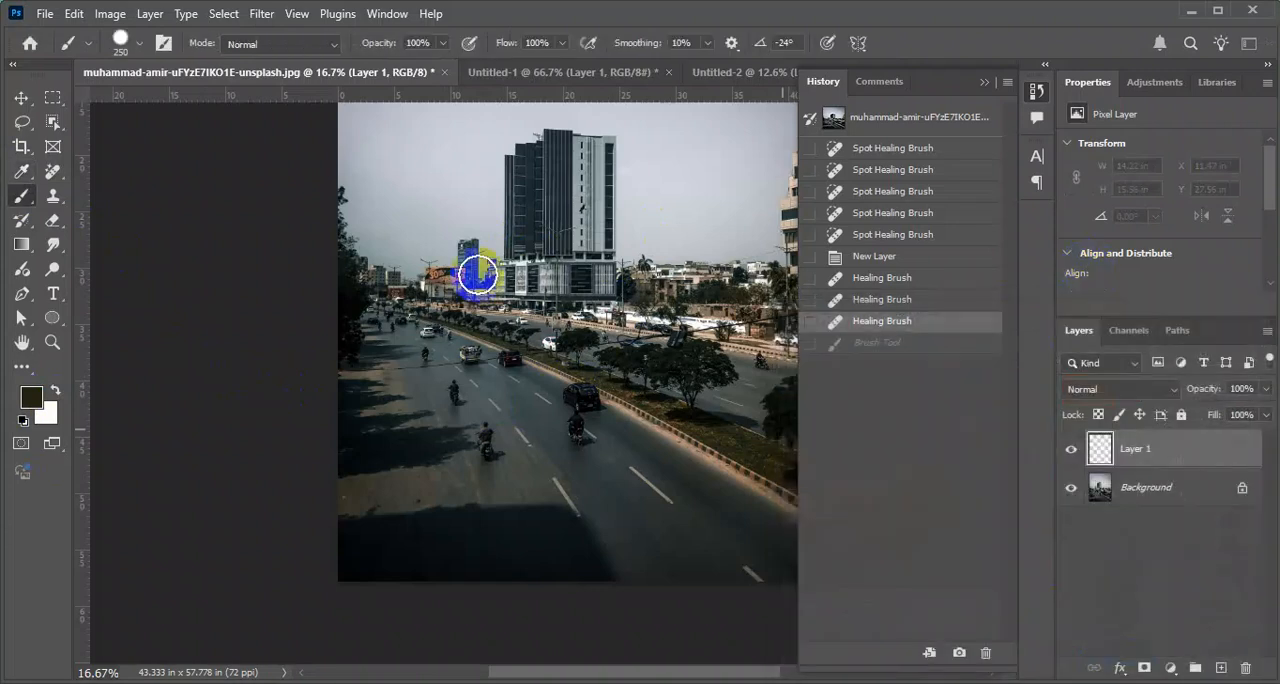
{"action": "mouse_move", "coordinate": [457, 425]}
{"action": "left_mouse_down"}
{"action": "mouse_move", "coordinate": [497, 292]}
{"action": "mouse_move", "coordinate": [580, 380]}
{"action": "mouse_move", "coordinate": [682, 380]}
{"action": "mouse_move", "coordinate": [741, 354]}
{"action": "mouse_move", "coordinate": [792, 435]}
{"action": "left_mouse_up"}
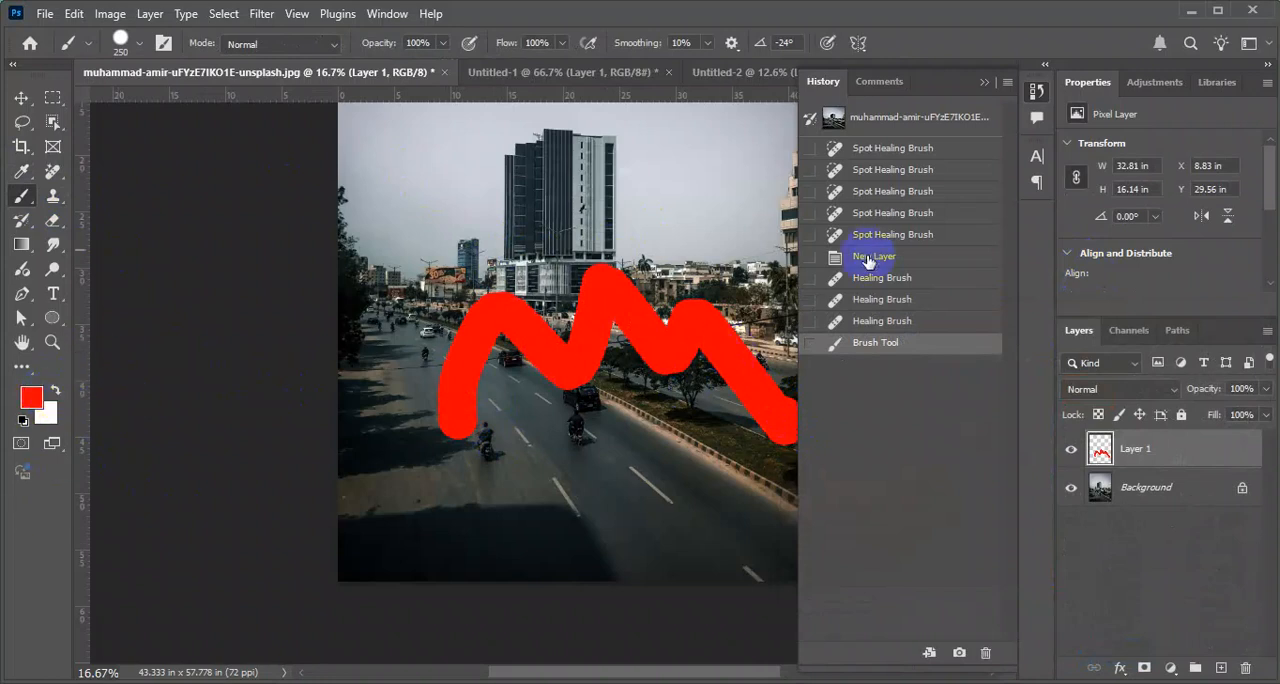
{"action": "key", "text": "Delete"}
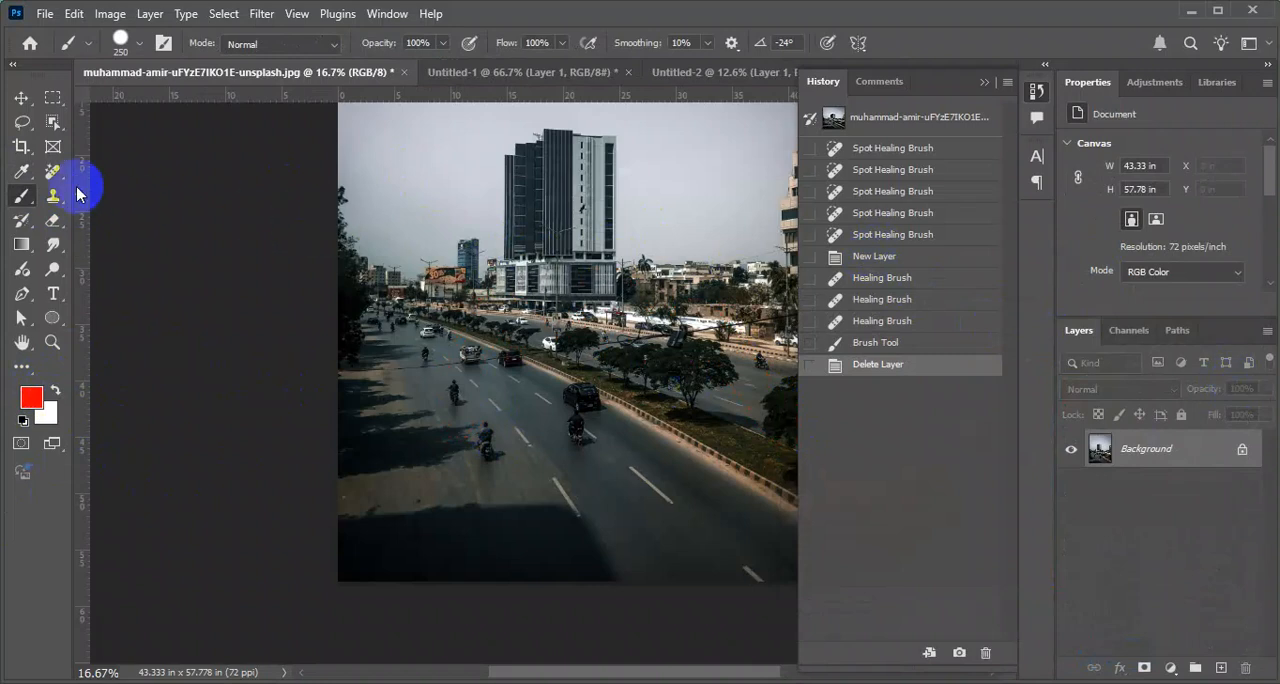
Step: Try erasing across the road on the Background layer with the size 1500 Eraser, and undo the erasure
{"action": "left_click", "coordinate": [53, 219]}
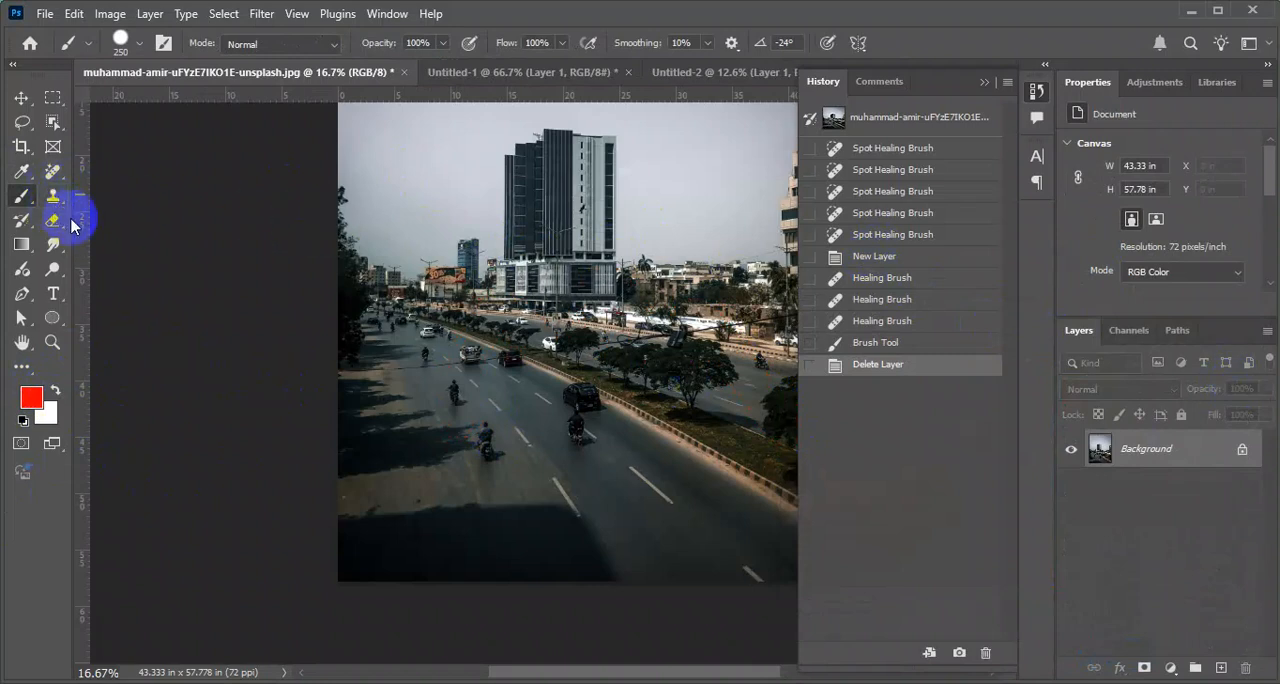
{"action": "left_click_drag", "start_coordinate": [449, 366], "coordinate": [800, 448]}
{"action": "left_click_drag", "start_coordinate": [740, 360], "coordinate": [517, 330]}
{"action": "key", "text": "ctrl+z"}
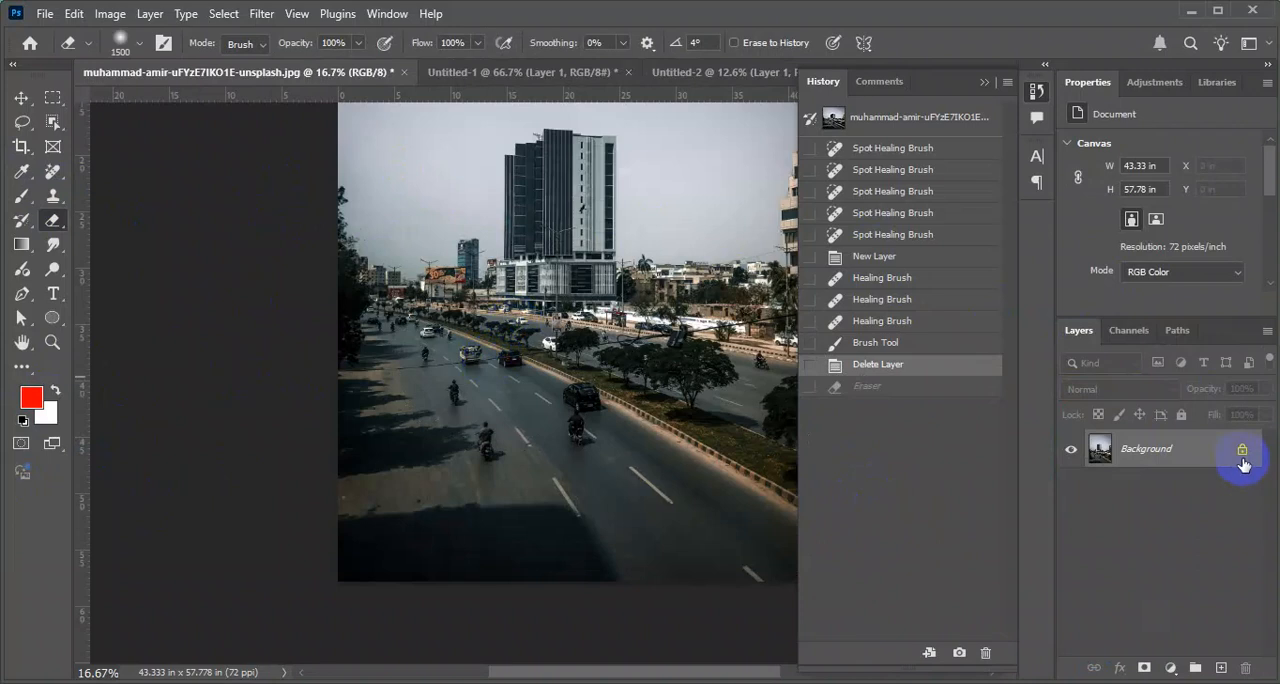
Step: Try filling a new Layer 1 with the white background colour and the red foreground colour, and delete the layer
{"action": "key", "text": "ctrl+shift+n"}
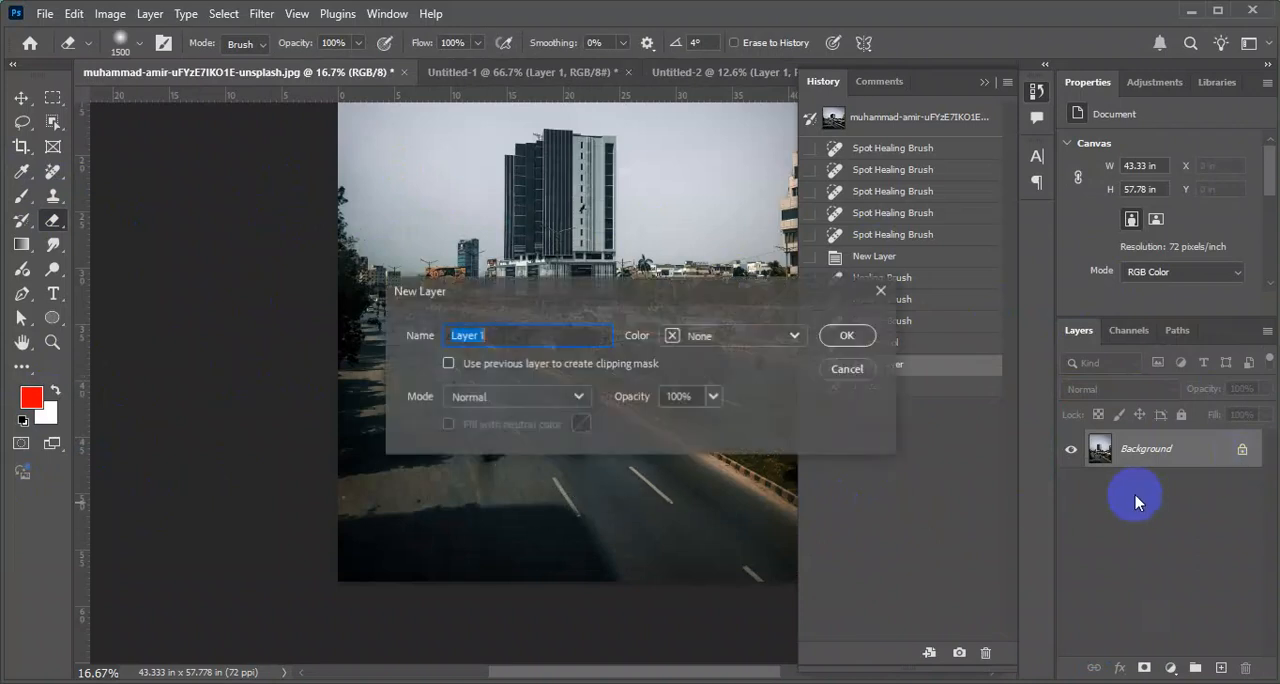
{"action": "key", "text": "Return"}
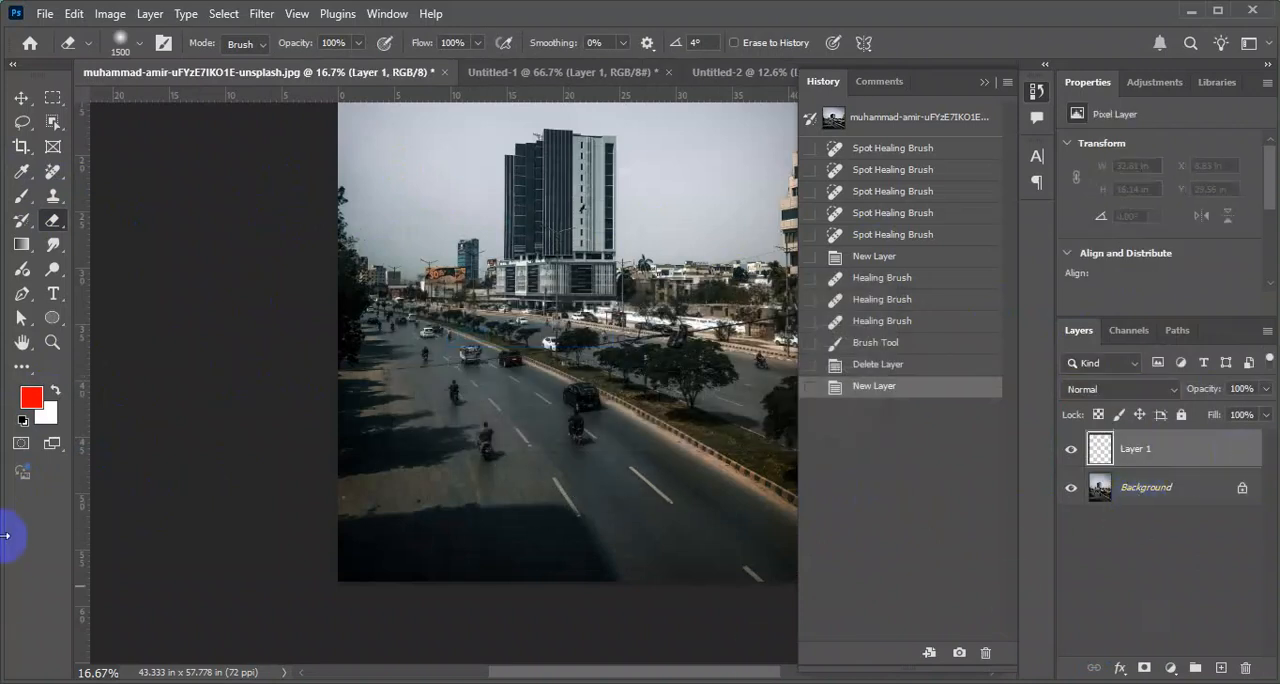
{"action": "key", "text": "ctrl+BackSpace"}
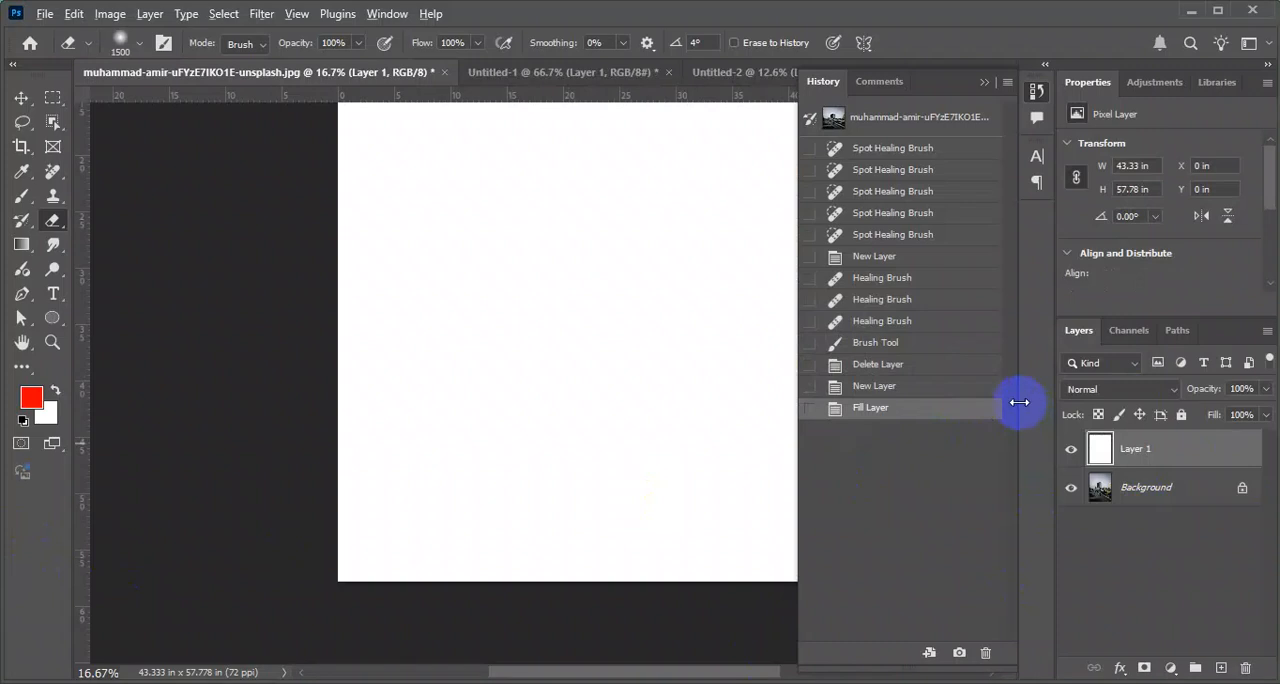
{"action": "key", "text": "alt+BackSpace"}
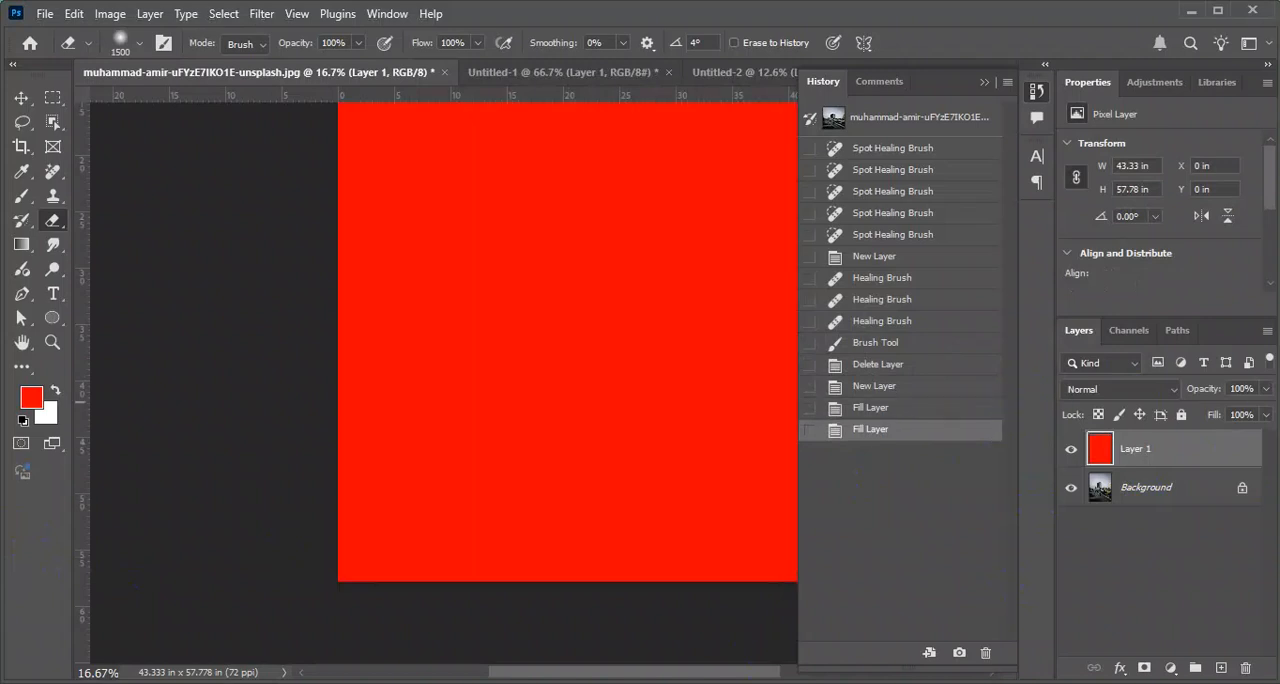
{"action": "key", "text": "Delete"}
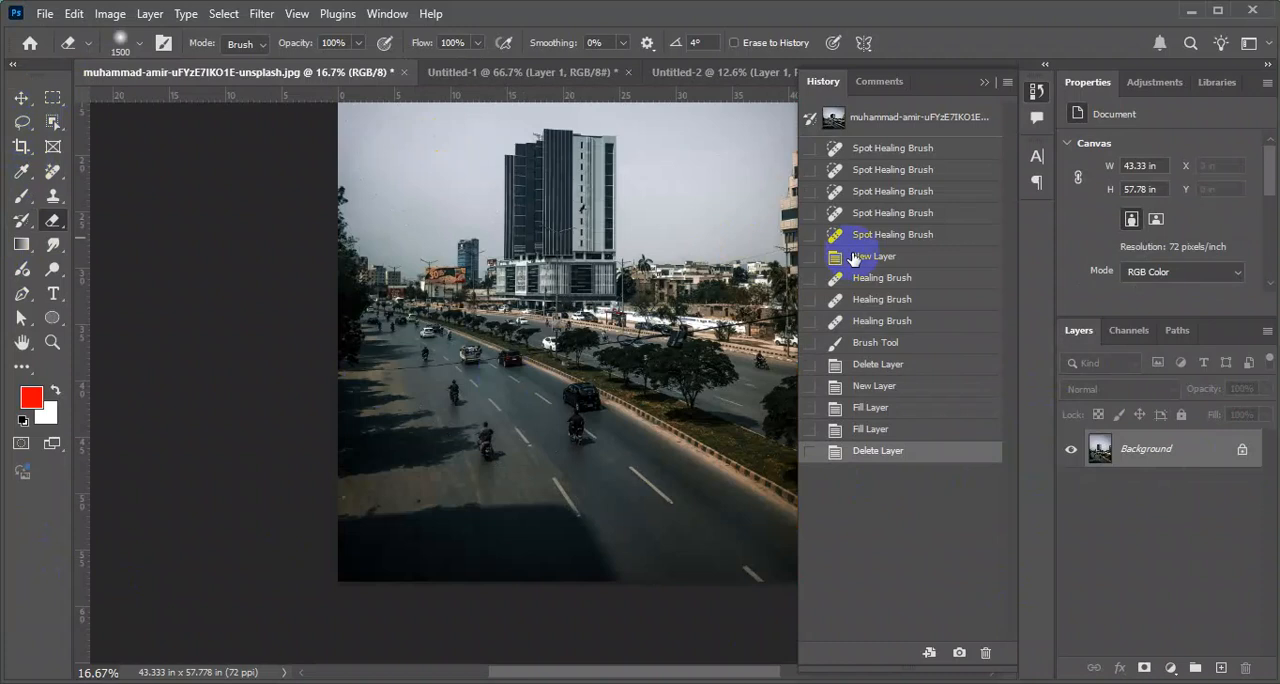
Step: Draw a freehand Lasso selection with 0 px feather around the motorcyclist on the road below the white van
{"action": "key", "text": "ctrl+0"}
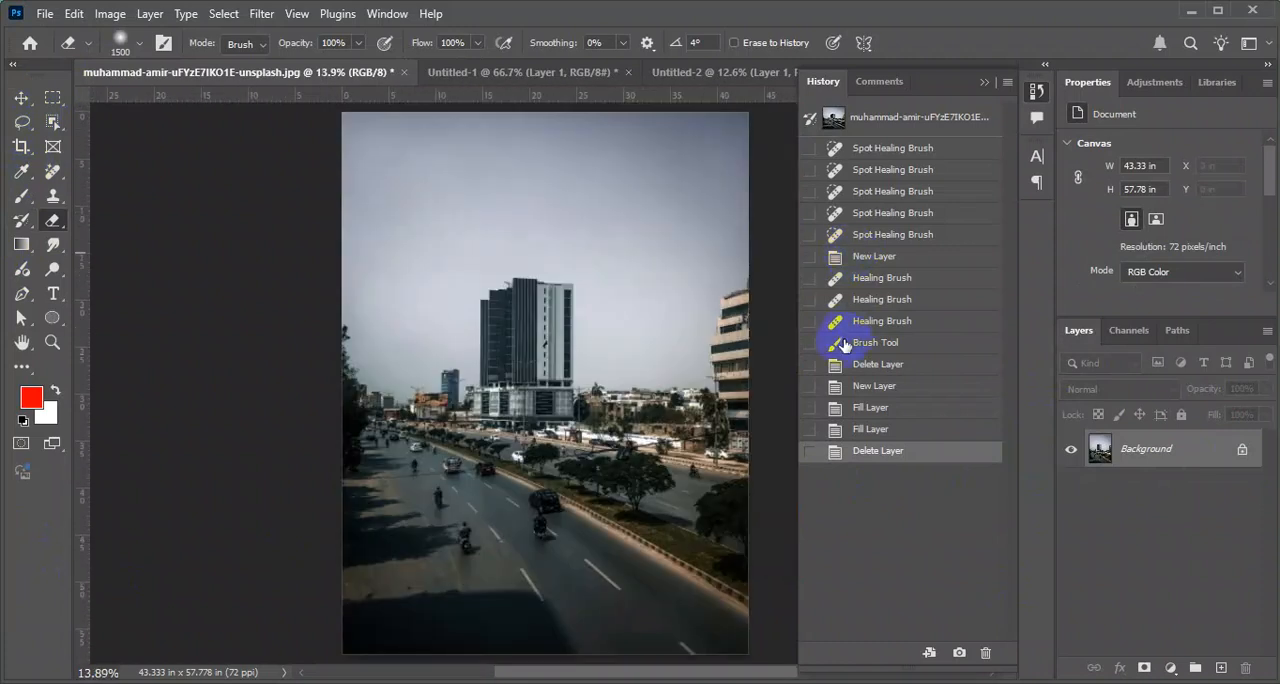
{"action": "left_click", "coordinate": [53, 98]}
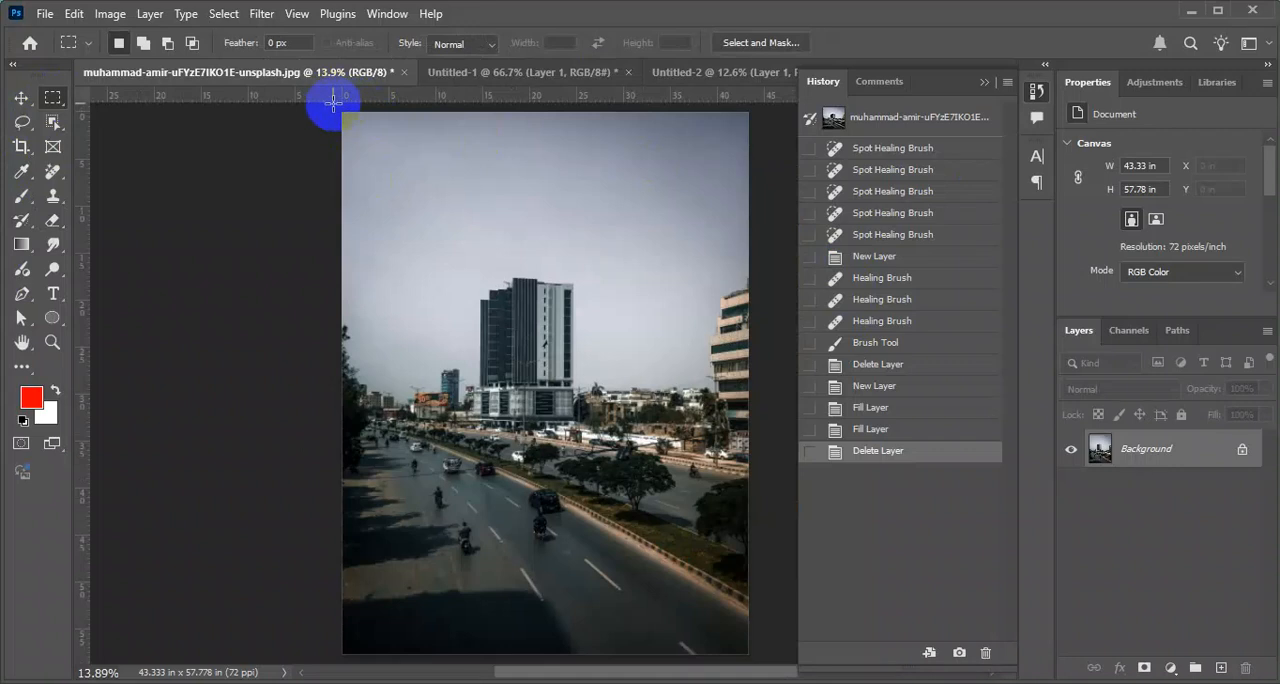
{"action": "key", "text": "ctrl+plus"}
{"action": "key", "text": "ctrl+plus"}
{"action": "key", "text": "ctrl+plus"}
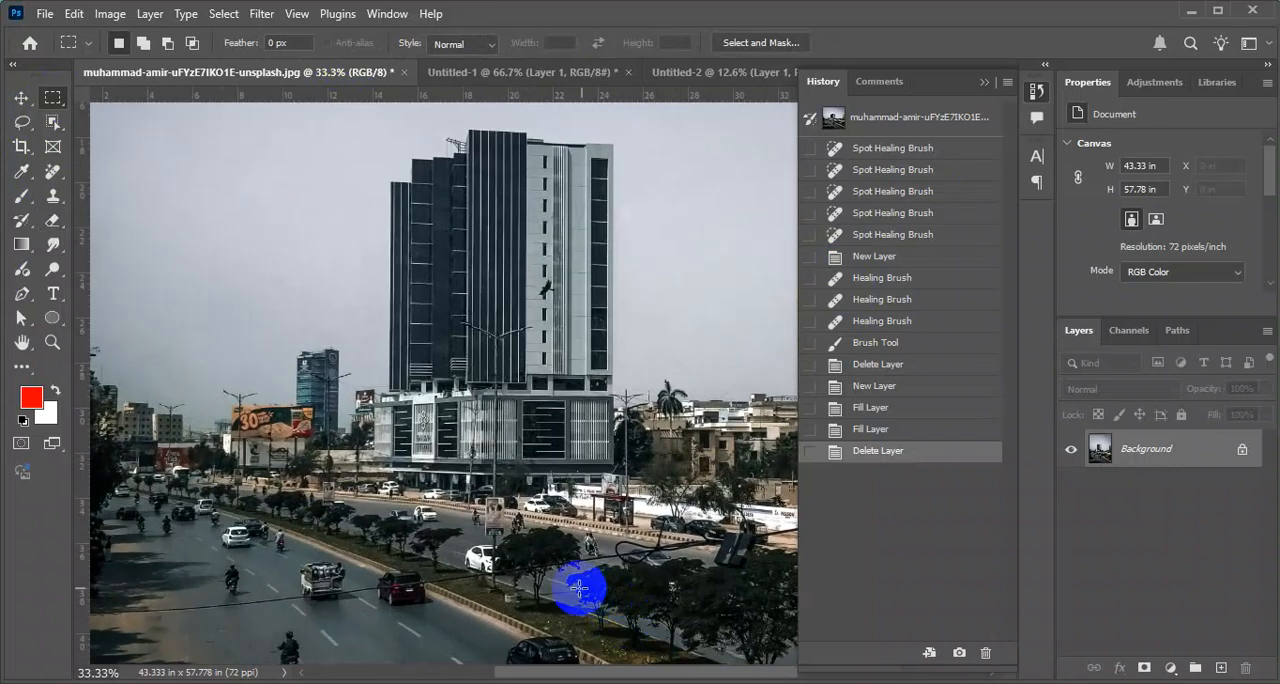
{"action": "left_click_drag", "start_coordinate": [527, 564], "coordinate": [637, 341]}
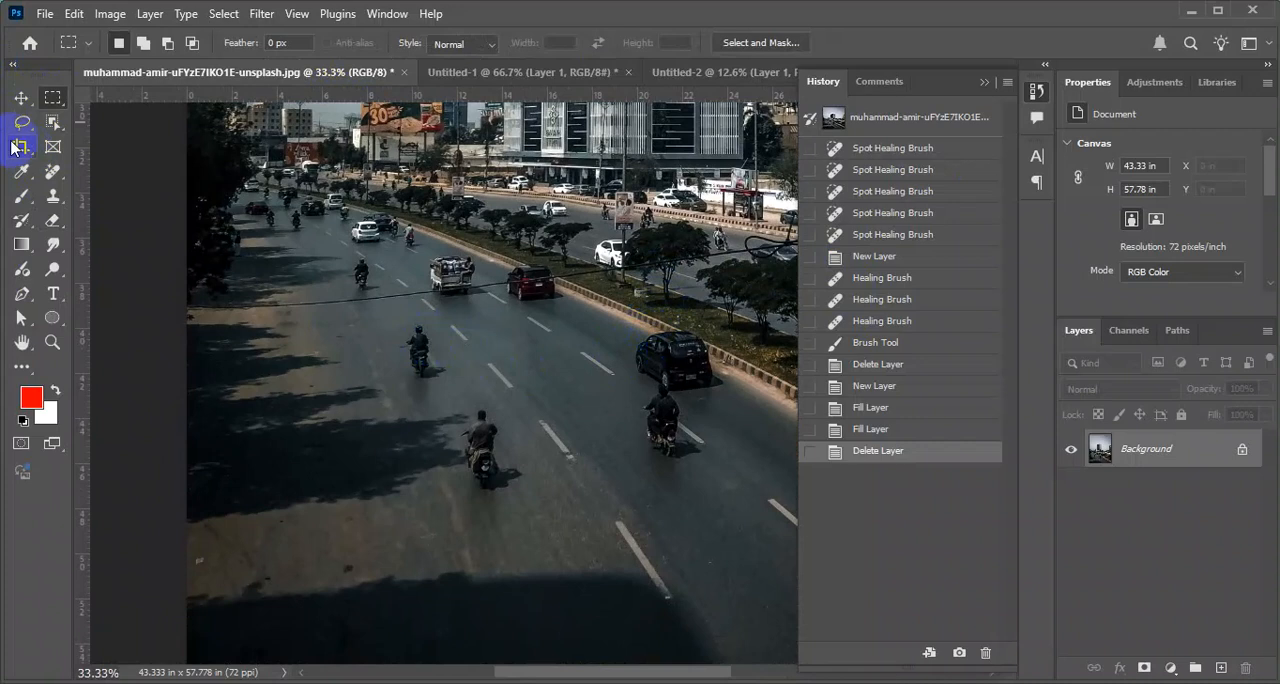
{"action": "left_click", "coordinate": [22, 122]}
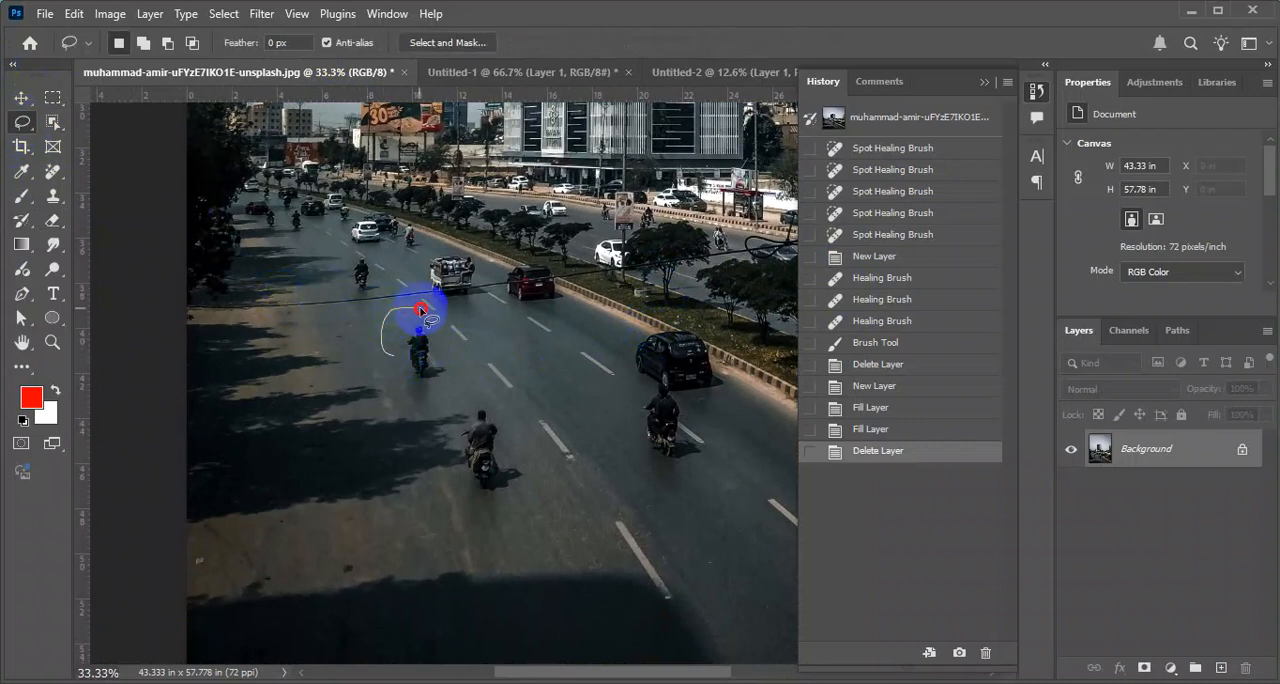
{"action": "left_click_drag", "start_coordinate": [398, 390], "coordinate": [402, 393]}
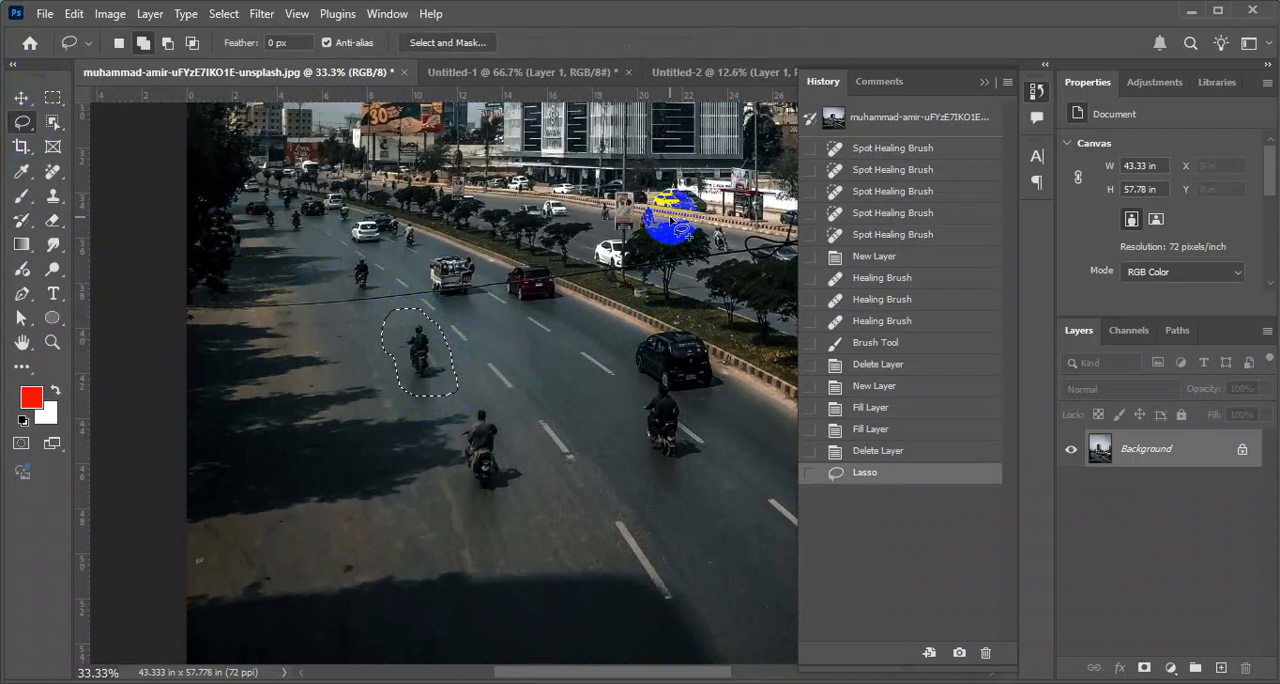
Step: Try a white fill on the selected motorcyclist area of the Background, and replace it with the red foreground colour
{"action": "key", "text": "ctrl+BackSpace"}
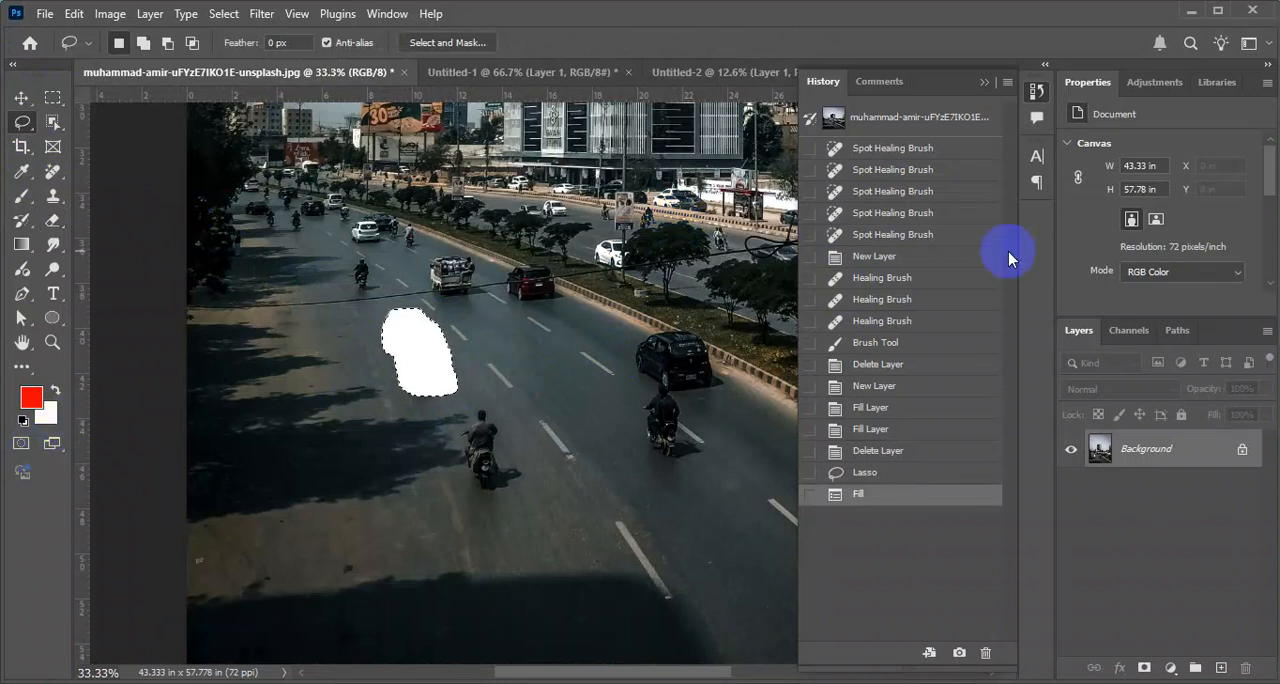
{"action": "key", "text": "ctrl+z"}
{"action": "key", "text": "alt+BackSpace"}
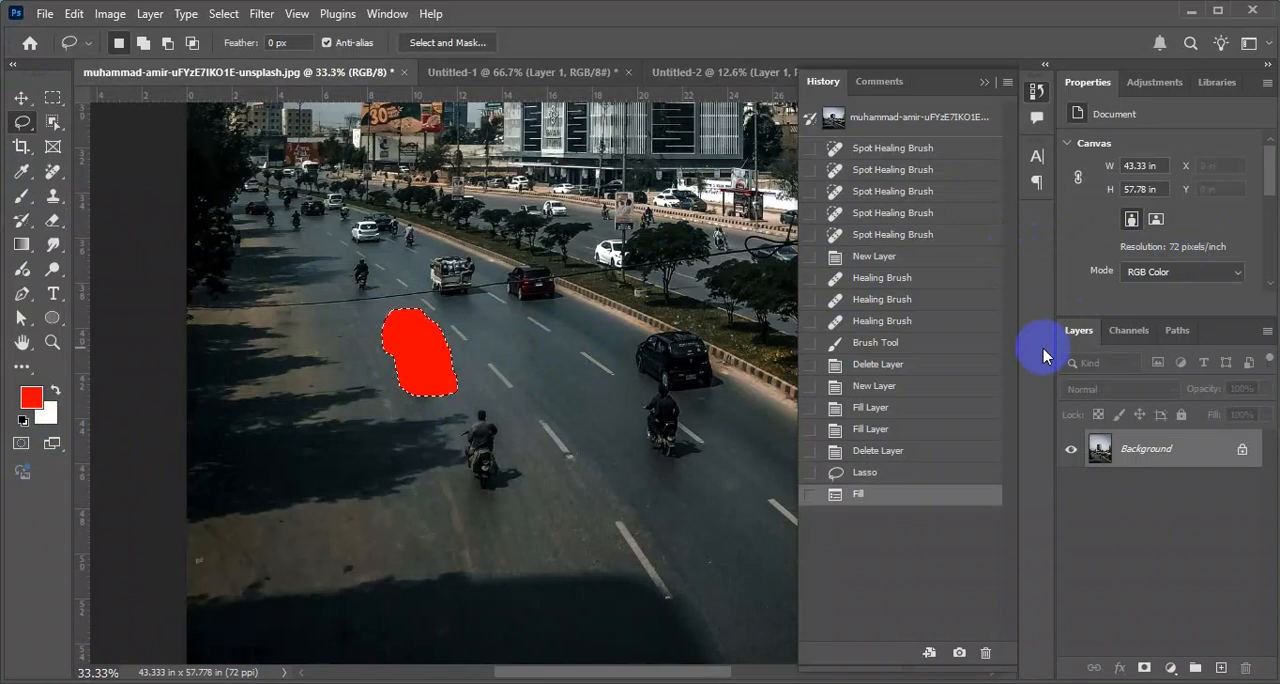
Step: Undo the red fill on the motorcyclist selection and review the Fill content choices, including Content-Aware, without applying a fill
{"action": "key", "text": "ctrl+z"}
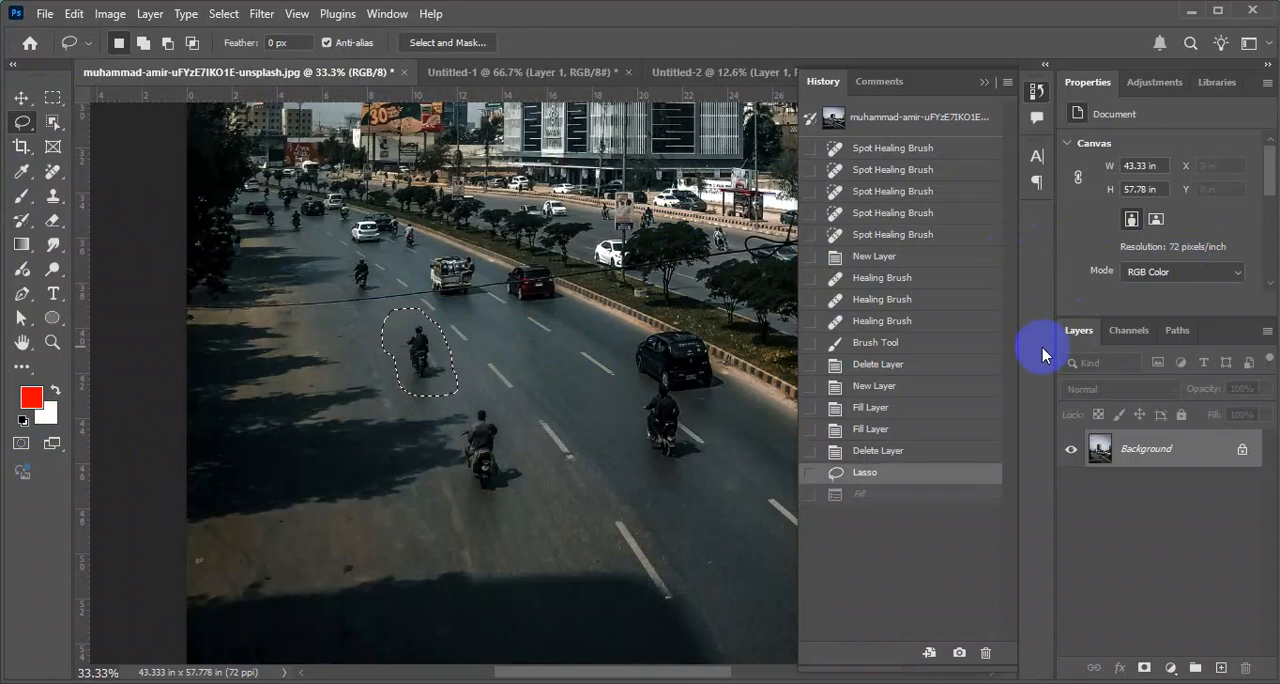
{"action": "key", "text": "shift+BackSpace"}
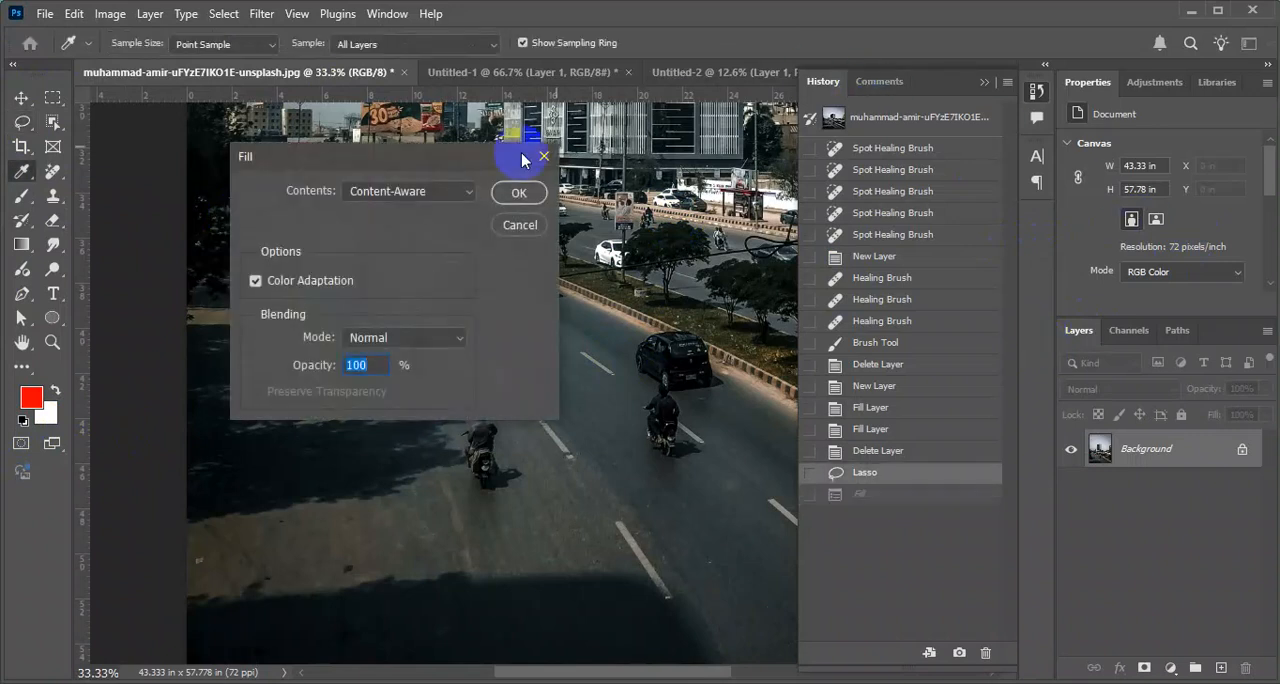
{"action": "left_click_drag", "start_coordinate": [418, 167], "coordinate": [820, 262]}
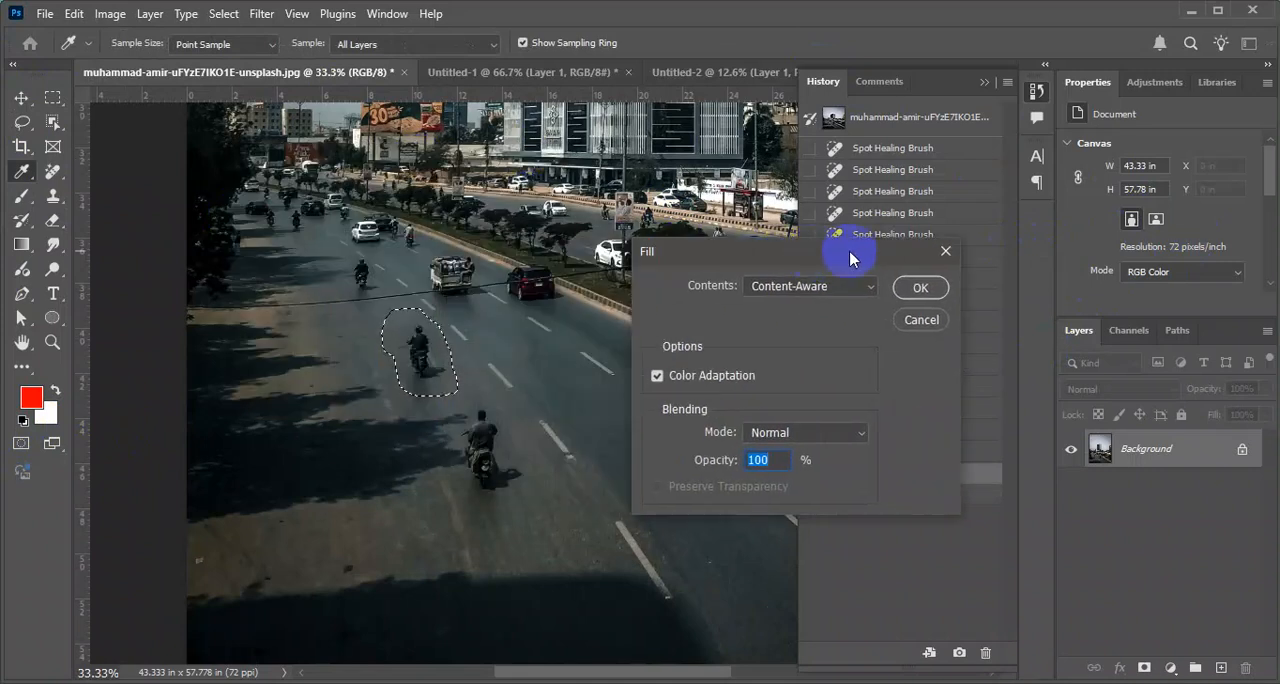
{"action": "left_click", "coordinate": [840, 288]}
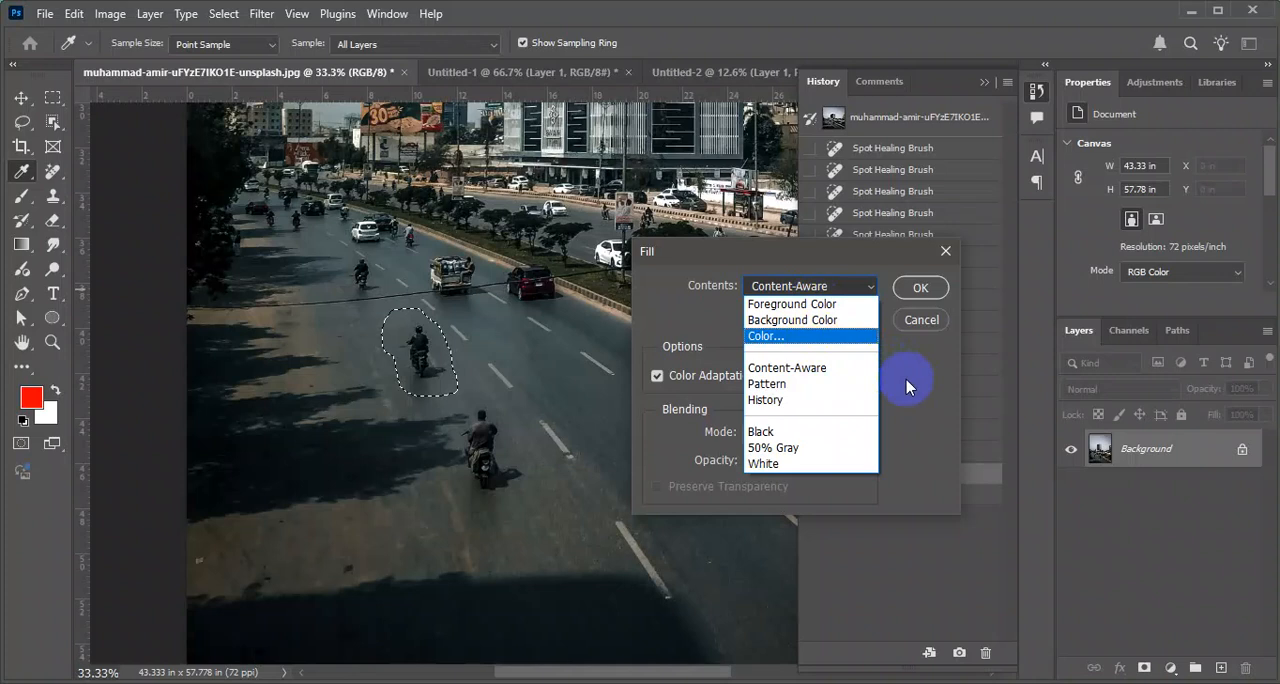
{"action": "left_click", "coordinate": [831, 369]}
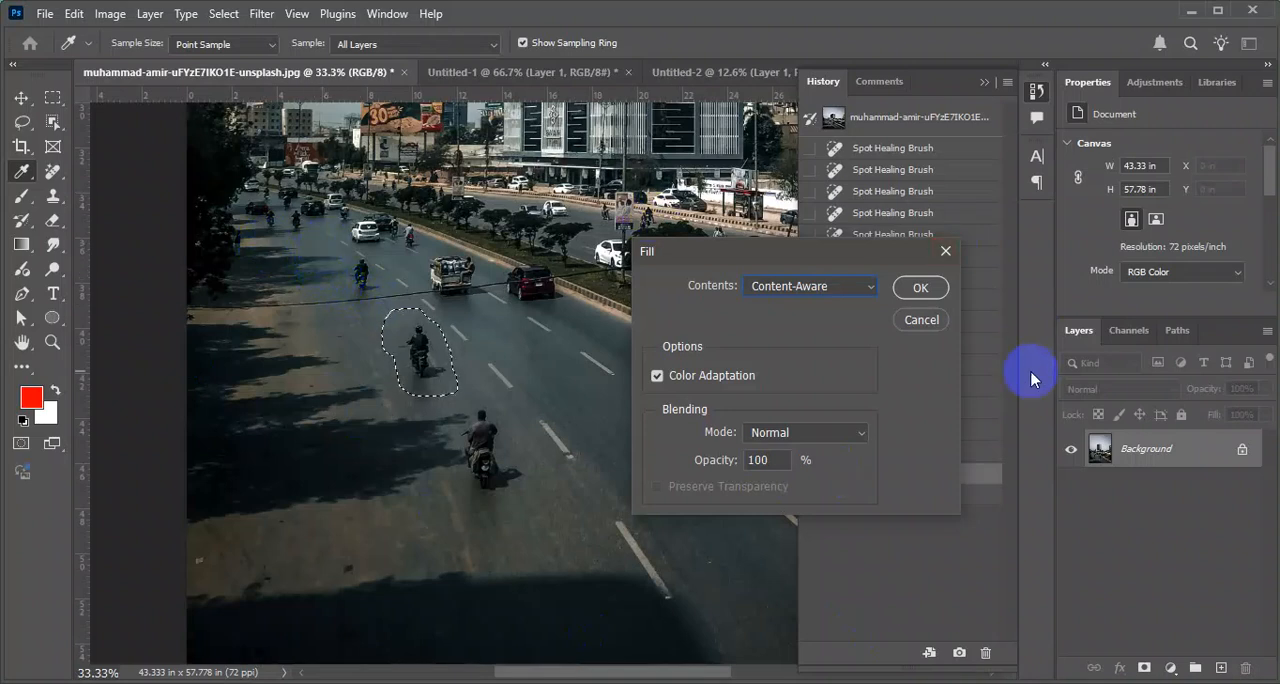
{"action": "left_click", "coordinate": [932, 321]}
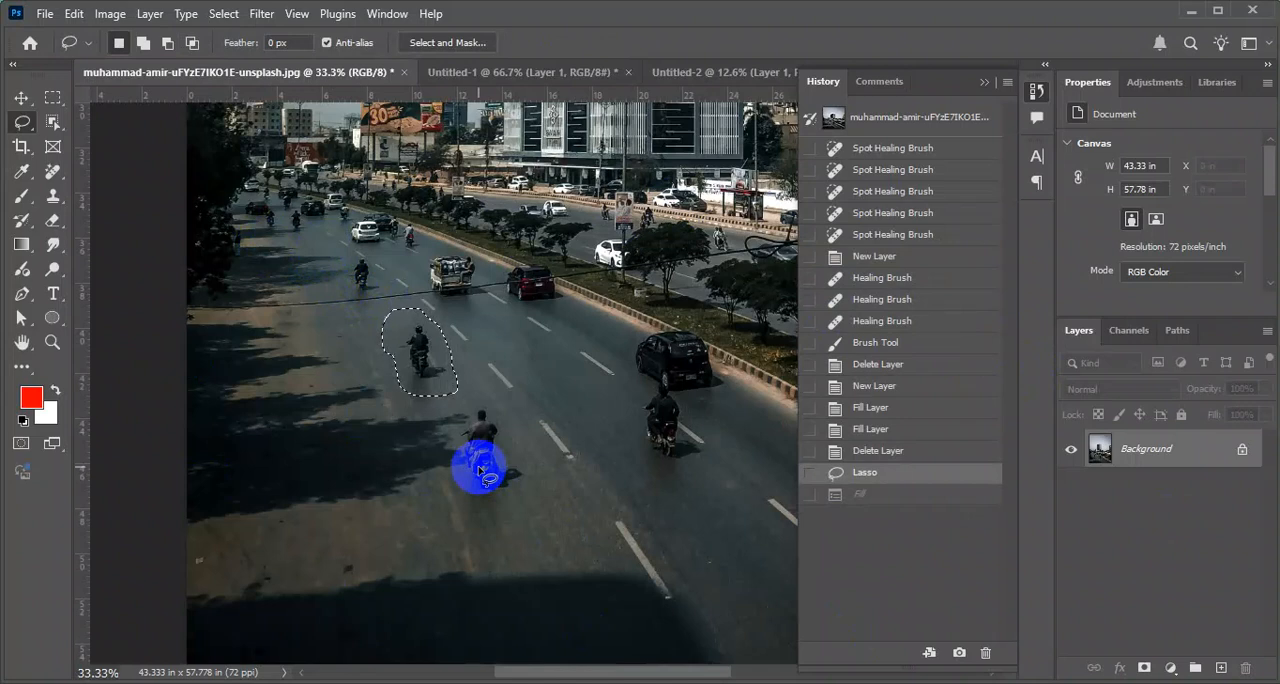
Step: Remove the selected motorcyclist below the white van with a Content-Aware fill in Normal mode at 100% opacity, and clear the selection
{"action": "key", "text": "shift"}
{"action": "key", "text": "shift+F5"}
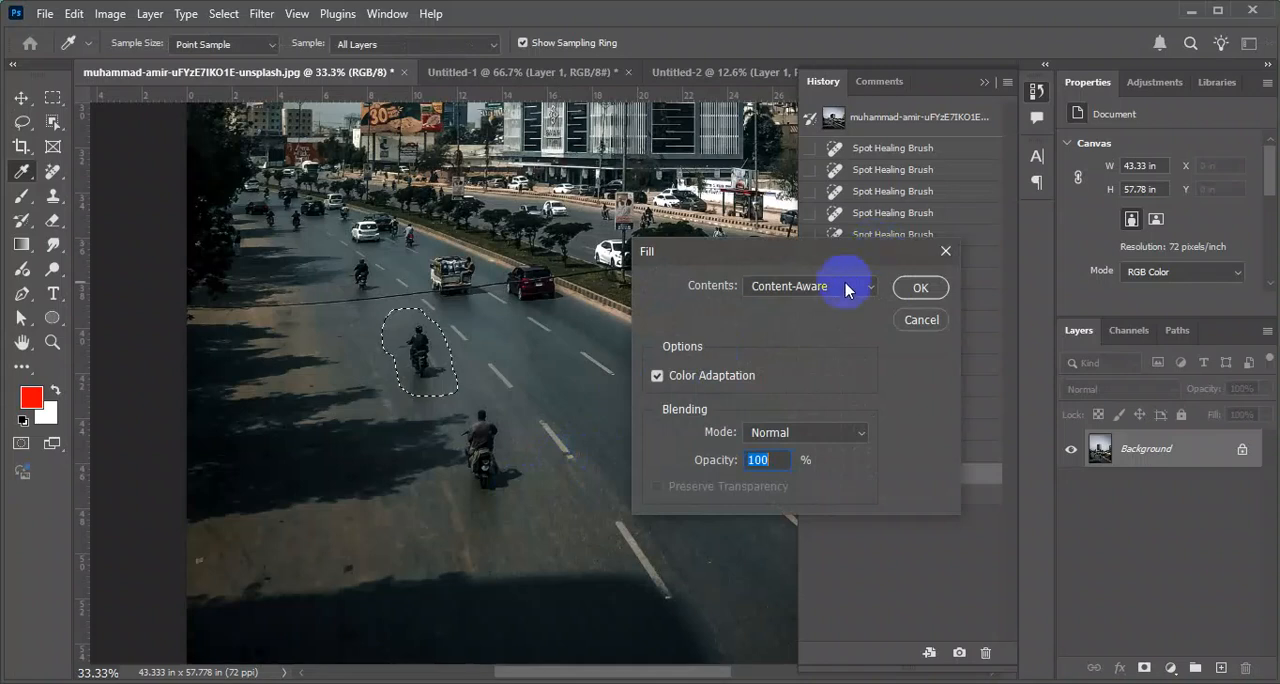
{"action": "left_click", "coordinate": [920, 288]}
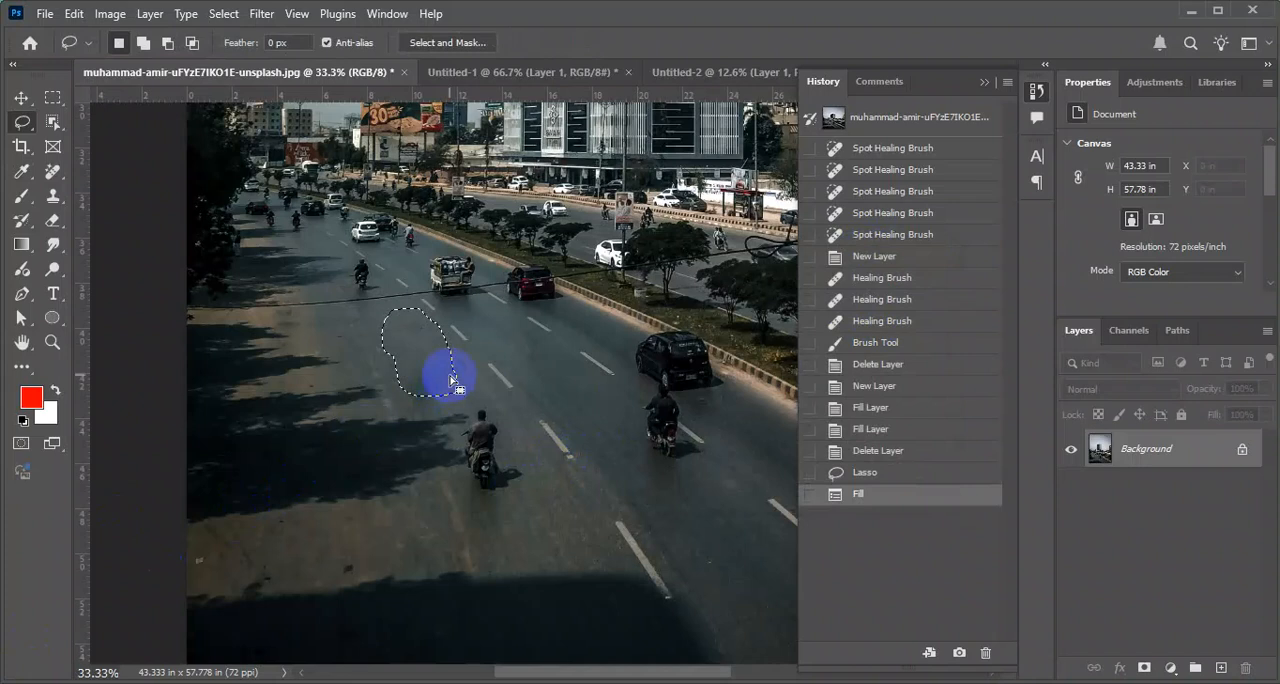
{"action": "key", "text": "ctrl+d"}
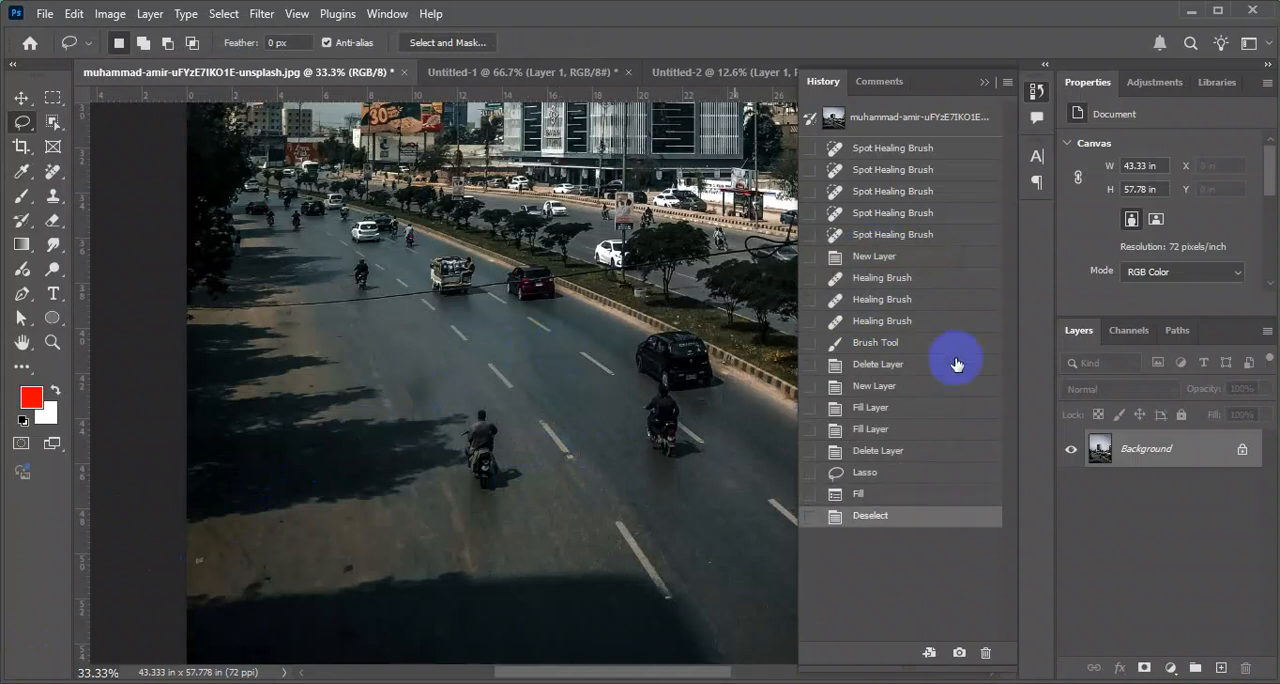
Step: Draw a freehand Lasso selection with 0 px feather around the motorcyclist on the far road beyond the tree-lined divider
{"action": "left_click_drag", "start_coordinate": [770, 350], "coordinate": [209, 409]}
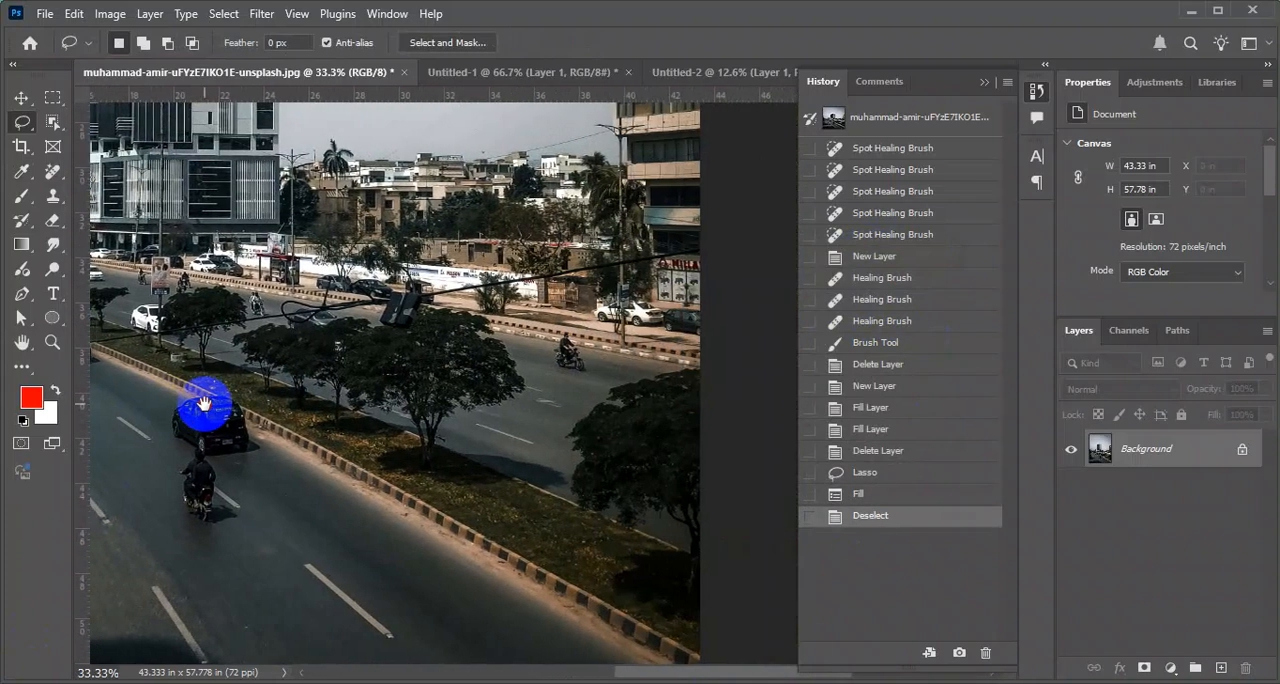
{"action": "key", "text": "ctrl+plus"}
{"action": "key", "text": "ctrl+plus"}
{"action": "key", "text": "ctrl+plus"}
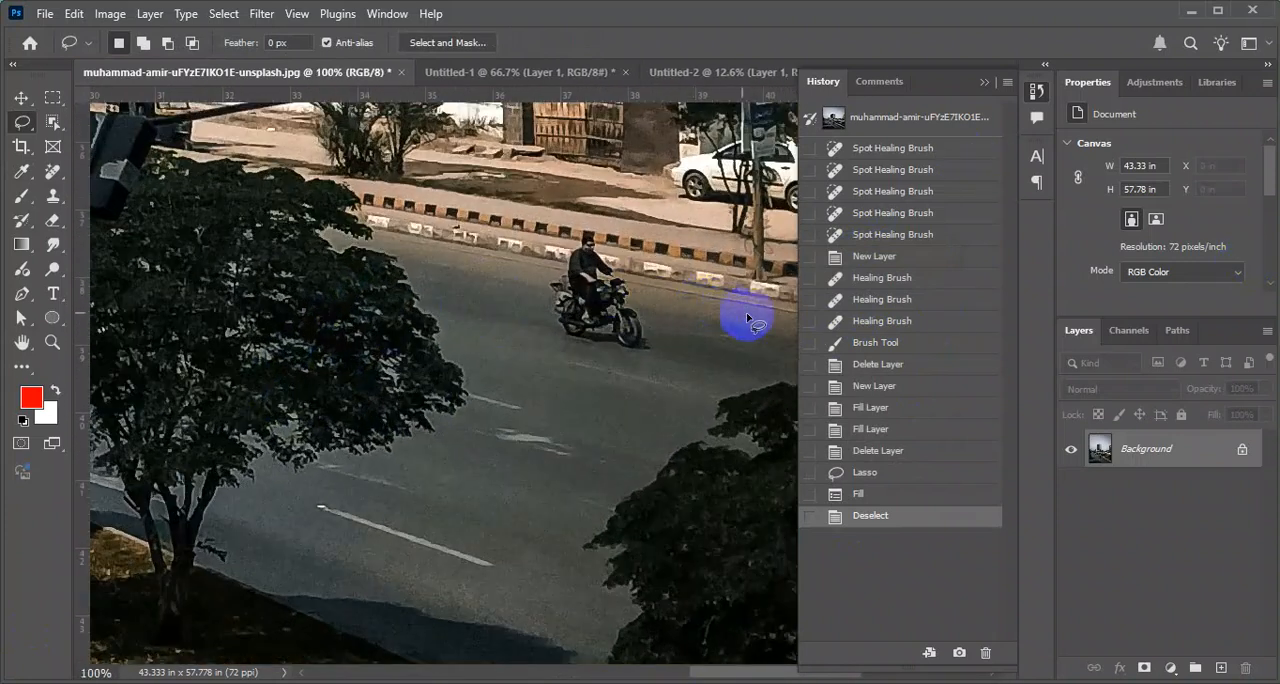
{"action": "left_click_drag", "start_coordinate": [692, 312], "coordinate": [624, 305]}
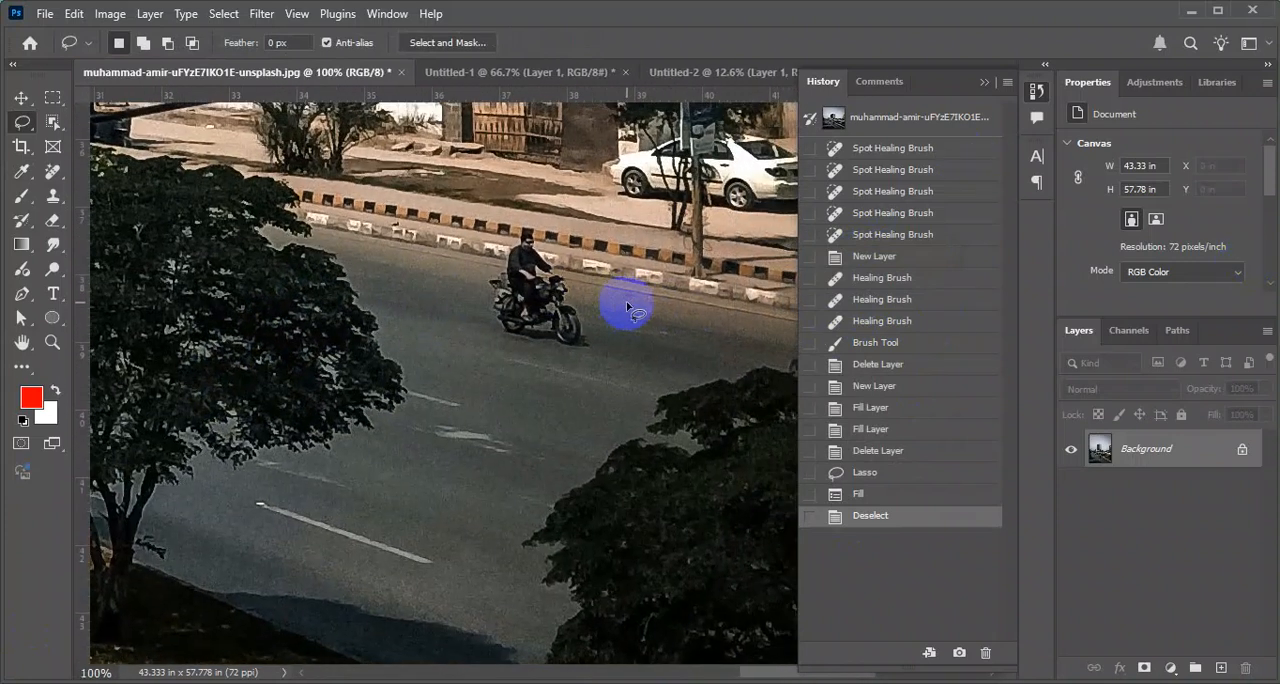
{"action": "key", "text": "ctrl+plus"}
{"action": "left_click_drag", "start_coordinate": [587, 246], "coordinate": [586, 366]}
{"action": "key", "text": "ctrl+minus"}
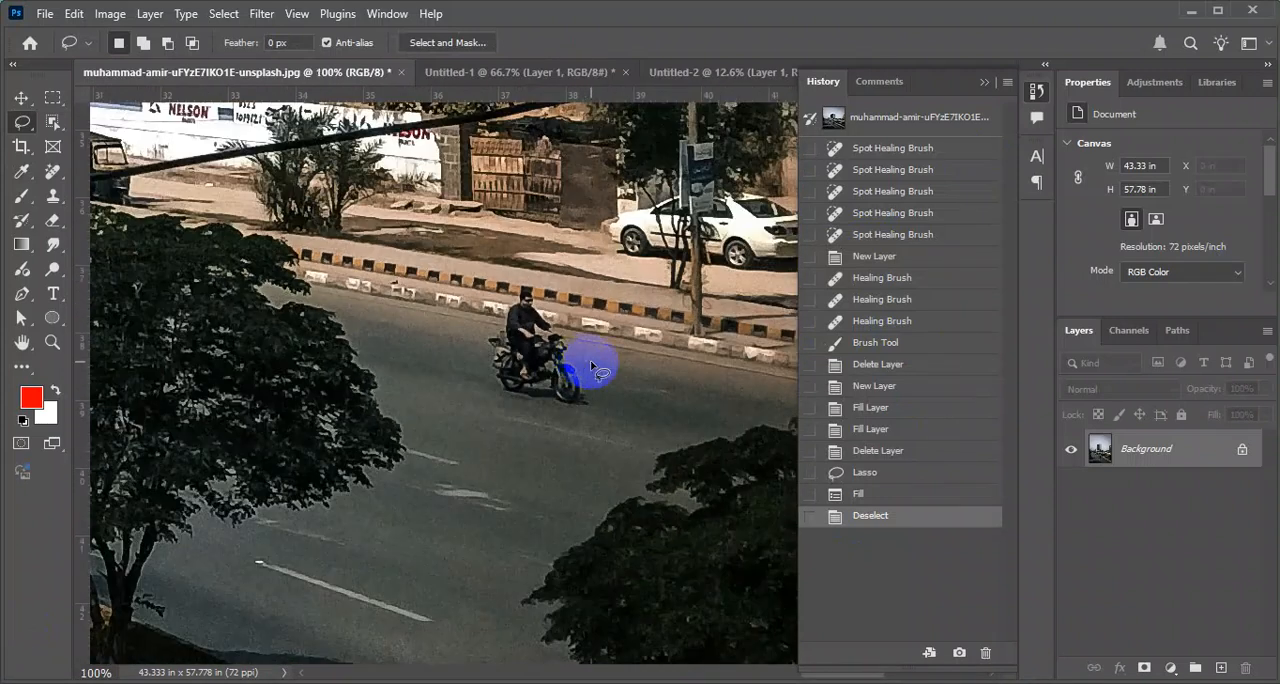
{"action": "mouse_move", "coordinate": [466, 329]}
{"action": "left_mouse_down"}
{"action": "mouse_move", "coordinate": [478, 282]}
{"action": "mouse_move", "coordinate": [518, 259]}
{"action": "left_mouse_up"}
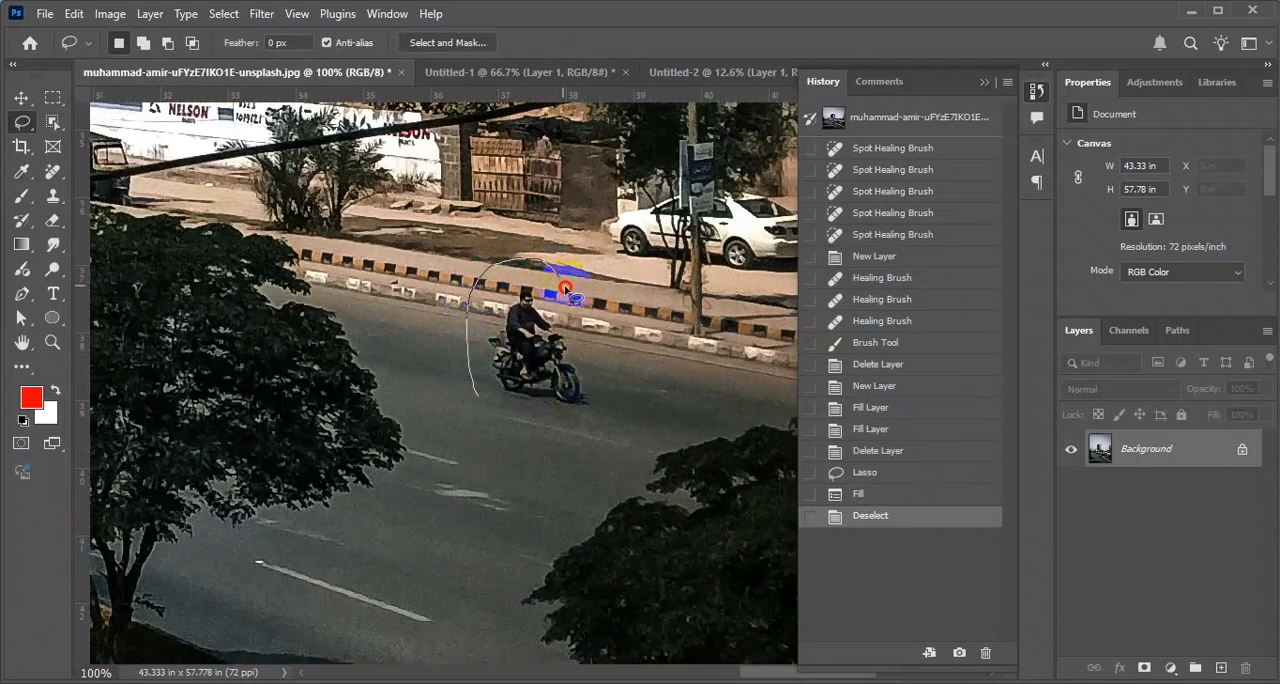
{"action": "mouse_move", "coordinate": [618, 378]}
{"action": "left_mouse_down"}
{"action": "mouse_move", "coordinate": [611, 413]}
{"action": "mouse_move", "coordinate": [580, 426]}
{"action": "left_mouse_up"}
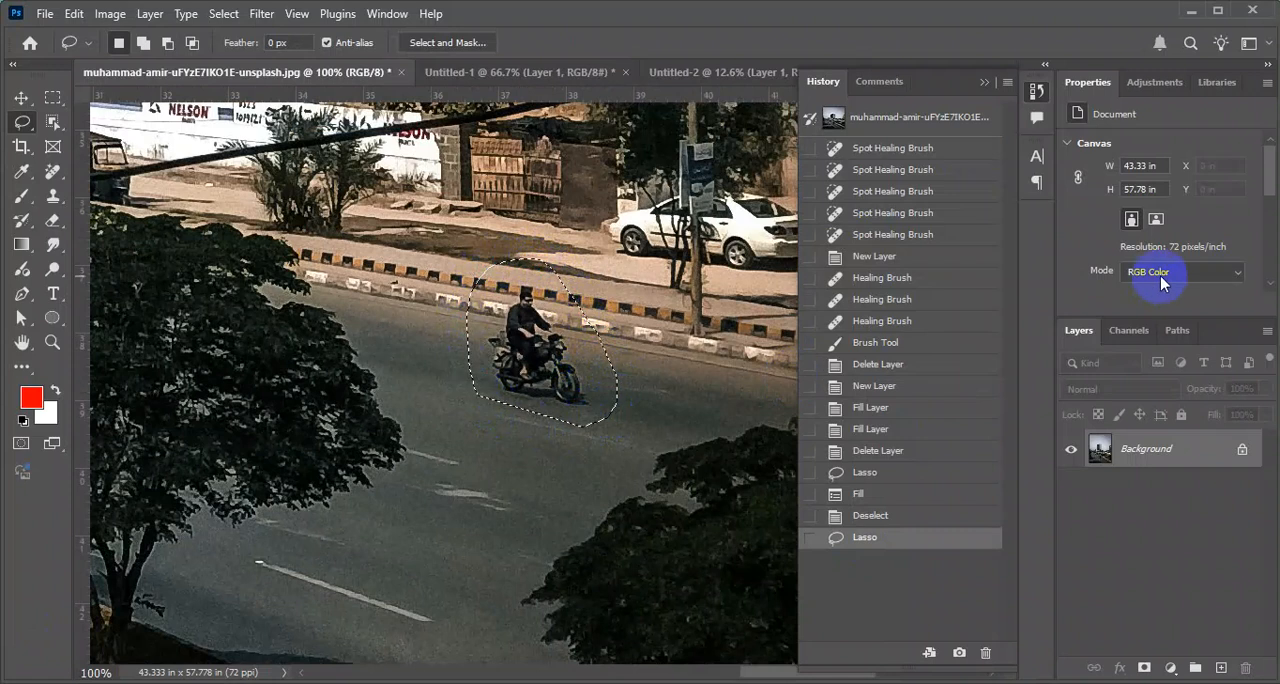
Step: Undo a trial cut of the selected far-road motorcyclist, remove the rider with a Content-Aware fill at 100% opacity, and deselect
{"action": "key", "text": "ctrl+x"}
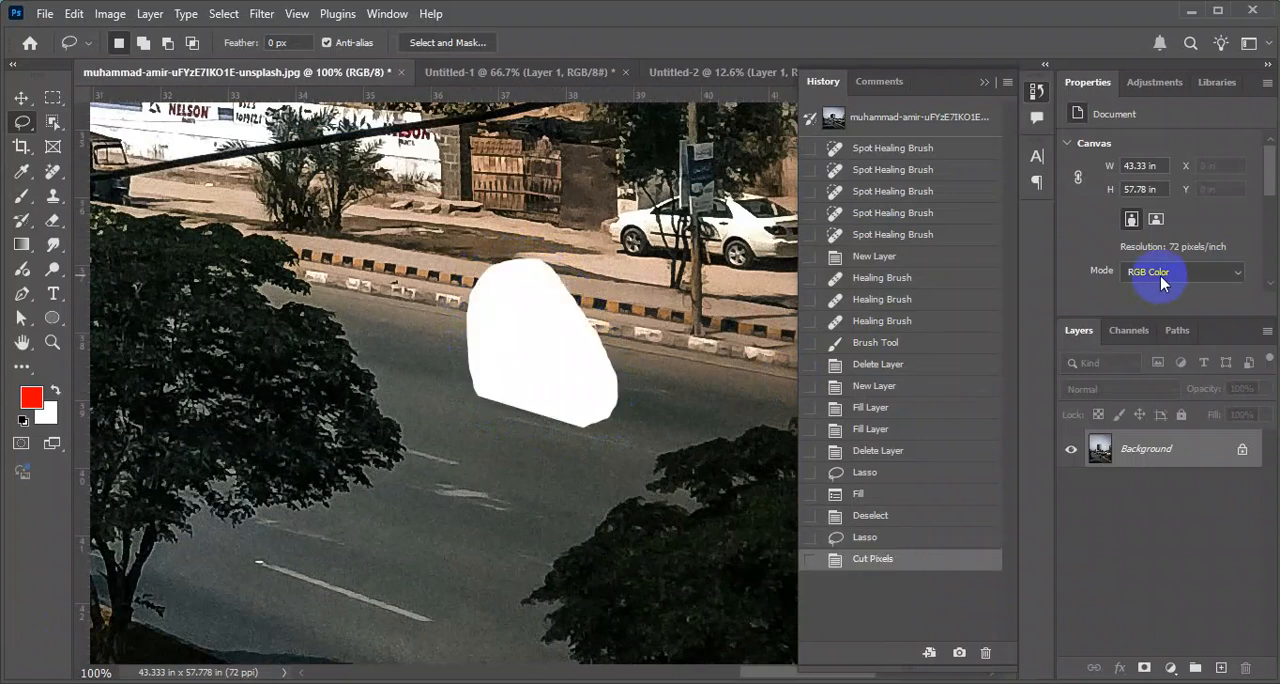
{"action": "key", "text": "ctrl+z"}
{"action": "key", "text": "shift+BackSpace"}
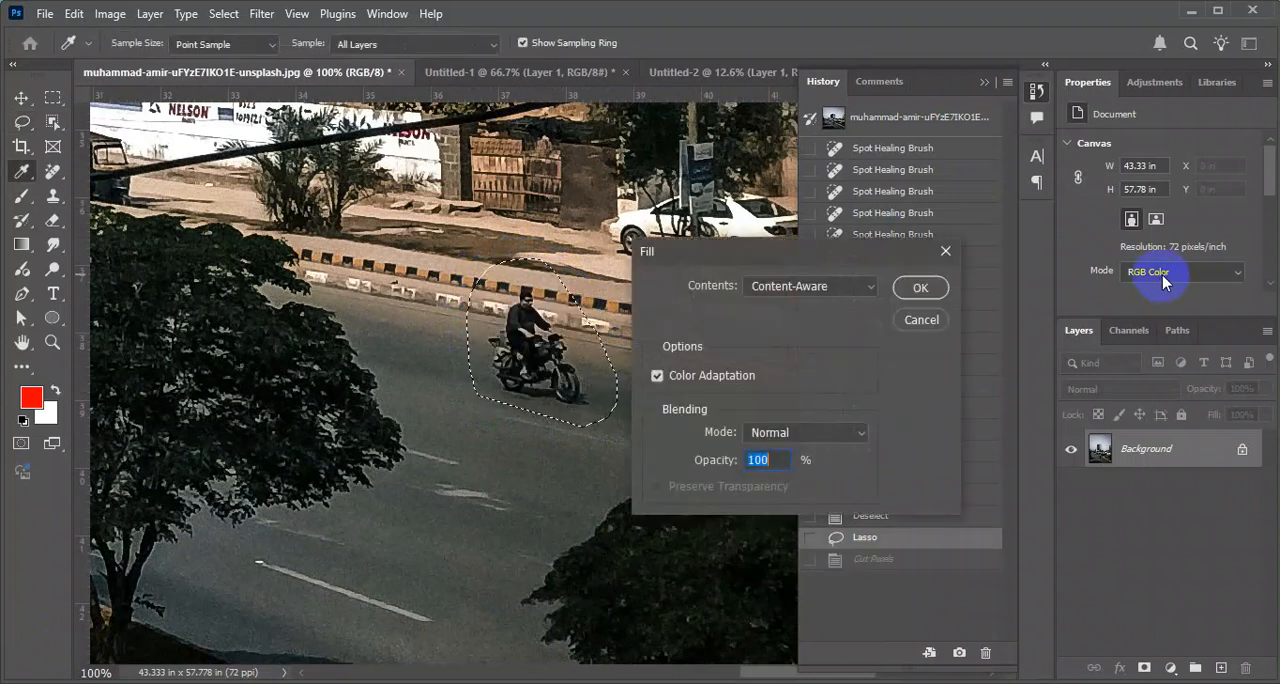
{"action": "key", "text": "Escape"}
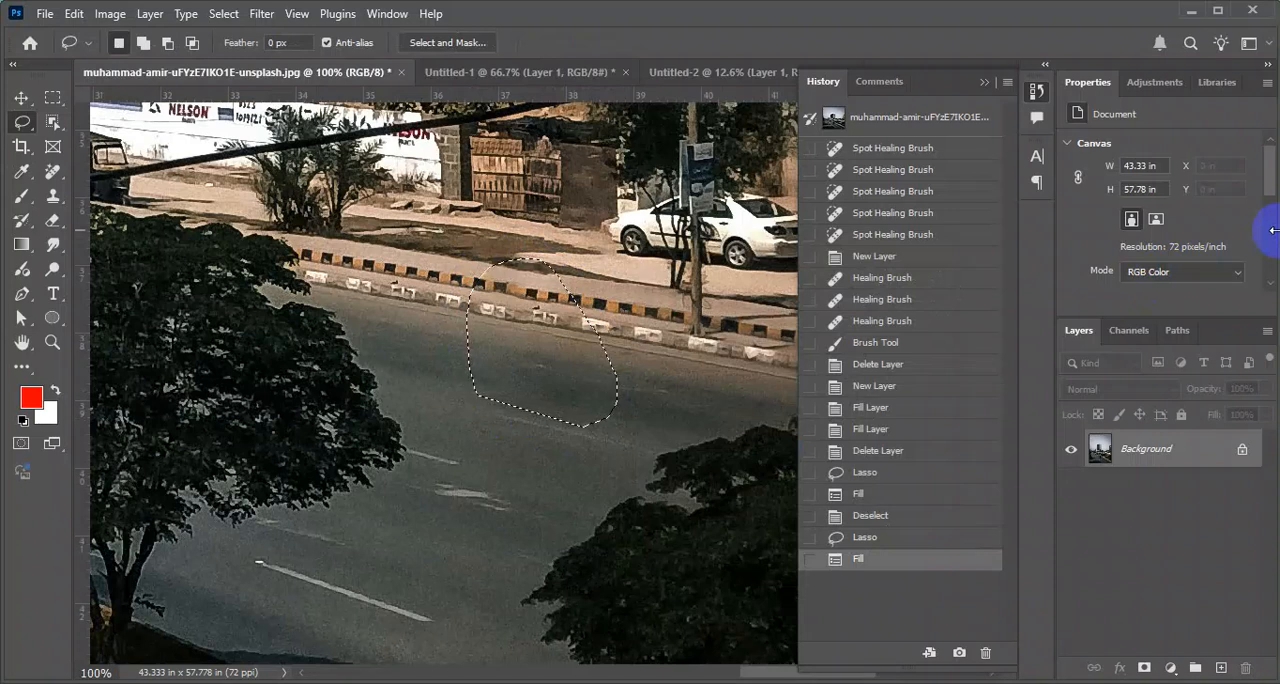
{"action": "key", "text": "ctrl+d"}
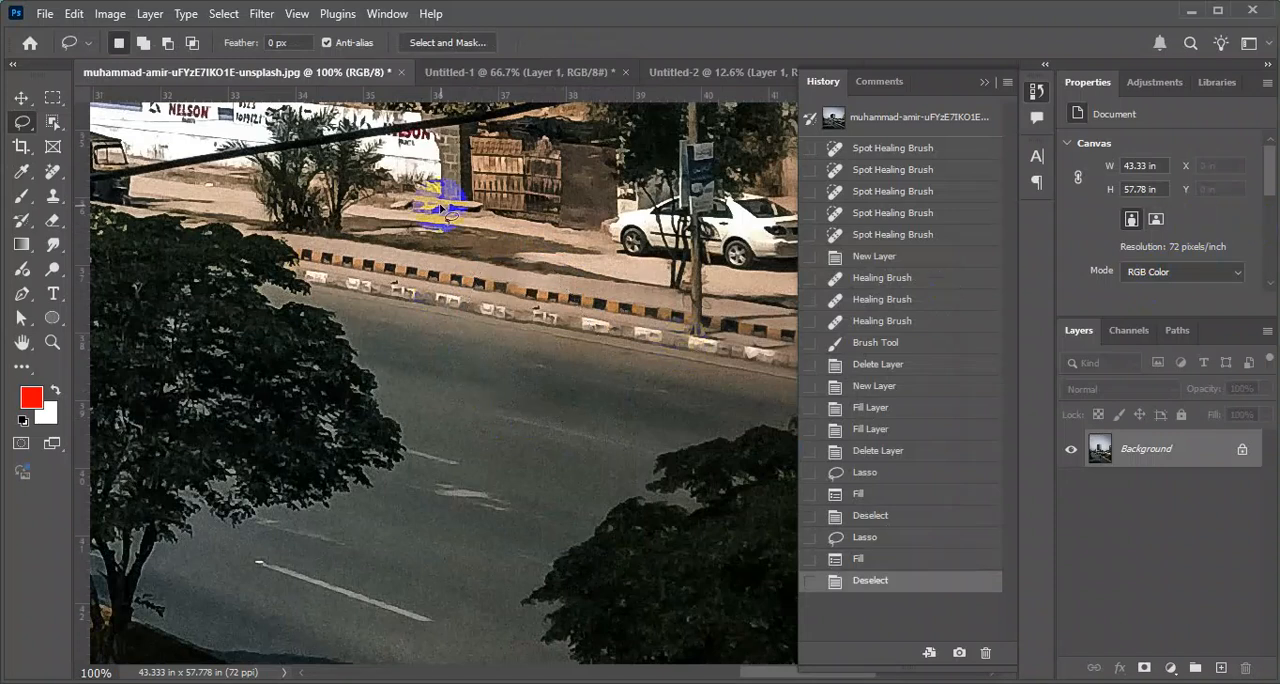
Step: Try removing the red-roofed bus shelter with a Lasso selection and a Content-Aware fill, and undo the fill
{"action": "left_click_drag", "start_coordinate": [352, 247], "coordinate": [971, 434]}
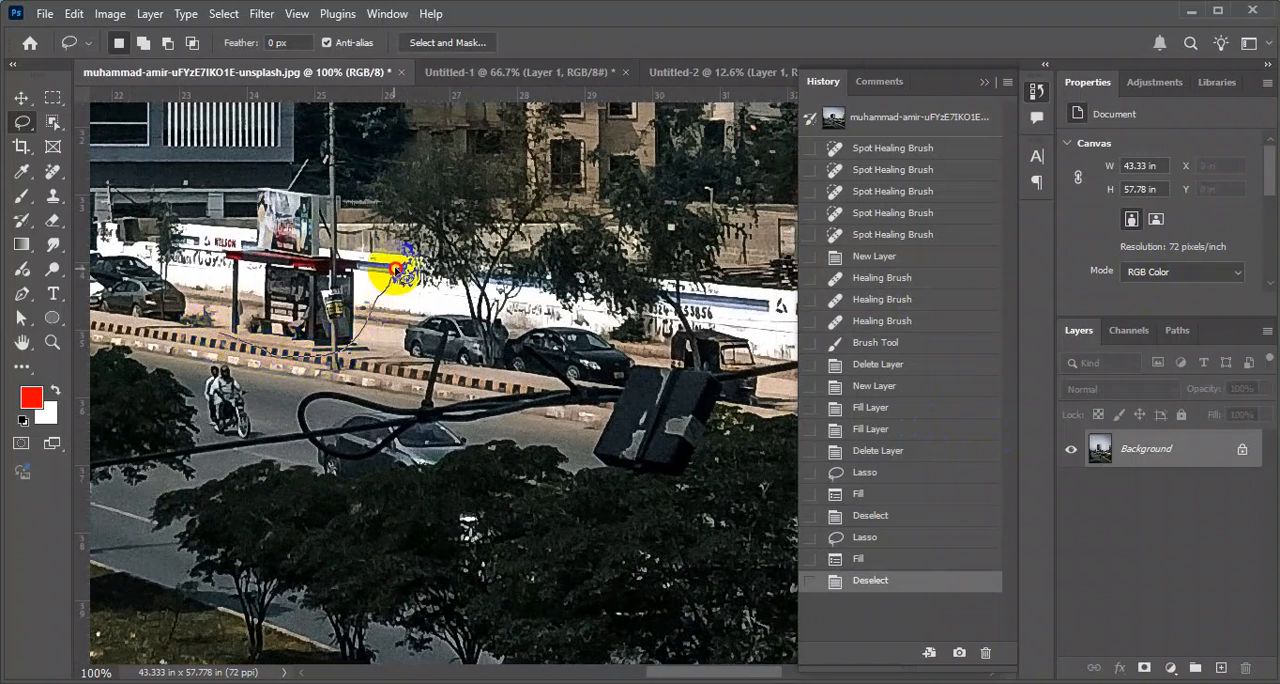
{"action": "mouse_move", "coordinate": [335, 235]}
{"action": "left_mouse_down"}
{"action": "mouse_move", "coordinate": [214, 226]}
{"action": "mouse_move", "coordinate": [212, 280]}
{"action": "mouse_move", "coordinate": [230, 315]}
{"action": "mouse_move", "coordinate": [305, 282]}
{"action": "left_mouse_up"}
{"action": "key", "text": "shift+F5"}
{"action": "key", "text": "Return"}
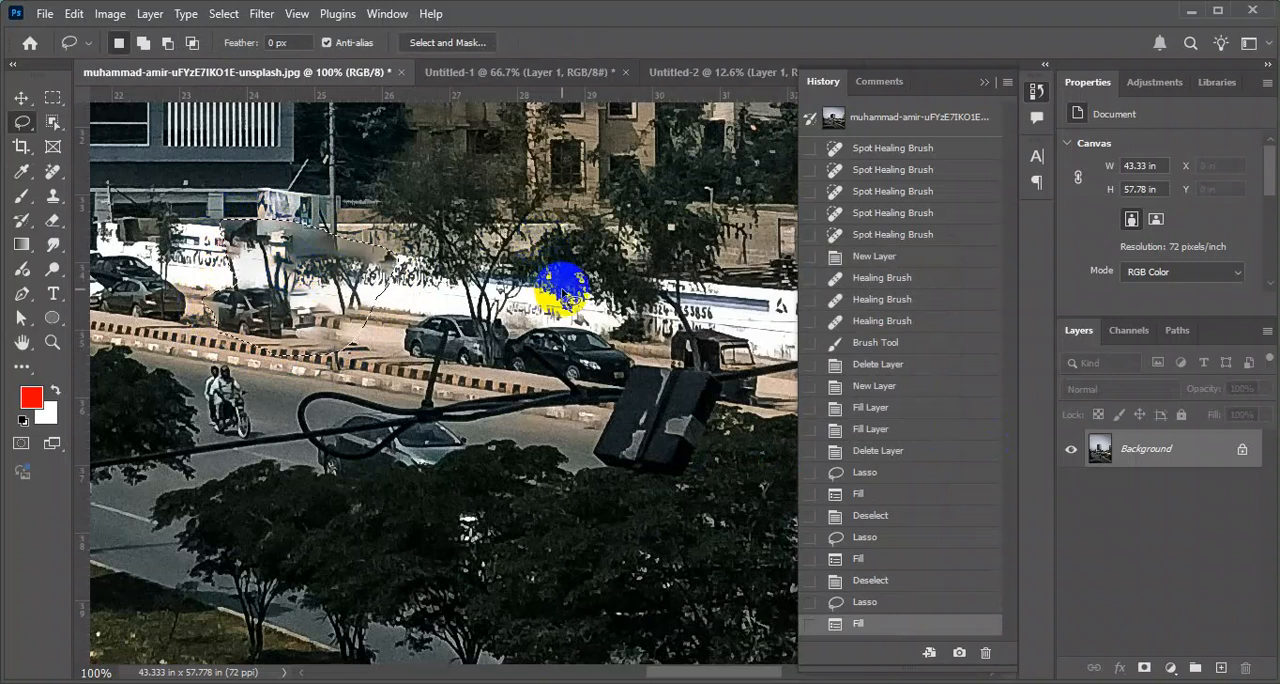
{"action": "key", "text": "ctrl+z"}
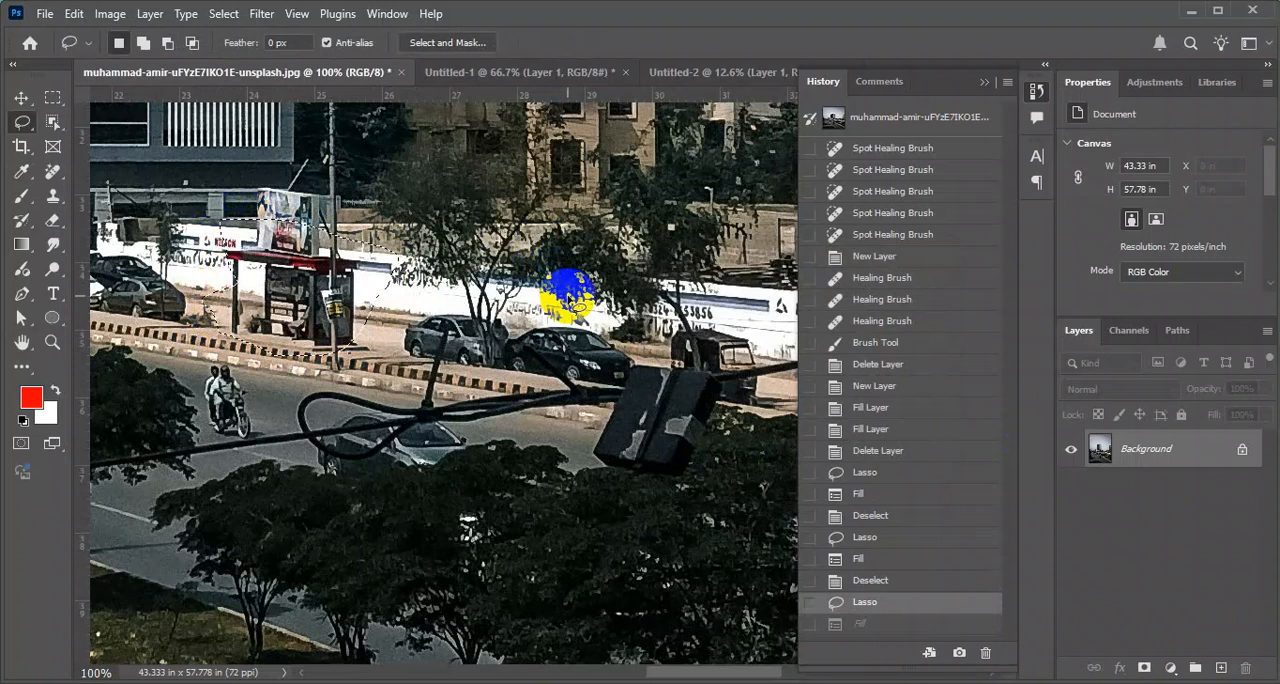
Step: Try removing the nearest motorcyclist and his shadow with a Lasso selection and a Content-Aware fill, and undo both
{"action": "scroll", "coordinate": [590, 357], "scroll_direction": "down", "scroll_amount": 1}
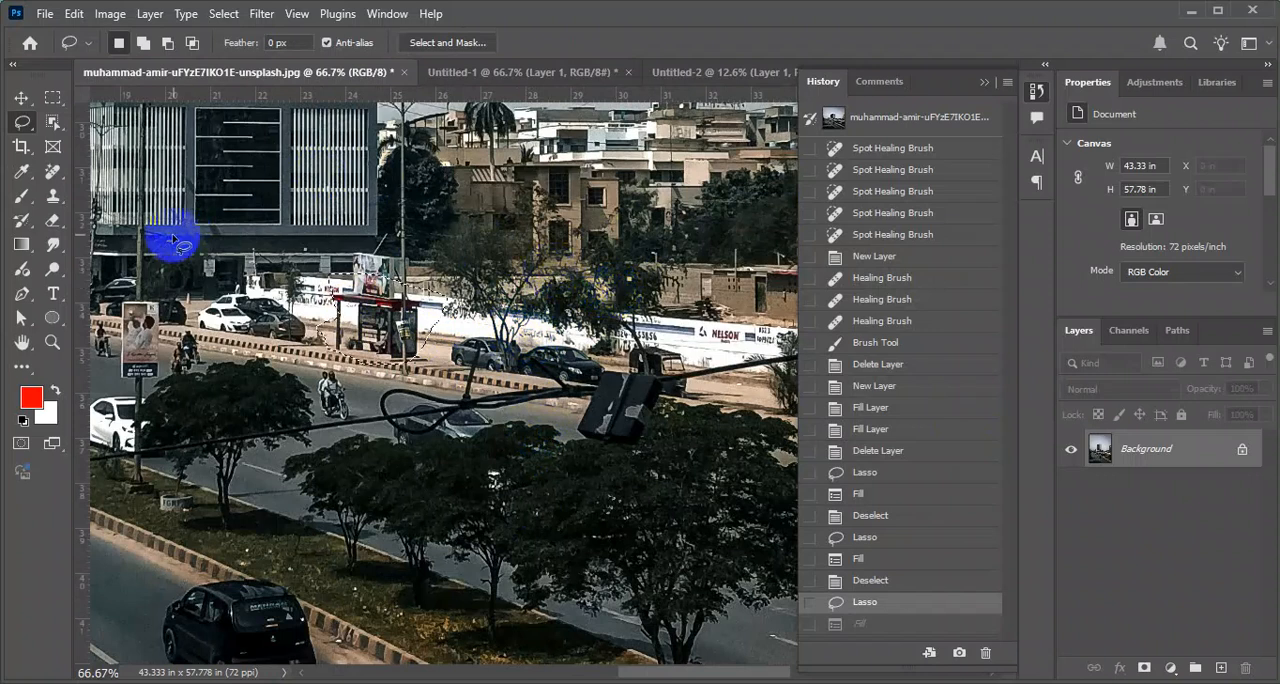
{"action": "left_click_drag", "start_coordinate": [563, 487], "coordinate": [691, 240]}
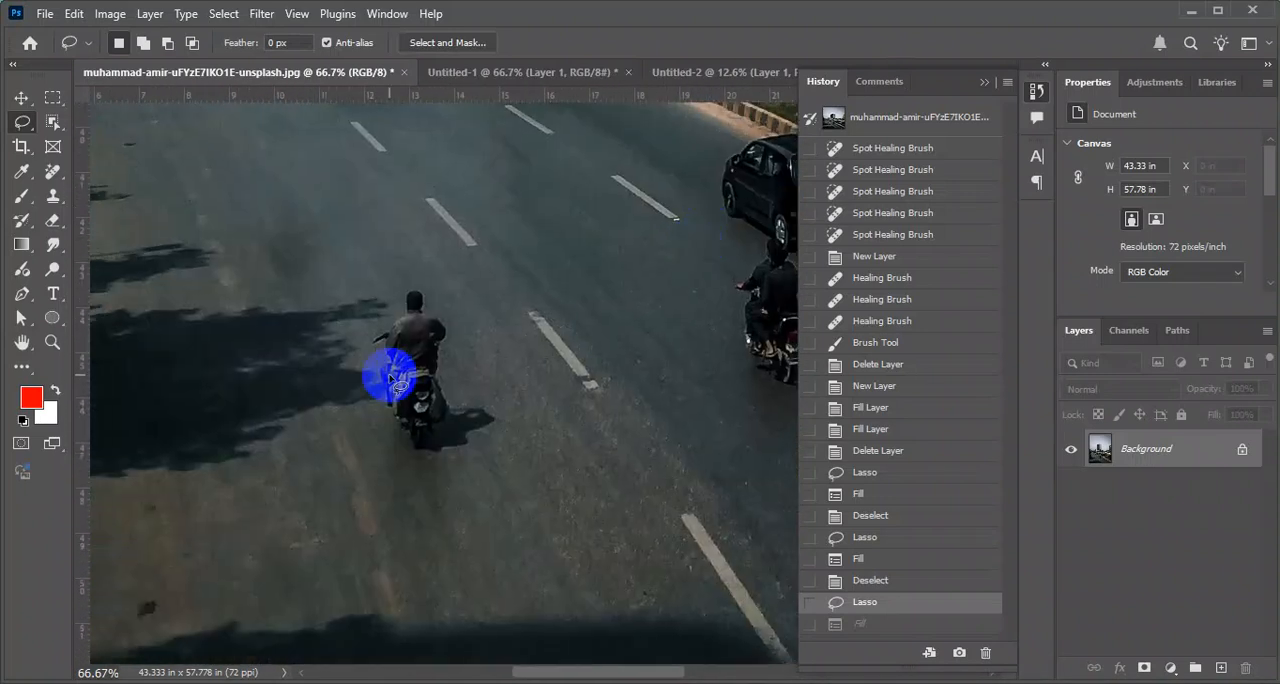
{"action": "mouse_move", "coordinate": [379, 370]}
{"action": "left_mouse_down"}
{"action": "mouse_move", "coordinate": [380, 274]}
{"action": "mouse_move", "coordinate": [460, 329]}
{"action": "mouse_move", "coordinate": [529, 431]}
{"action": "mouse_move", "coordinate": [383, 450]}
{"action": "mouse_move", "coordinate": [376, 410]}
{"action": "left_mouse_up"}
{"action": "key", "text": "shift+F5"}
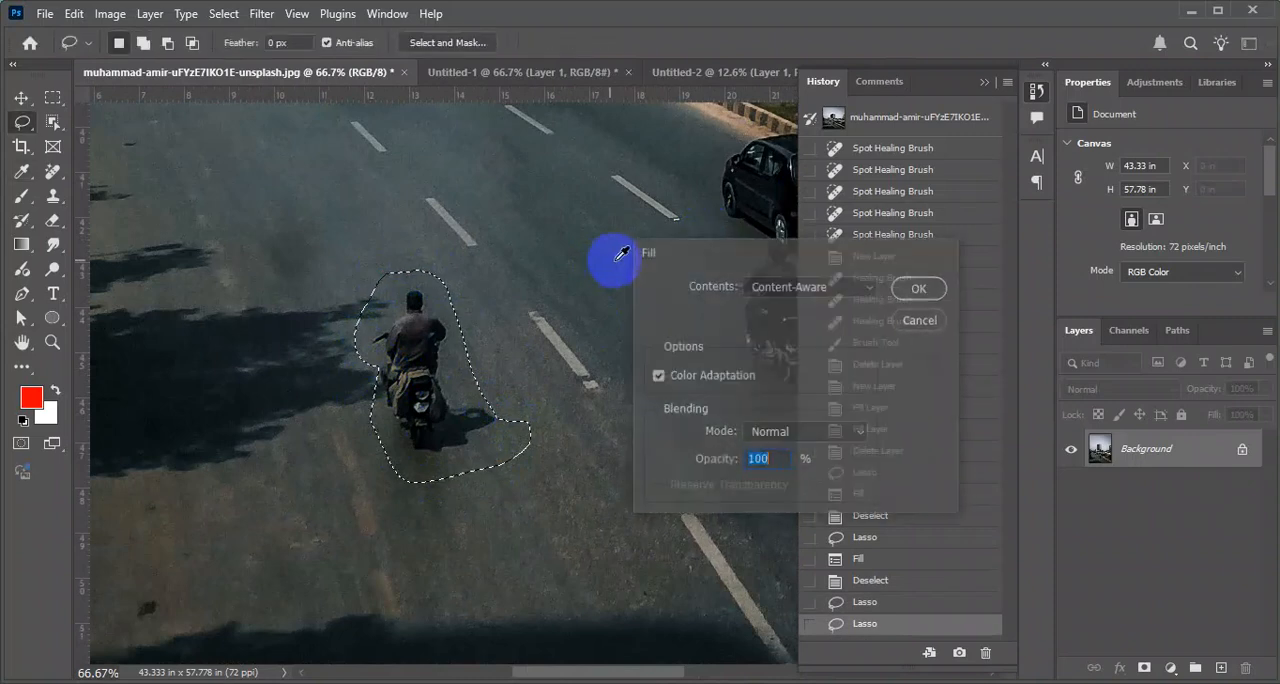
{"action": "key", "text": "Escape"}
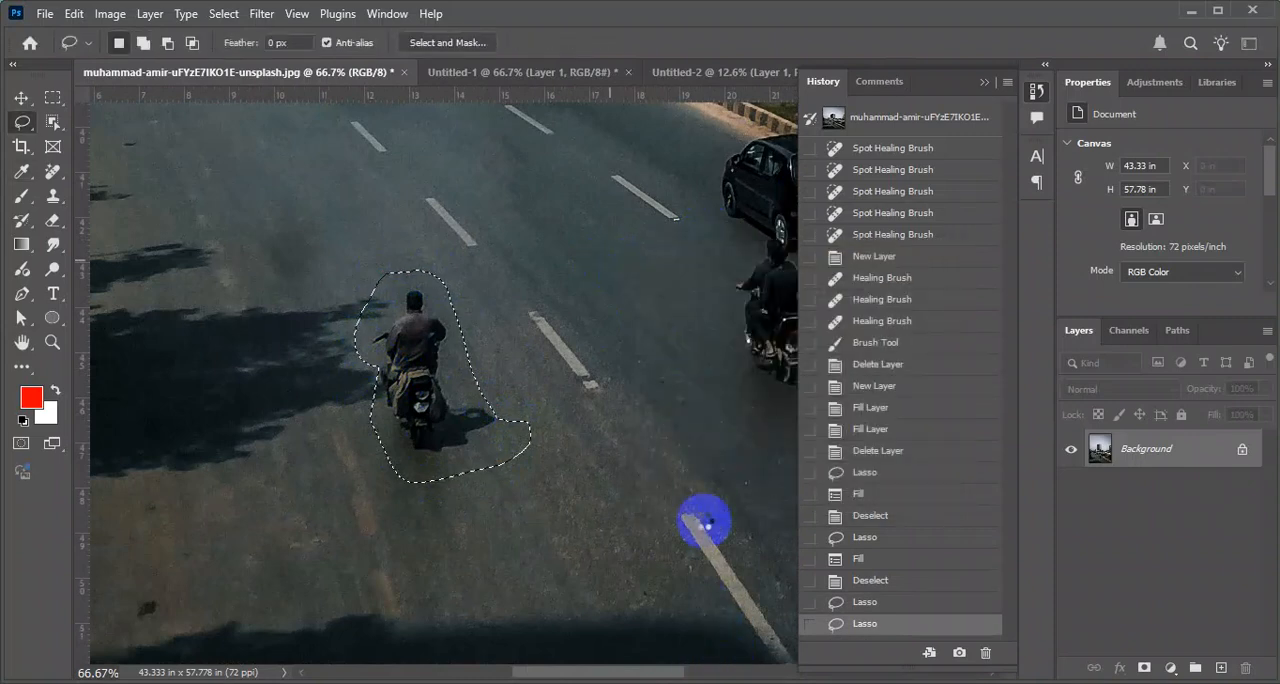
{"action": "key", "text": "ctrl+z"}
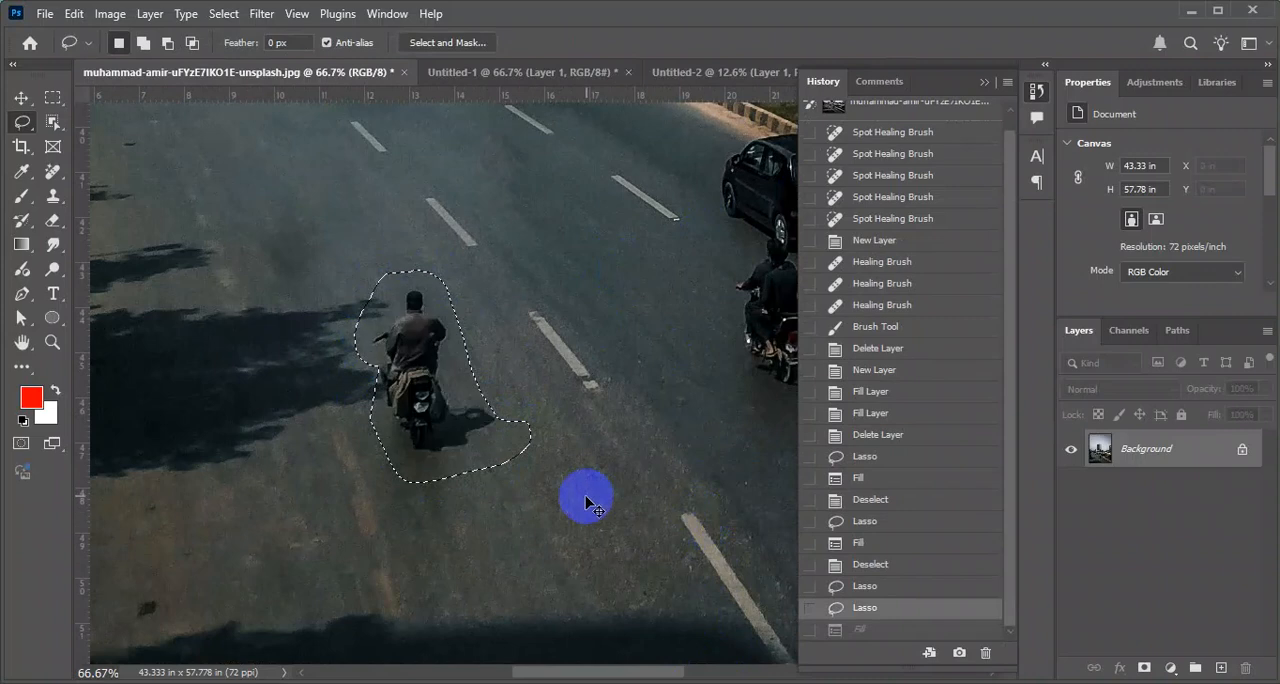
{"action": "key", "text": "ctrl+z"}
Step: Look over the whole street photo and the retouched face in the Untitled-1 document
{"action": "scroll", "coordinate": [585, 495], "scroll_direction": "down", "scroll_amount": 5}
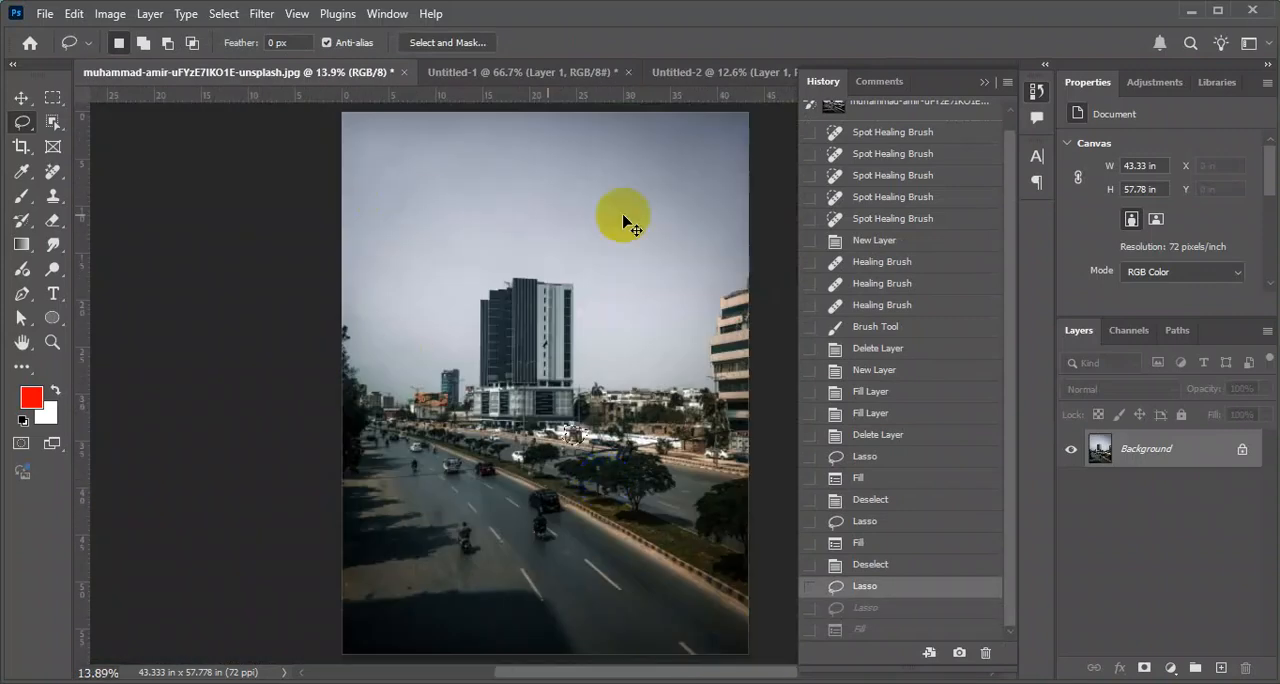
{"action": "scroll", "coordinate": [614, 415], "scroll_direction": "up", "scroll_amount": 3}
{"action": "scroll", "coordinate": [508, 349], "scroll_direction": "down", "scroll_amount": 5}
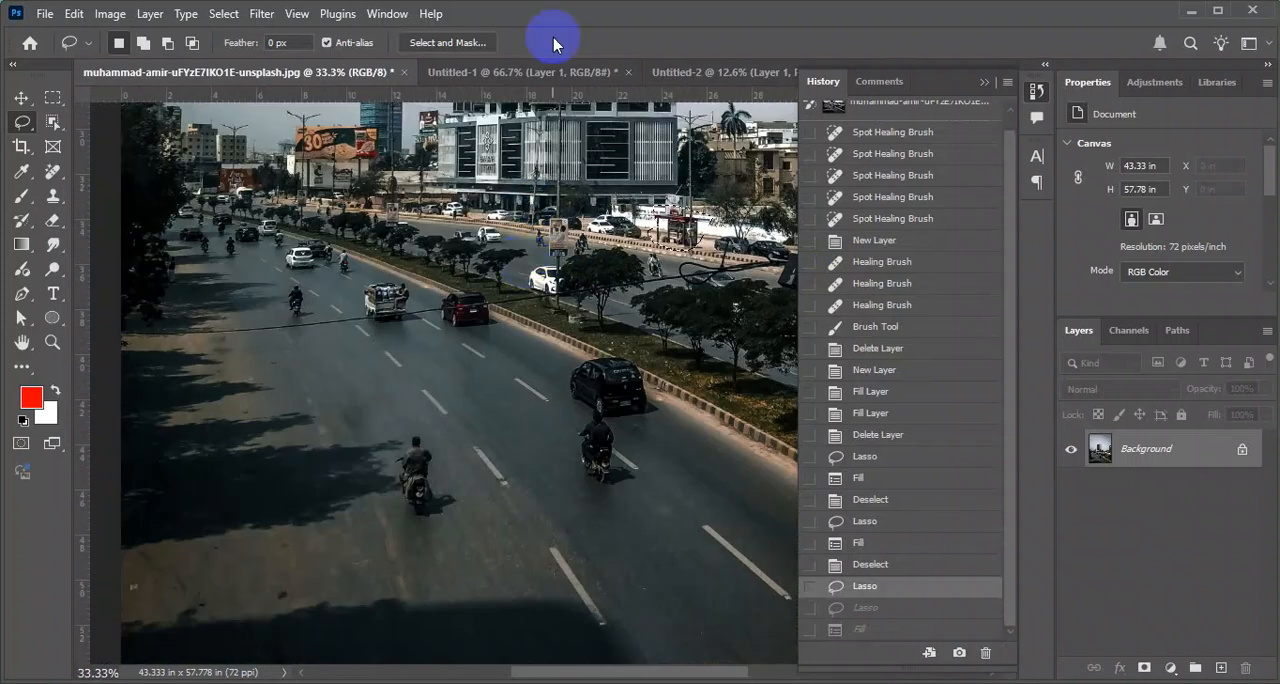
{"action": "left_click", "coordinate": [580, 70]}
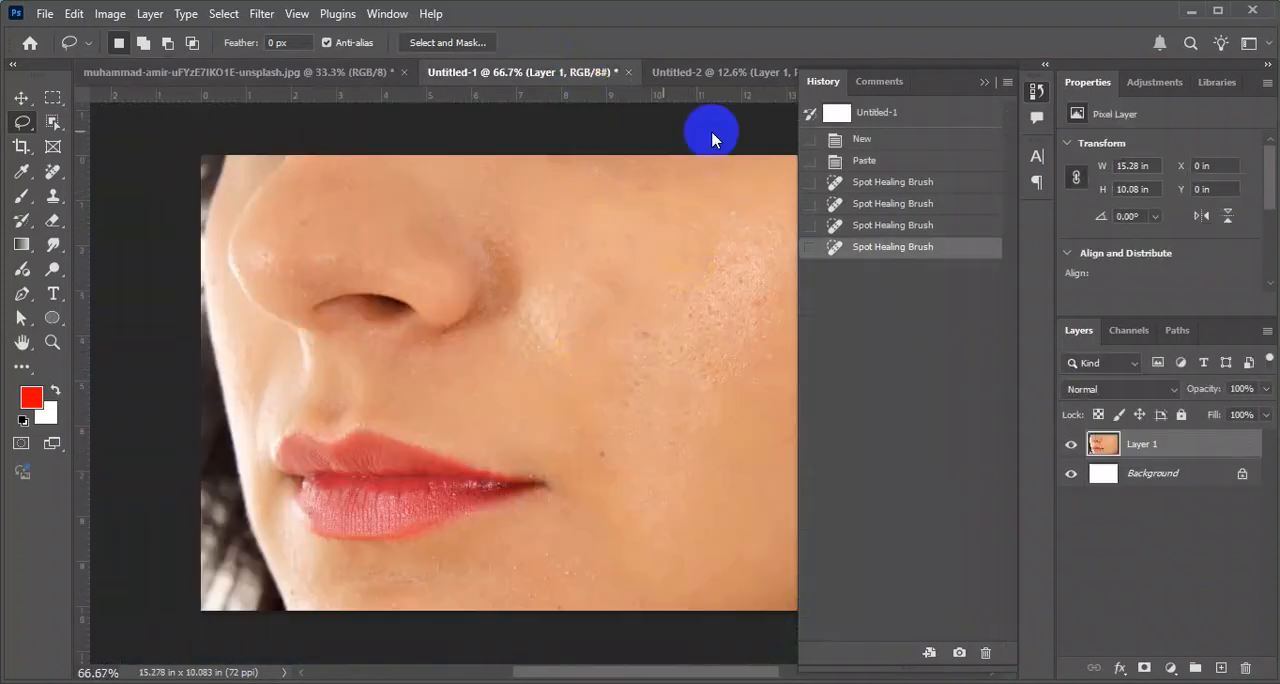
{"action": "left_click", "coordinate": [760, 71]}
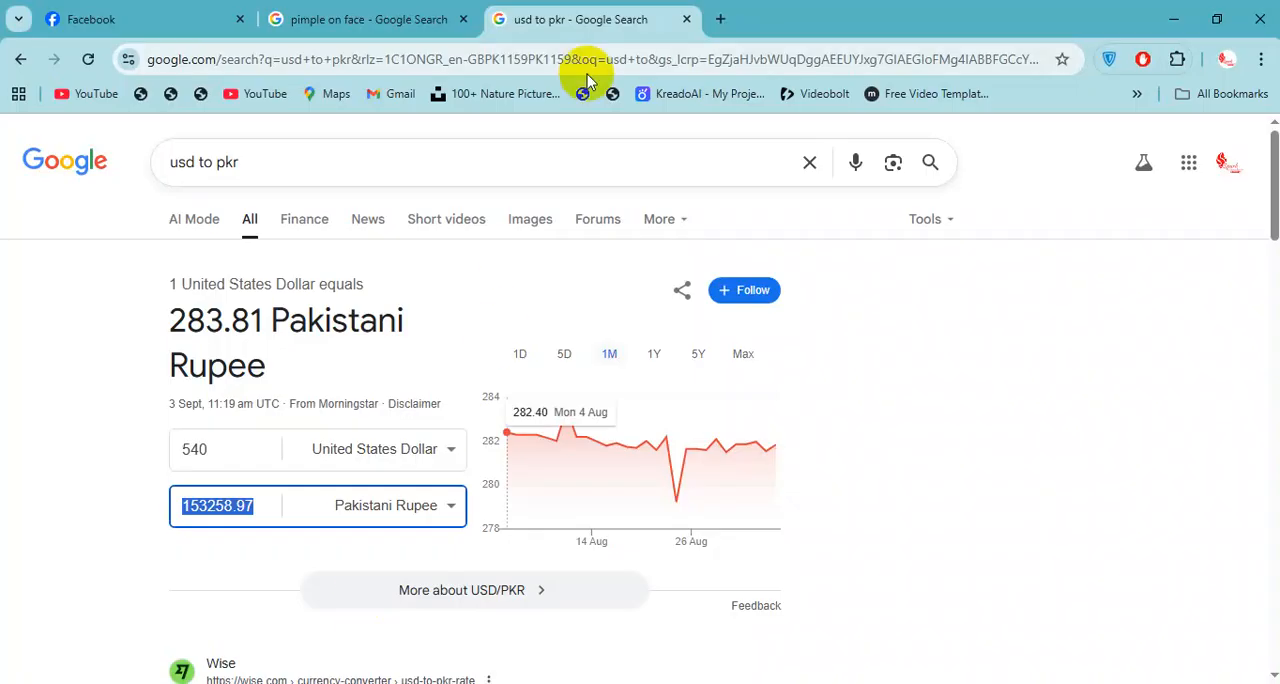
Step: Search Google for nature in a new browser tab and preview the Allright.org.nz waterfall picture
{"action": "key", "text": "ctrl+t"}
{"action": "type", "text": "naTU"}
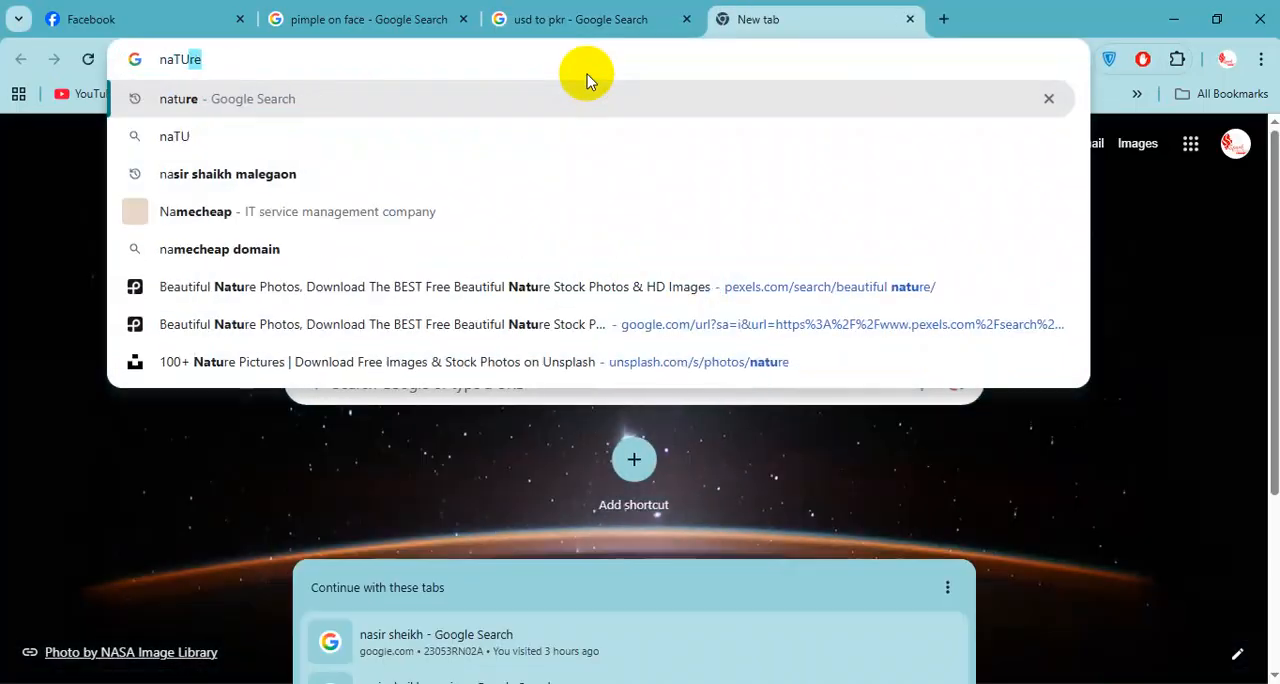
{"action": "key", "text": "Return"}
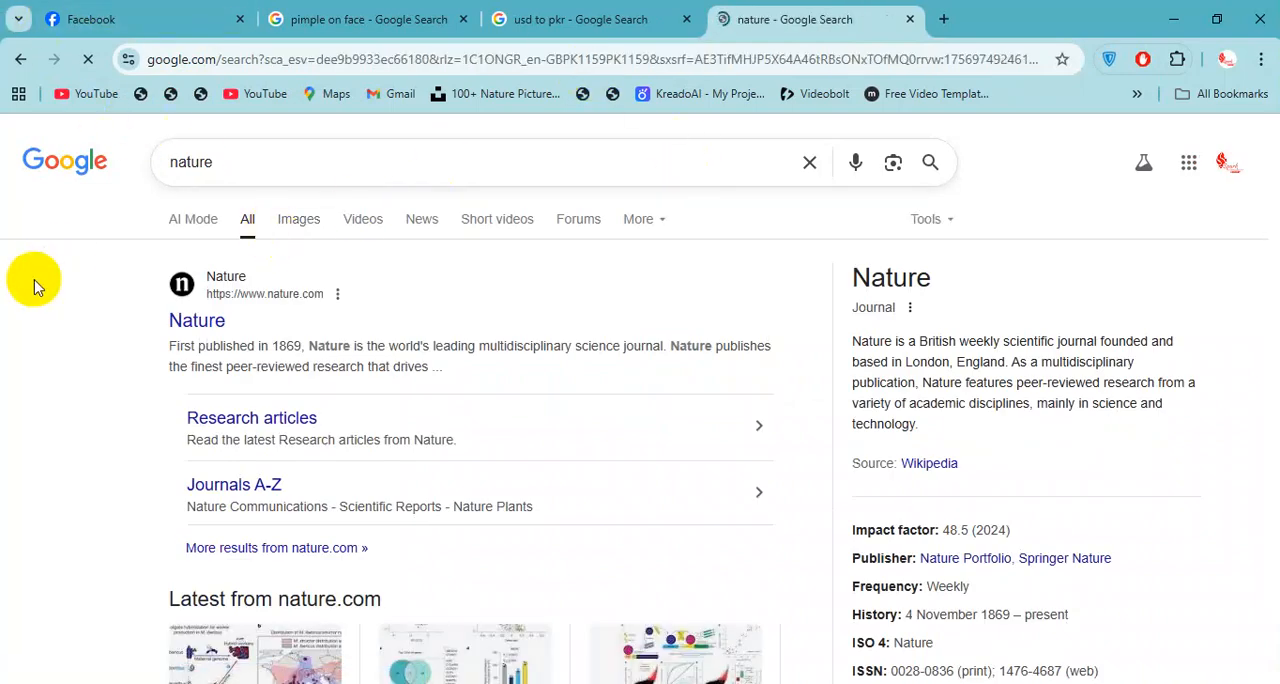
{"action": "scroll", "coordinate": [286, 366], "scroll_direction": "down", "scroll_amount": 3}
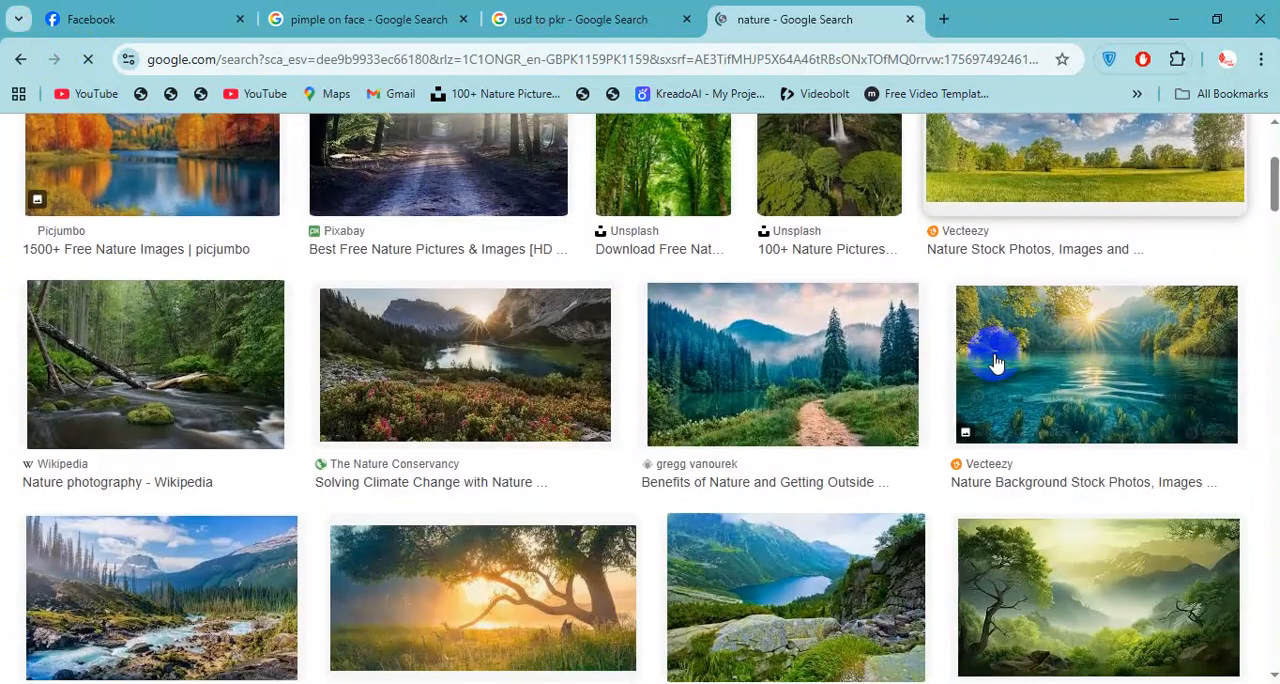
{"action": "scroll", "coordinate": [995, 363], "scroll_direction": "down", "scroll_amount": 6}
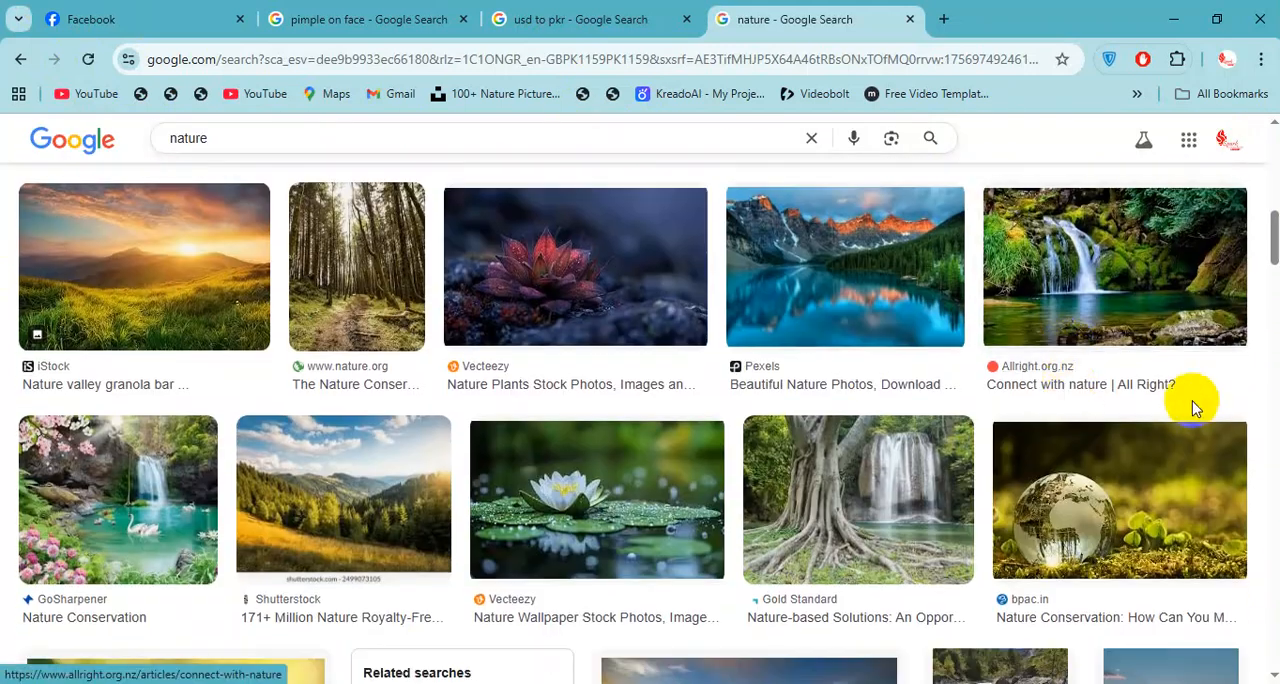
{"action": "left_click", "coordinate": [1137, 266]}
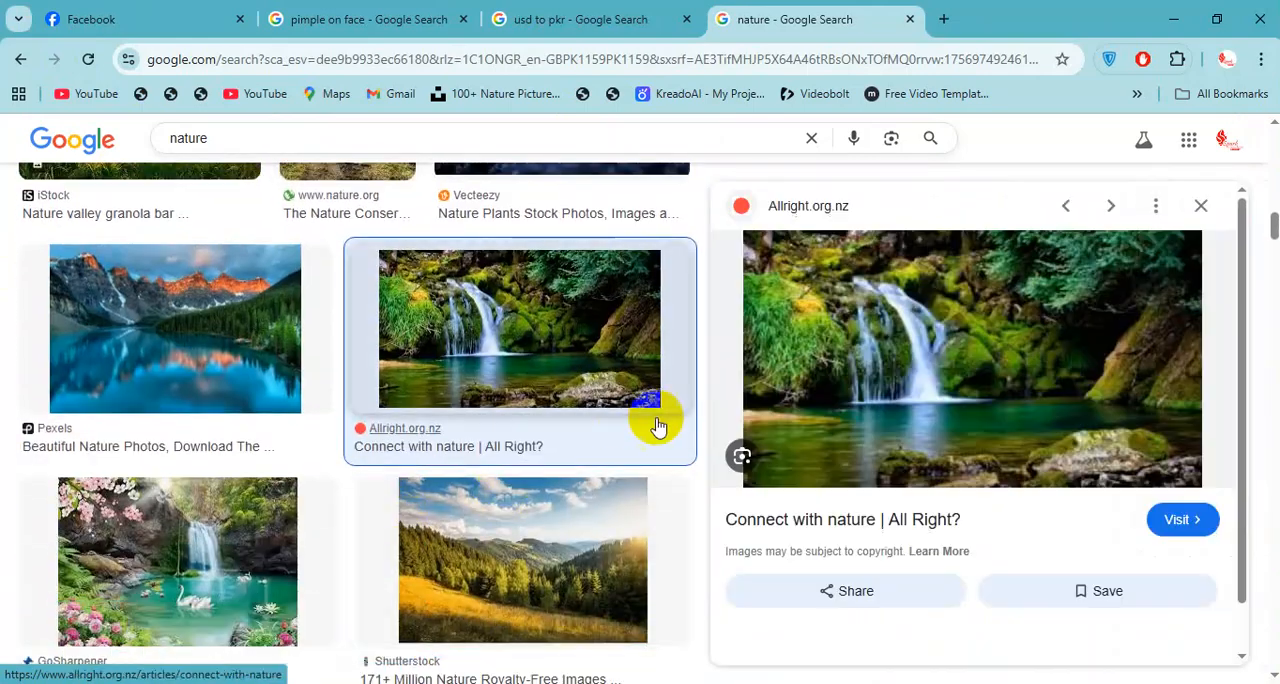
Step: Look through more nature image results and the related pictures of the previewed waterfall for a suitable photo
{"action": "scroll", "coordinate": [657, 425], "scroll_direction": "down", "scroll_amount": 10}
{"action": "scroll", "coordinate": [533, 436], "scroll_direction": "down", "scroll_amount": 8}
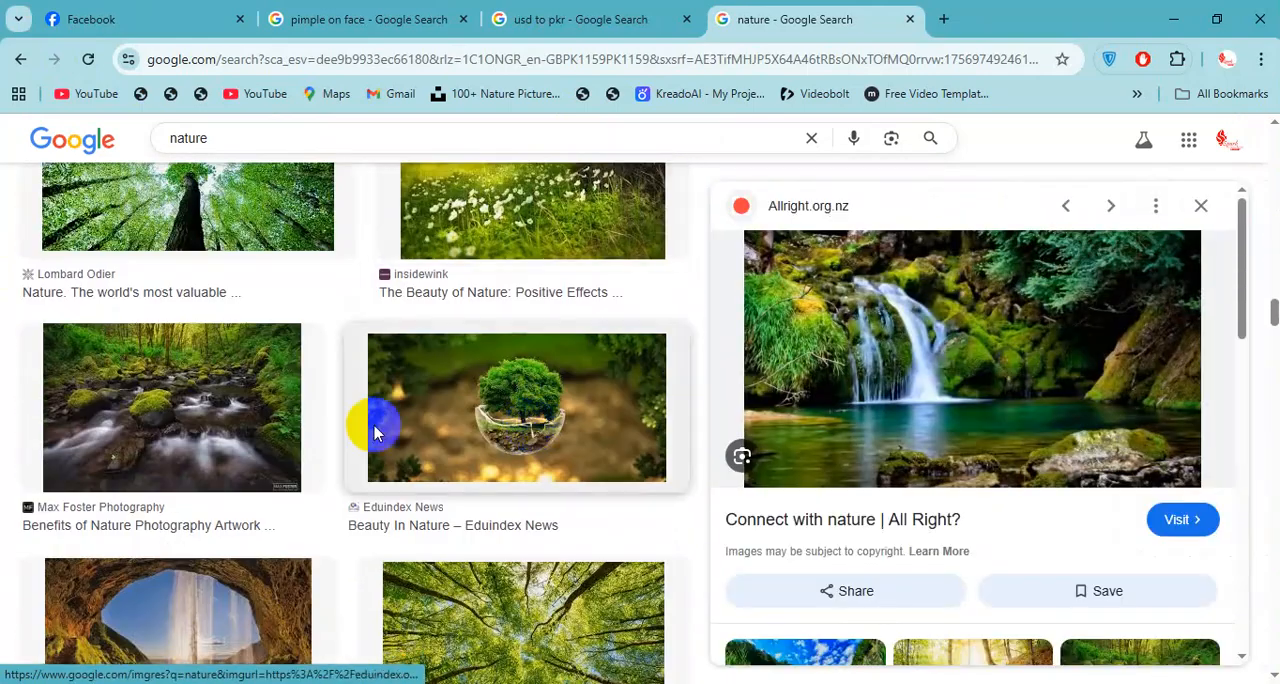
{"action": "scroll", "coordinate": [509, 375], "scroll_direction": "down", "scroll_amount": 3}
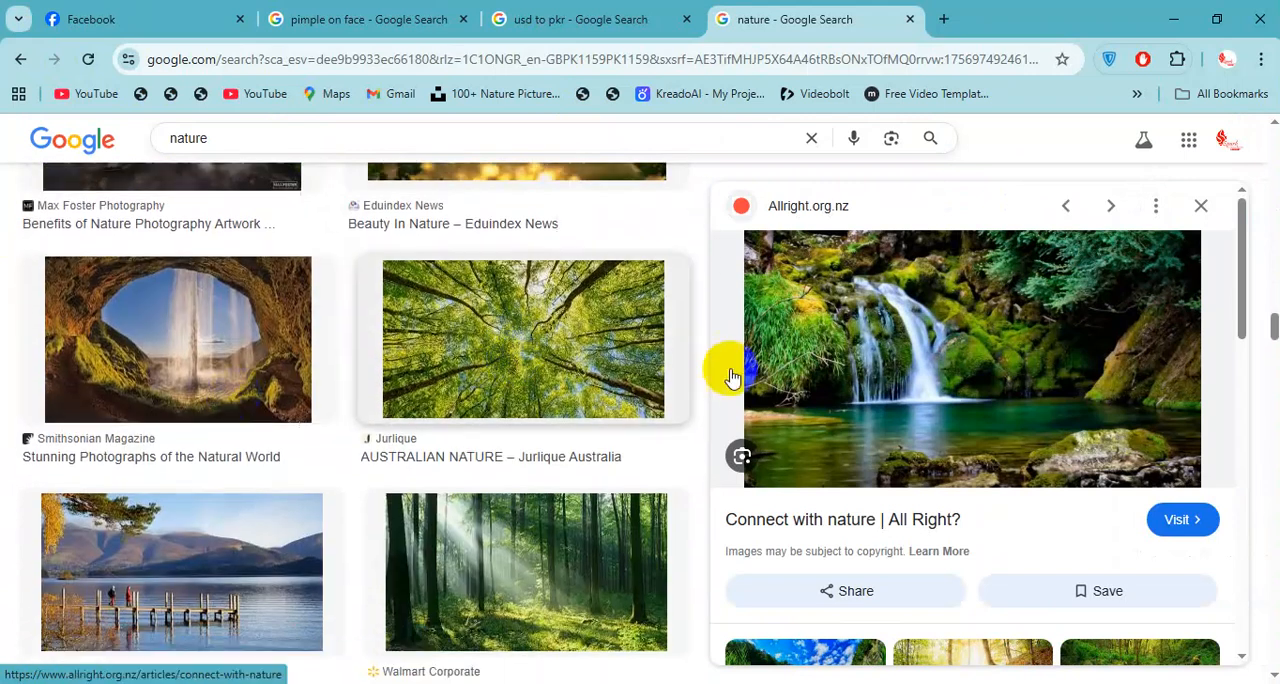
{"action": "scroll", "coordinate": [733, 378], "scroll_direction": "down", "scroll_amount": 3}
{"action": "scroll", "coordinate": [643, 429], "scroll_direction": "down", "scroll_amount": 2}
{"action": "scroll", "coordinate": [1131, 368], "scroll_direction": "down", "scroll_amount": 2}
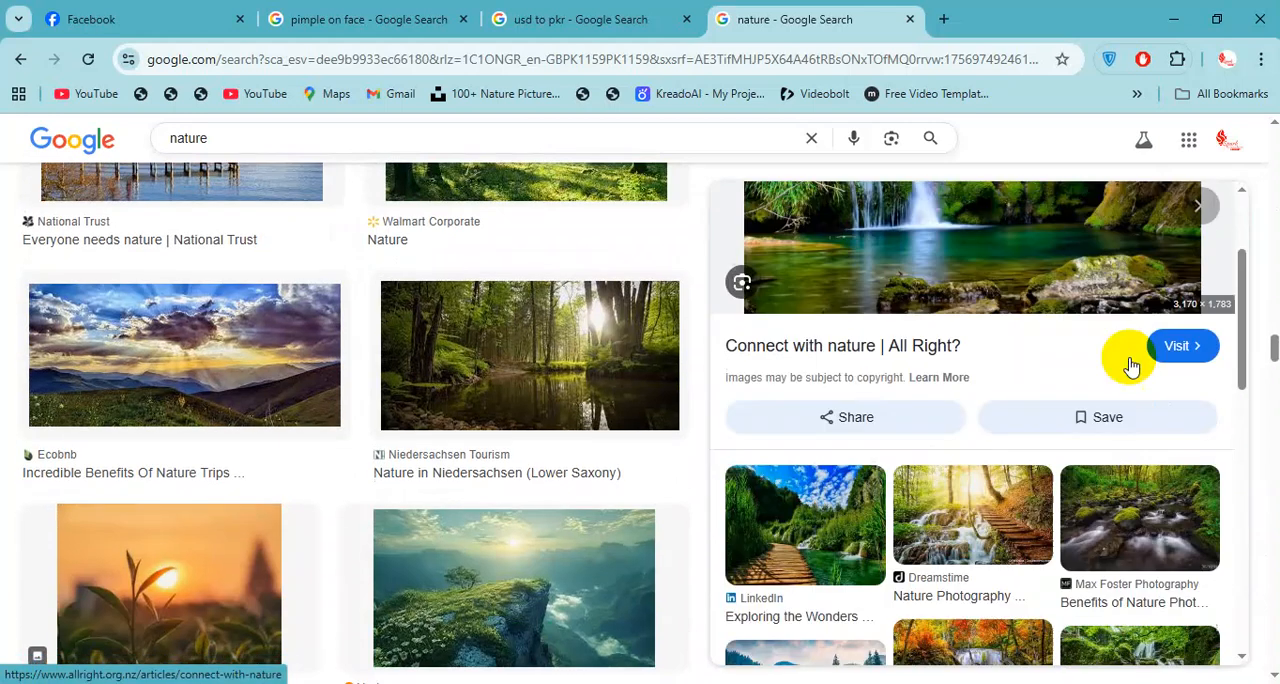
{"action": "scroll", "coordinate": [449, 509], "scroll_direction": "down", "scroll_amount": 1}
{"action": "scroll", "coordinate": [975, 472], "scroll_direction": "down", "scroll_amount": 2}
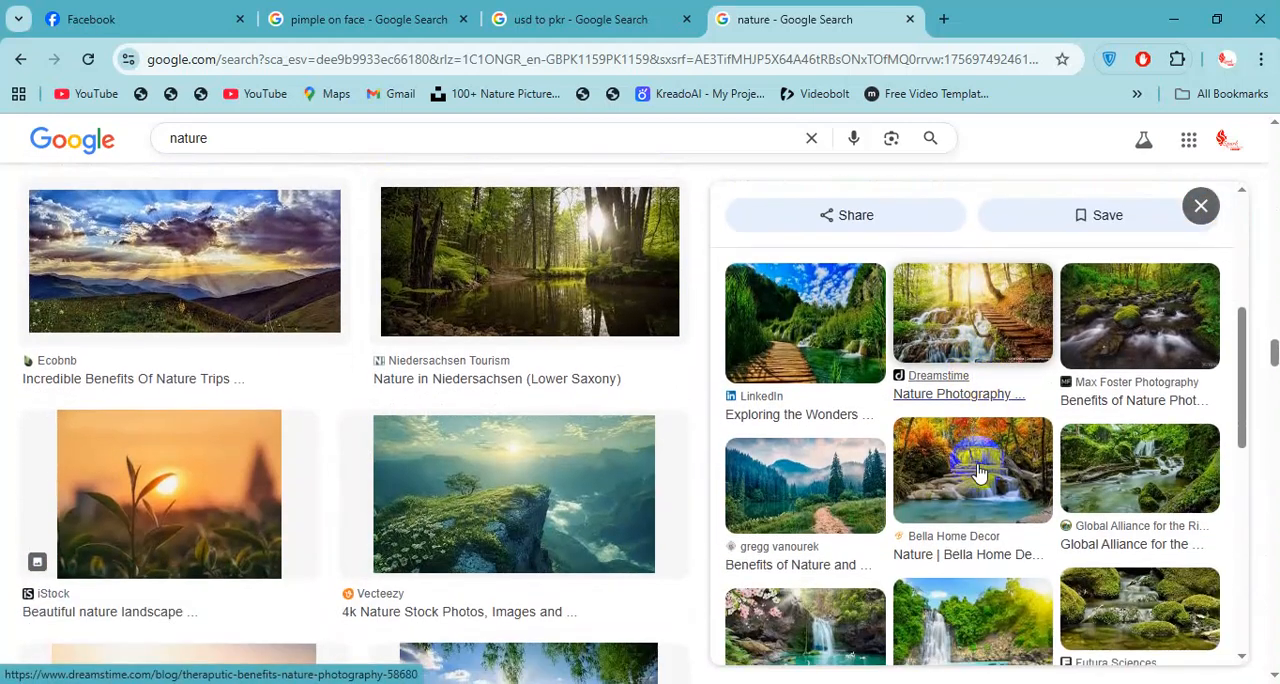
{"action": "scroll", "coordinate": [983, 471], "scroll_direction": "up", "scroll_amount": 3}
{"action": "scroll", "coordinate": [985, 471], "scroll_direction": "down", "scroll_amount": 4}
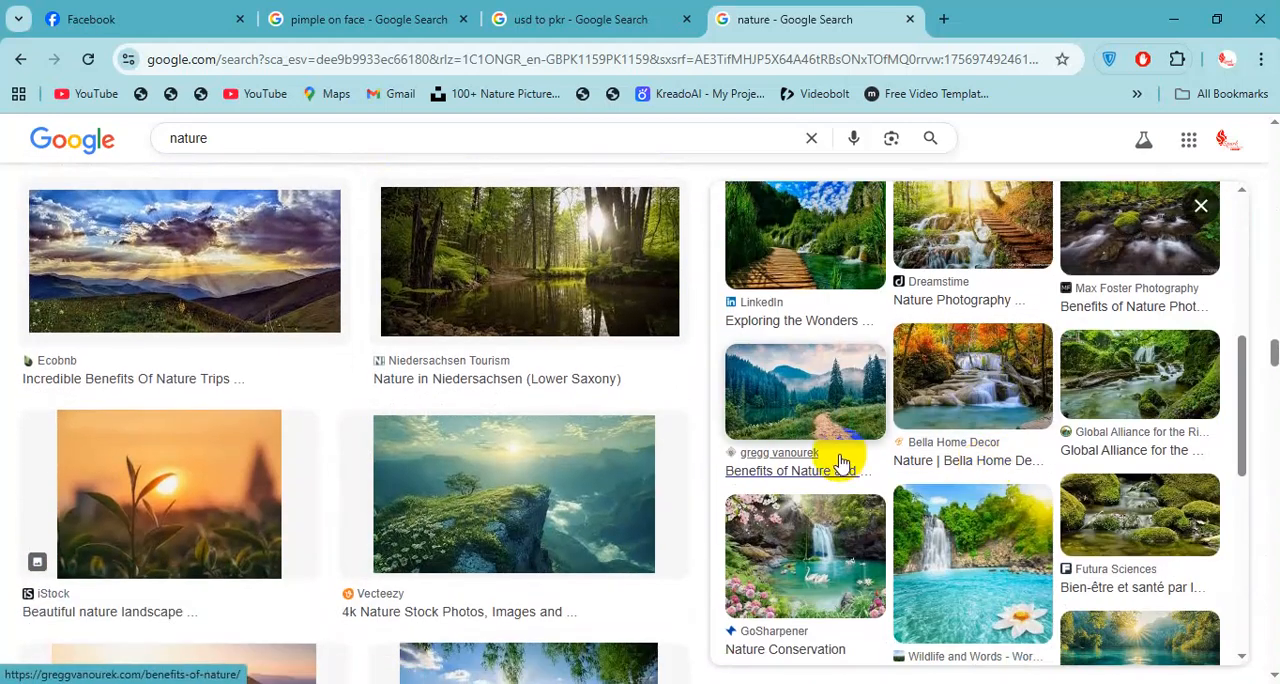
{"action": "scroll", "coordinate": [840, 463], "scroll_direction": "down", "scroll_amount": 1}
Step: Open the GoSharpener Nature Conservation image with the waterfall and swans, and copy the image
{"action": "left_click", "coordinate": [805, 455]}
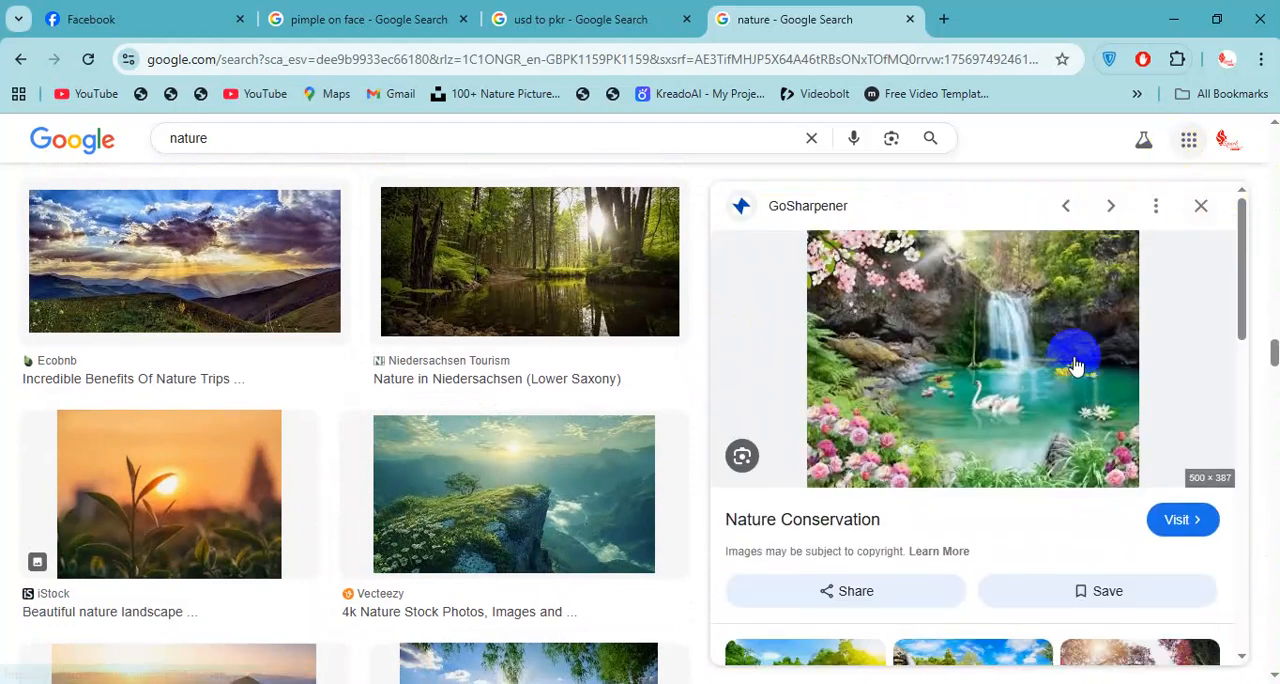
{"action": "right_click", "coordinate": [1050, 314]}
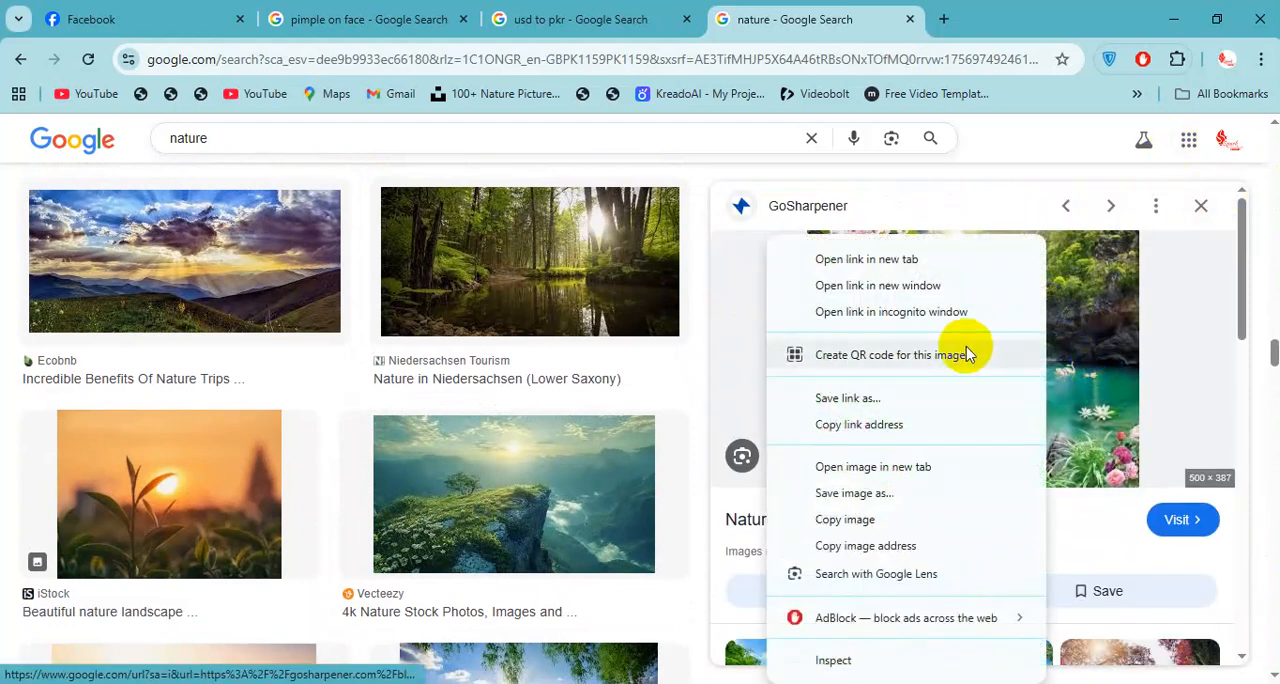
{"action": "left_click", "coordinate": [845, 517]}
{"action": "right_click", "coordinate": [1022, 340]}
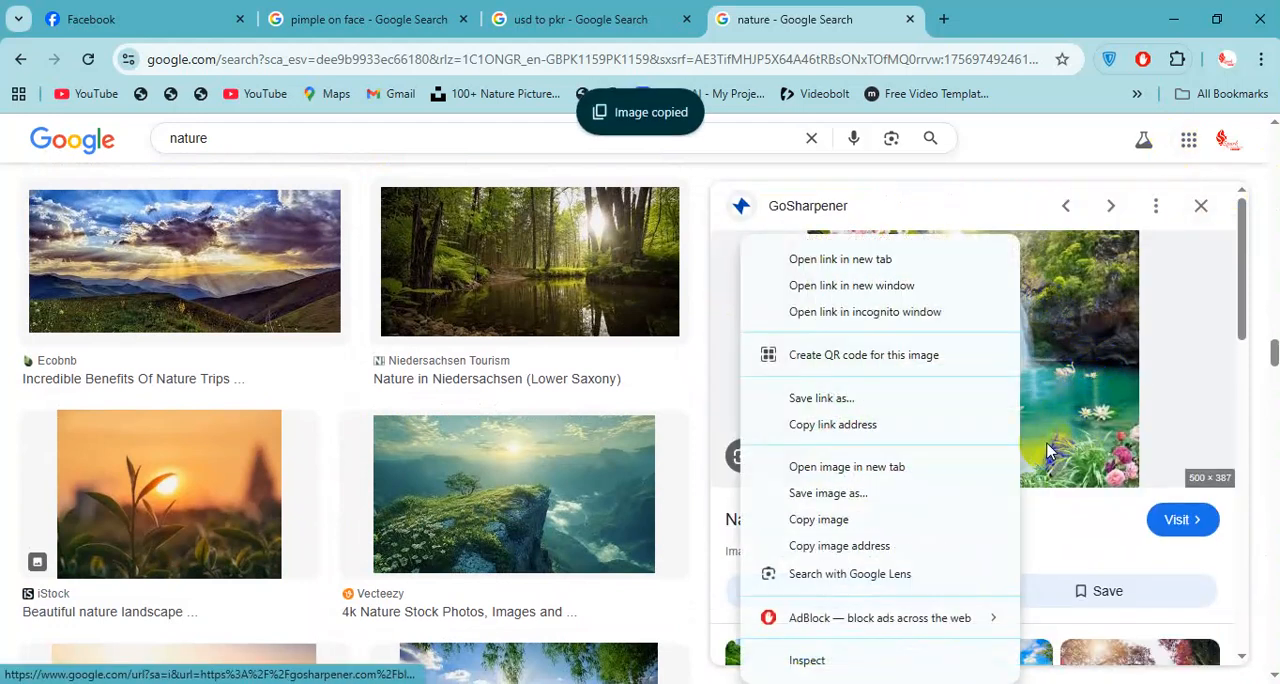
{"action": "left_click", "coordinate": [885, 522]}
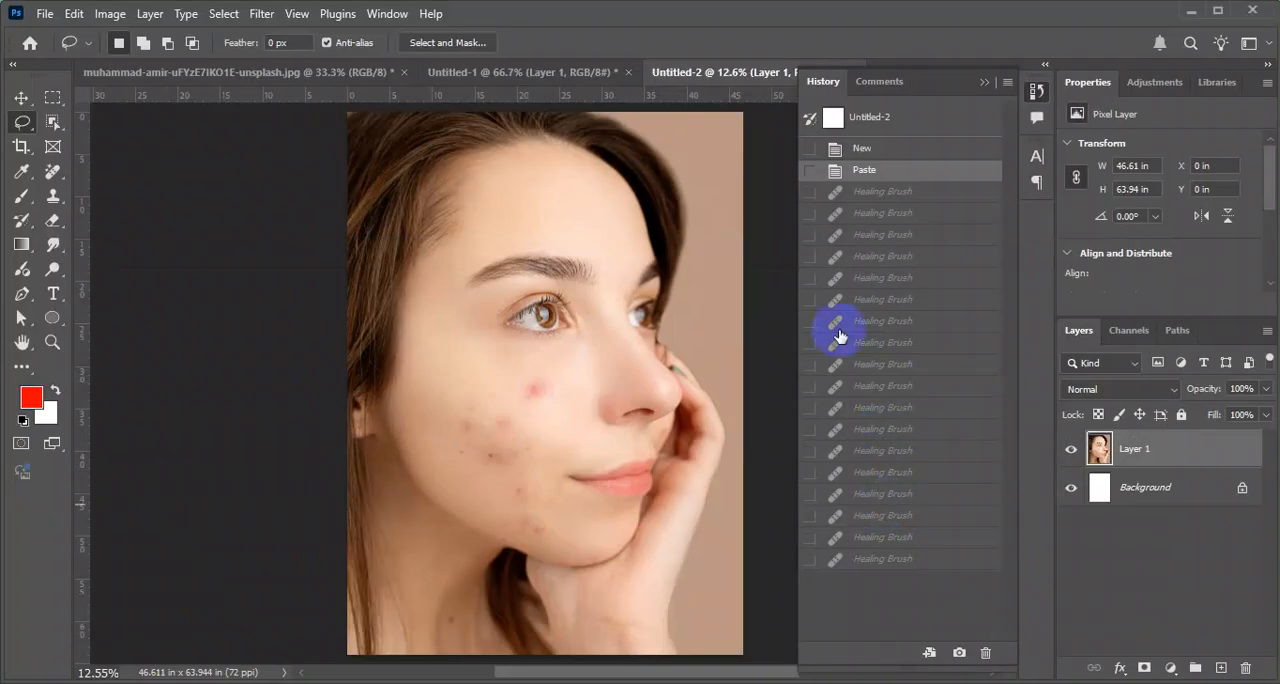
Step: In Photoshop, create a 500 x 387 px document from the Clipboard preset, paste the copied image, and collapse the History panel
{"action": "key", "text": "ctrl+n"}
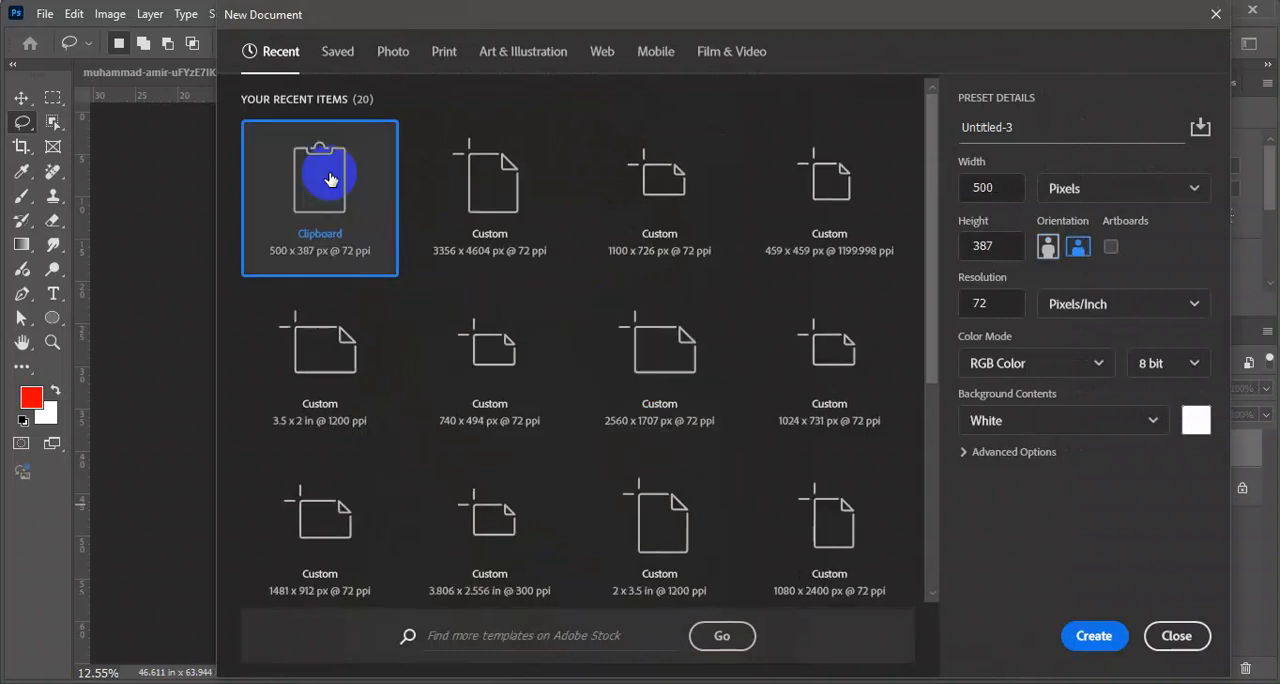
{"action": "double_click", "coordinate": [330, 177]}
{"action": "key", "text": "ctrl+v"}
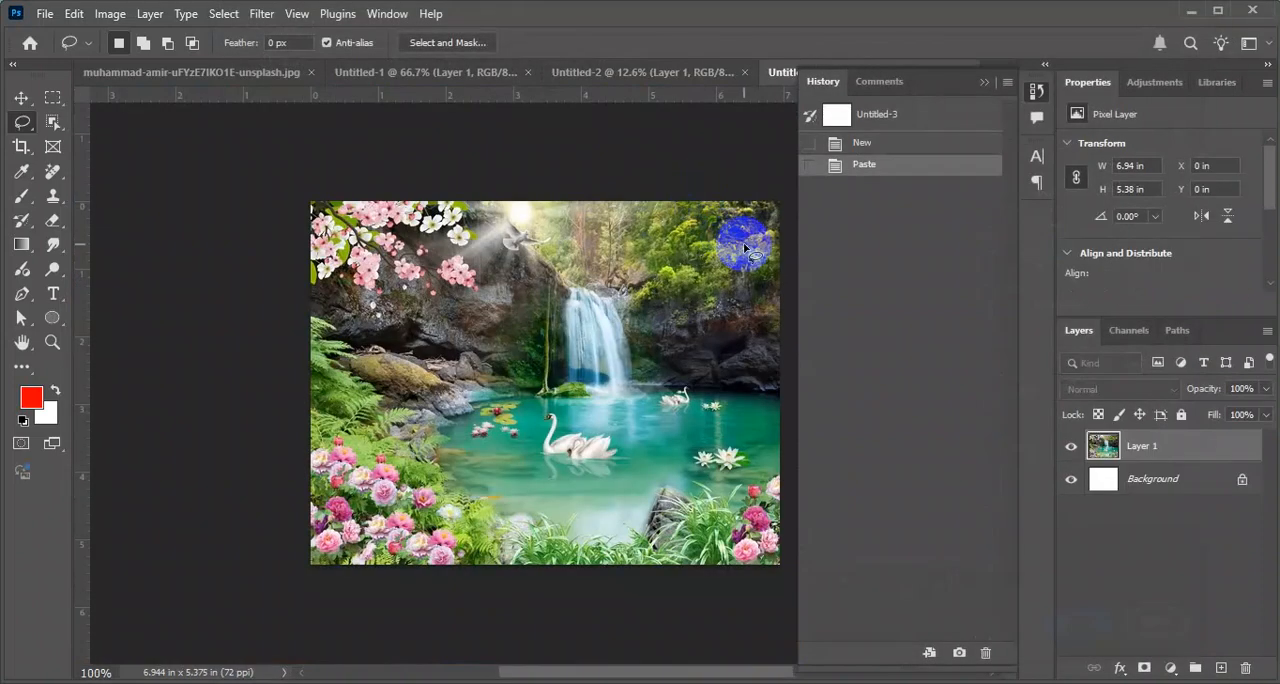
{"action": "key", "text": "ctrl+plus"}
{"action": "key", "text": "ctrl+minus"}
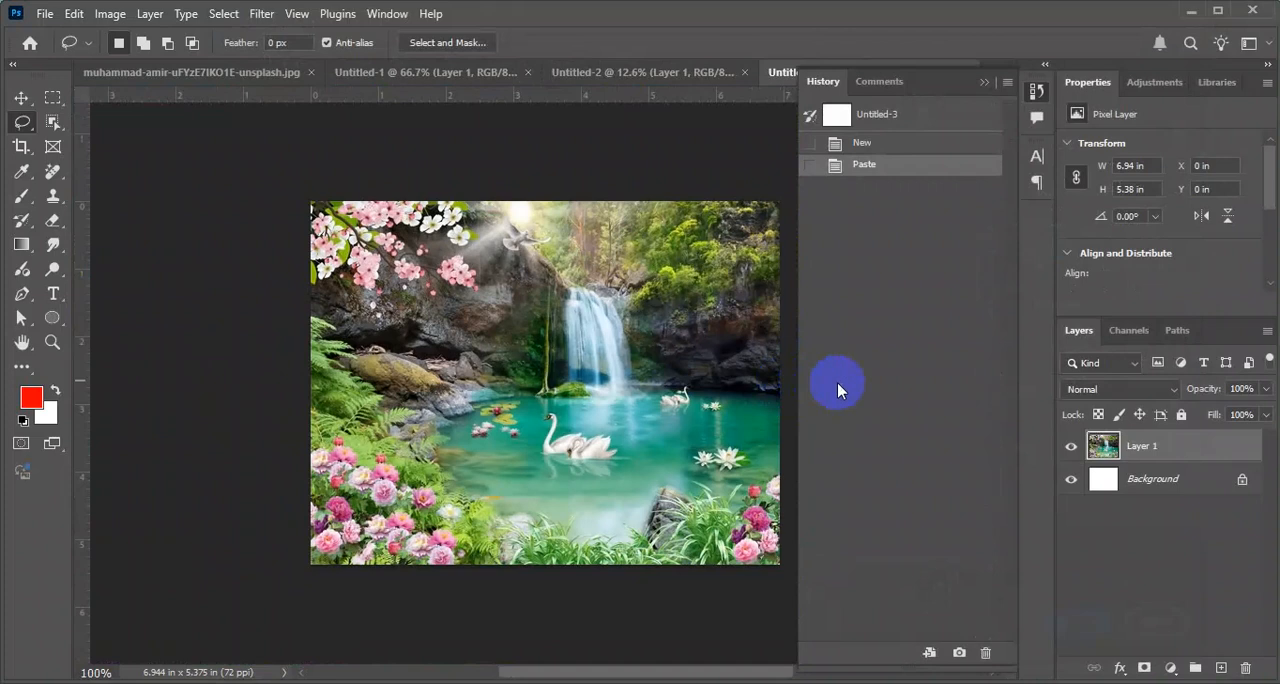
{"action": "left_click", "coordinate": [1037, 91]}
{"action": "key", "text": "ctrl+0"}
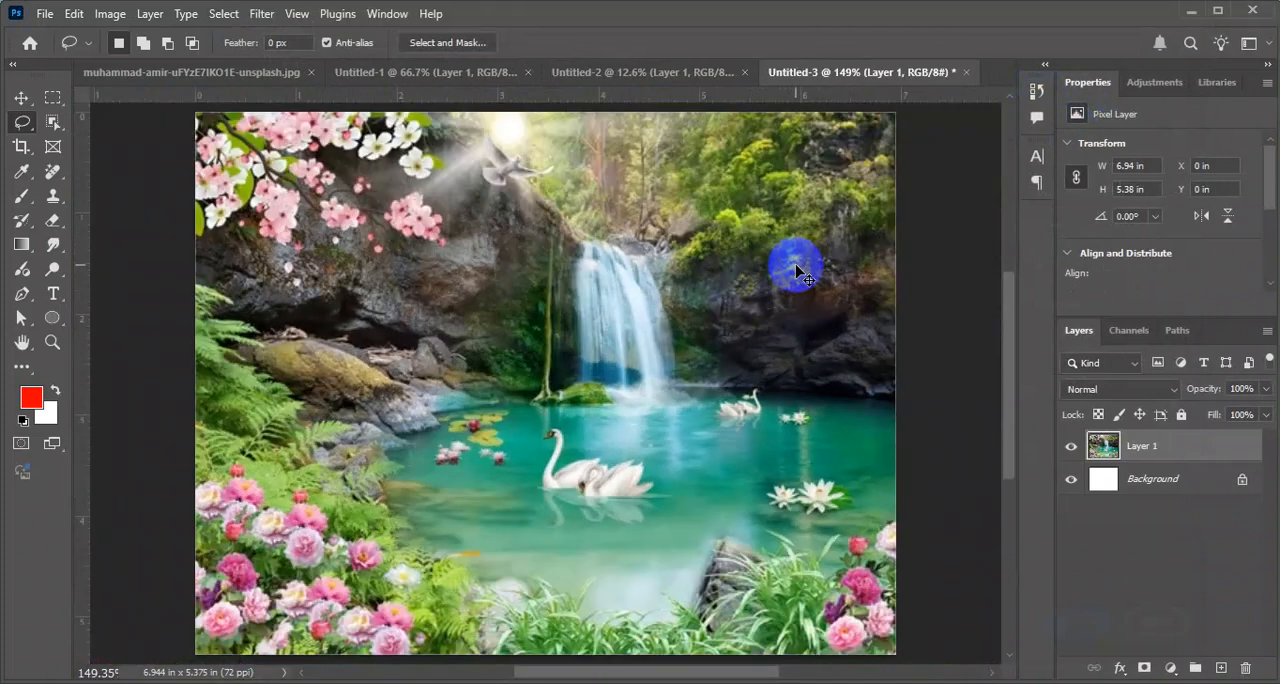
Step: Try removing the two large swans with a Lasso selection and a Content-Aware fill, undo both, and keep the pasted image layer
{"action": "left_click", "coordinate": [54, 178]}
{"action": "left_click", "coordinate": [111, 186]}
{"action": "left_click", "coordinate": [22, 129]}
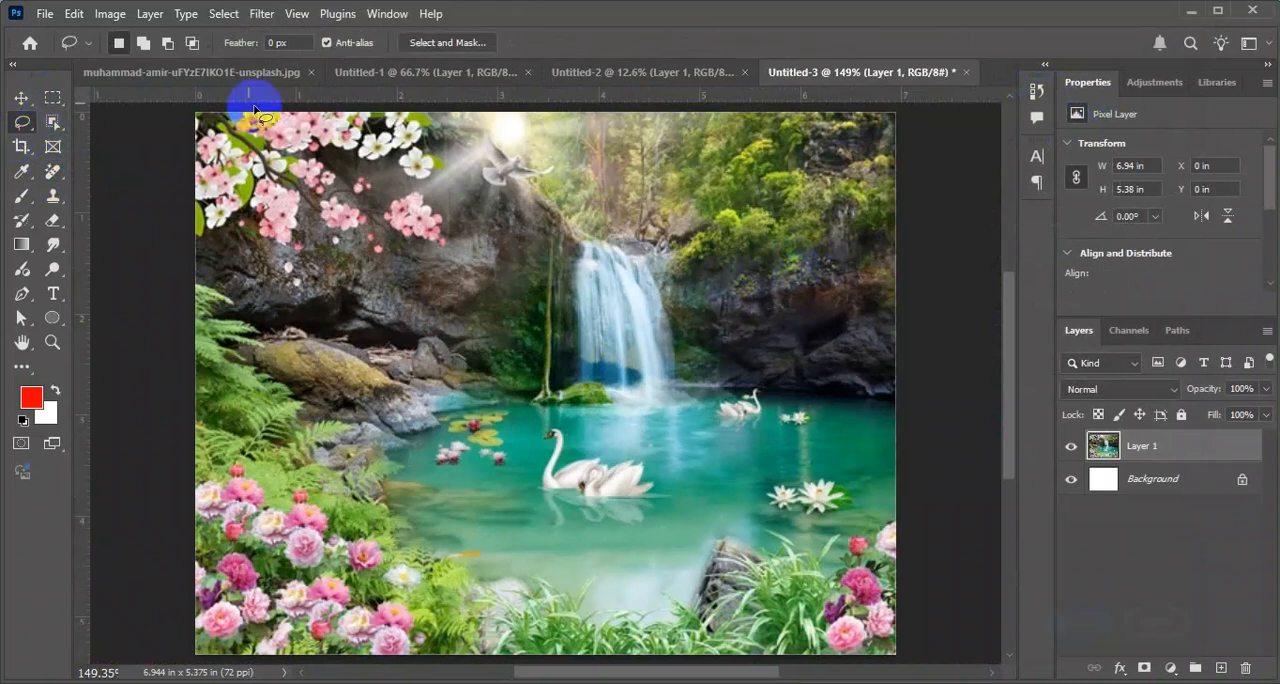
{"action": "mouse_move", "coordinate": [544, 413]}
{"action": "left_mouse_down"}
{"action": "mouse_move", "coordinate": [679, 448]}
{"action": "mouse_move", "coordinate": [691, 487]}
{"action": "left_mouse_up"}
{"action": "left_click_drag", "start_coordinate": [616, 555], "coordinate": [540, 530]}
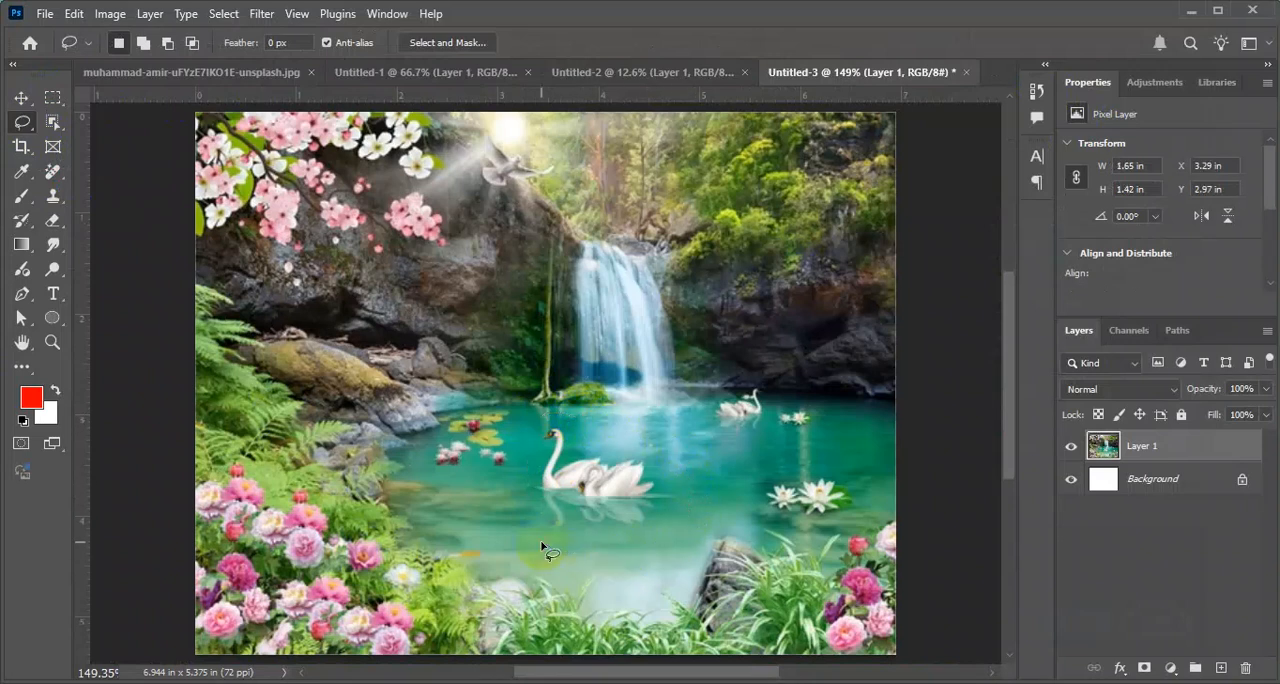
{"action": "key", "text": "shift+BackSpace"}
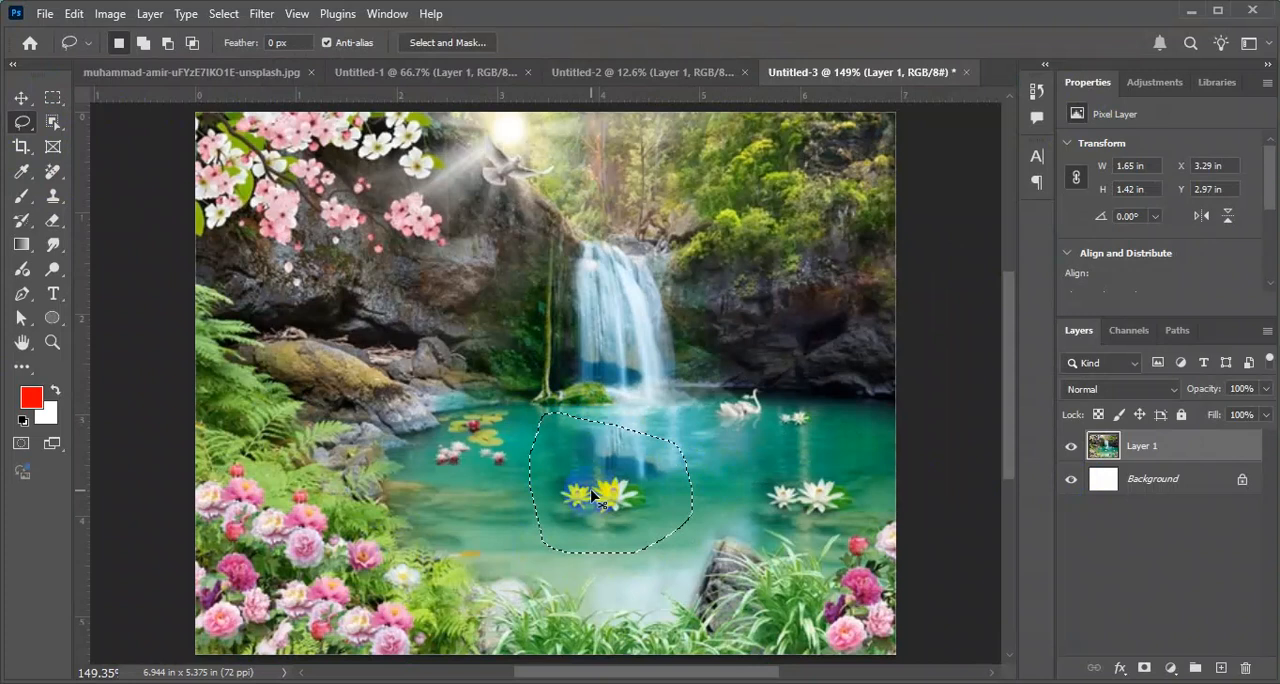
{"action": "key", "text": "ctrl+z"}
{"action": "key", "text": "ctrl+z"}
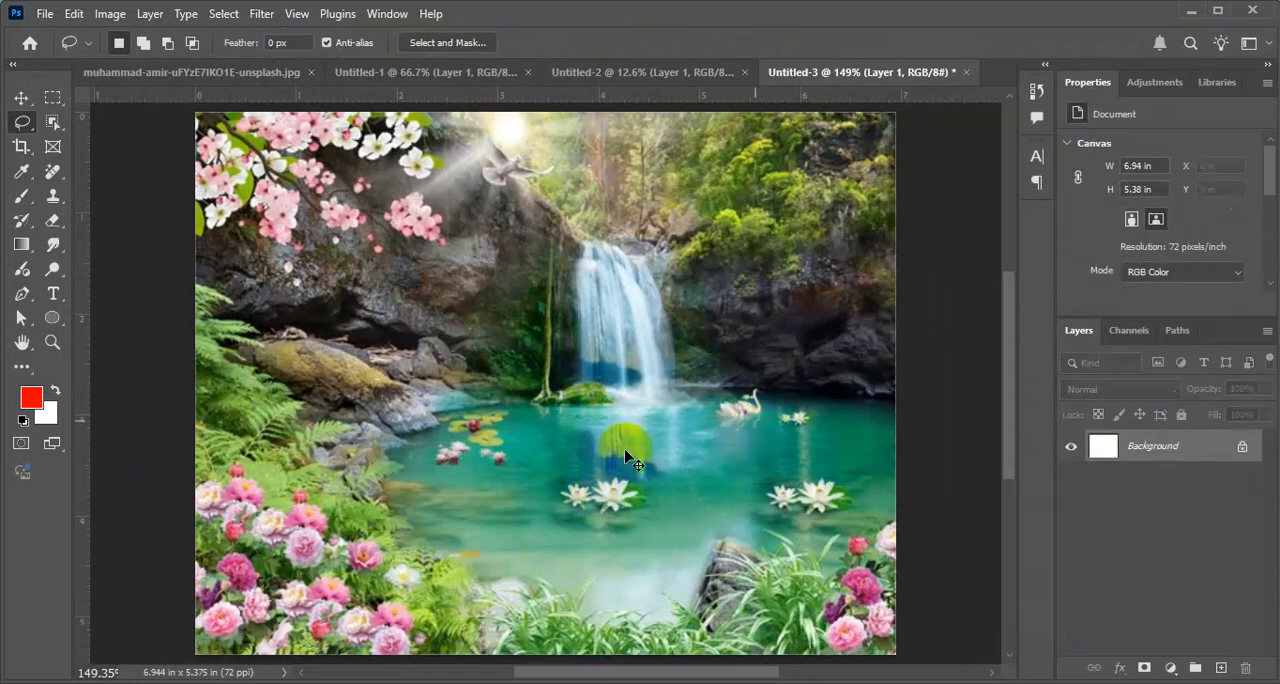
{"action": "key", "text": "ctrl+shift+z"}
{"action": "key", "text": "v"}
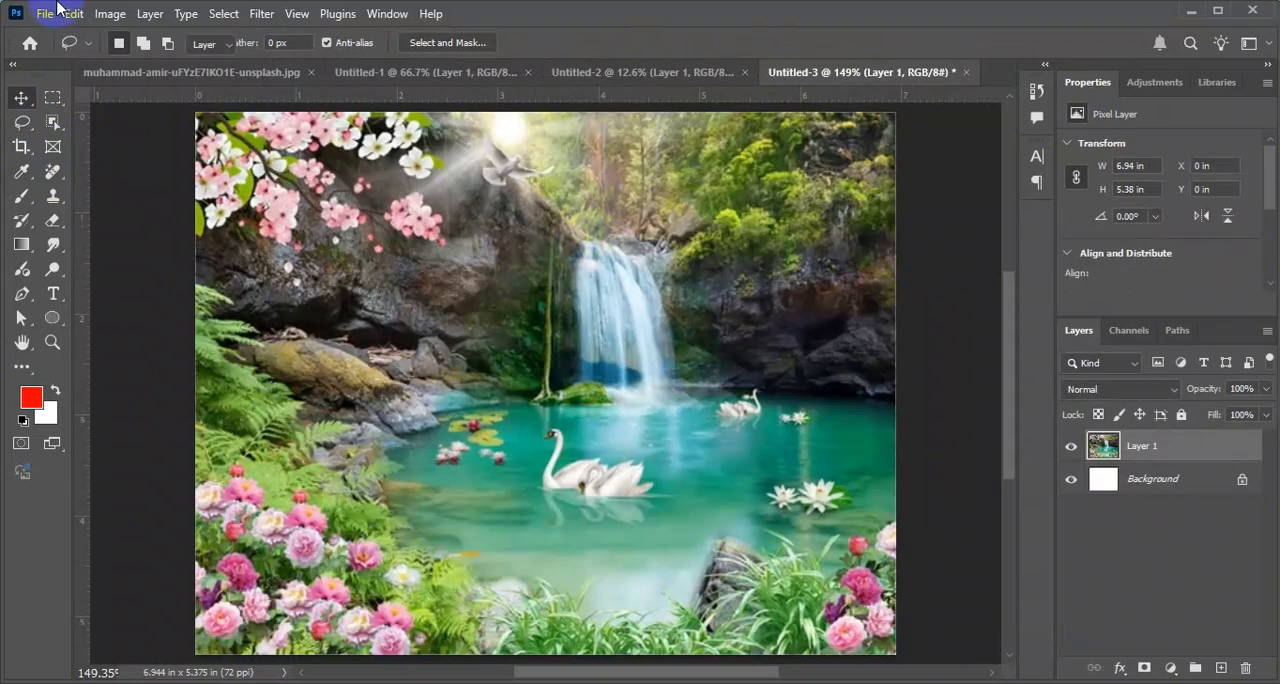
Step: Remove the large pair of white water lilies with the Patch tool, using clear water beside the swans, and undo the deselection
{"action": "left_click", "coordinate": [66, 178]}
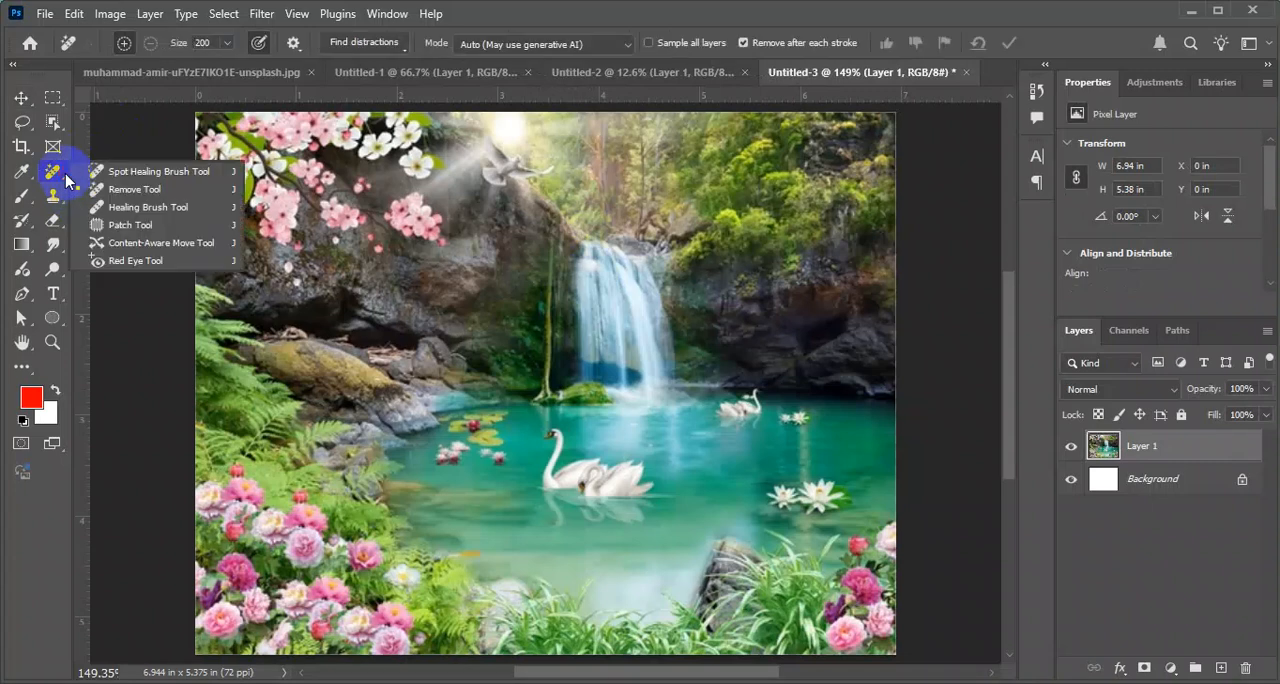
{"action": "left_click", "coordinate": [130, 225]}
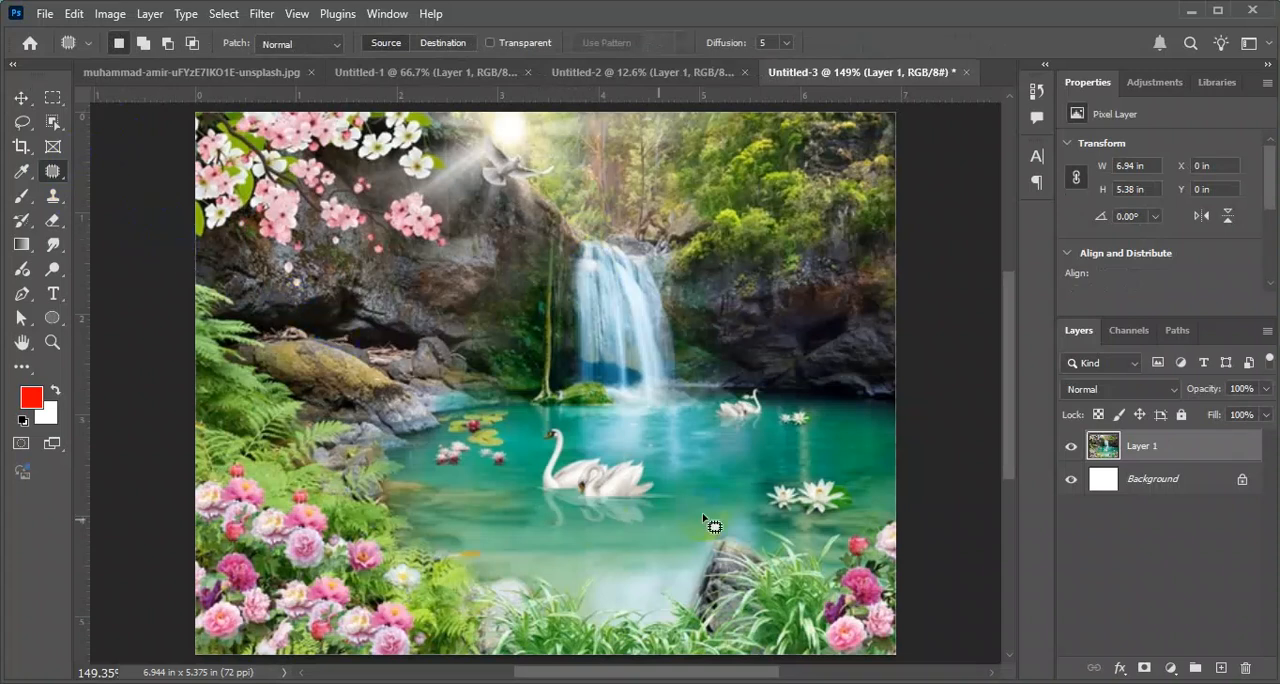
{"action": "left_click_drag", "start_coordinate": [810, 465], "coordinate": [856, 471]}
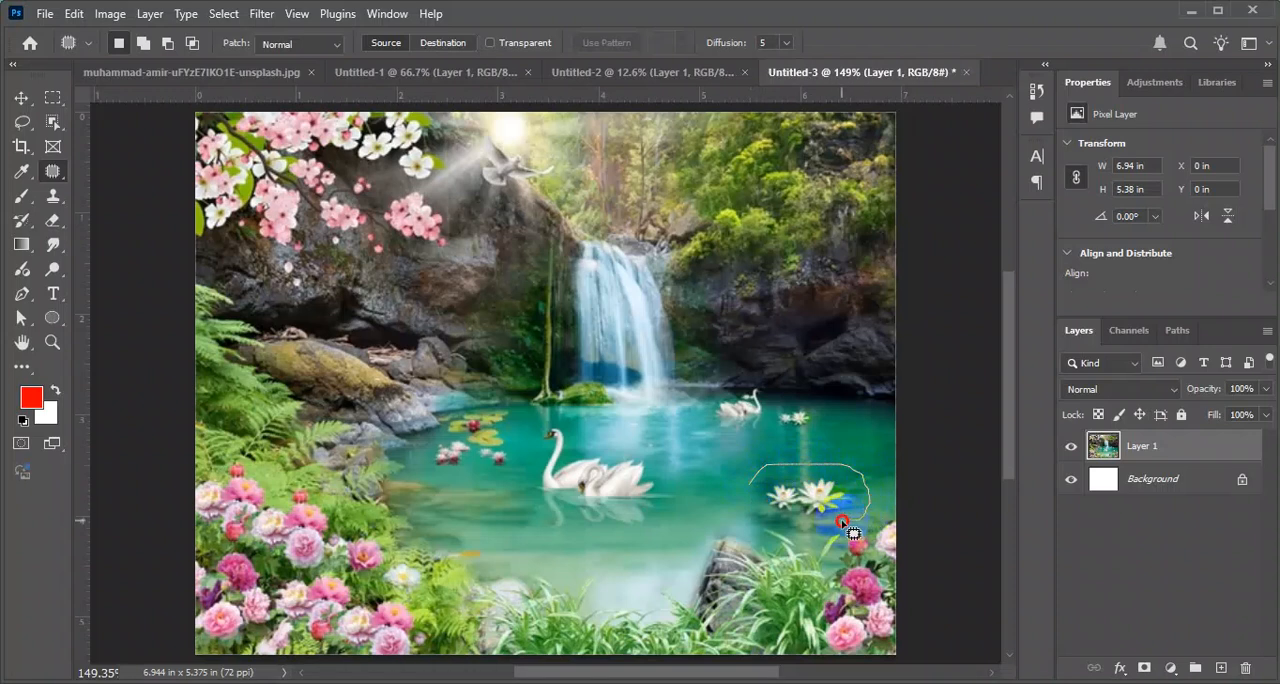
{"action": "left_click_drag", "start_coordinate": [745, 499], "coordinate": [747, 500]}
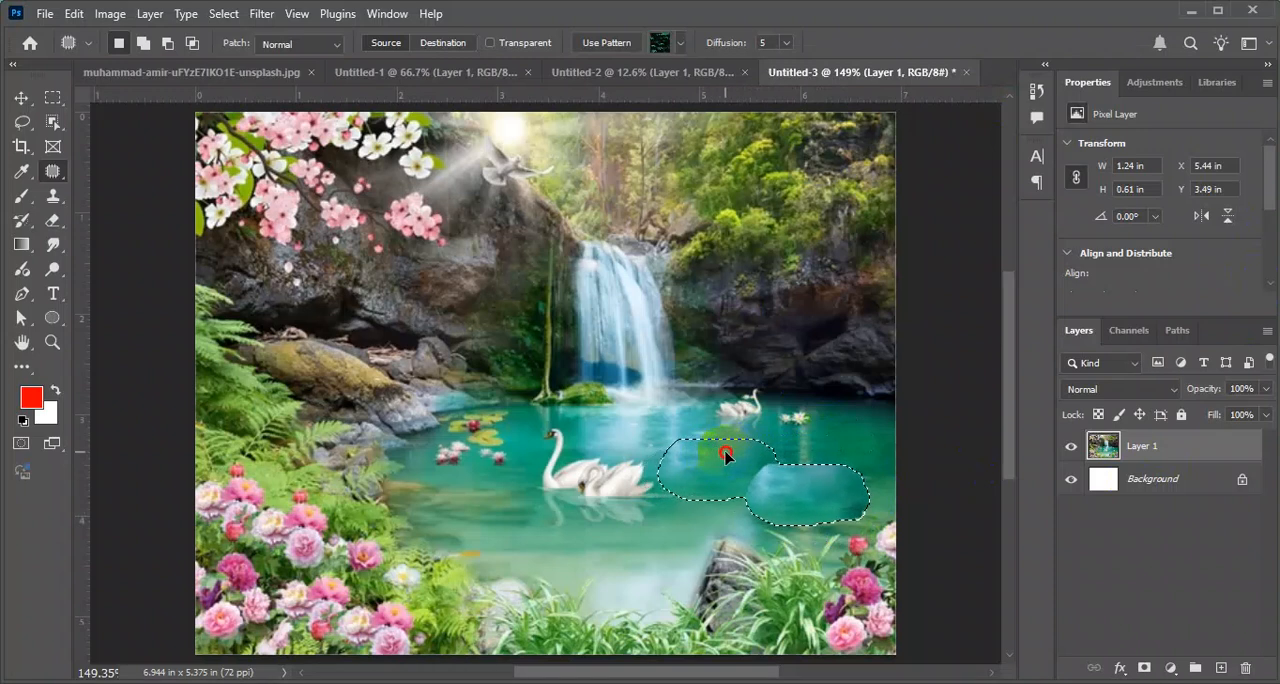
{"action": "left_click_drag", "start_coordinate": [731, 453], "coordinate": [694, 449]}
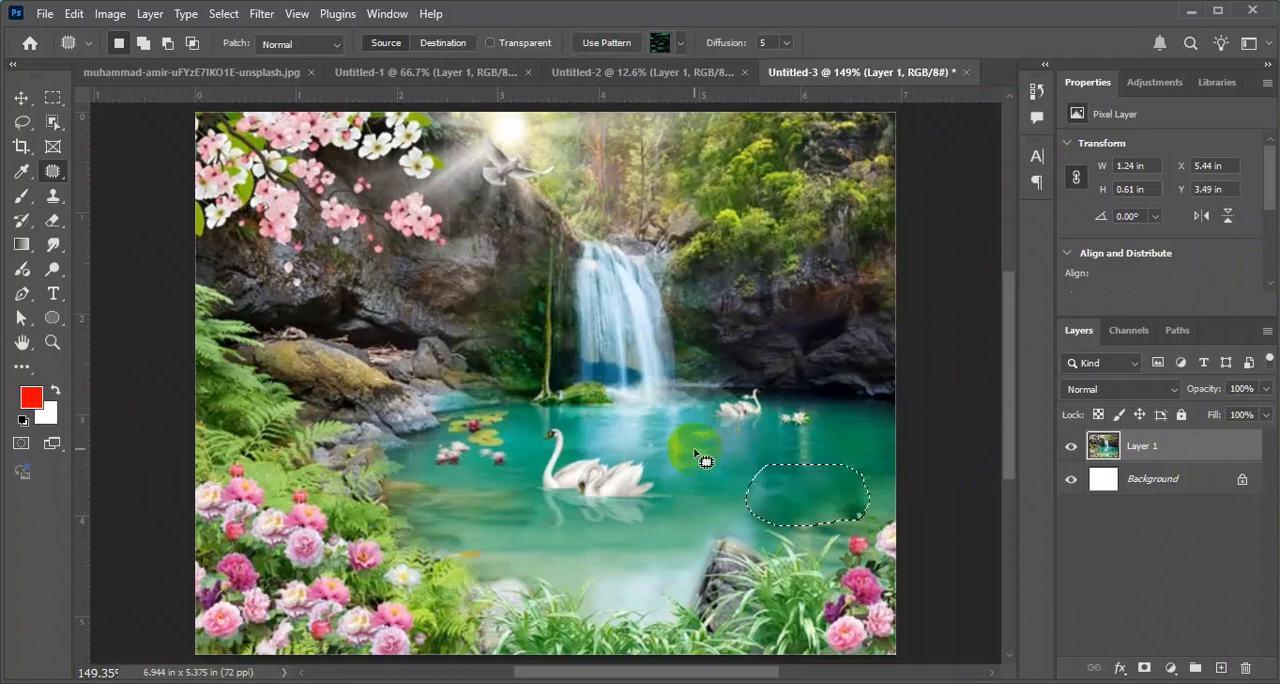
{"action": "left_click", "coordinate": [766, 394]}
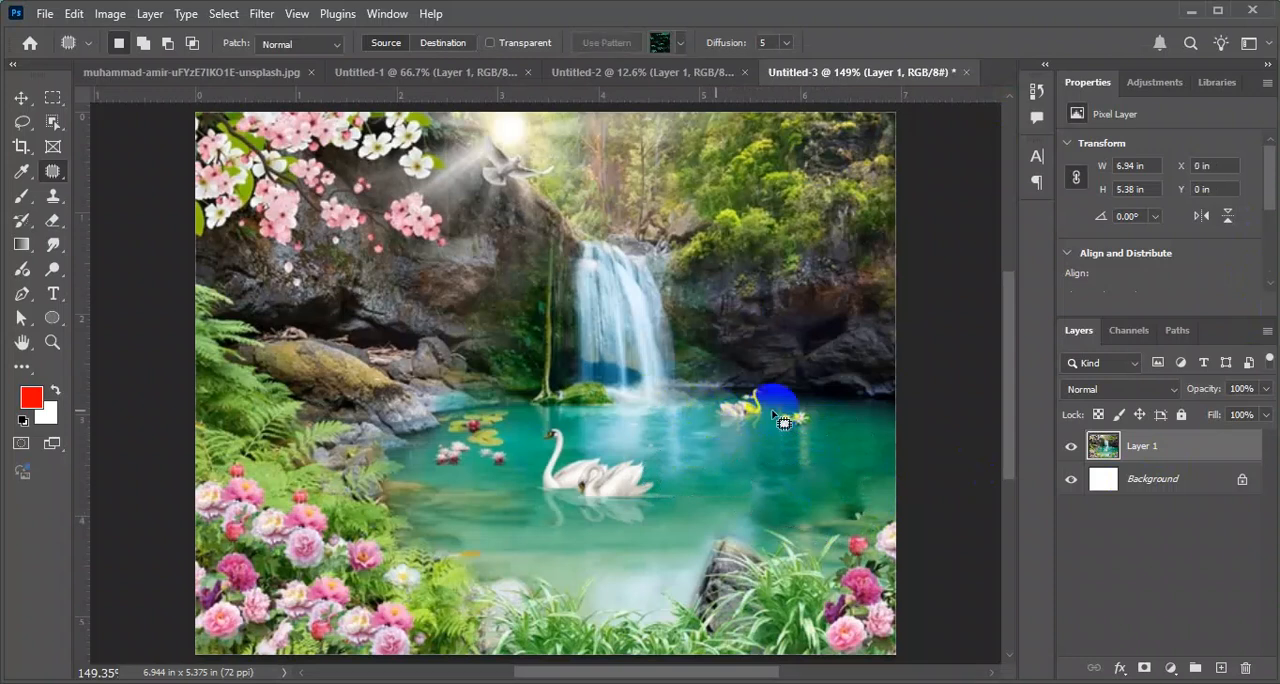
{"action": "left_click_drag", "start_coordinate": [866, 468], "coordinate": [864, 470]}
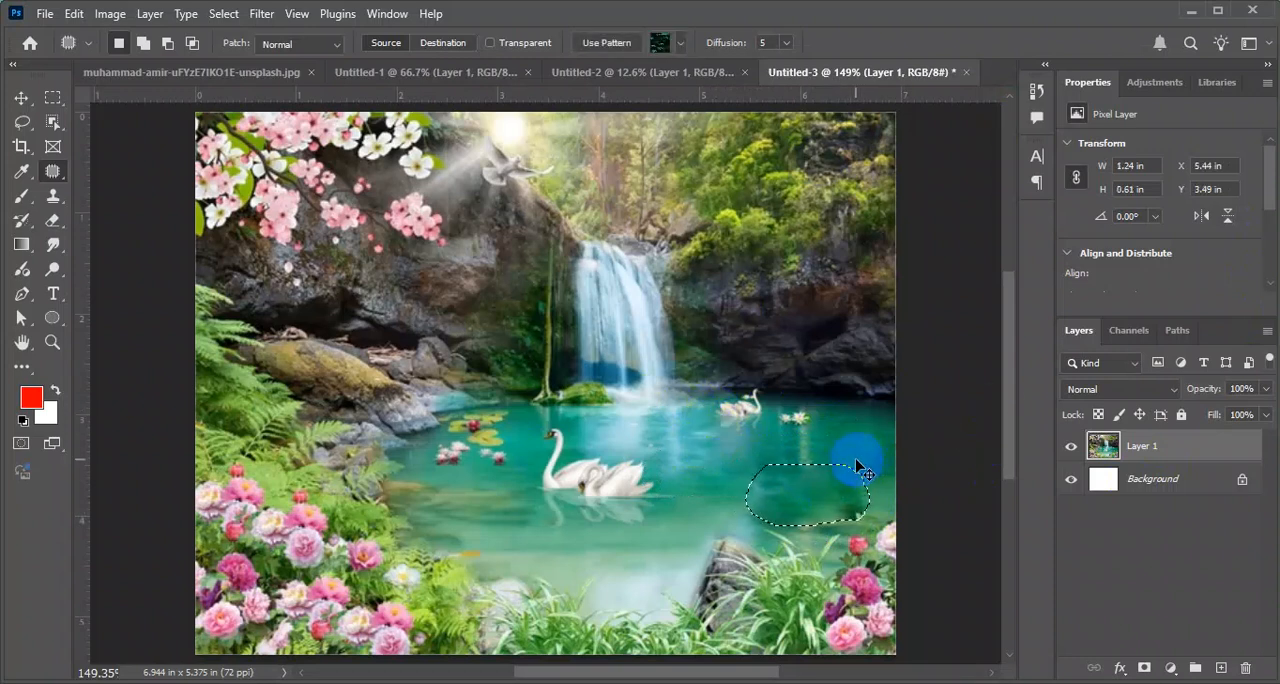
{"action": "key", "text": "ctrl+z"}
Step: In the Untitled-2 portrait, patch the red pimple below the eye with clear skin near the temple, and undo the deselection
{"action": "left_click", "coordinate": [664, 72]}
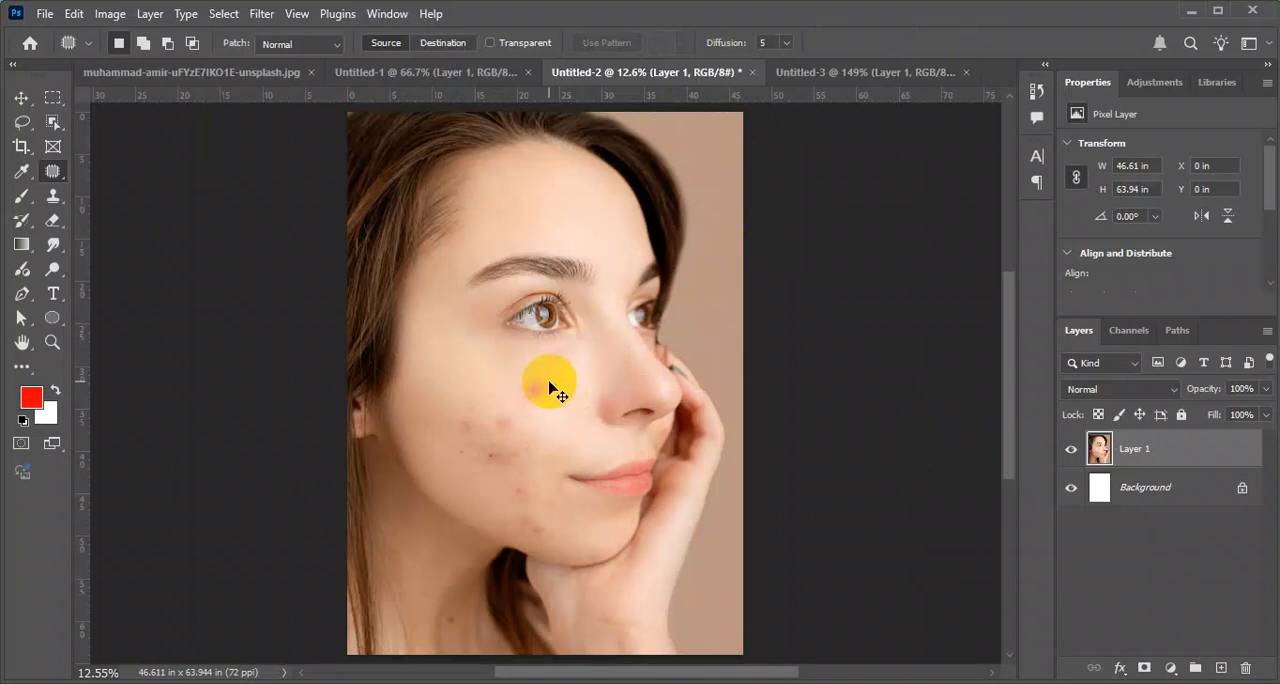
{"action": "scroll", "coordinate": [549, 386], "scroll_direction": "up", "scroll_amount": 2}
{"action": "mouse_move", "coordinate": [487, 415]}
{"action": "left_mouse_down"}
{"action": "mouse_move", "coordinate": [486, 392]}
{"action": "mouse_move", "coordinate": [520, 346]}
{"action": "mouse_move", "coordinate": [563, 362]}
{"action": "mouse_move", "coordinate": [595, 403]}
{"action": "mouse_move", "coordinate": [520, 452]}
{"action": "mouse_move", "coordinate": [492, 422]}
{"action": "left_mouse_up"}
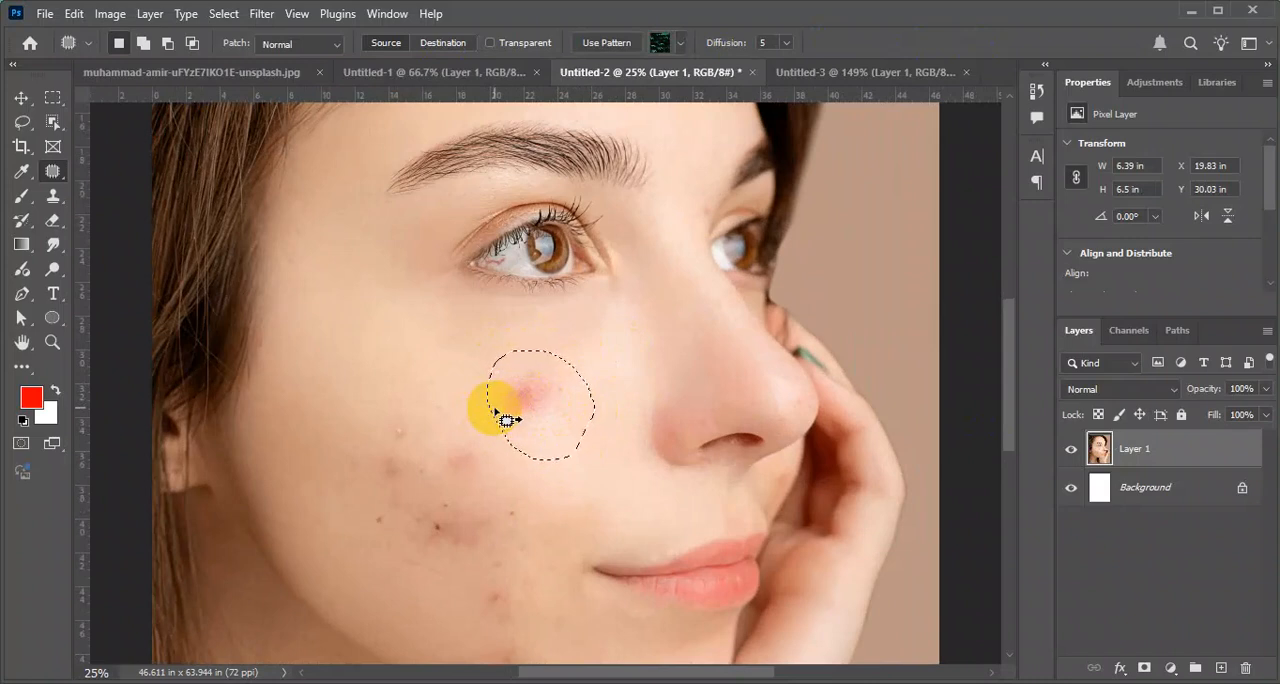
{"action": "left_click_drag", "start_coordinate": [550, 405], "coordinate": [372, 343]}
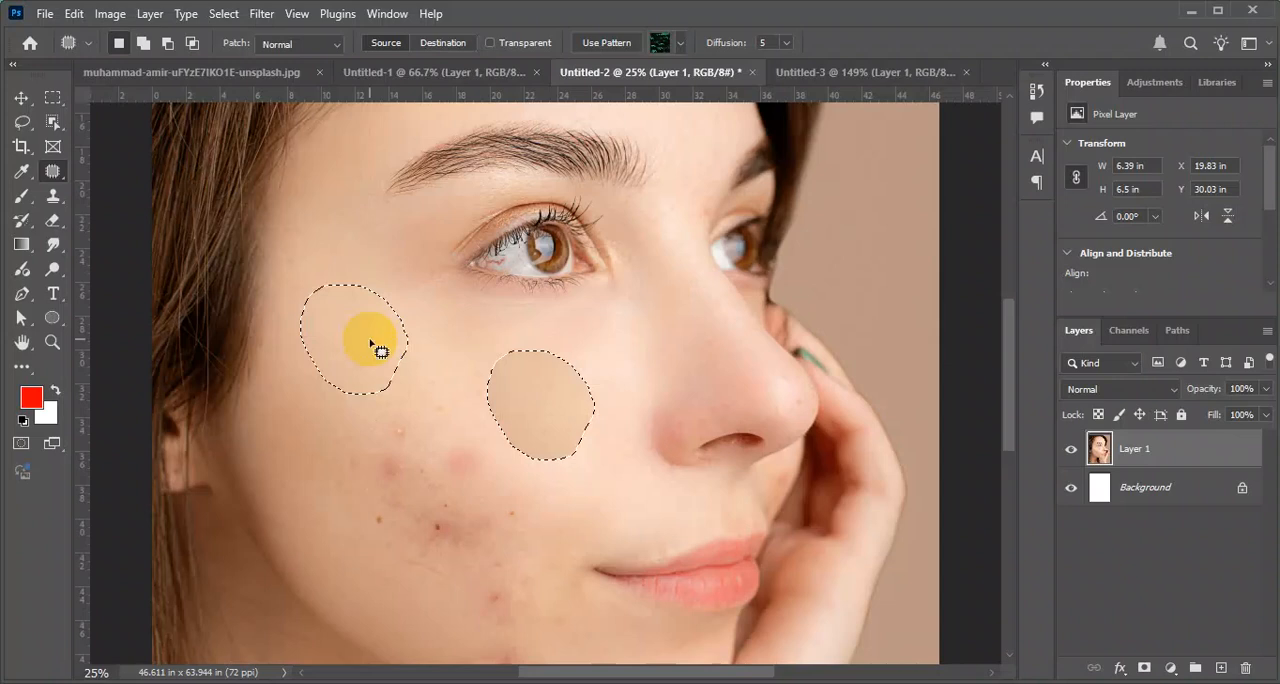
{"action": "left_click_drag", "start_coordinate": [380, 350], "coordinate": [380, 350]}
{"action": "left_click", "coordinate": [868, 538]}
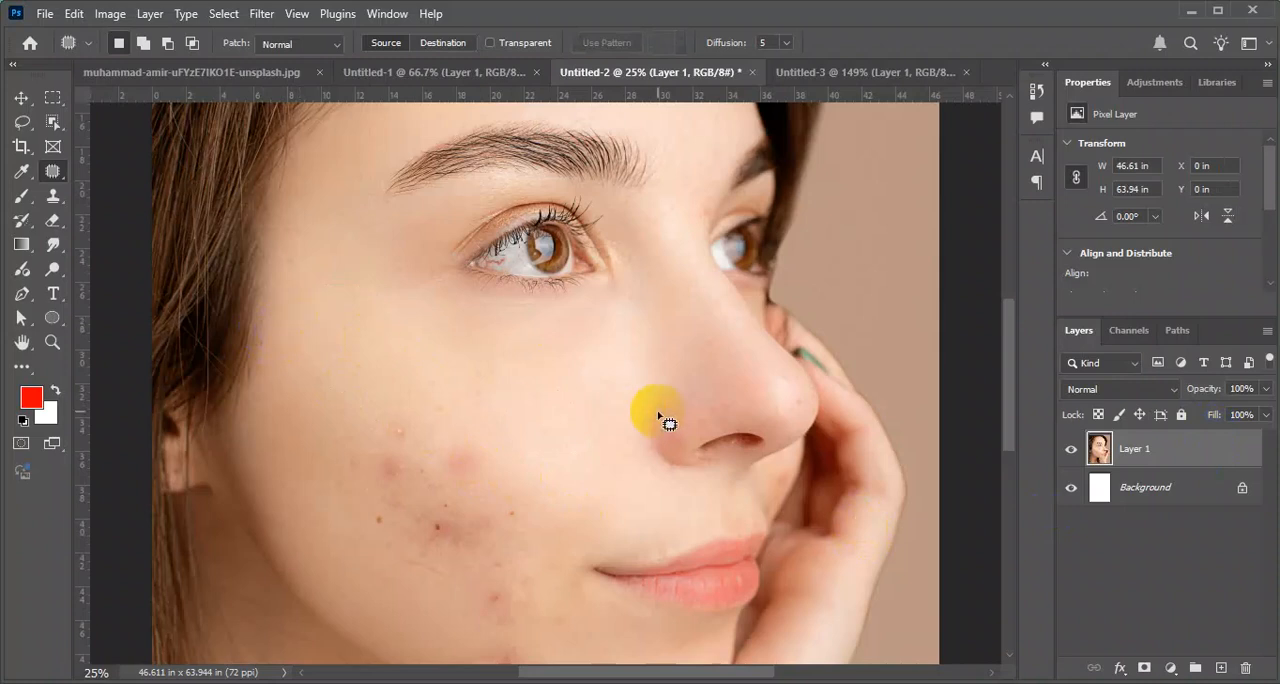
{"action": "key", "text": "ctrl+z"}
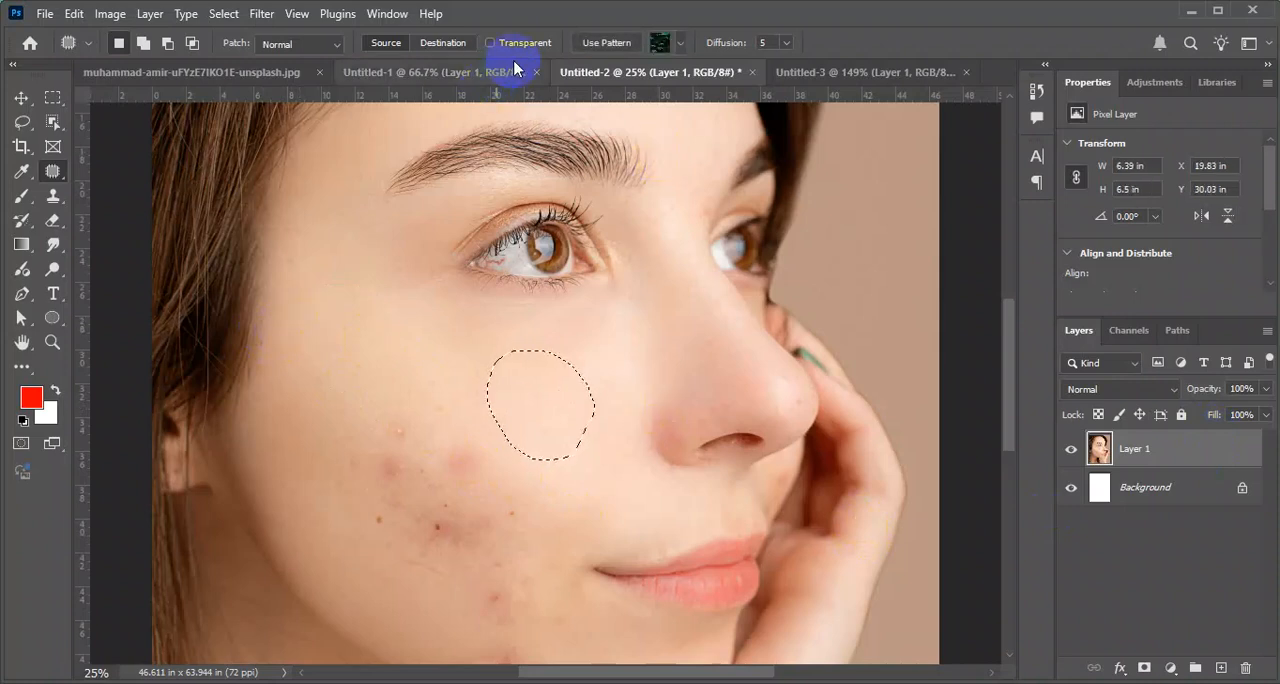
Step: In the Untitled-3 lake image, patch the small water lilies beside the small swan with clear water, and deselect
{"action": "left_click", "coordinate": [831, 72]}
{"action": "mouse_move", "coordinate": [805, 394]}
{"action": "left_mouse_down"}
{"action": "mouse_move", "coordinate": [780, 388]}
{"action": "mouse_move", "coordinate": [820, 408]}
{"action": "mouse_move", "coordinate": [805, 445]}
{"action": "mouse_move", "coordinate": [778, 380]}
{"action": "mouse_move", "coordinate": [803, 402]}
{"action": "mouse_move", "coordinate": [748, 461]}
{"action": "mouse_move", "coordinate": [913, 393]}
{"action": "left_mouse_up"}
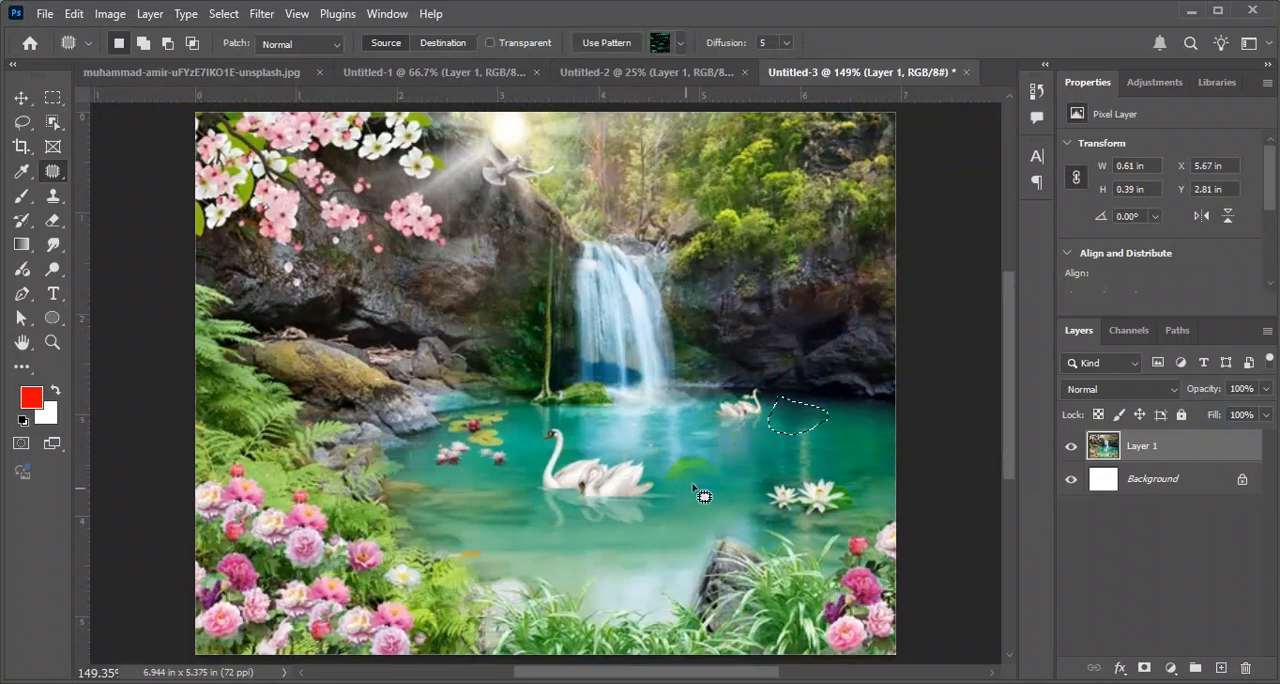
{"action": "left_click", "coordinate": [820, 391]}
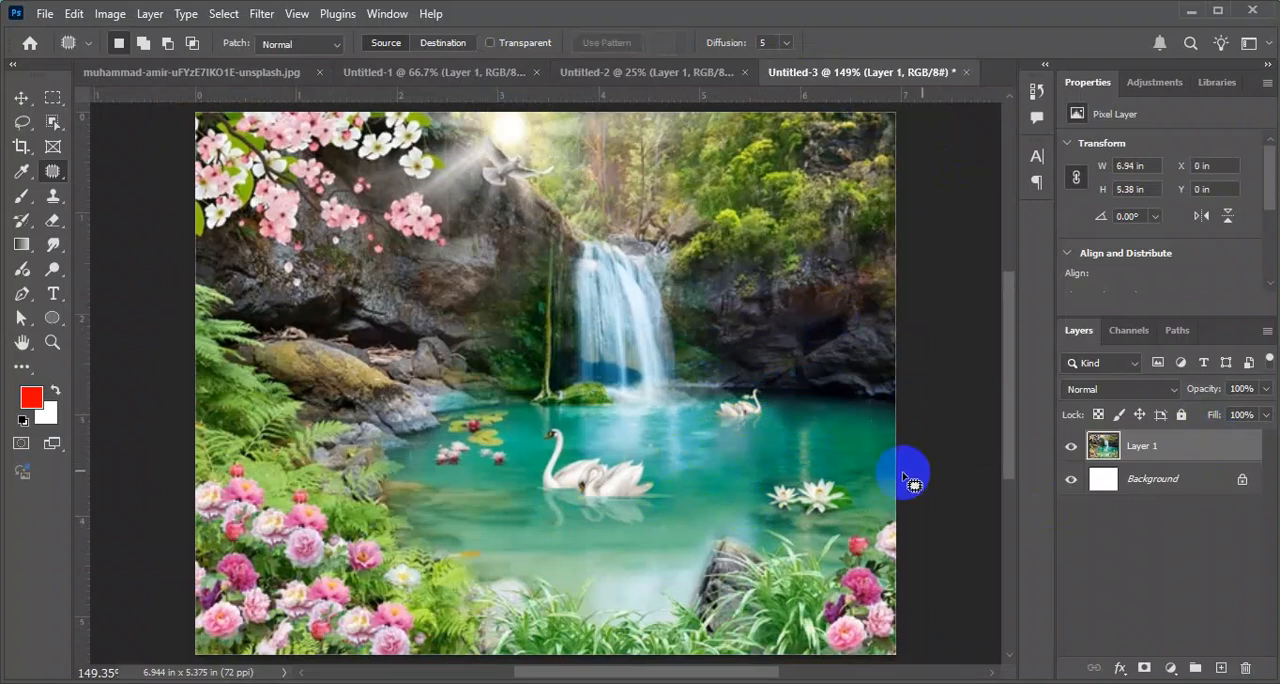
Step: Patch the small swan near the rocks with the clear water beside it, and undo the deselection
{"action": "left_click_drag", "start_coordinate": [719, 396], "coordinate": [770, 381]}
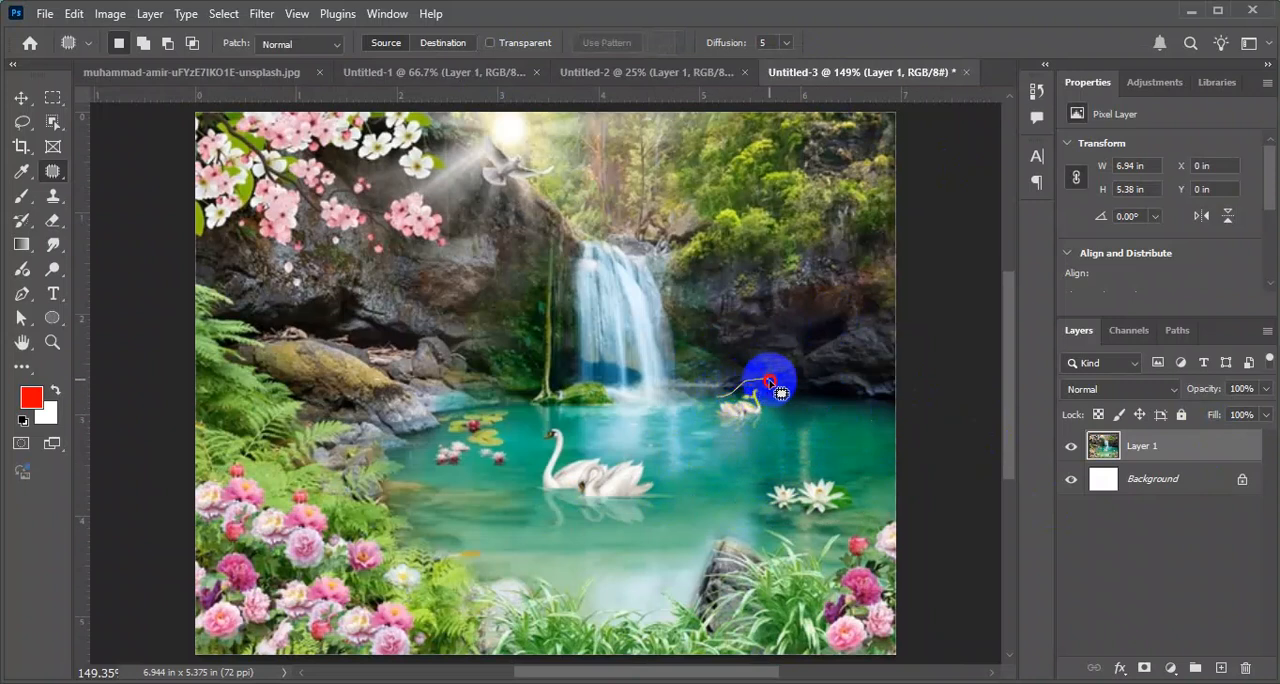
{"action": "left_click_drag", "start_coordinate": [743, 412], "coordinate": [800, 421]}
{"action": "key", "text": "ctrl+d"}
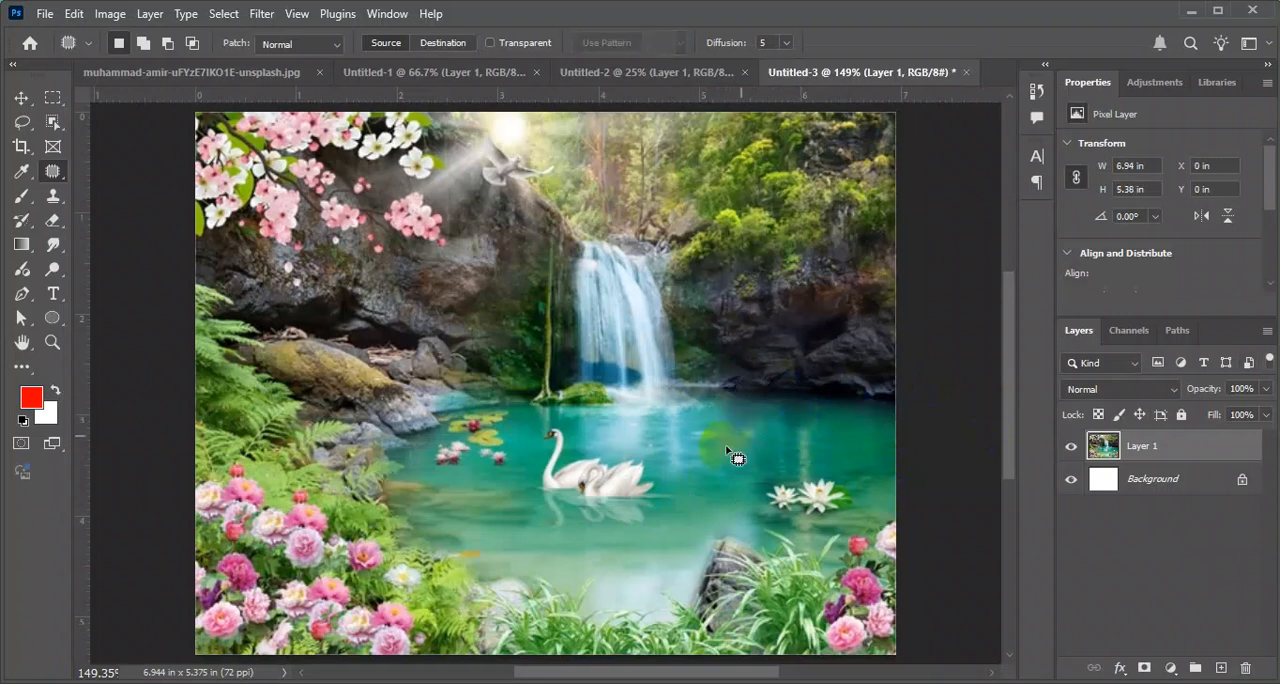
{"action": "key", "text": "ctrl+z"}
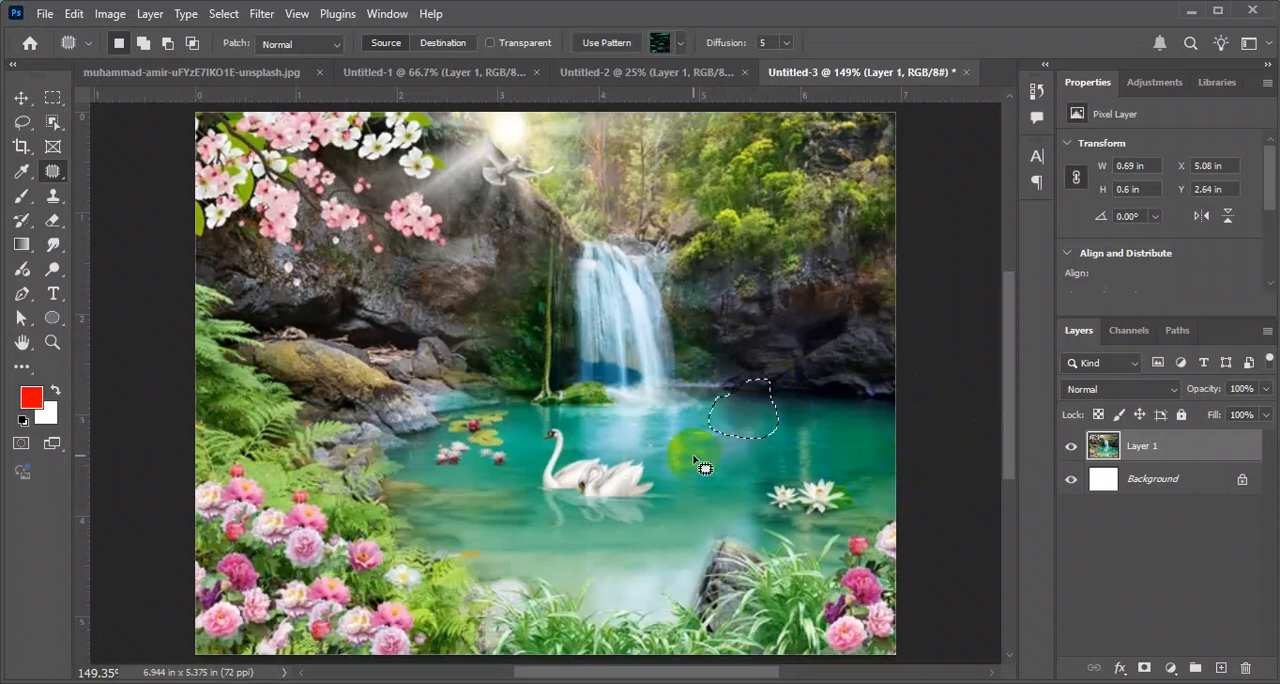
Step: Restore the small swan and small lilies, patch the lilies with open water, and undo the deselection
{"action": "mouse_move", "coordinate": [778, 397]}
{"action": "left_mouse_down"}
{"action": "mouse_move", "coordinate": [802, 431]}
{"action": "mouse_move", "coordinate": [828, 412]}
{"action": "left_mouse_up"}
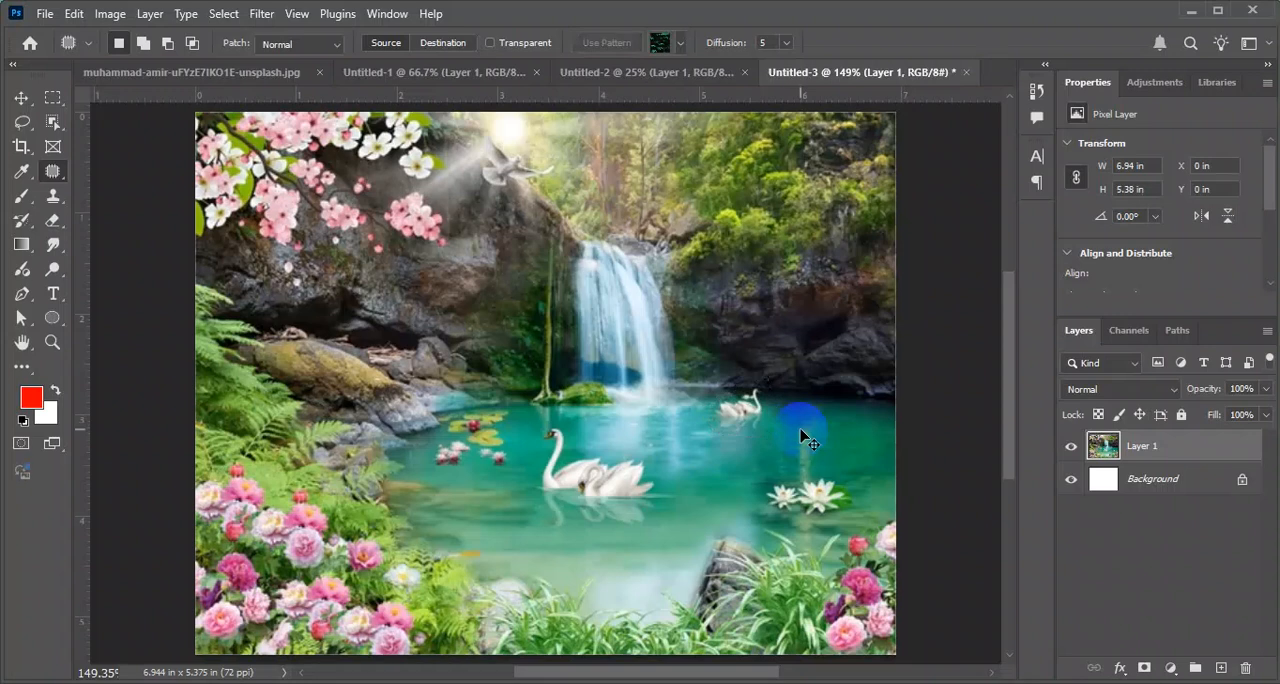
{"action": "left_click_drag", "start_coordinate": [815, 418], "coordinate": [808, 457]}
{"action": "key", "text": "ctrl+d"}
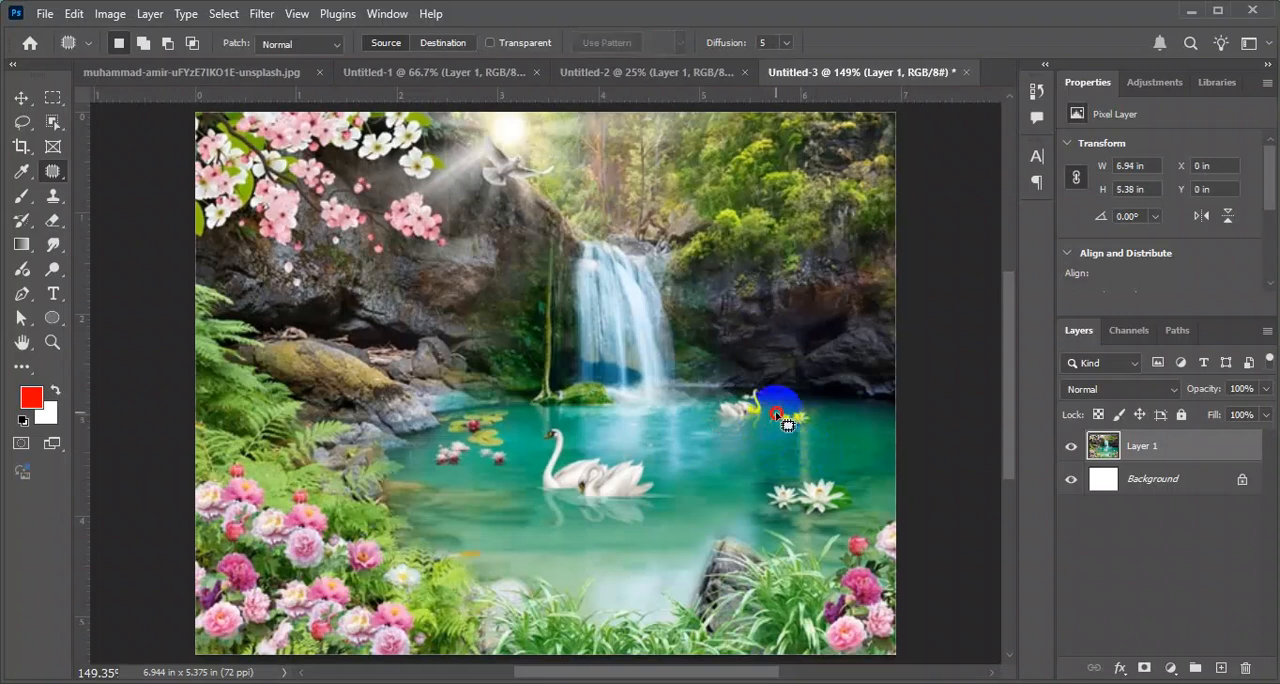
{"action": "mouse_move", "coordinate": [795, 402]}
{"action": "left_mouse_down"}
{"action": "mouse_move", "coordinate": [827, 423]}
{"action": "mouse_move", "coordinate": [718, 492]}
{"action": "left_mouse_up"}
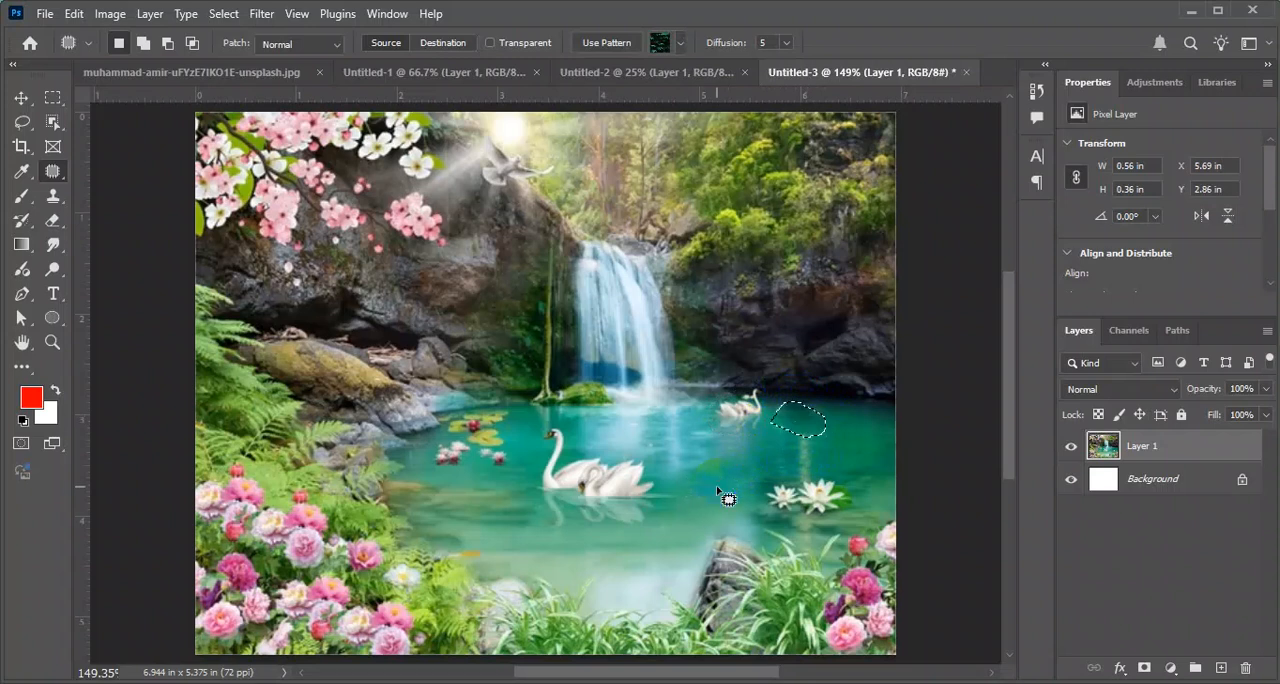
{"action": "key", "text": "ctrl+d"}
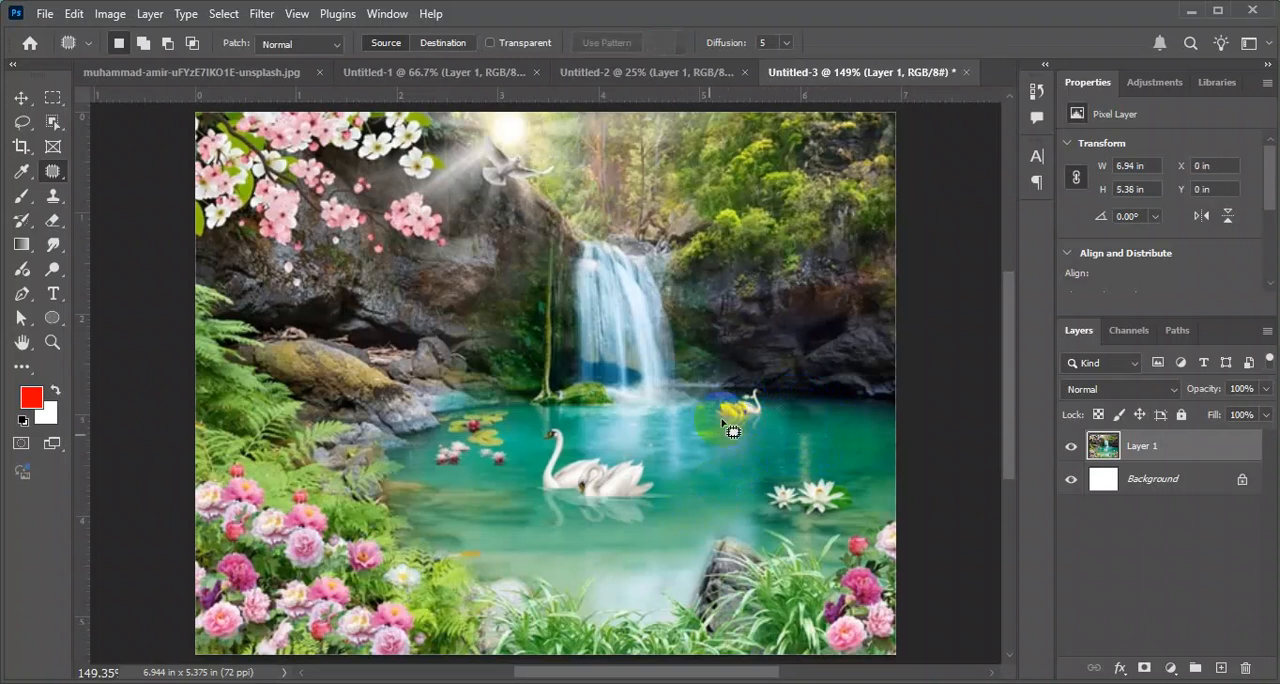
{"action": "key", "text": "ctrl+z"}
Step: Try patching the small lilies' area with the head of the large swan, and undo the patch
{"action": "left_click_drag", "start_coordinate": [803, 432], "coordinate": [563, 443]}
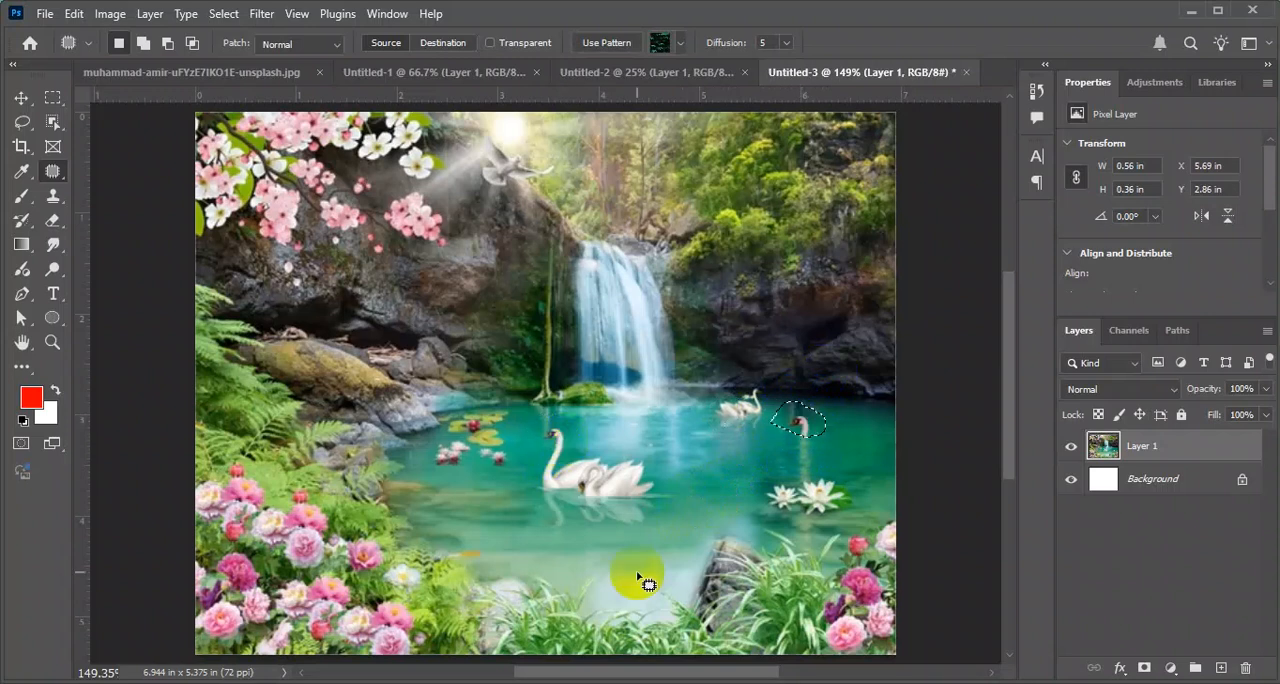
{"action": "key", "text": "ctrl+d"}
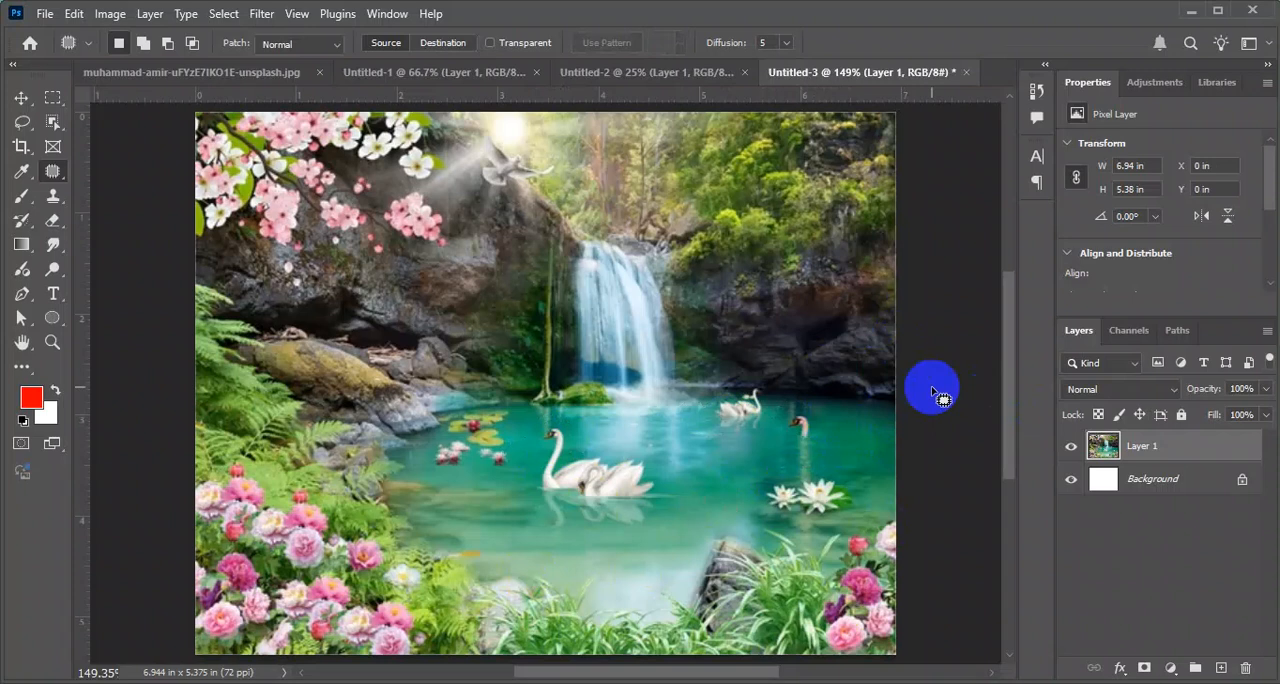
{"action": "key", "text": "ctrl+z"}
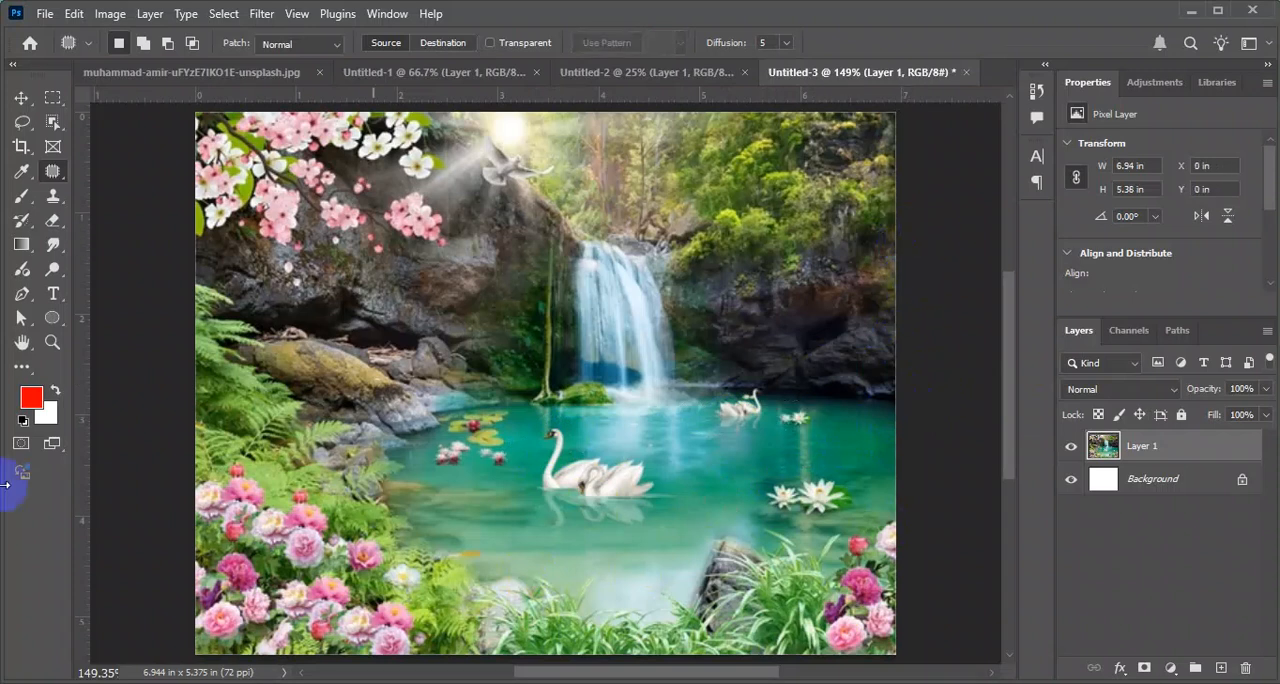
Step: Activate the Content-Aware Move tool, check the street photo, and return to the Untitled-3 lake image
{"action": "right_click", "coordinate": [54, 182]}
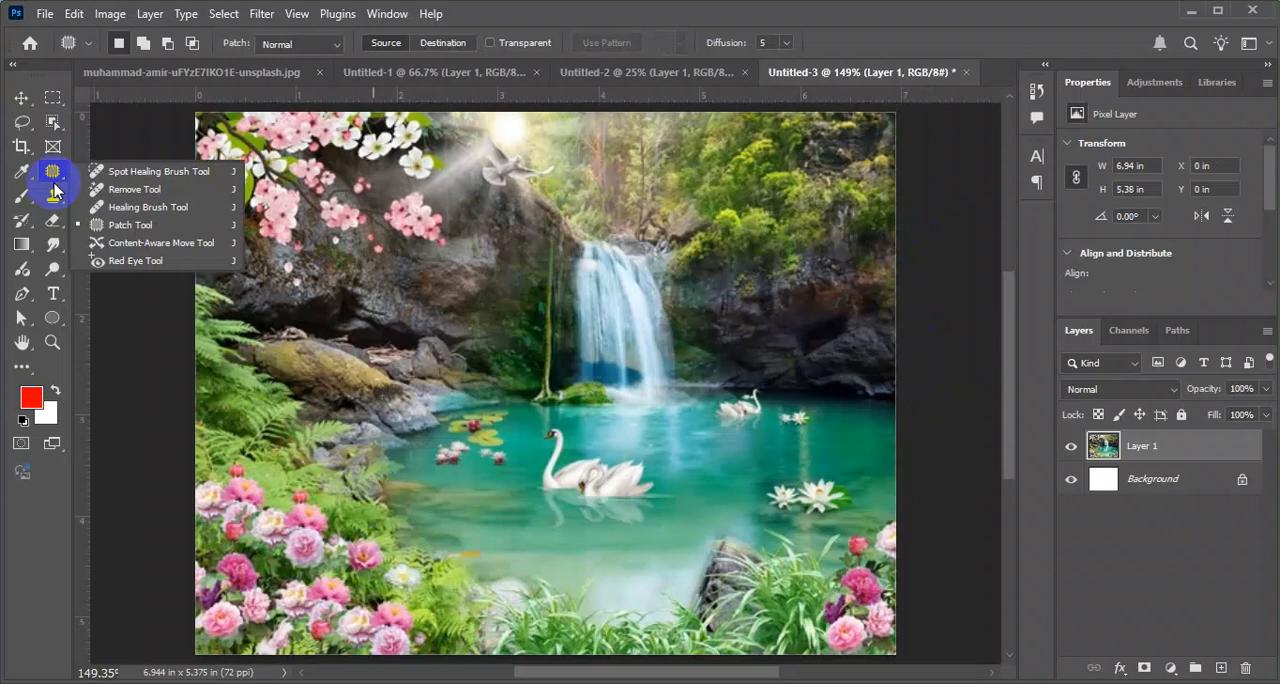
{"action": "left_click", "coordinate": [160, 243]}
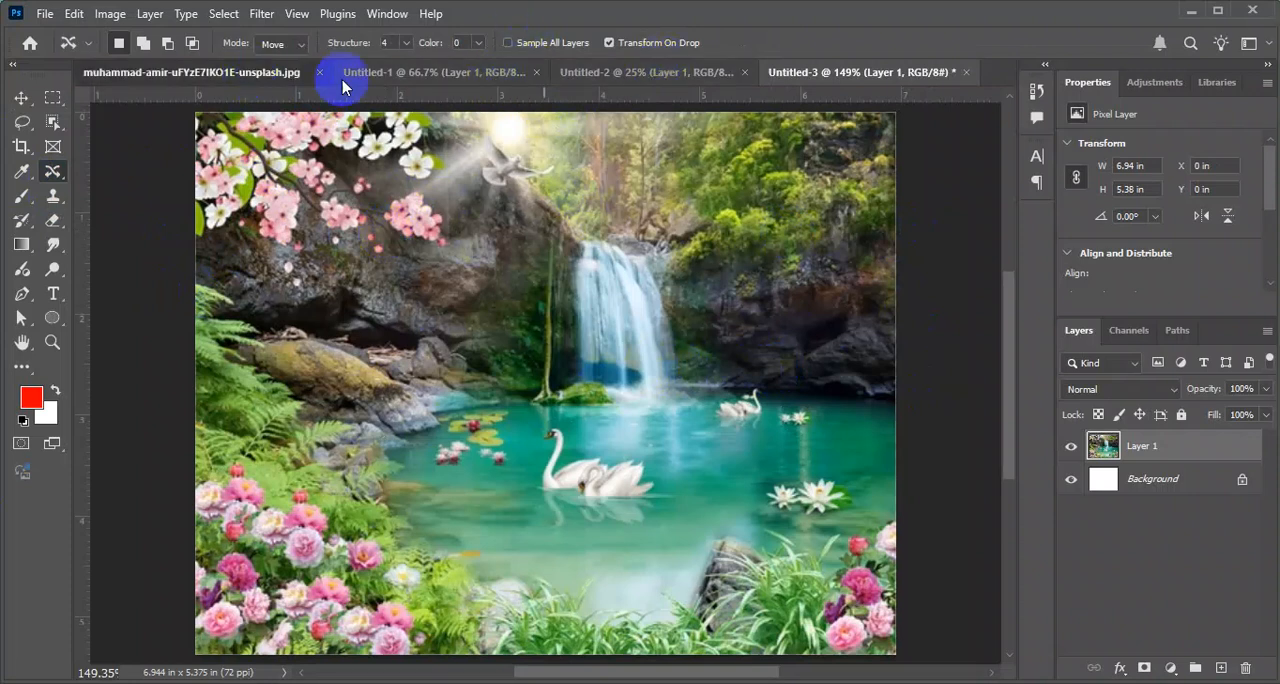
{"action": "left_click", "coordinate": [286, 75]}
{"action": "left_click", "coordinate": [883, 79]}
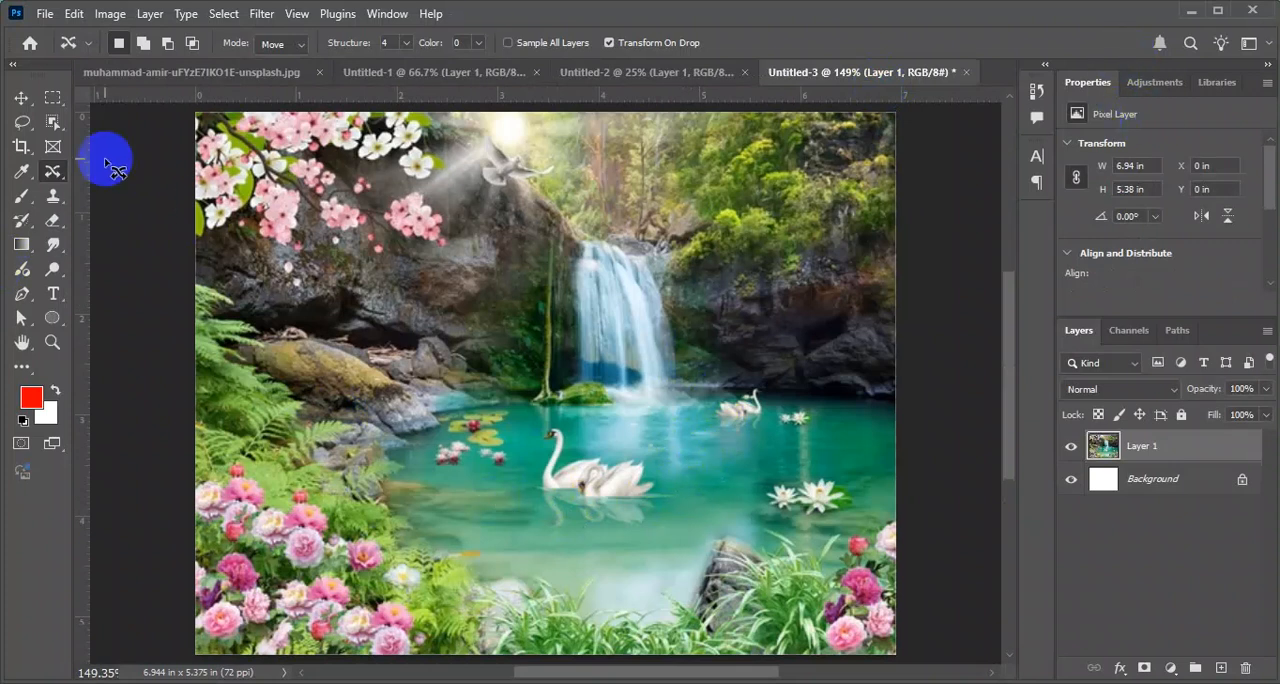
Step: With the Patch tool, try covering the large white water lilies with a copy of the two large swans, and undo it
{"action": "mouse_move", "coordinate": [53, 171]}
{"action": "left_mouse_down"}
{"action": "mouse_move", "coordinate": [91, 169]}
{"action": "mouse_move", "coordinate": [181, 206]}
{"action": "mouse_move", "coordinate": [168, 193]}
{"action": "mouse_move", "coordinate": [177, 223]}
{"action": "left_mouse_up"}
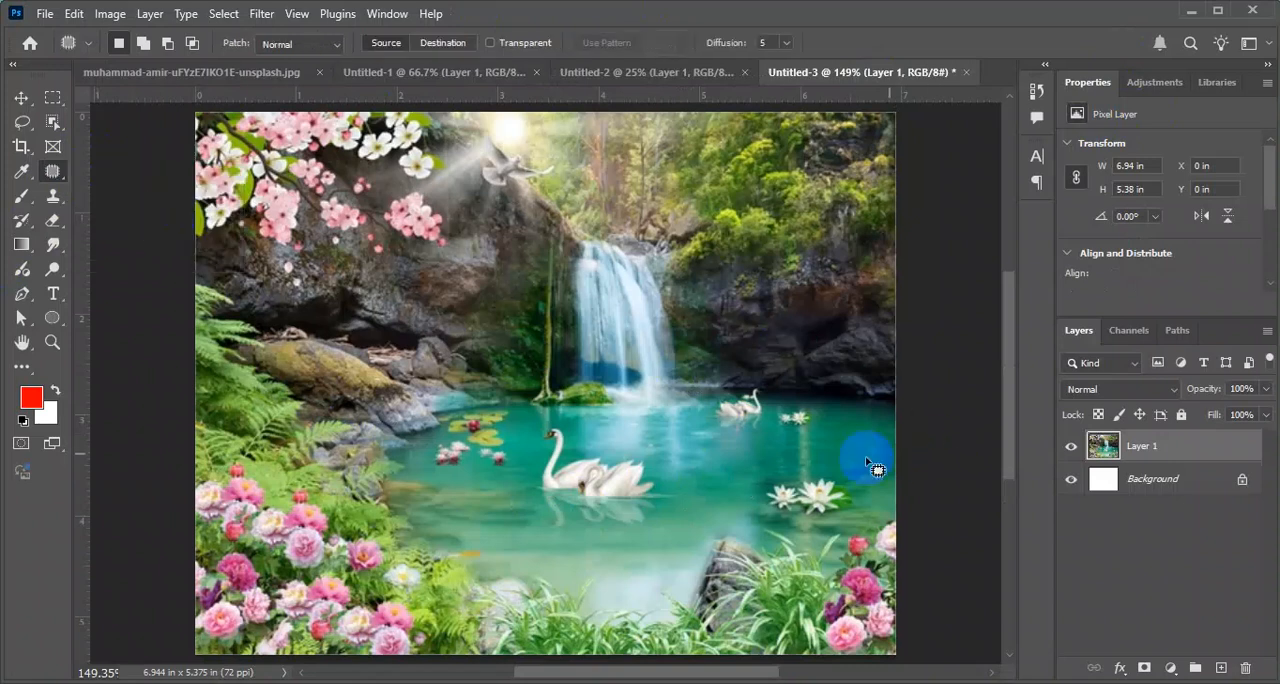
{"action": "mouse_move", "coordinate": [764, 455]}
{"action": "left_mouse_down"}
{"action": "mouse_move", "coordinate": [813, 434]}
{"action": "mouse_move", "coordinate": [875, 470]}
{"action": "mouse_move", "coordinate": [883, 513]}
{"action": "mouse_move", "coordinate": [829, 536]}
{"action": "mouse_move", "coordinate": [766, 531]}
{"action": "mouse_move", "coordinate": [754, 503]}
{"action": "mouse_move", "coordinate": [819, 493]}
{"action": "mouse_move", "coordinate": [545, 457]}
{"action": "mouse_move", "coordinate": [589, 471]}
{"action": "left_mouse_up"}
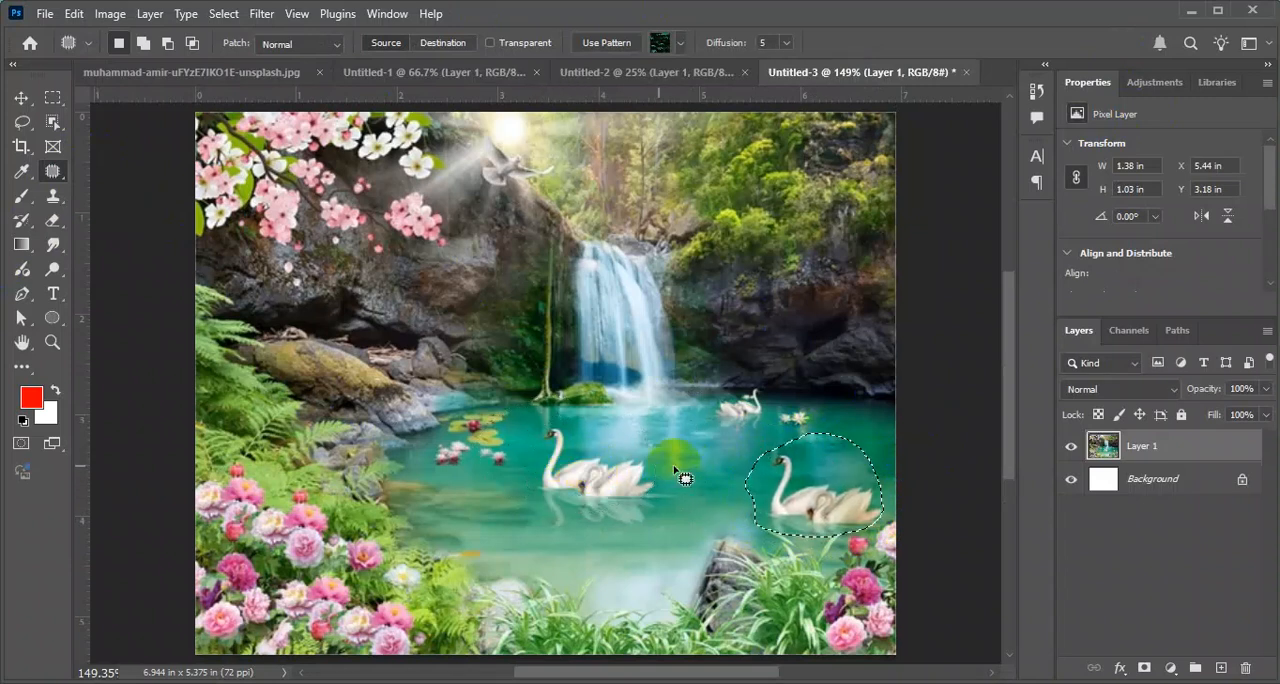
{"action": "key", "text": "ctrl+d"}
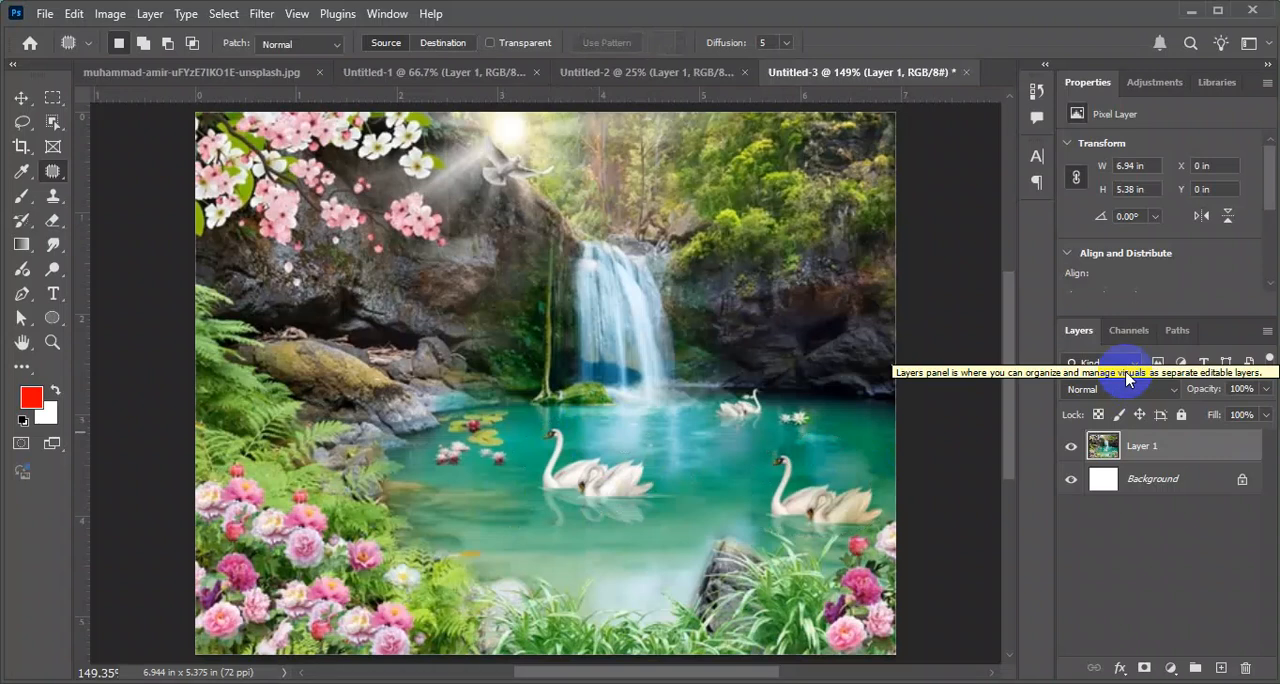
{"action": "key", "text": "ctrl+z"}
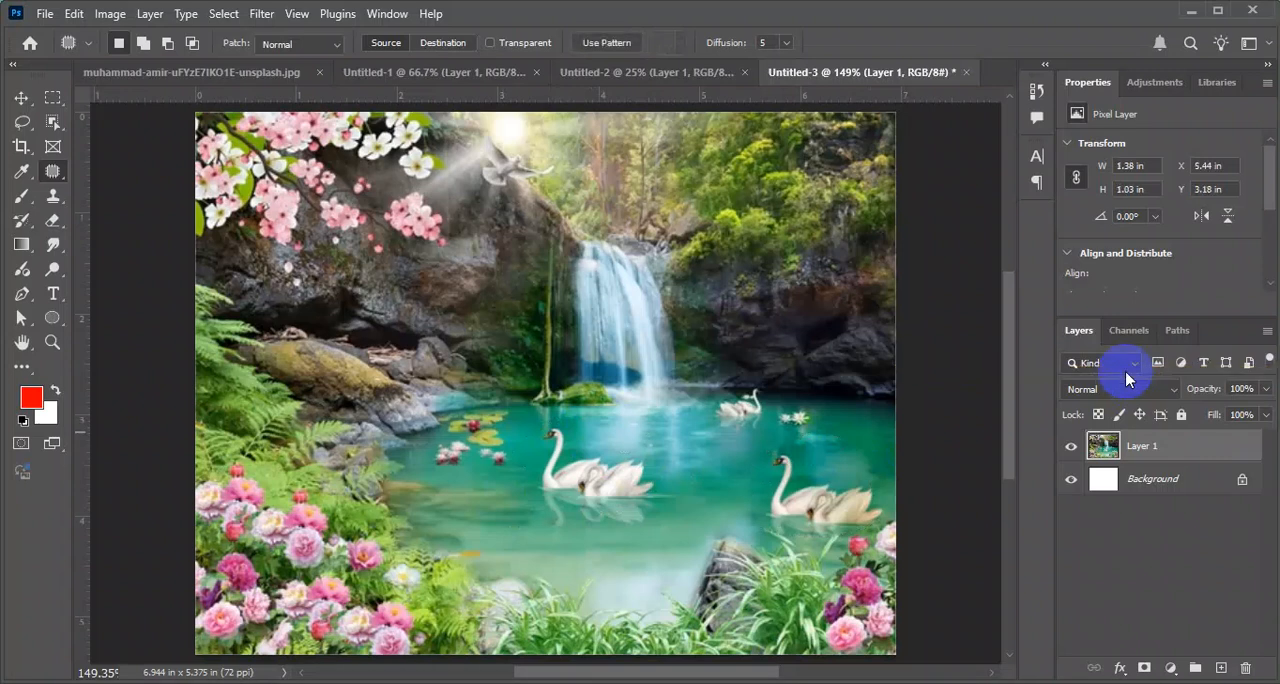
{"action": "key", "text": "ctrl+z"}
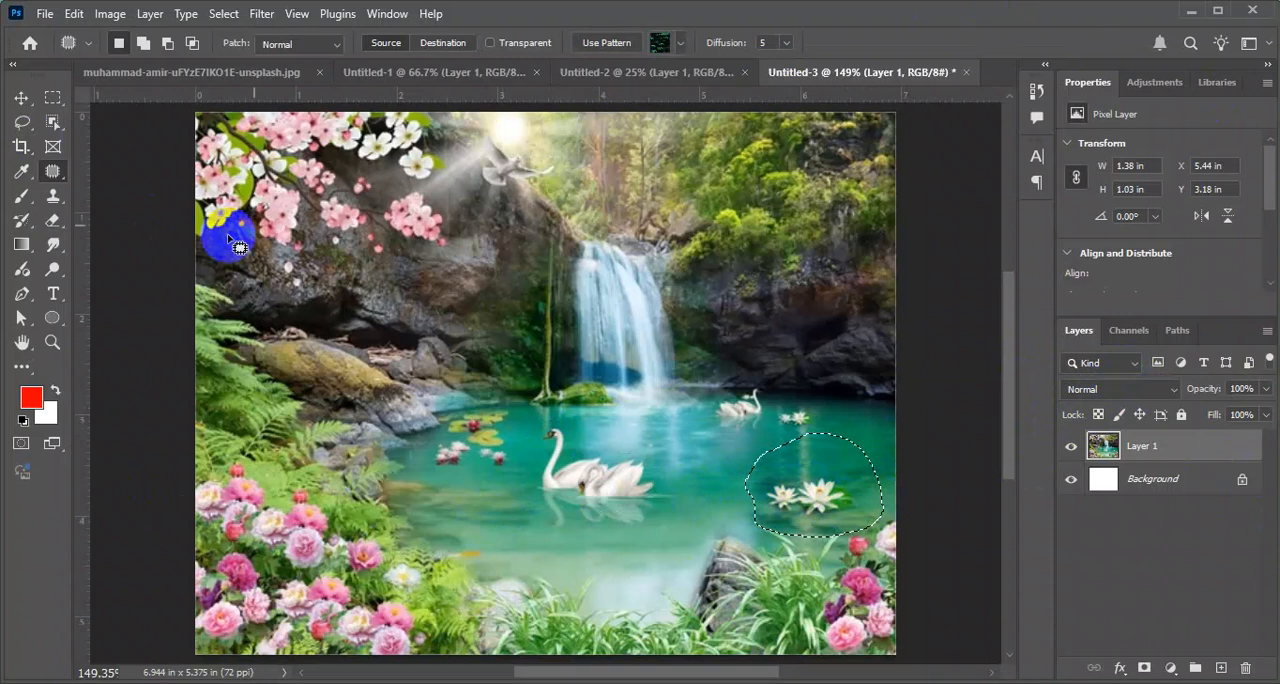
Step: Try shifting the selected large lilies across the lake with the ordinary Move tool, and undo the move
{"action": "right_click", "coordinate": [68, 173]}
{"action": "left_click", "coordinate": [158, 242]}
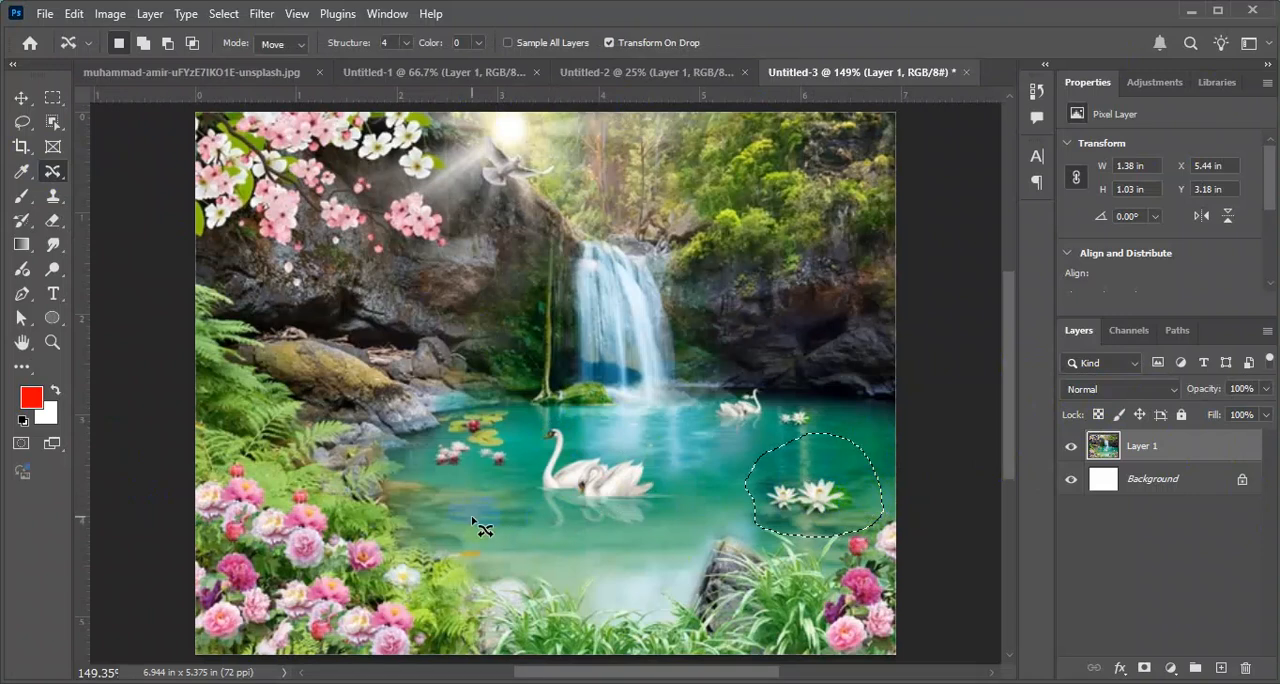
{"action": "left_click", "coordinate": [20, 97]}
{"action": "left_click_drag", "start_coordinate": [793, 492], "coordinate": [463, 500]}
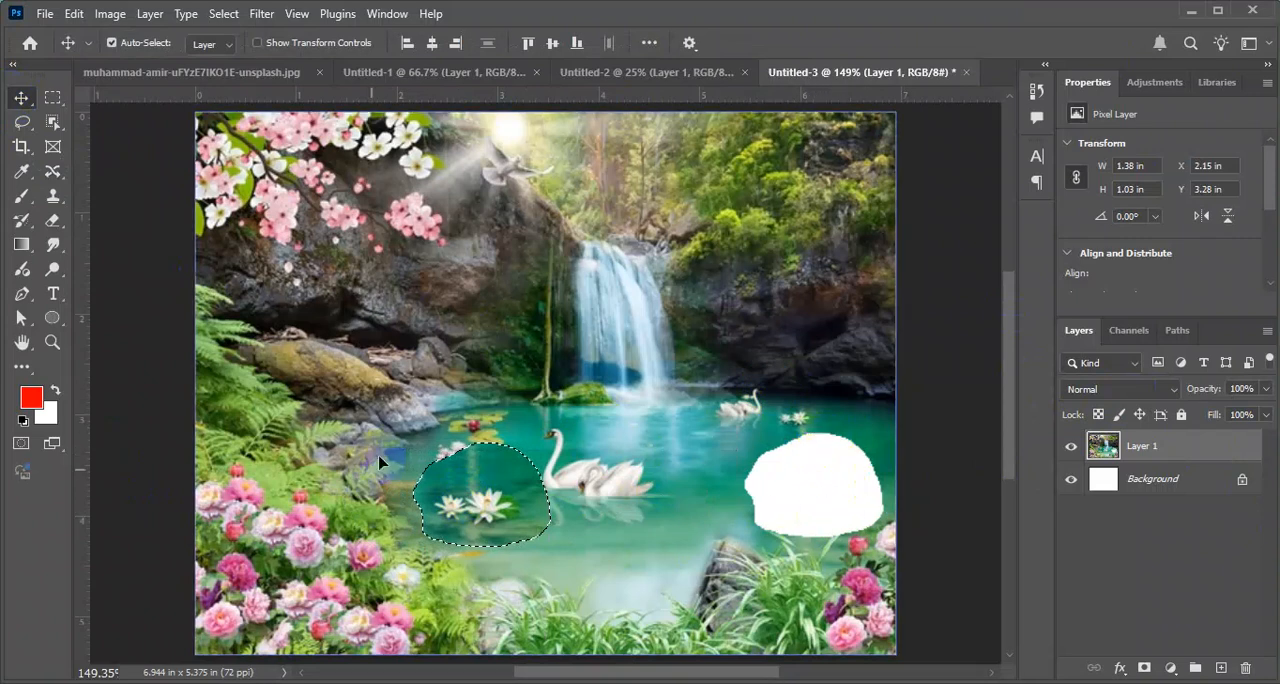
{"action": "left_click_drag", "start_coordinate": [508, 486], "coordinate": [495, 493]}
{"action": "key", "text": "ctrl+d"}
{"action": "key", "text": "ctrl+z"}
{"action": "key", "text": "ctrl+z"}
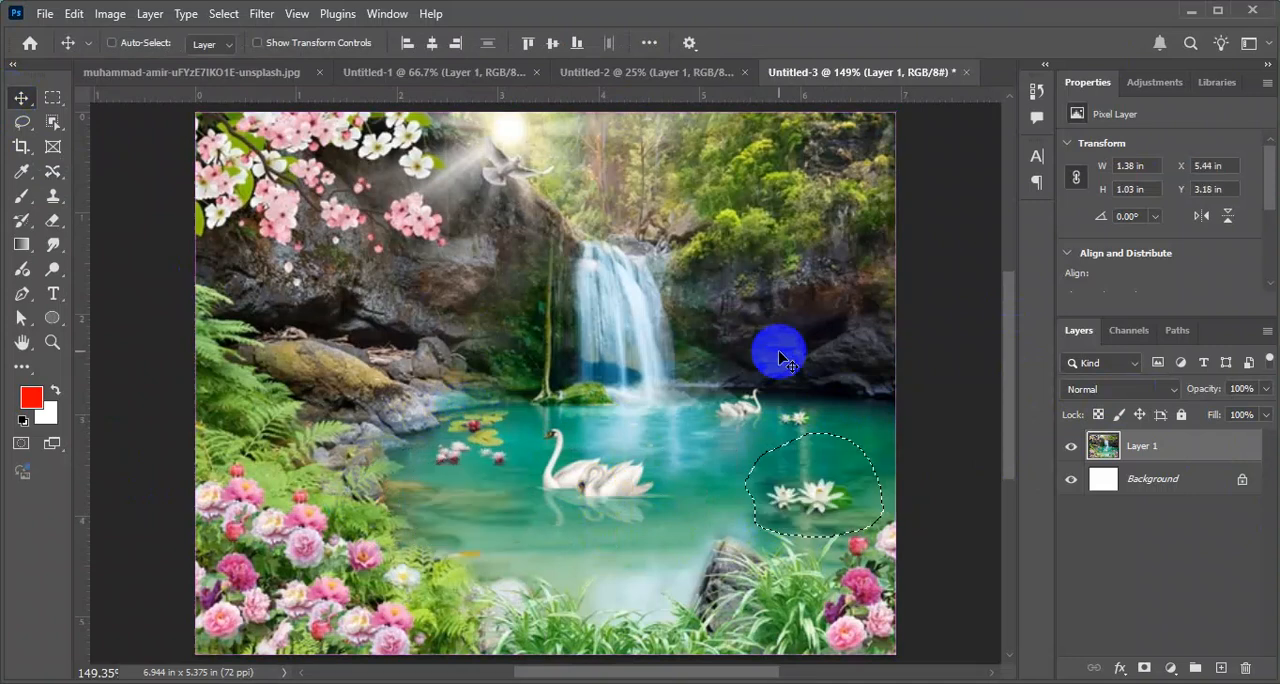
Step: Try relocating the large lilies across the lake with Content-Aware Move, scaled down to about 1.03 x 0.76 in, and undo it
{"action": "left_click", "coordinate": [54, 177]}
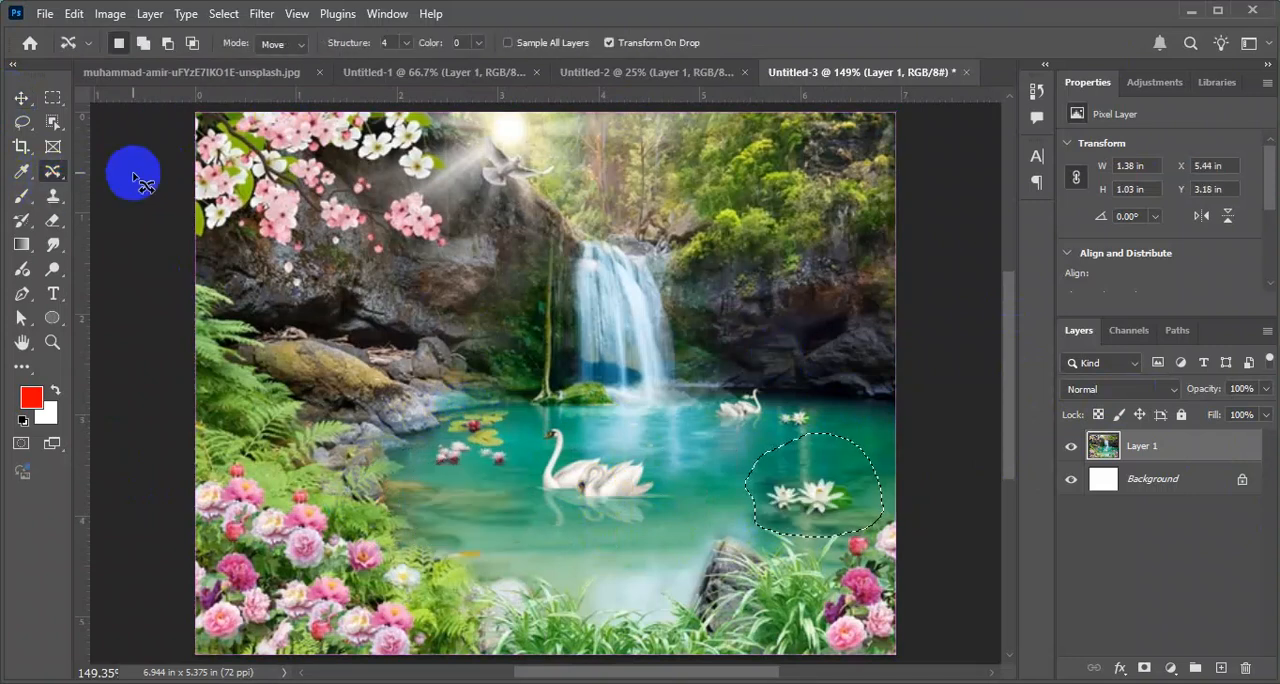
{"action": "left_click_drag", "start_coordinate": [819, 491], "coordinate": [497, 496]}
{"action": "left_click_drag", "start_coordinate": [556, 447], "coordinate": [514, 476]}
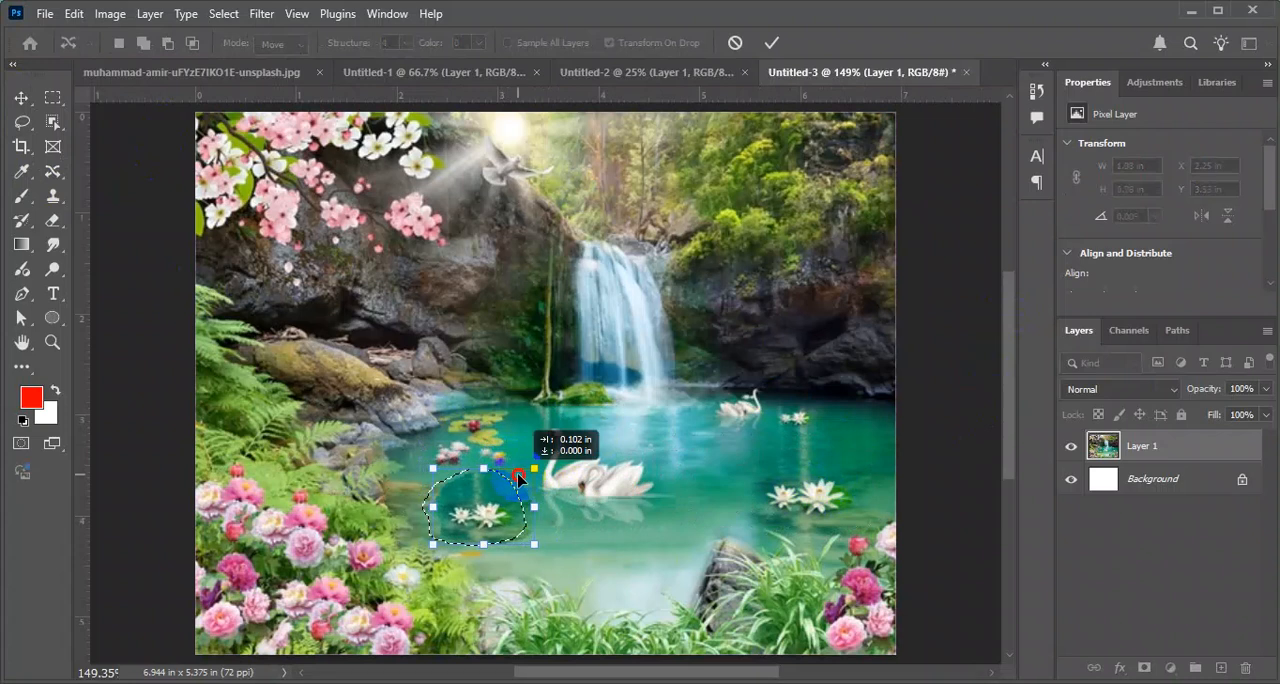
{"action": "left_click", "coordinate": [600, 483]}
{"action": "left_click", "coordinate": [886, 471]}
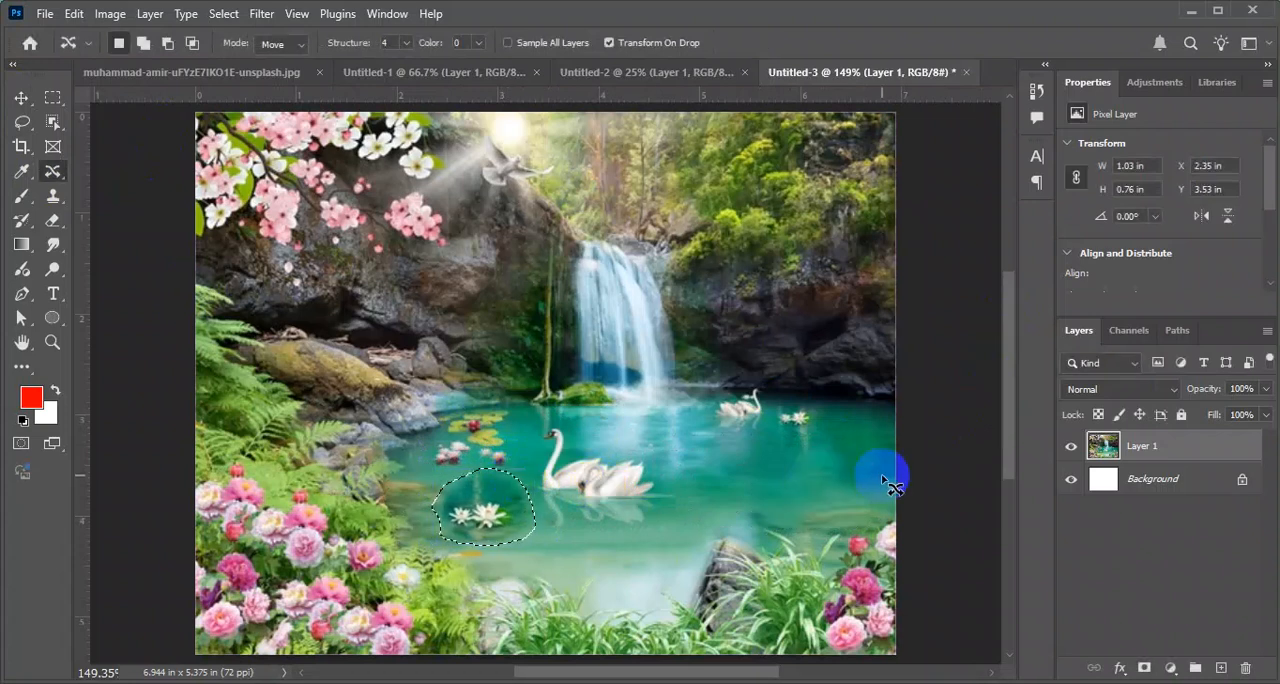
{"action": "left_click", "coordinate": [512, 512]}
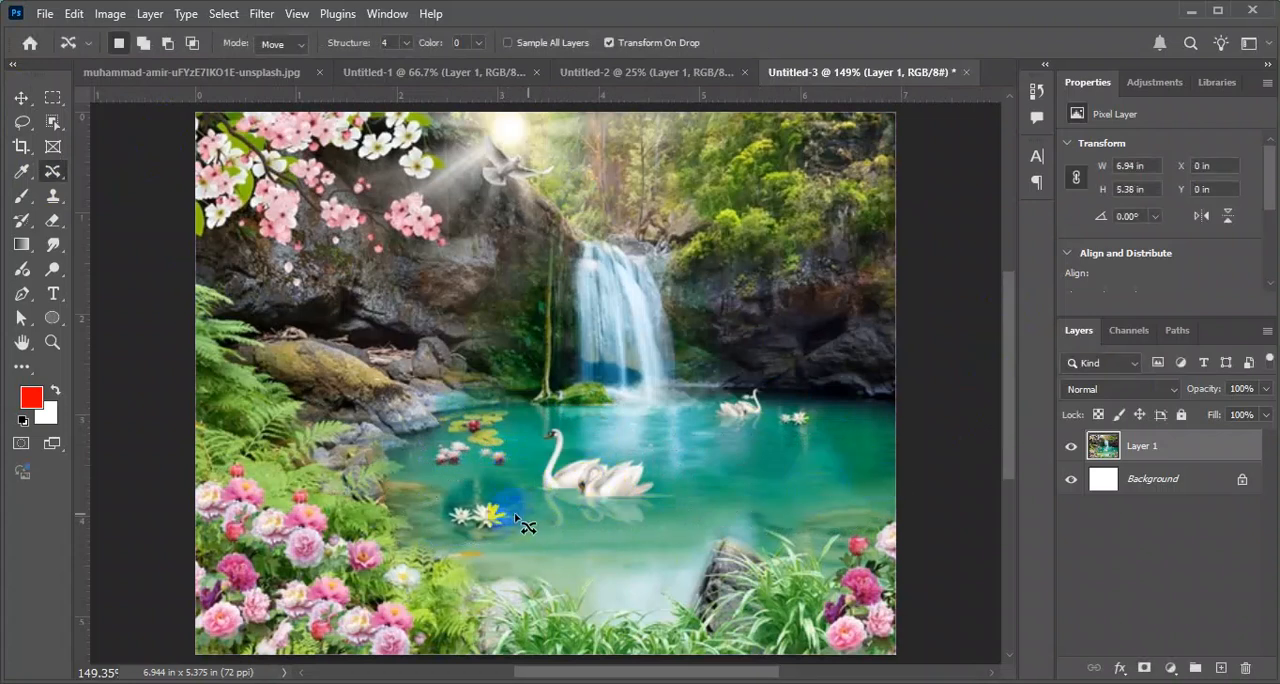
{"action": "left_click", "coordinate": [895, 488]}
{"action": "left_click", "coordinate": [860, 478]}
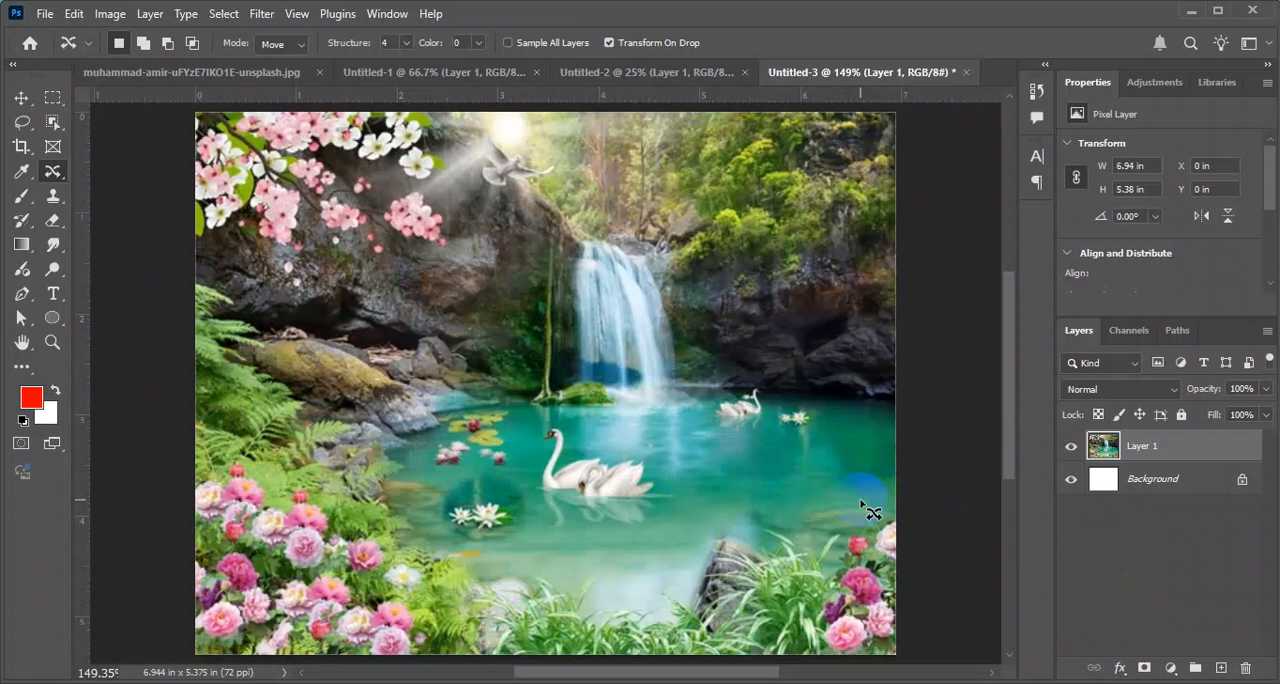
{"action": "key", "text": "ctrl+z"}
{"action": "key", "text": "ctrl+z"}
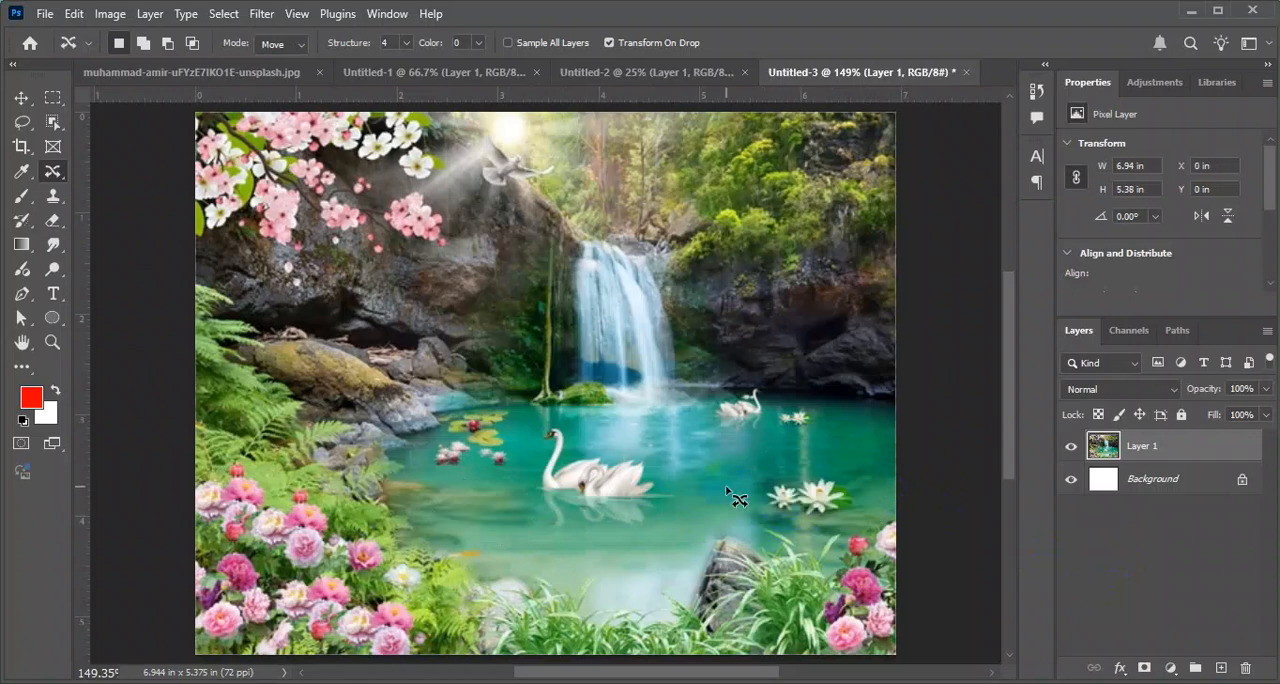
Step: Select the small water lilies near the rocks, relocate them to the middle of the lake with Content-Aware Move, and deselect
{"action": "mouse_move", "coordinate": [738, 487]}
{"action": "left_mouse_down"}
{"action": "mouse_move", "coordinate": [820, 435]}
{"action": "mouse_move", "coordinate": [894, 488]}
{"action": "mouse_move", "coordinate": [738, 532]}
{"action": "left_mouse_up"}
{"action": "key", "text": "ctrl+d"}
{"action": "mouse_move", "coordinate": [770, 420]}
{"action": "left_mouse_down"}
{"action": "mouse_move", "coordinate": [778, 396]}
{"action": "mouse_move", "coordinate": [810, 398]}
{"action": "mouse_move", "coordinate": [833, 445]}
{"action": "mouse_move", "coordinate": [790, 440]}
{"action": "mouse_move", "coordinate": [797, 413]}
{"action": "mouse_move", "coordinate": [772, 462]}
{"action": "mouse_move", "coordinate": [718, 470]}
{"action": "left_mouse_up"}
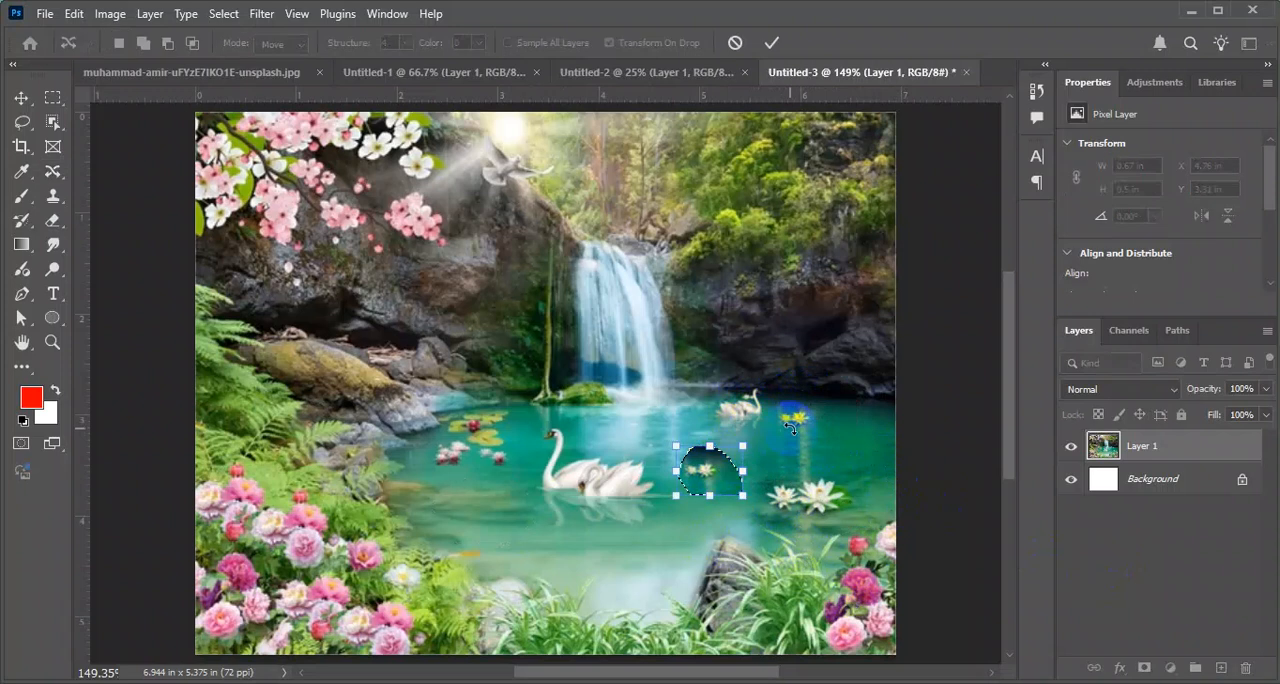
{"action": "left_click", "coordinate": [790, 428]}
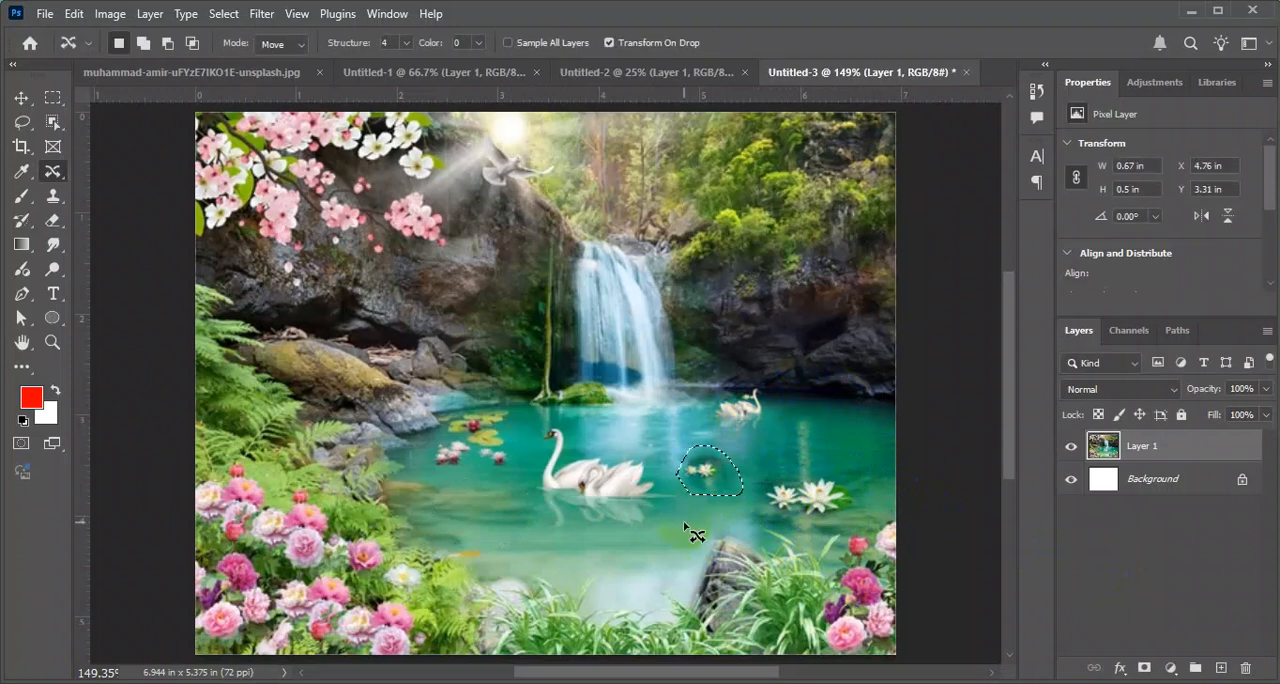
{"action": "key", "text": "ctrl+d"}
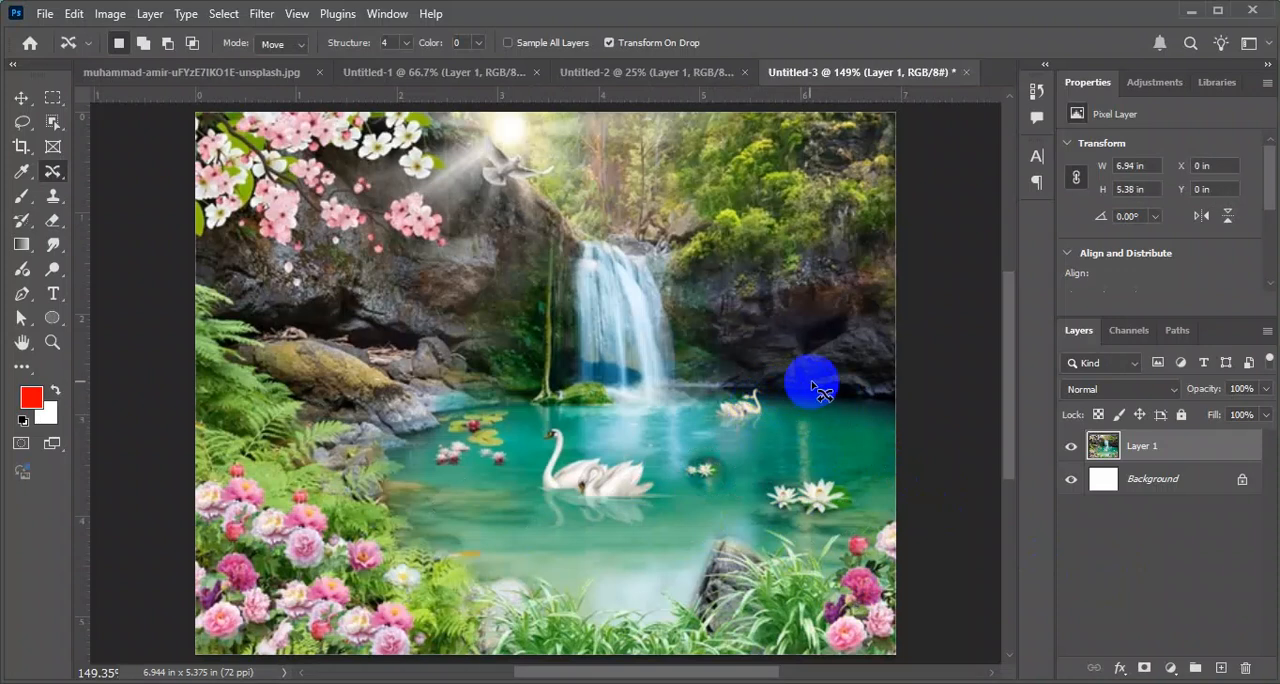
Step: In the street photo, relocate the nearest motorcyclist in the shaded lane farther down the road with Content-Aware Move, and deselect
{"action": "left_click", "coordinate": [300, 70]}
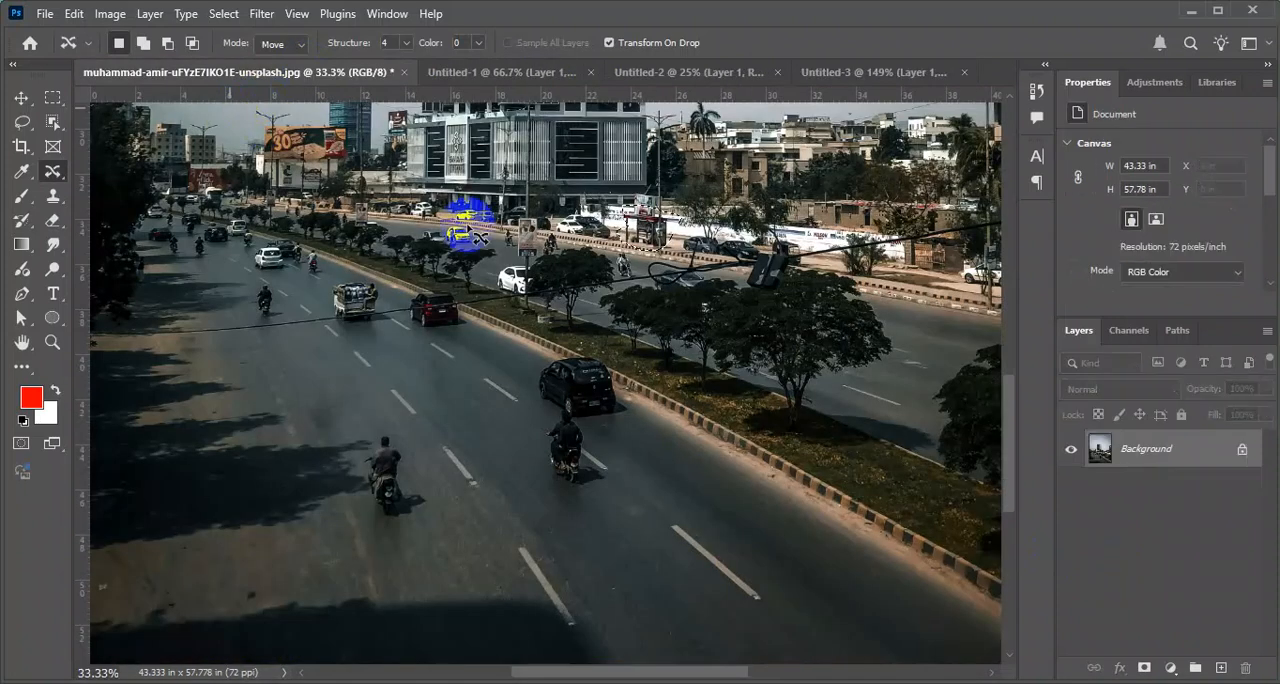
{"action": "mouse_move", "coordinate": [371, 410]}
{"action": "left_mouse_down"}
{"action": "mouse_move", "coordinate": [428, 486]}
{"action": "mouse_move", "coordinate": [421, 535]}
{"action": "mouse_move", "coordinate": [360, 546]}
{"action": "mouse_move", "coordinate": [326, 443]}
{"action": "mouse_move", "coordinate": [362, 411]}
{"action": "left_mouse_up"}
{"action": "mouse_move", "coordinate": [400, 491]}
{"action": "left_mouse_down"}
{"action": "mouse_move", "coordinate": [323, 380]}
{"action": "mouse_move", "coordinate": [311, 387]}
{"action": "mouse_move", "coordinate": [306, 432]}
{"action": "mouse_move", "coordinate": [363, 540]}
{"action": "mouse_move", "coordinate": [403, 577]}
{"action": "mouse_move", "coordinate": [423, 575]}
{"action": "left_mouse_up"}
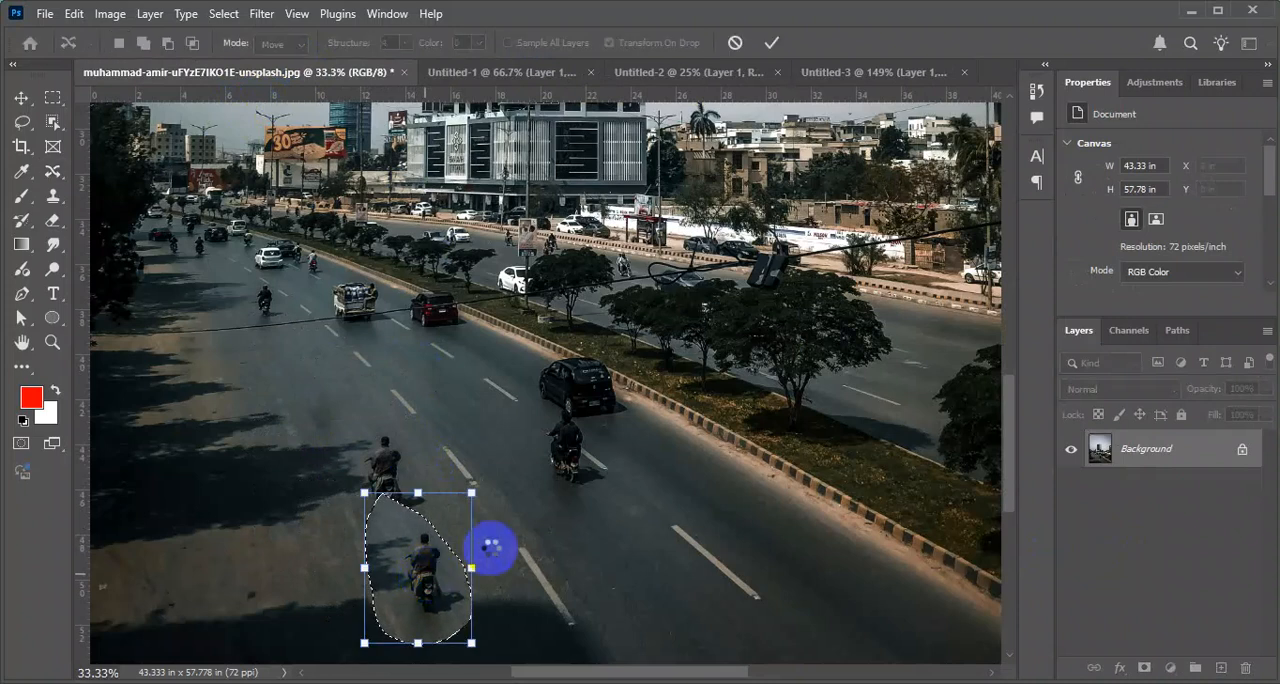
{"action": "key", "text": "Return"}
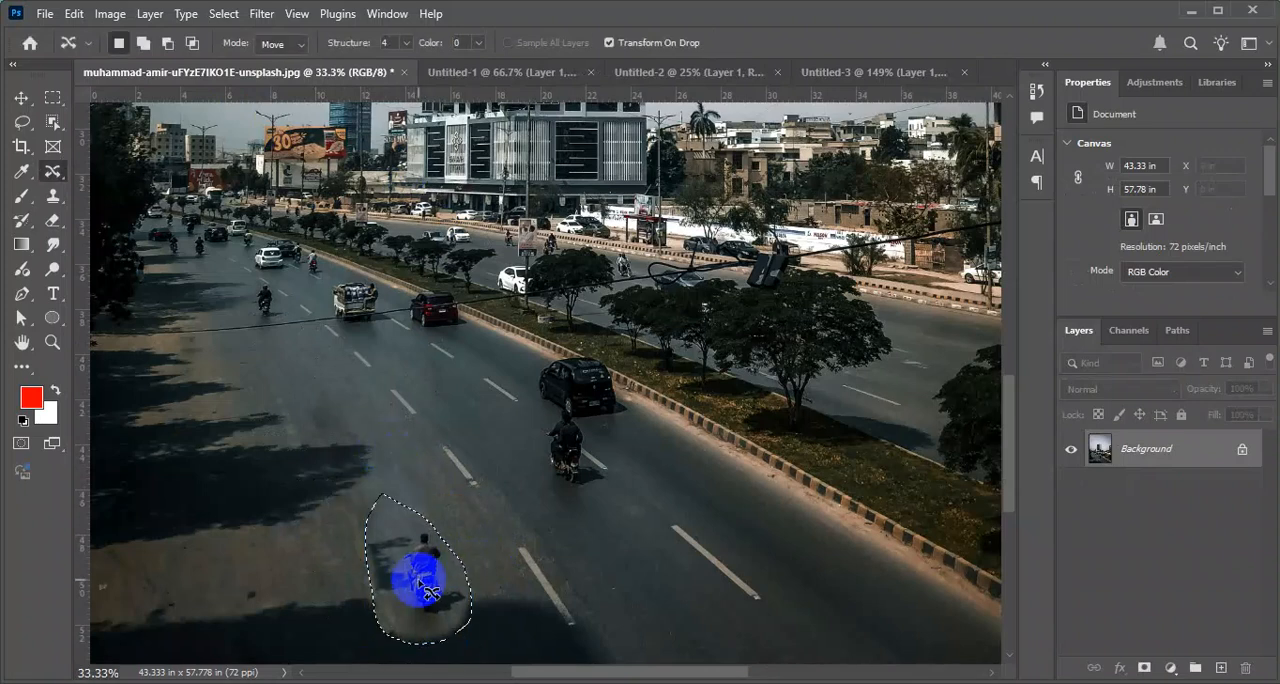
{"action": "left_click", "coordinate": [473, 559]}
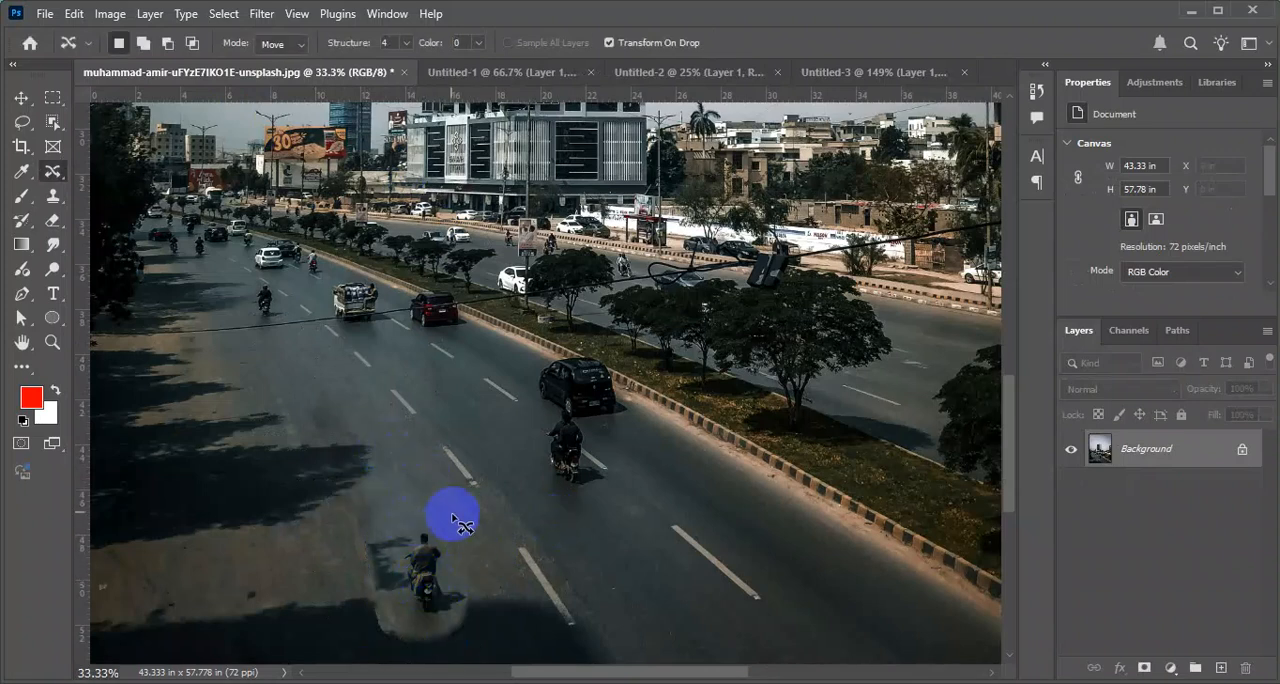
Step: Inspect the relocated motorcyclist and the patched road around it up close, and undo the Content-Aware Move
{"action": "key", "text": "ctrl+plus"}
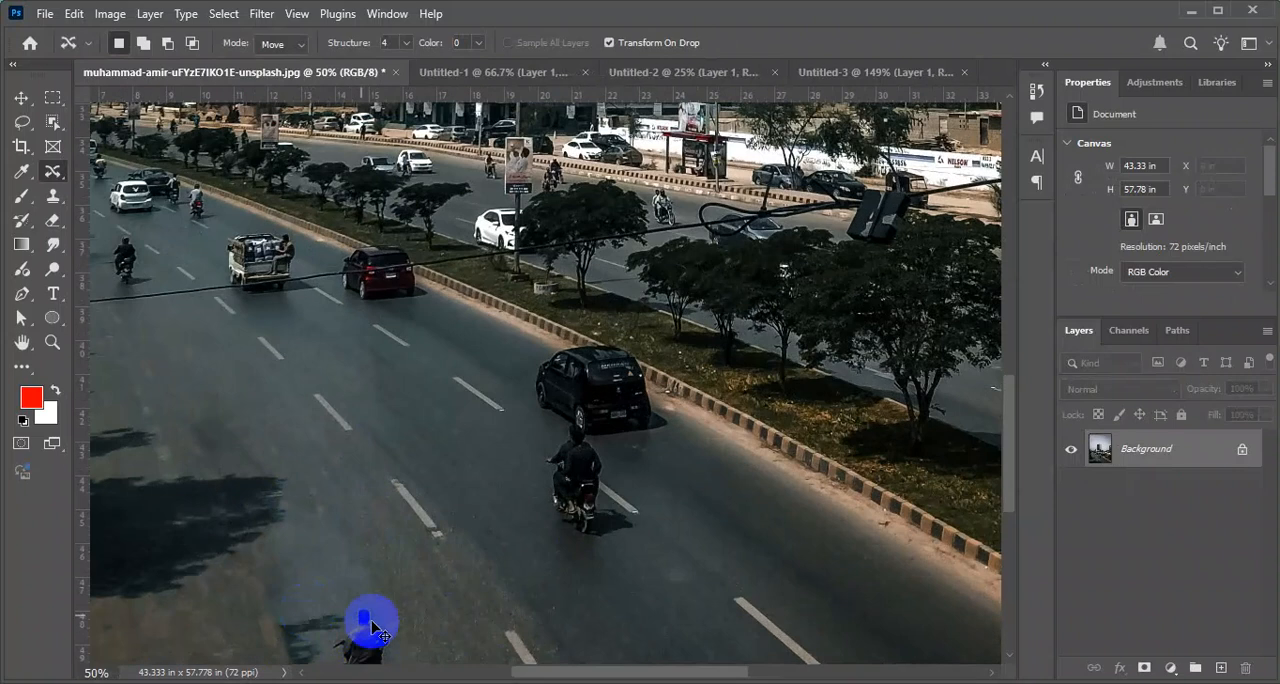
{"action": "left_click_drag", "start_coordinate": [400, 606], "coordinate": [463, 426]}
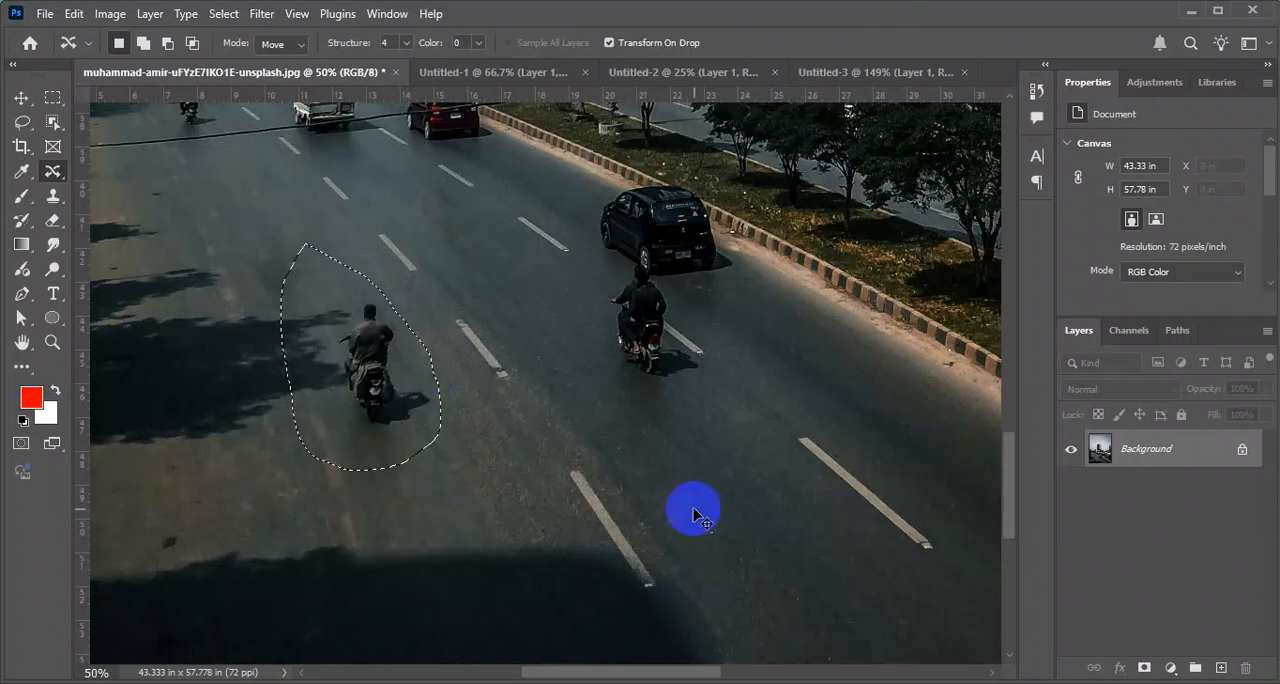
{"action": "left_click", "coordinate": [694, 513]}
{"action": "key", "text": "ctrl+0"}
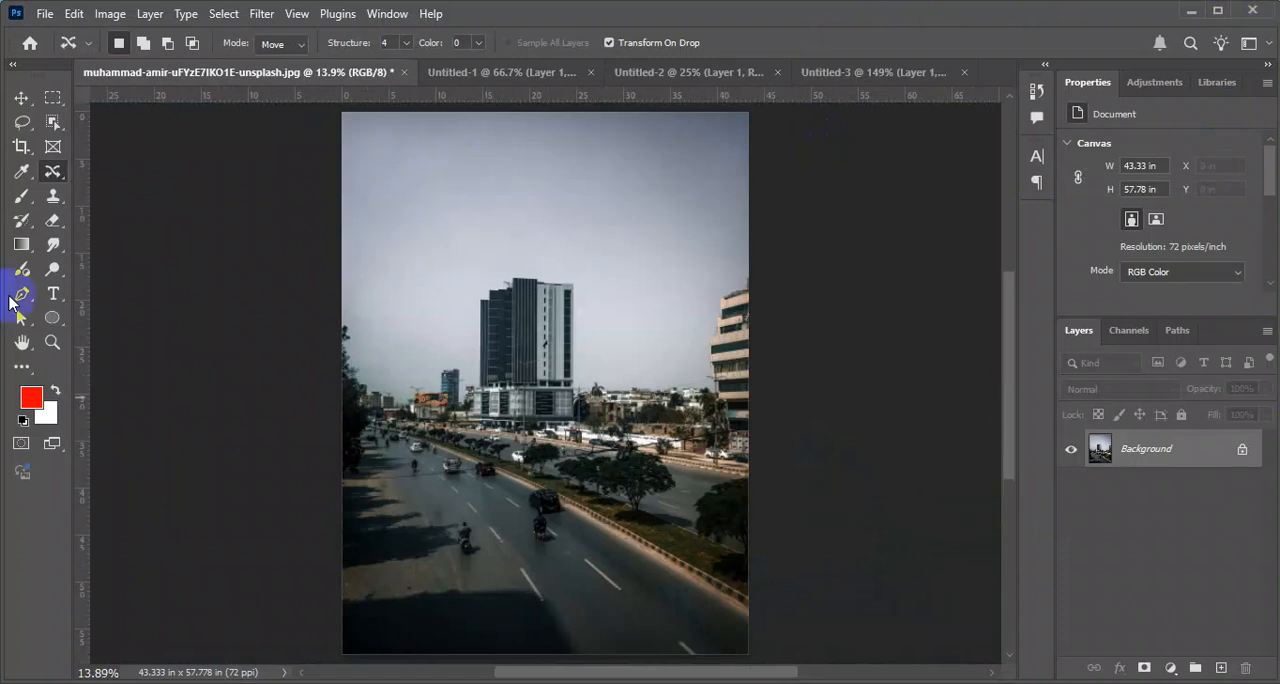
{"action": "key", "text": "ctrl+plus"}
{"action": "right_click", "coordinate": [53, 171]}
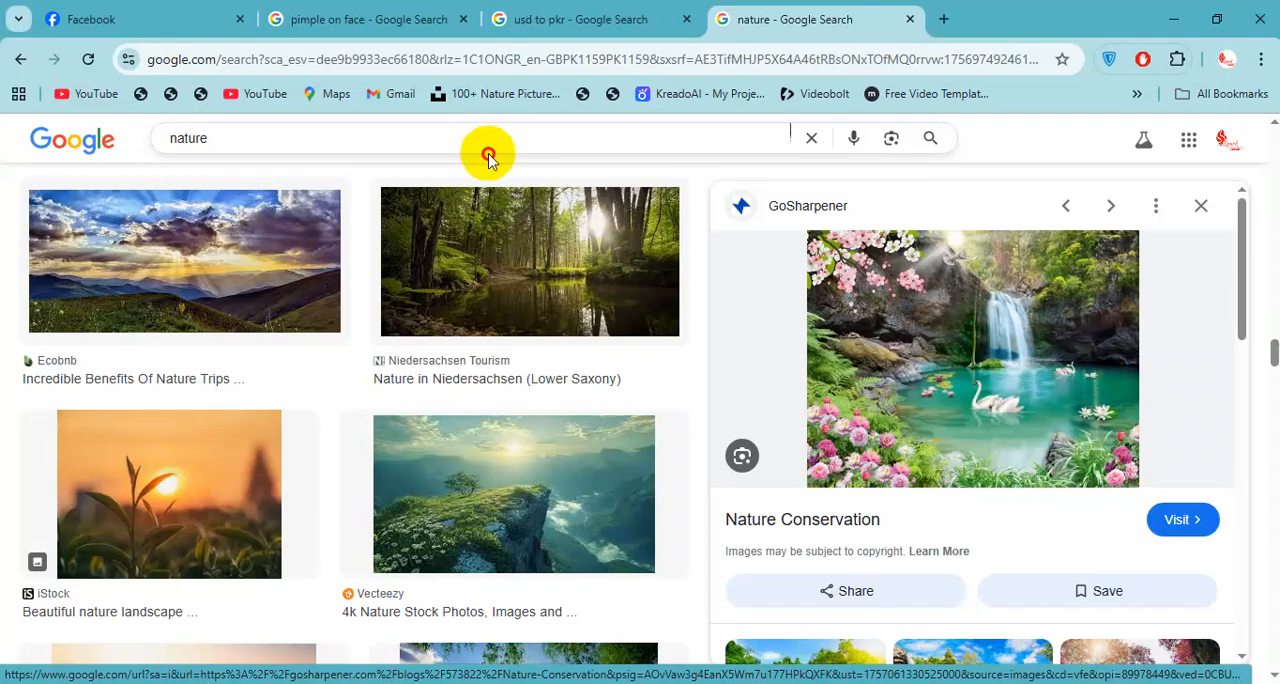
Step: Switch to the Chrome browser and search Google Images for "red eye images"
{"action": "double_click", "coordinate": [507, 147]}
{"action": "type", "text": "re"}
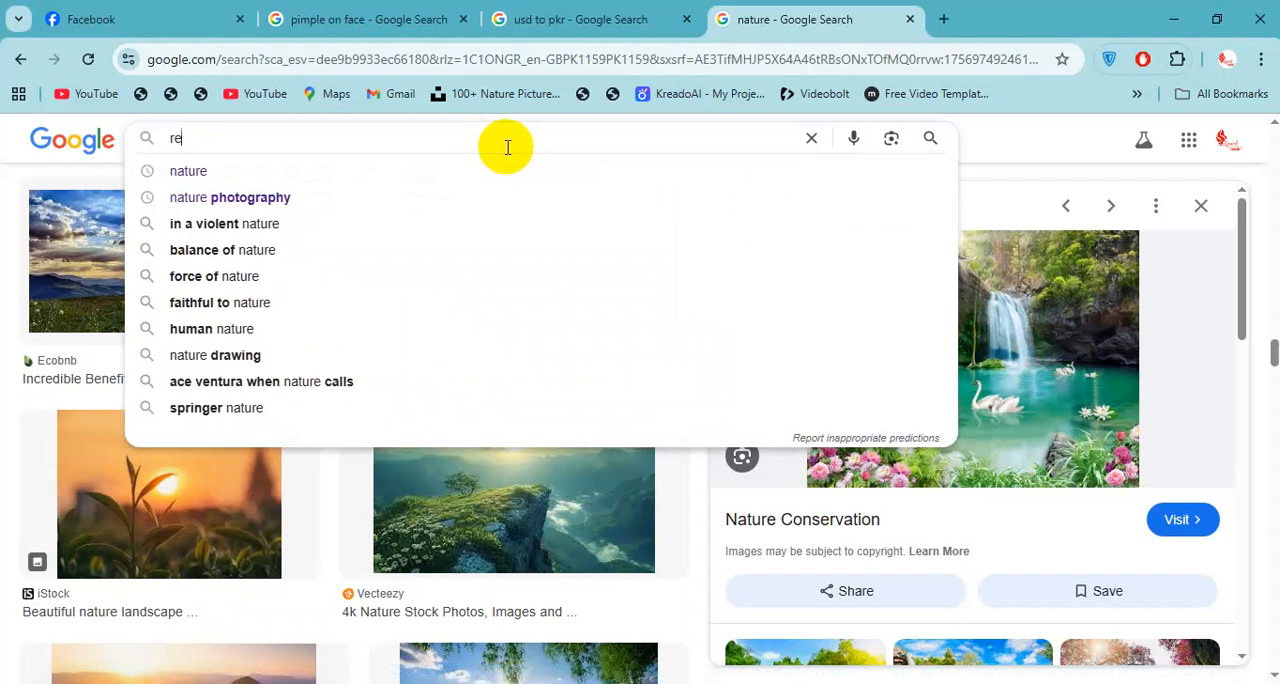
{"action": "type", "text": "d"}
{"action": "key", "text": "Down"}
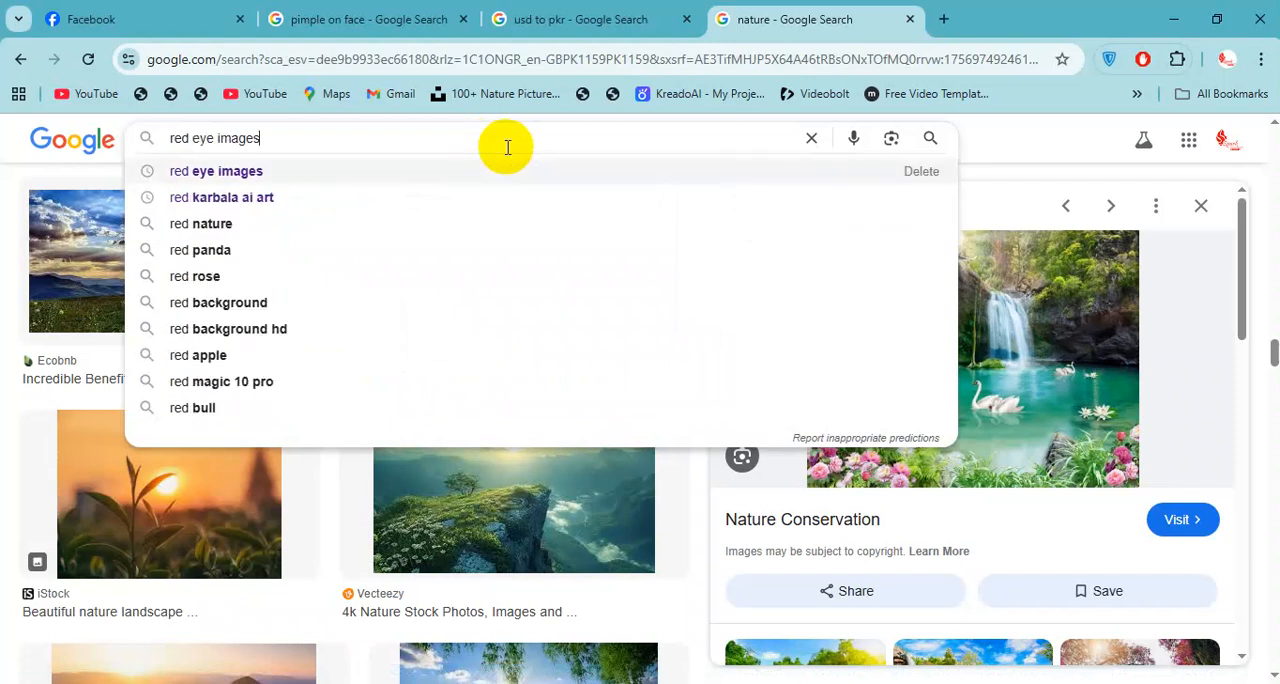
{"action": "key", "text": "Return"}
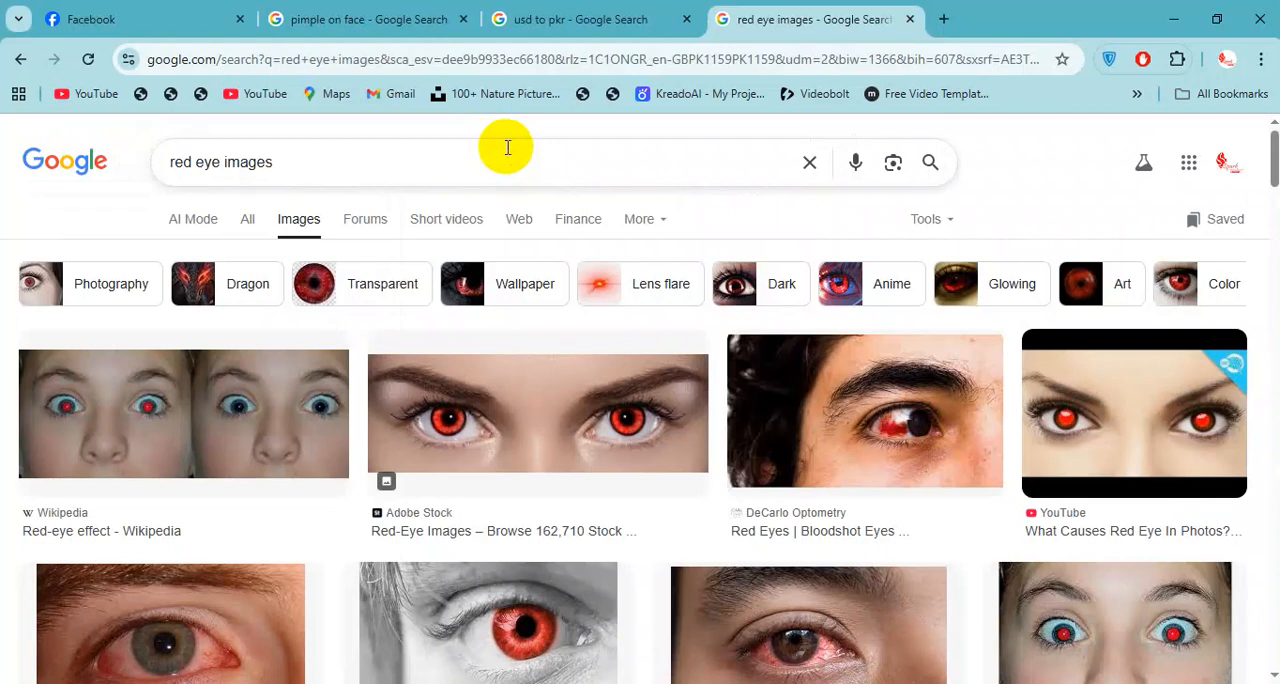
Step: Find the Eye Mantra photo of two women with red pupils in the results and copy the image
{"action": "scroll", "coordinate": [586, 120], "scroll_direction": "down", "scroll_amount": 1}
{"action": "scroll", "coordinate": [797, 180], "scroll_direction": "up", "scroll_amount": 1}
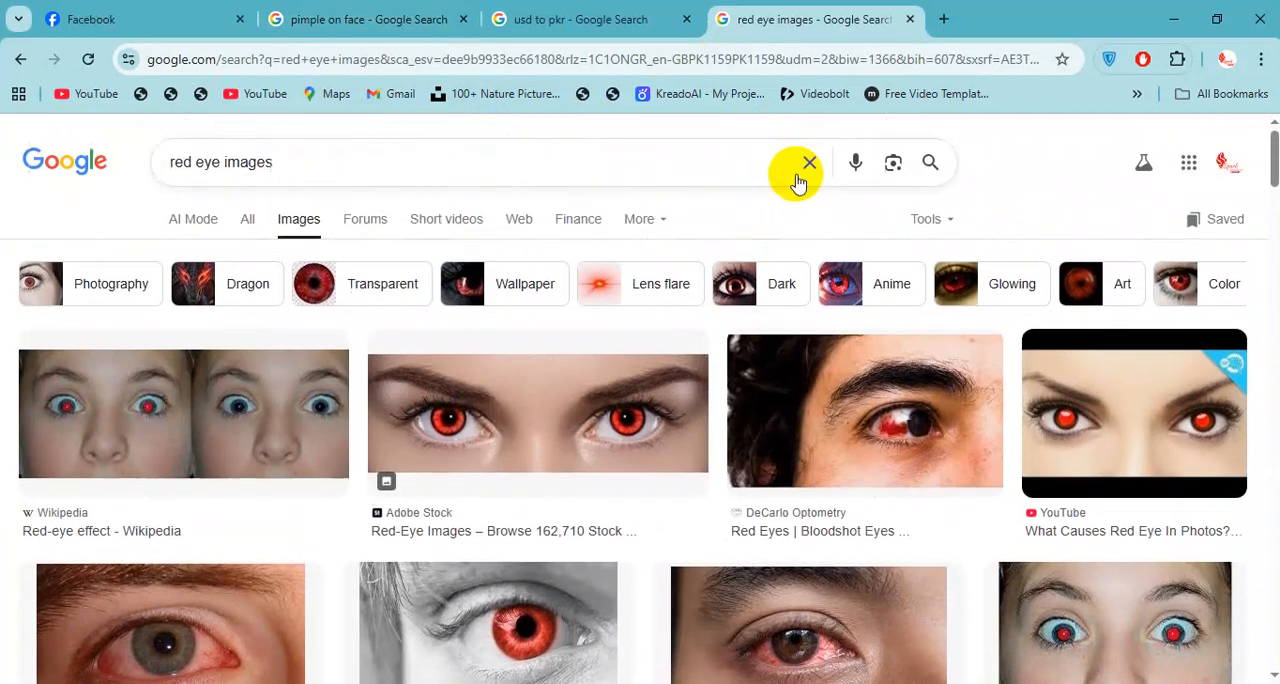
{"action": "scroll", "coordinate": [707, 414], "scroll_direction": "down", "scroll_amount": 5}
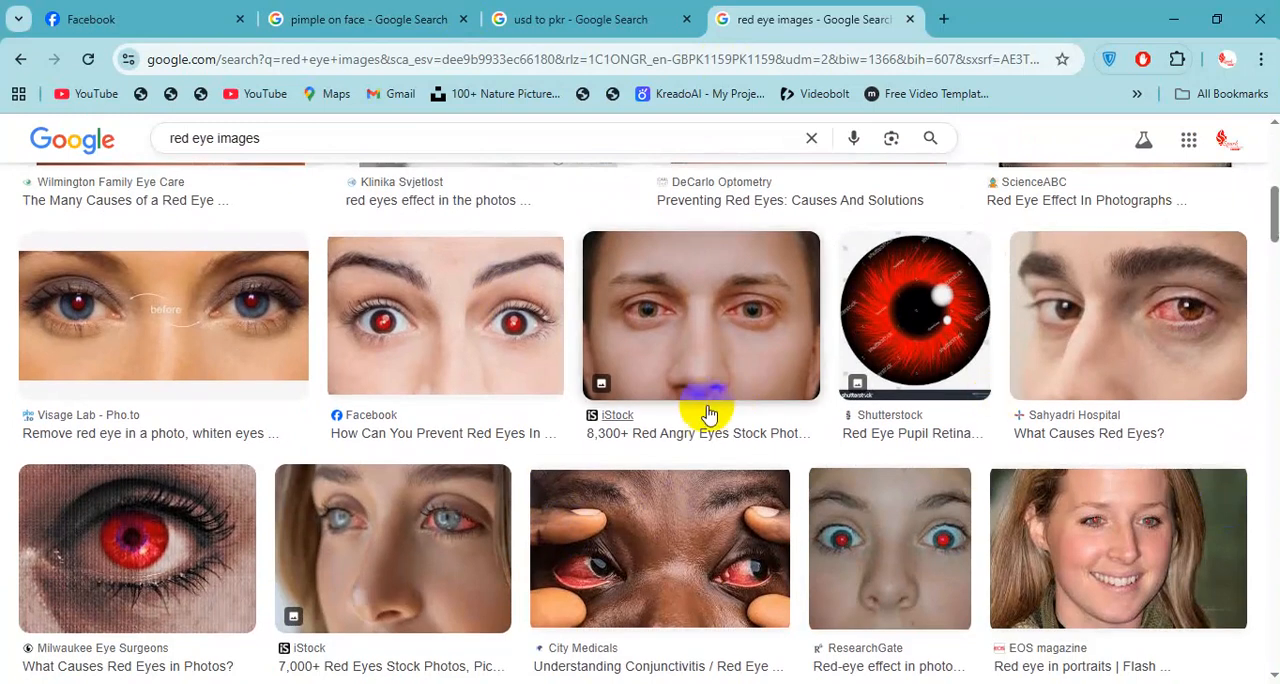
{"action": "scroll", "coordinate": [707, 414], "scroll_direction": "down", "scroll_amount": 4}
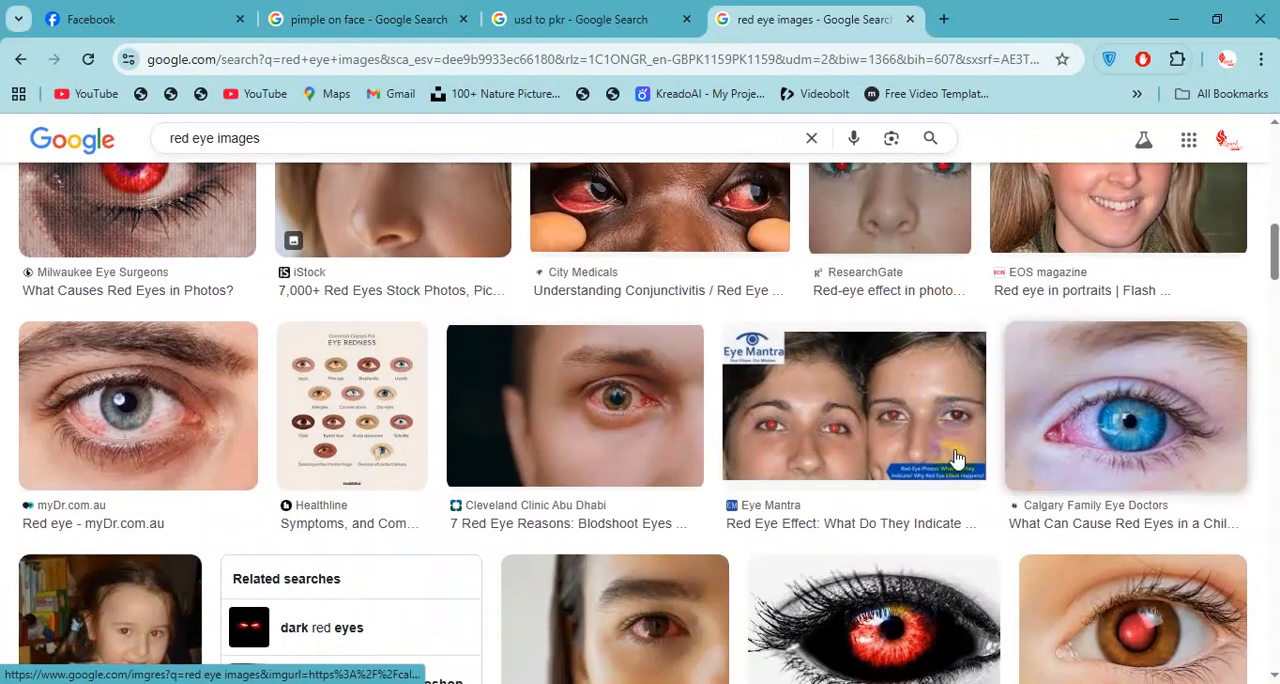
{"action": "left_click", "coordinate": [955, 458]}
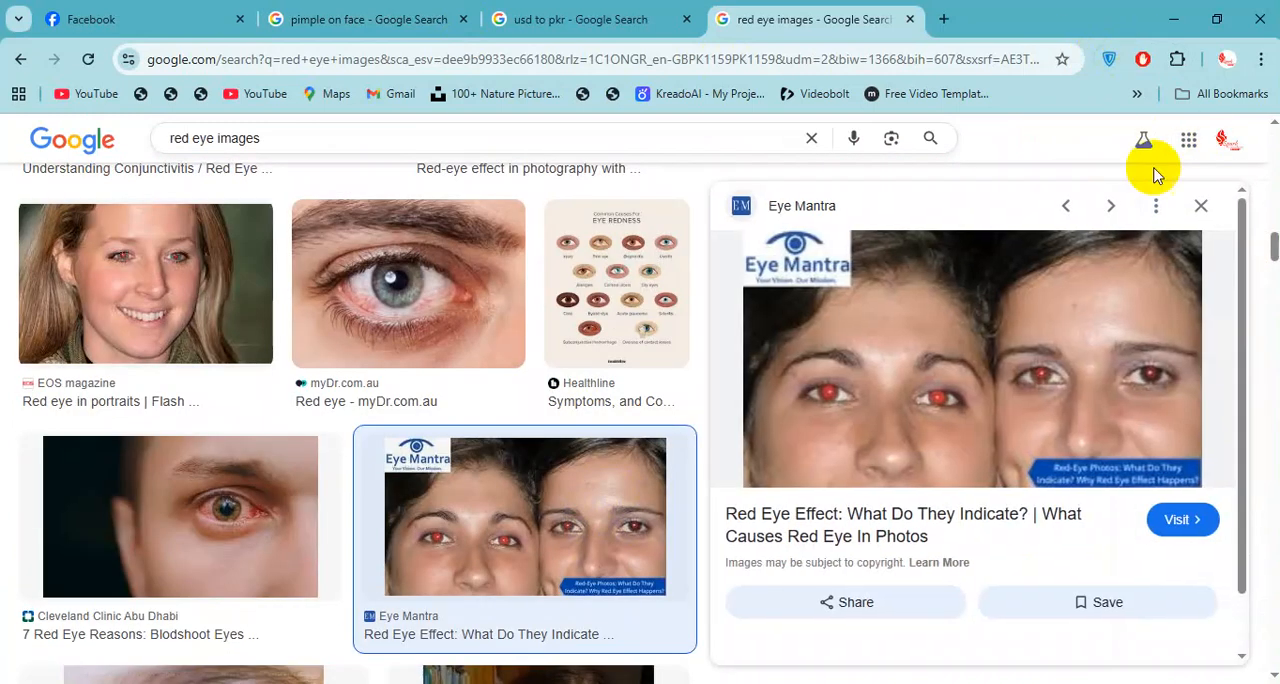
{"action": "right_click", "coordinate": [1167, 294]}
{"action": "left_click", "coordinate": [1026, 521]}
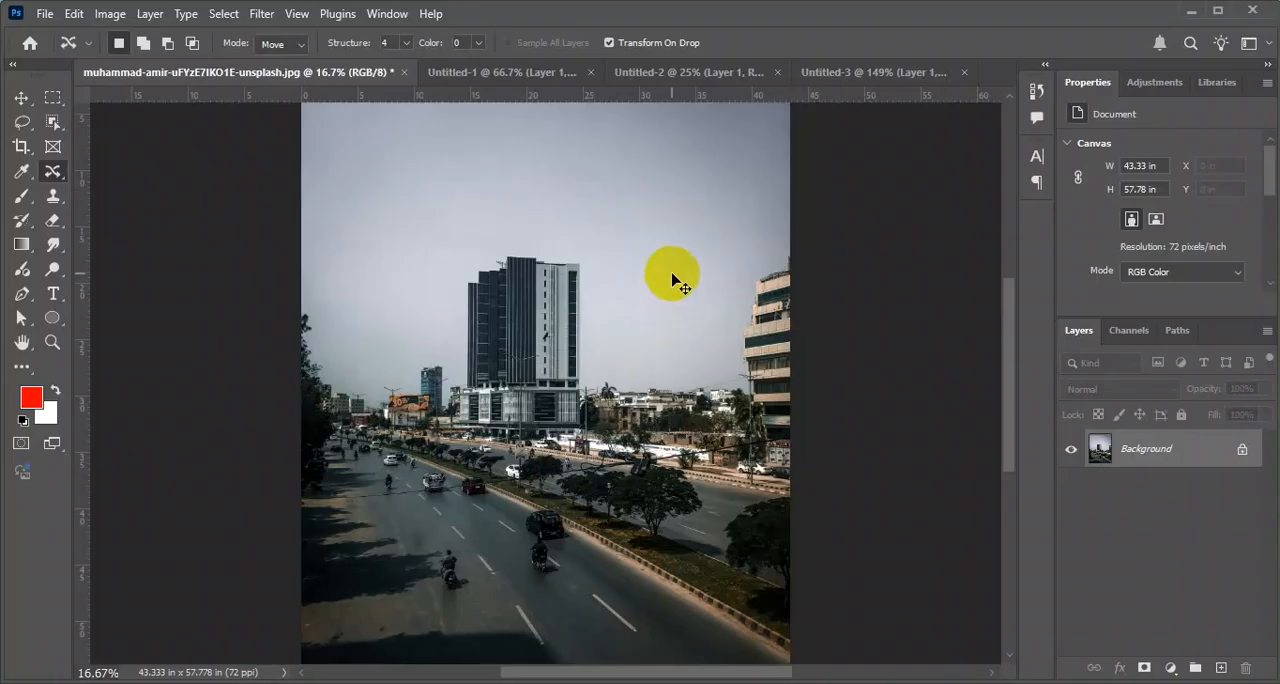
Step: Switch back to Photoshop and paste the copied red-eye photo into the street photo as a new layer
{"action": "key", "text": "ctrl+v"}
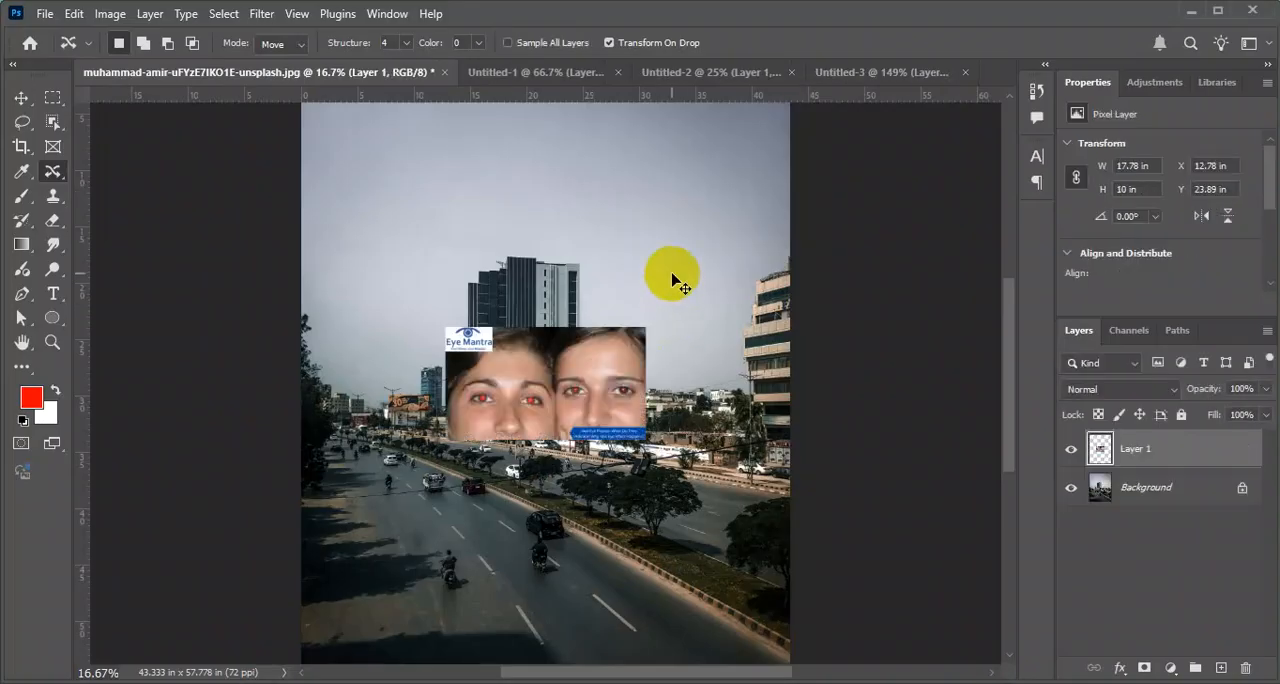
{"action": "key", "text": "ctrl+plus"}
{"action": "key", "text": "ctrl+plus"}
{"action": "key", "text": "ctrl+plus"}
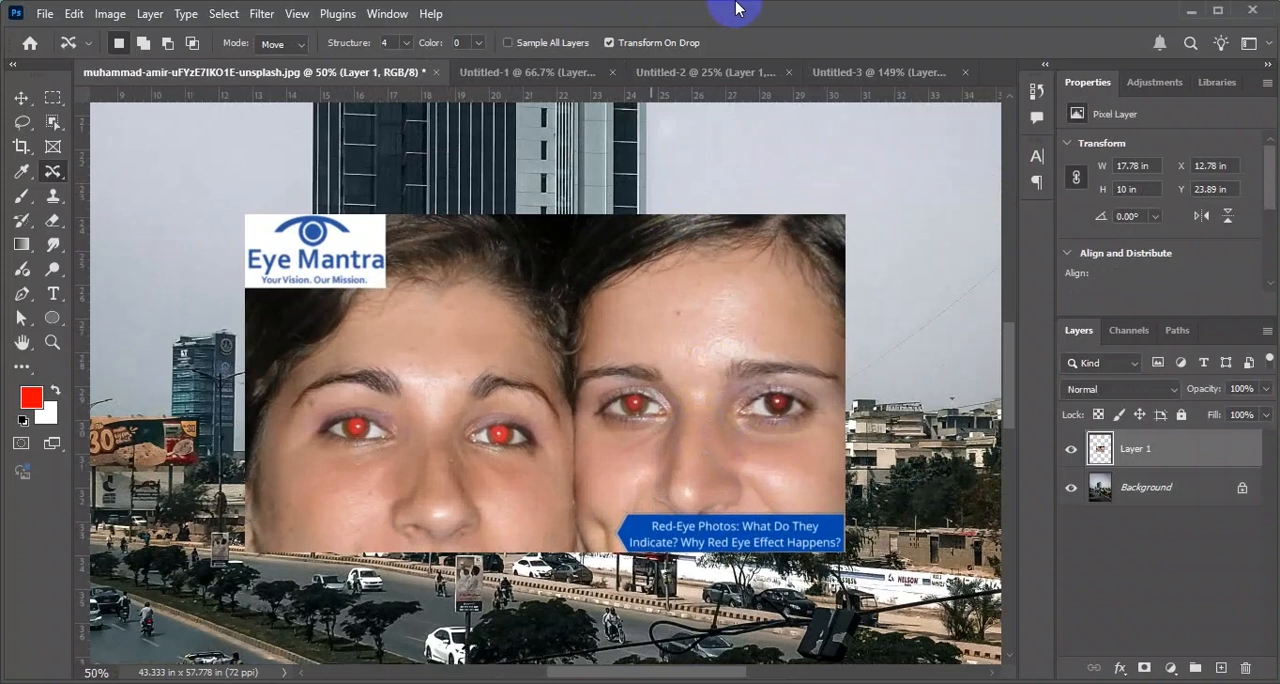
Step: Correct the red pupils of both women with the Red Eye Tool at 50% Pupil Size and 50% Darken Amount
{"action": "right_click", "coordinate": [52, 176]}
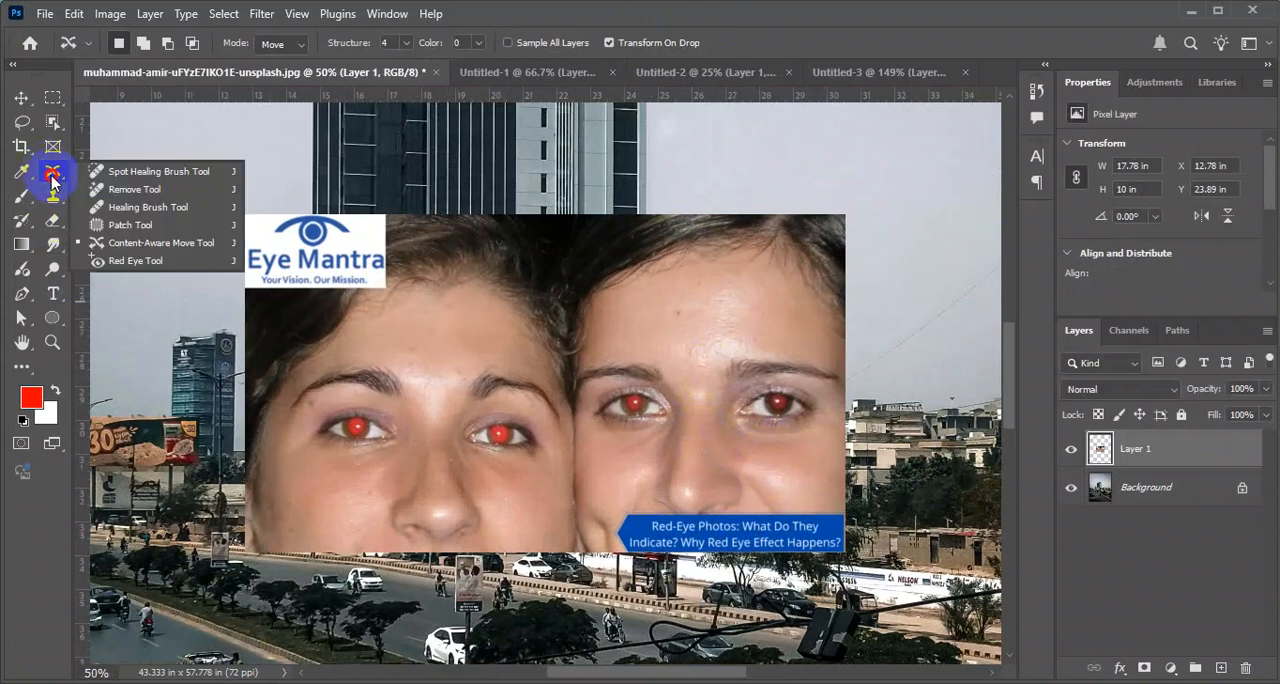
{"action": "left_click", "coordinate": [140, 264]}
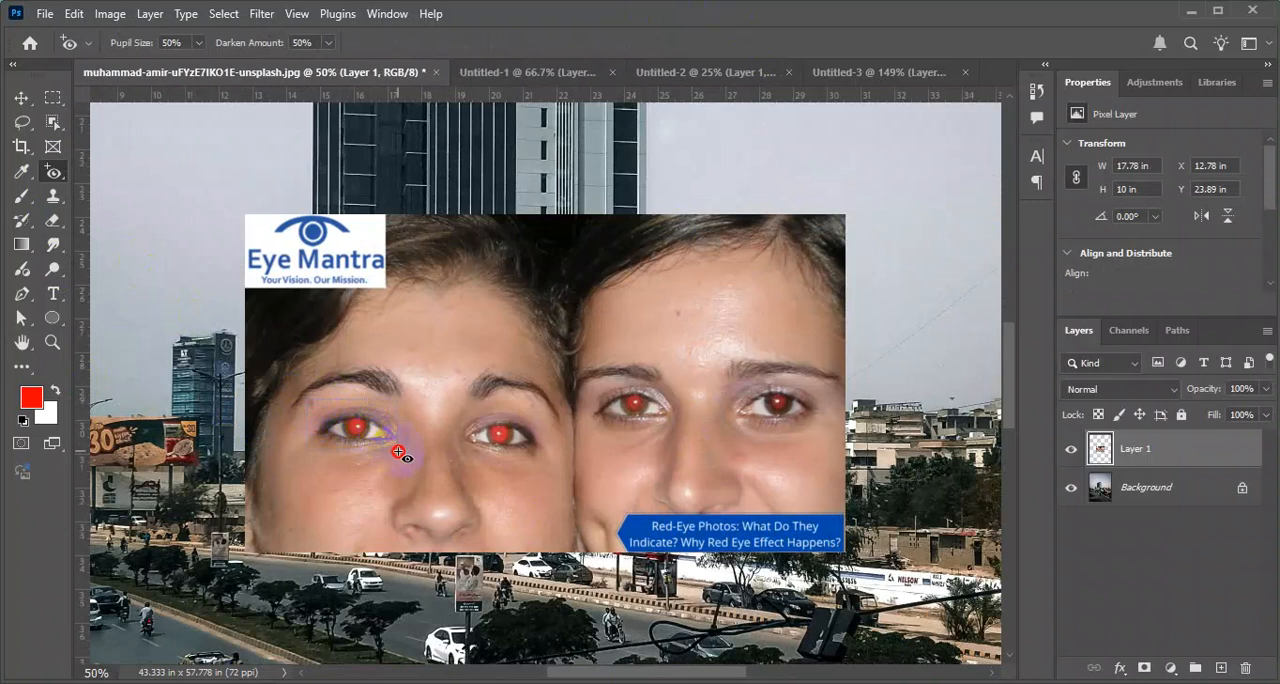
{"action": "left_click", "coordinate": [356, 428]}
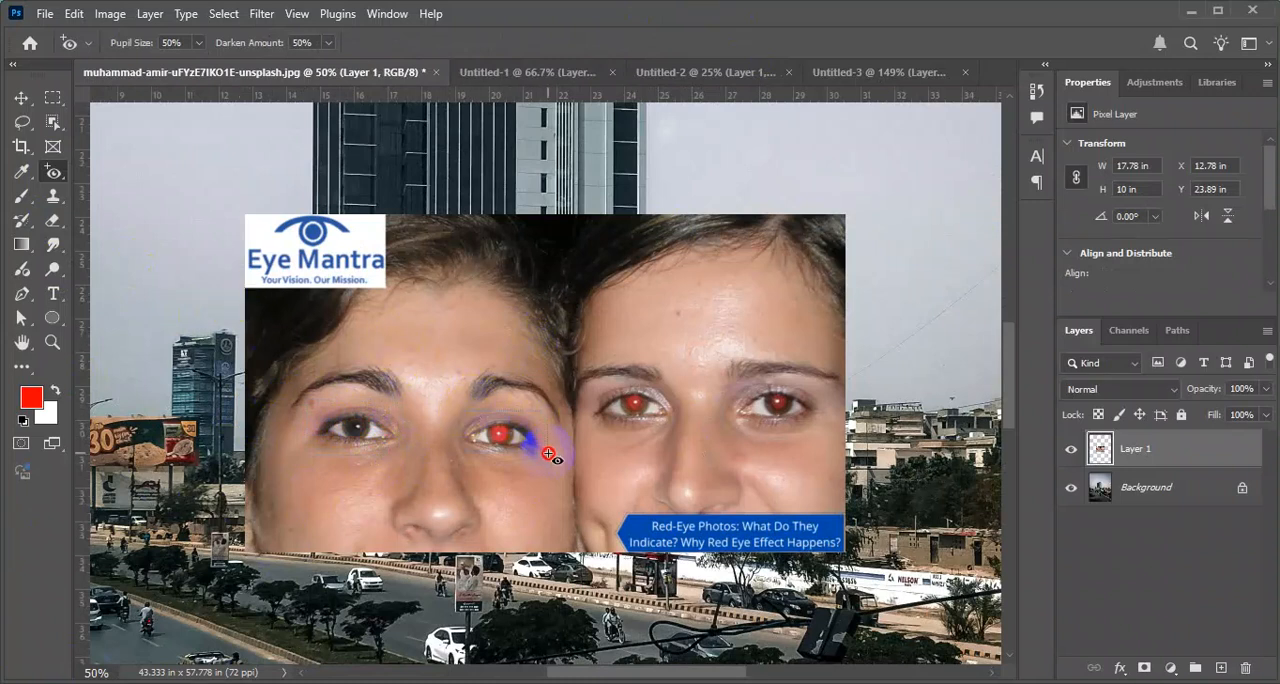
{"action": "left_click", "coordinate": [498, 438]}
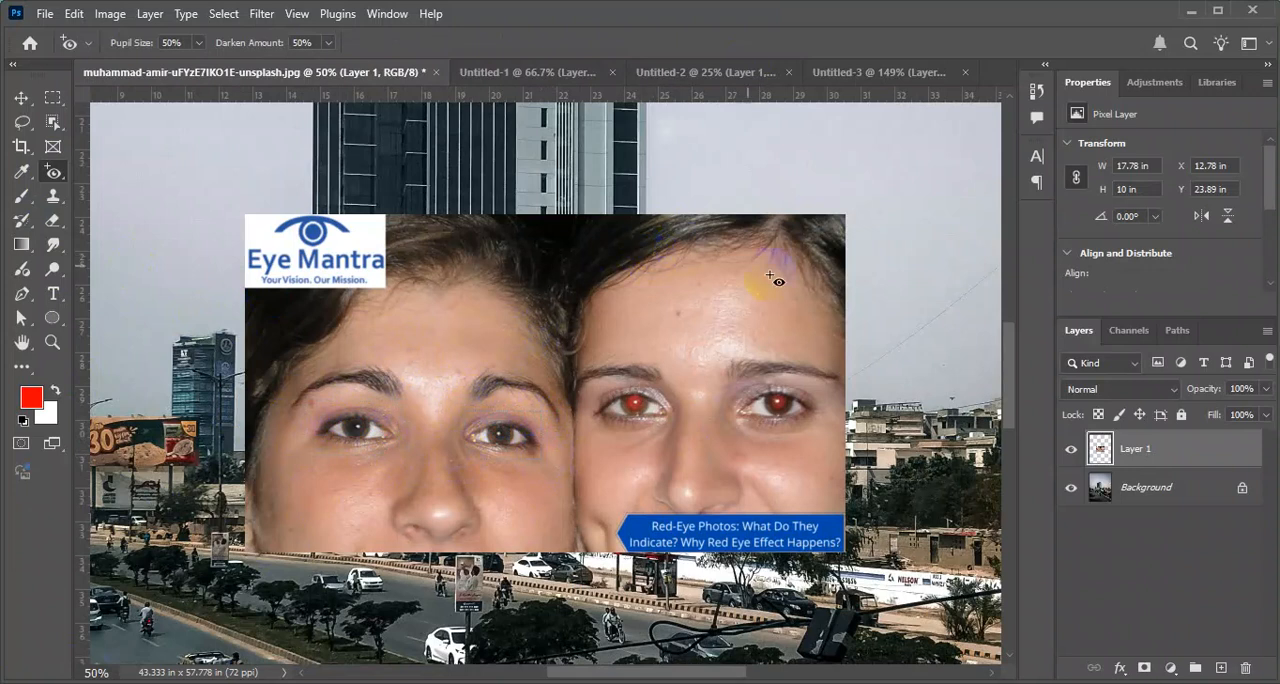
{"action": "left_click", "coordinate": [672, 432]}
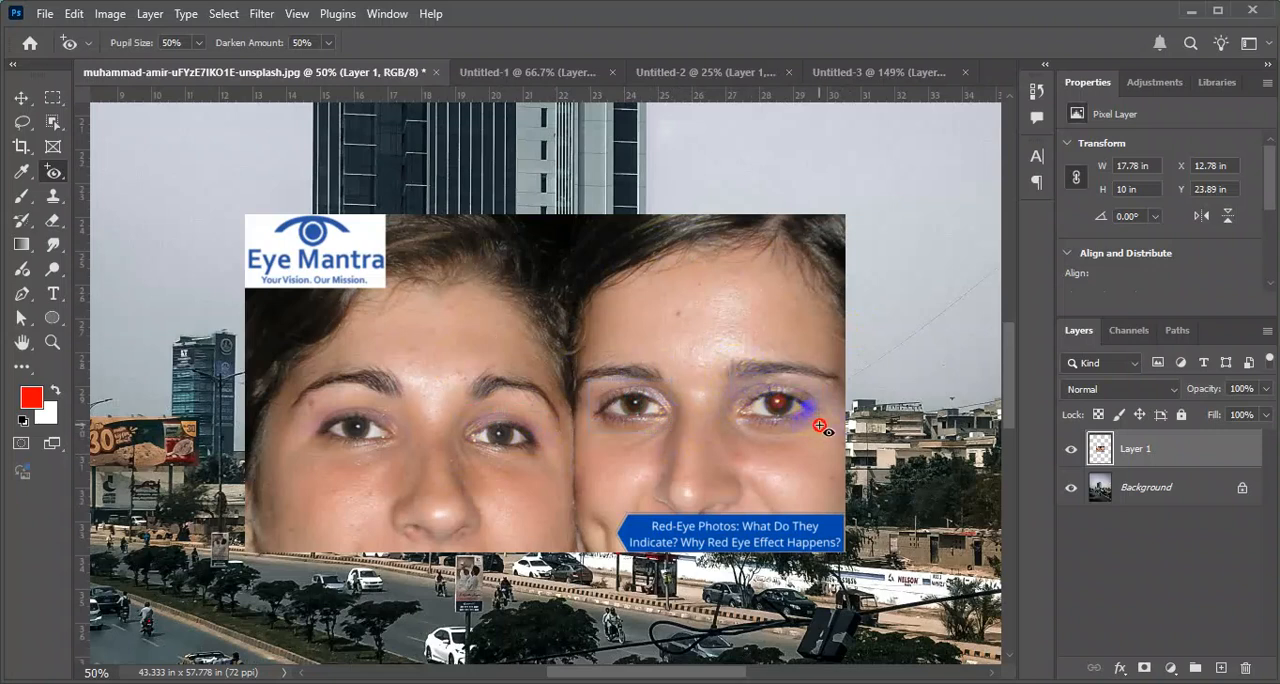
{"action": "left_click", "coordinate": [868, 388]}
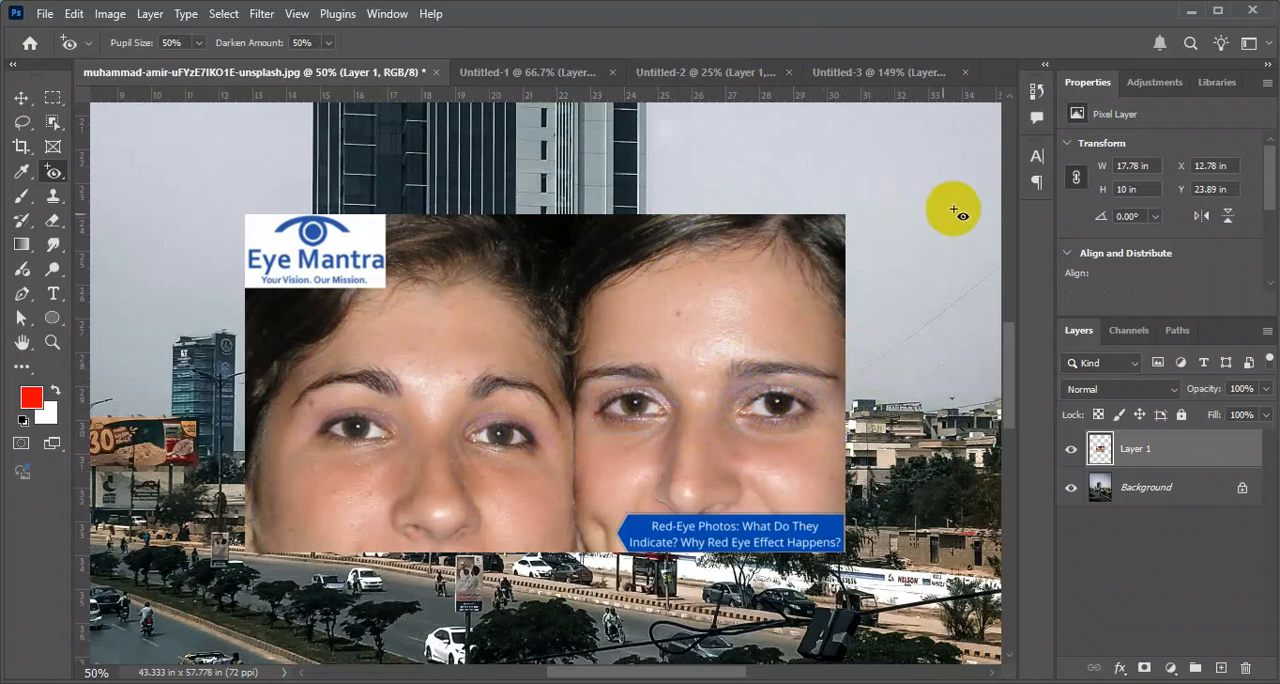
Step: Set the Red Eye Tool's Darken Amount to 70% and apply it again around the first woman's outer eye
{"action": "left_click", "coordinate": [1036, 91]}
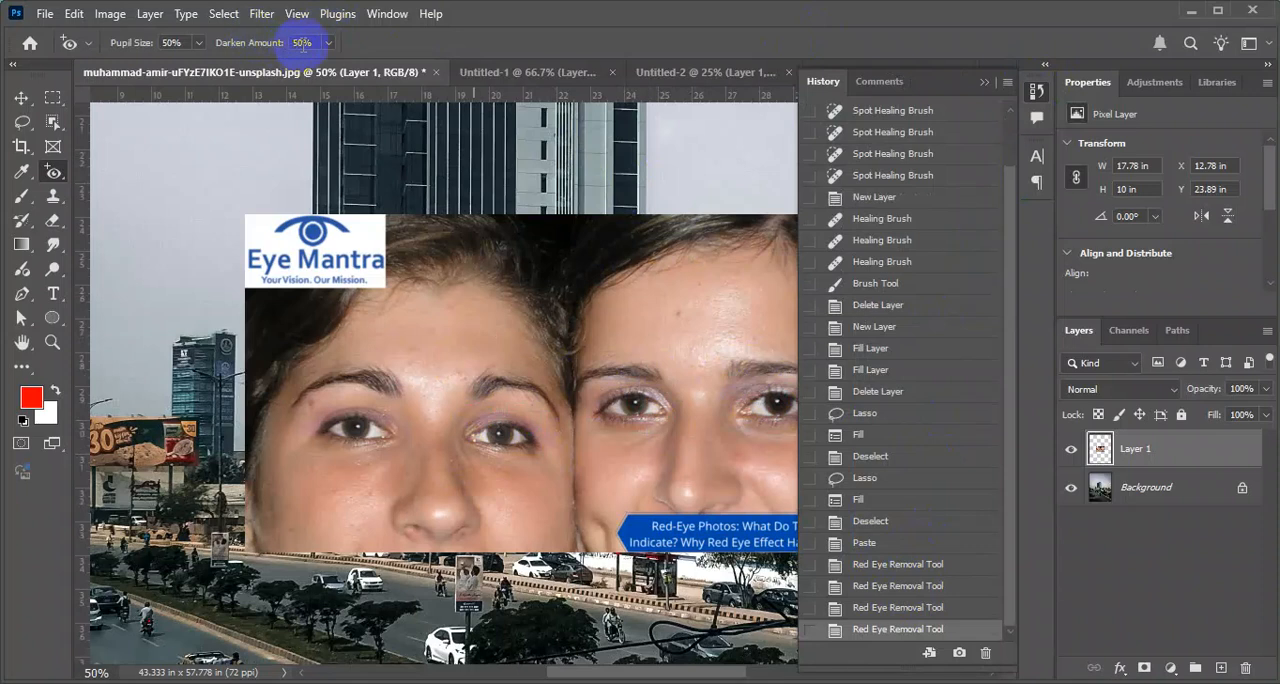
{"action": "left_click", "coordinate": [331, 46]}
{"action": "left_click_drag", "start_coordinate": [334, 63], "coordinate": [346, 64]}
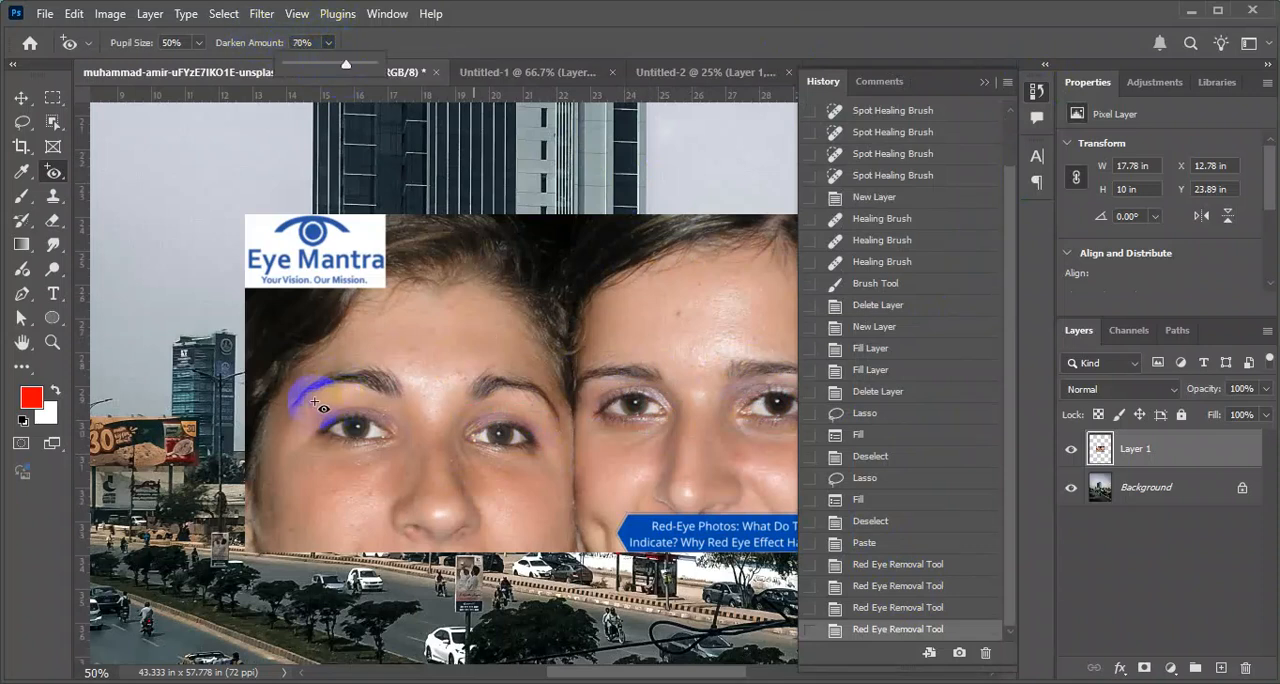
{"action": "left_click_drag", "start_coordinate": [316, 401], "coordinate": [408, 454]}
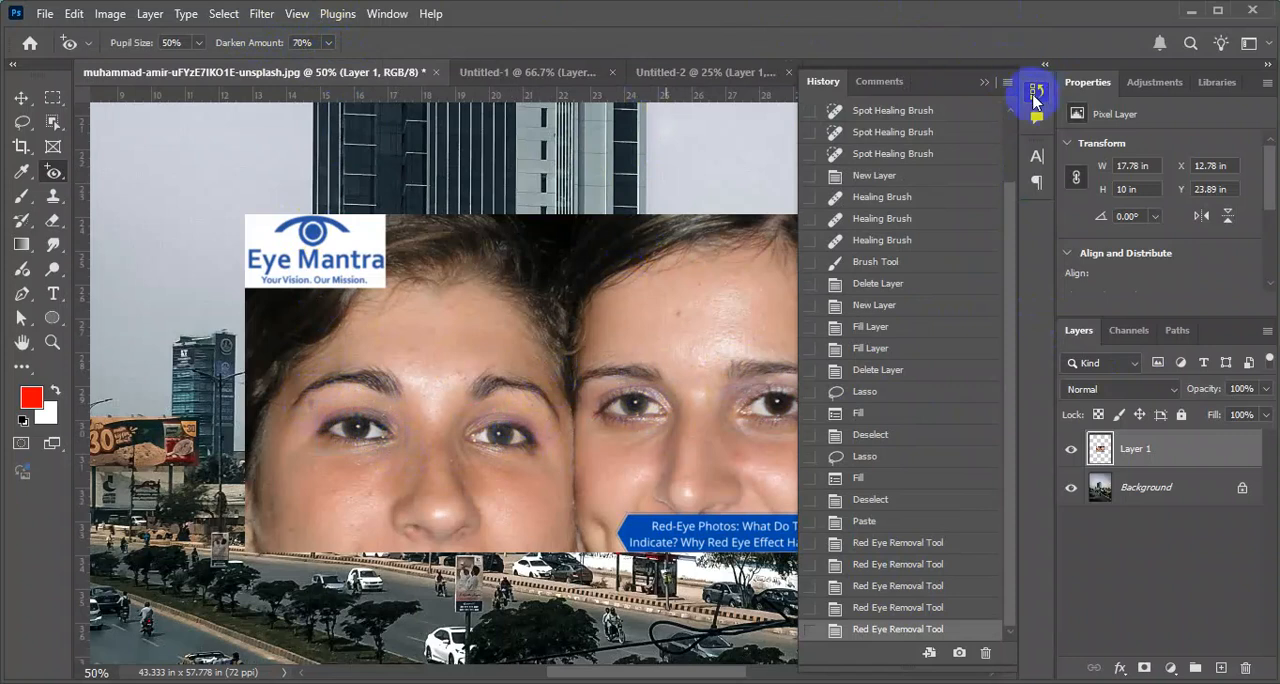
{"action": "left_click", "coordinate": [1035, 95]}
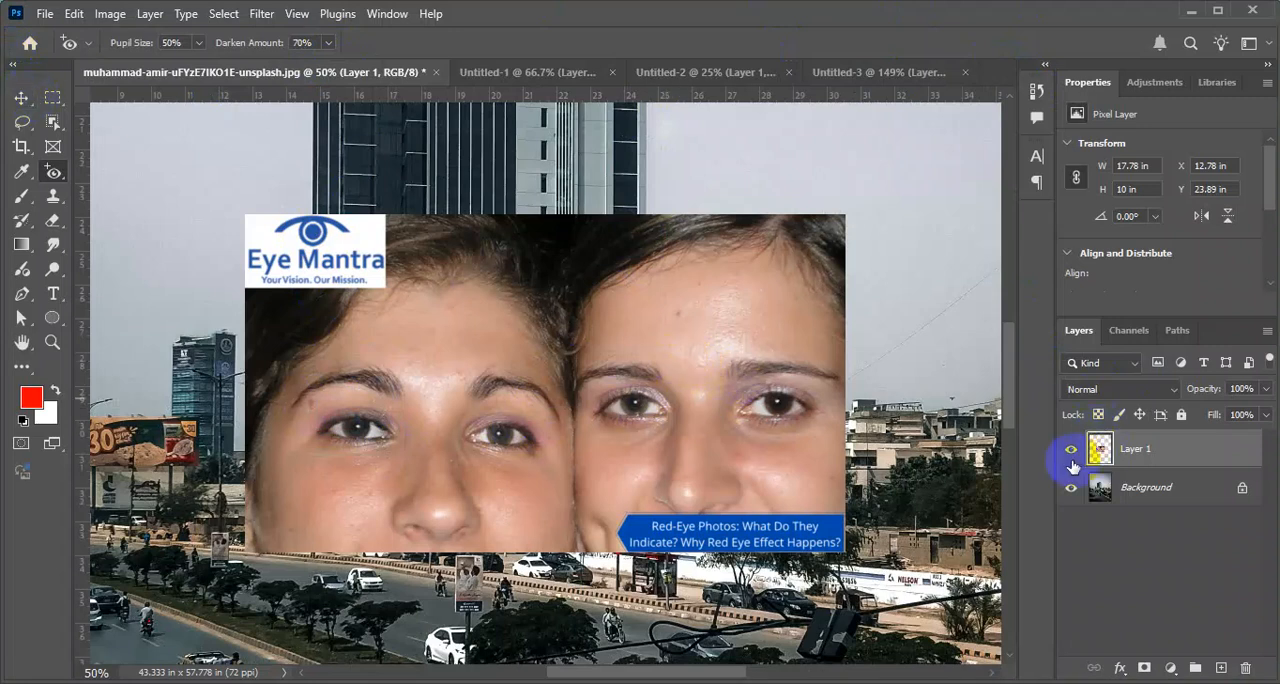
Step: Undo all the red-eye corrections on the pasted photo
{"action": "key", "text": "ctrl+z"}
{"action": "key", "text": "ctrl+z"}
{"action": "key", "text": "ctrl+z"}
{"action": "key", "text": "ctrl+z"}
{"action": "key", "text": "ctrl+z"}
{"action": "key", "text": "ctrl+shift+z"}
{"action": "key", "text": "ctrl+shift+z"}
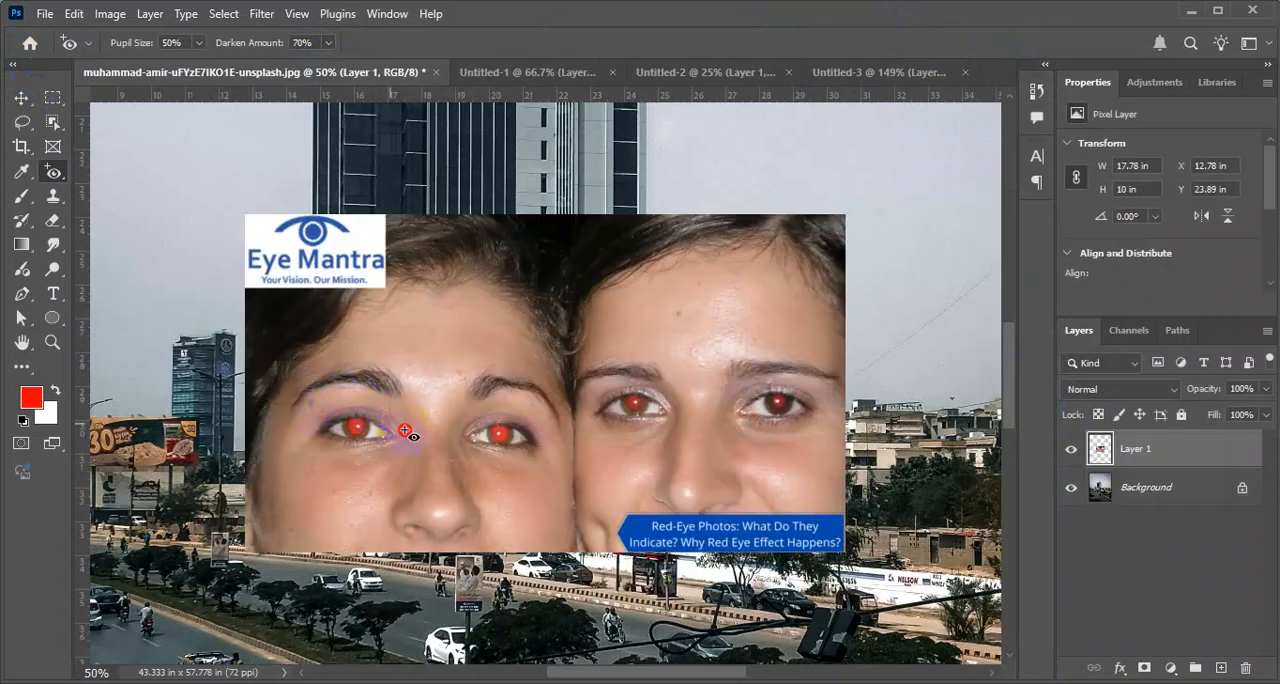
Step: Remove the red from all four pupils with the Red Eye Tool at 70% Darken Amount, covering one eye area at a time
{"action": "key", "text": "ctrl+shift+z"}
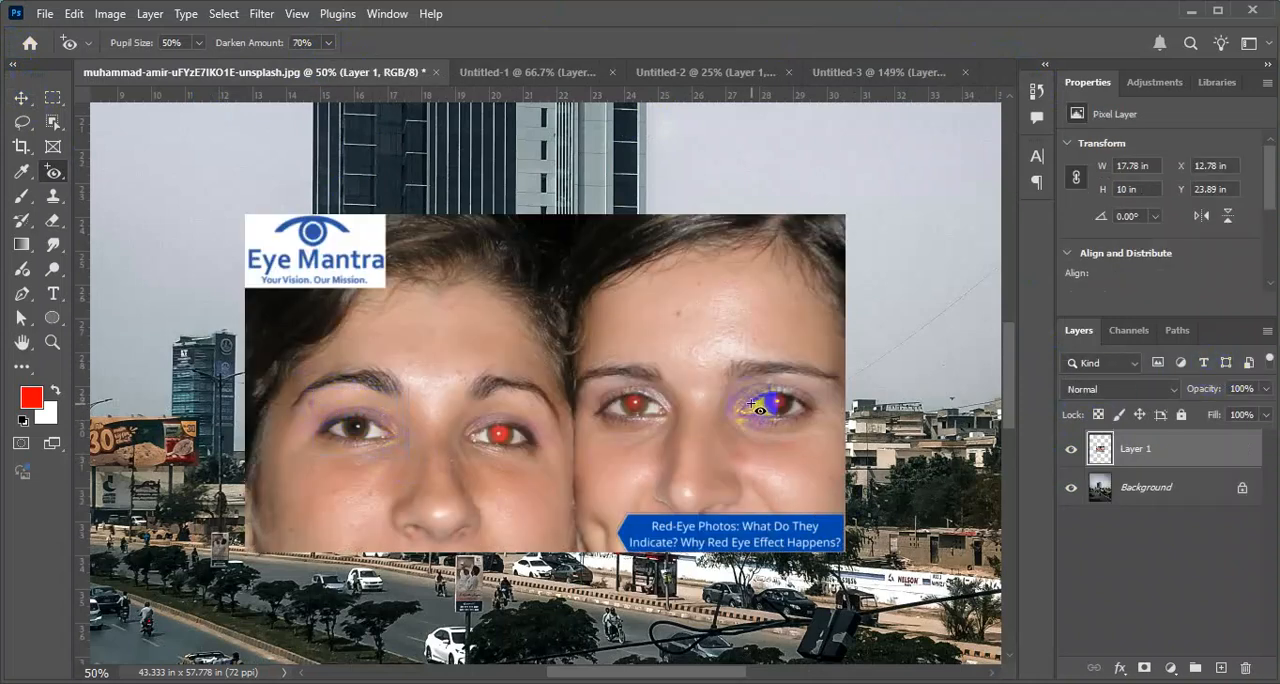
{"action": "key", "text": "ctrl+shift+z"}
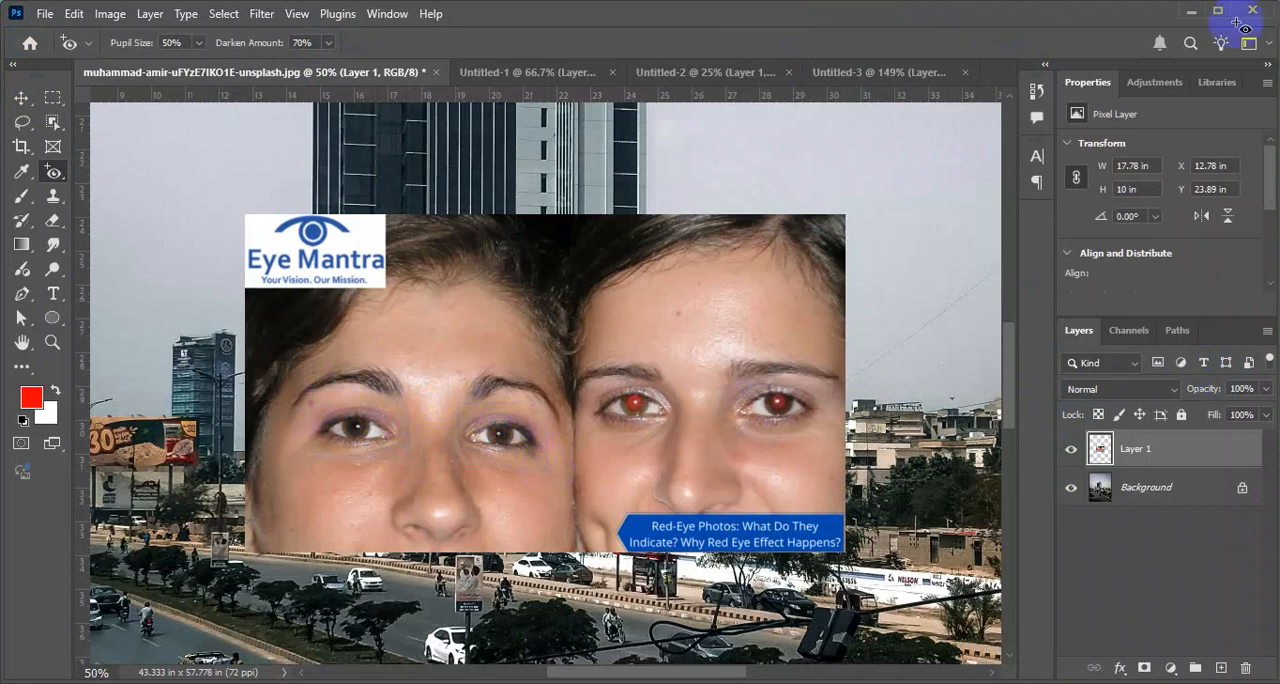
{"action": "left_click_drag", "start_coordinate": [590, 372], "coordinate": [678, 428]}
{"action": "left_click_drag", "start_coordinate": [736, 374], "coordinate": [701, 375]}
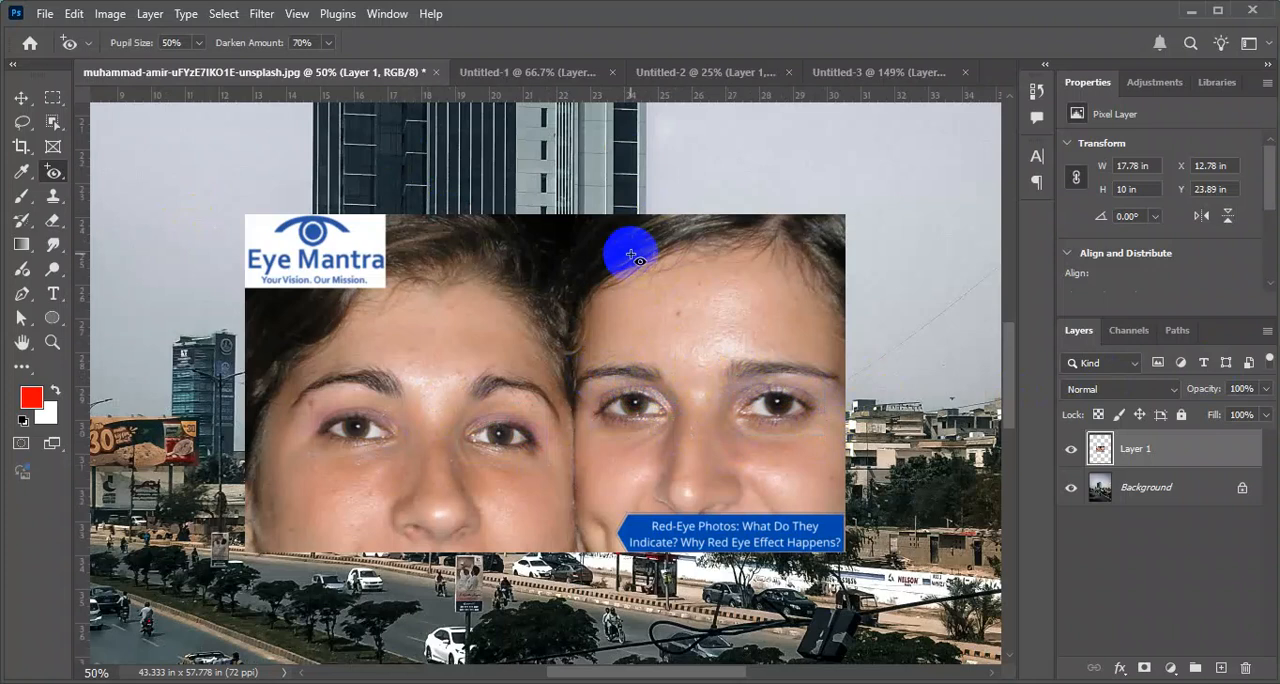
Step: Switch to the Untitled-2 face photo and clear the selection on the cheek
{"action": "right_click", "coordinate": [56, 174]}
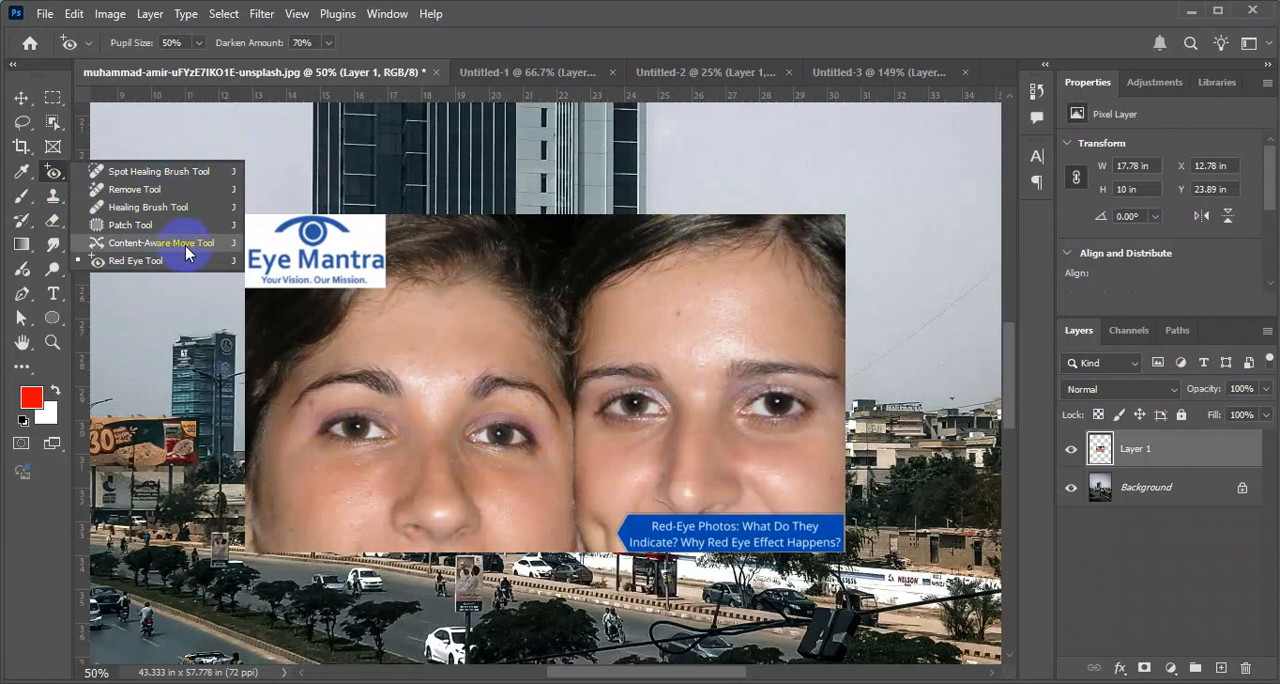
{"action": "left_click", "coordinate": [656, 72]}
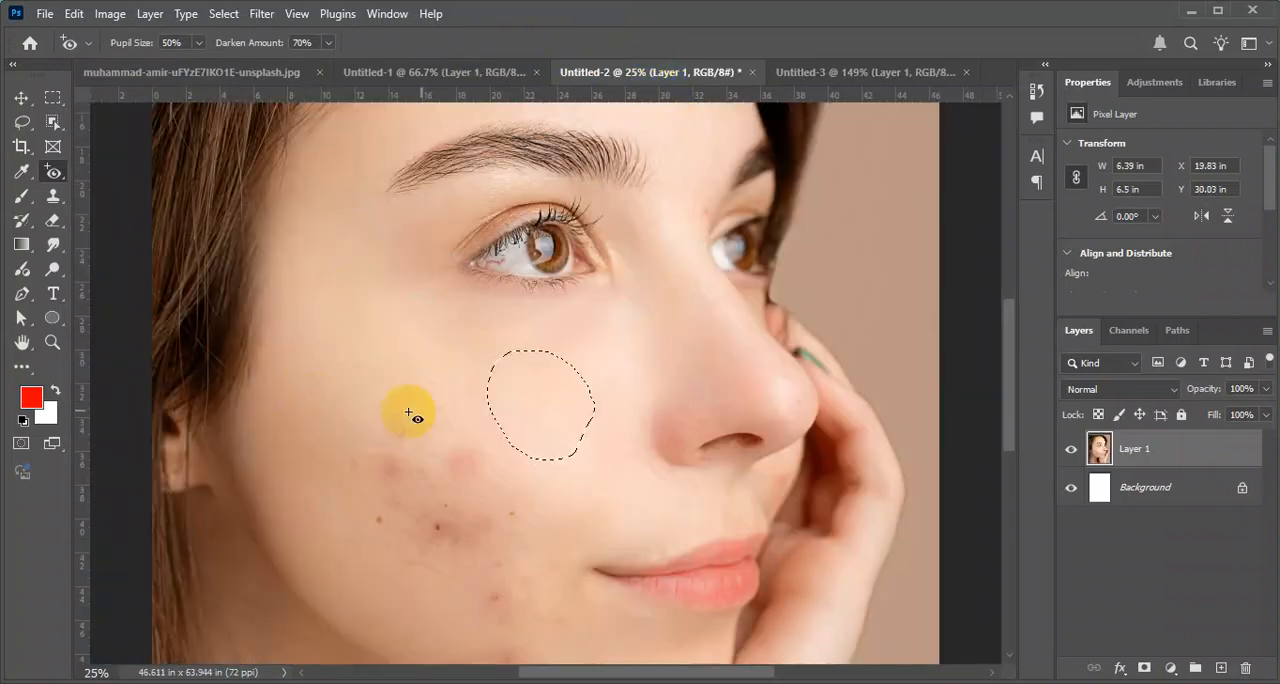
{"action": "key", "text": "ctrl+d"}
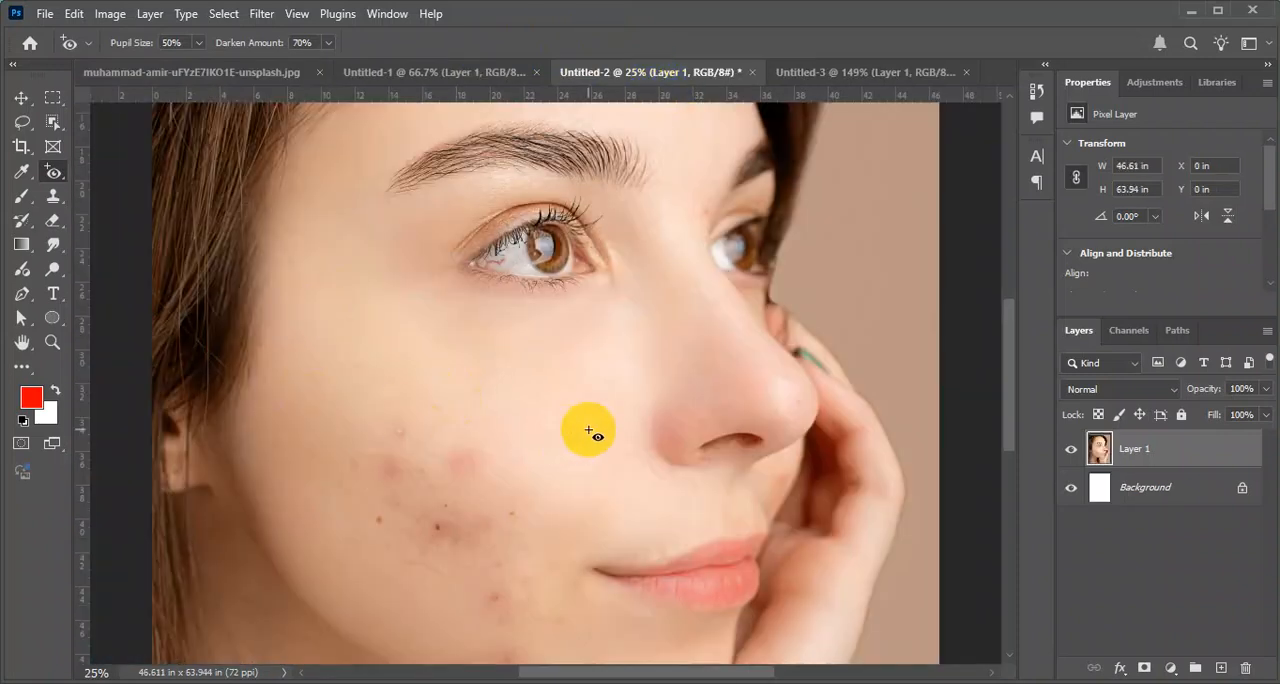